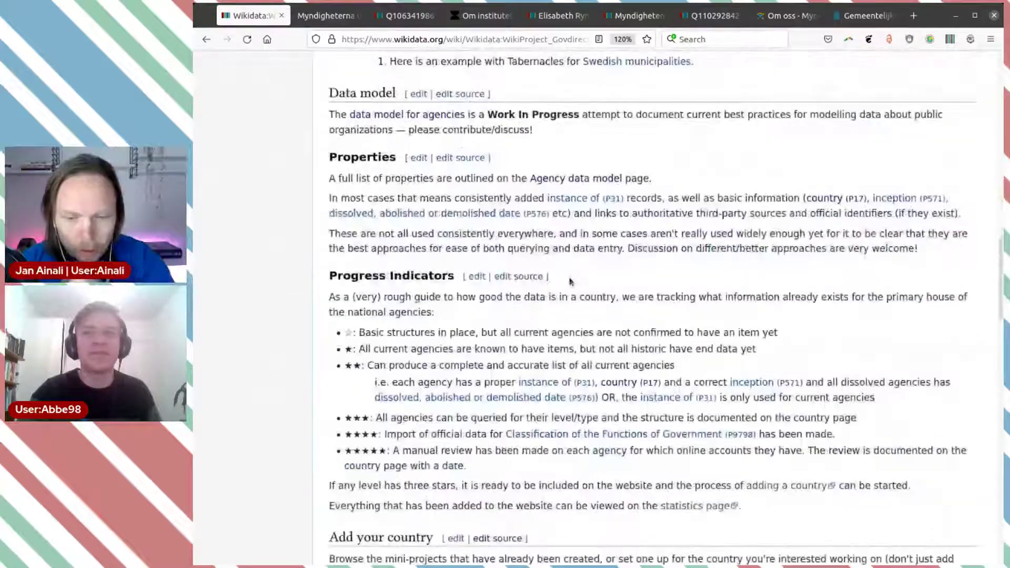
Open Sweden's page from the state level agencies list of WikiProject Govdirectory and view its contents.
scroll(571, 281, down, 3)
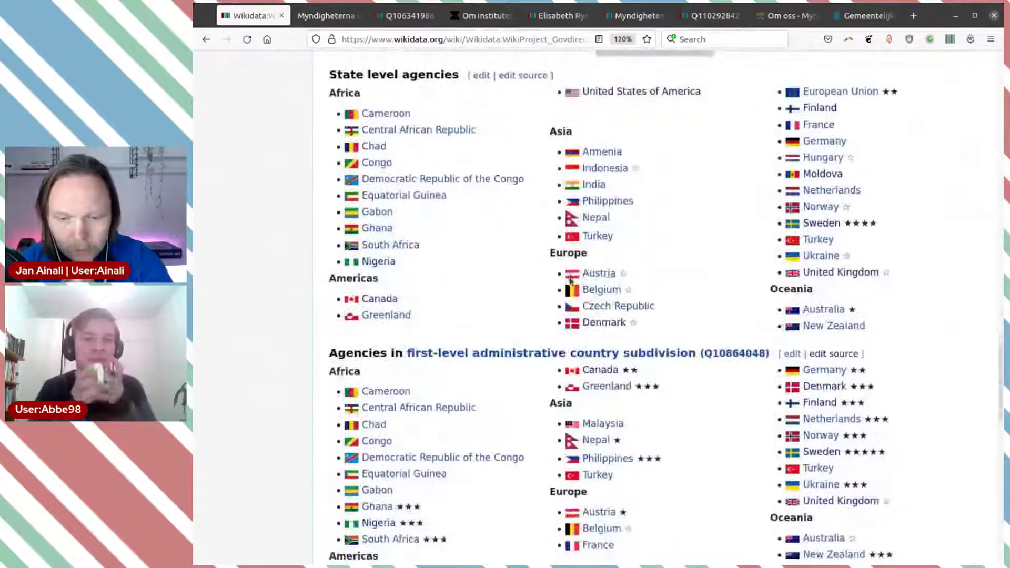
click(821, 224)
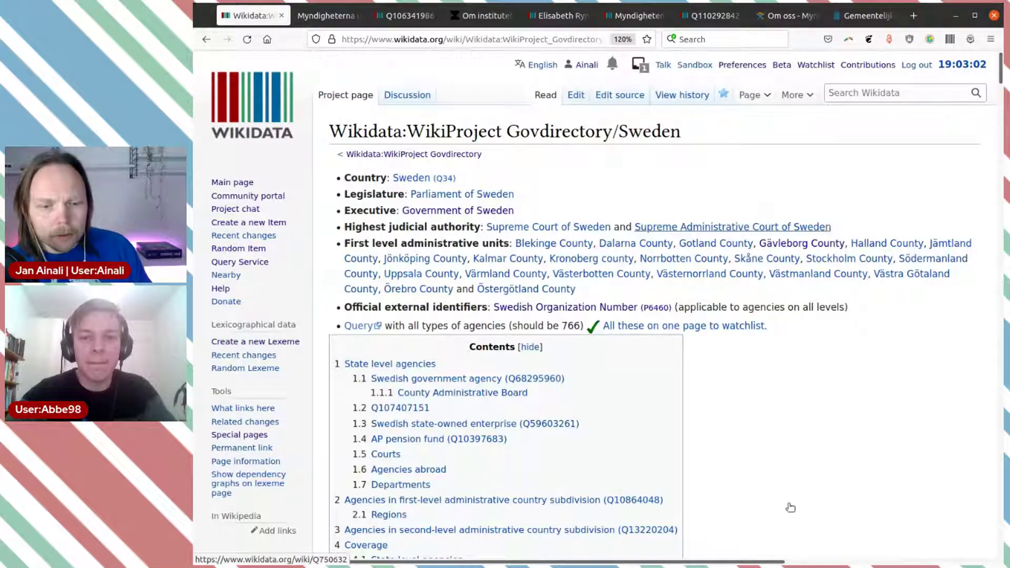
scroll(773, 416, down, 3)
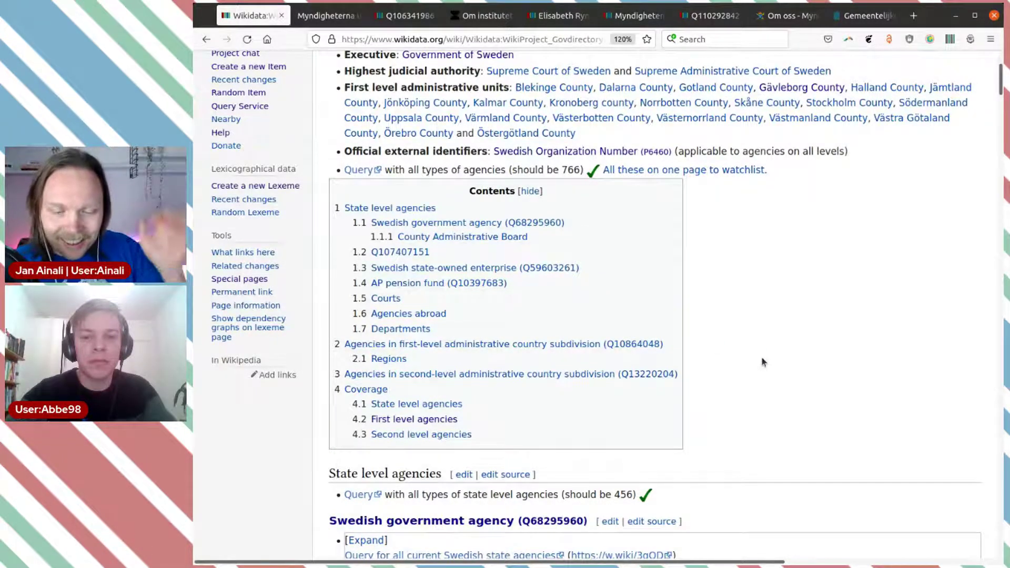
Switch to the Statskontoret page on government agencies and open the site's English version.
click(326, 16)
scroll(583, 373, up, 3)
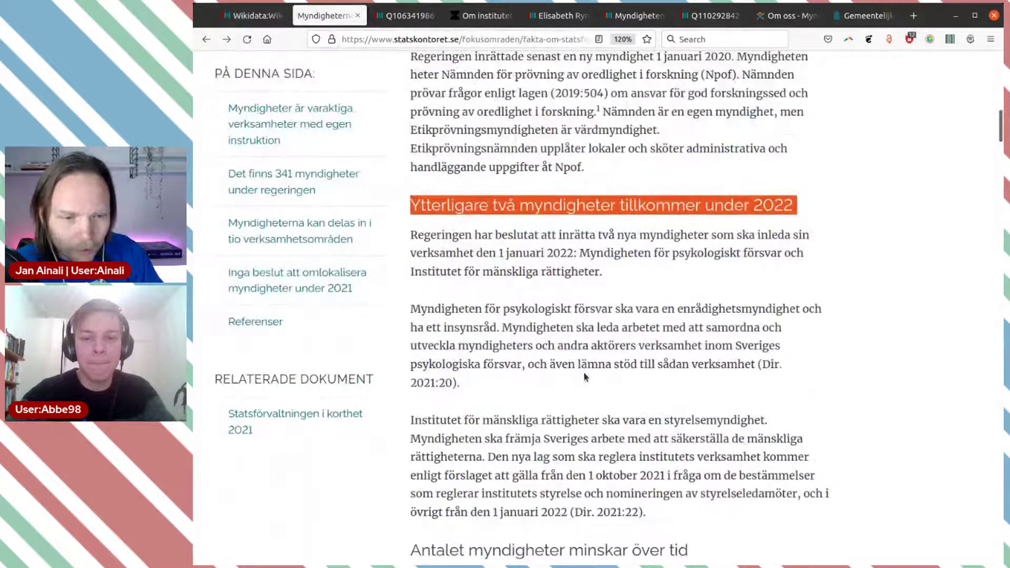
scroll(584, 376, up, 15)
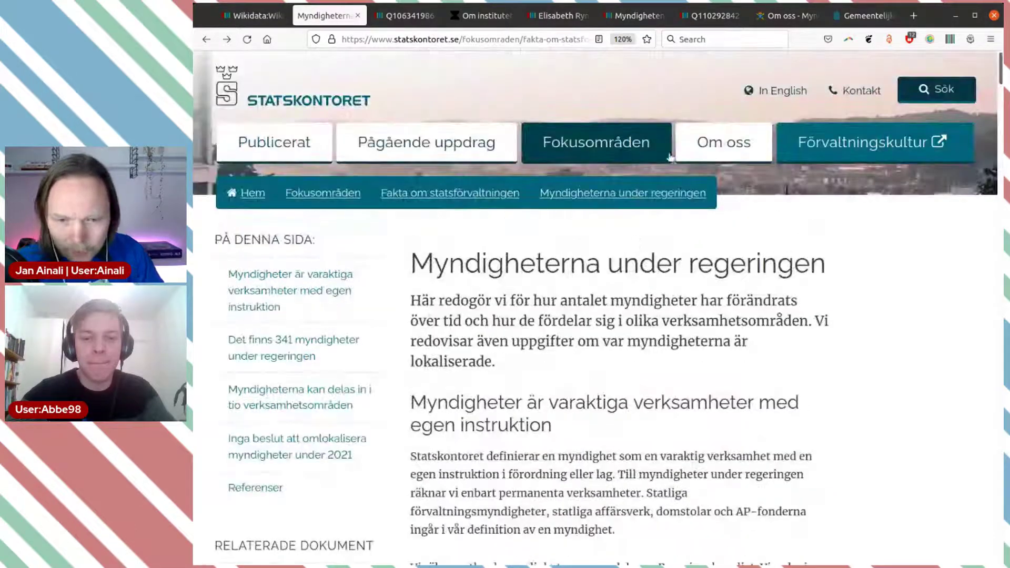
click(779, 91)
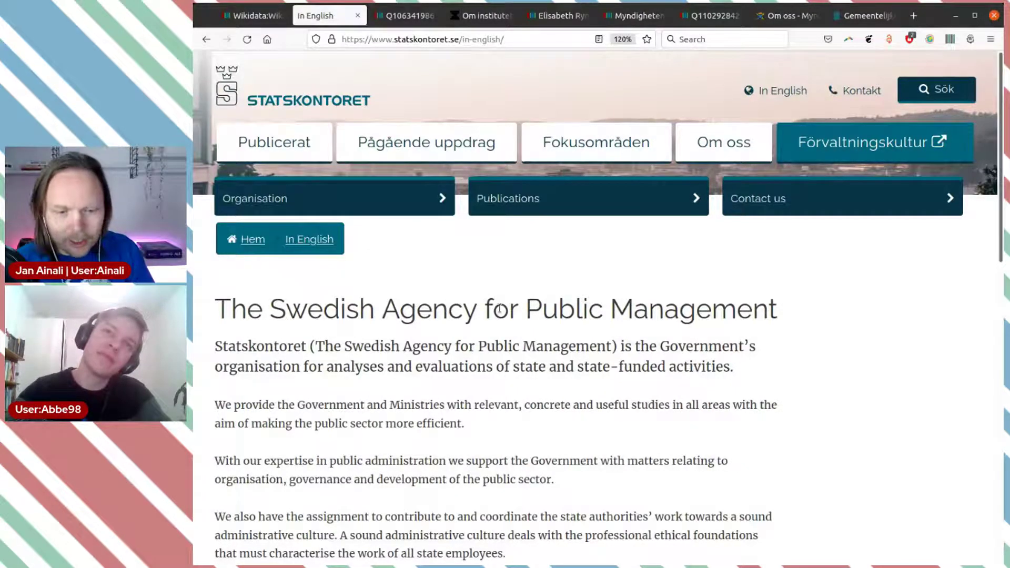
Return to the Swedish page "Myndigheterna under regeringen" and highlight the heading "Ytterligare två myndigheter tillkommer under 2022".
click(205, 40)
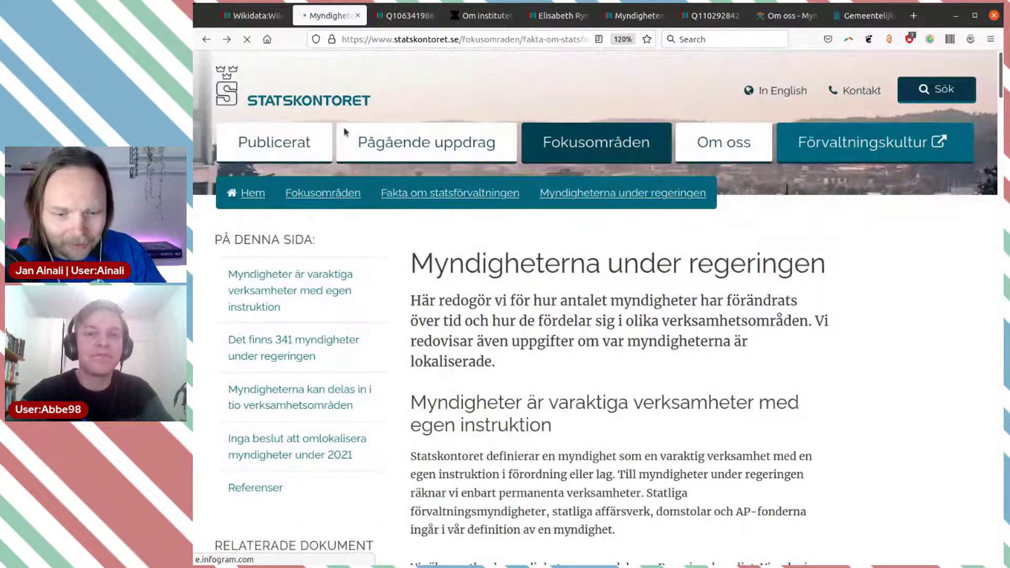
scroll(474, 263, down, 10)
scroll(560, 342, down, 4)
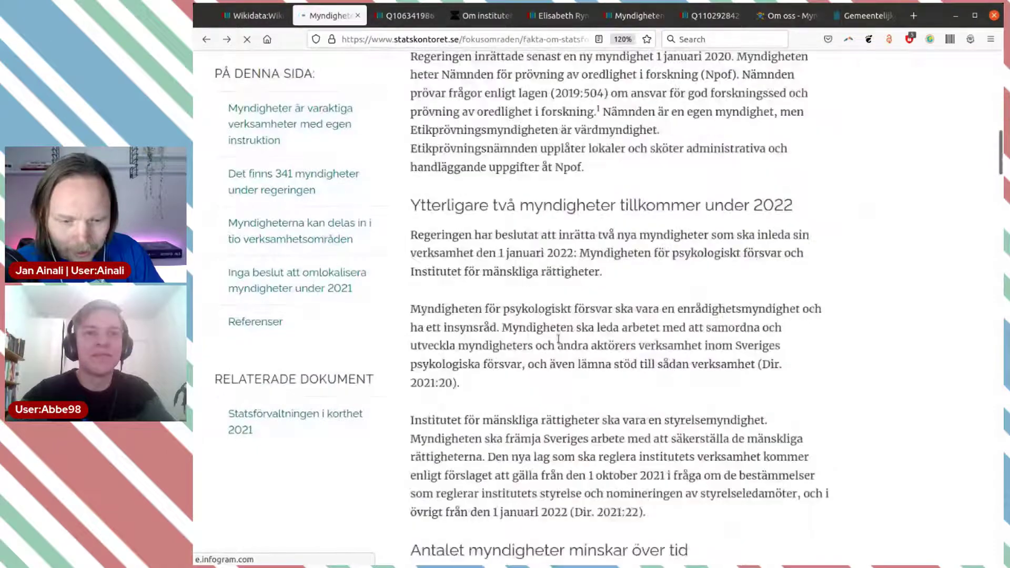
double_click(504, 206)
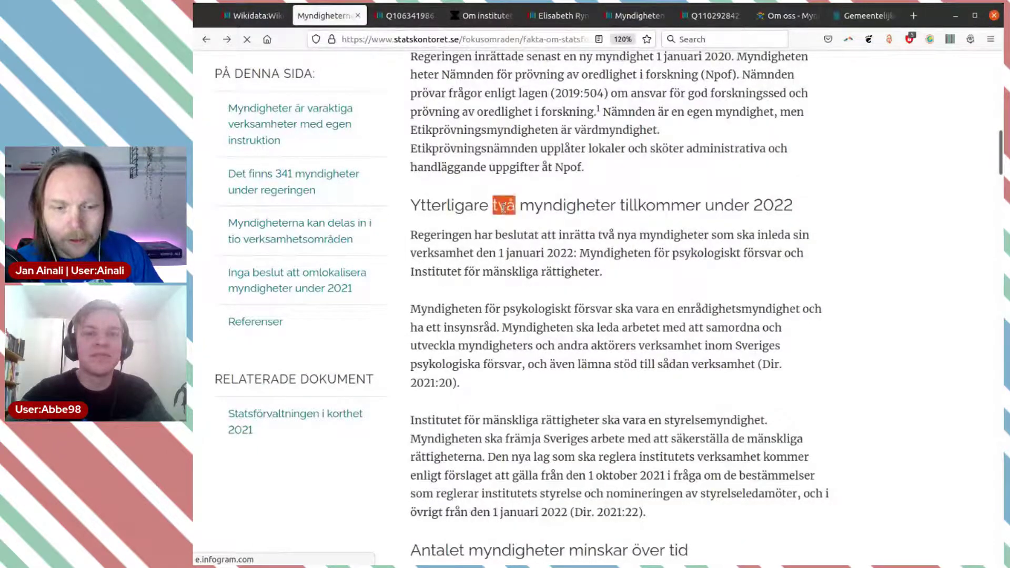
triple_click(504, 206)
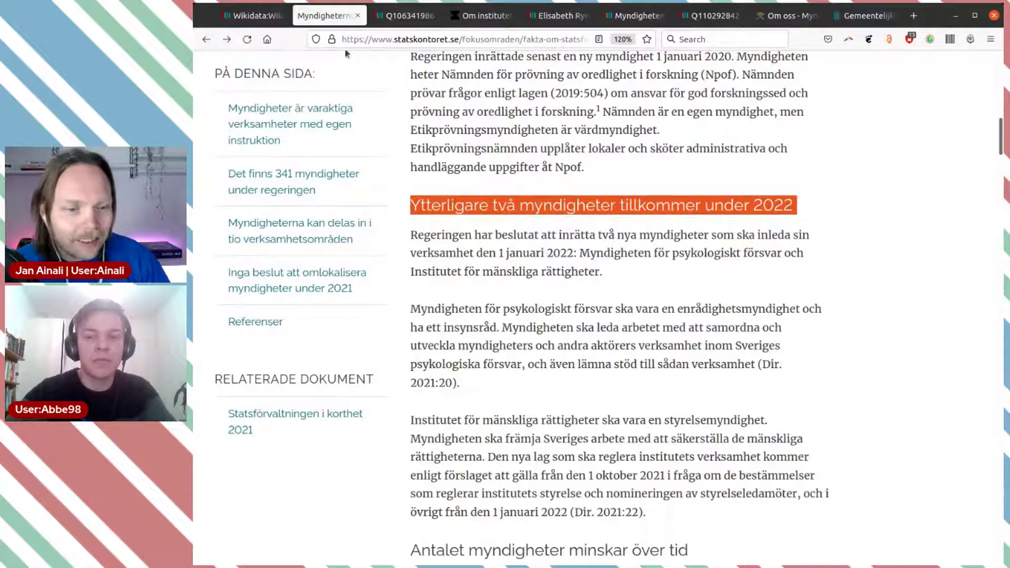
Open the WikiProject Govdirectory/Sweden page for visual editing and set the expected count for all types of agencies to 768.
click(254, 18)
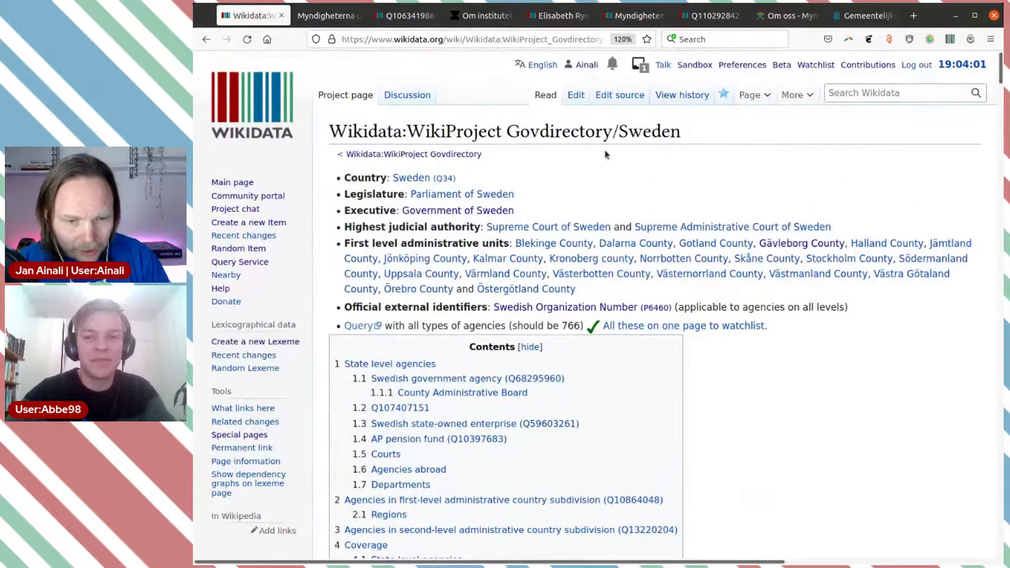
scroll(608, 163, down, 1)
scroll(605, 161, up, 2)
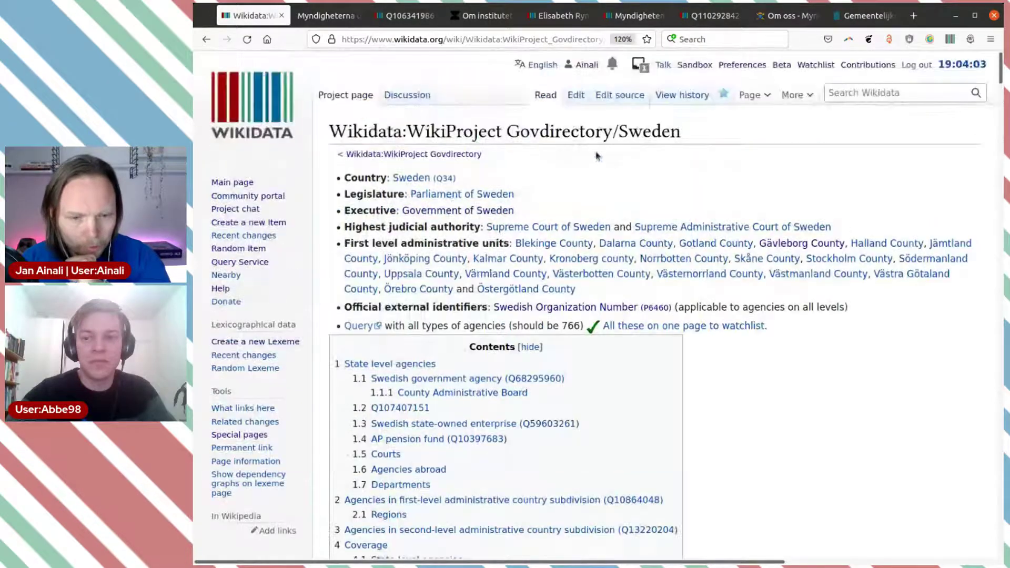
click(575, 96)
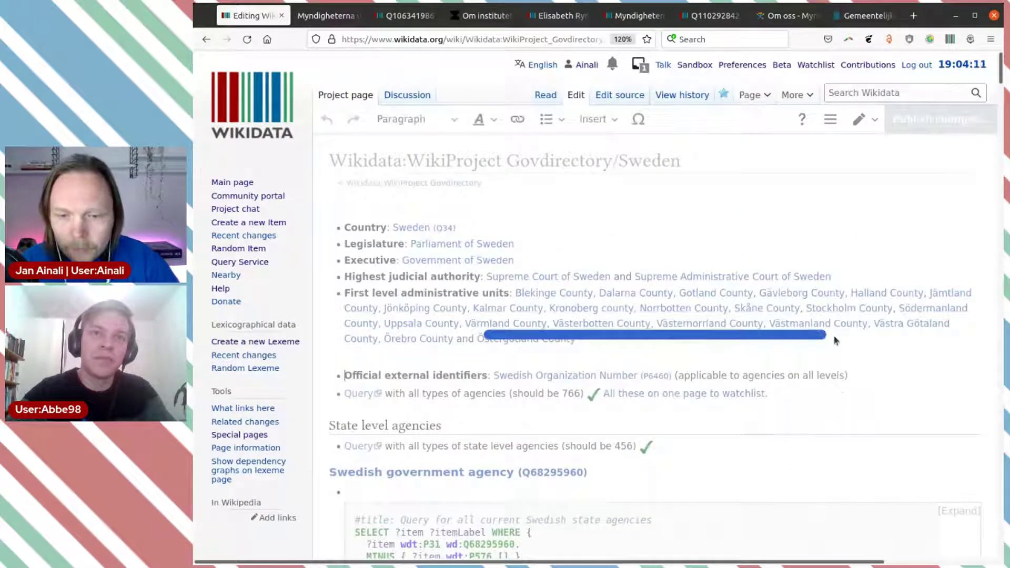
scroll(833, 335, down, 5)
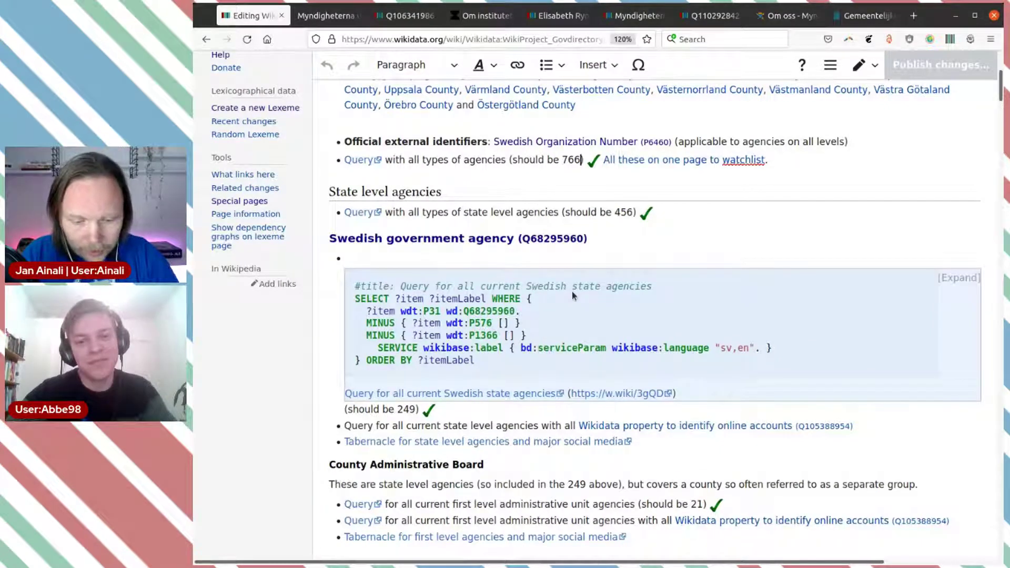
key(BackSpace)
text(8)
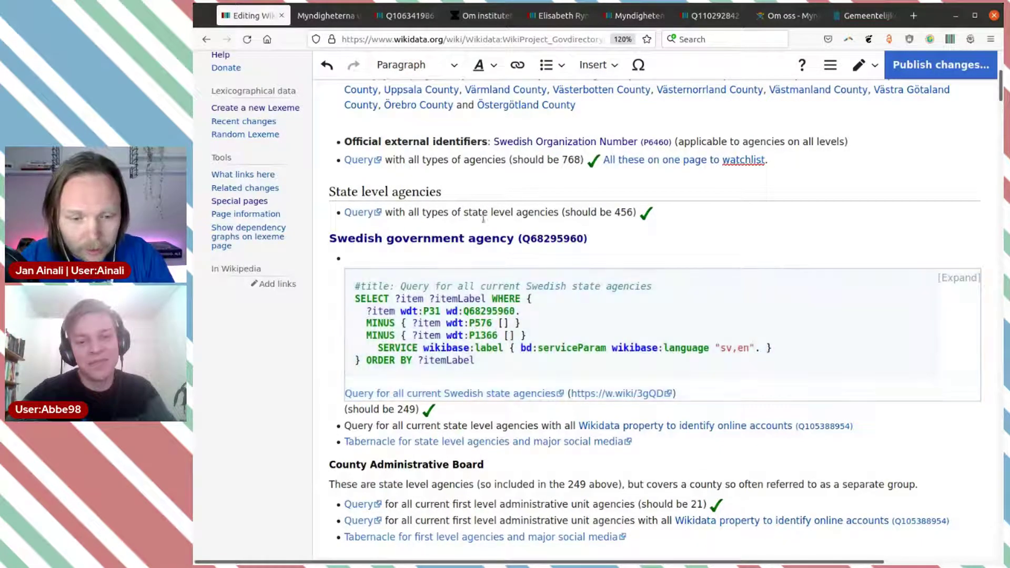
Set the expected count of all state level agencies to 458 and of current Swedish state agencies to 251.
click(635, 212)
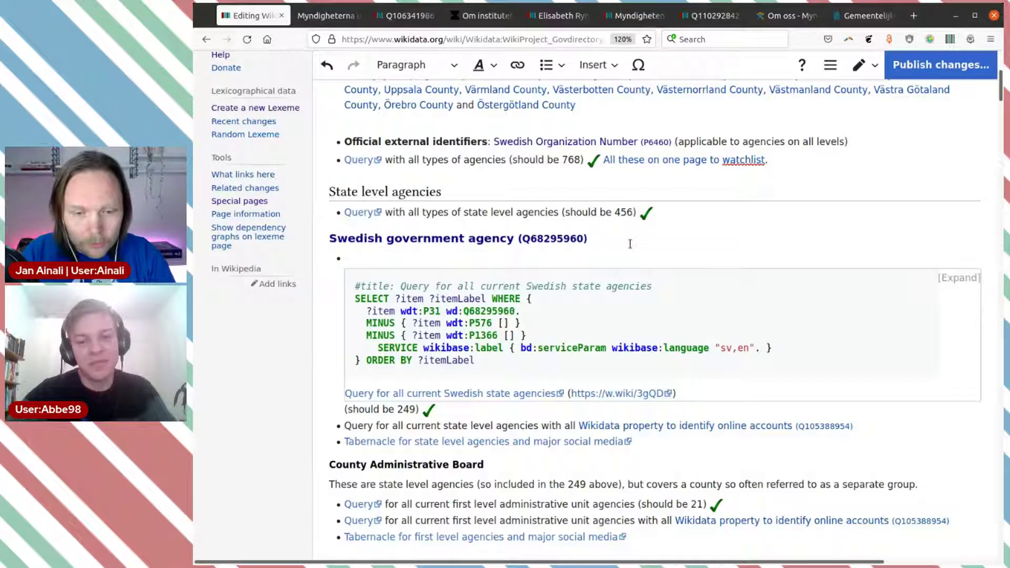
scroll(625, 241, down, 2)
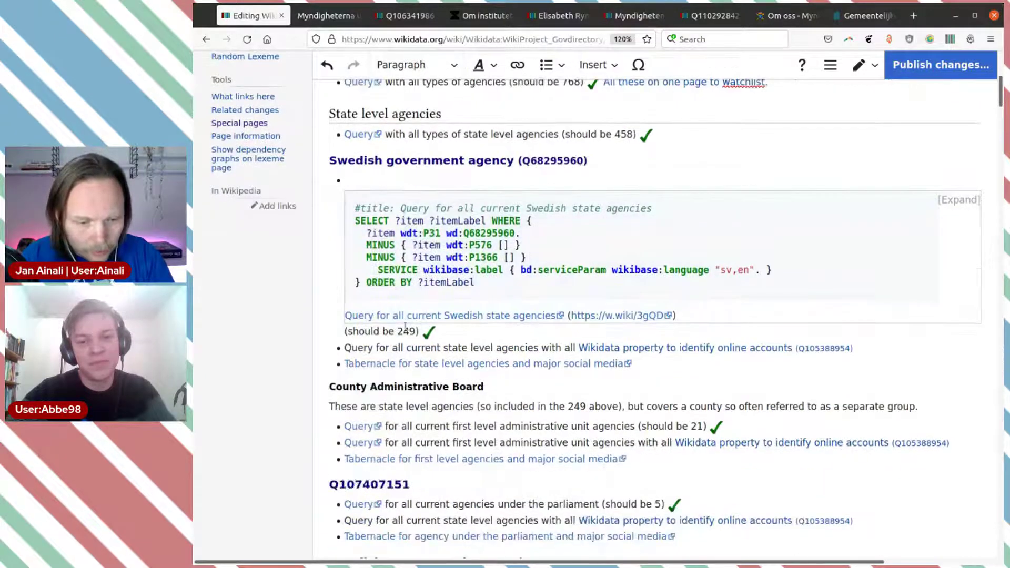
key(BackSpace)
key(BackSpace)
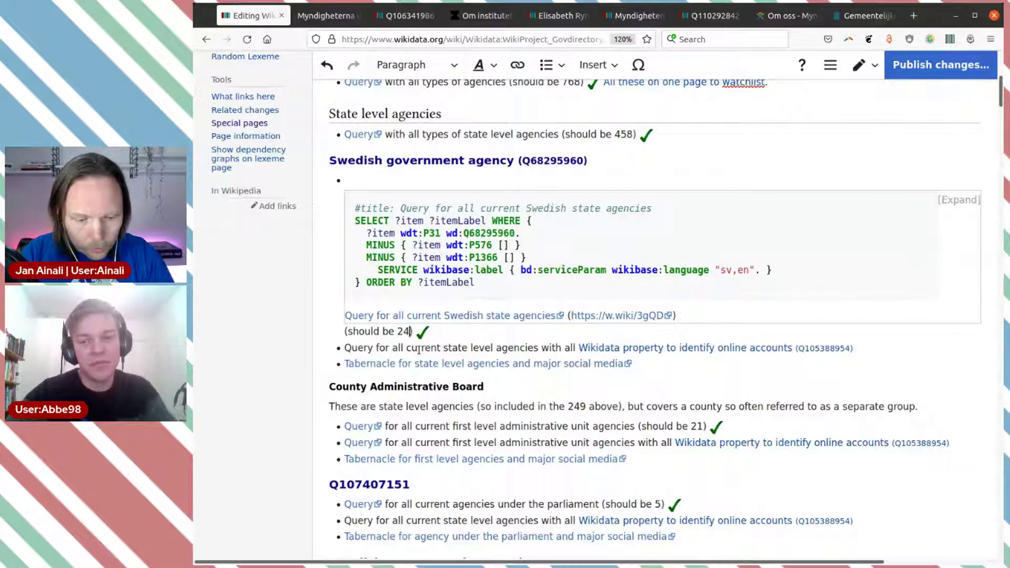
text(51)
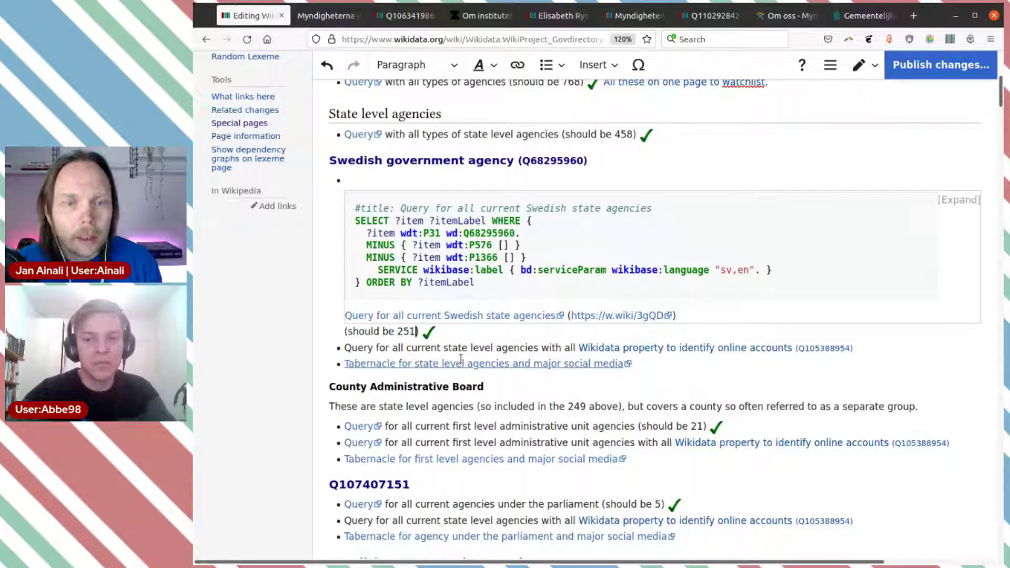
Review the expected counts in the remaining agency sections, from County Administrative Board to Regions.
scroll(484, 372, down, 3)
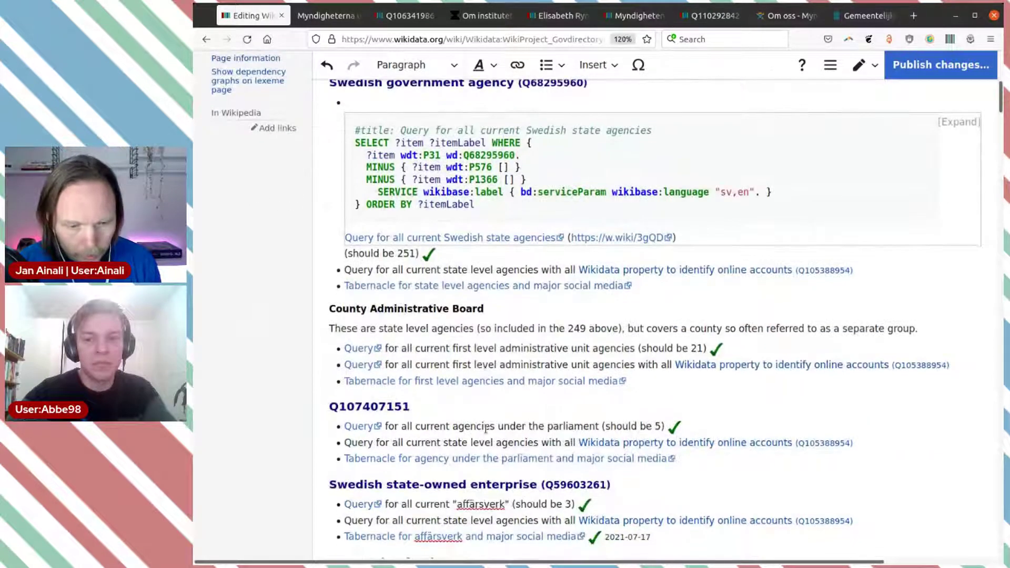
scroll(486, 428, down, 3)
scroll(545, 362, down, 6)
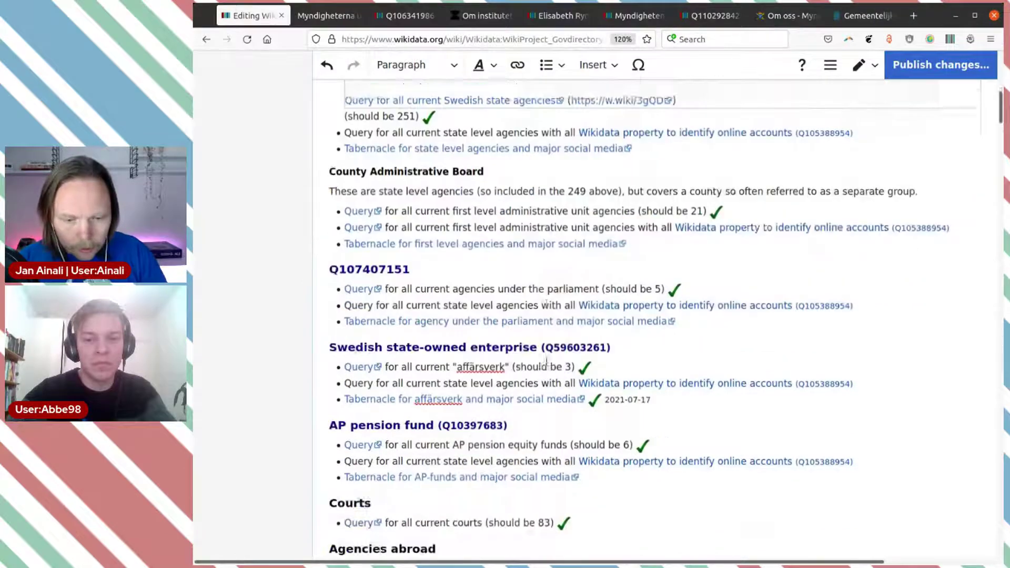
scroll(545, 362, down, 3)
scroll(547, 344, down, 3)
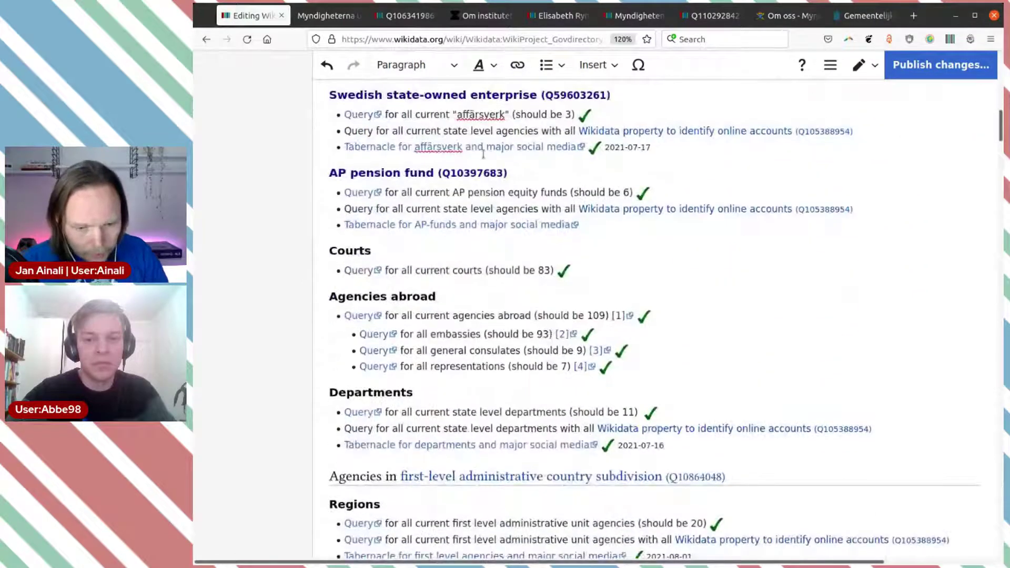
scroll(517, 430, up, 9)
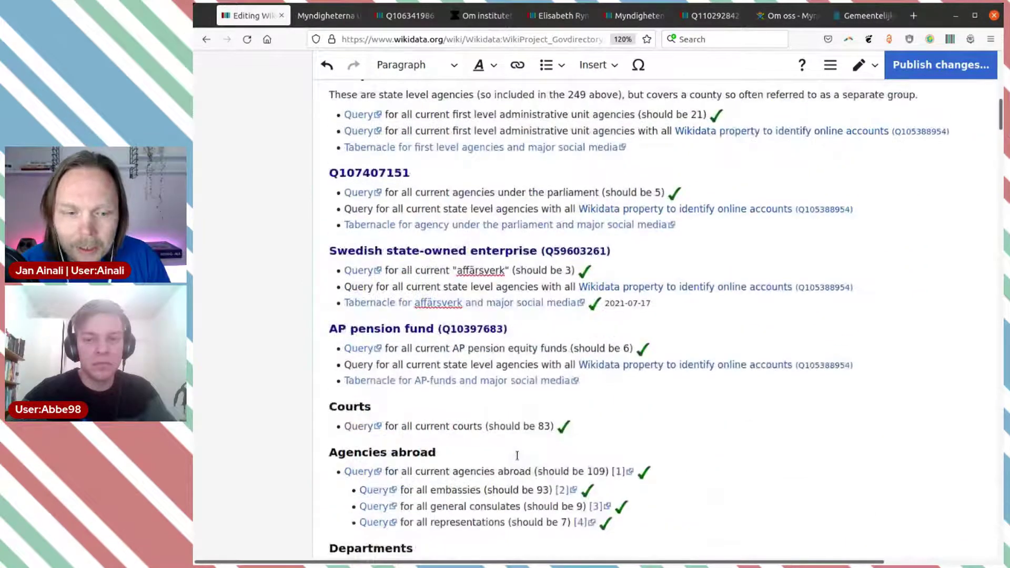
scroll(517, 455, up, 12)
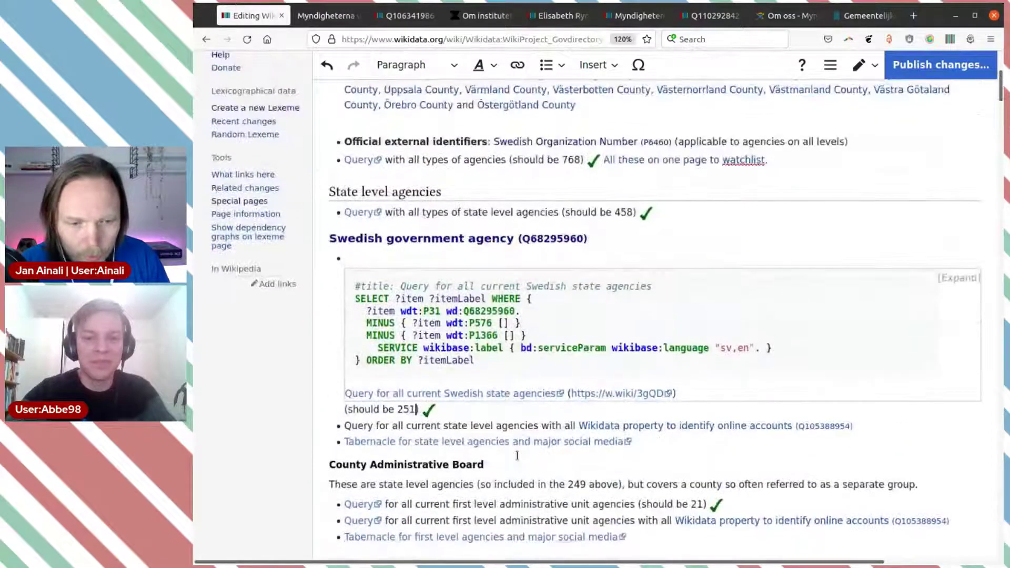
scroll(517, 455, up, 3)
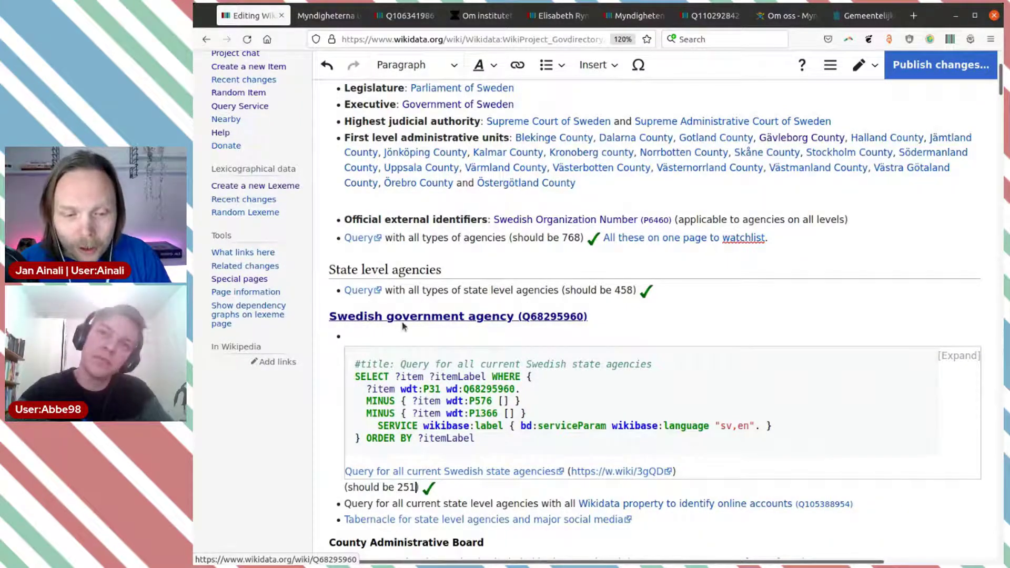
Open the linked query for all types of agencies and set its expected_result_count comment to 768.
mouse_move(426, 331)
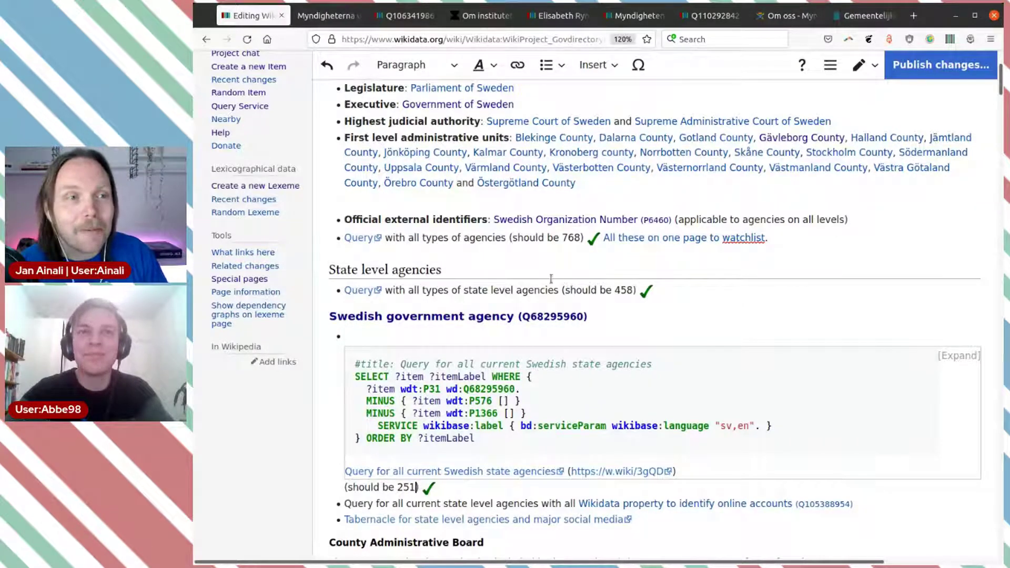
click(358, 238)
click(369, 288)
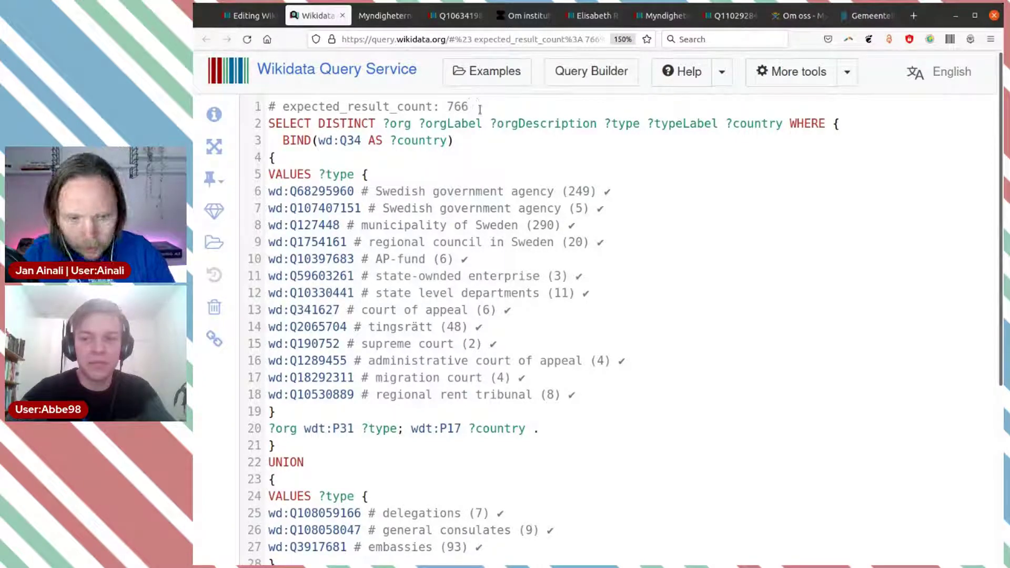
click(480, 109)
key(BackSpace)
text(8)
Set the count in the query comment for Swedish government agency Q68295960 to 251.
click(586, 192)
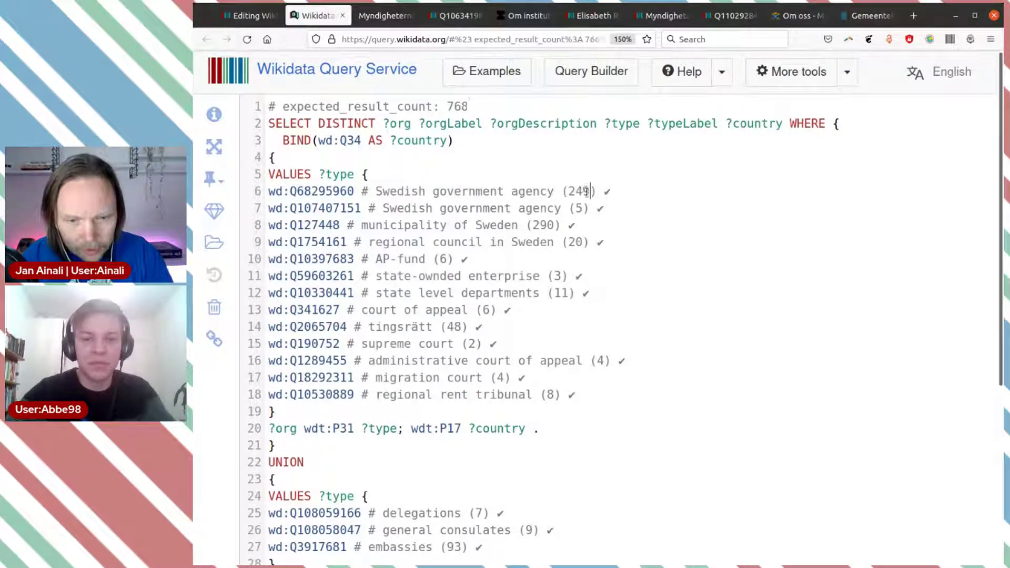
key(BackSpace)
key(BackSpace)
text(51)
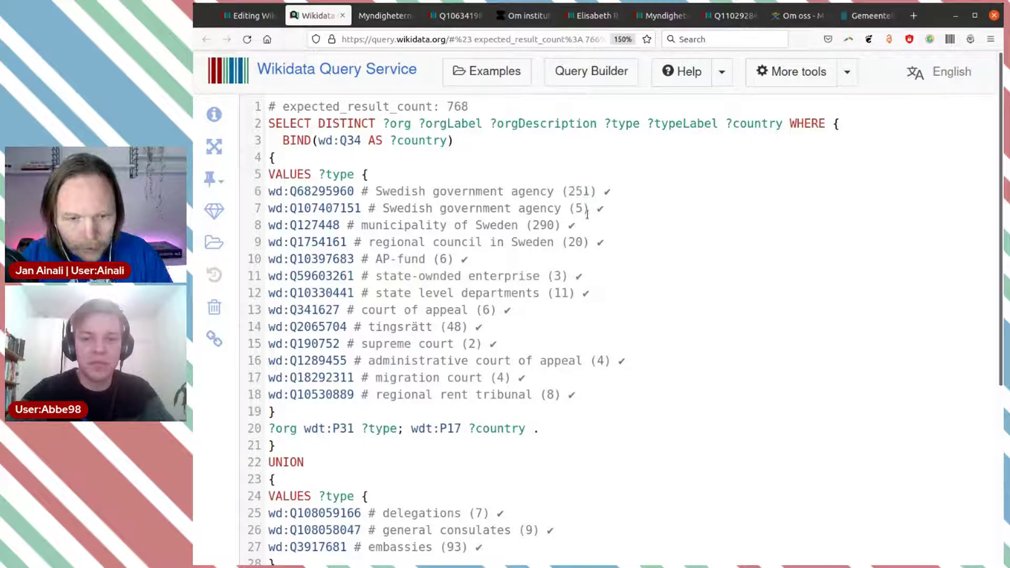
Run the updated query and check its number of results against the expected result count.
scroll(586, 214, down, 5)
scroll(587, 214, up, 1)
scroll(586, 214, down, 2)
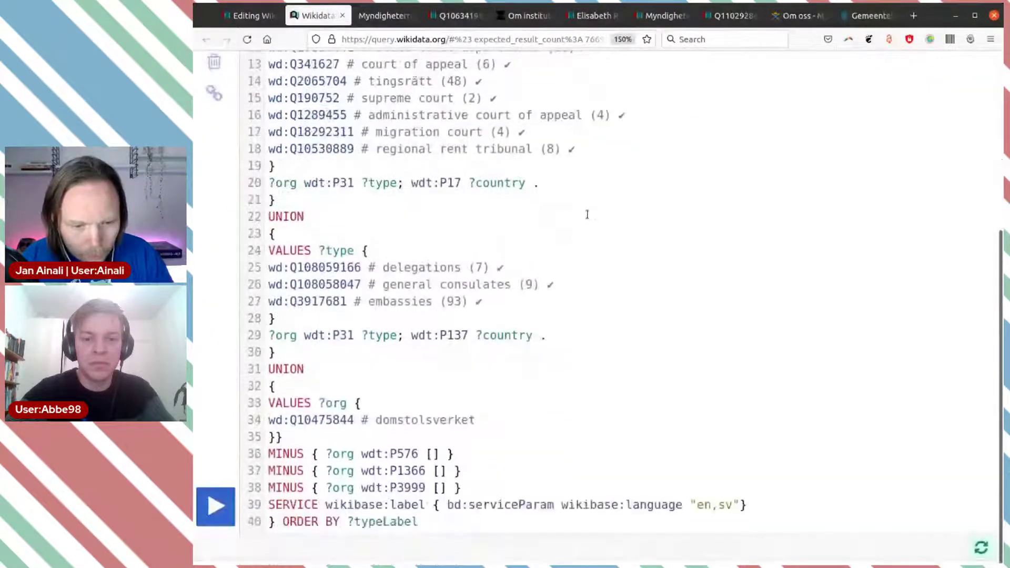
key(ctrl+Return)
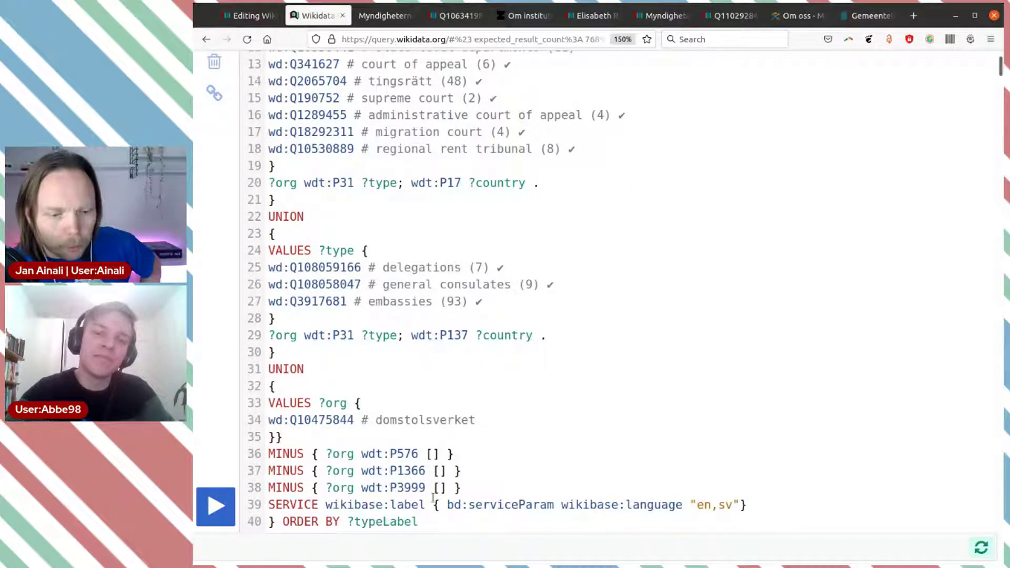
mouse_move(409, 471)
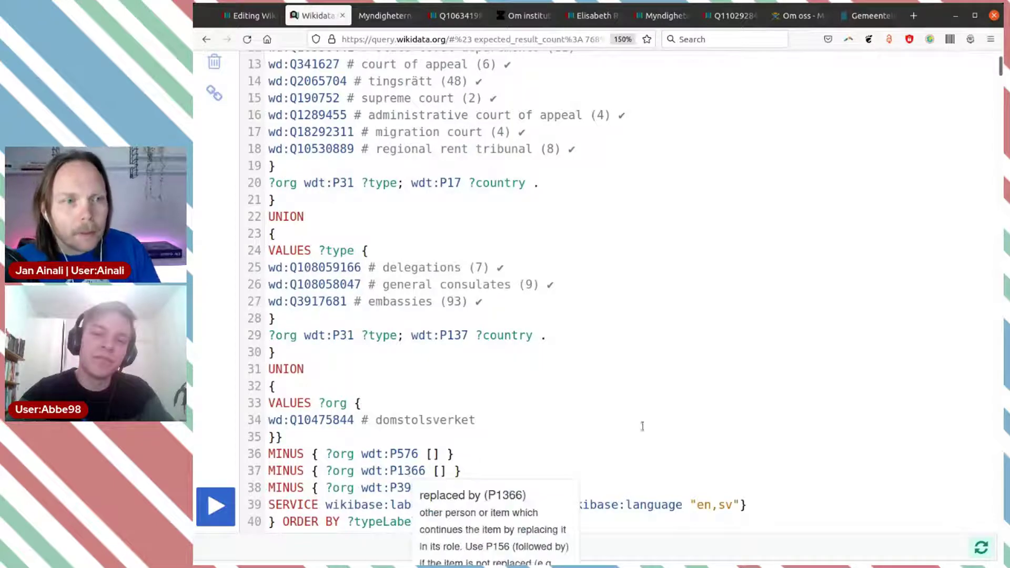
scroll(820, 360, down, 6)
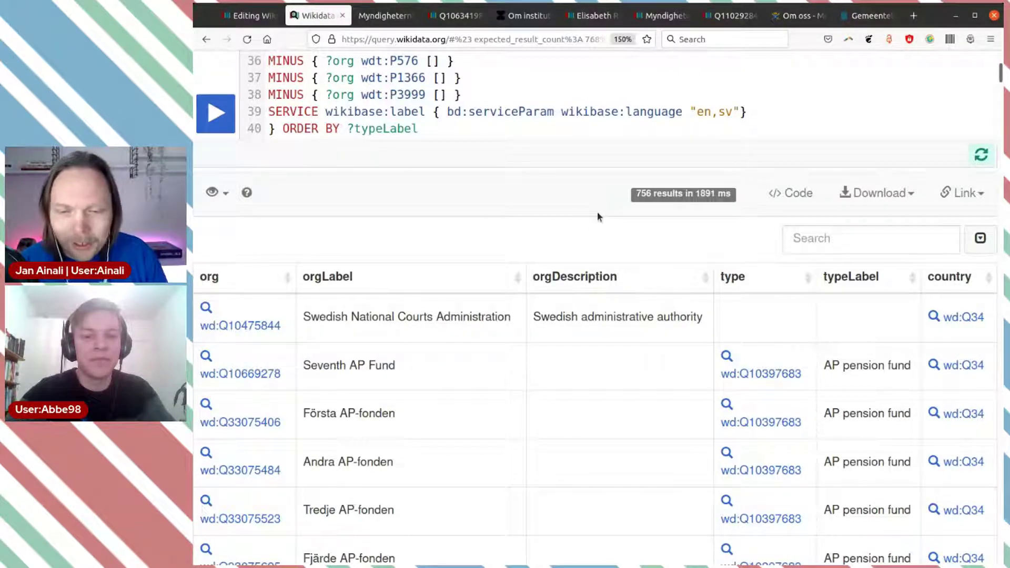
drag(653, 195, 635, 195)
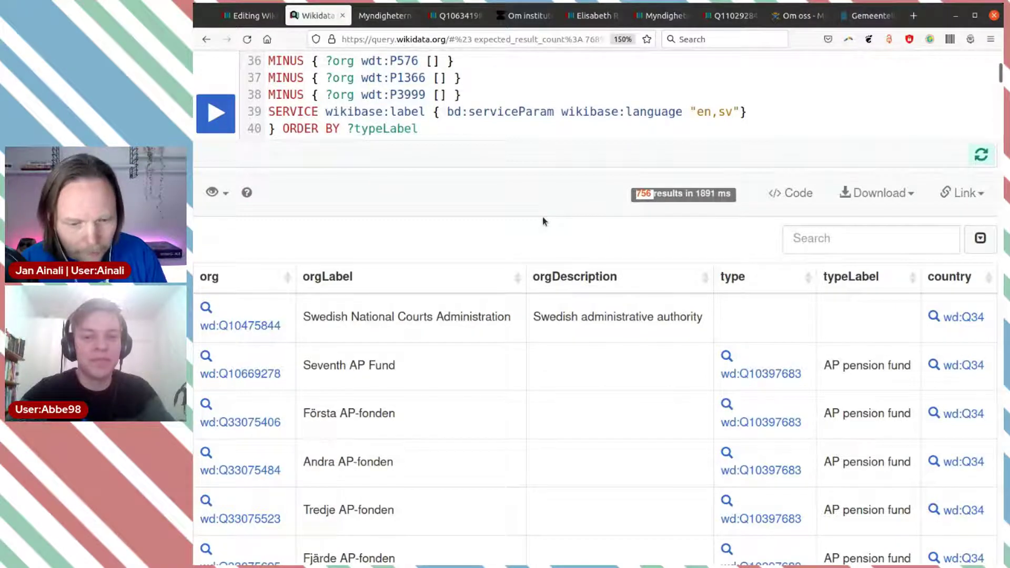
scroll(542, 217, down, 3)
scroll(542, 216, up, 15)
scroll(541, 216, up, 2)
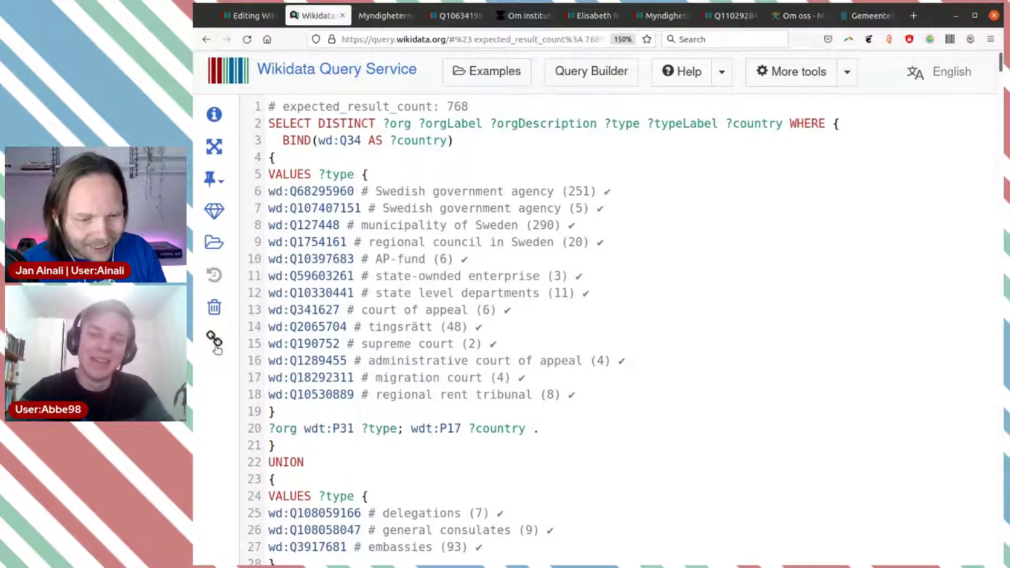
Copy the short link of the updated all-agencies query and return to the WikiProject Govdirectory/Sweden page being edited.
triple_click(321, 341)
key(ctrl+c)
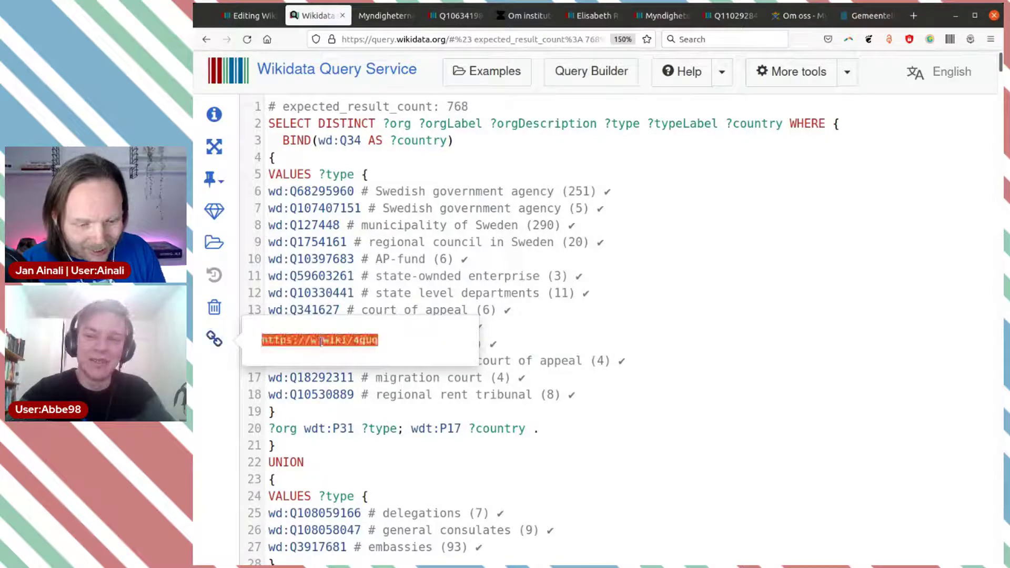
key(Escape)
click(253, 17)
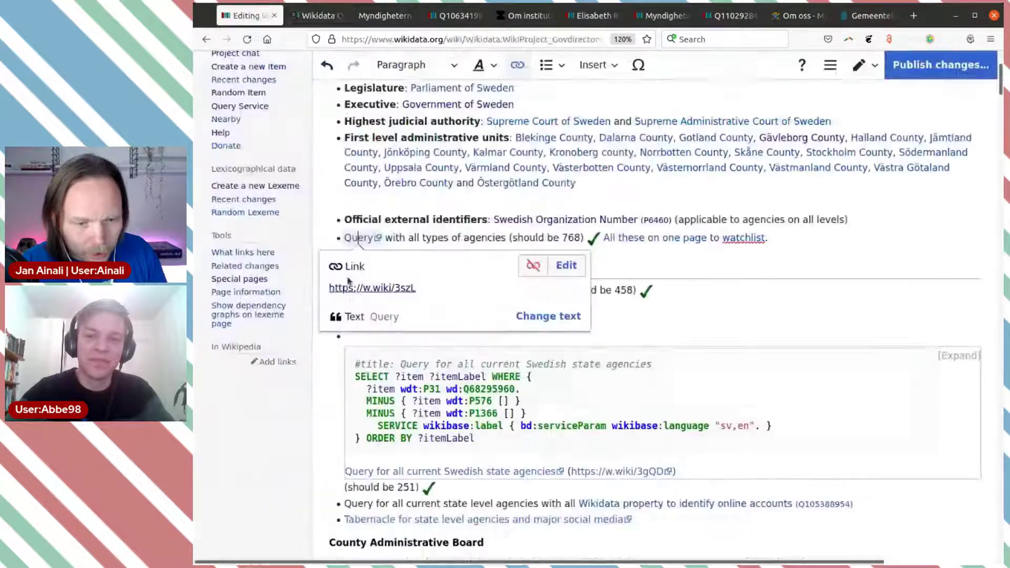
Switch the Govdirectory/Sweden page to source editing and review the differences from the latest revision.
click(690, 268)
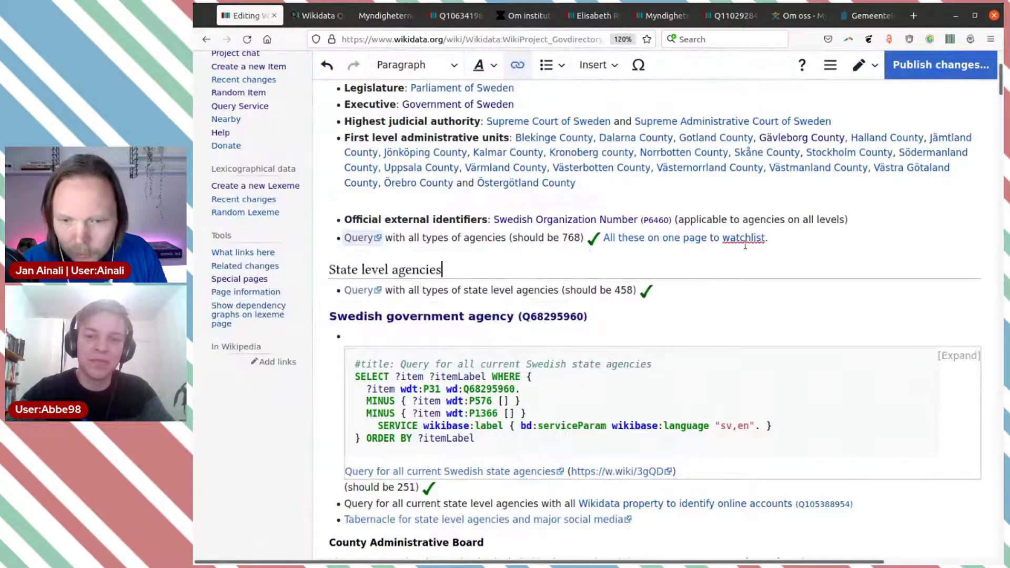
click(865, 64)
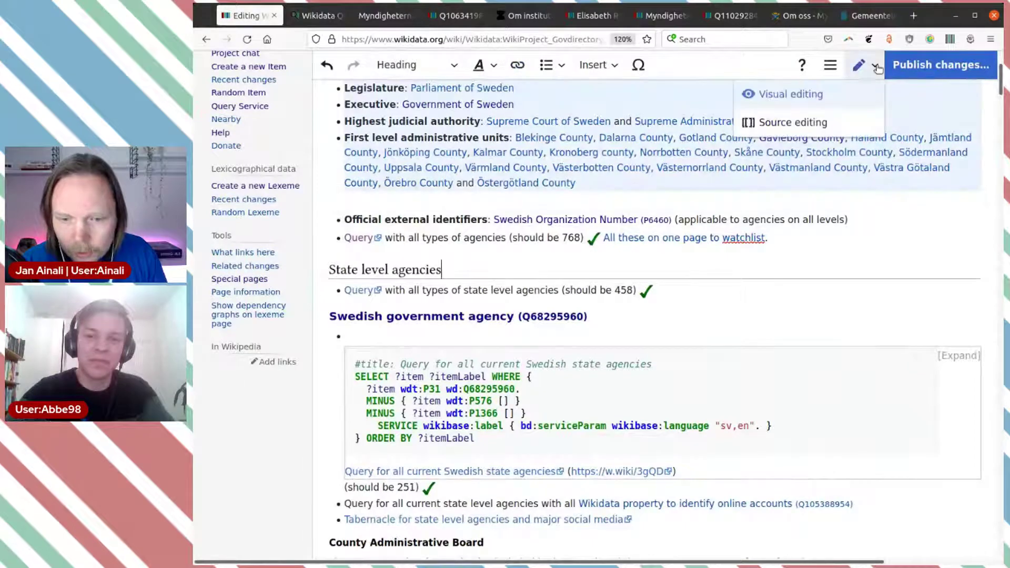
click(804, 130)
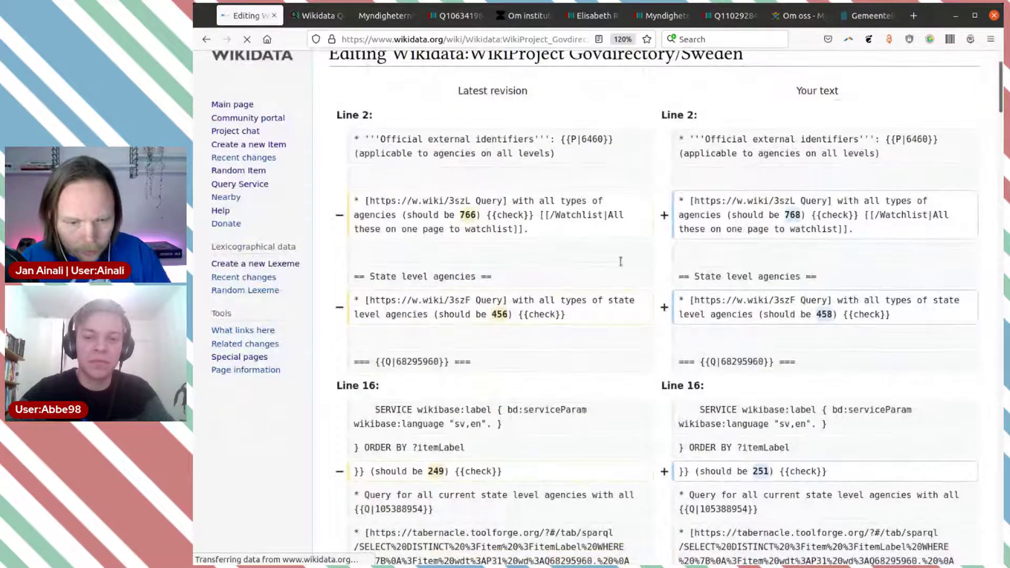
scroll(609, 265, down, 3)
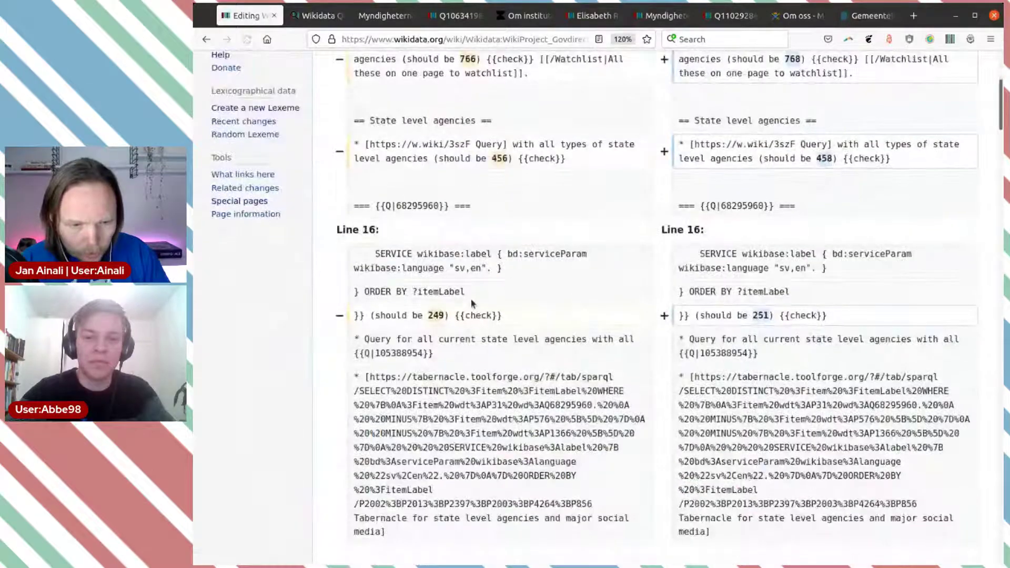
scroll(475, 292, up, 3)
scroll(476, 291, down, 14)
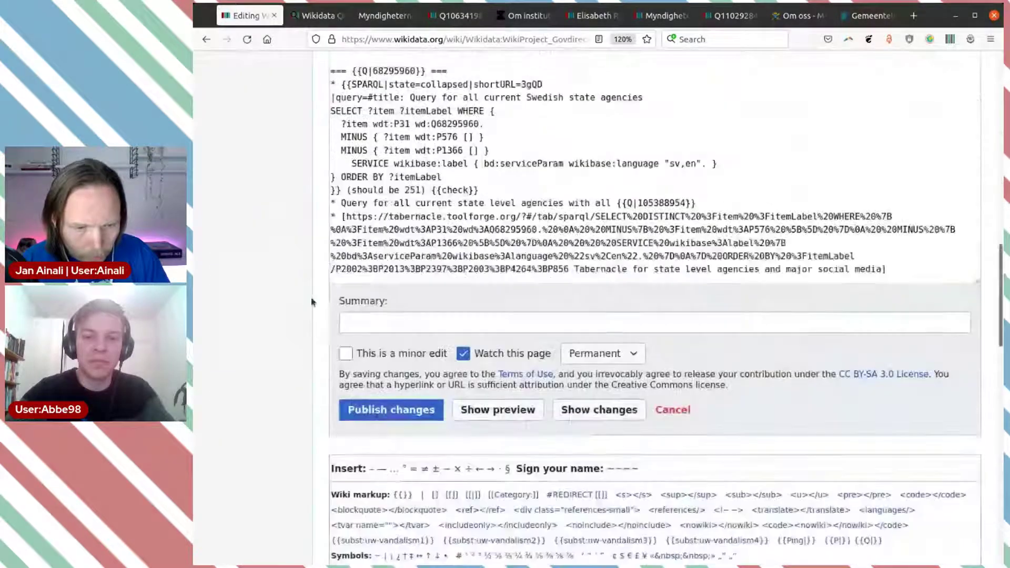
scroll(425, 275, up, 3)
scroll(428, 269, down, 2)
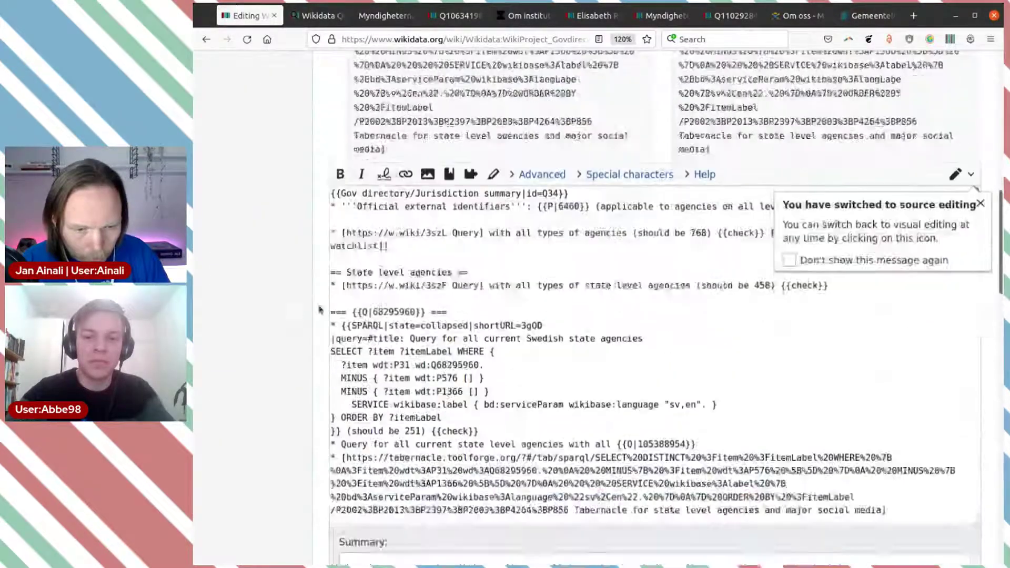
drag(447, 225, 347, 224)
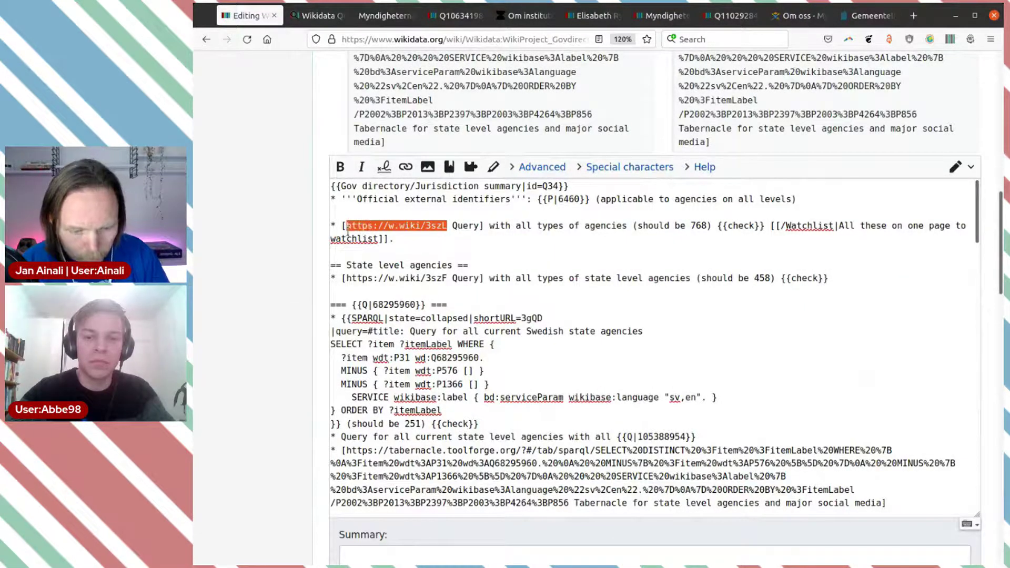
key(ctrl+v)
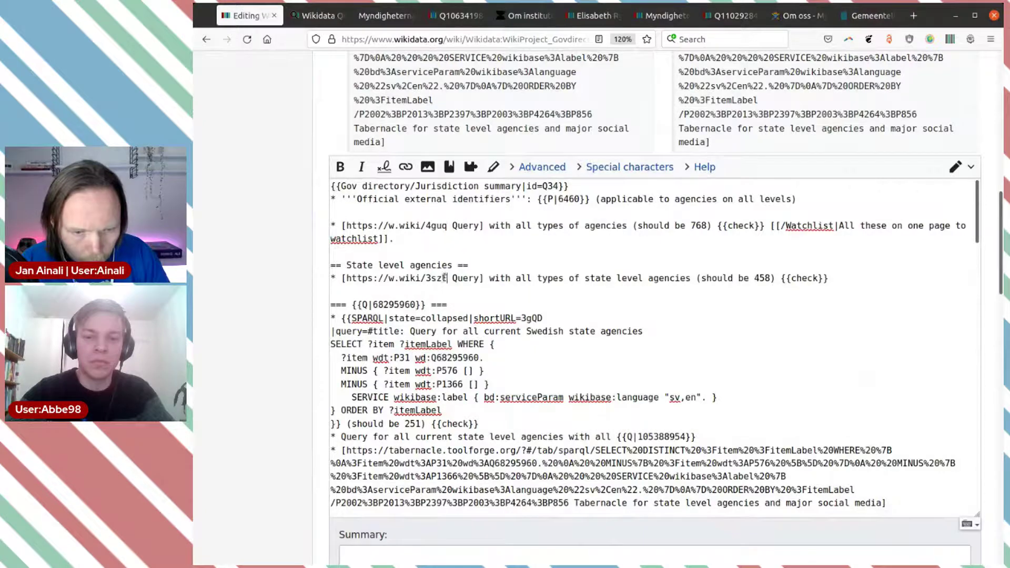
drag(447, 278, 344, 277)
key(ctrl+c)
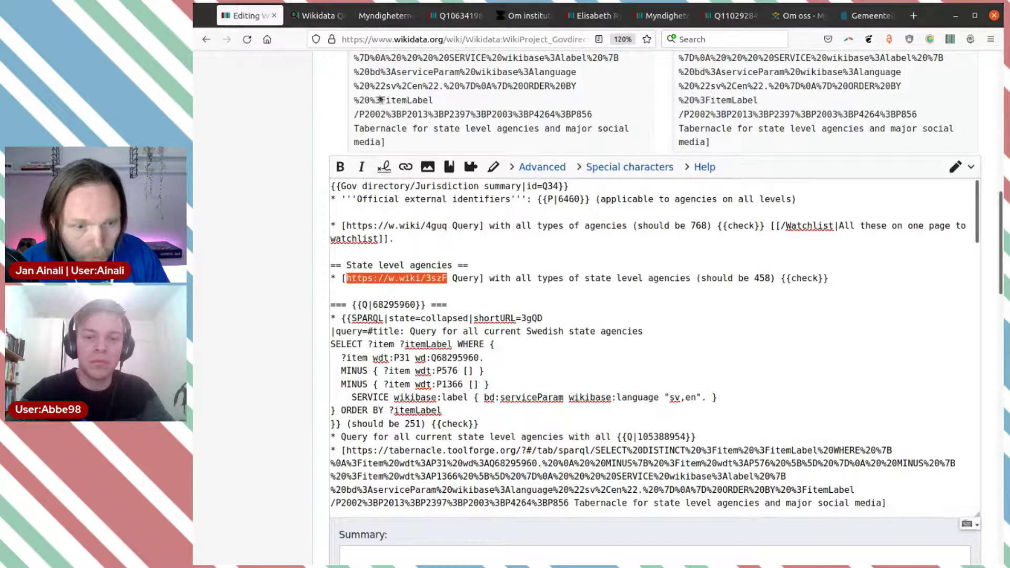
click(315, 15)
click(375, 40)
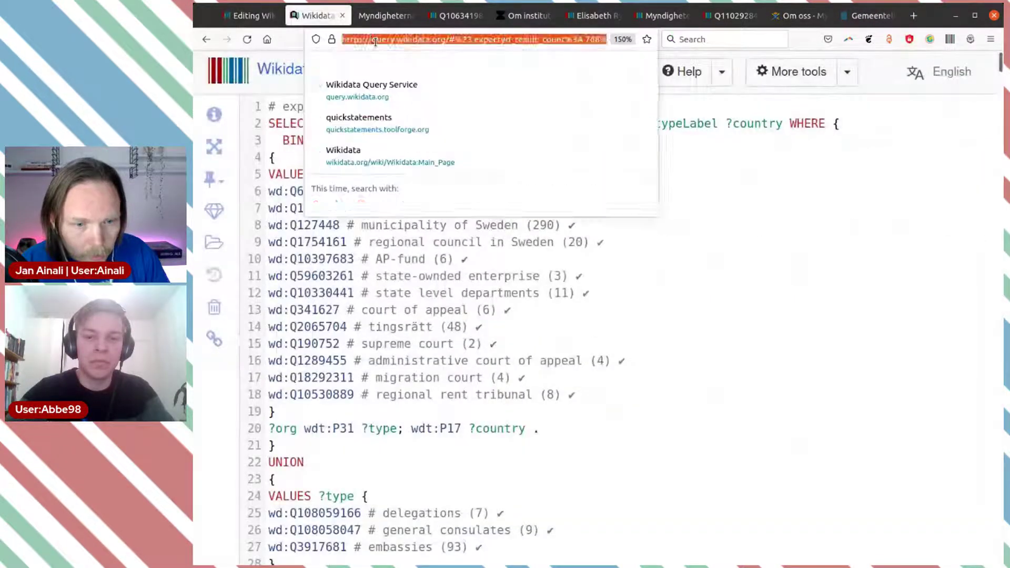
double_click(375, 40)
key(ctrl+a)
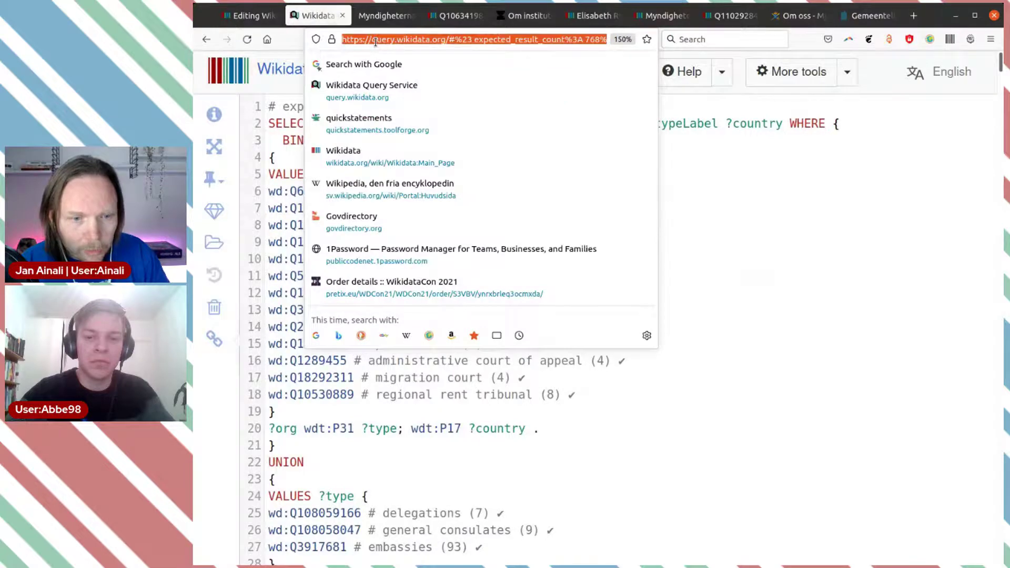
key(ctrl+v)
key(Return)
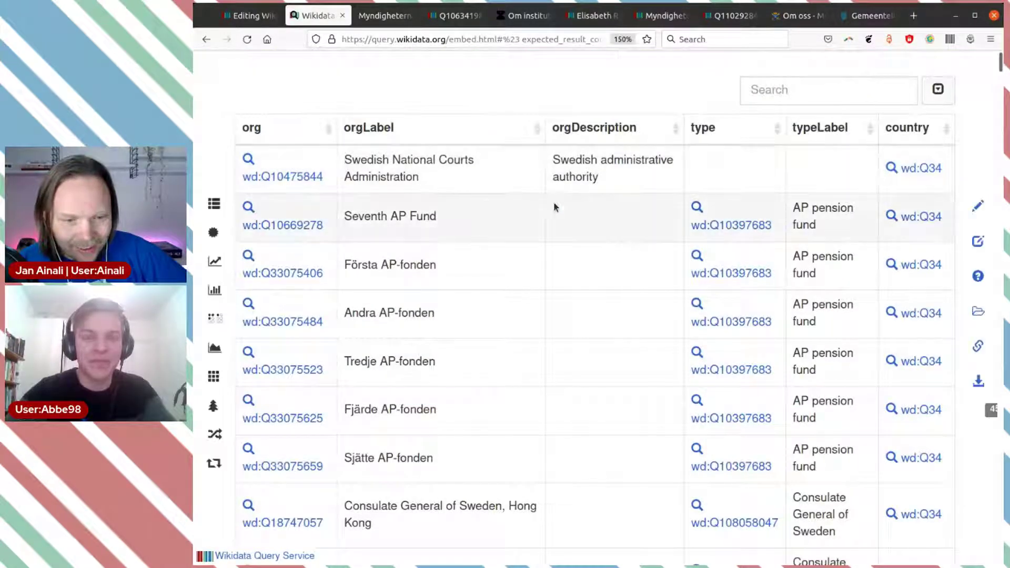
mouse_move(967, 234)
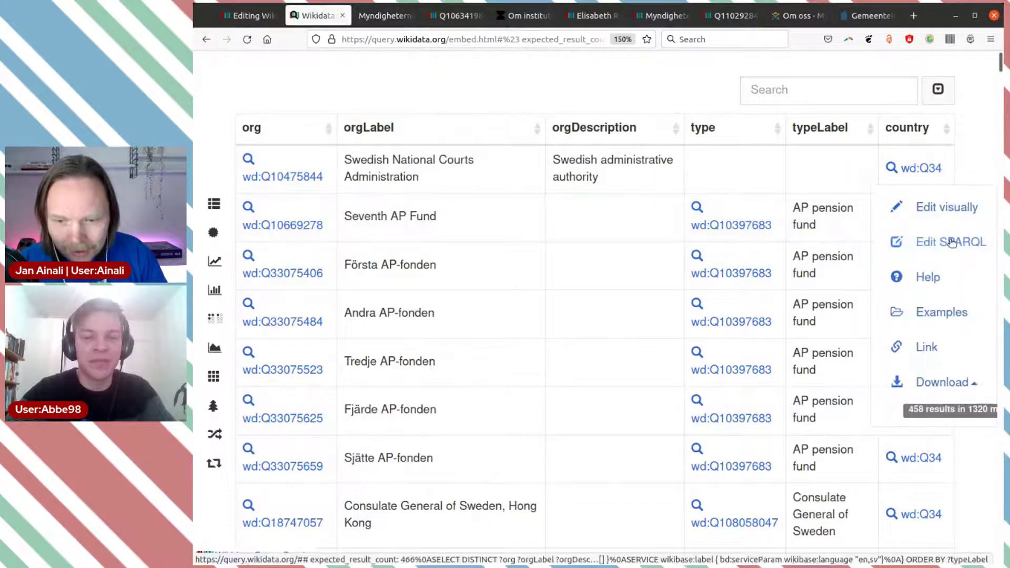
click(949, 242)
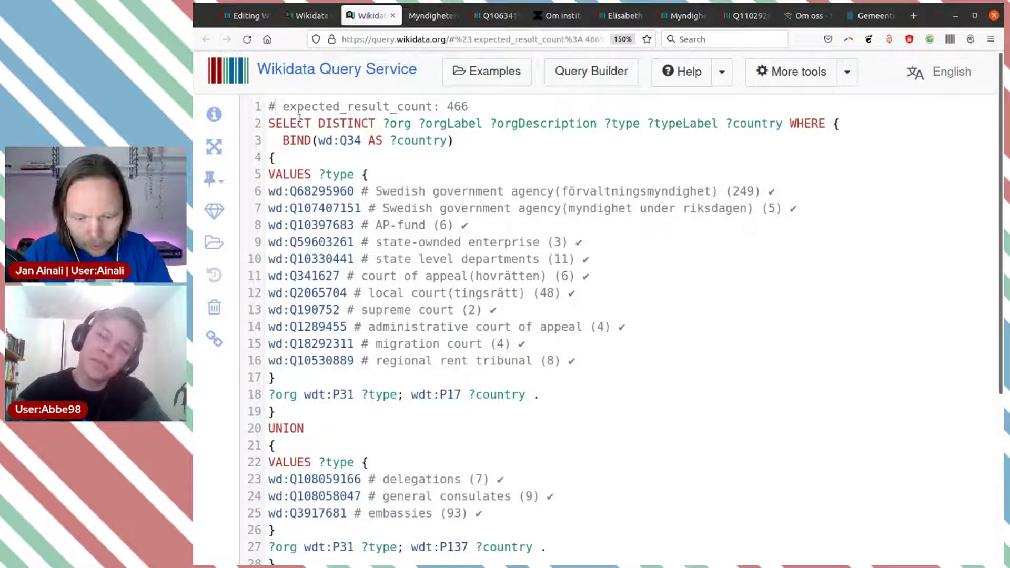
Change the query's first comment to "#title: expected_result_count: 468" and close the old embedded results page.
text(titl)
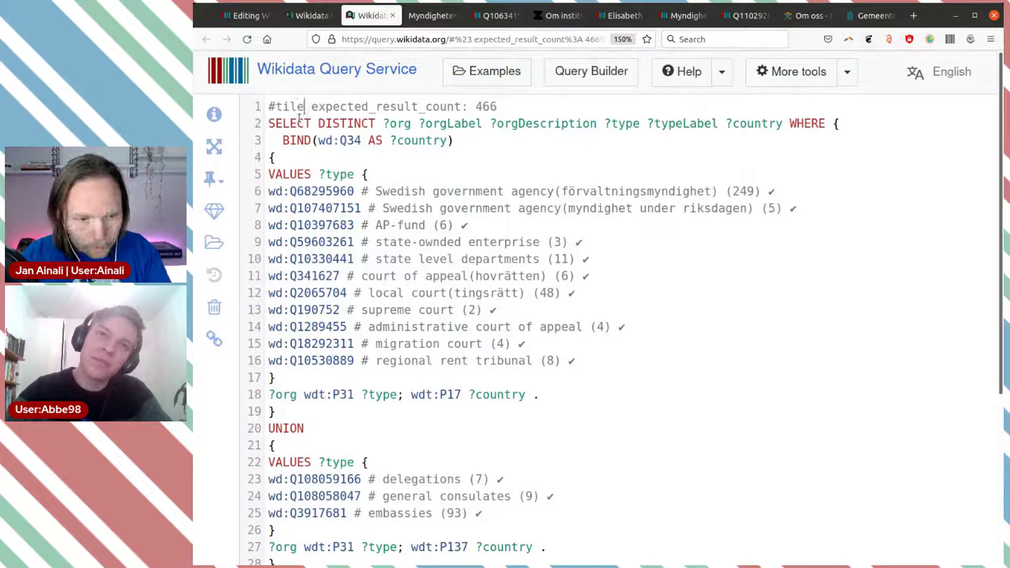
text(e:)
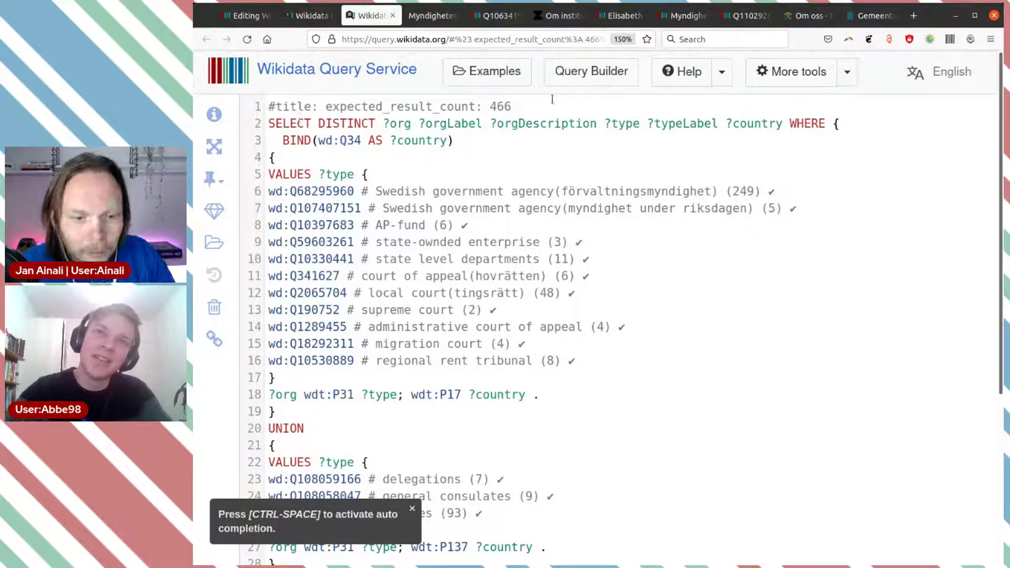
click(530, 104)
key(BackSpace)
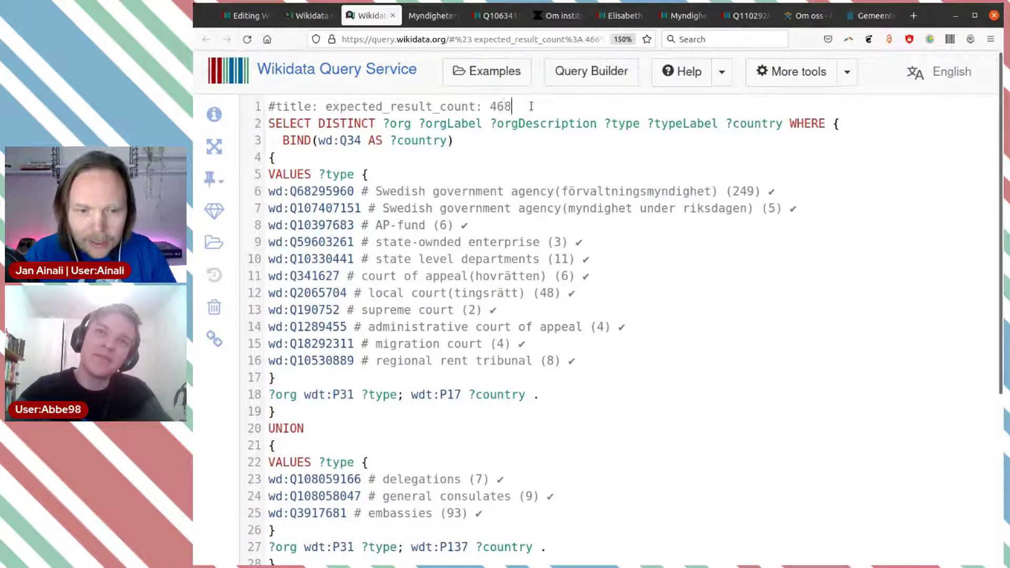
click(305, 17)
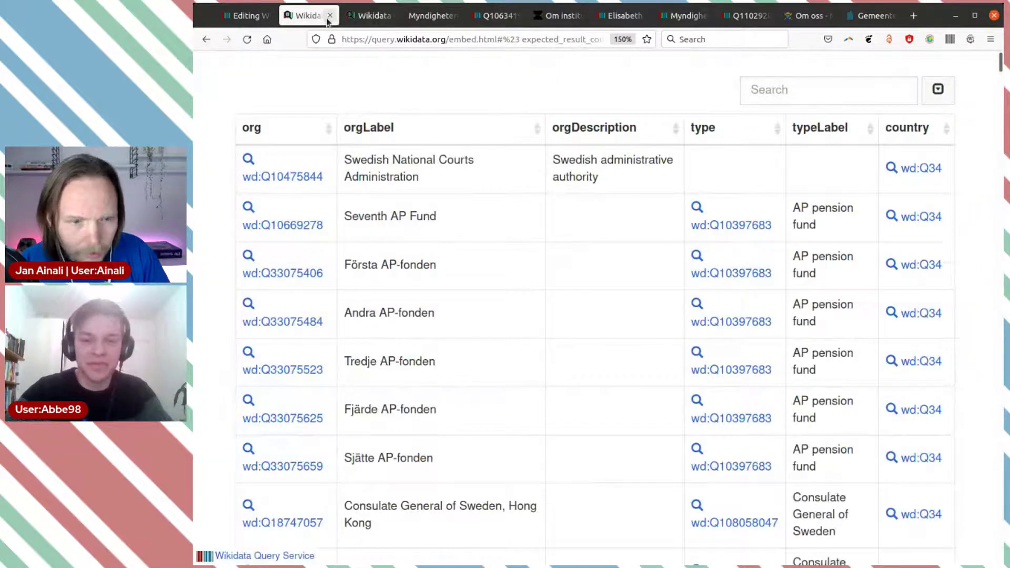
click(330, 18)
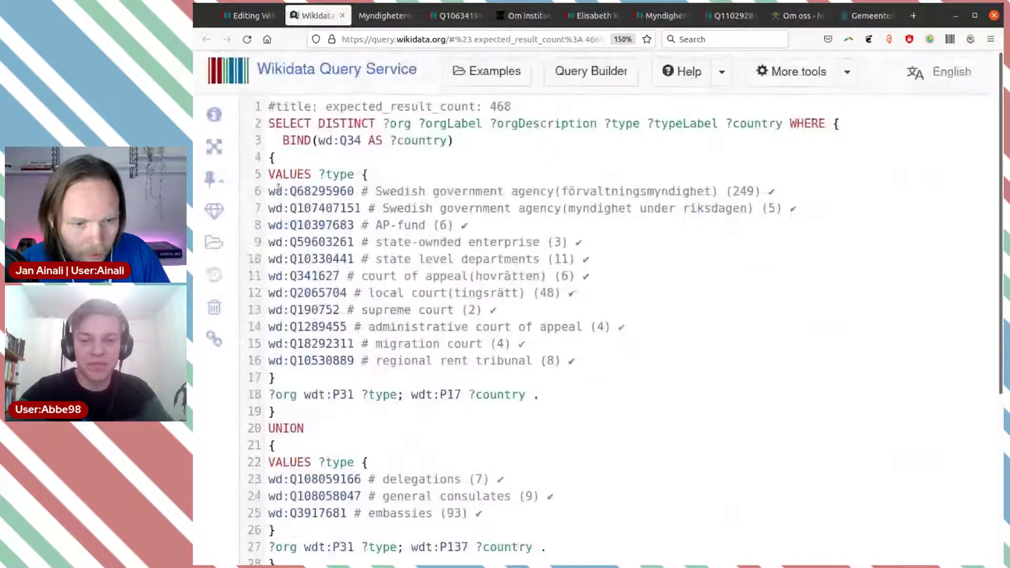
Set the count in the query comment for Swedish government agency (förvaltningsmyndighet) Q68295960 to 251.
scroll(232, 238, down, 4)
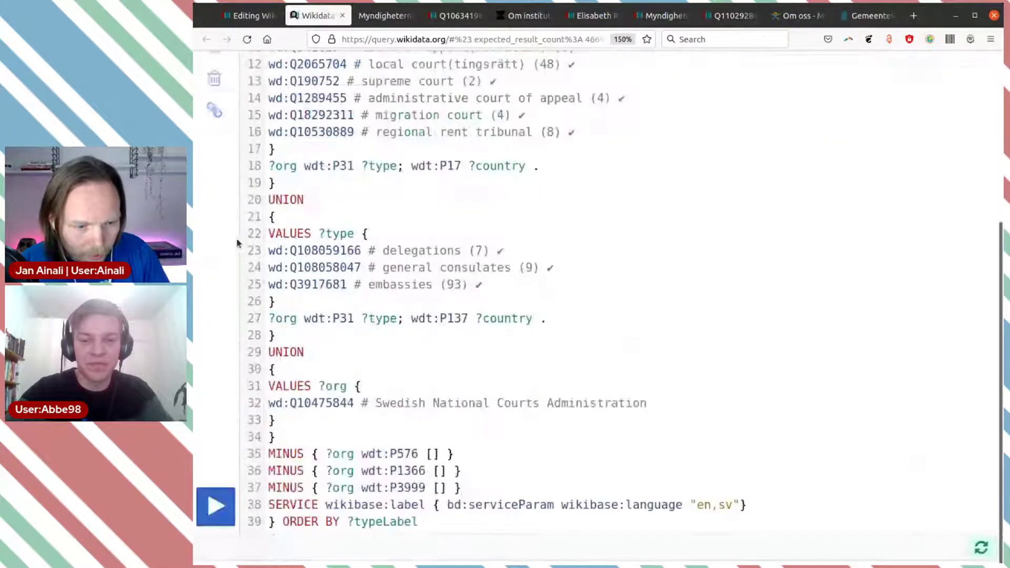
click(213, 505)
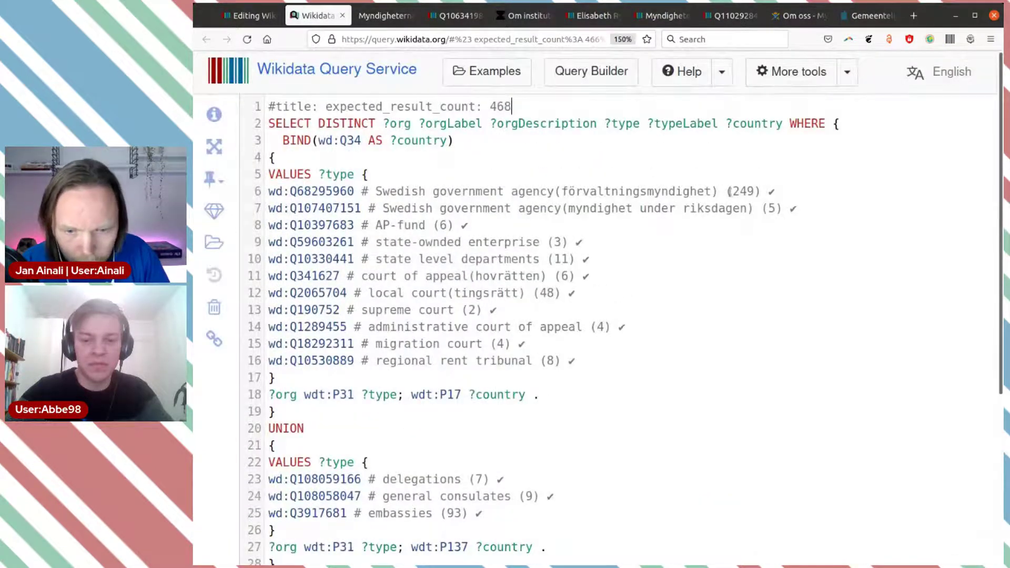
click(740, 191)
key(Delete)
key(Delete)
text(59)
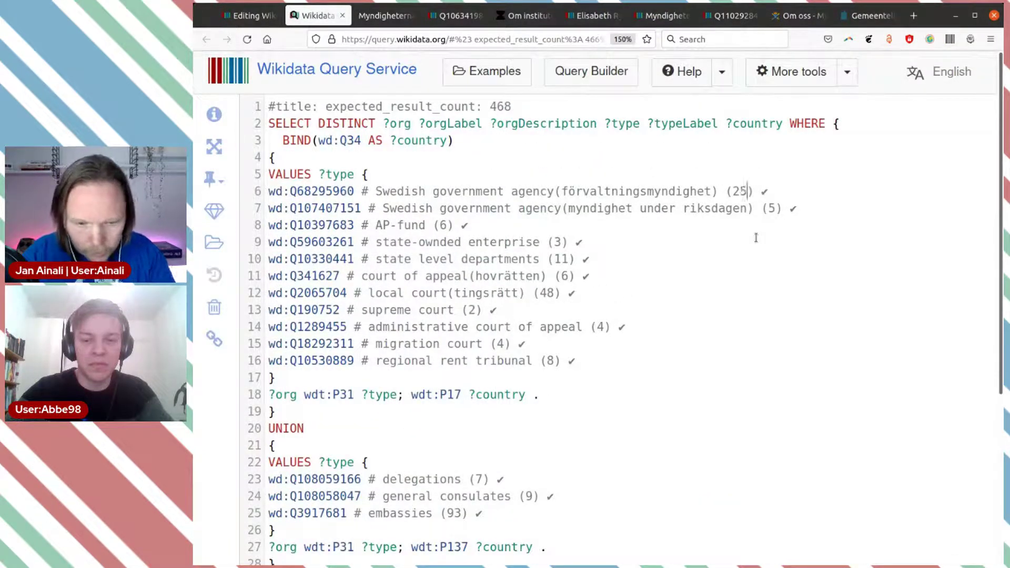
text(1)
Run the state level agencies query and compare its number of results with the expected result count in the title.
scroll(315, 321, down, 5)
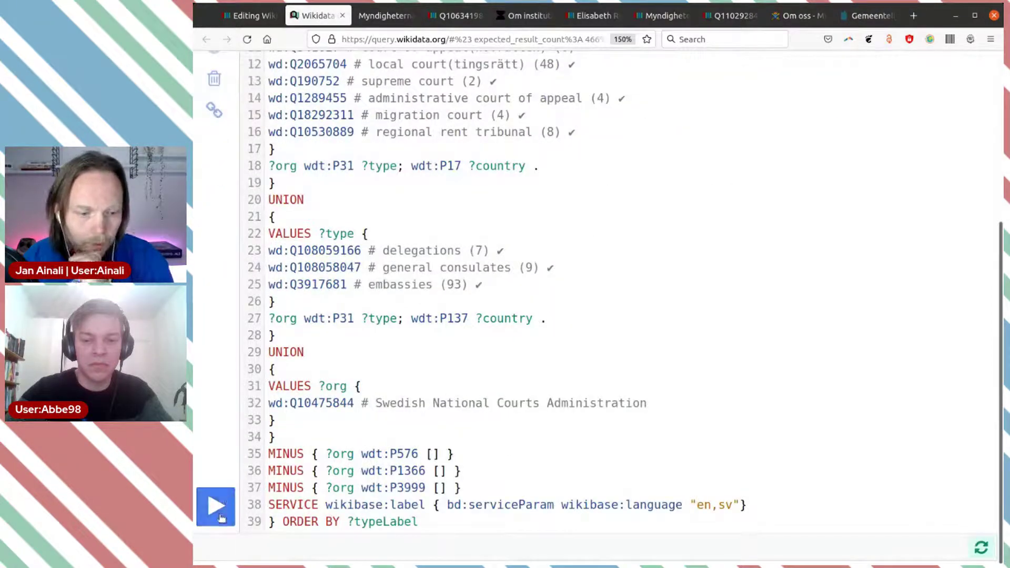
click(220, 513)
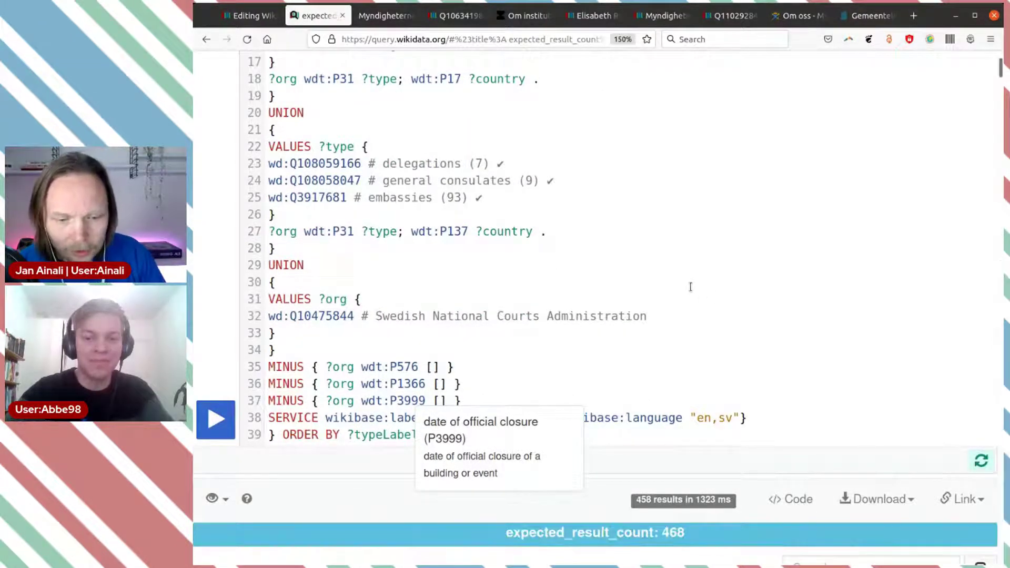
scroll(690, 284, down, 6)
scroll(688, 242, up, 4)
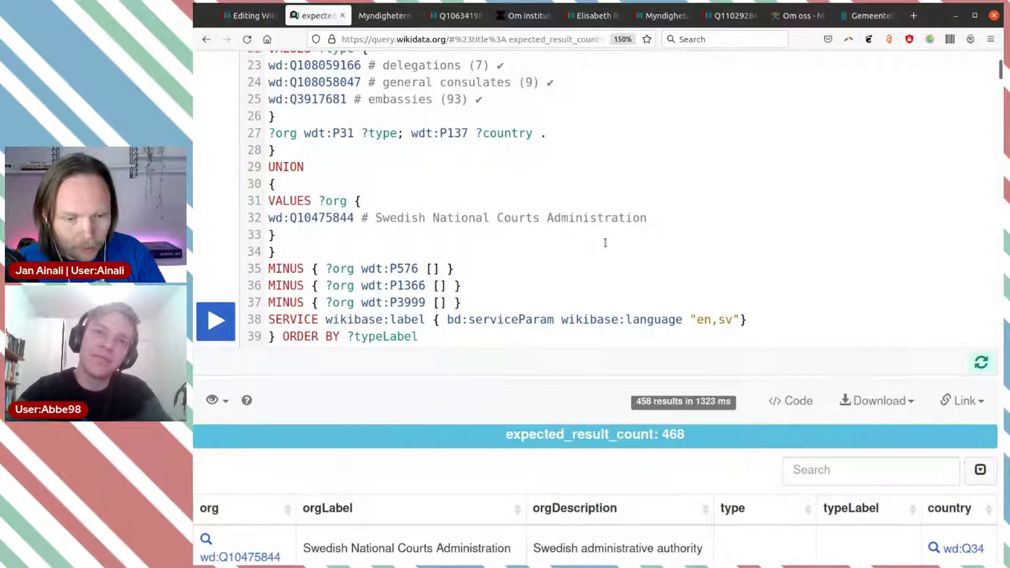
scroll(604, 242, down, 2)
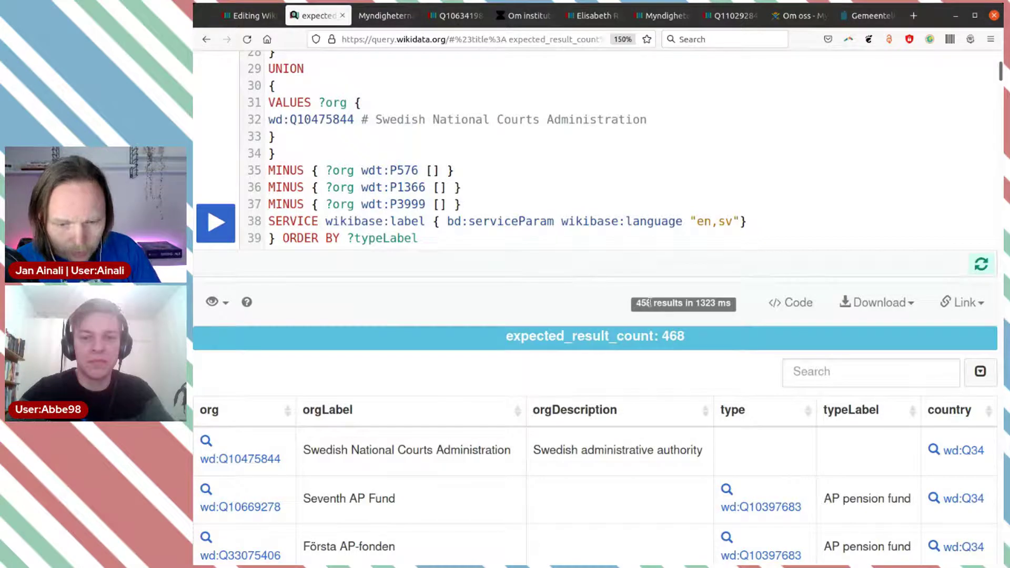
drag(650, 303, 637, 306)
click(695, 341)
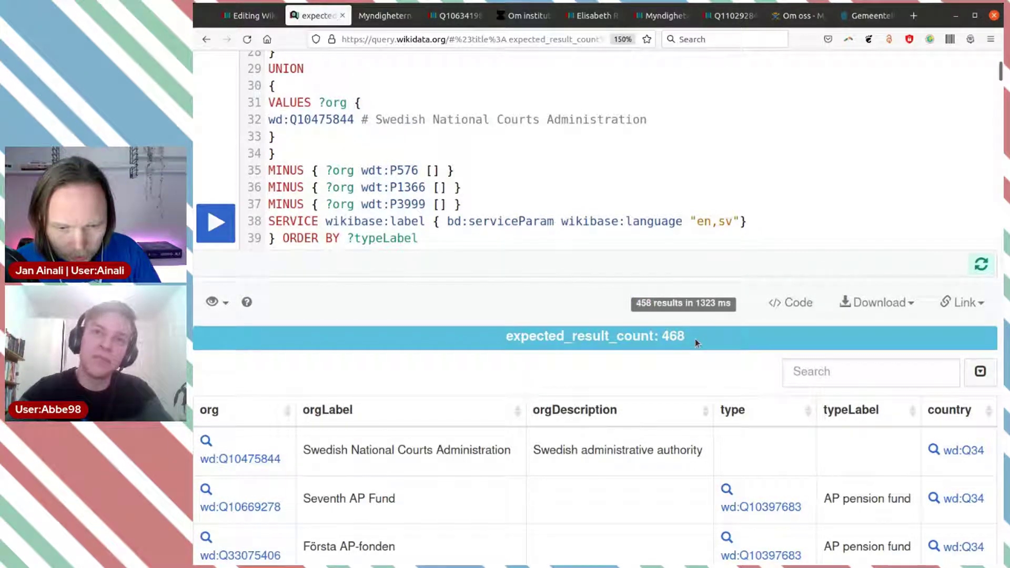
Examine the state level results table and the per-type counts in the query code for the cause of a count mismatch.
scroll(547, 273, down, 3)
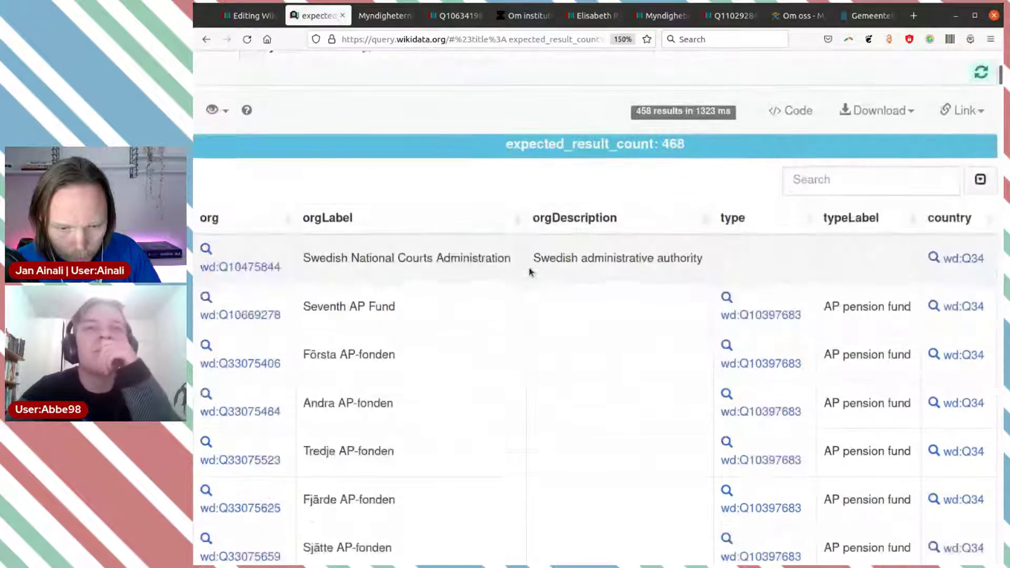
scroll(532, 312, down, 2)
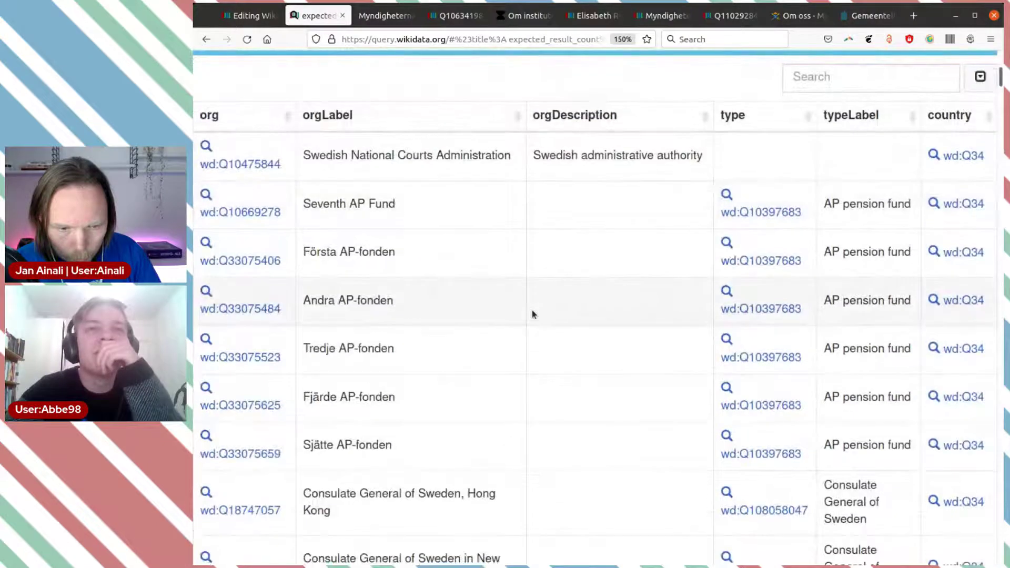
scroll(531, 314, down, 4)
scroll(532, 314, up, 7)
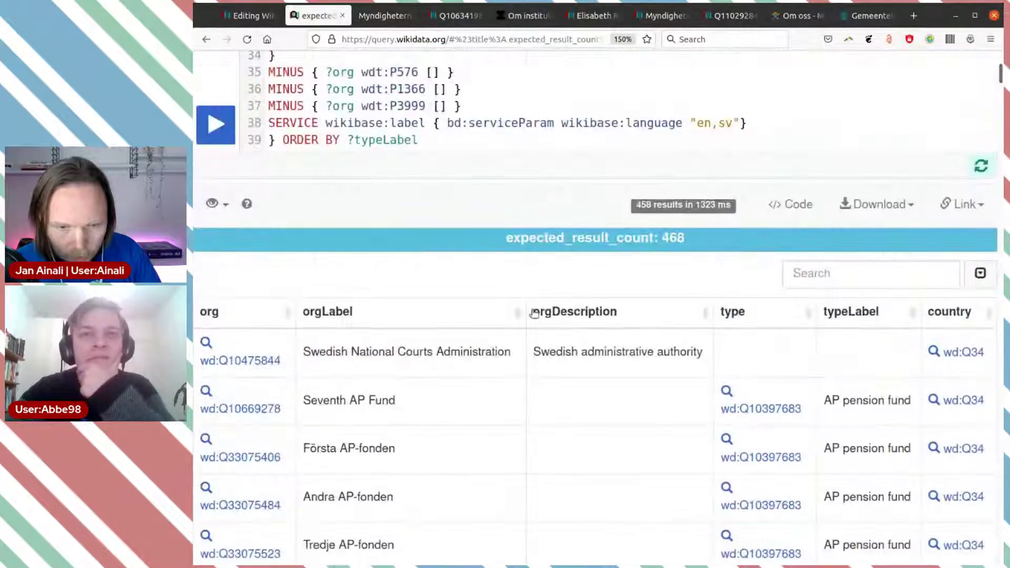
scroll(533, 311, up, 10)
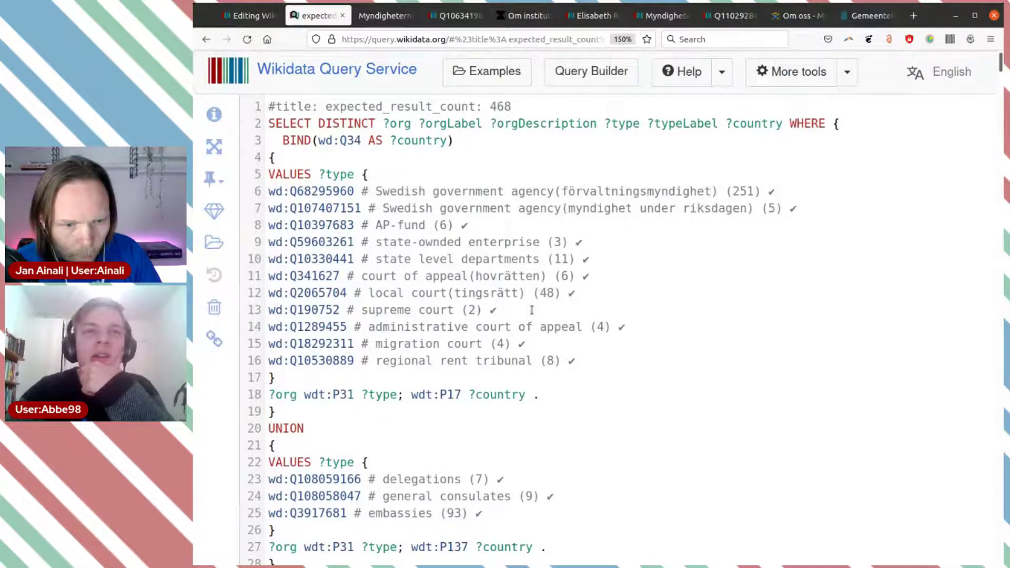
scroll(532, 310, down, 4)
scroll(532, 310, up, 4)
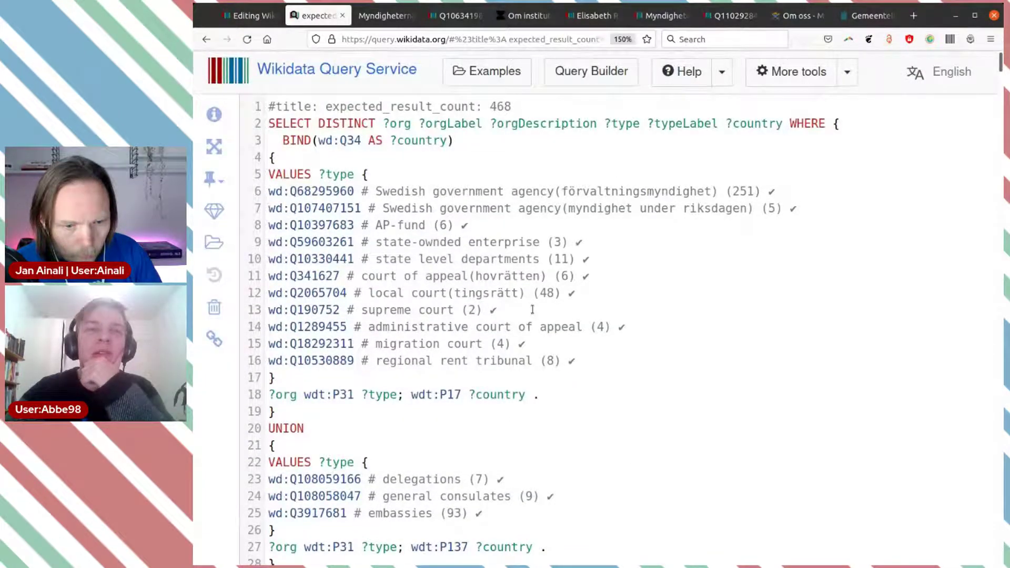
scroll(532, 310, down, 10)
scroll(534, 314, up, 3)
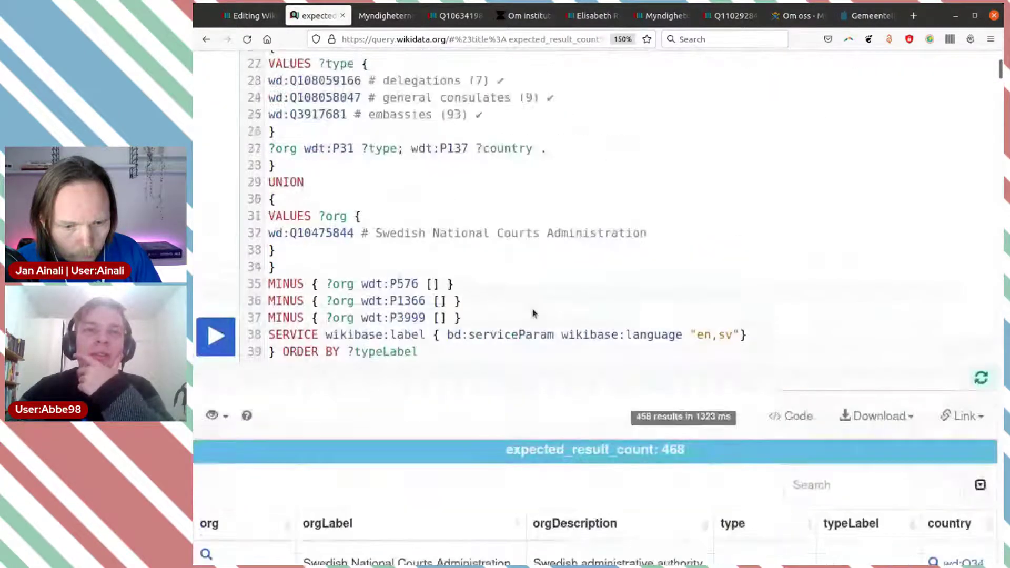
Check the per-type counts in the state level query code against the expected result count in its title.
scroll(532, 313, up, 8)
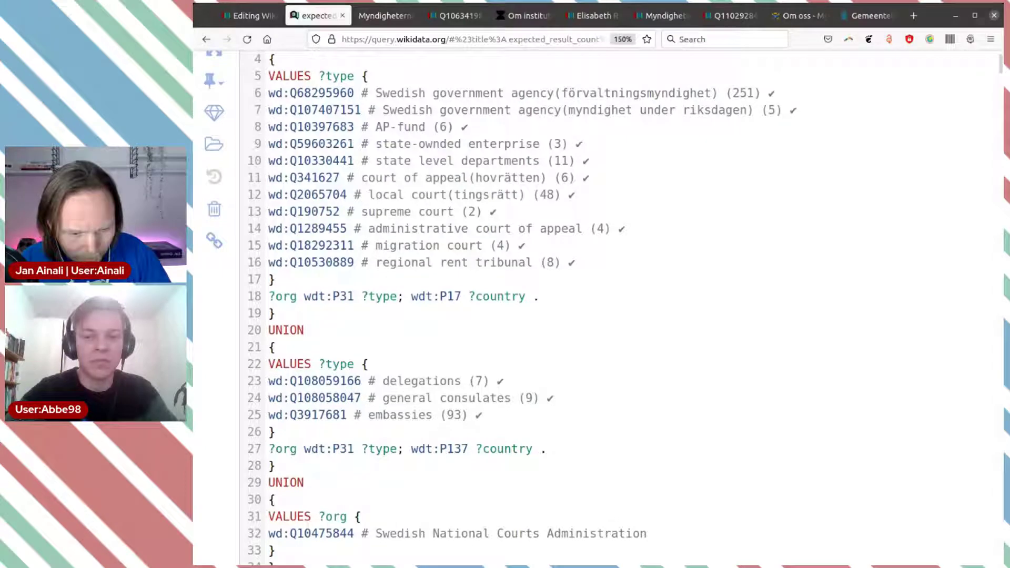
scroll(590, 345, down, 3)
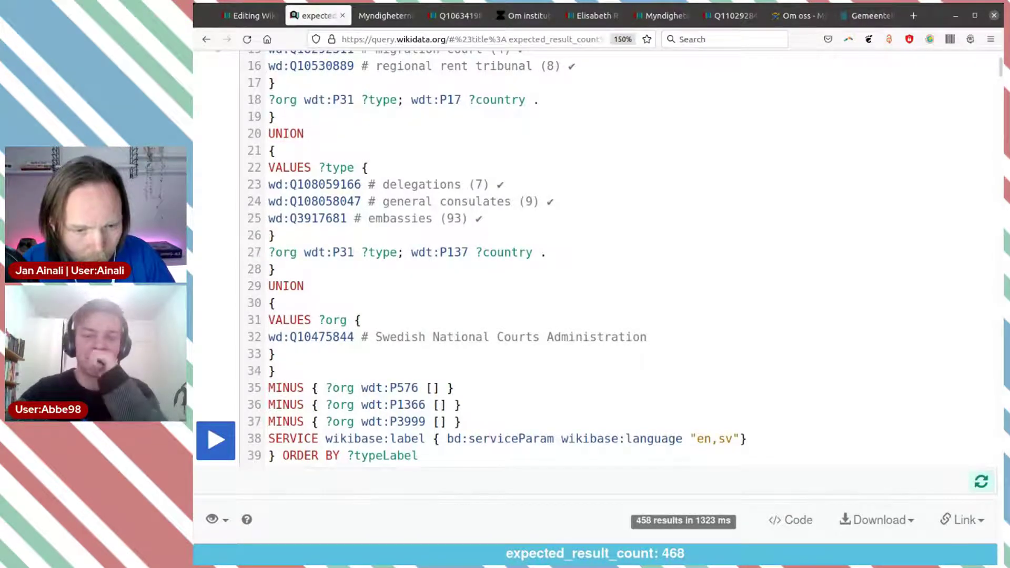
scroll(559, 296, up, 3)
scroll(558, 296, up, 2)
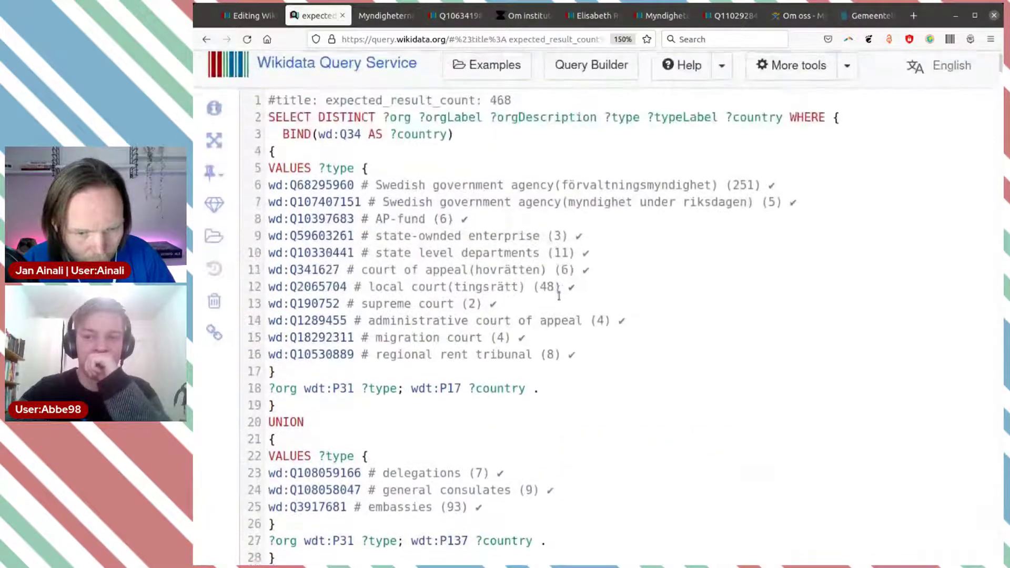
scroll(564, 297, down, 5)
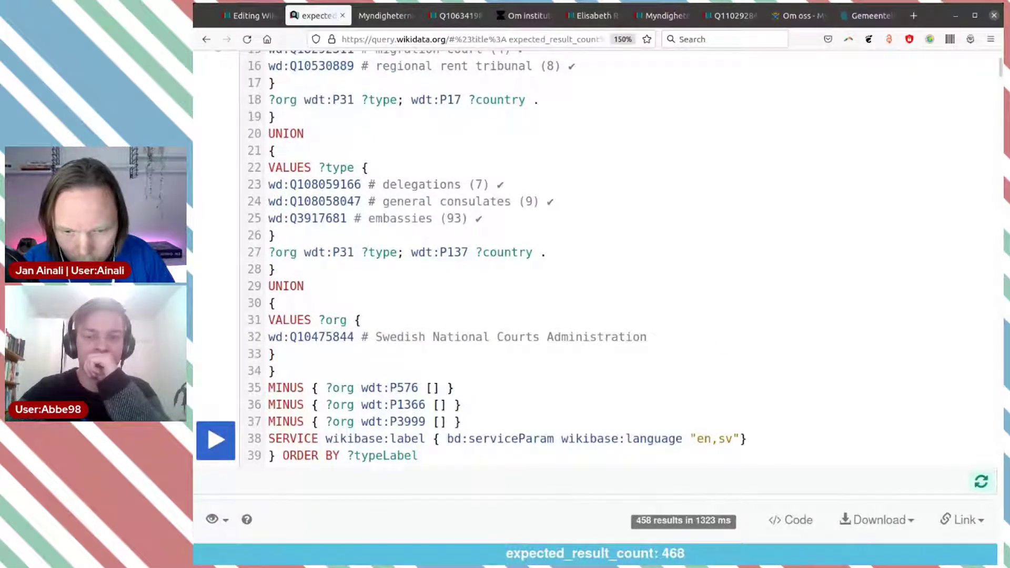
scroll(593, 266, up, 5)
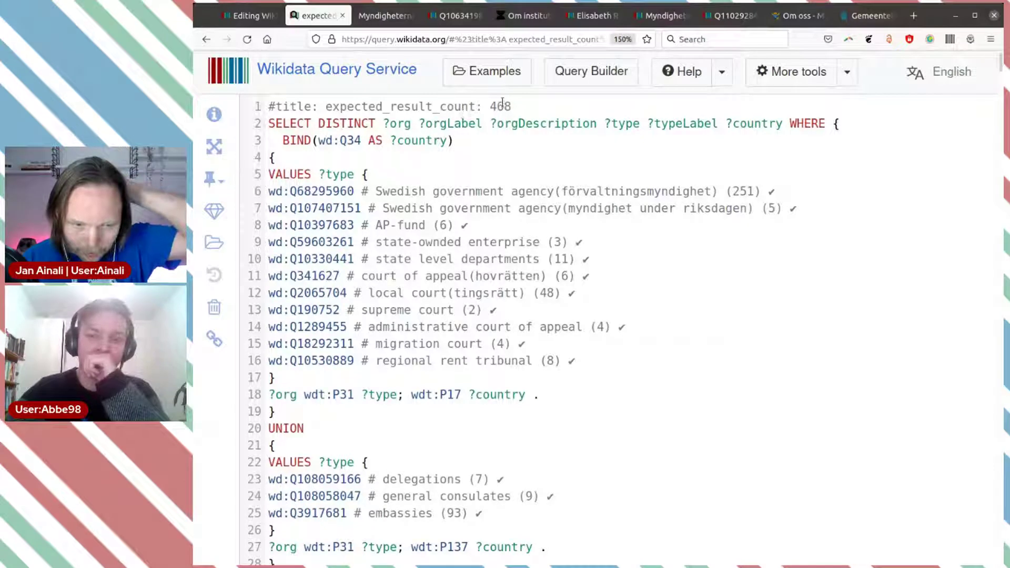
drag(505, 106, 498, 106)
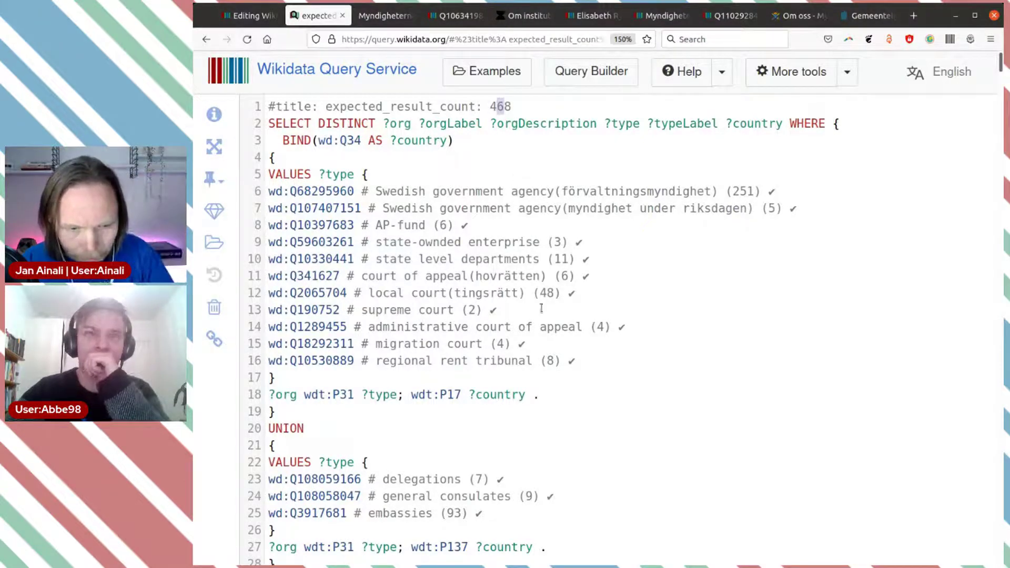
double_click(778, 213)
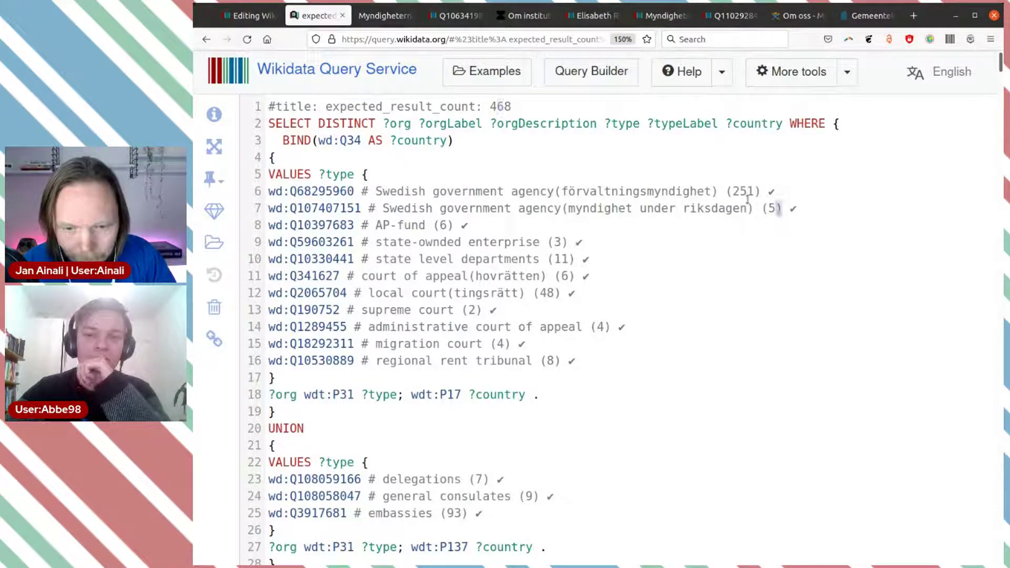
double_click(746, 195)
double_click(771, 210)
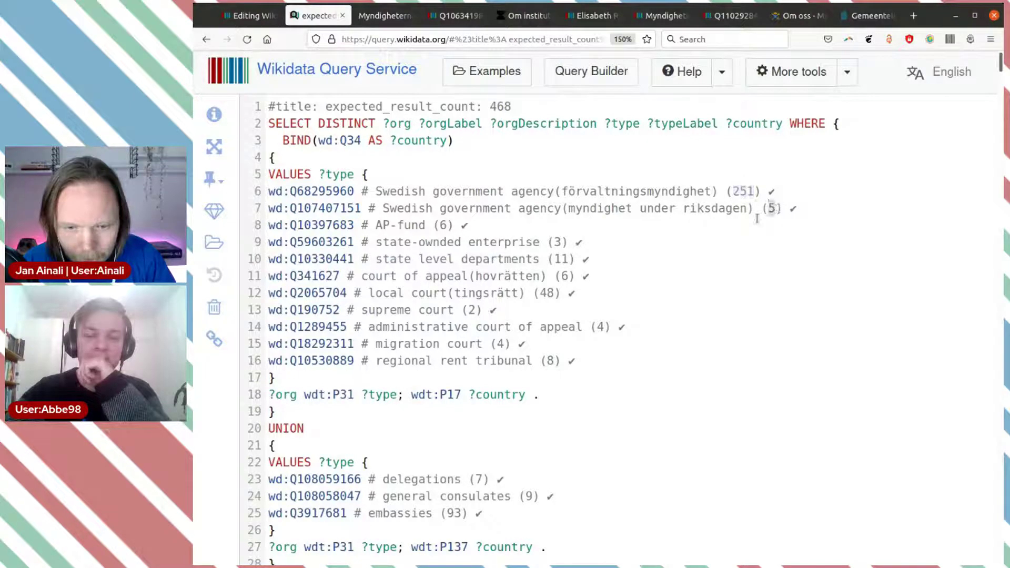
double_click(443, 225)
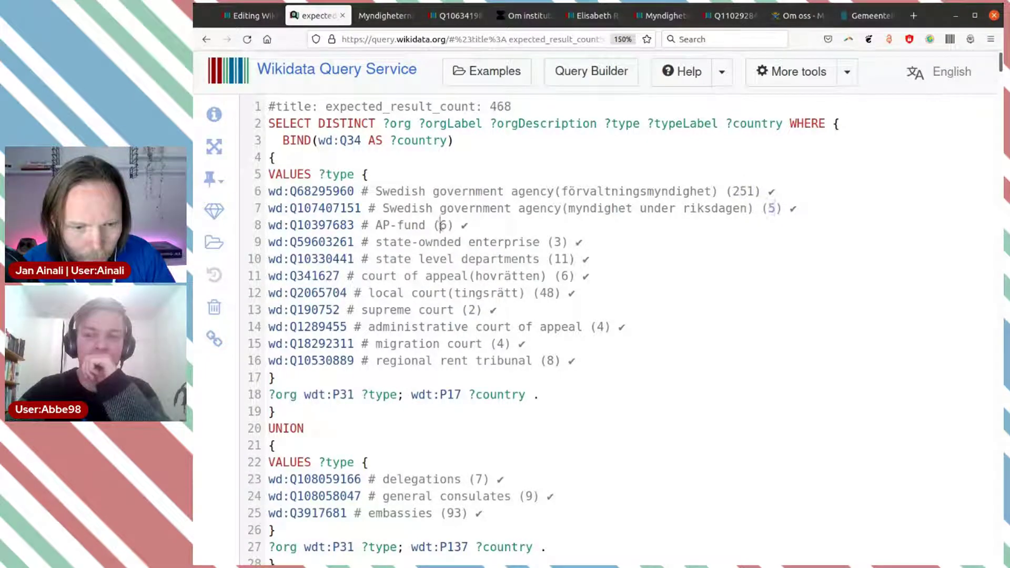
Set the expected result count in the state level query's title comment to 458 and rerun the query.
double_click(500, 106)
text(5)
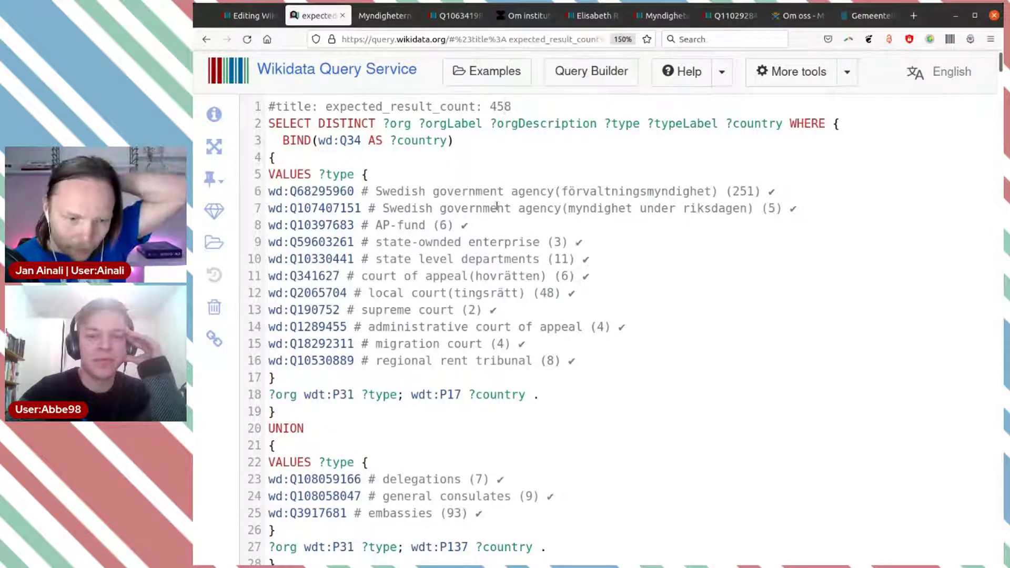
scroll(497, 206, down, 6)
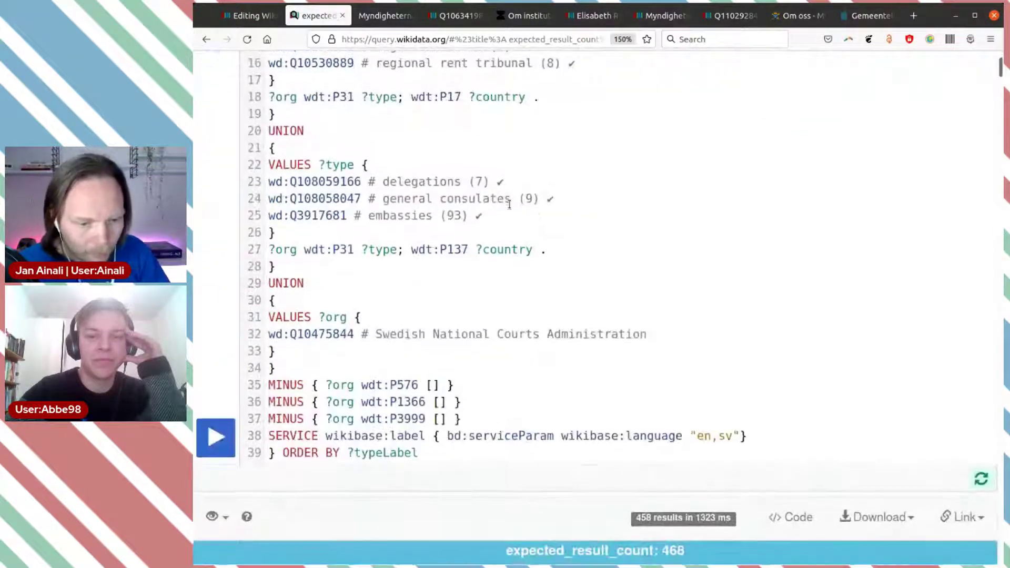
scroll(526, 227, down, 2)
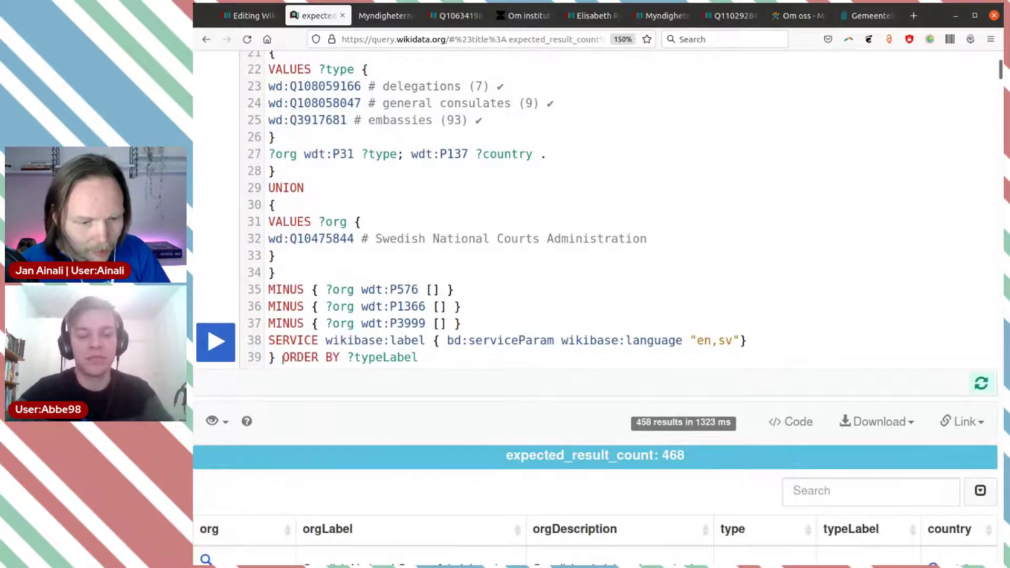
click(221, 352)
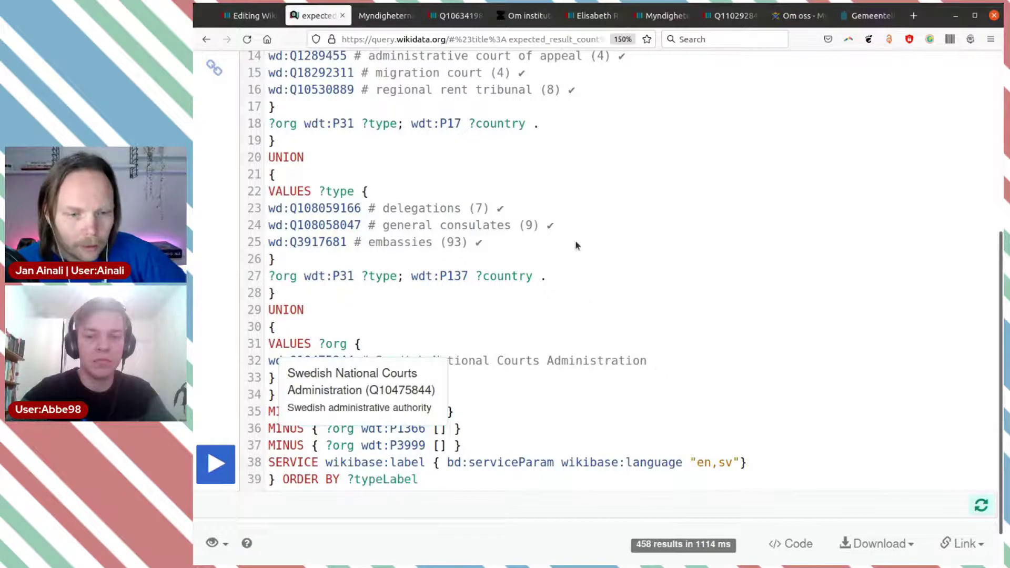
scroll(575, 244, up, 6)
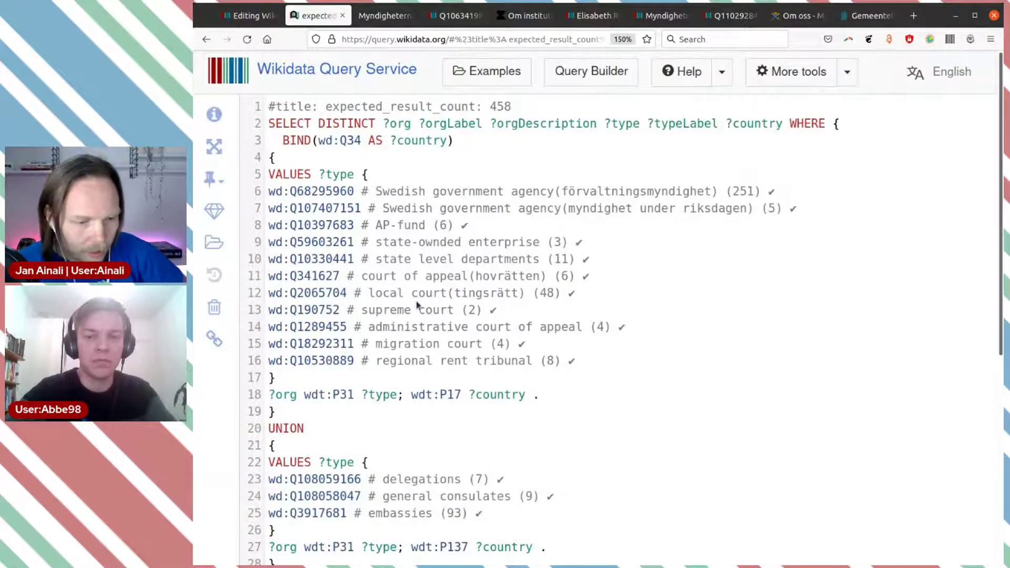
scroll(282, 307, down, 3)
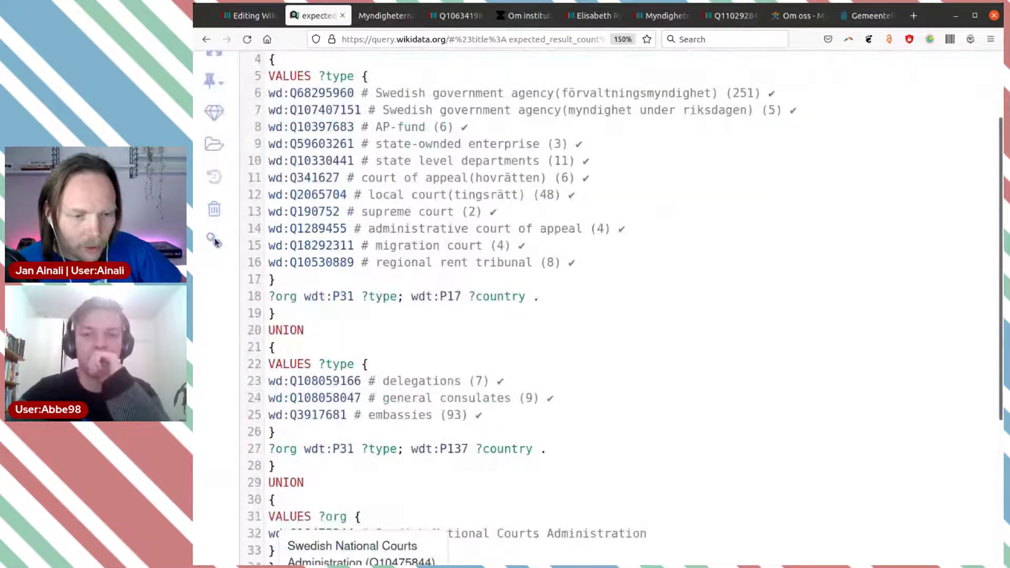
click(221, 258)
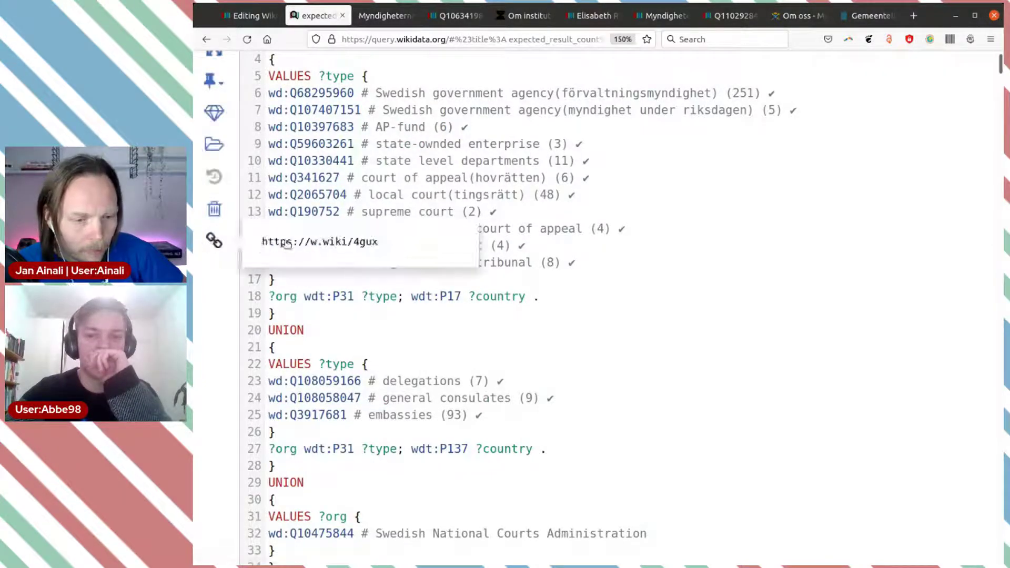
triple_click(336, 241)
key(ctrl+c)
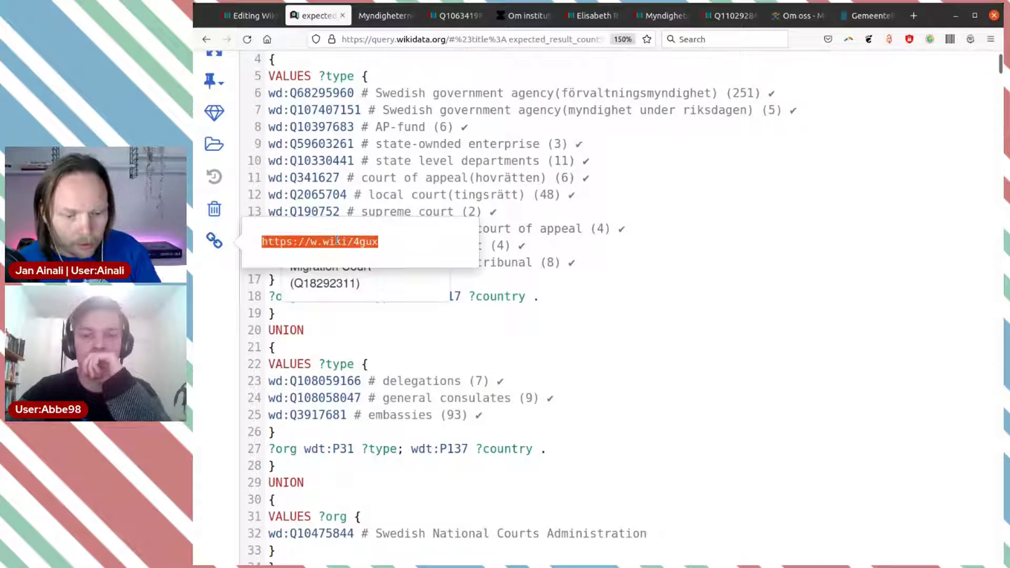
click(238, 16)
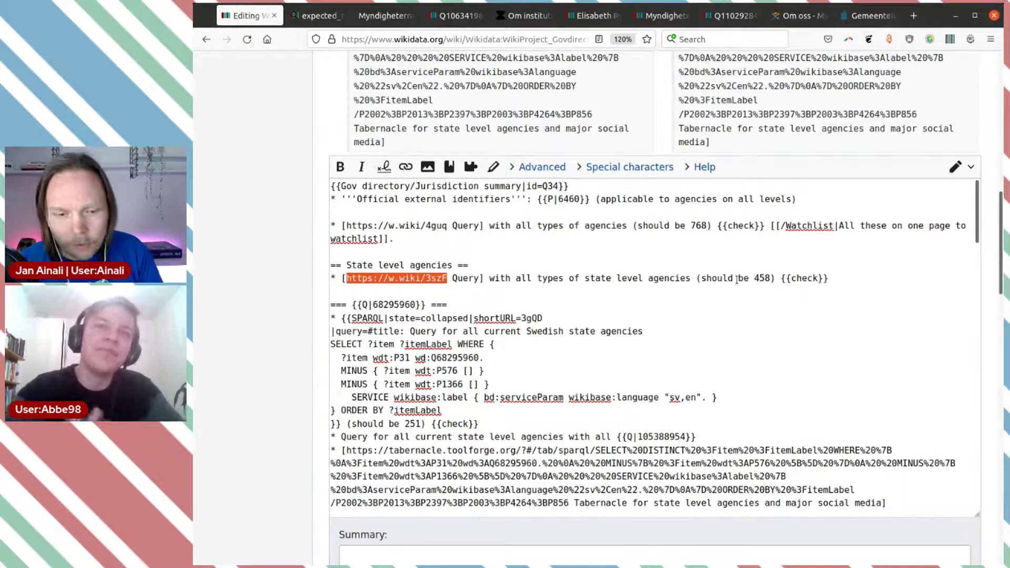
key(ctrl+v)
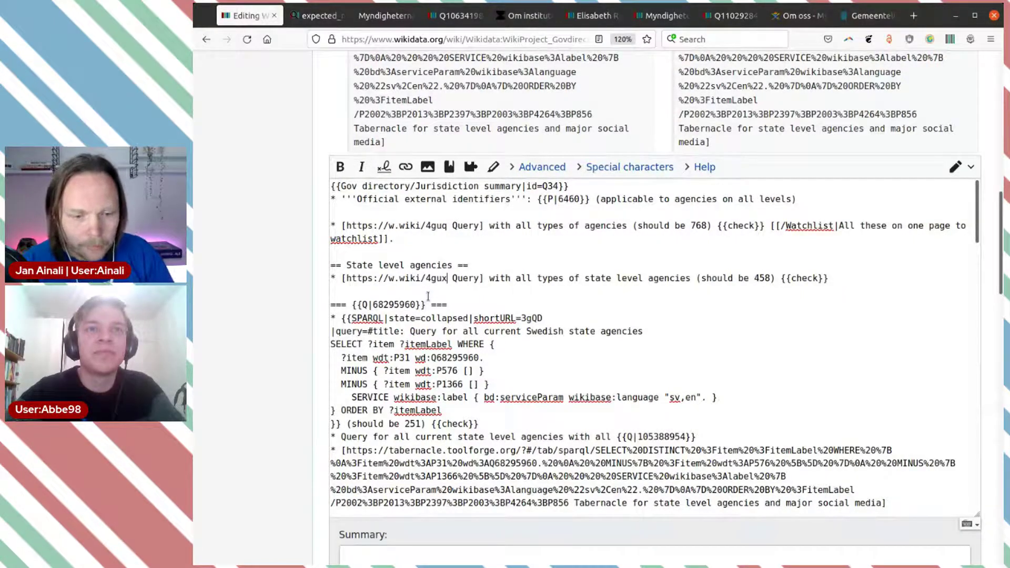
Preview the edited Sweden page and expand the collapsed SPARQL query under Swedish government agency (Q68295960).
scroll(383, 295, down, 2)
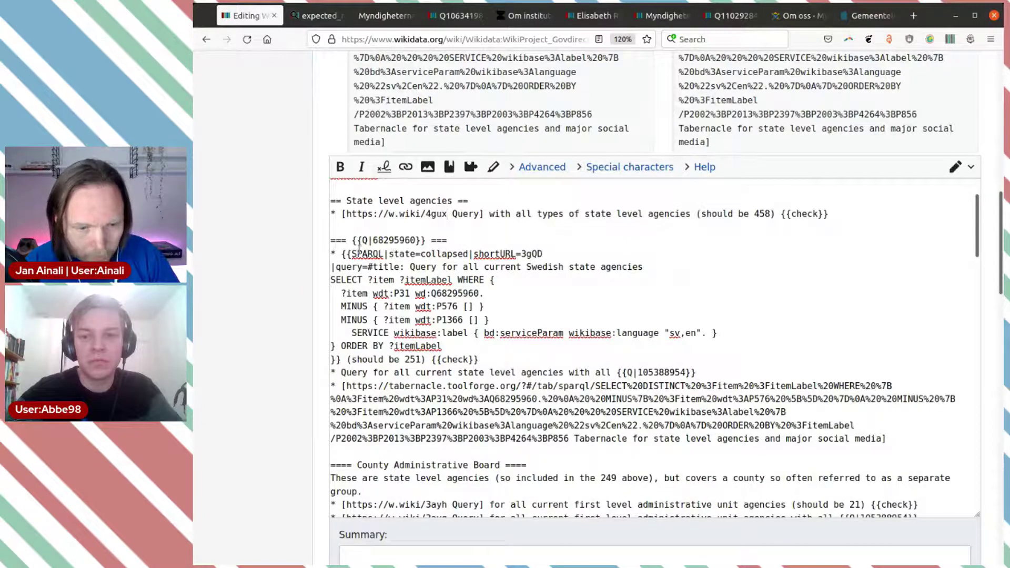
drag(343, 254, 341, 363)
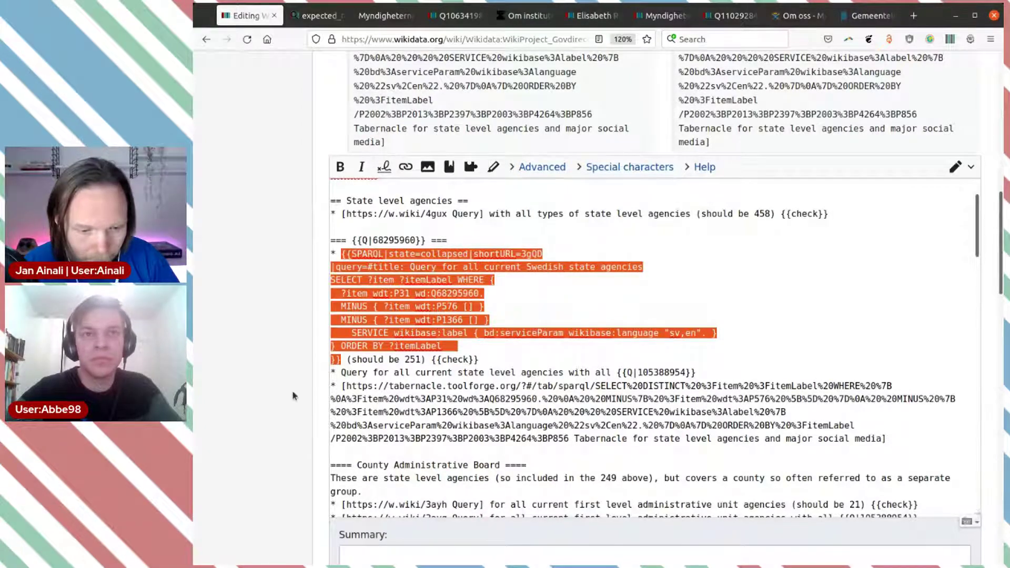
scroll(294, 396, down, 4)
click(492, 412)
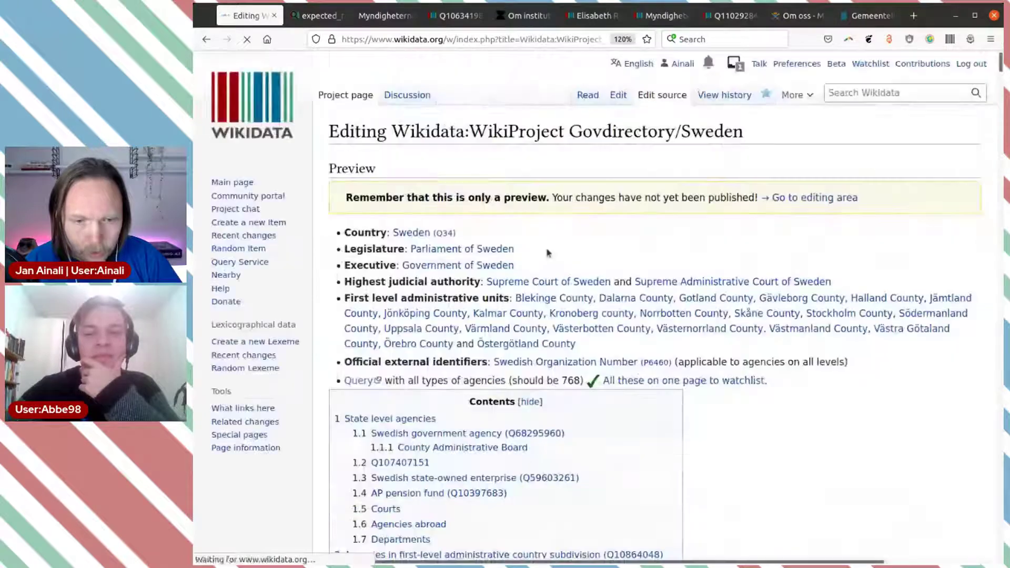
scroll(315, 242, down, 10)
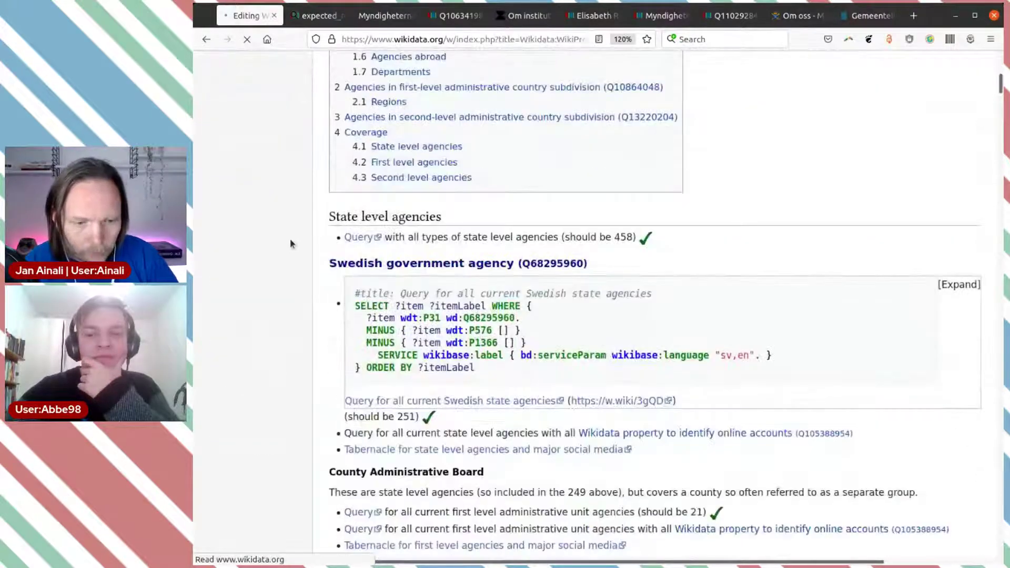
scroll(288, 239, down, 3)
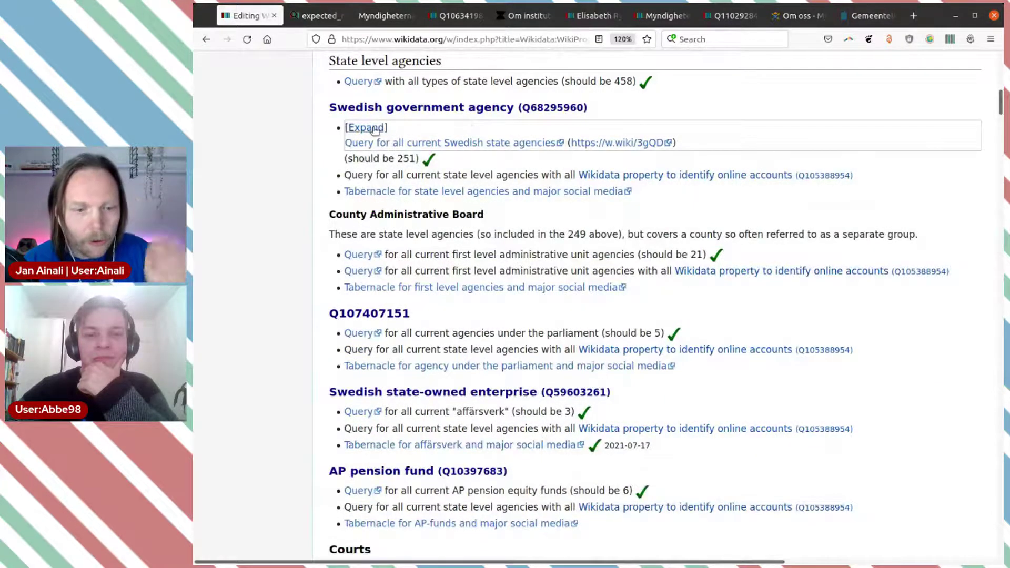
click(374, 129)
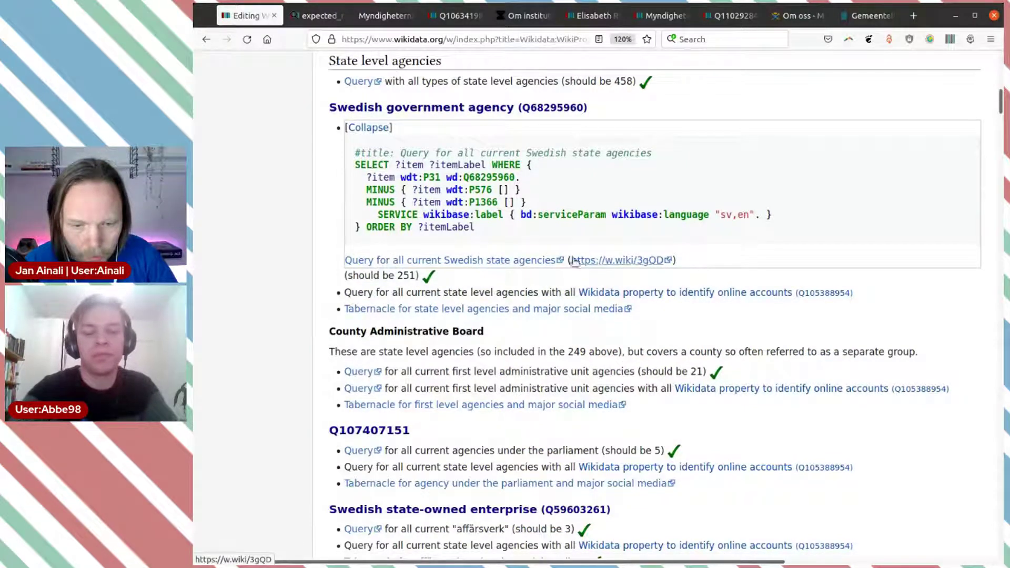
Open the linked query for all current Swedish state agencies, run it, and compare its result count with the page's expected 251.
click(634, 259)
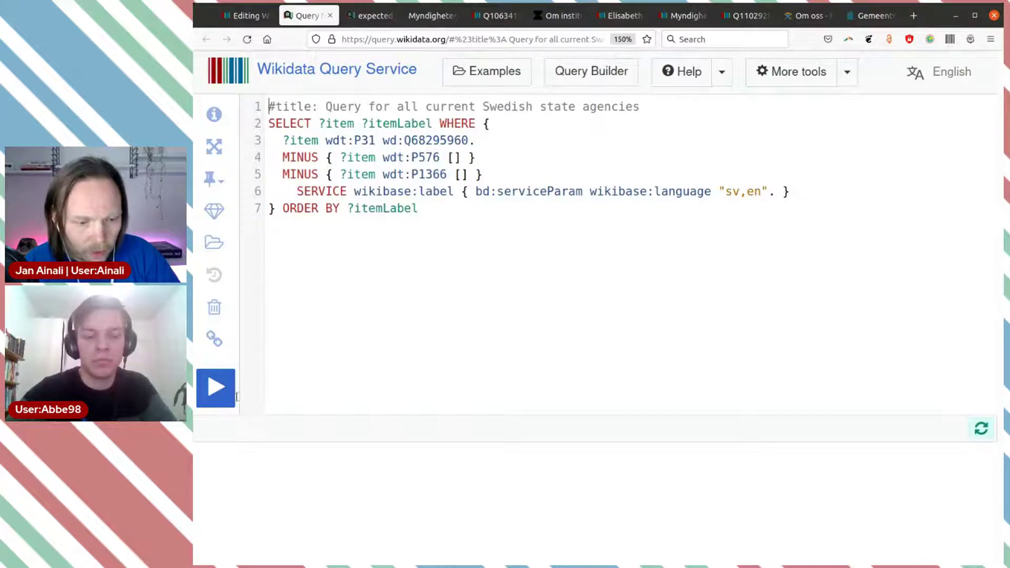
click(227, 391)
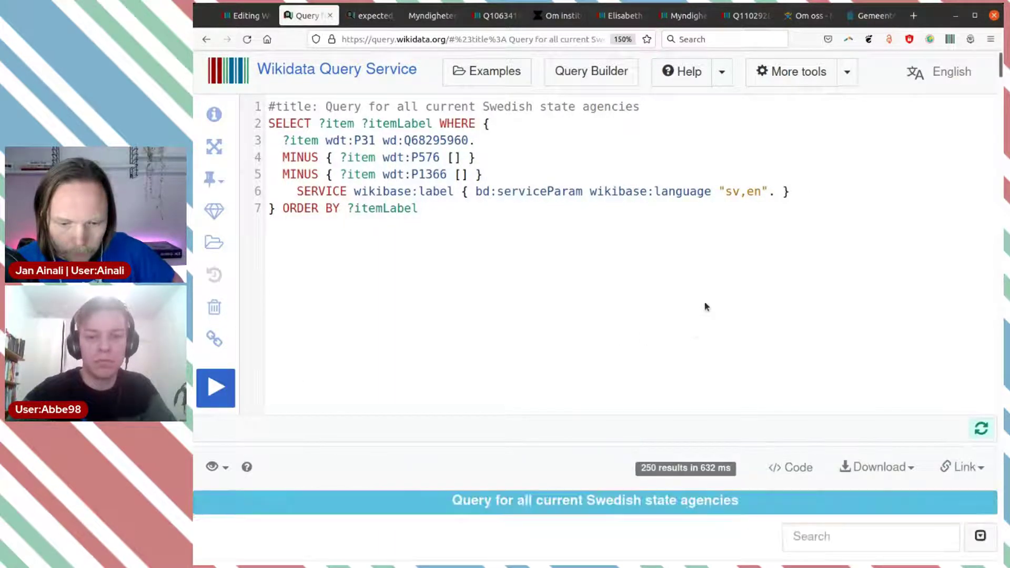
scroll(704, 310, down, 2)
scroll(704, 306, down, 2)
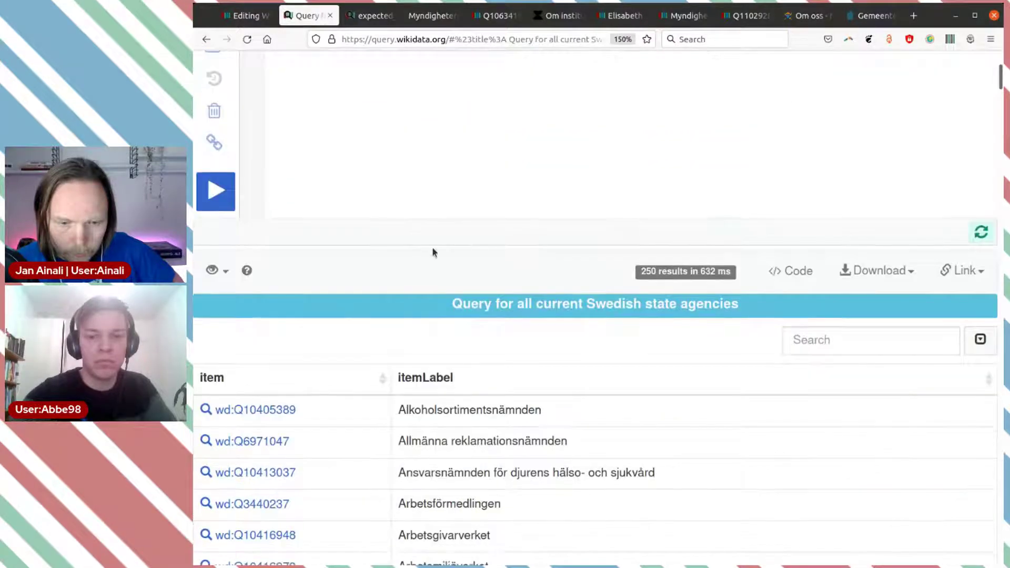
scroll(432, 252, up, 2)
scroll(432, 252, down, 2)
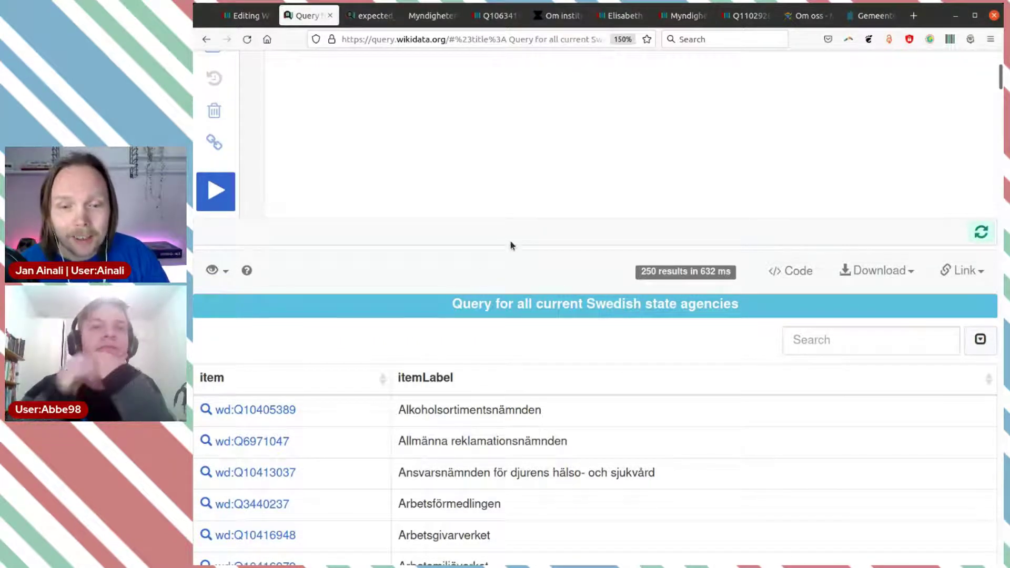
Review the item Myndigheten för psykologiskt försvar (Q106052713) alongside the page preview and both open agency queries.
click(678, 16)
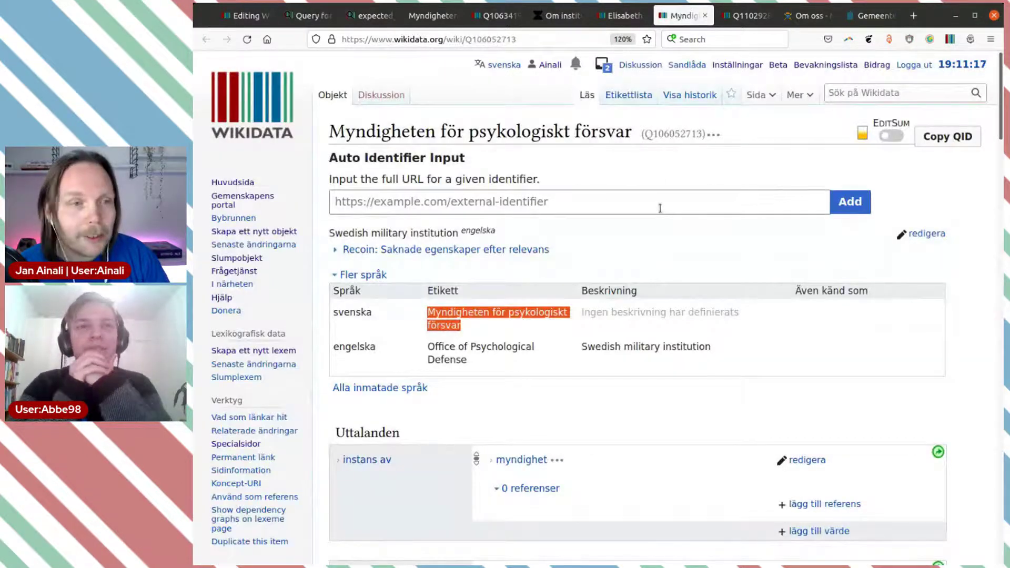
click(242, 21)
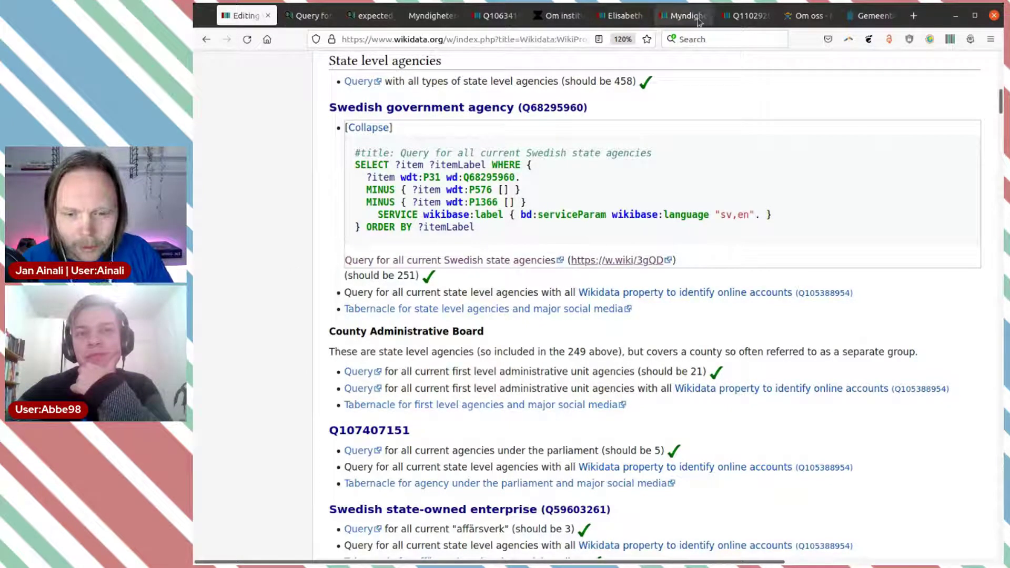
click(290, 21)
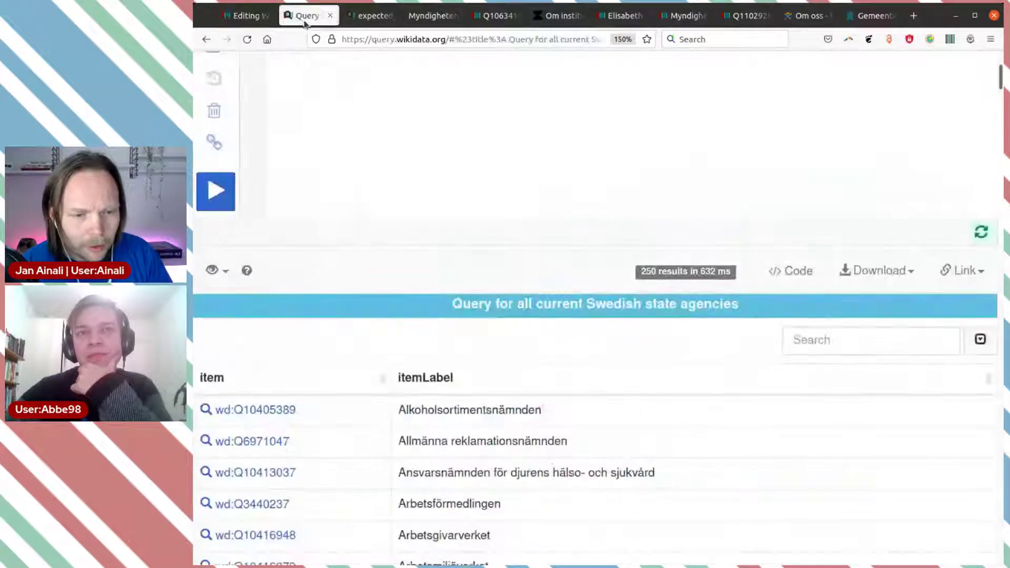
click(388, 20)
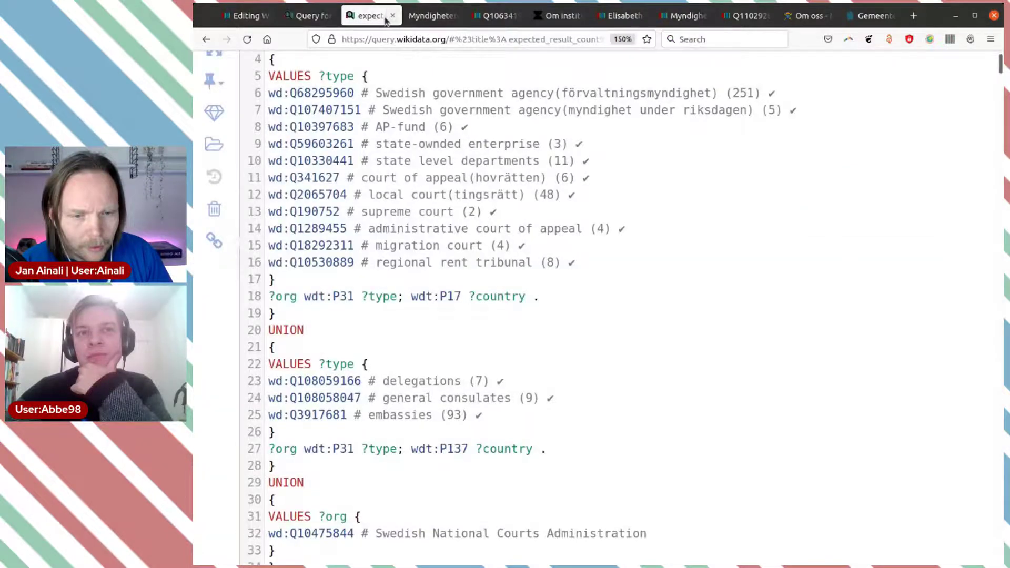
click(238, 22)
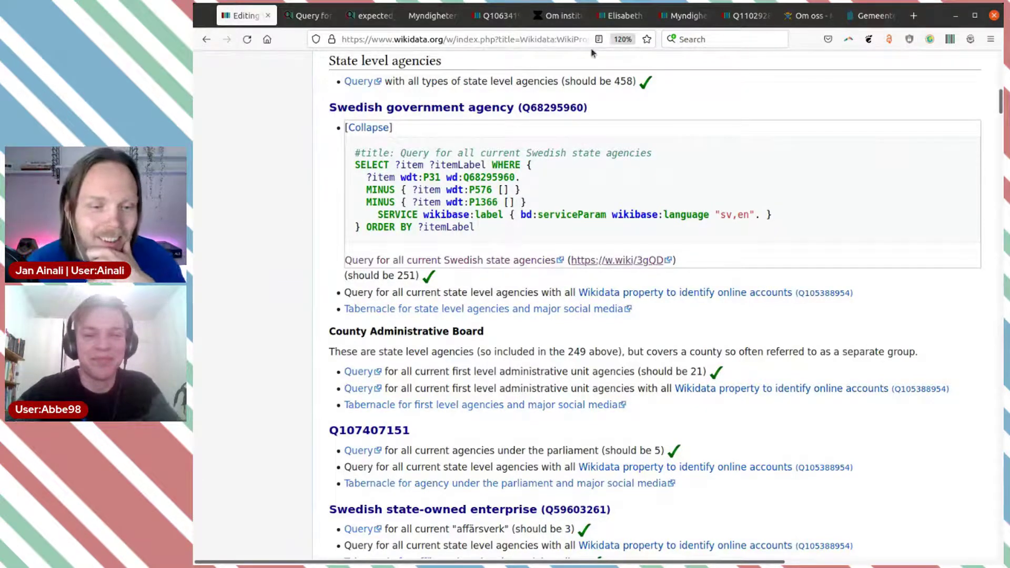
click(684, 16)
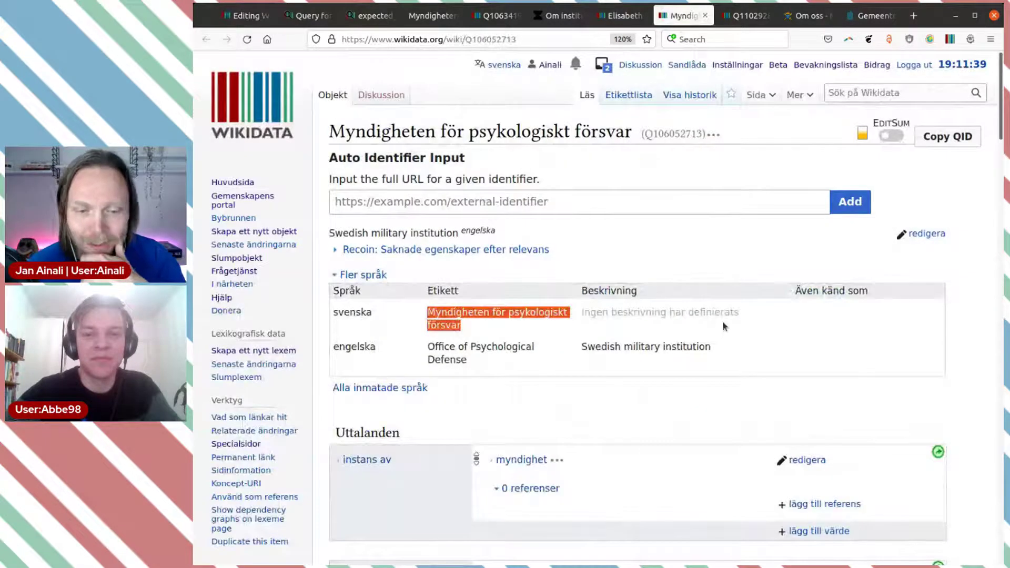
Reload the item Myndigheten för psykologiskt försvar (Q106052713) in English and examine its instance of statement.
scroll(724, 326, down, 2)
scroll(708, 205, up, 2)
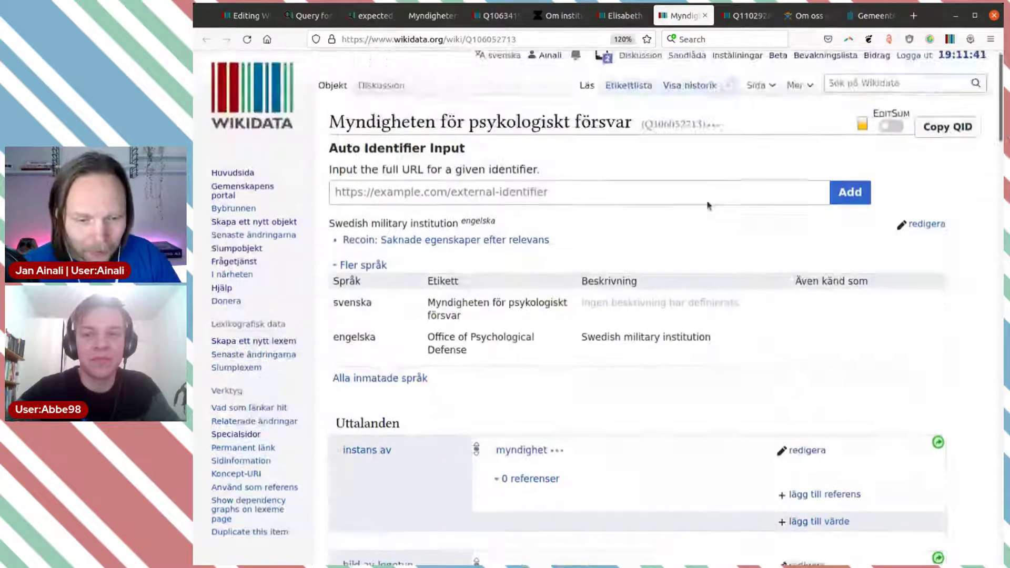
scroll(708, 205, down, 2)
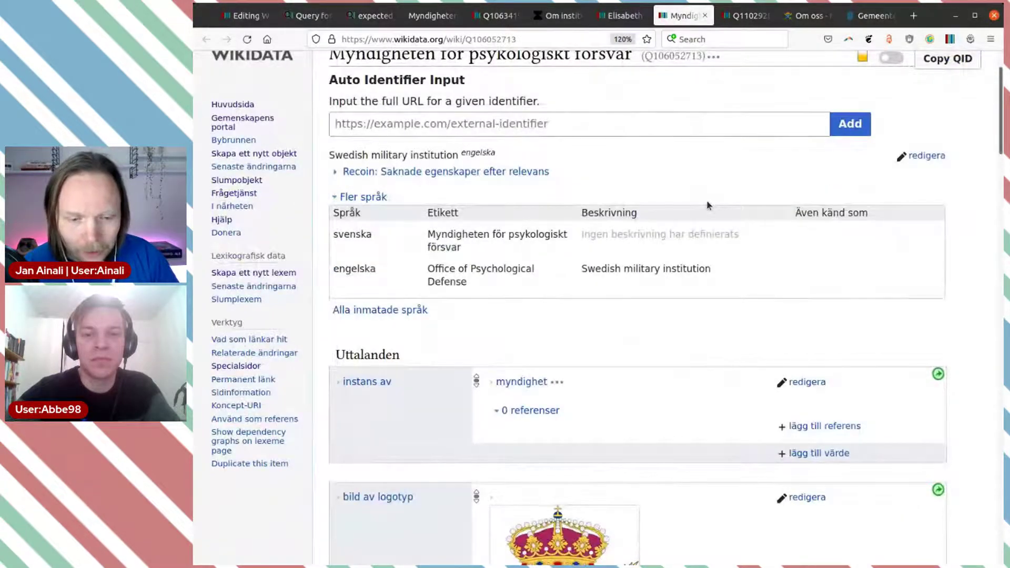
scroll(706, 200, down, 2)
scroll(706, 200, up, 5)
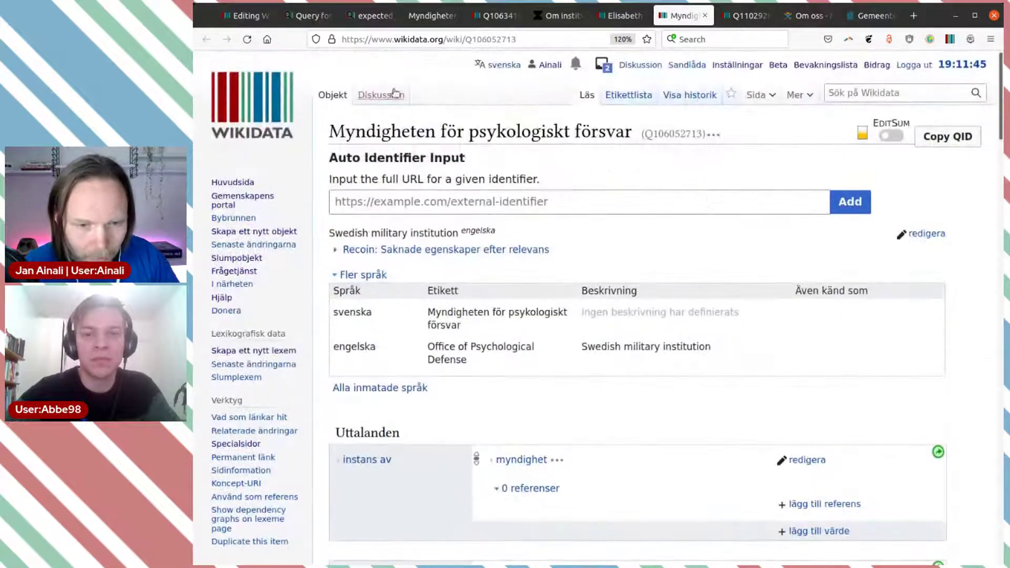
click(247, 39)
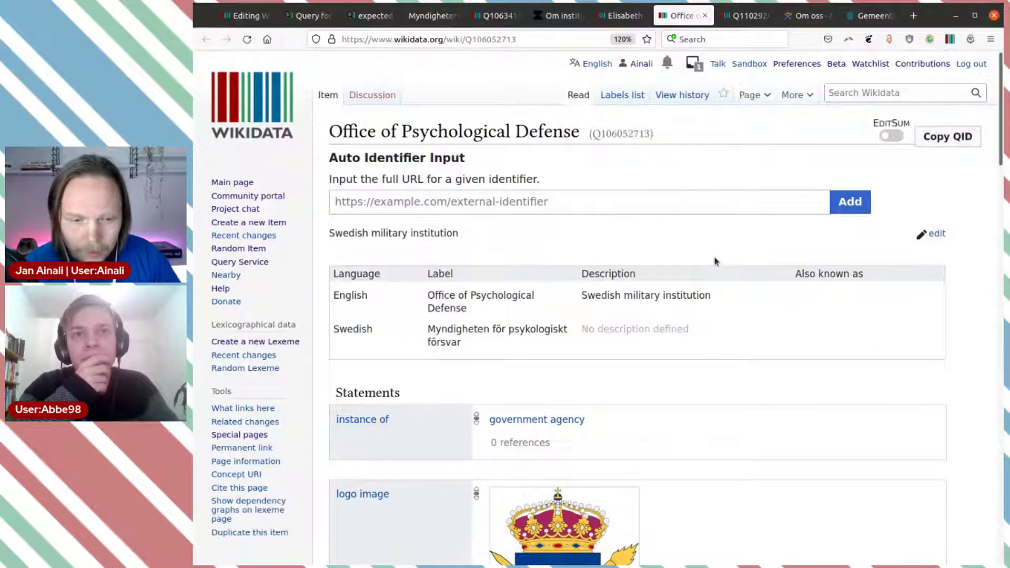
scroll(715, 256, down, 3)
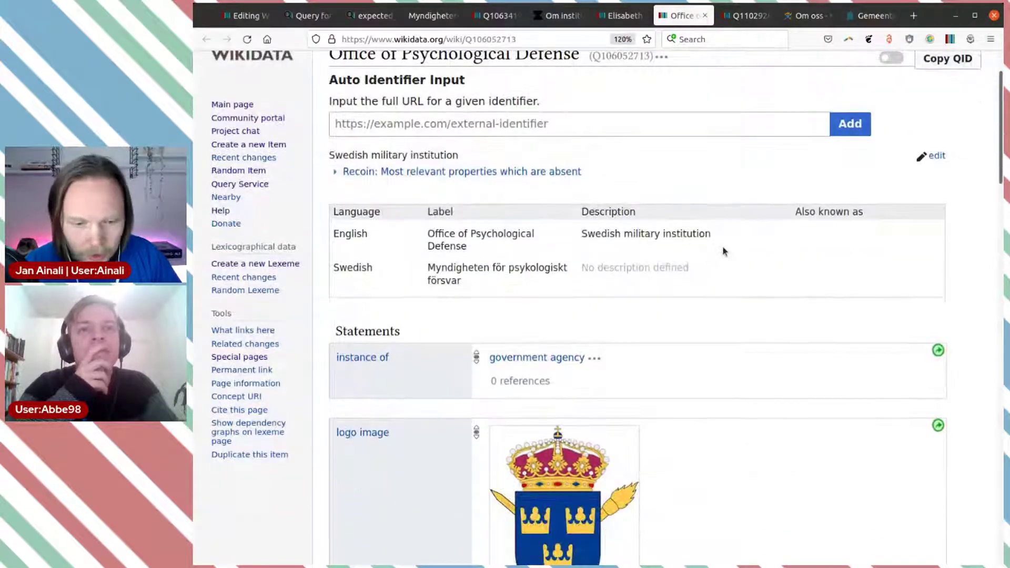
scroll(722, 247, down, 3)
scroll(722, 251, down, 3)
scroll(722, 251, down, 3)
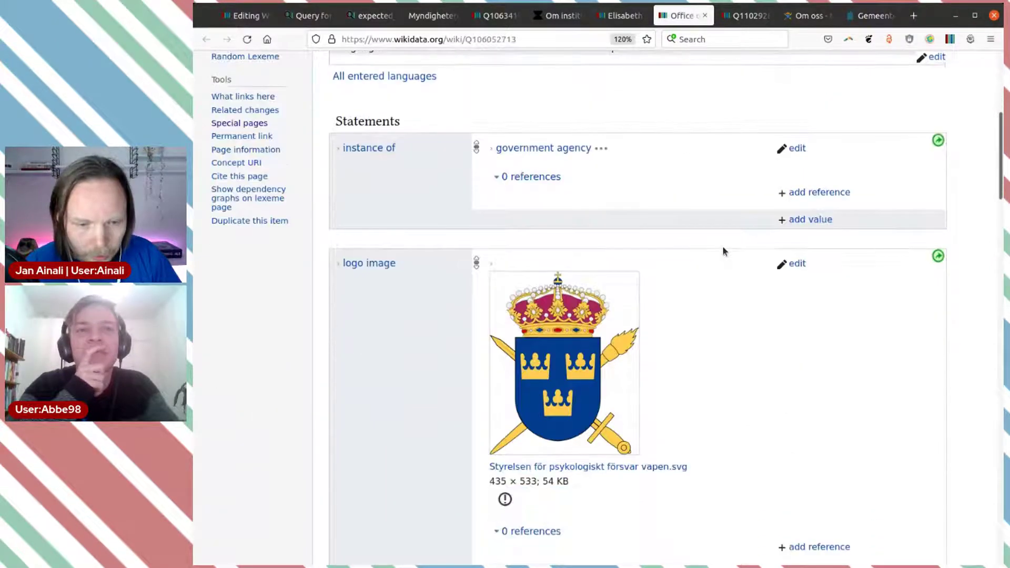
scroll(677, 245, up, 3)
mouse_move(524, 230)
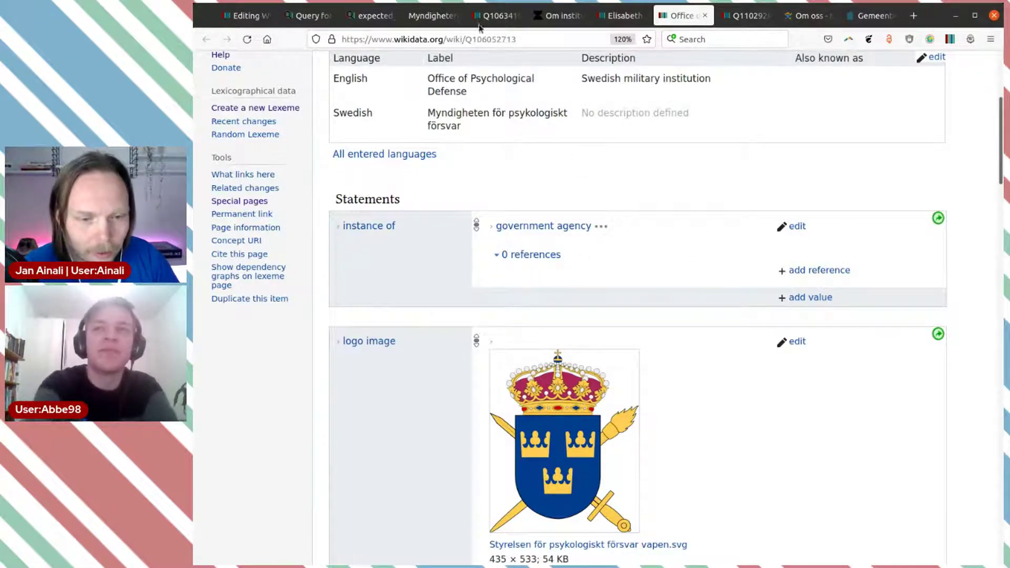
Copy Q68295960 from the state agencies query, set the Office of Psychological Defense item's instance of to Swedish government agency, and publish it.
click(303, 16)
scroll(478, 315, up, 3)
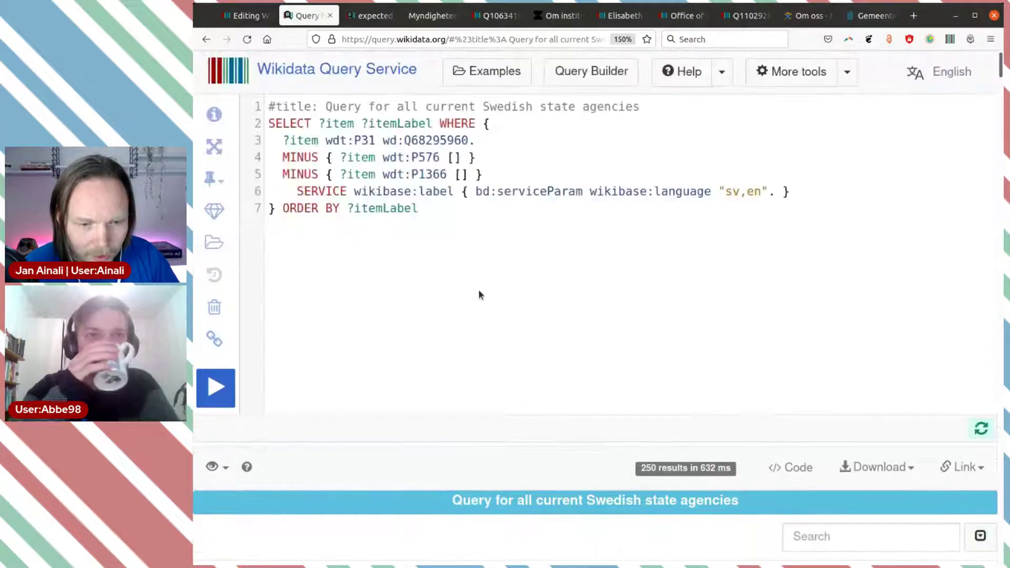
mouse_move(436, 142)
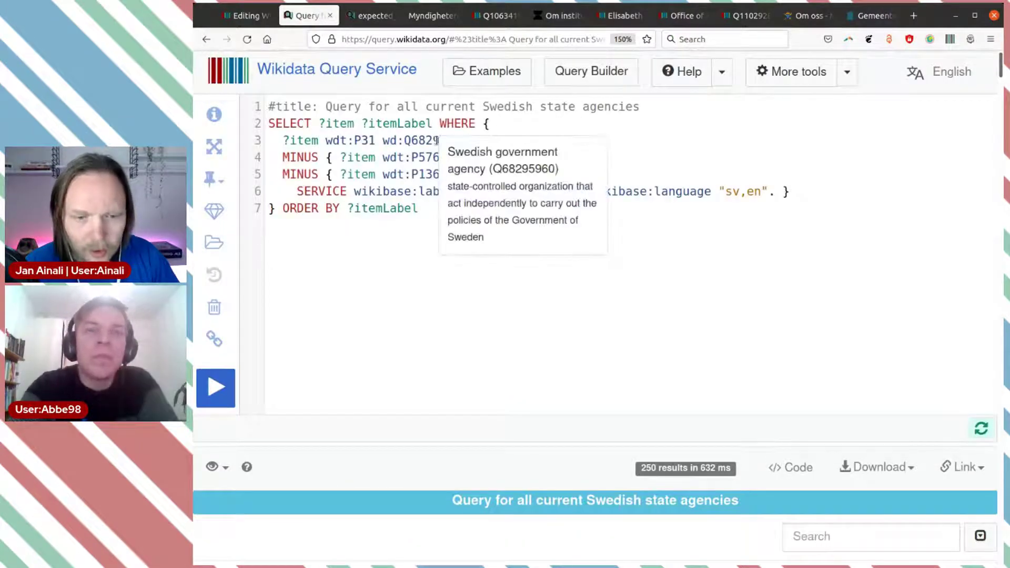
double_click(429, 141)
key(ctrl+c)
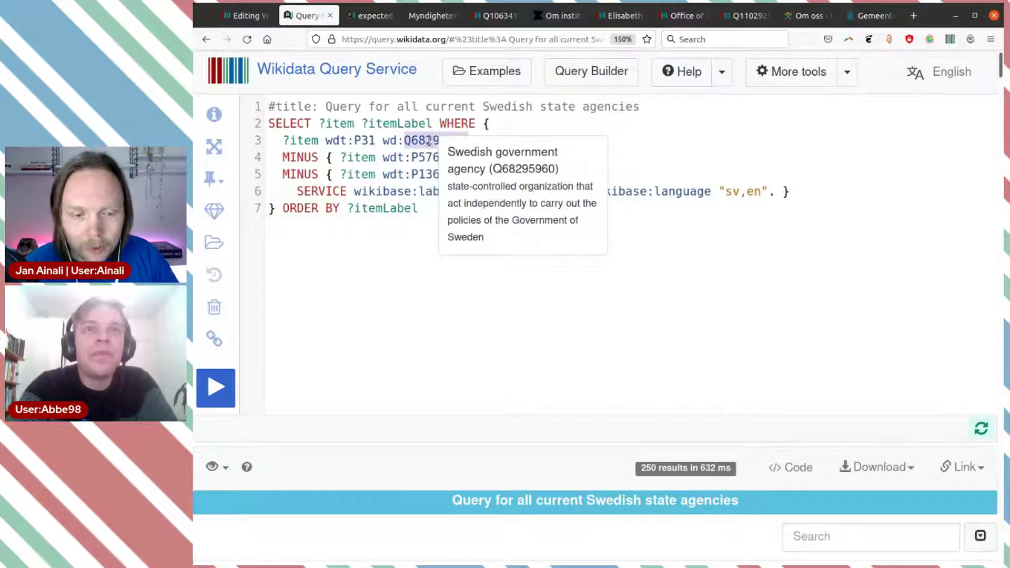
click(668, 19)
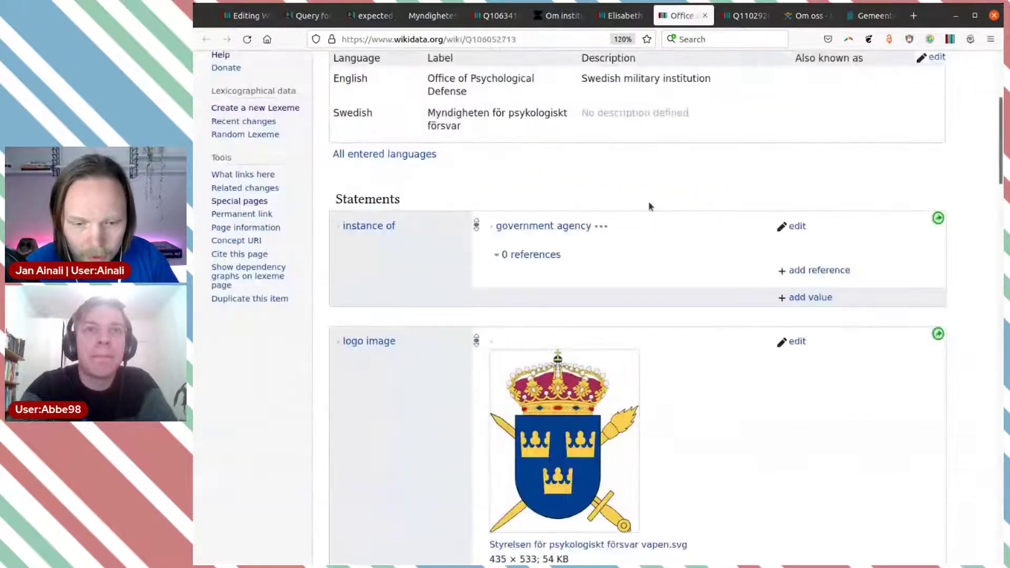
click(797, 227)
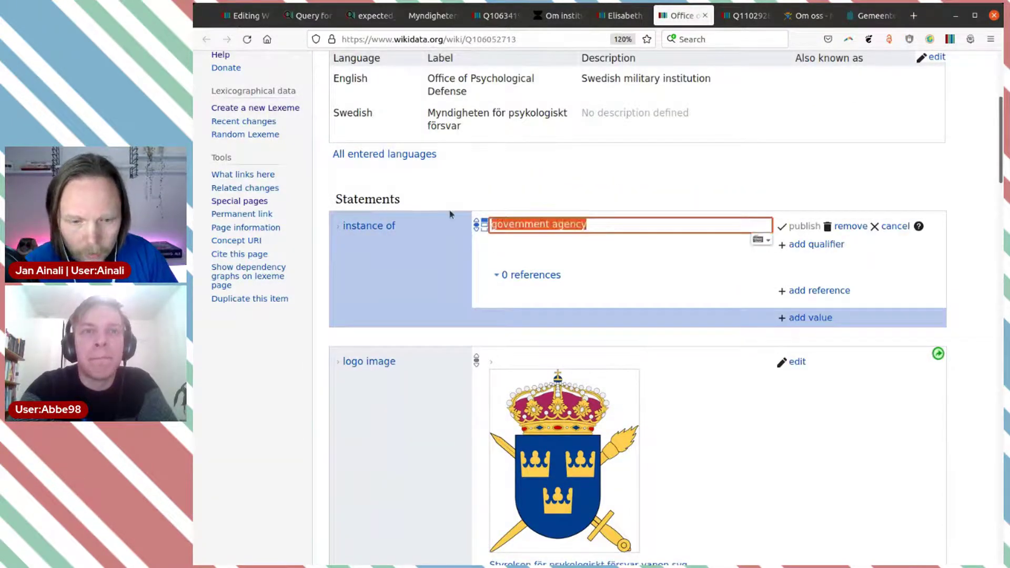
key(ctrl+v)
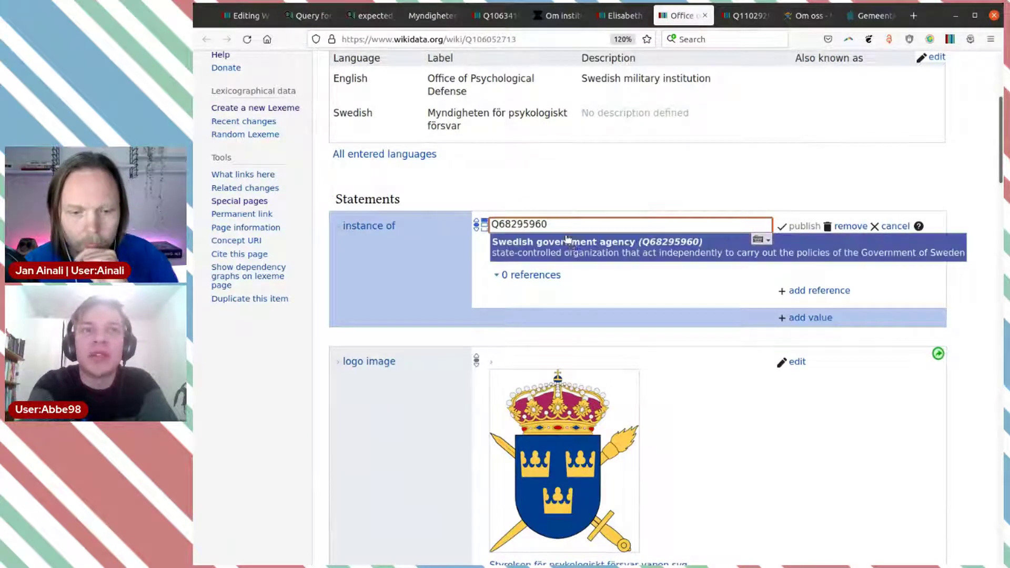
click(562, 239)
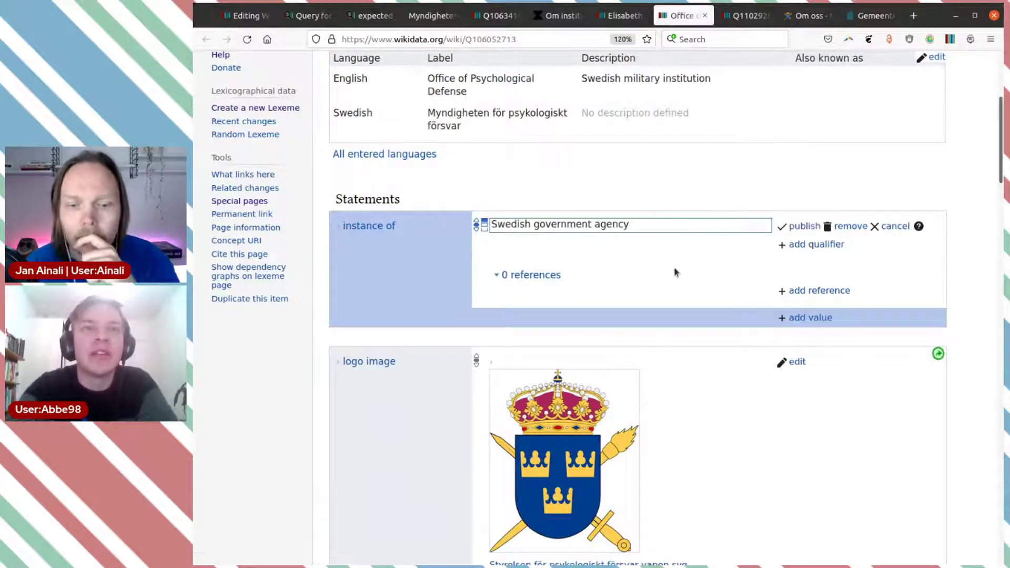
click(803, 226)
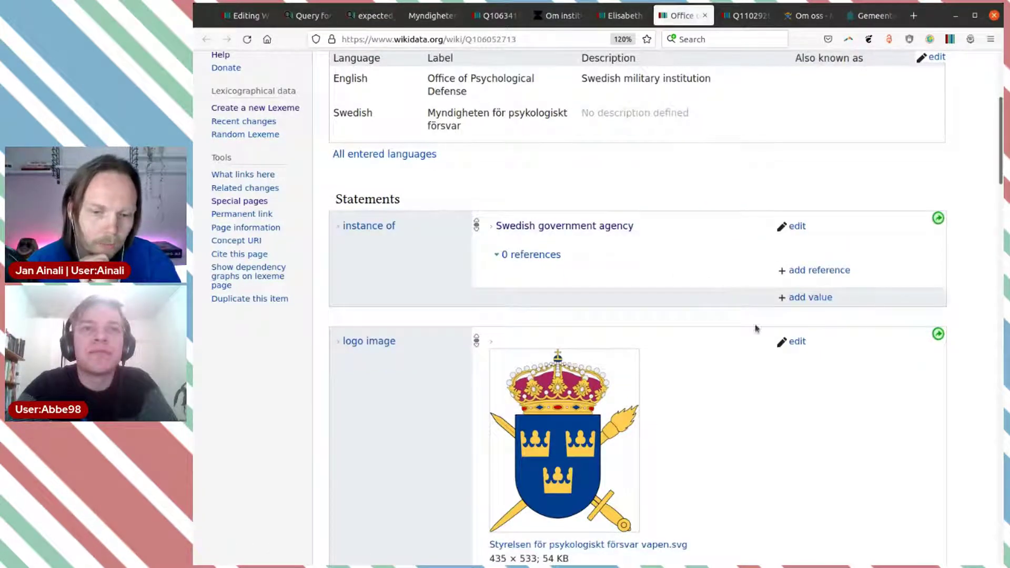
Return to the Swedish state agencies query and check when the query service data was last updated.
click(307, 16)
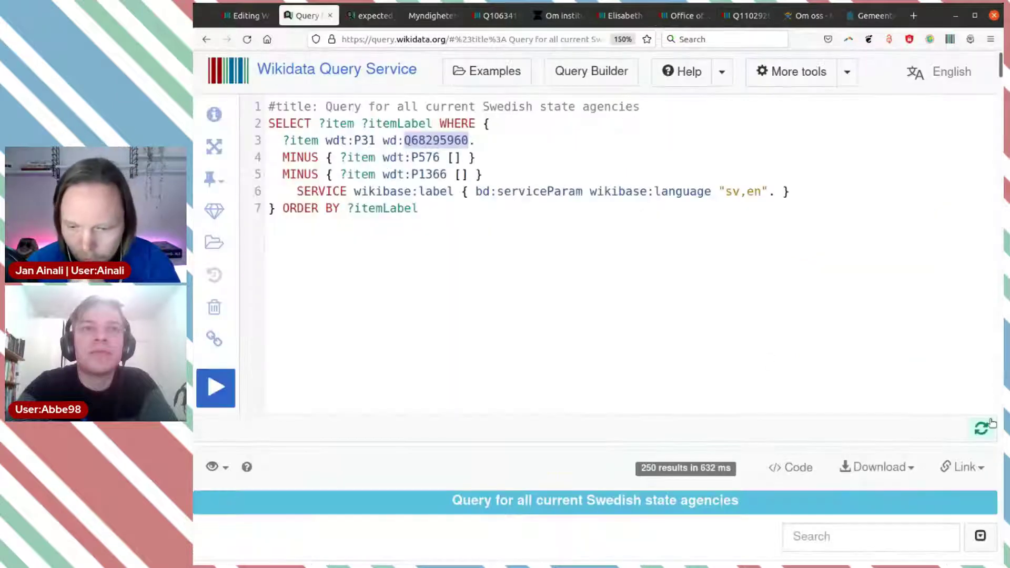
mouse_move(988, 431)
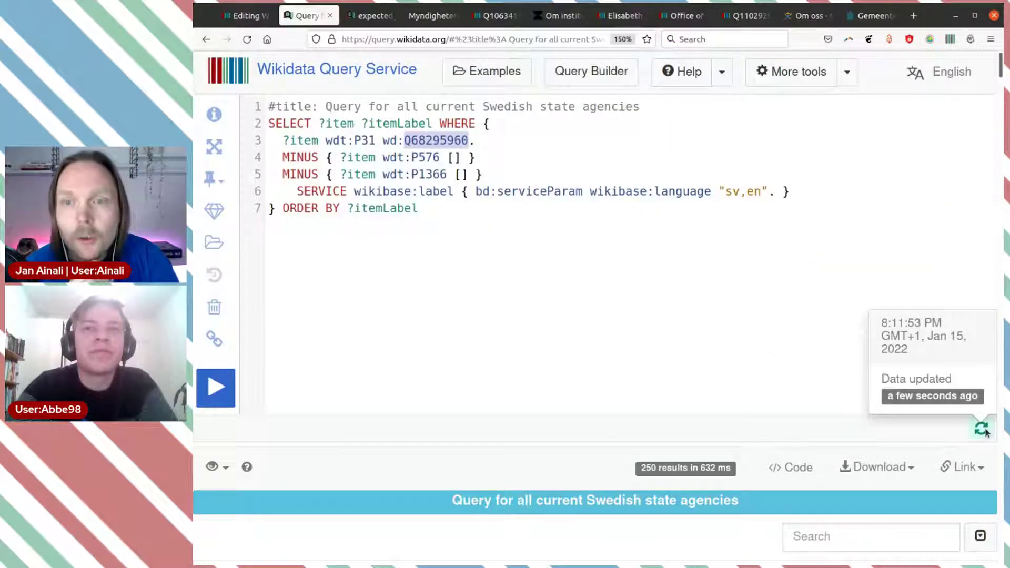
click(654, 350)
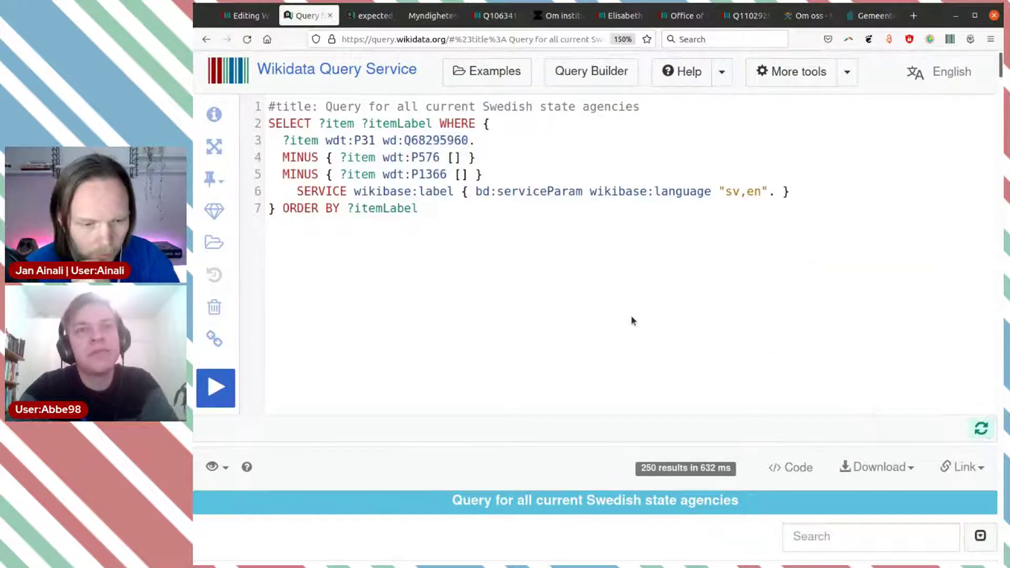
Append "(should be 251)" to the title of the current Swedish state agencies query and run it again.
click(648, 108)
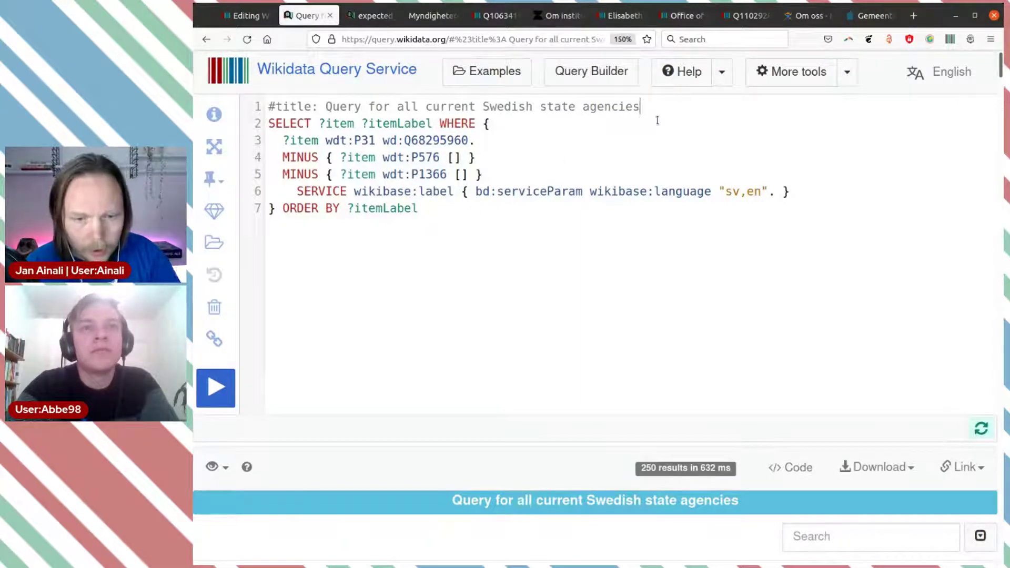
text((s))
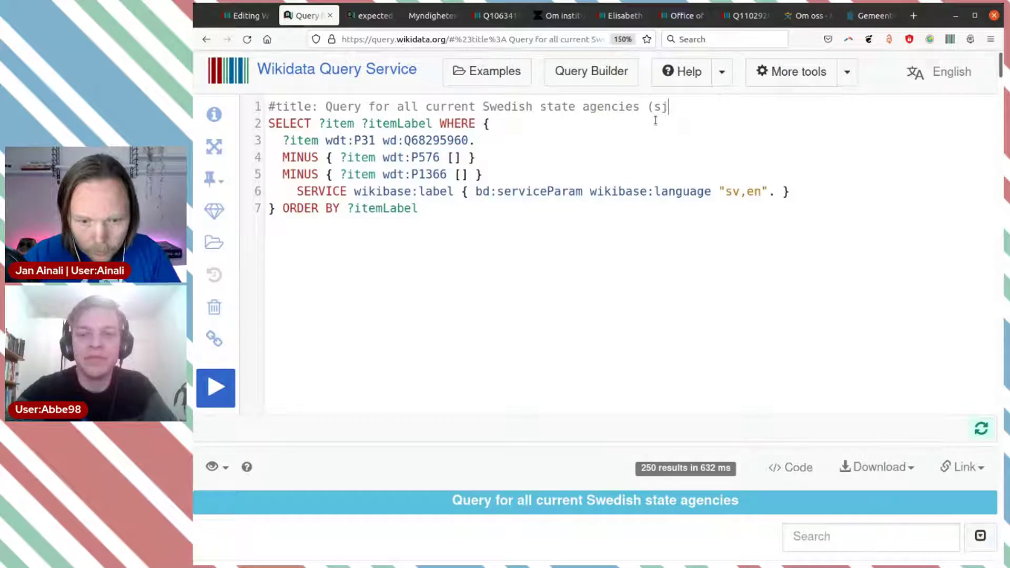
key(BackSpace)
text(hould be)
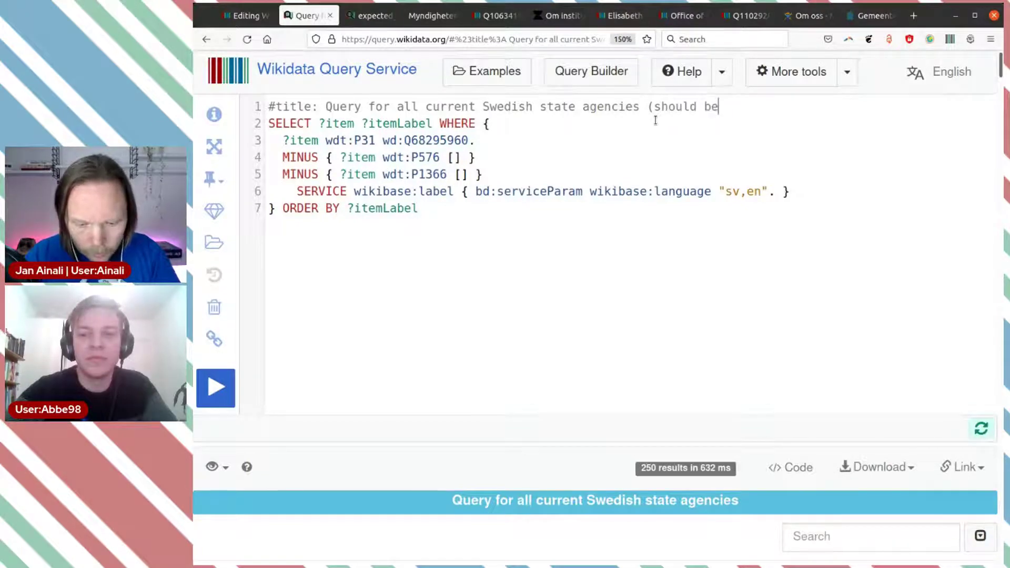
text( 251)
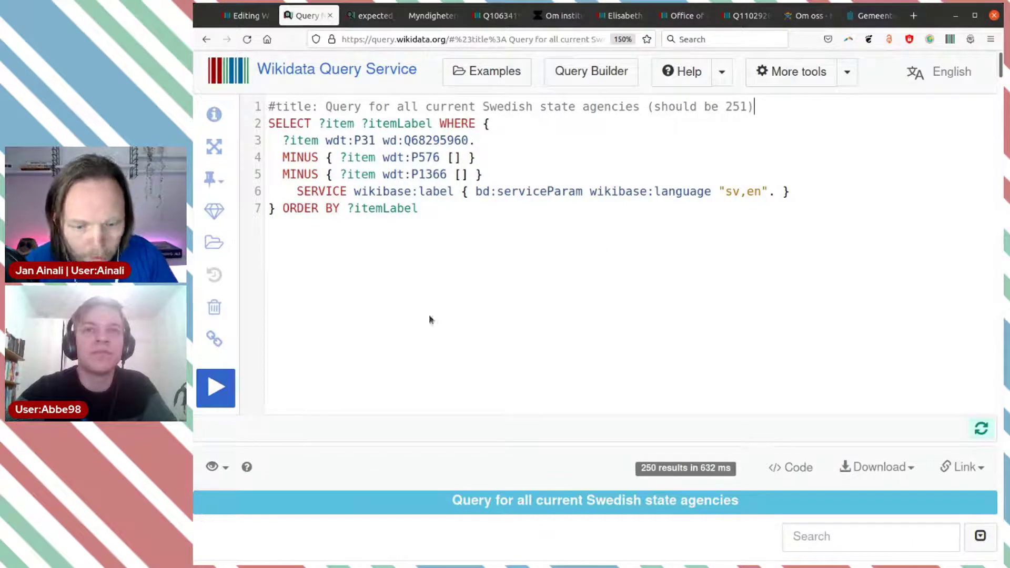
text())
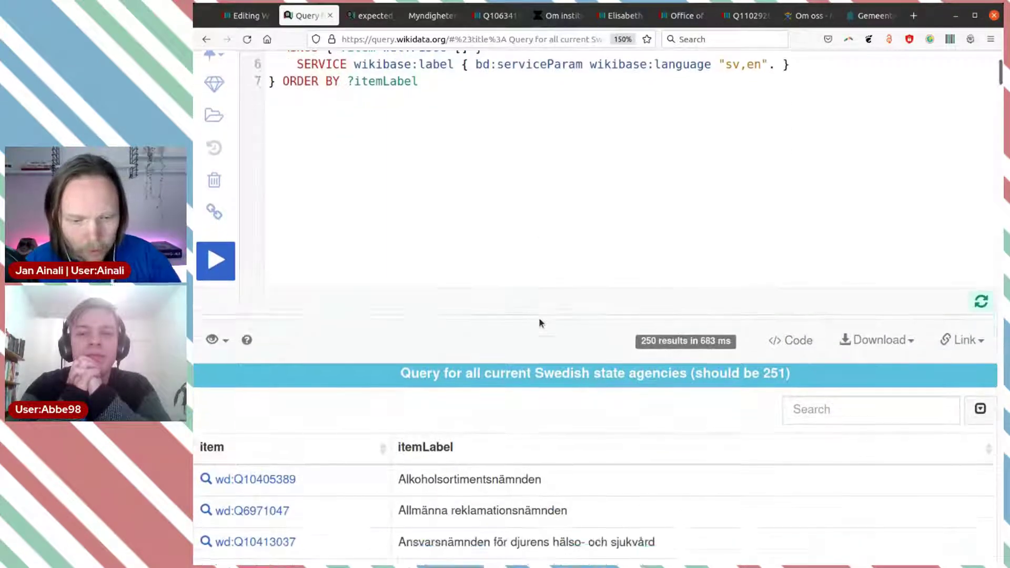
scroll(540, 323, down, 1)
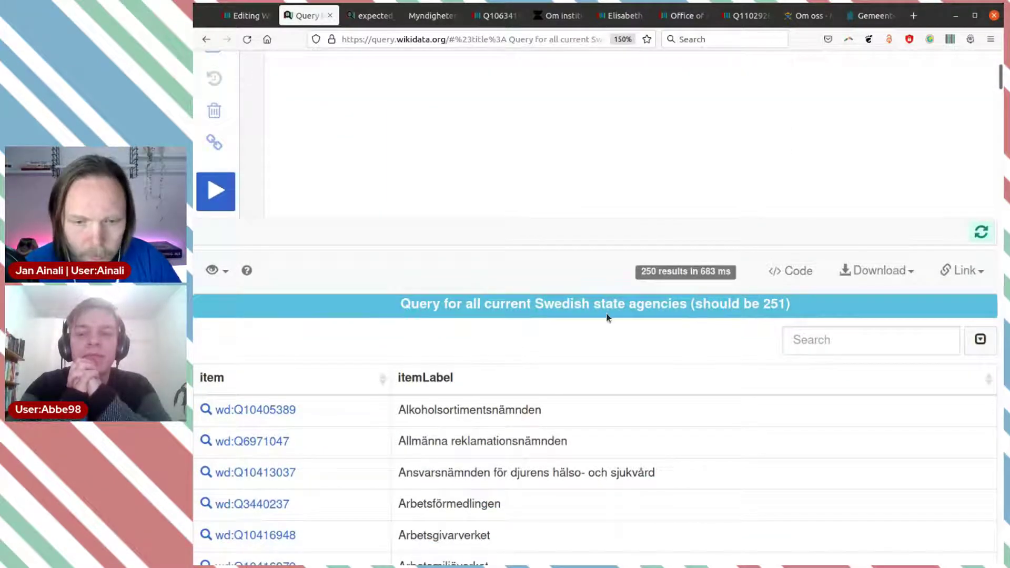
scroll(606, 317, up, 3)
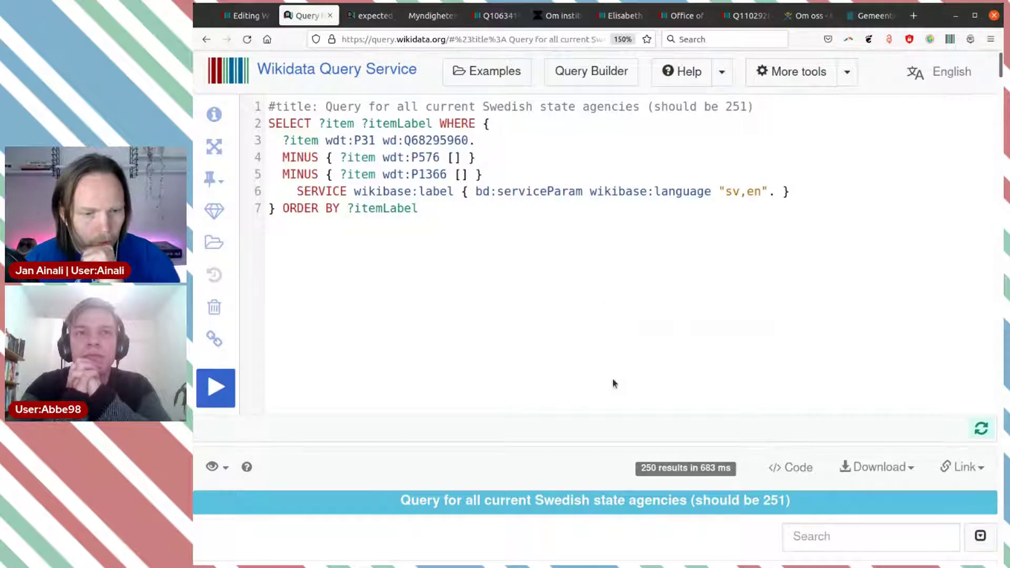
Review the agency types in the query titled "expected_result_count: 458" and run it to check its result count.
click(366, 16)
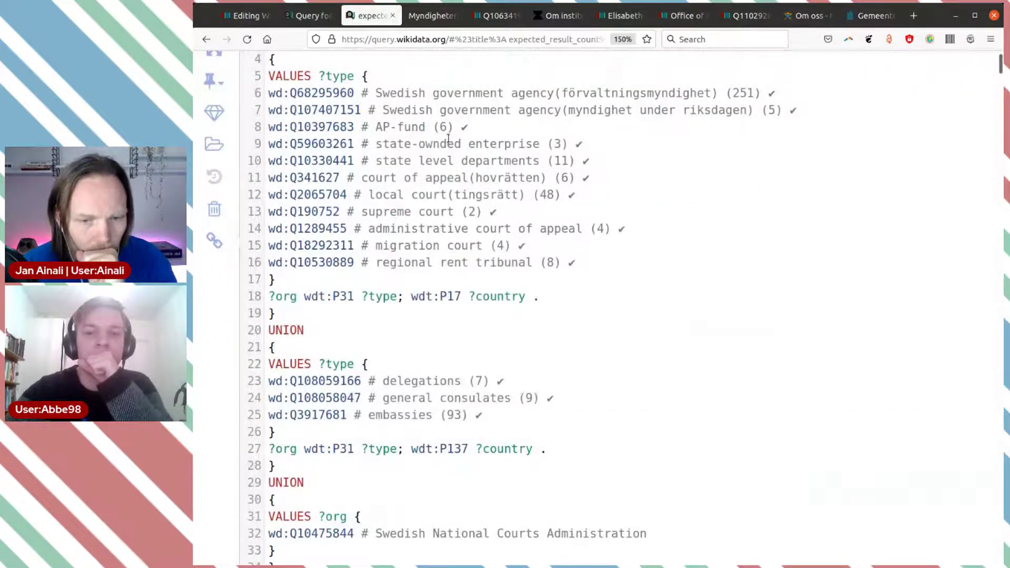
scroll(448, 137, up, 2)
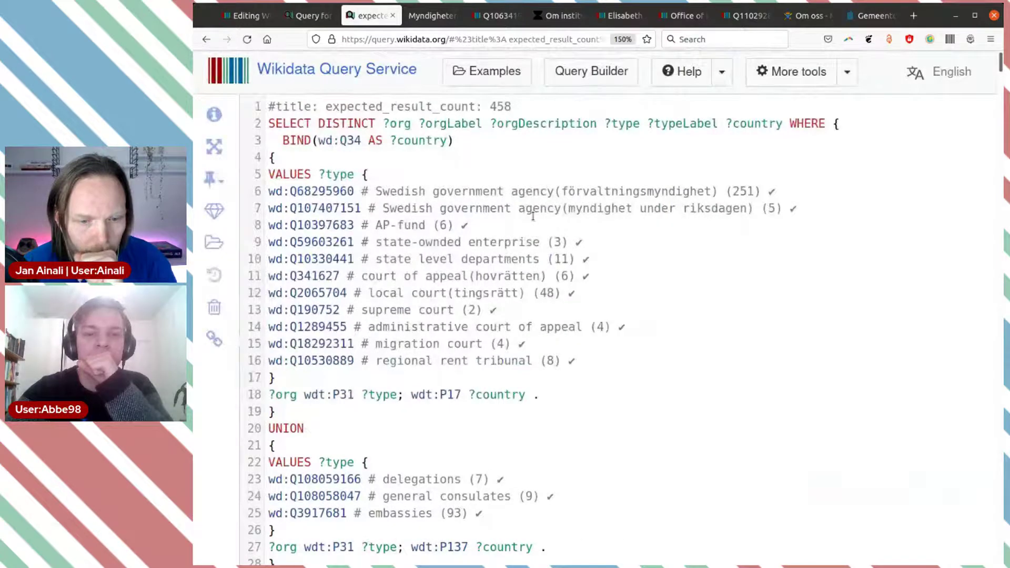
scroll(533, 216, down, 2)
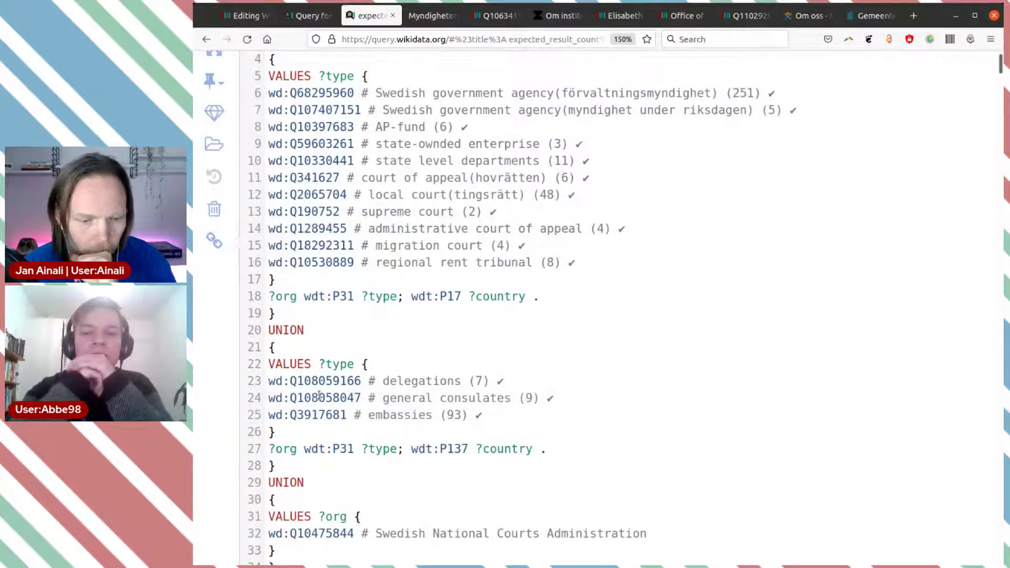
scroll(252, 322, down, 4)
click(222, 442)
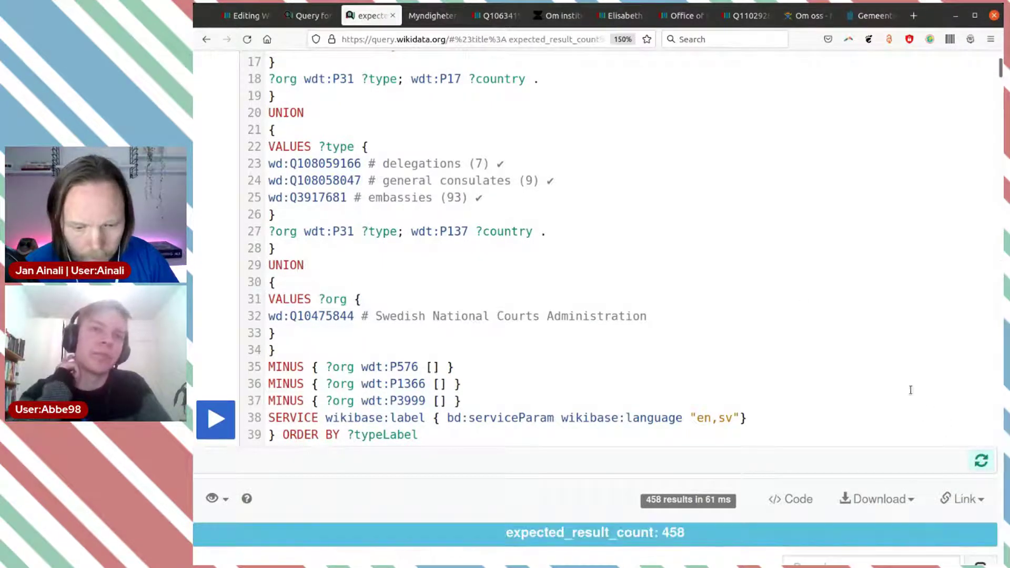
Change the expected-count query's label languages to "sv,en", rerun it, and return to the Swedish state agencies query.
scroll(817, 328, down, 4)
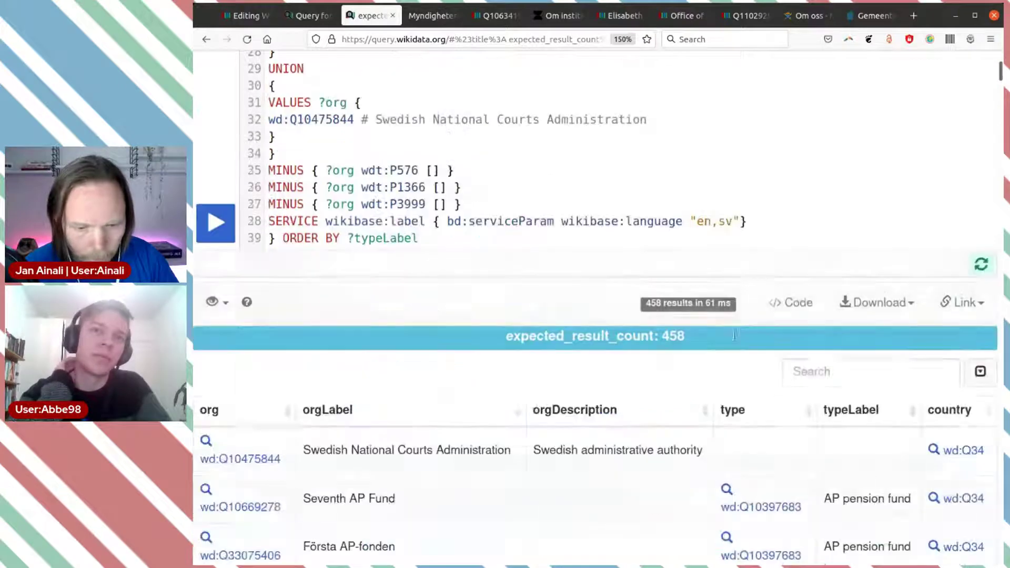
click(722, 221)
key(BackSpace)
key(BackSpace)
key(BackSpace)
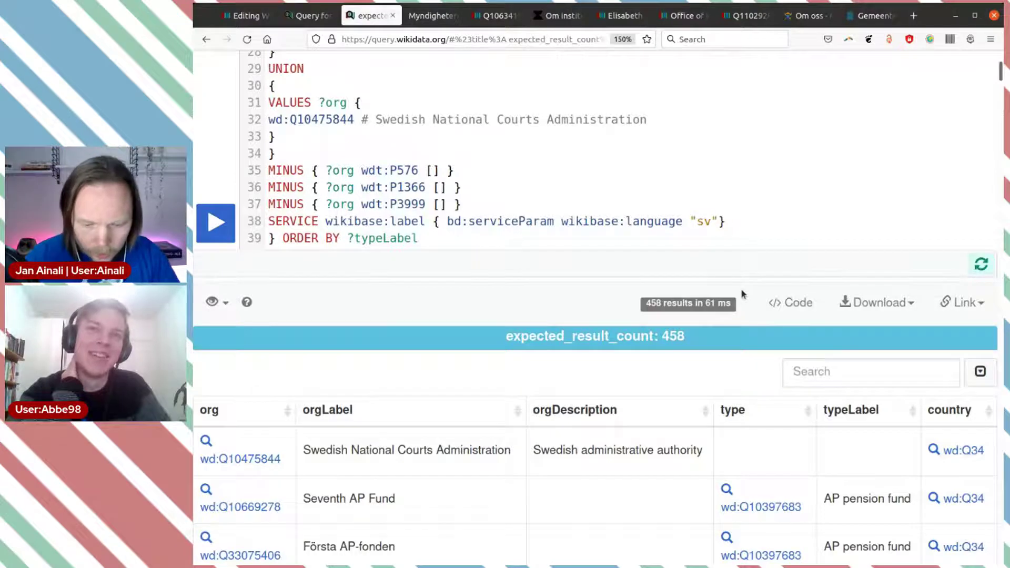
text(,en)
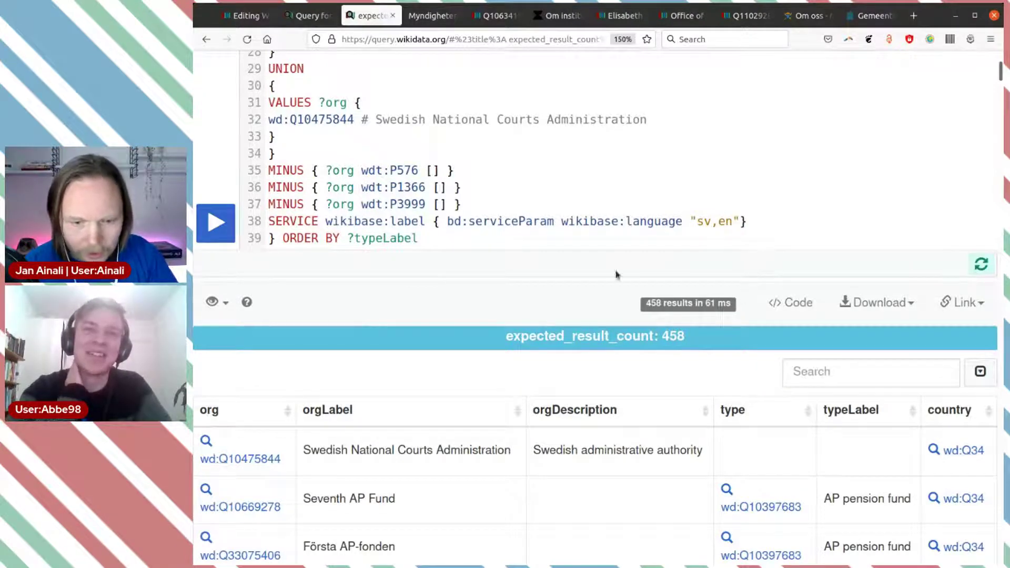
click(216, 226)
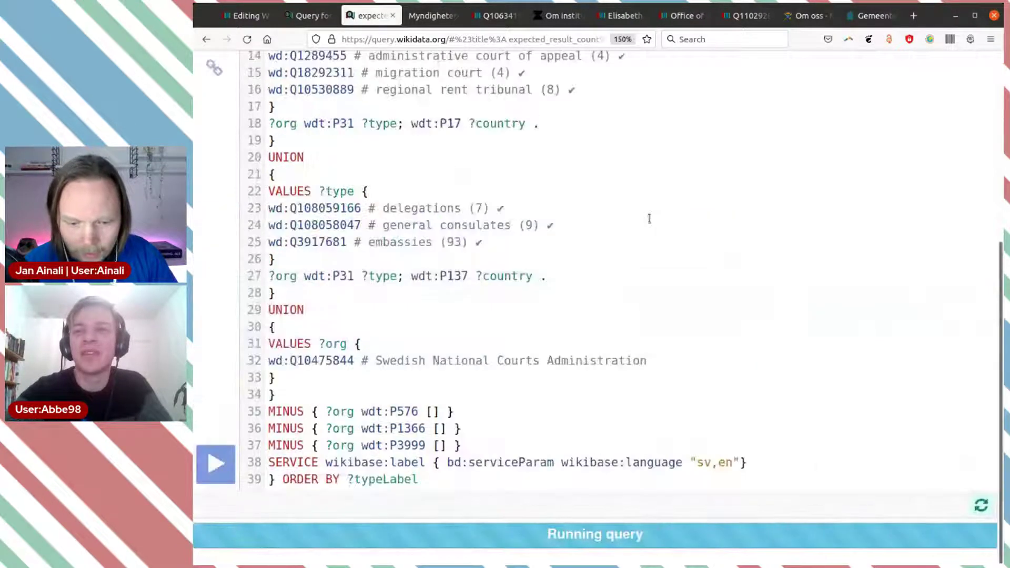
scroll(737, 204, down, 2)
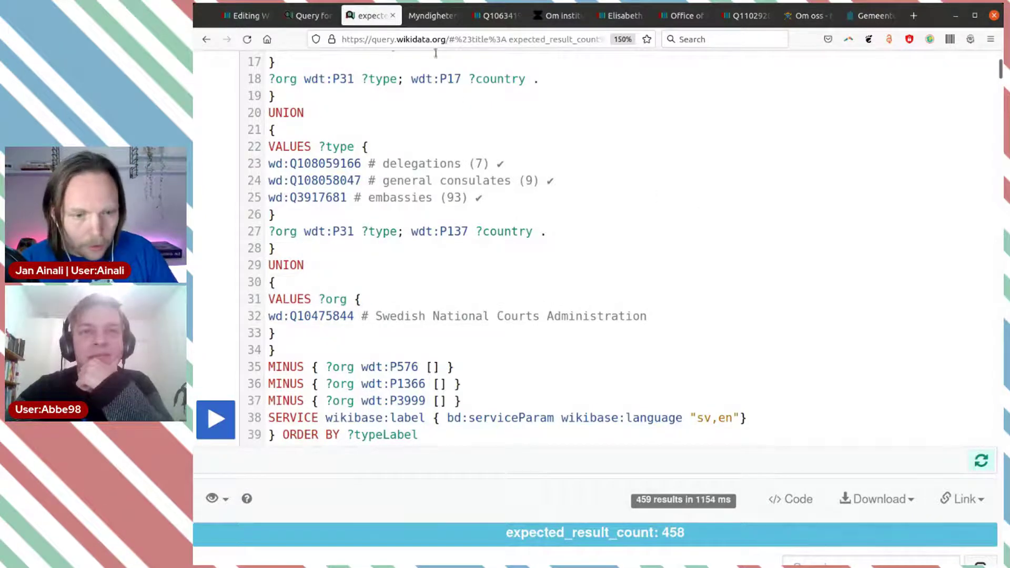
click(290, 16)
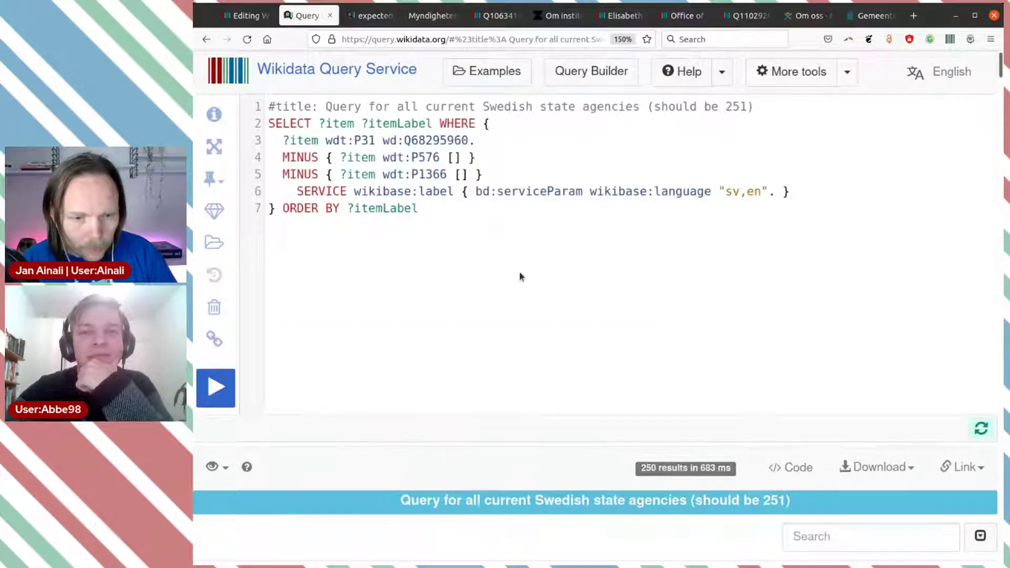
Change the current Swedish state agencies query's label languages to "en,sv" and run it again.
click(747, 191)
key(BackSpace)
key(BackSpace)
key(BackSpace)
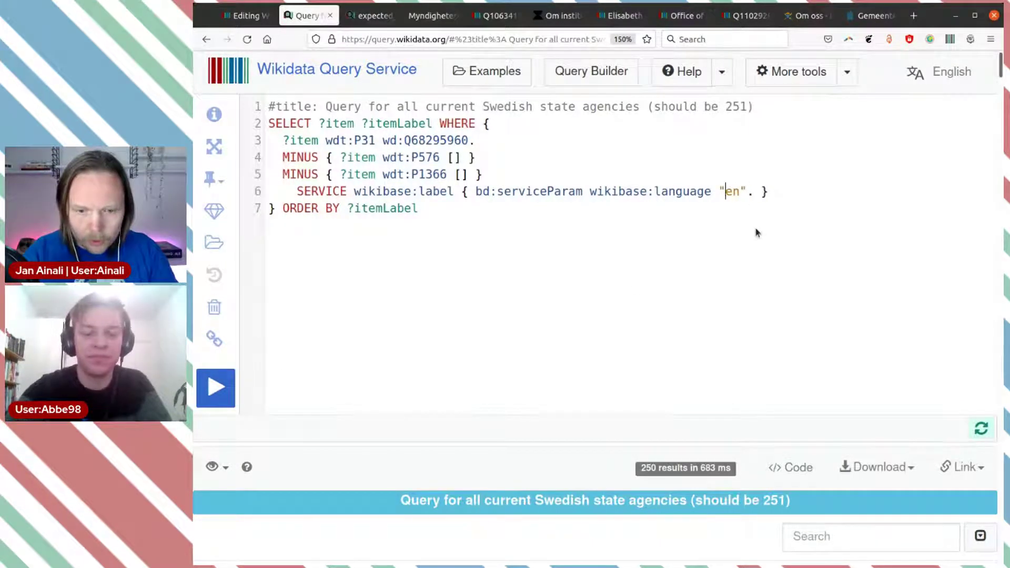
text(,sv)
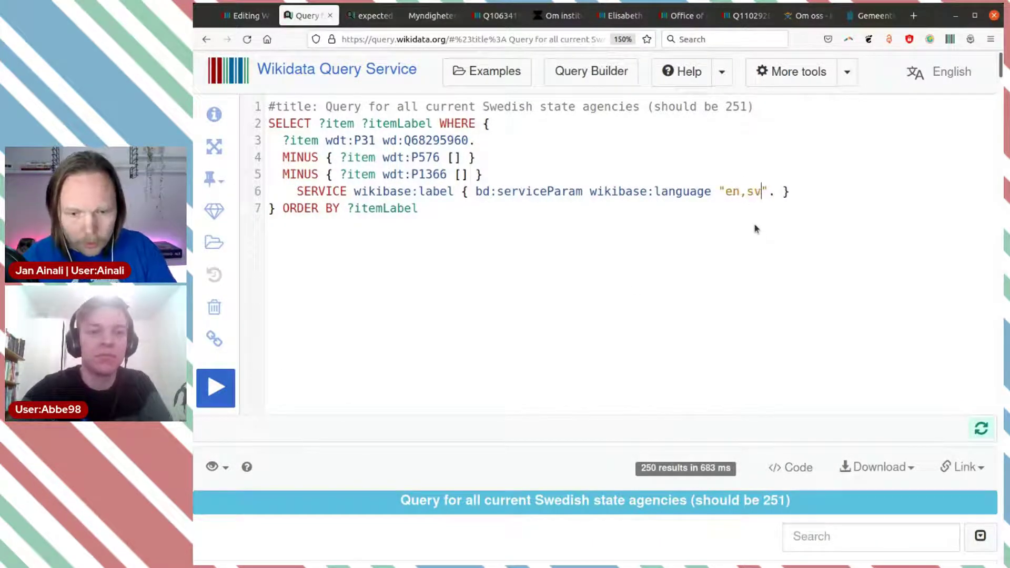
click(223, 387)
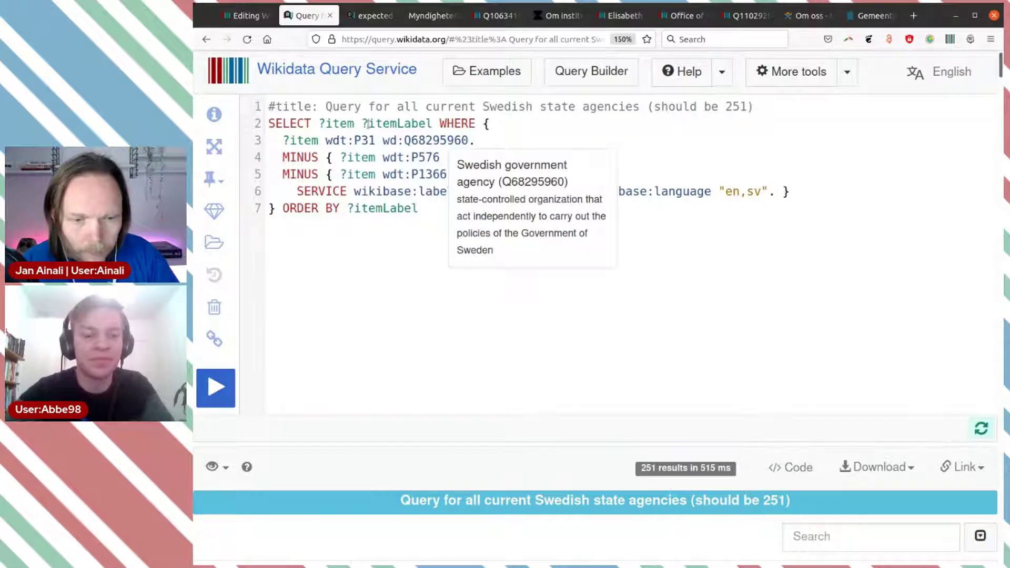
drag(475, 140, 283, 140)
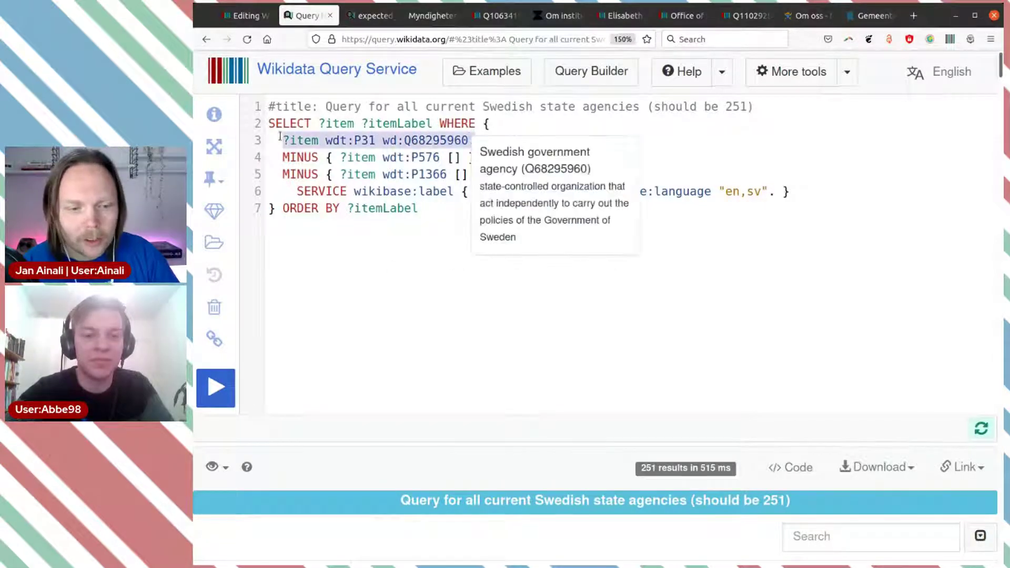
click(445, 288)
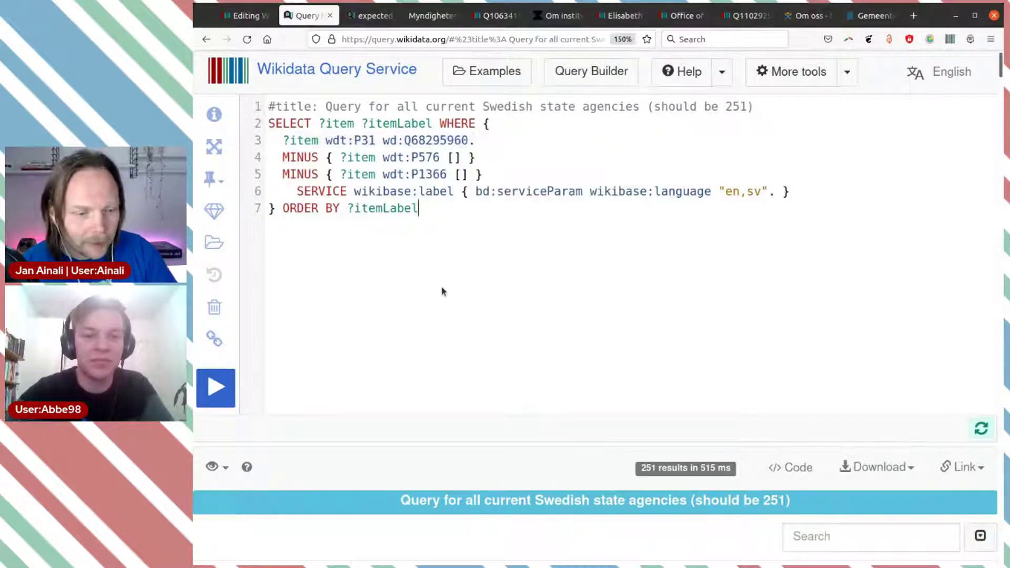
Generate and select a short URL for the query, and locate the Swedish government agency query in the project page's wikitext.
click(214, 339)
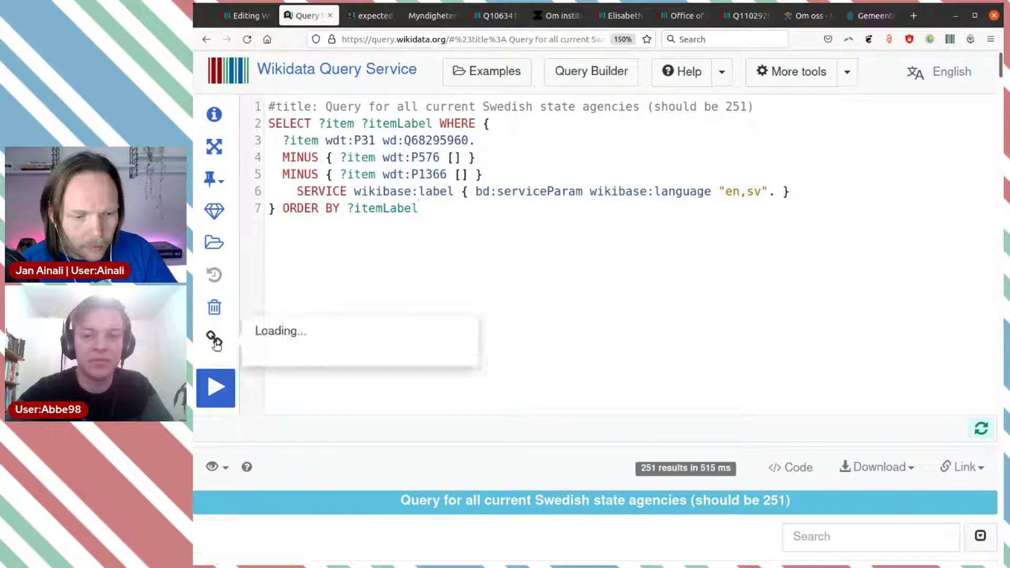
drag(378, 340, 261, 340)
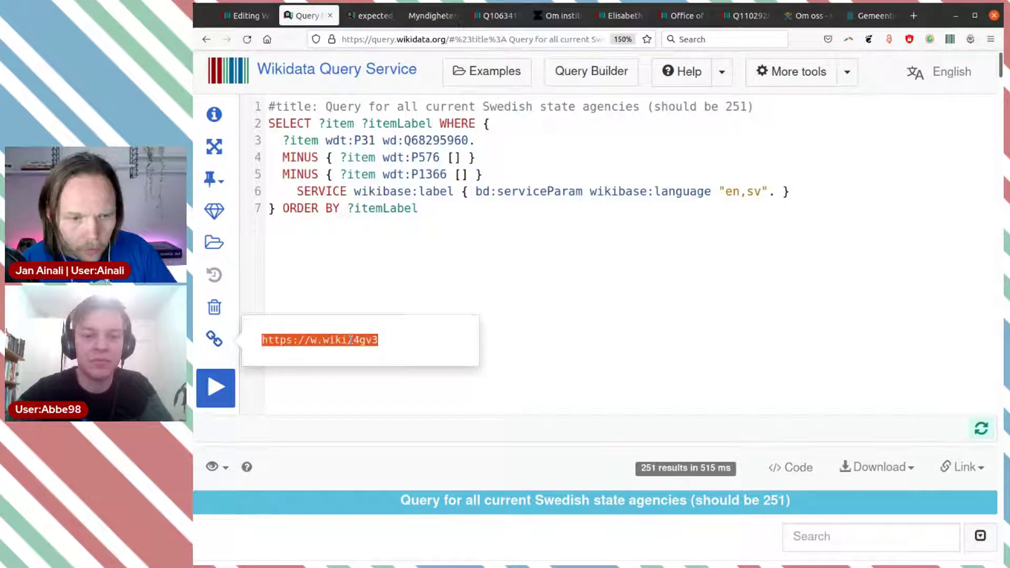
click(245, 17)
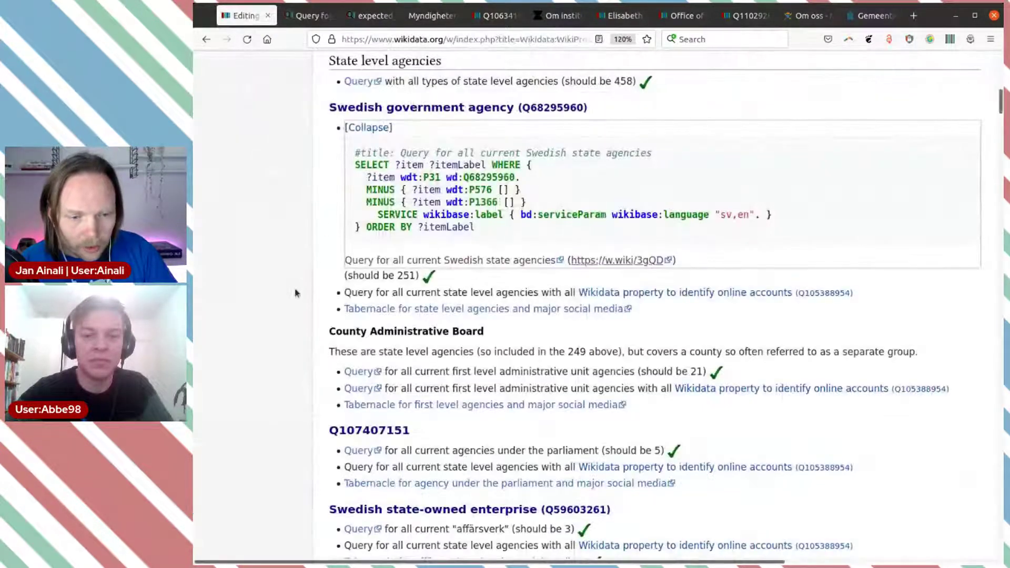
scroll(326, 193, up, 2)
scroll(277, 218, down, 20)
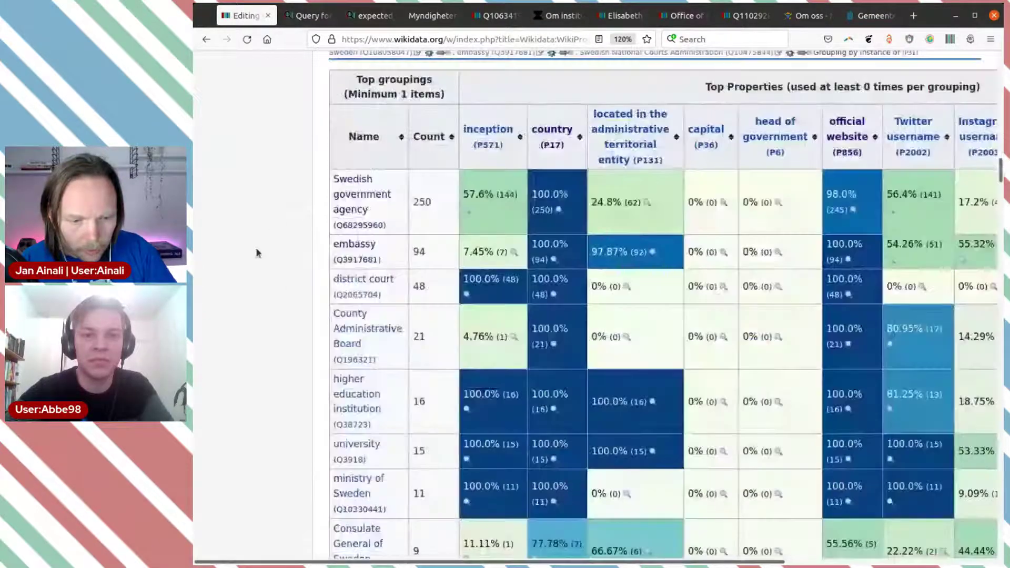
scroll(259, 251, down, 20)
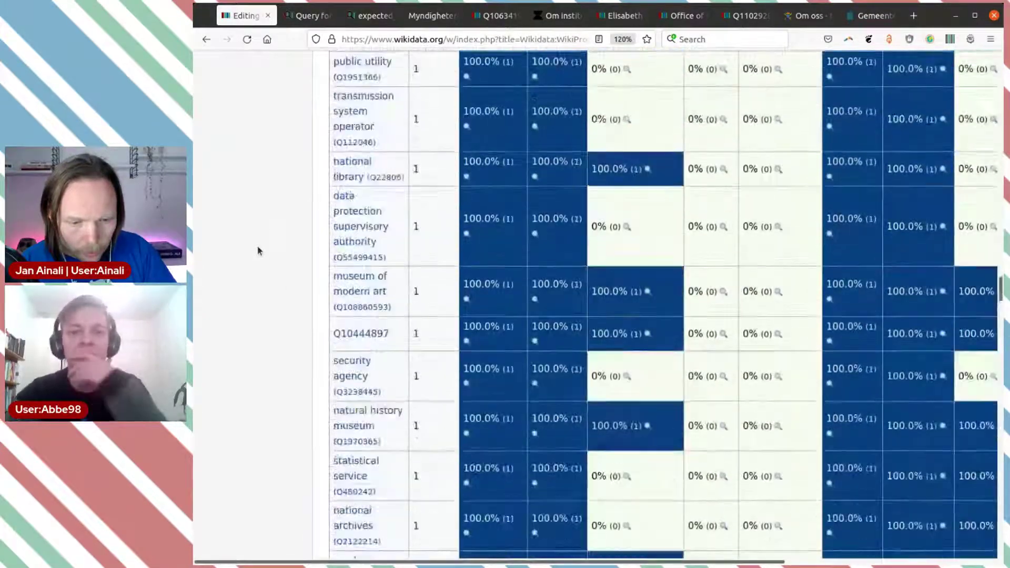
scroll(258, 251, down, 20)
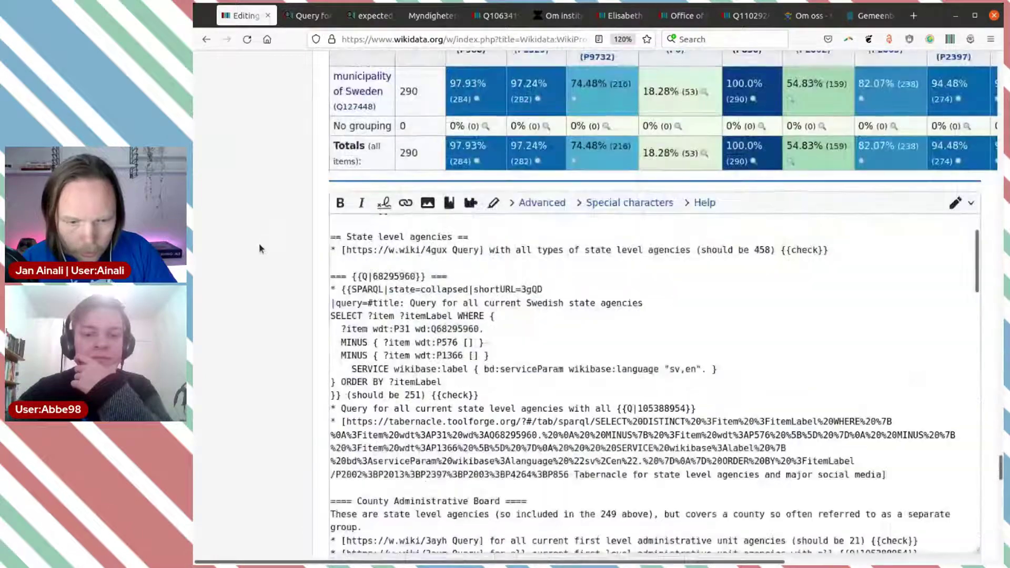
scroll(261, 248, up, 10)
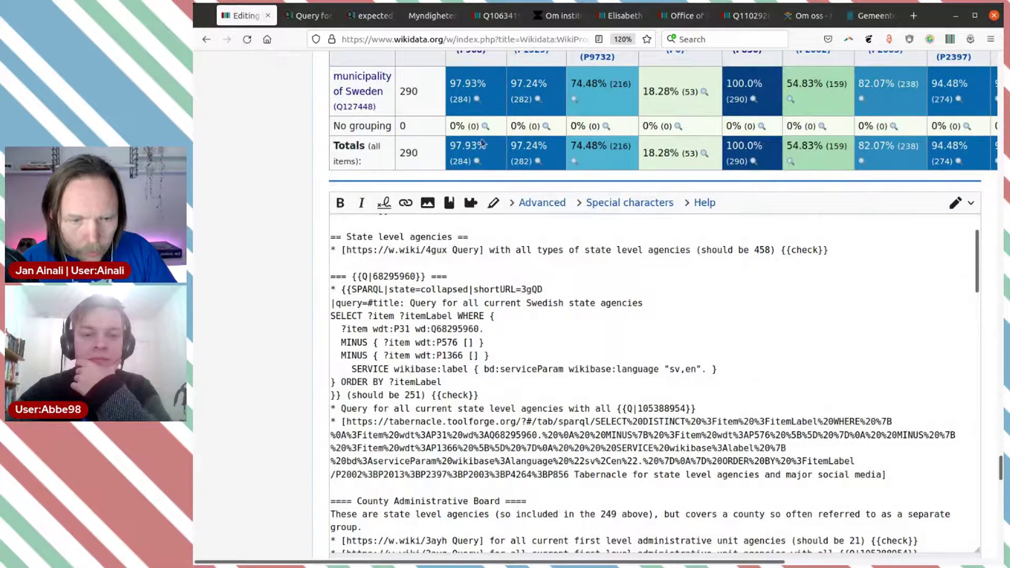
Copy the full revised Swedish state agencies query and replace the query text in the page's Q68295960 SPARQL template with it.
click(297, 20)
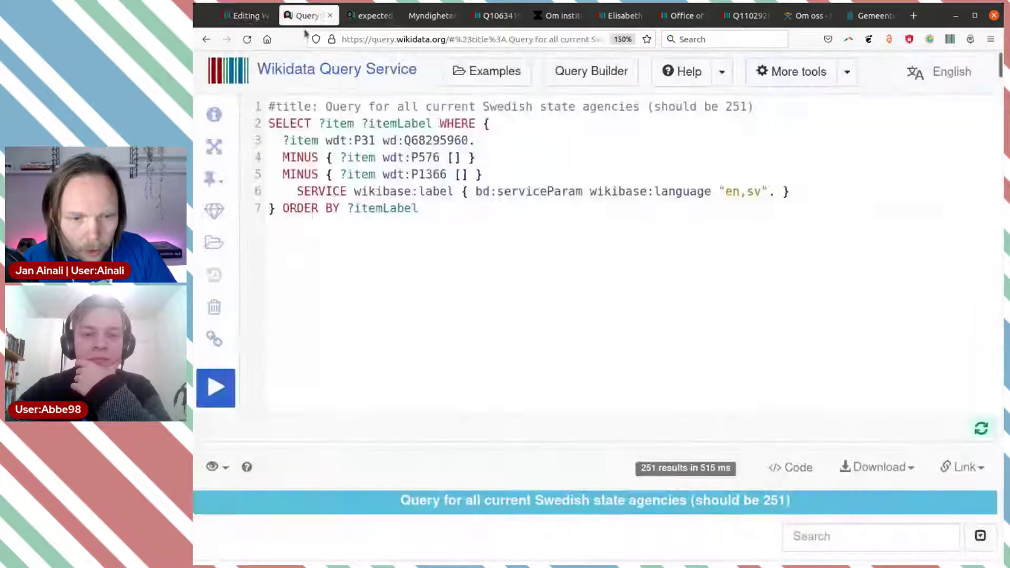
drag(419, 208, 246, 24)
key(ctrl+c)
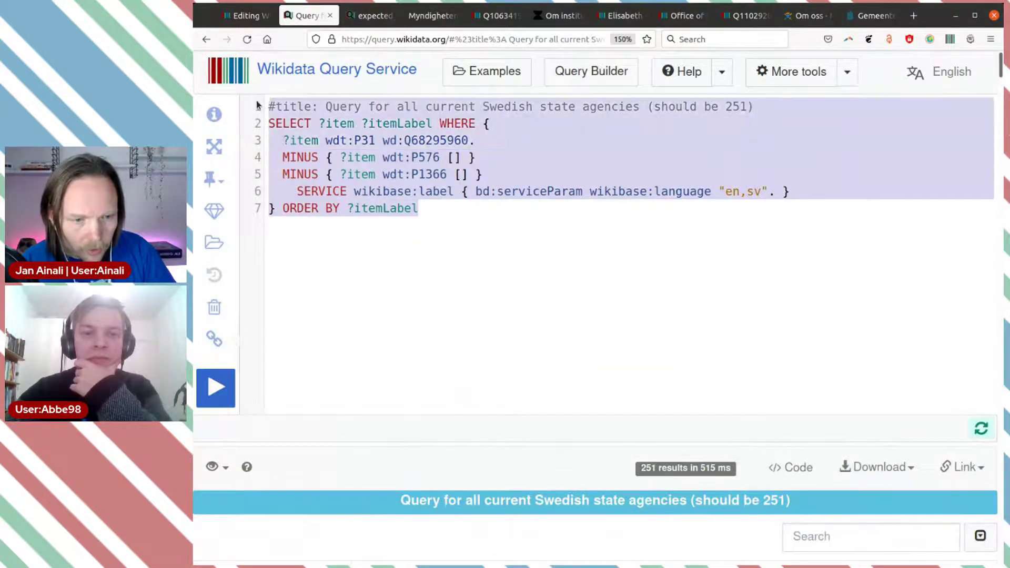
click(245, 16)
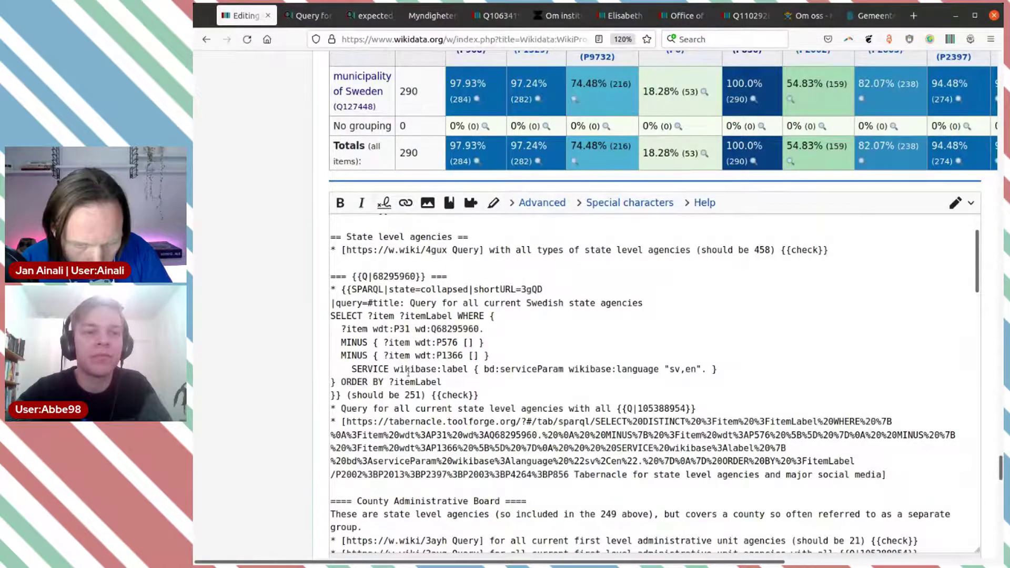
drag(456, 382, 375, 304)
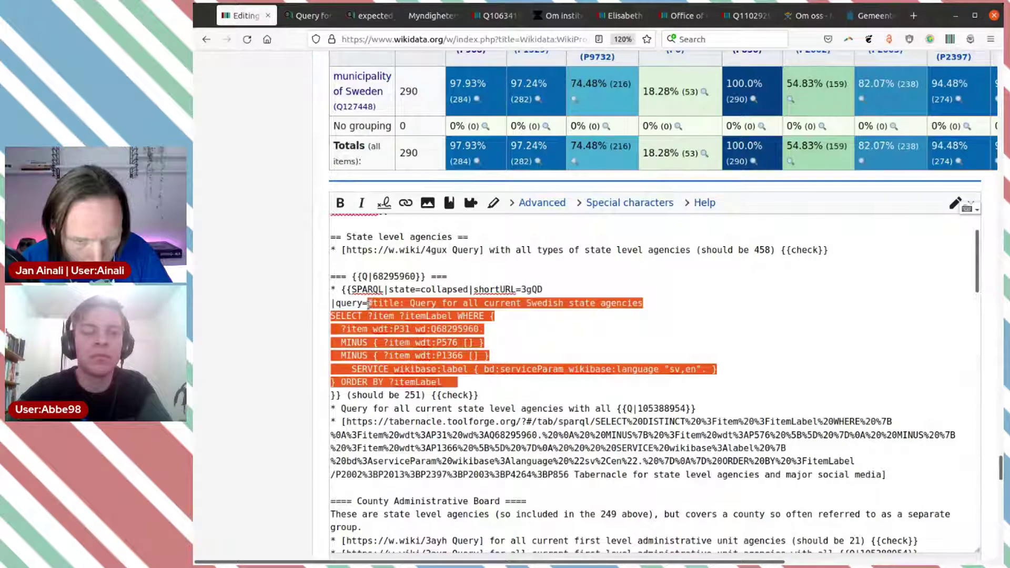
key(ctrl+v)
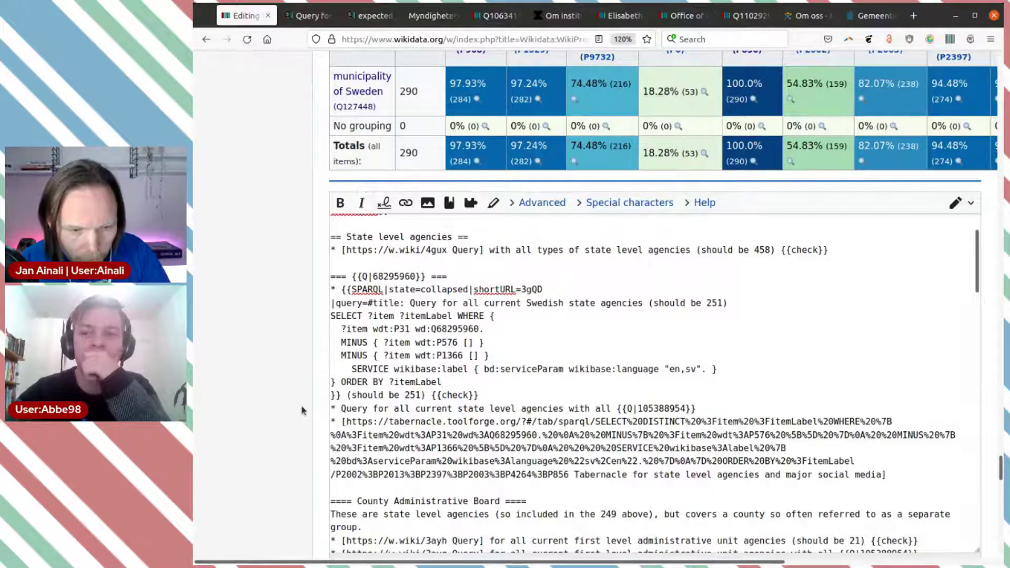
Compare the agency types in the query titled "expected_result_count: 458" with its listed results.
scroll(286, 380, up, 3)
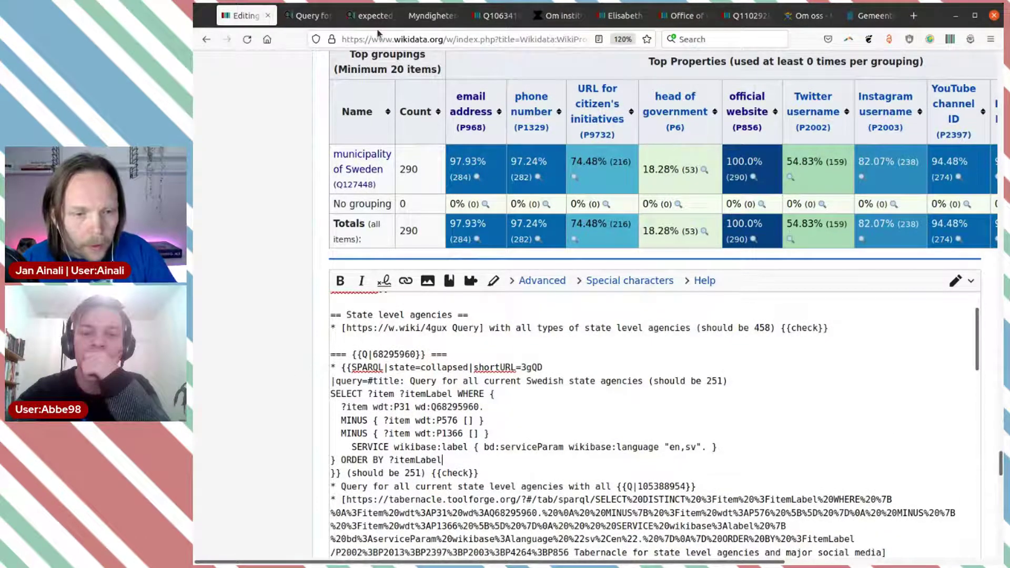
click(371, 15)
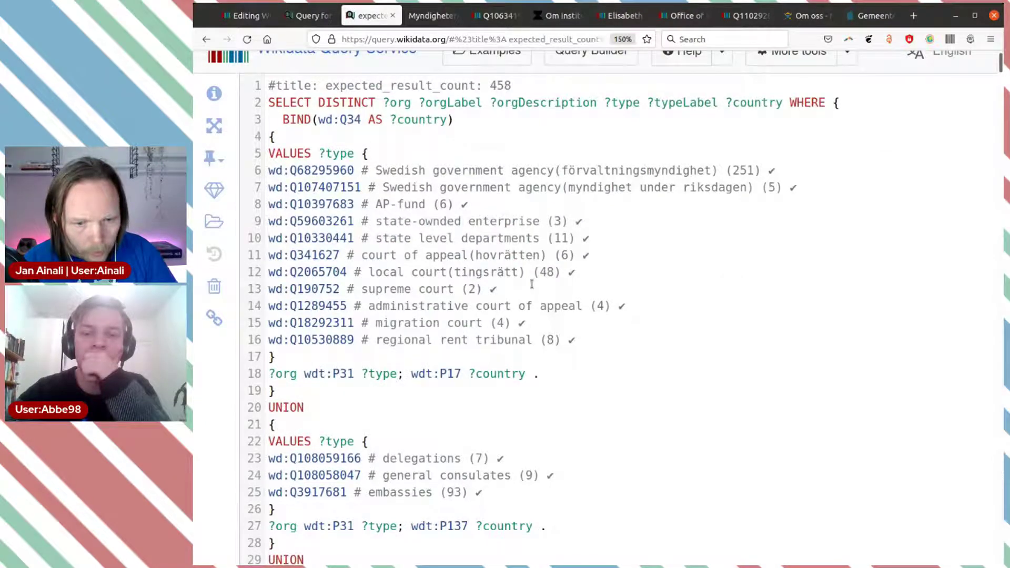
scroll(532, 284, down, 15)
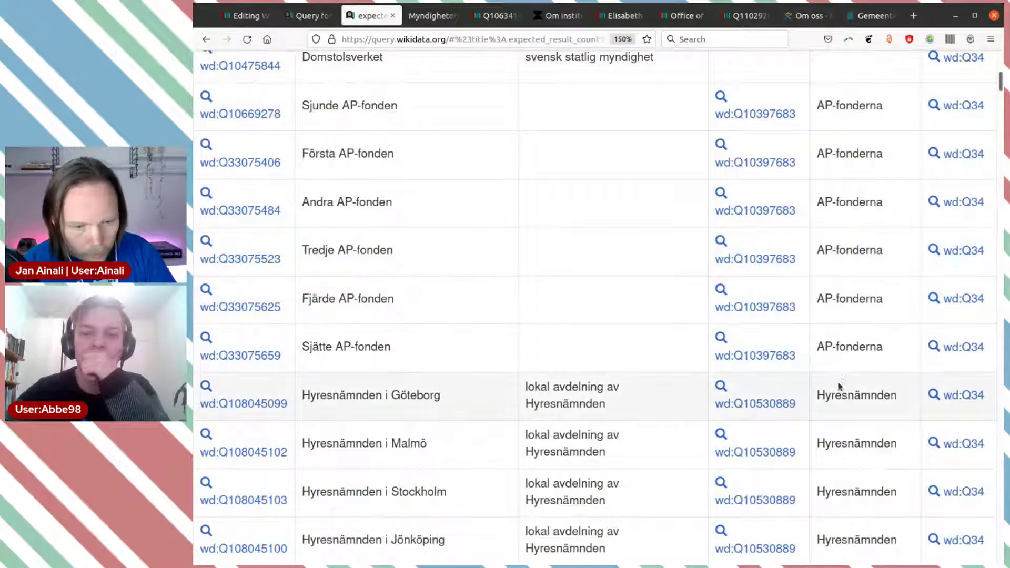
scroll(839, 387, up, 12)
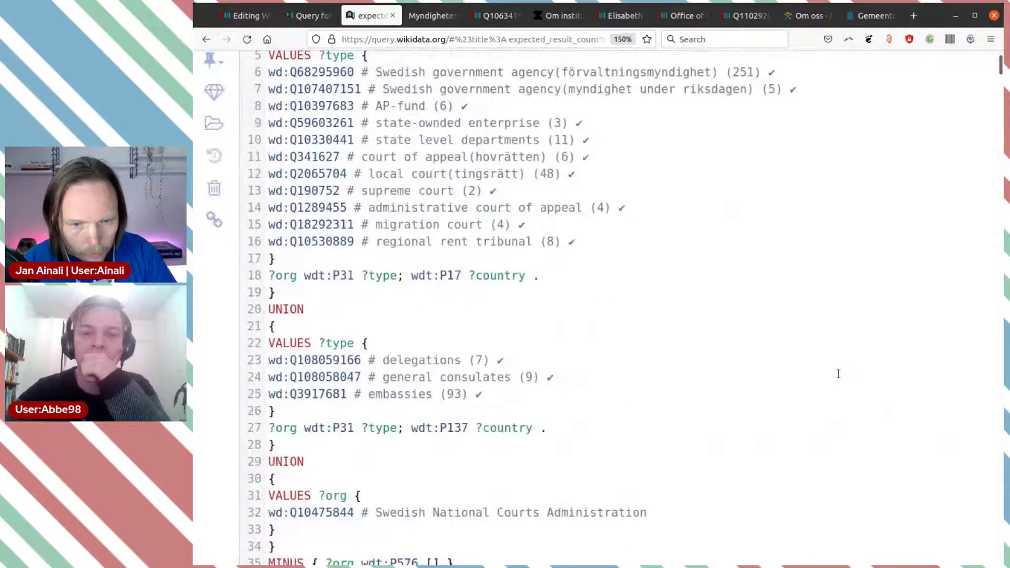
scroll(838, 373, down, 12)
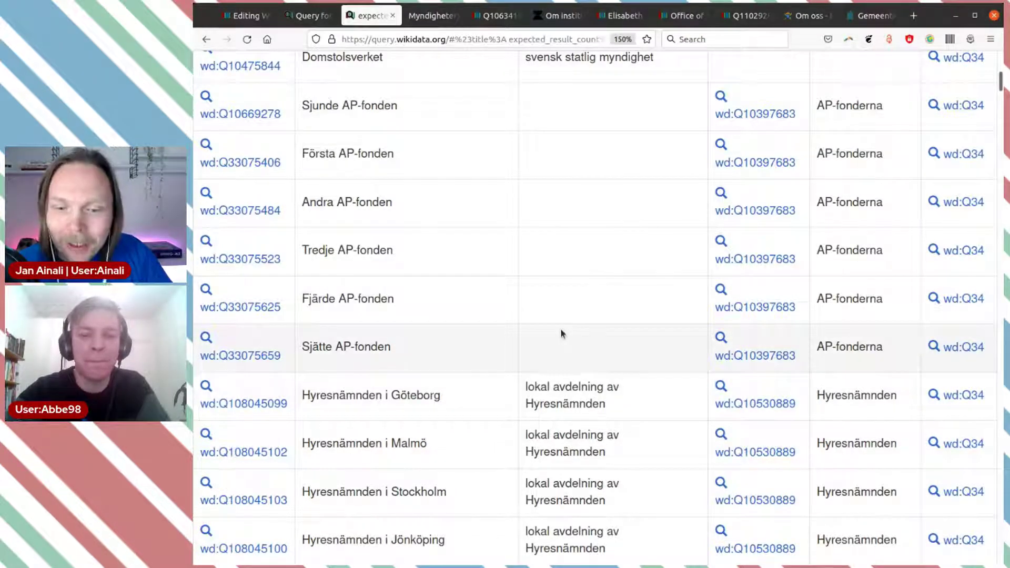
scroll(562, 333, up, 3)
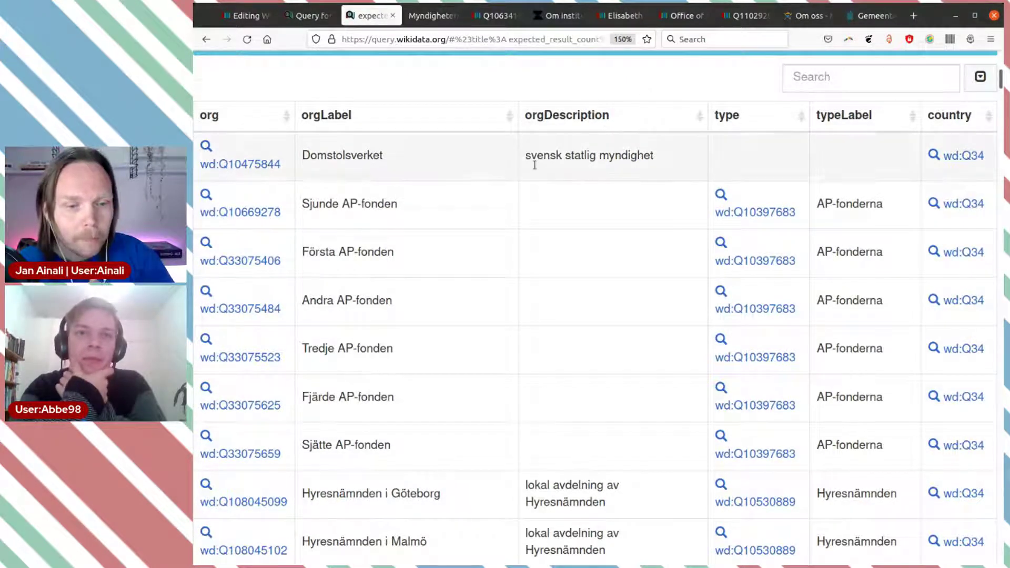
scroll(534, 160, up, 4)
Return to the project page's wikitext and remove the {{check}} template from the state level agencies line (should be 458).
click(241, 18)
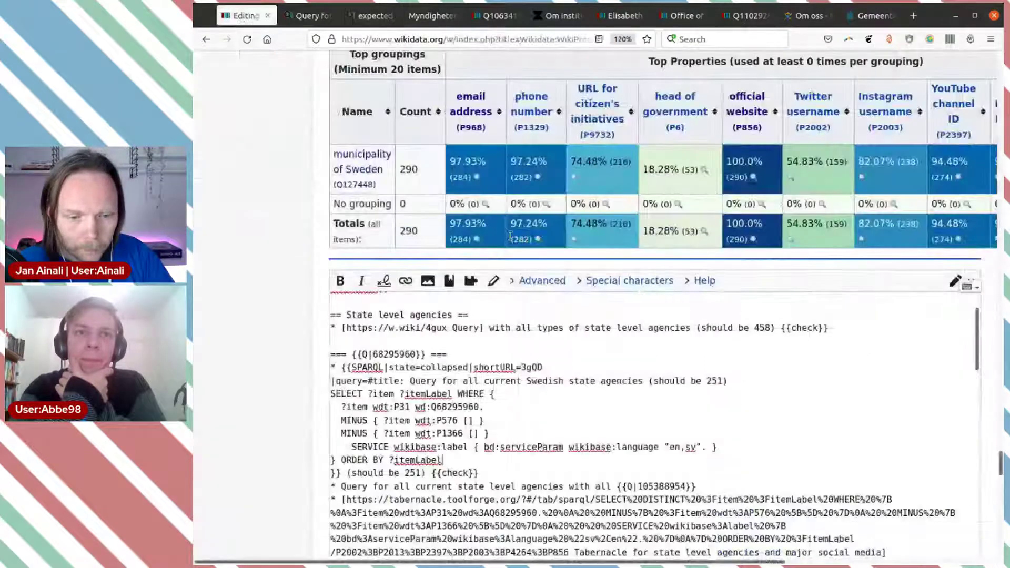
drag(851, 327, 778, 328)
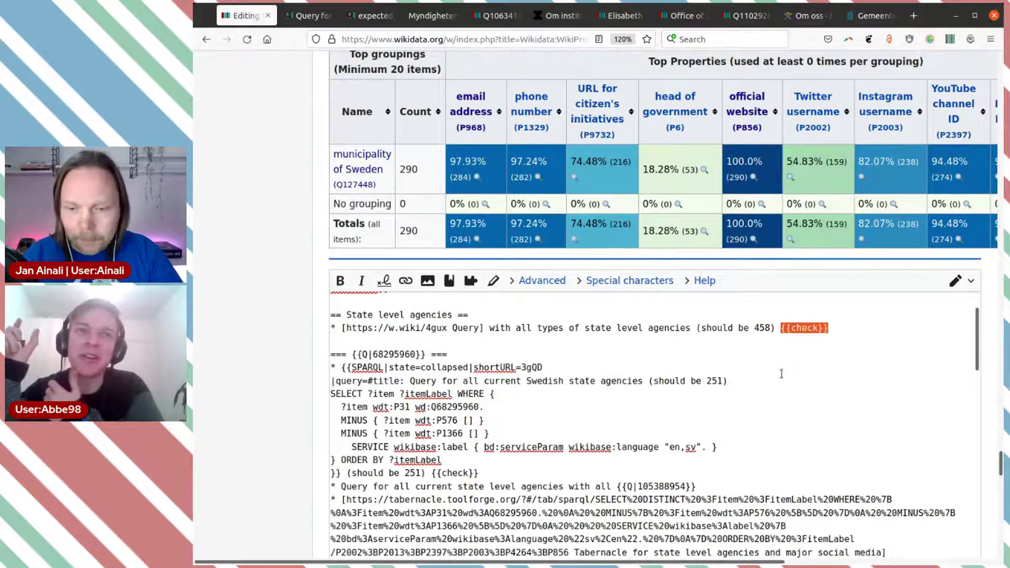
key(BackSpace)
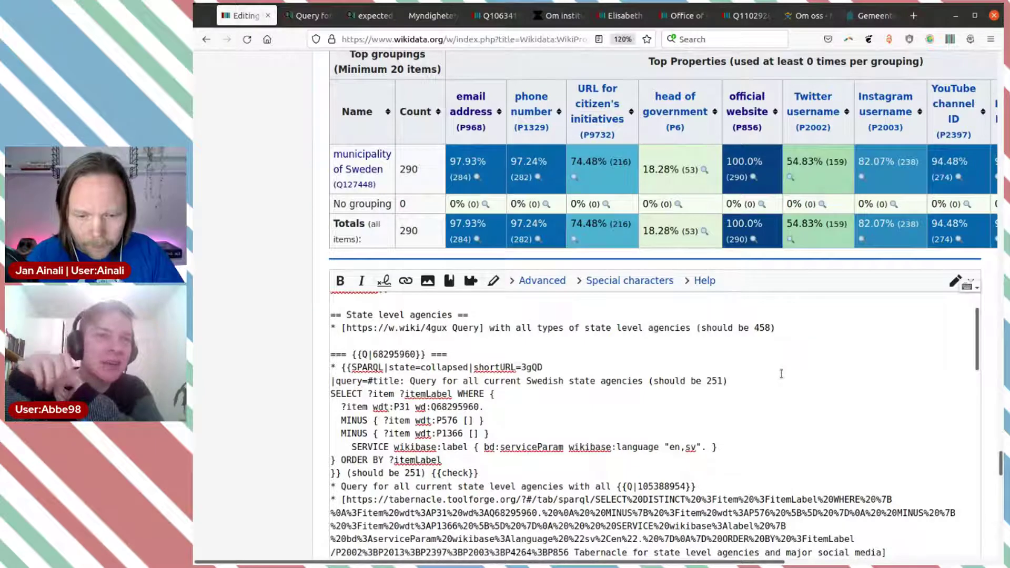
Remove the {{check}} template and the extra space from the line for all types of agencies (should be 768).
scroll(781, 374, up, 2)
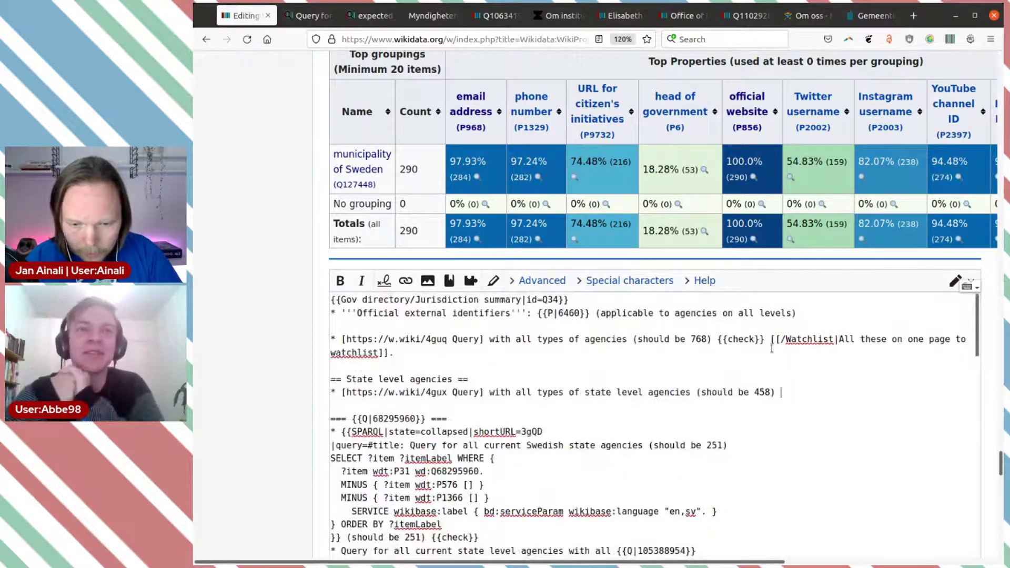
click(765, 341)
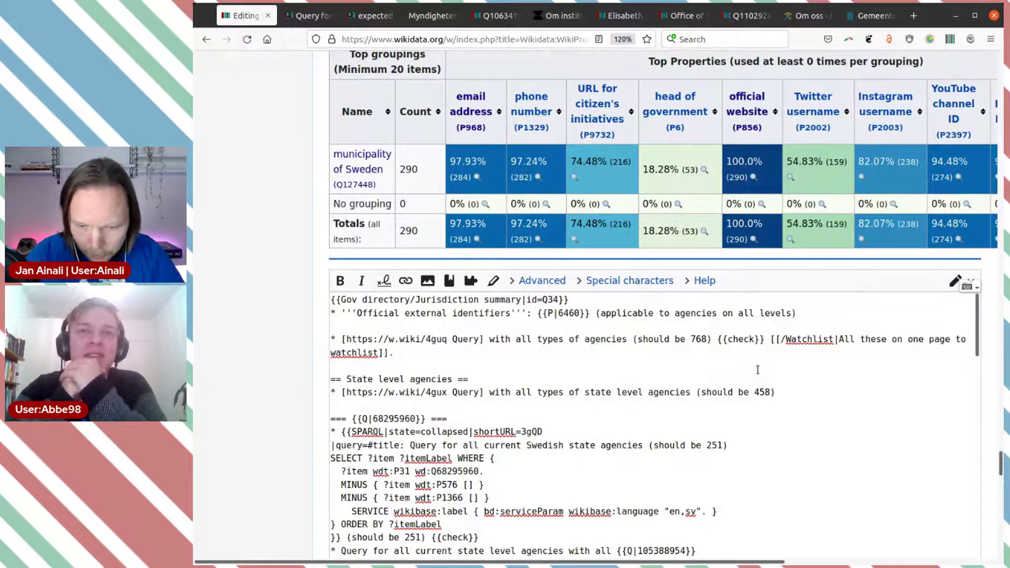
key(BackSpace)
key(BackSpace)
key(BackSpace)
key(BackSpace)
key(BackSpace)
key(BackSpace)
key(BackSpace)
key(BackSpace)
key(BackSpace)
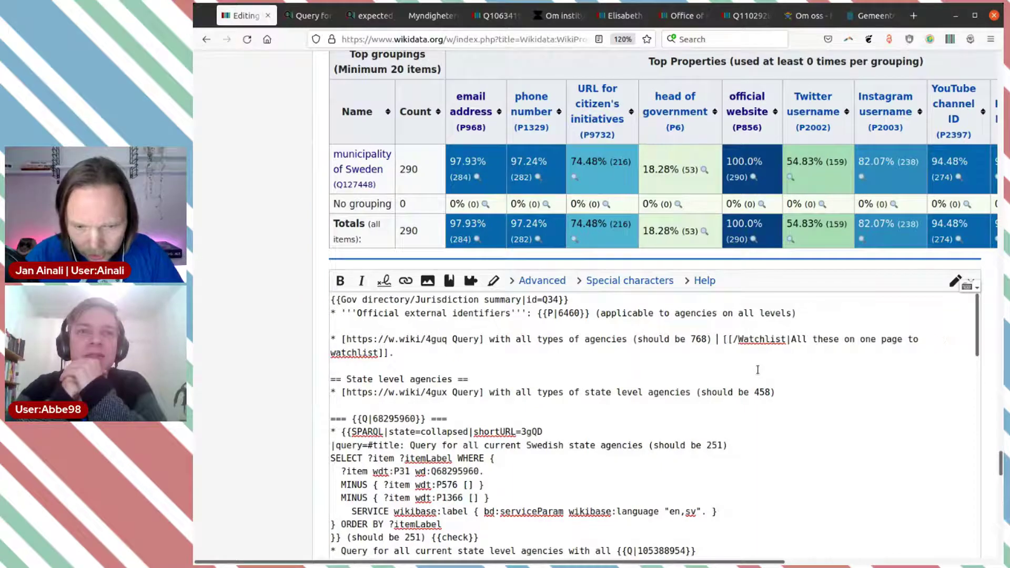
key(BackSpace)
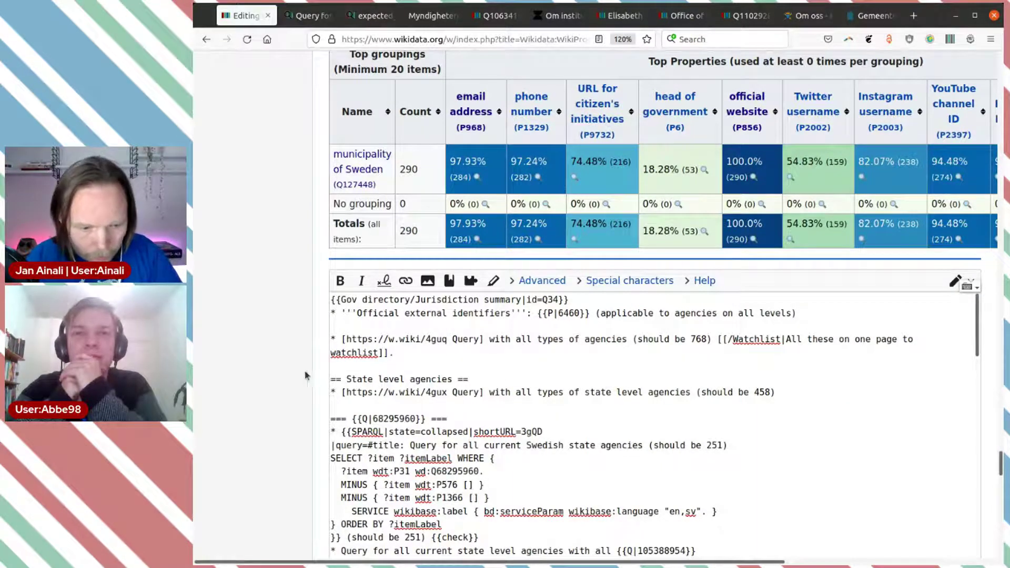
Publish the project page edit with the summary "update with two new agencies".
scroll(282, 346, down, 5)
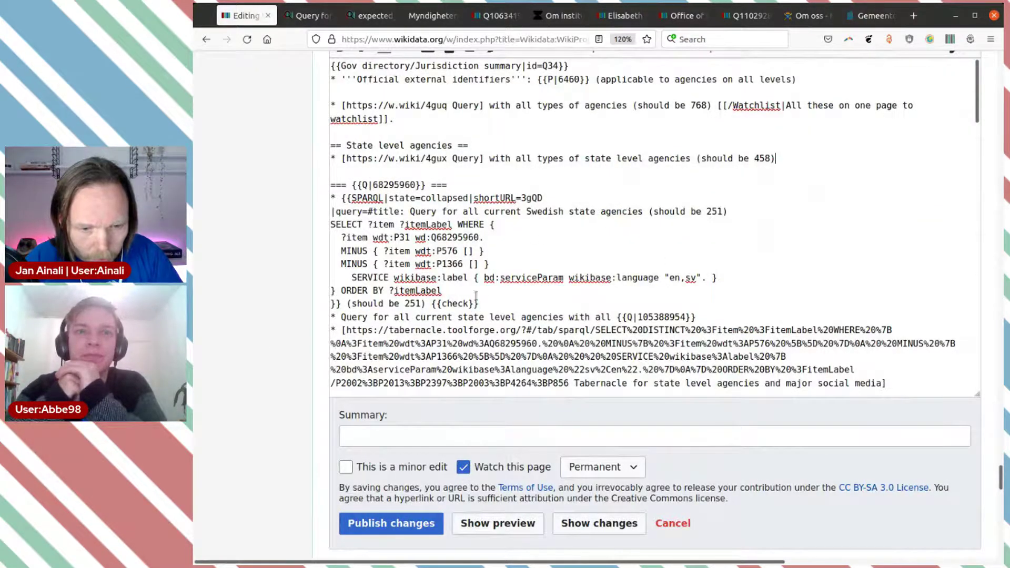
click(377, 438)
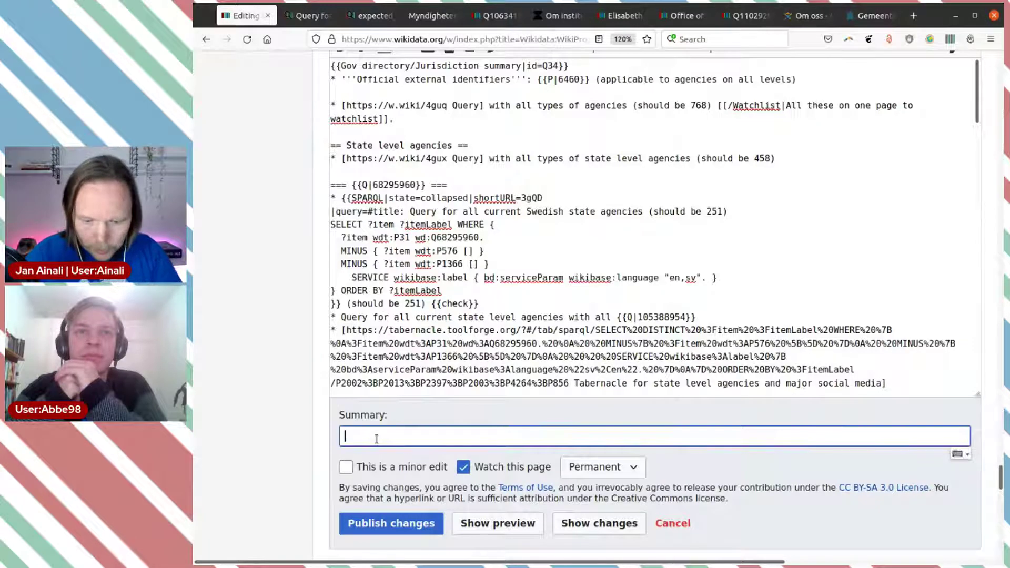
text(update w)
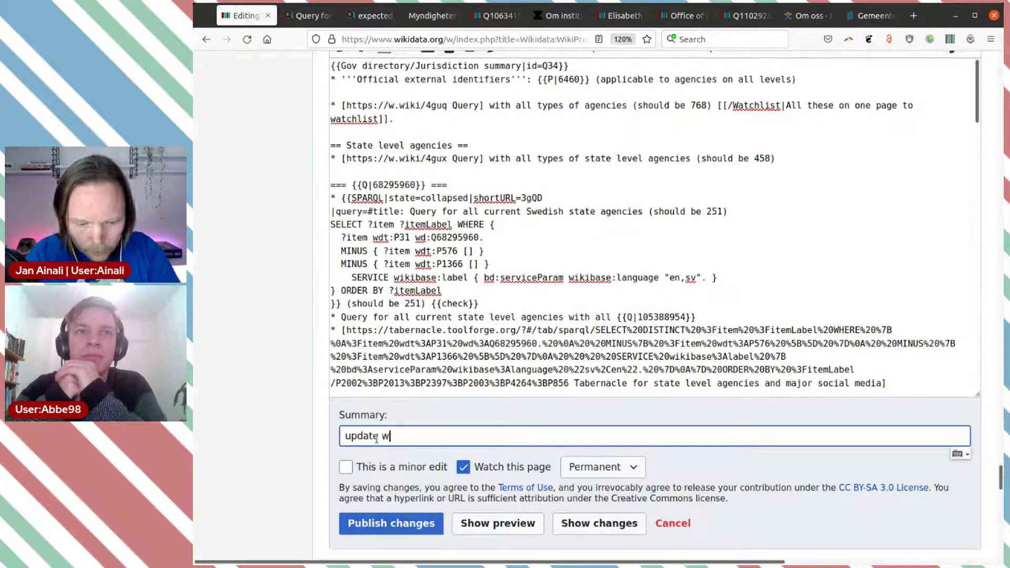
text(ith two )
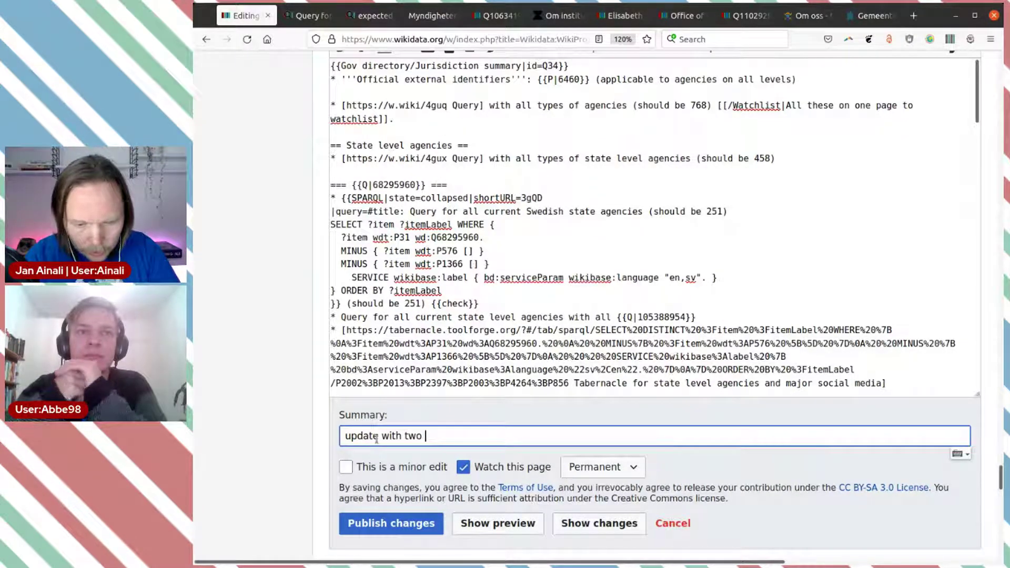
text(new agencies)
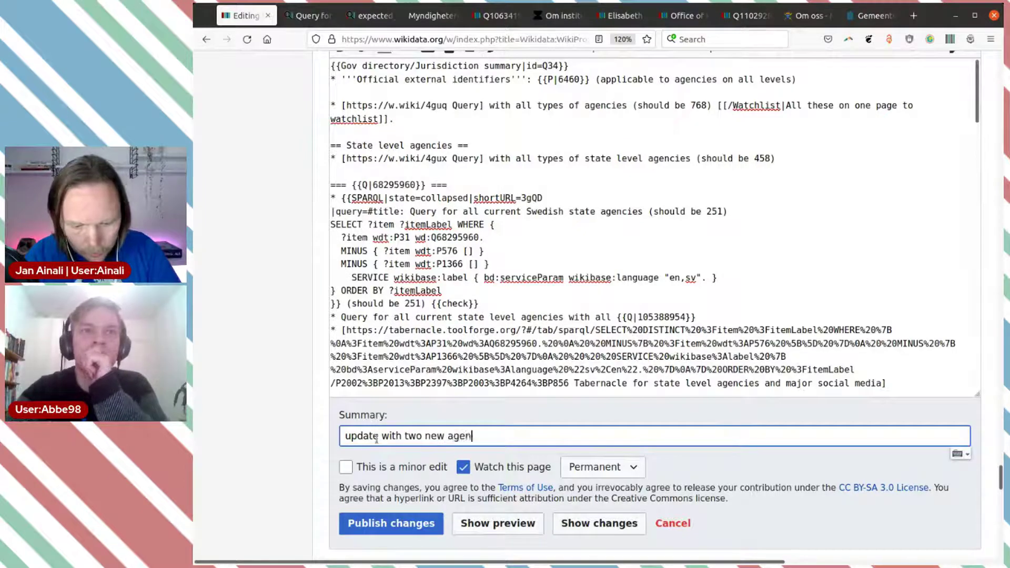
click(384, 525)
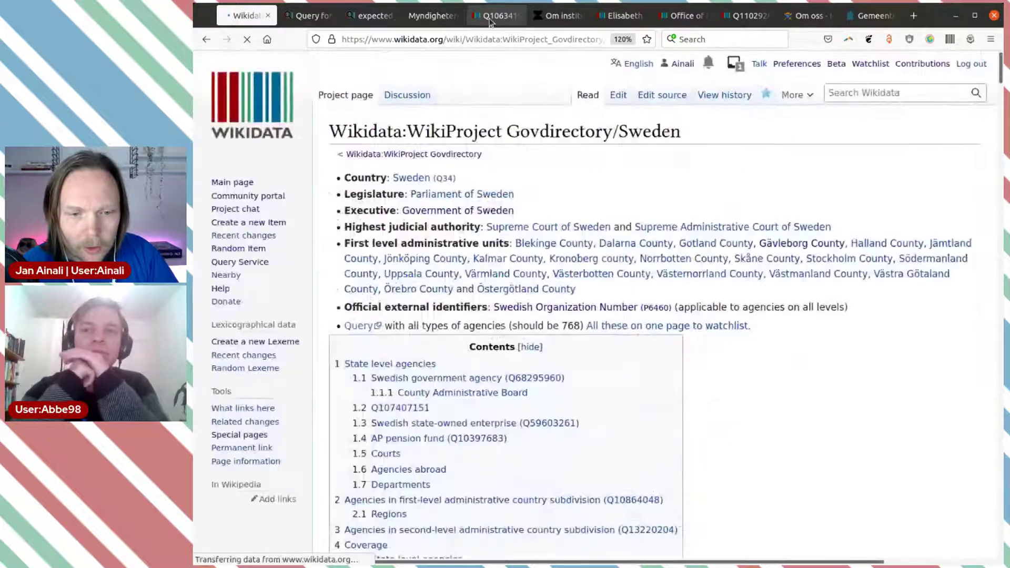
Copy "The Swedish Institute for Human Rights" from the institute's other-languages web page into the English label of Wikidata item Q106341986.
click(489, 15)
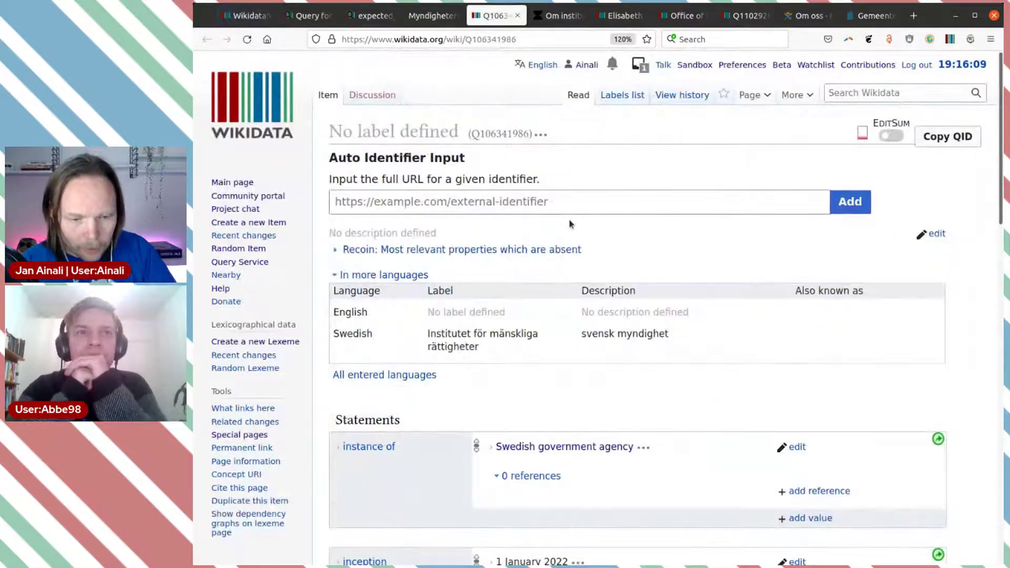
scroll(625, 234, down, 3)
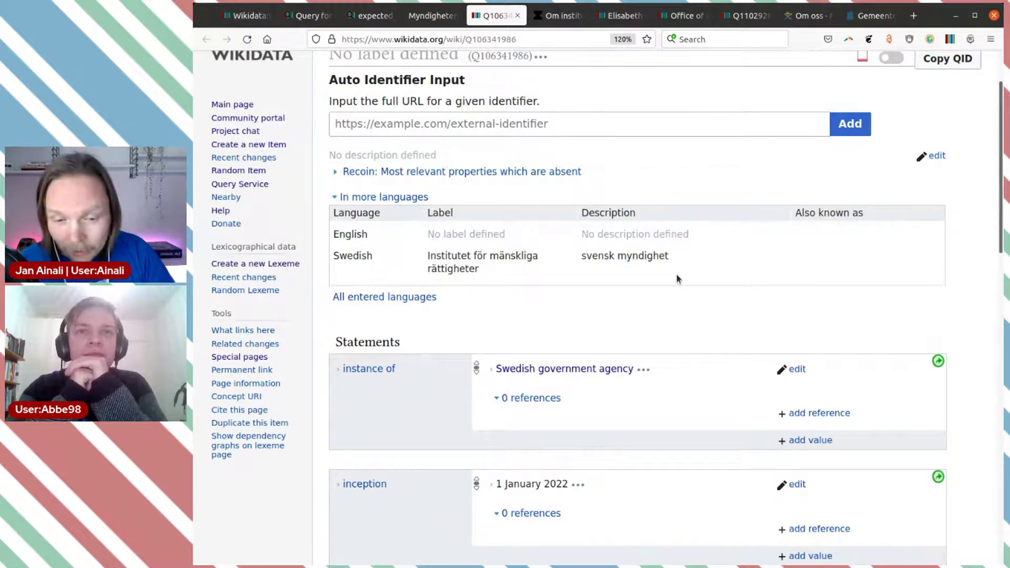
click(547, 16)
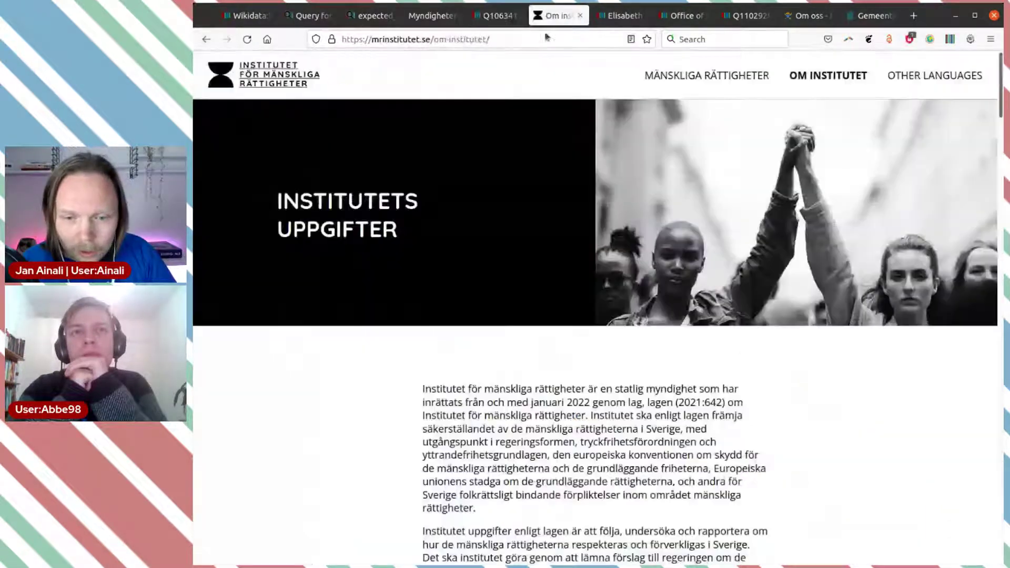
click(925, 76)
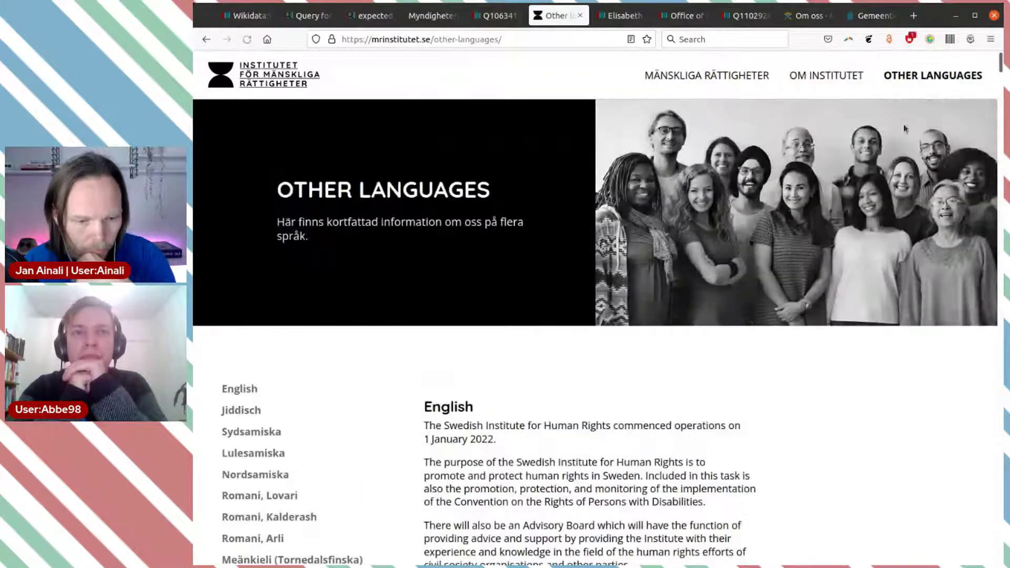
scroll(477, 283, down, 2)
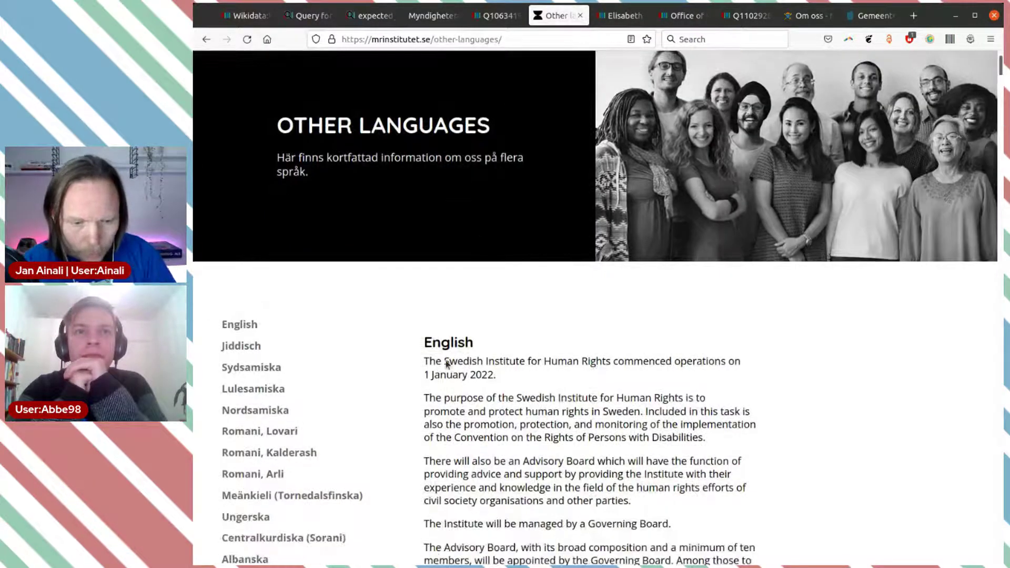
drag(425, 360, 608, 358)
key(ctrl+c)
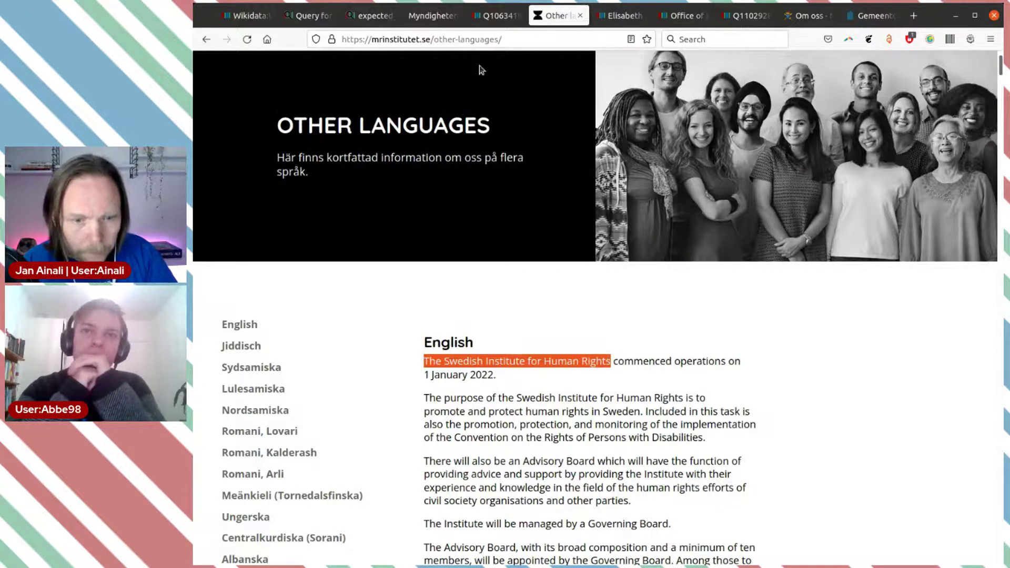
click(485, 24)
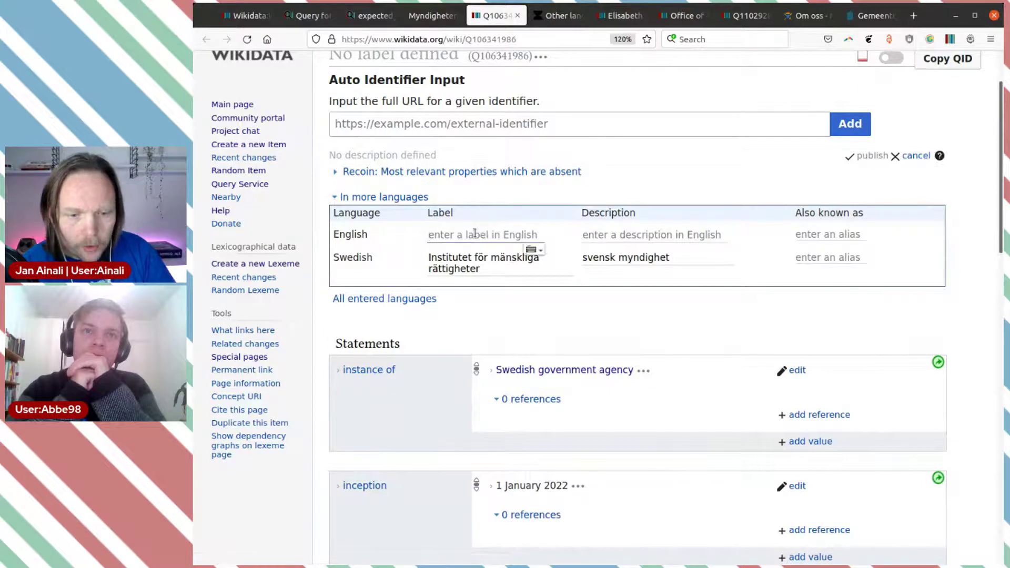
key(ctrl+v)
Enter "Swedish government agency" as the item's English description and publish the label and description.
click(630, 234)
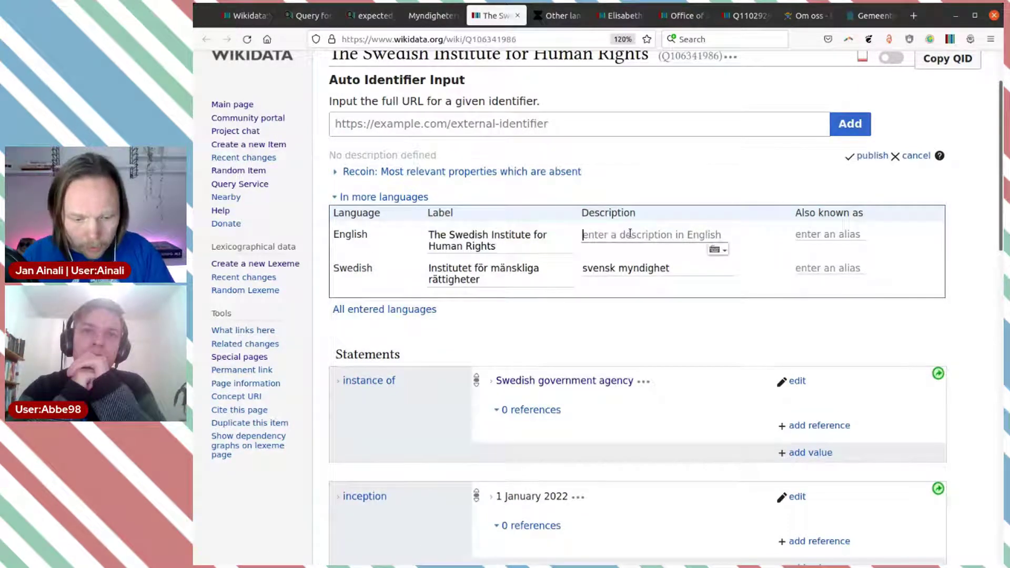
text(swed)
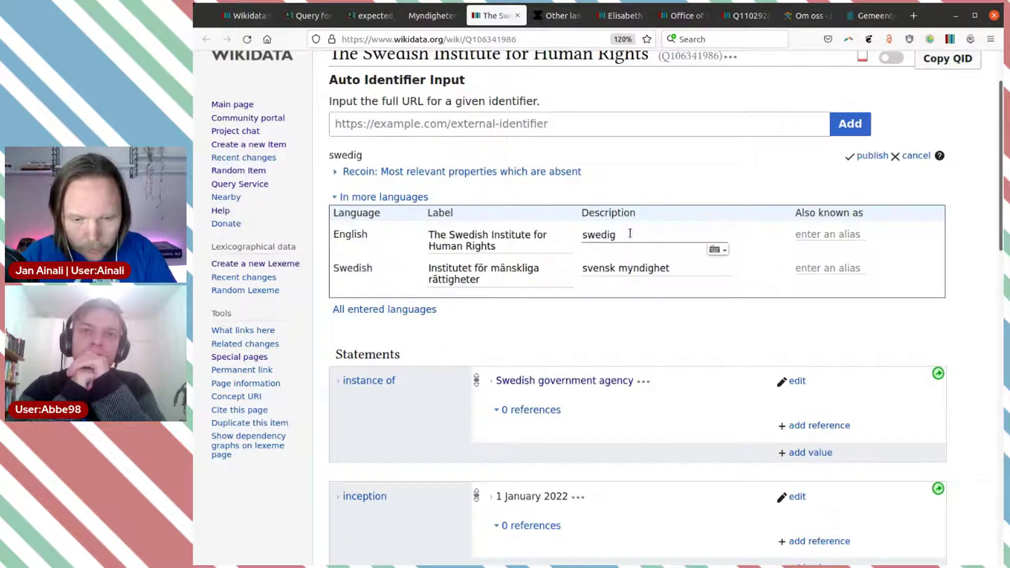
text(ish government gency)
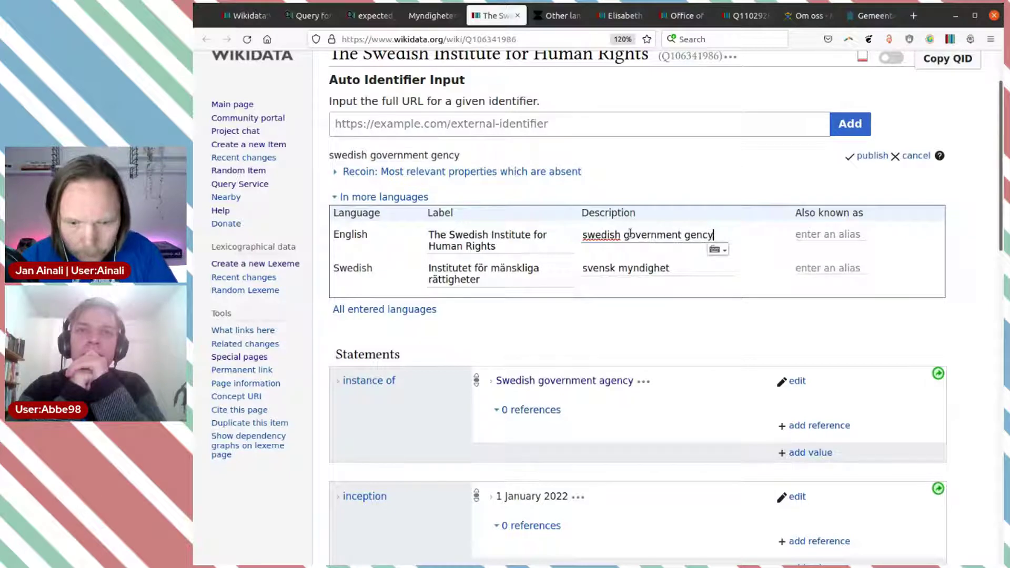
key(Left)
text(a)
key(Home)
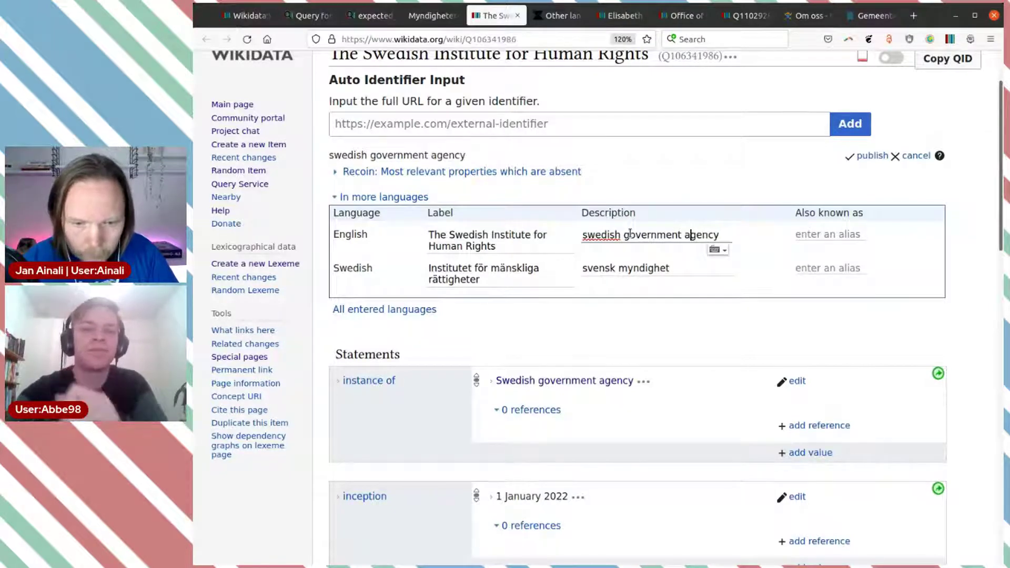
key(Delete)
text(S)
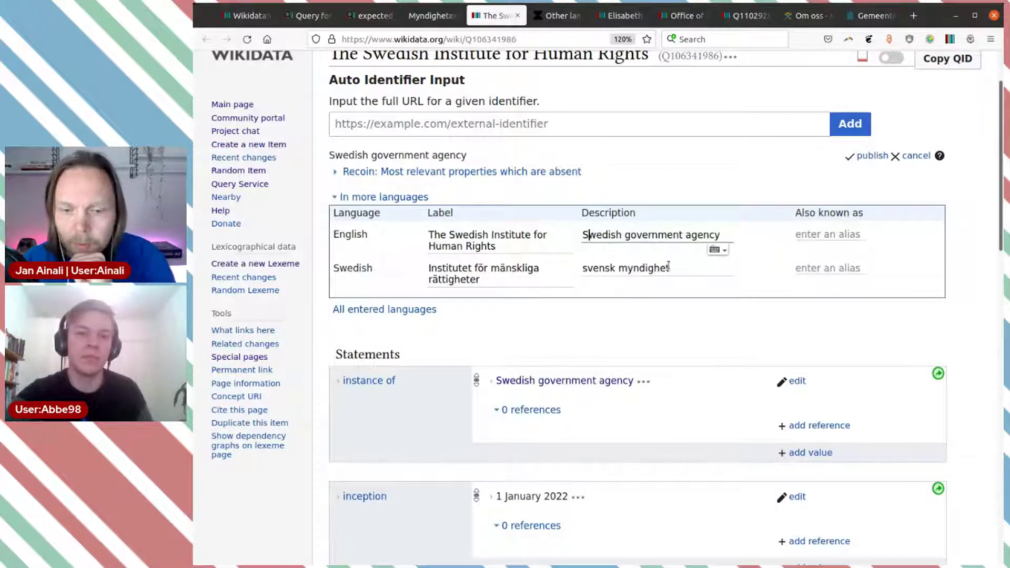
click(865, 157)
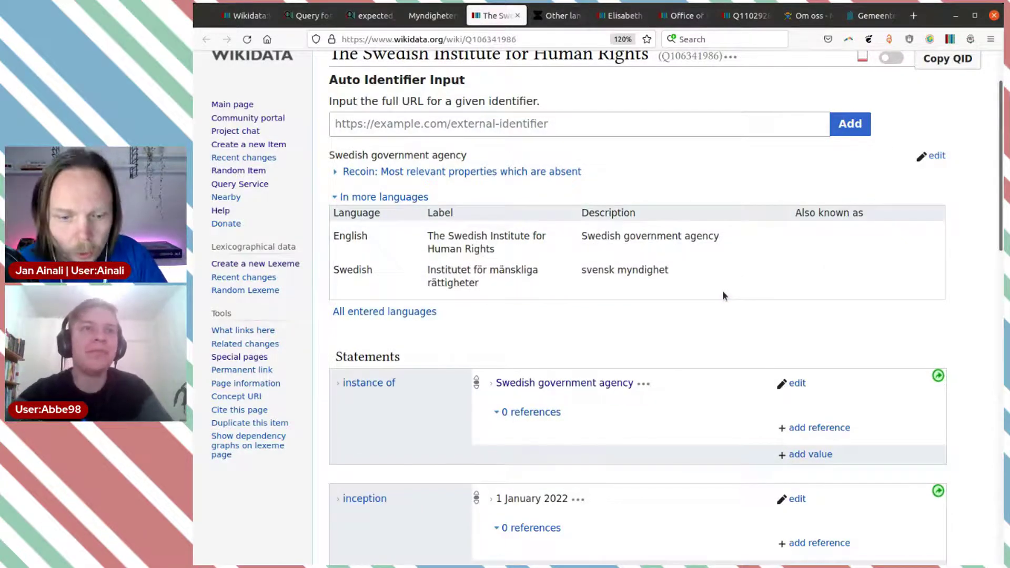
Add an "applies to jurisdiction" statement with the value Sweden to the institute's item and publish it.
scroll(723, 295, down, 5)
scroll(722, 281, down, 2)
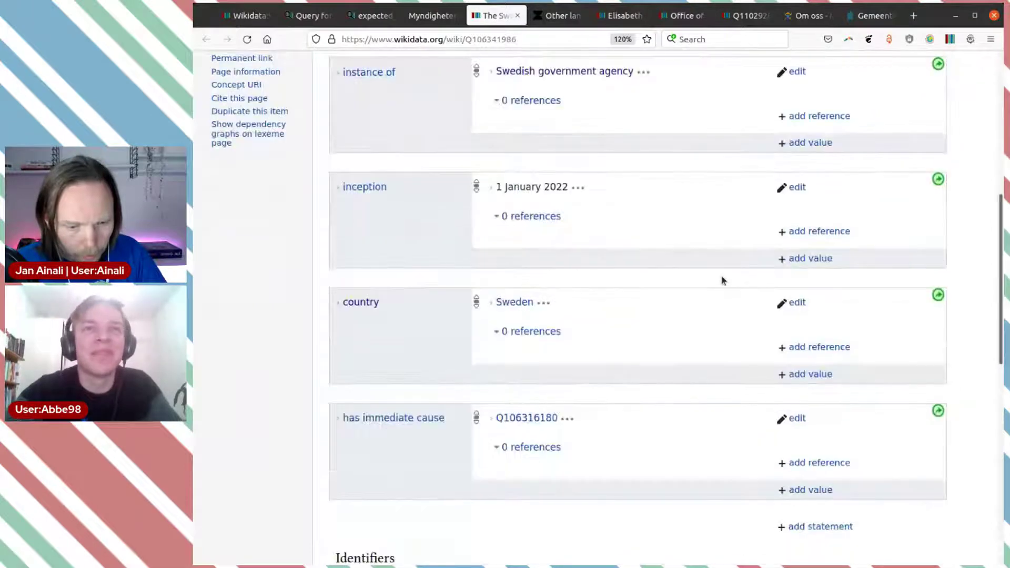
scroll(721, 280, up, 2)
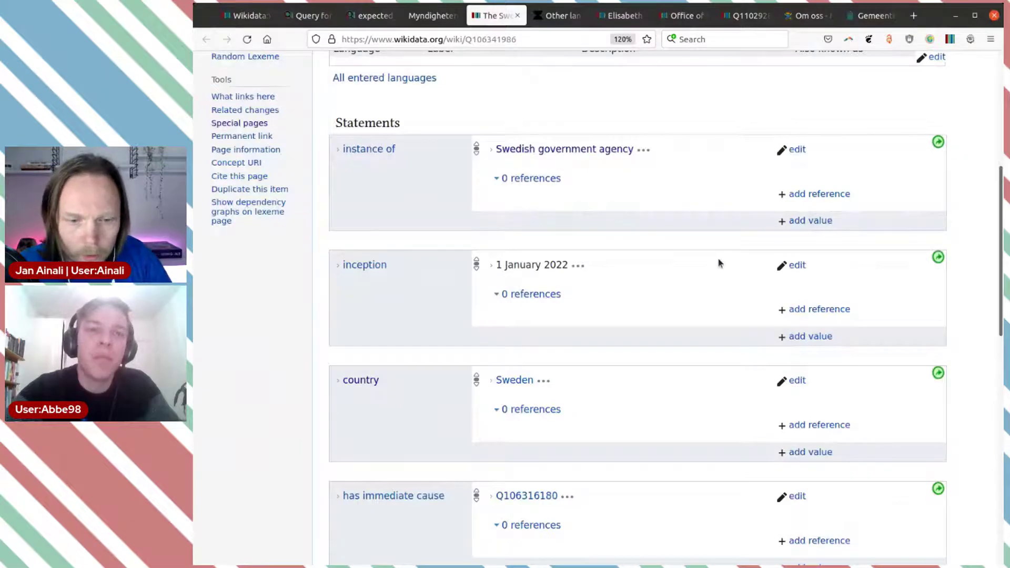
scroll(719, 262, down, 4)
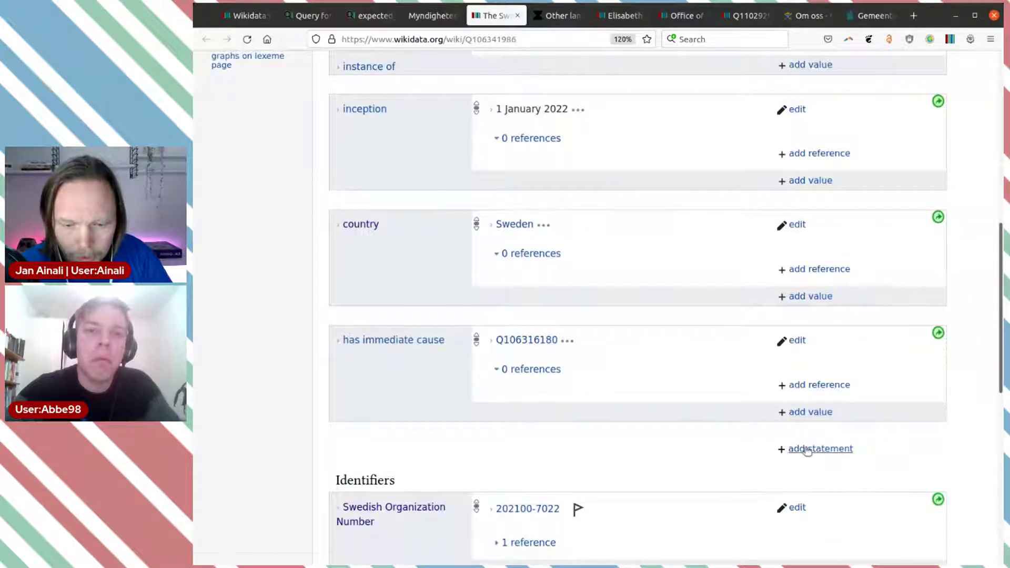
click(807, 450)
scroll(731, 273, down, 2)
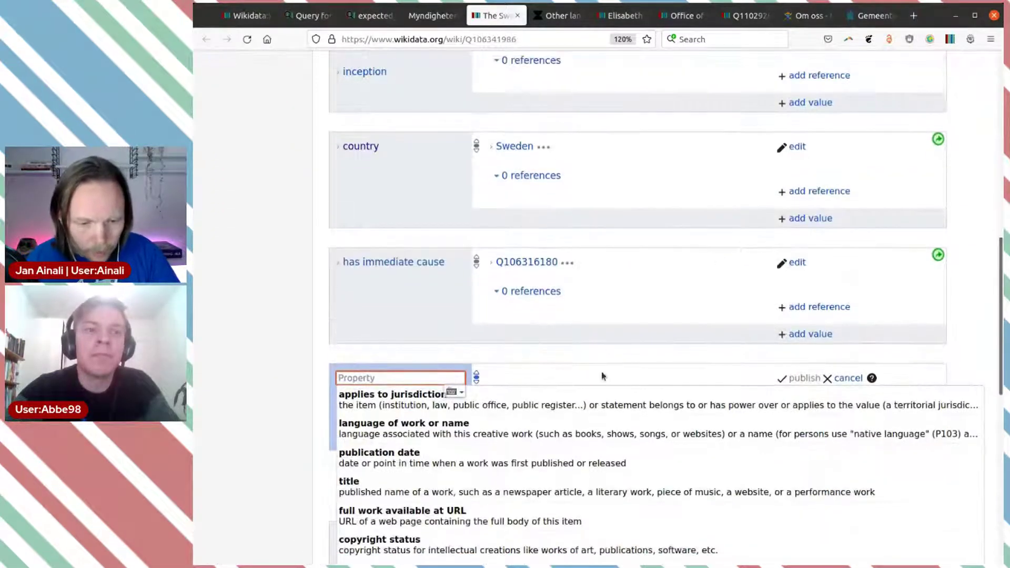
click(599, 402)
text(Sw)
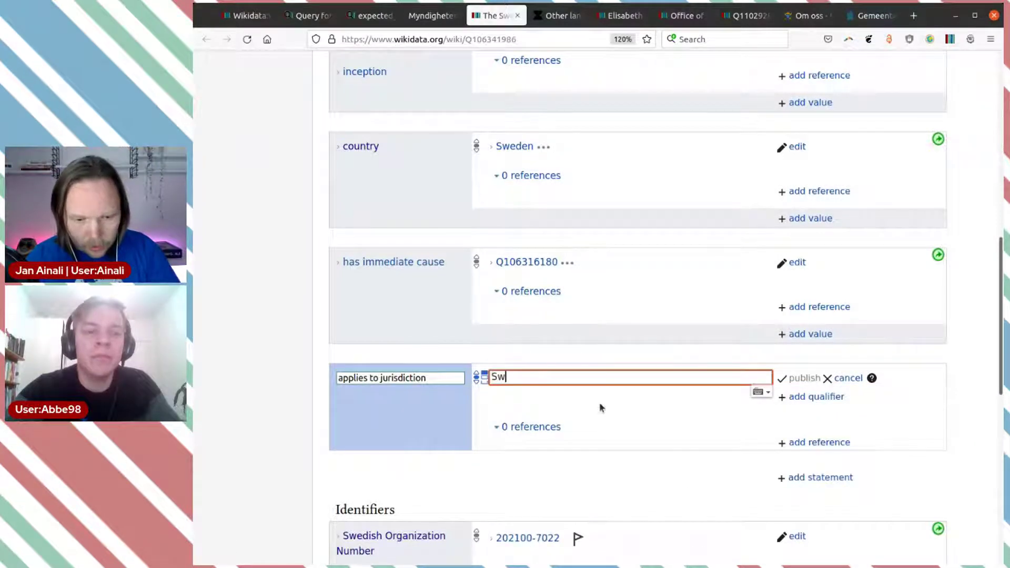
text(ed)
click(602, 406)
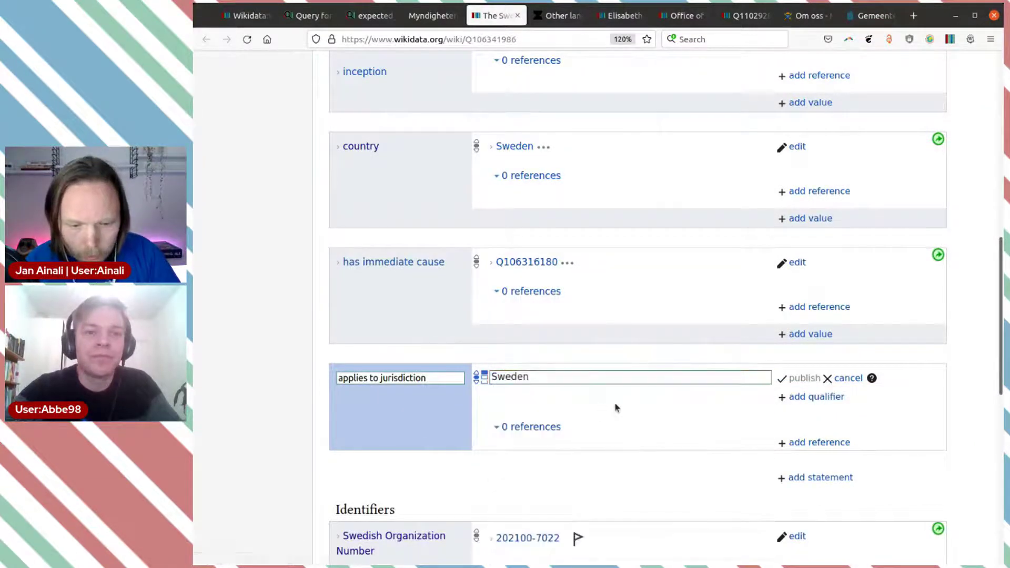
click(796, 378)
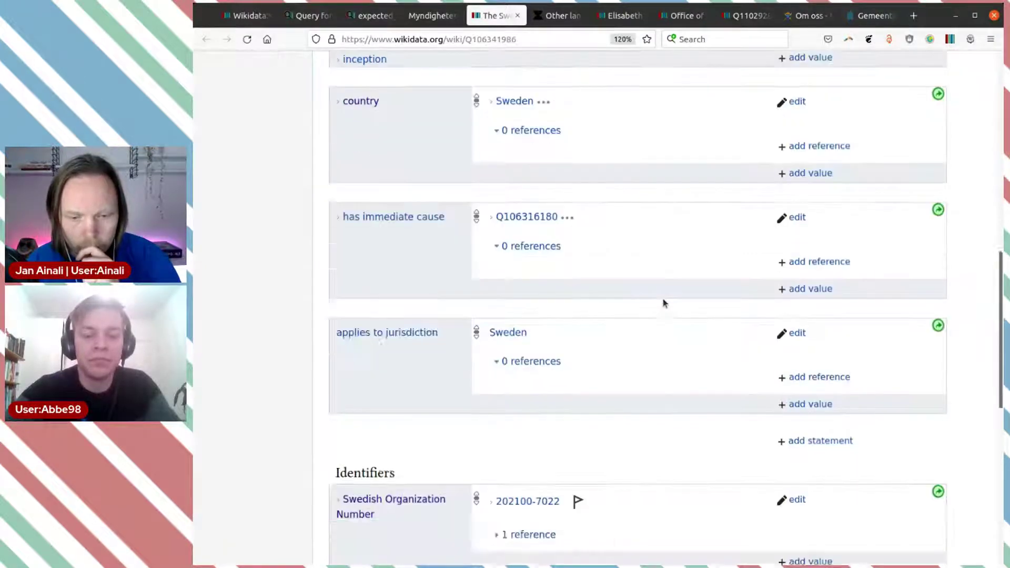
Open a new blank statement on the institute's item and review which statements it already has.
scroll(663, 300, down, 6)
scroll(730, 289, up, 4)
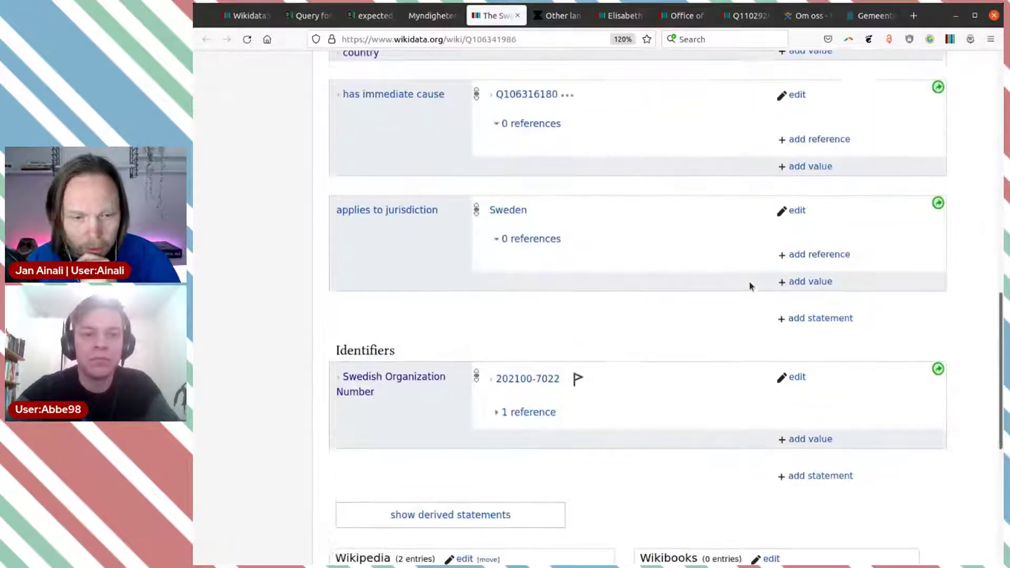
click(813, 331)
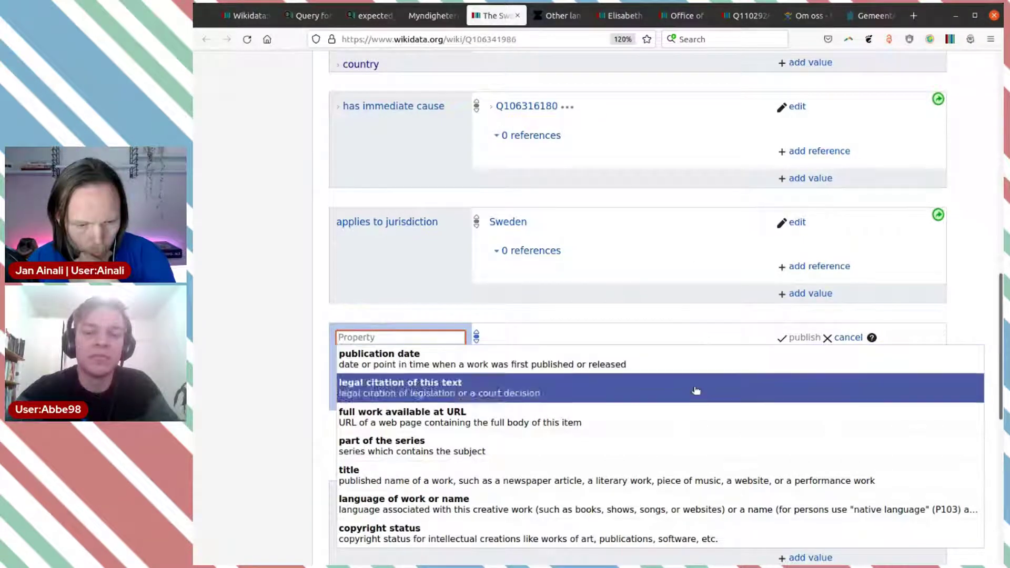
click(289, 302)
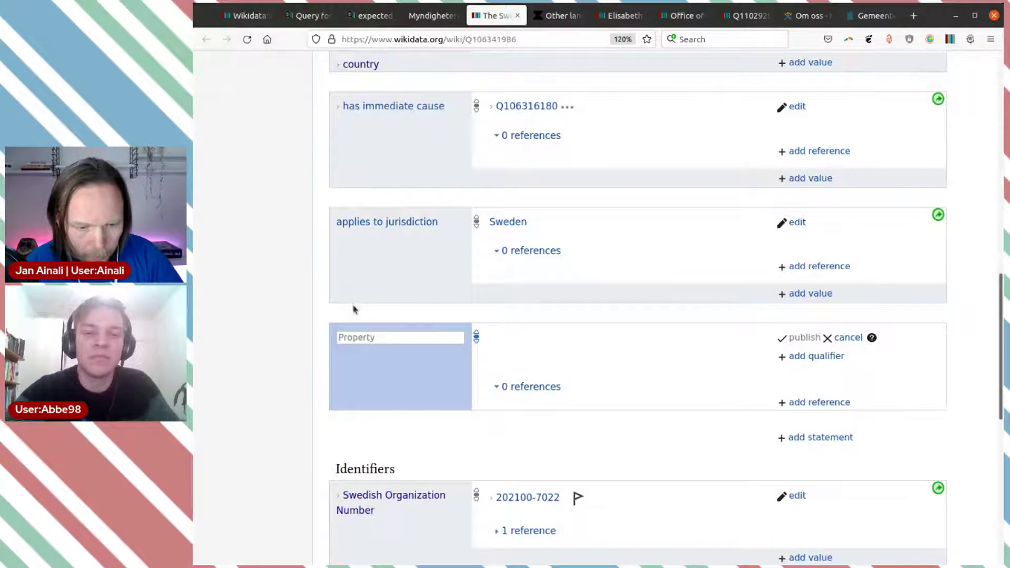
scroll(492, 324, up, 5)
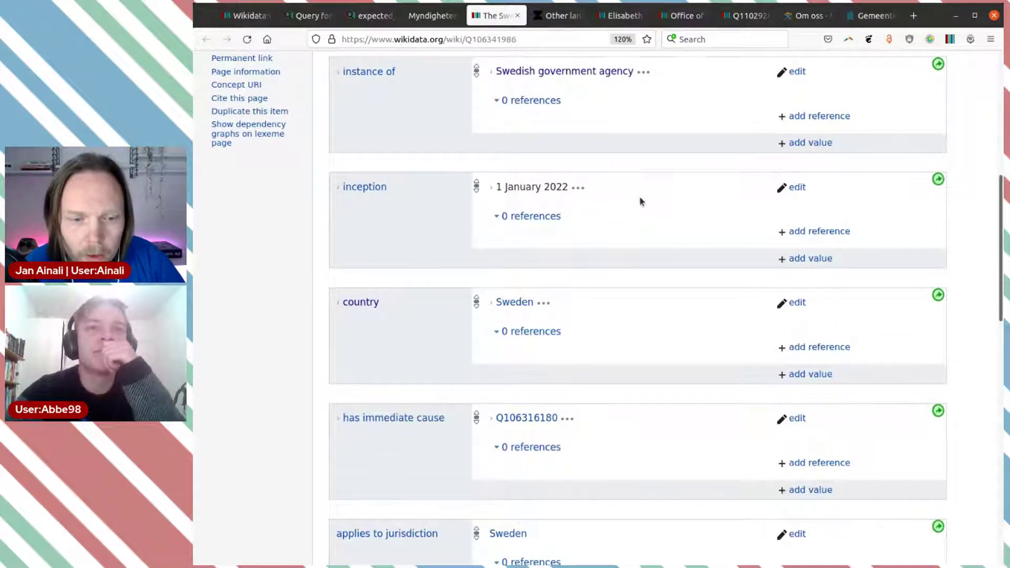
scroll(641, 202, up, 2)
scroll(640, 202, down, 1)
scroll(640, 202, down, 4)
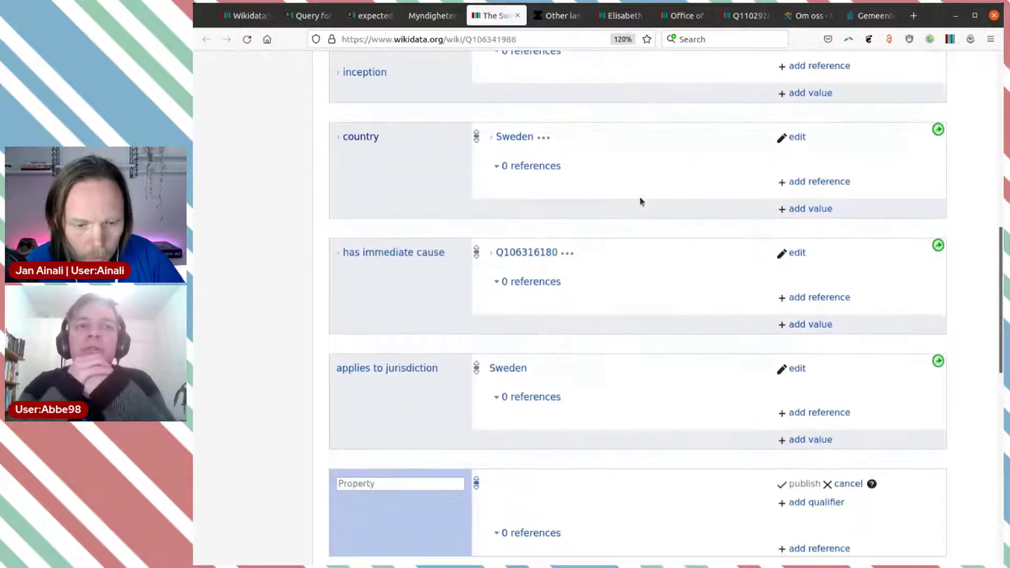
Examine the tasks and background sections of the institute's Swedish about page for the law that established the agency.
click(547, 17)
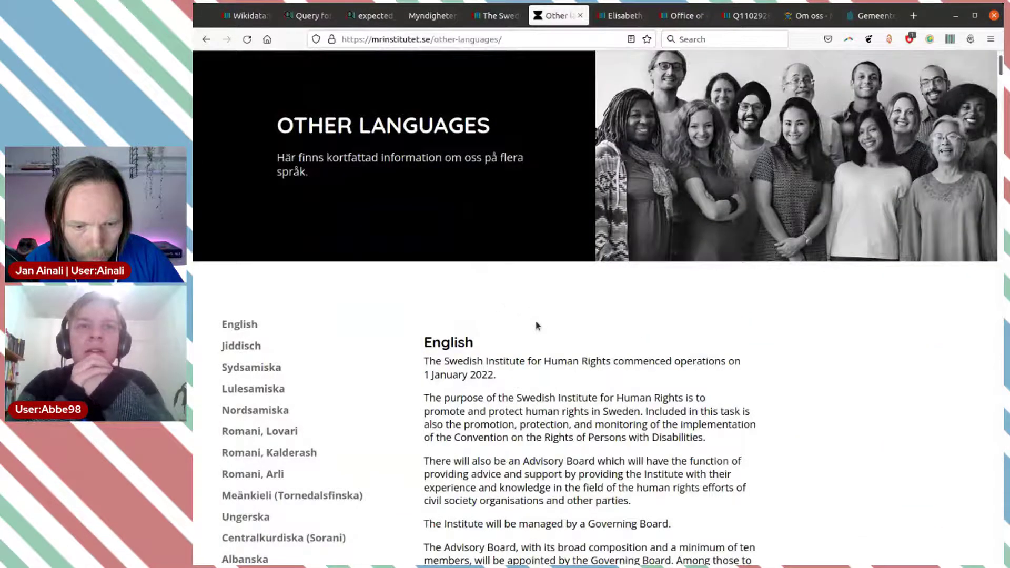
key(alt+Left)
scroll(716, 357, down, 3)
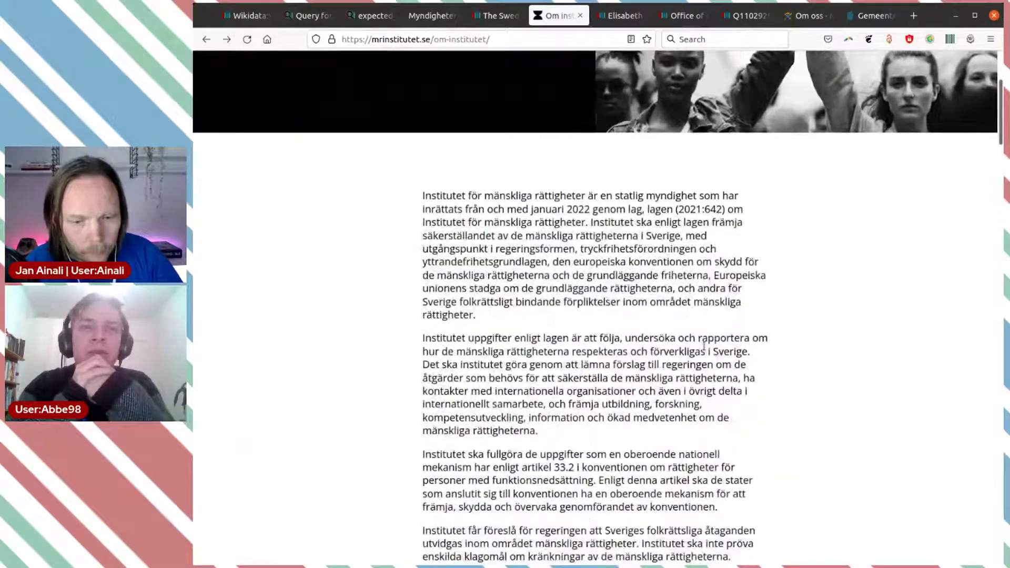
scroll(703, 345, down, 1)
scroll(704, 345, down, 1)
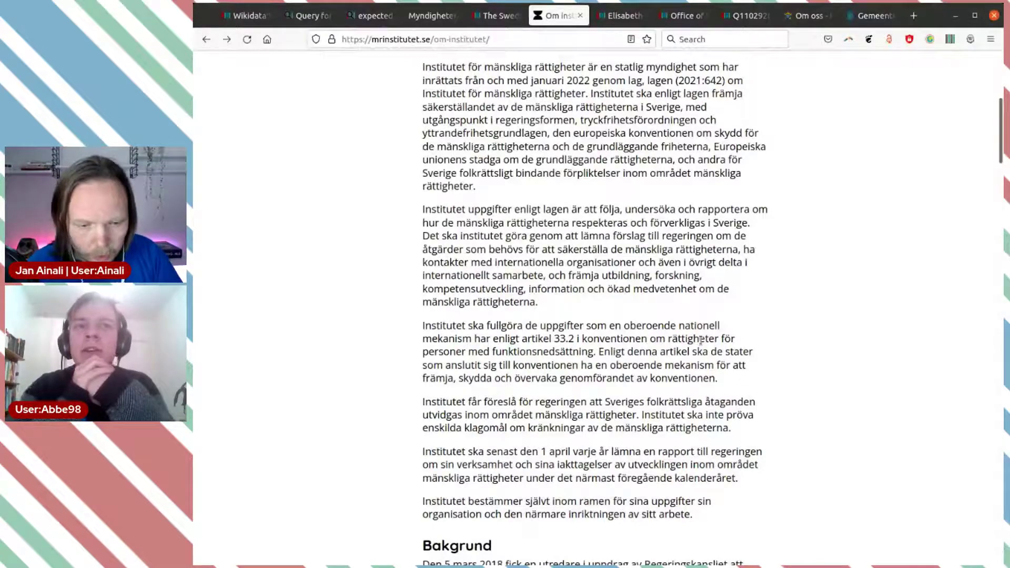
scroll(727, 286, down, 1)
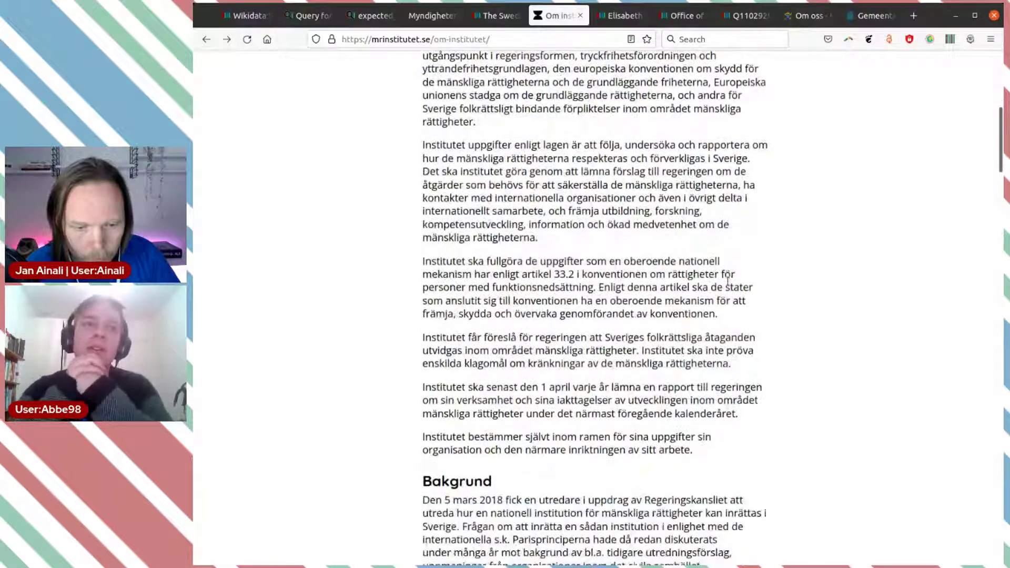
scroll(728, 286, up, 1)
scroll(730, 284, down, 5)
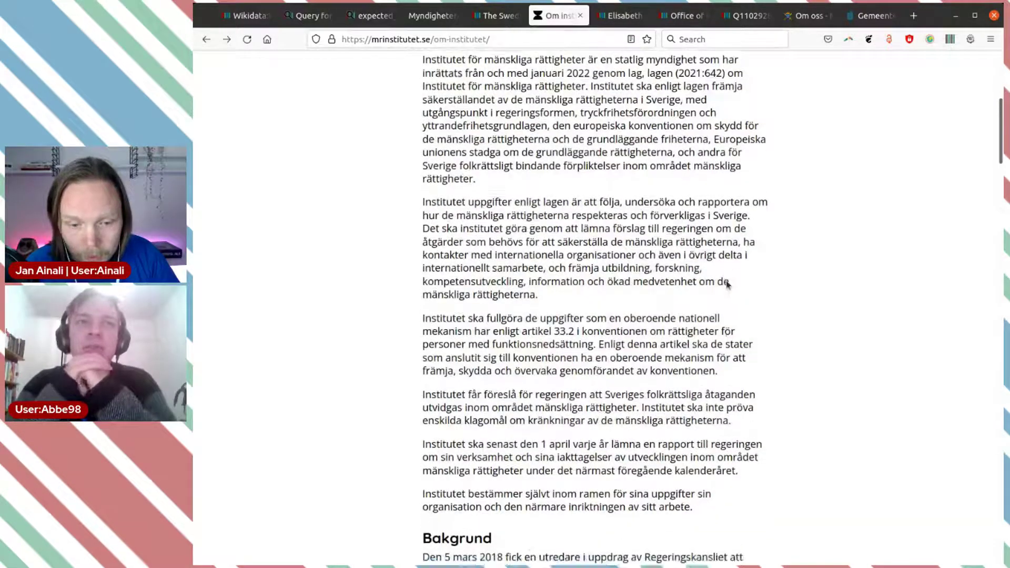
scroll(726, 281, down, 2)
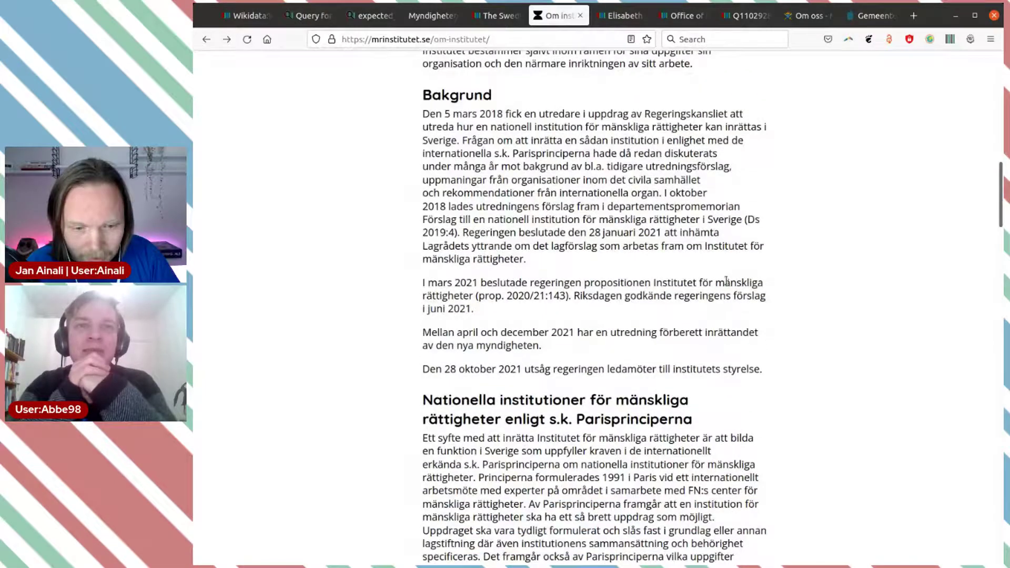
scroll(726, 281, down, 1)
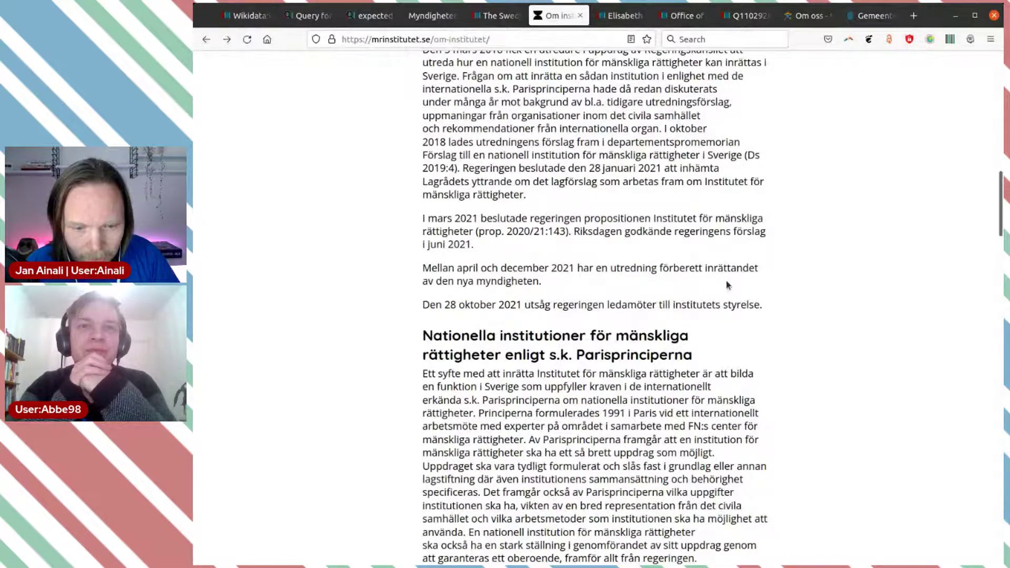
scroll(728, 285, up, 2)
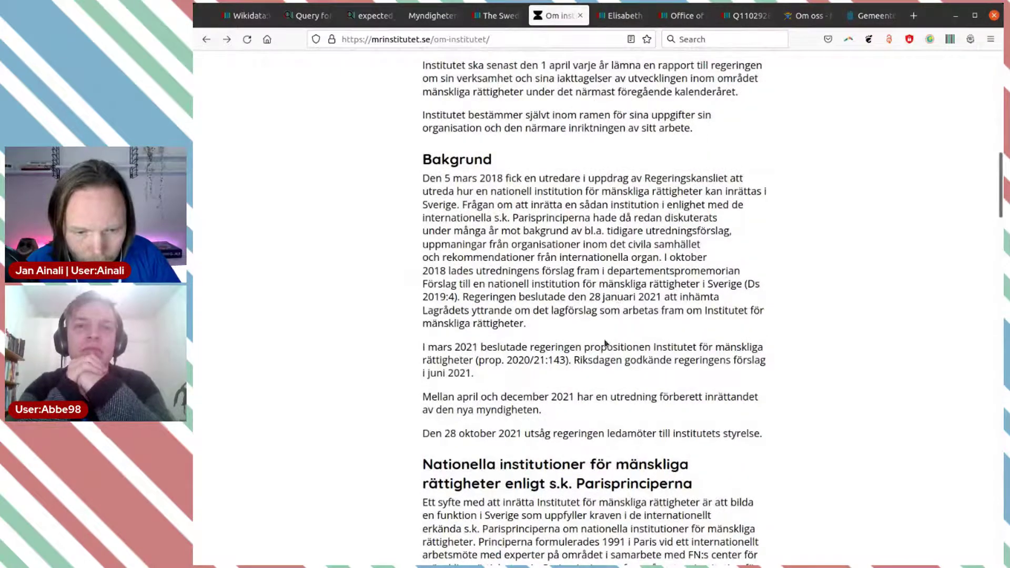
scroll(620, 330, up, 3)
scroll(622, 321, up, 6)
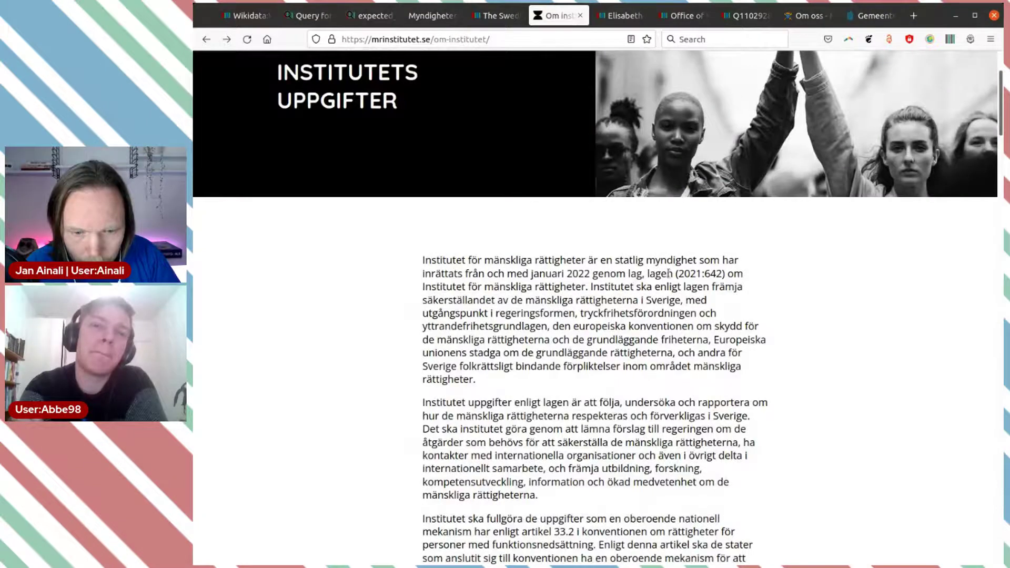
Copy the law title "lagen (2021:642) om Institutet för mänskliga rättigheter" and return to the blank property of the institute's new Wikidata statement.
drag(649, 276, 584, 284)
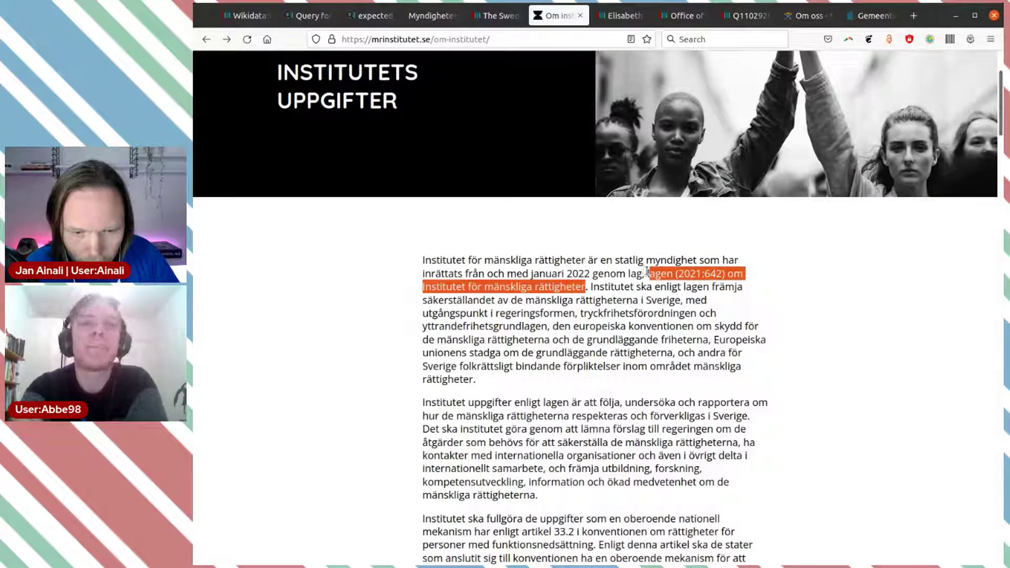
drag(647, 275, 586, 281)
key(ctrl+c)
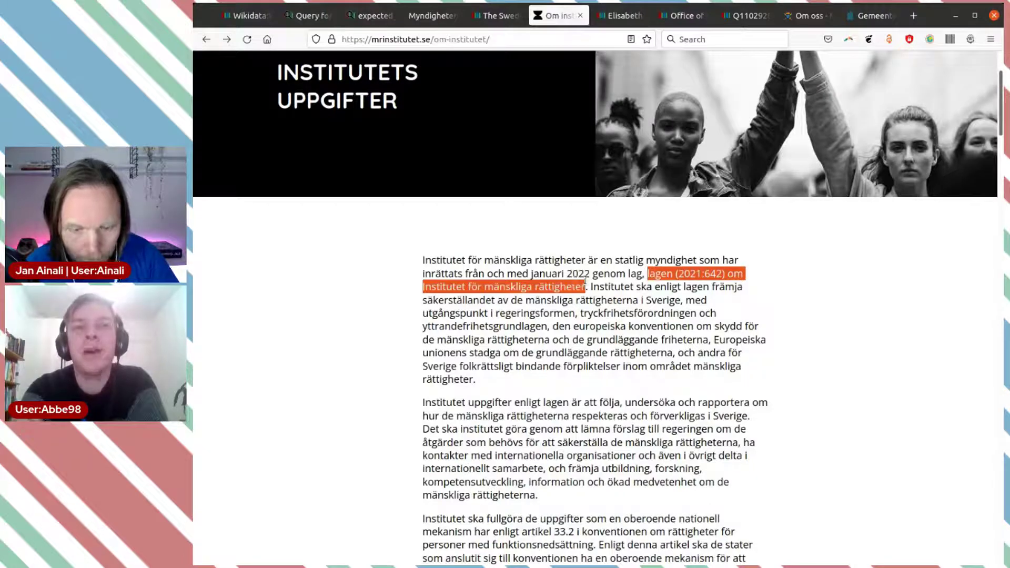
click(482, 19)
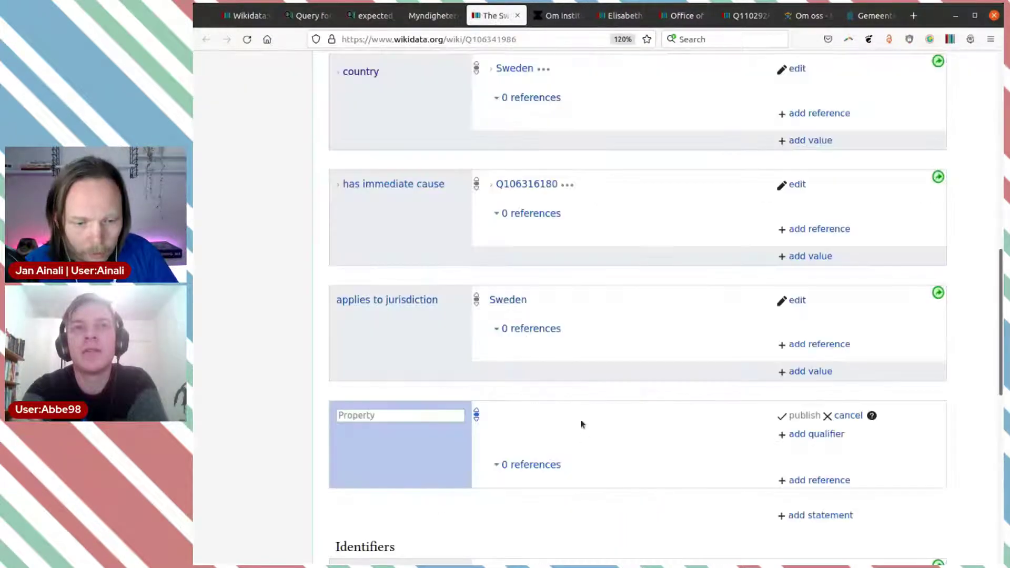
click(425, 418)
text(leg)
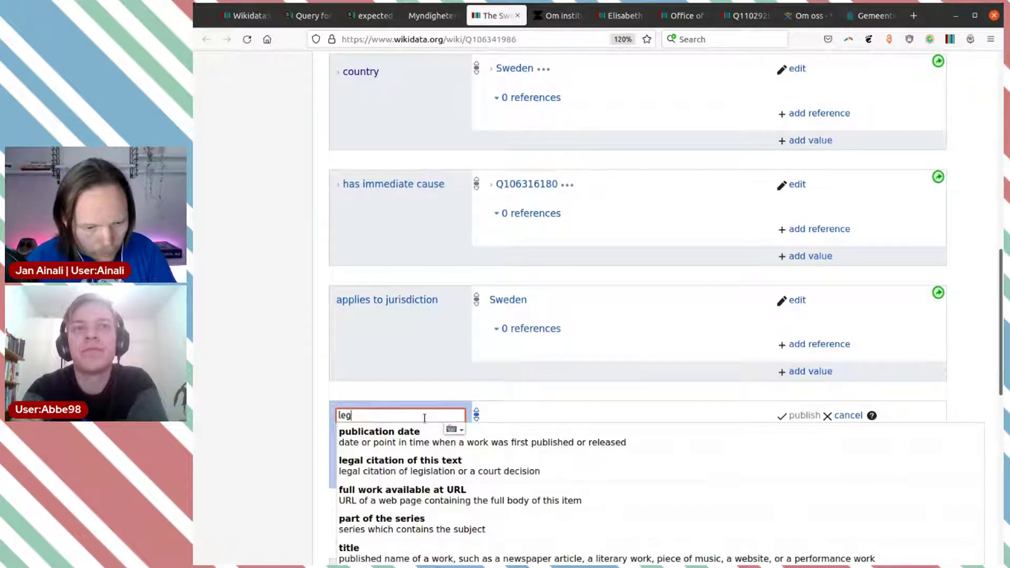
scroll(428, 349, down, 2)
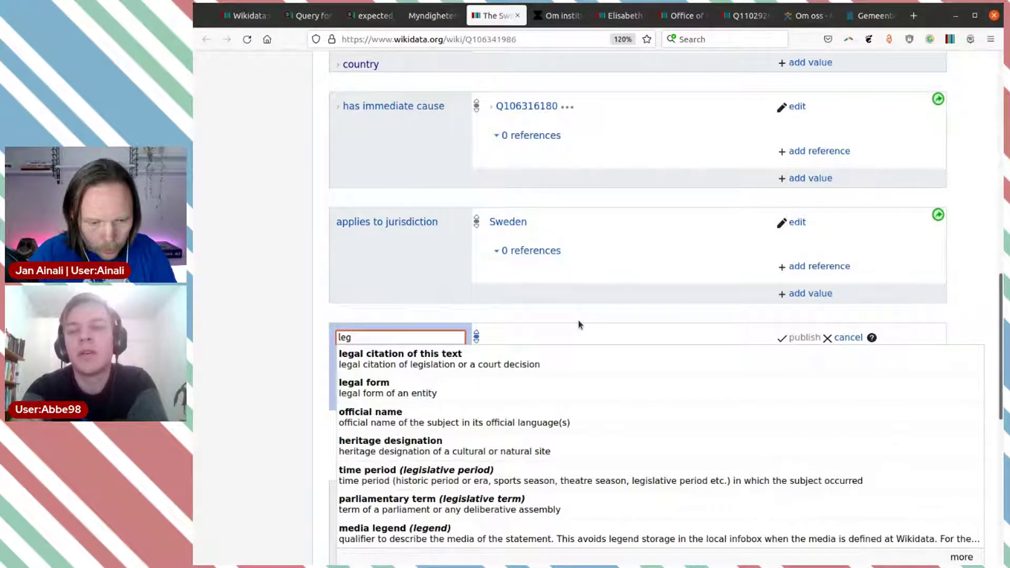
key(BackSpace)
key(BackSpace)
key(BackSpace)
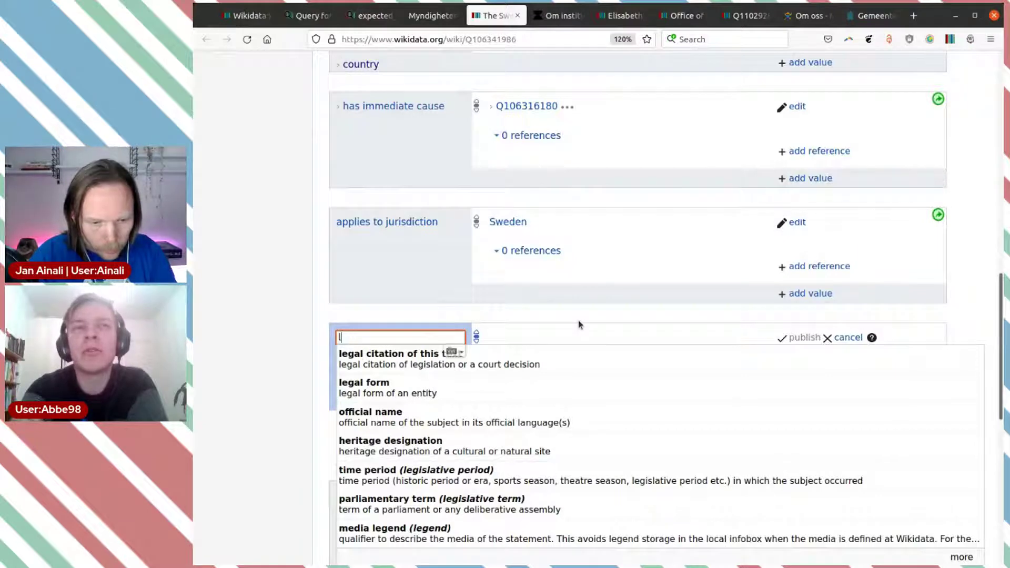
Set the new statement's property to "main regulatory text", try the copied law title as its value, and copy that title again.
text(mai)
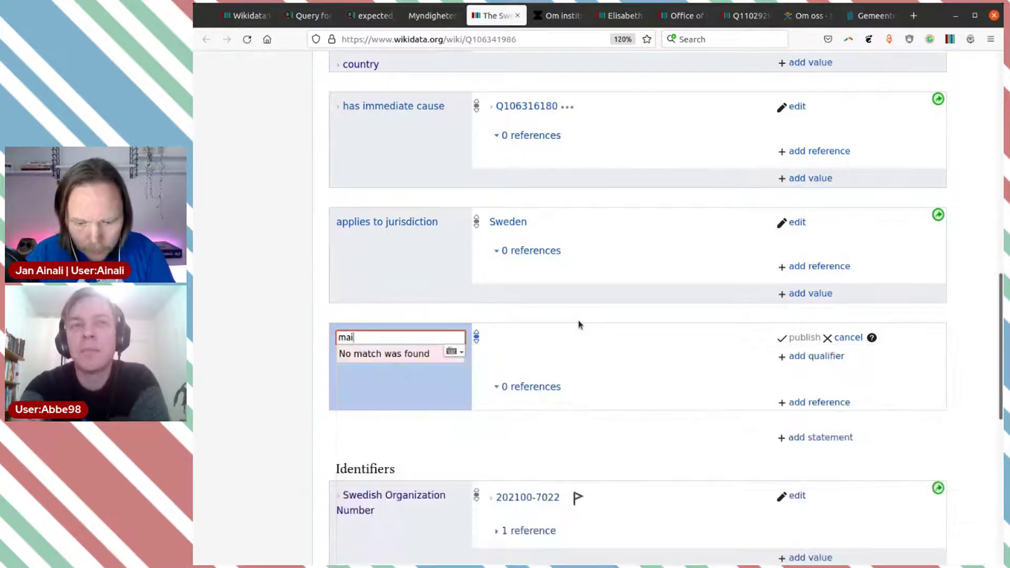
key(BackSpace)
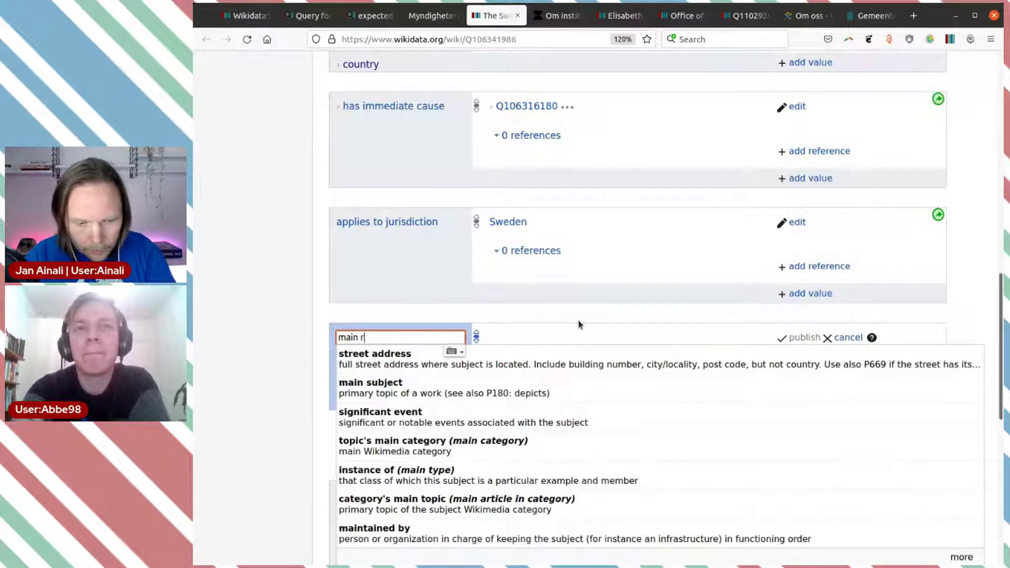
text(n re)
click(521, 358)
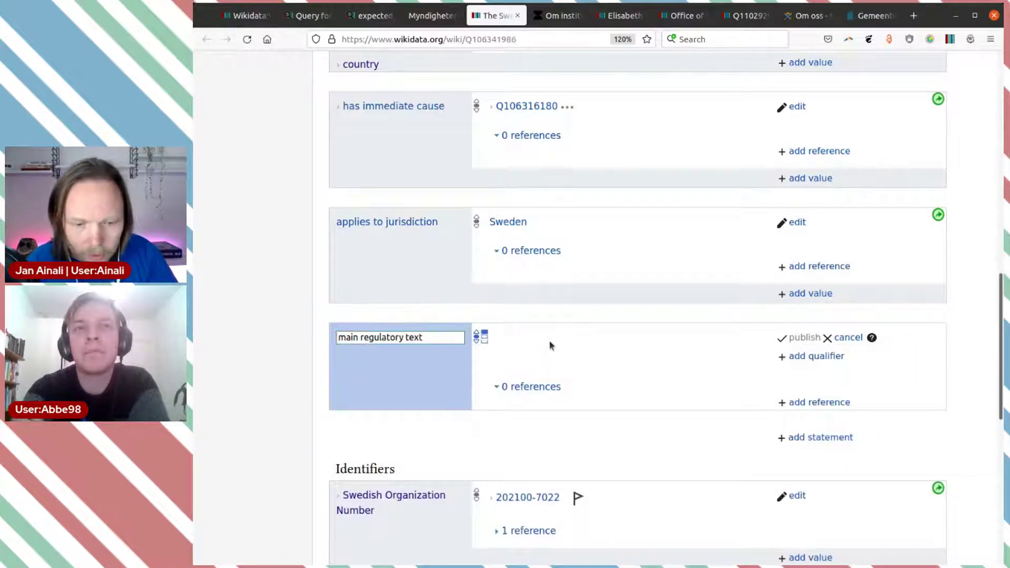
key(ctrl+v)
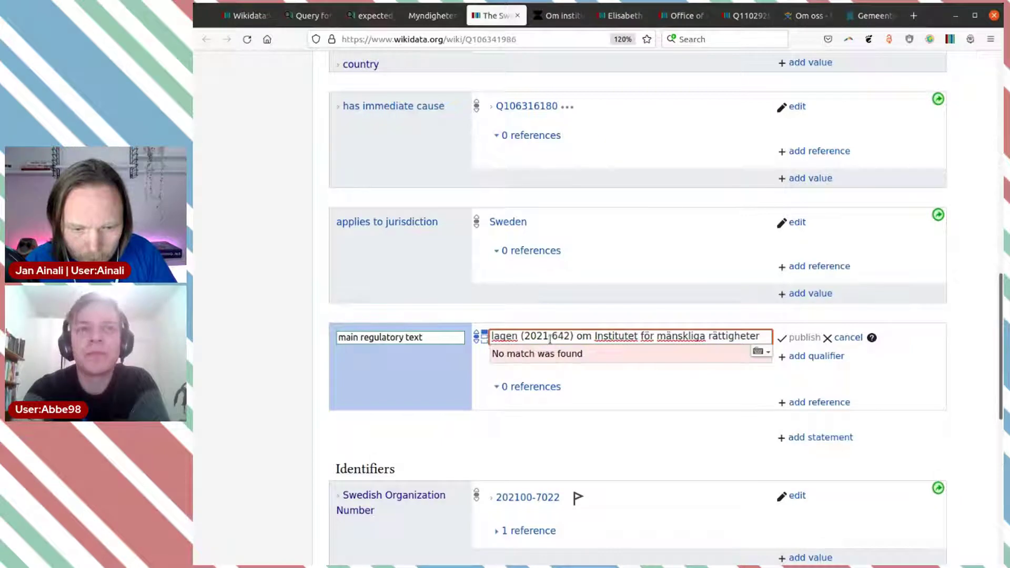
key(ctrl+a)
key(ctrl+c)
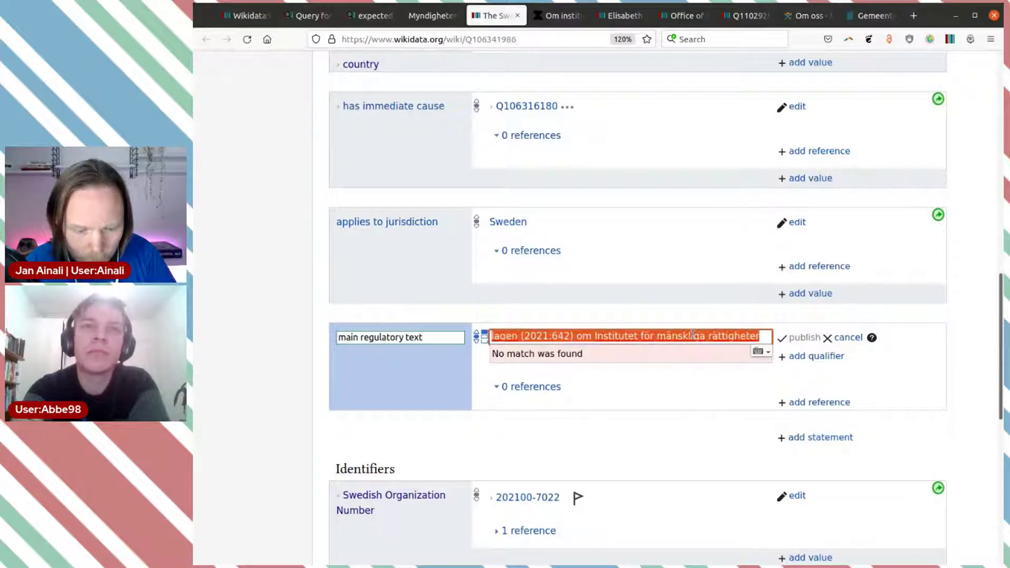
Search all Wikidata pages for "lagen (2021:642) om Institutet för mänskliga rättigheter", using the tab with the board chair's item.
click(431, 16)
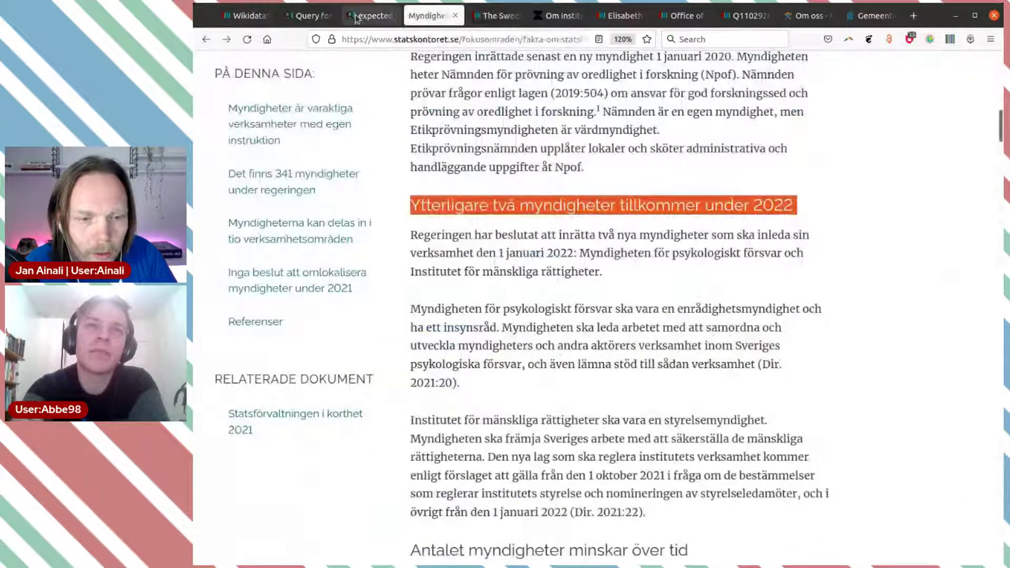
click(371, 15)
click(495, 16)
scroll(803, 140, up, 15)
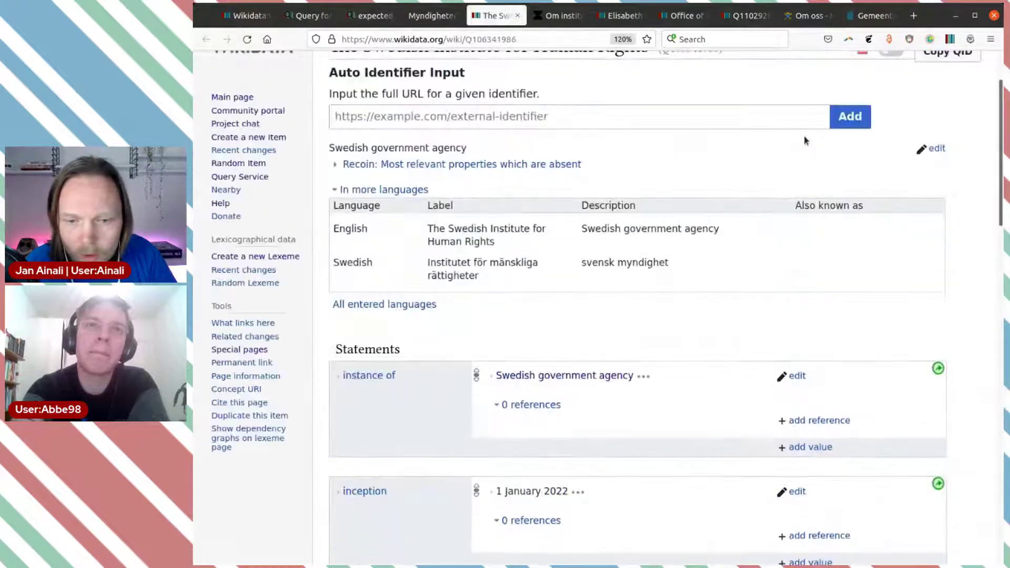
click(610, 24)
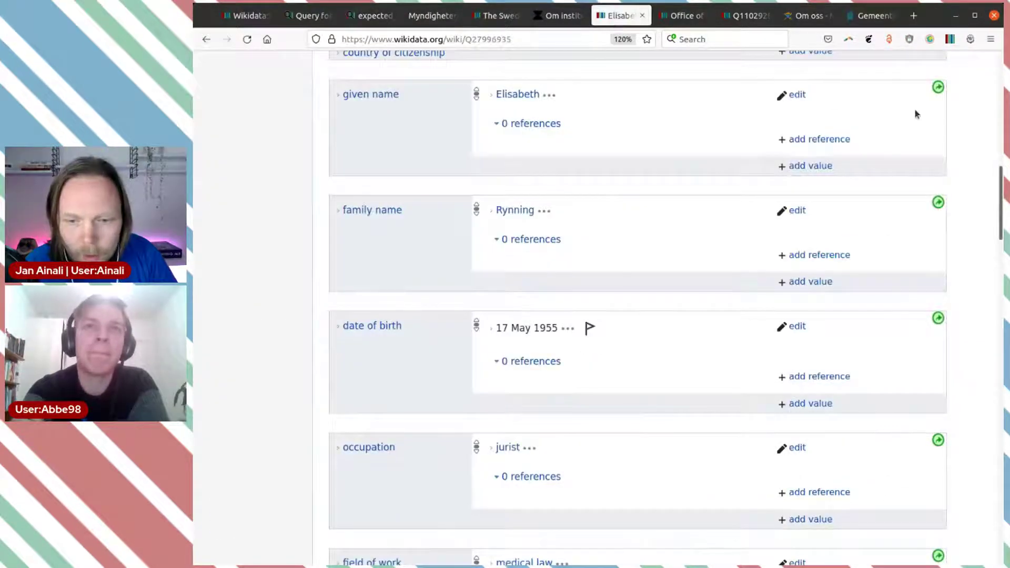
scroll(915, 112, up, 10)
click(864, 91)
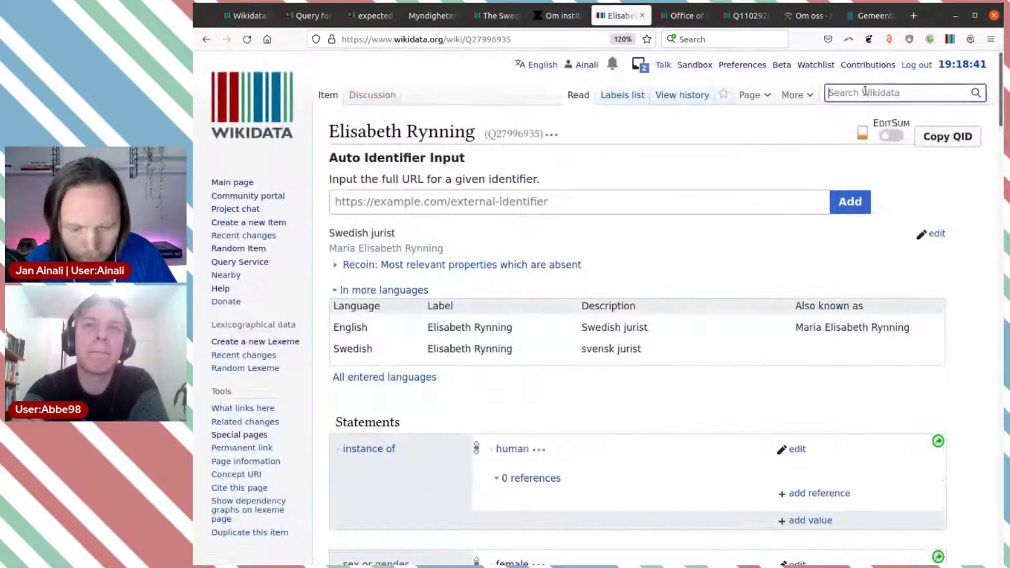
key(ctrl+v)
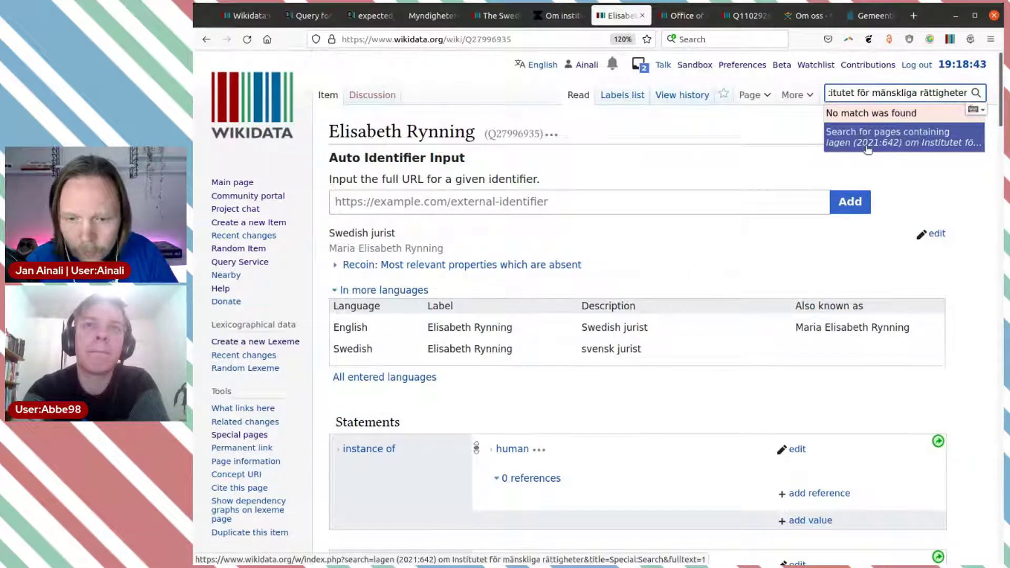
click(858, 136)
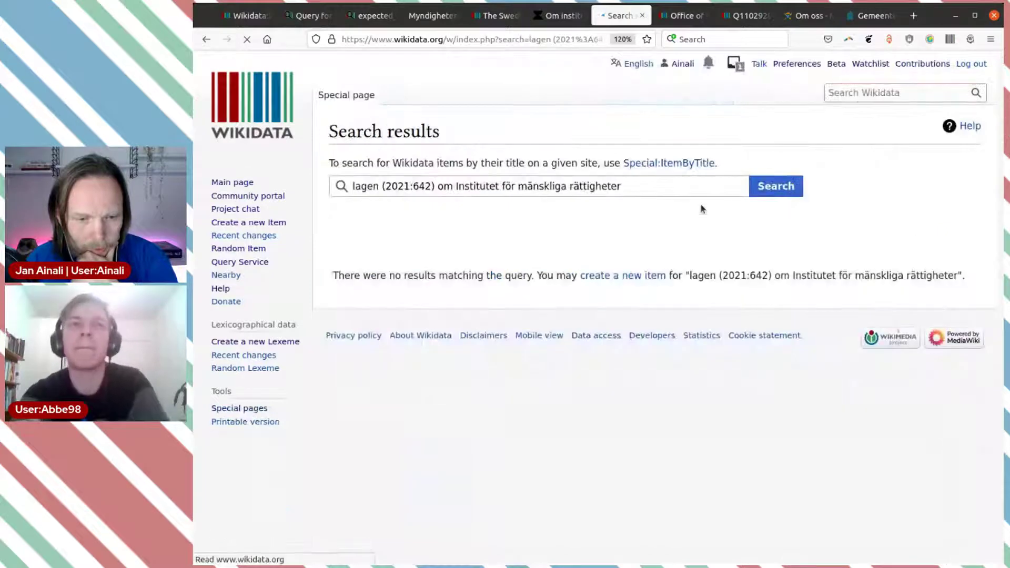
Change the search query to "lag (2021:642) om Institutet för mänskliga rättigheter" and run the search again.
click(379, 189)
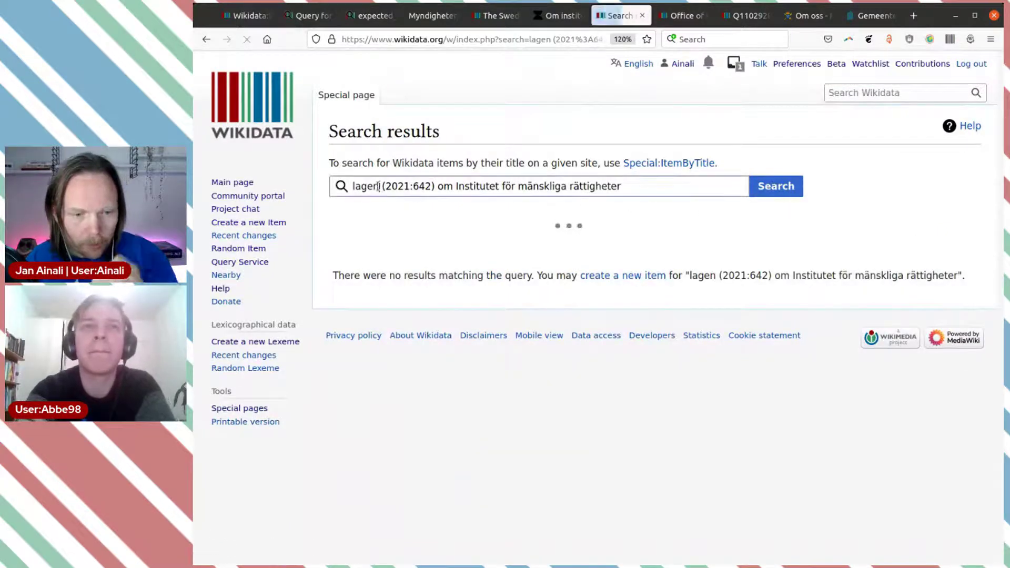
key(BackSpace)
key(BackSpace)
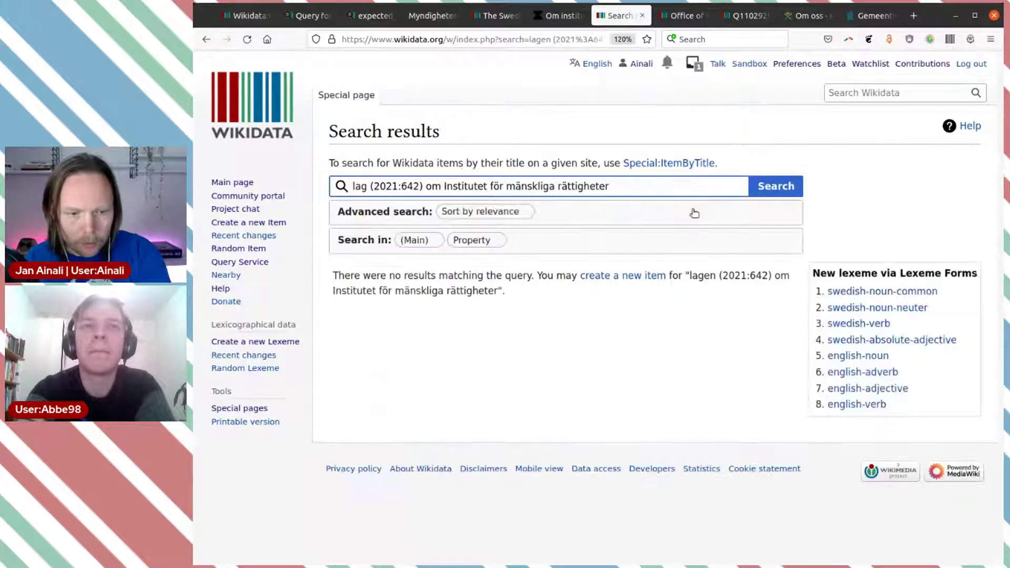
click(784, 192)
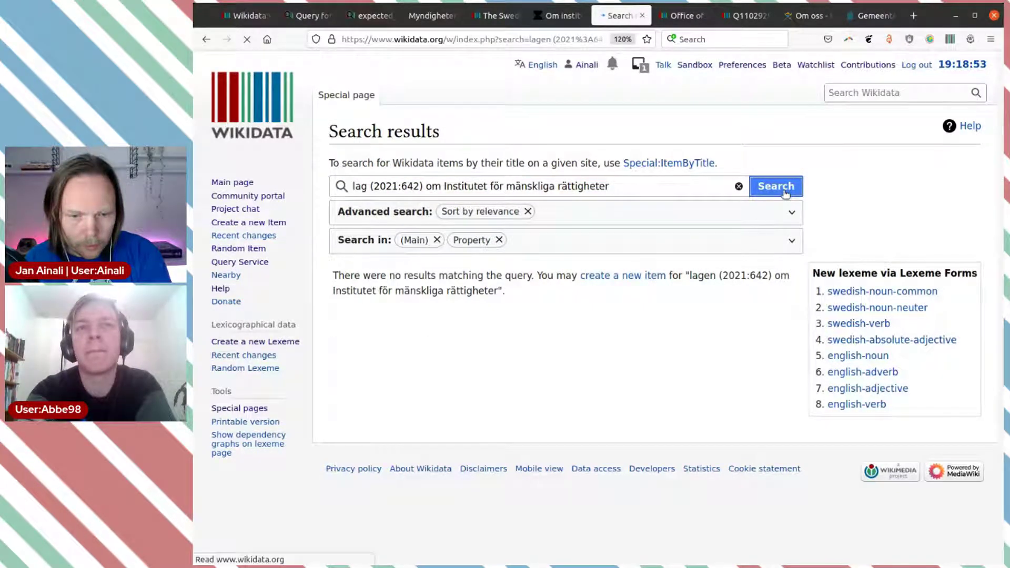
click(776, 193)
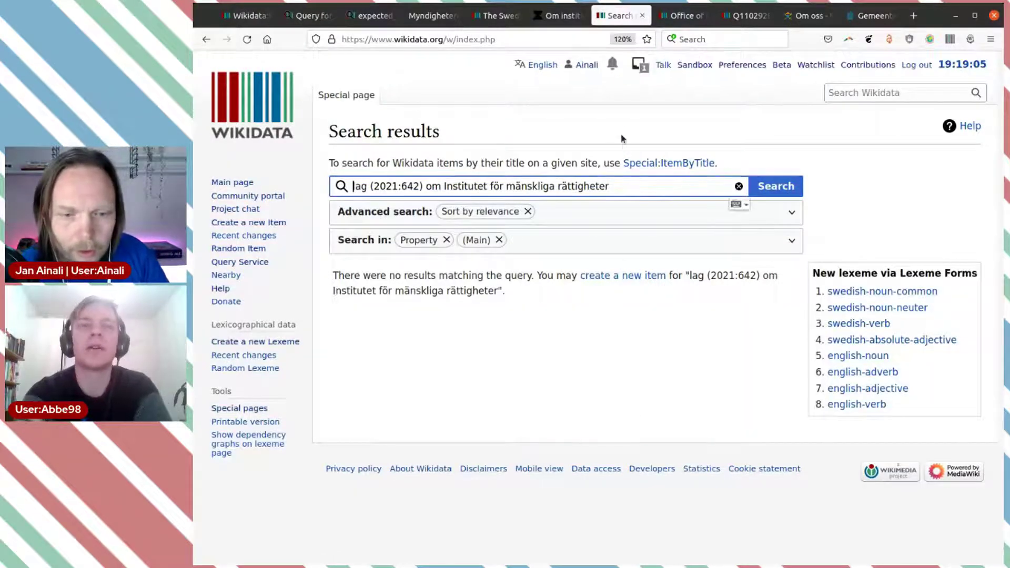
Find the leadership section on the institute's about page, select the board chair's name, and return to the Wikidata search results.
click(486, 17)
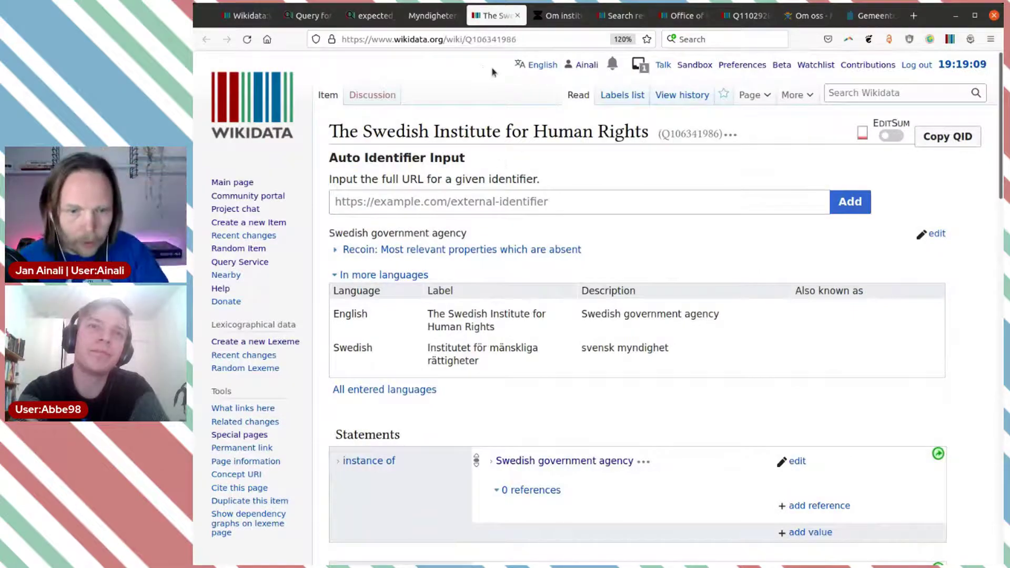
click(541, 17)
scroll(606, 320, down, 15)
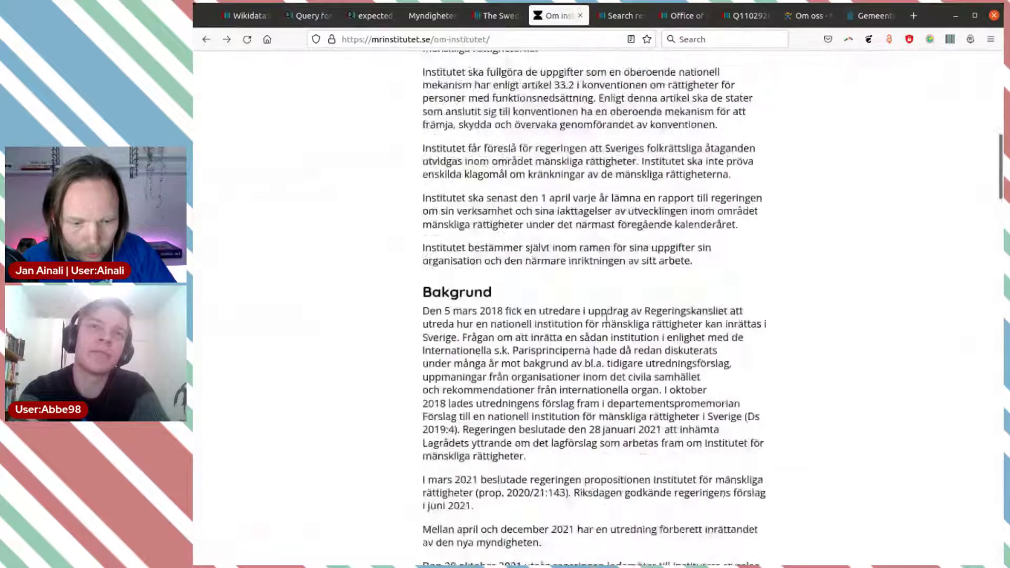
scroll(607, 321, down, 3)
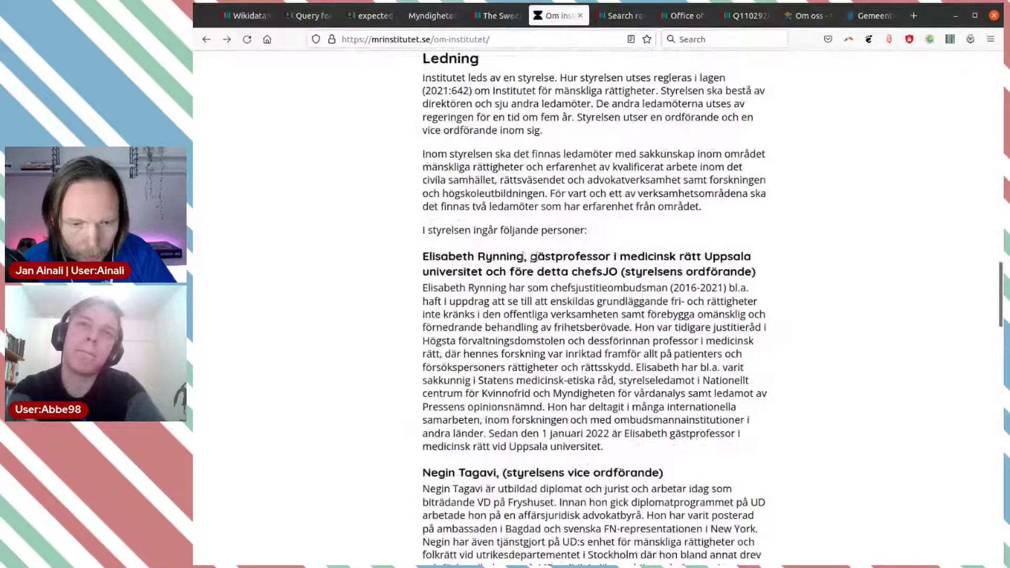
drag(523, 256, 421, 257)
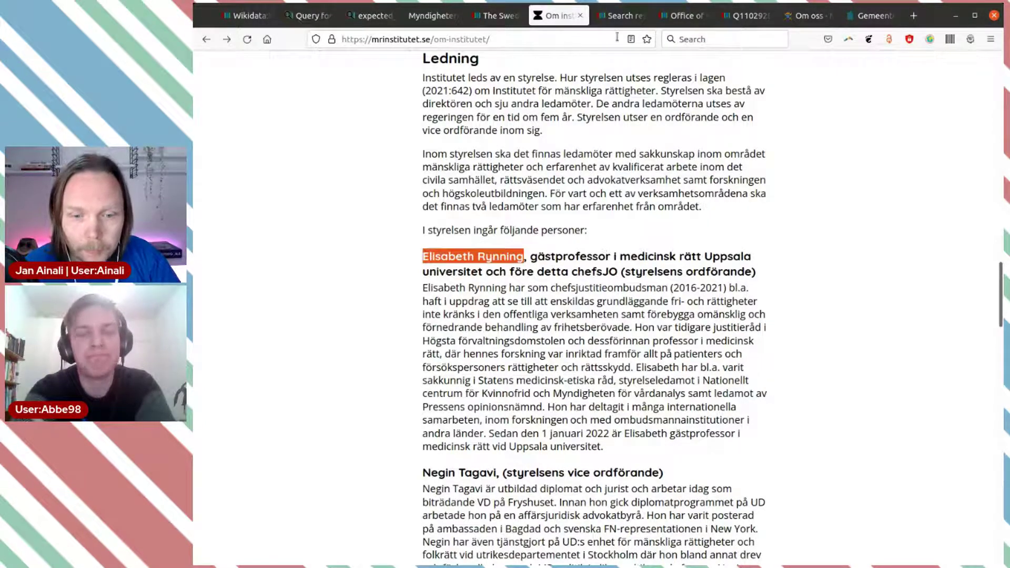
click(621, 16)
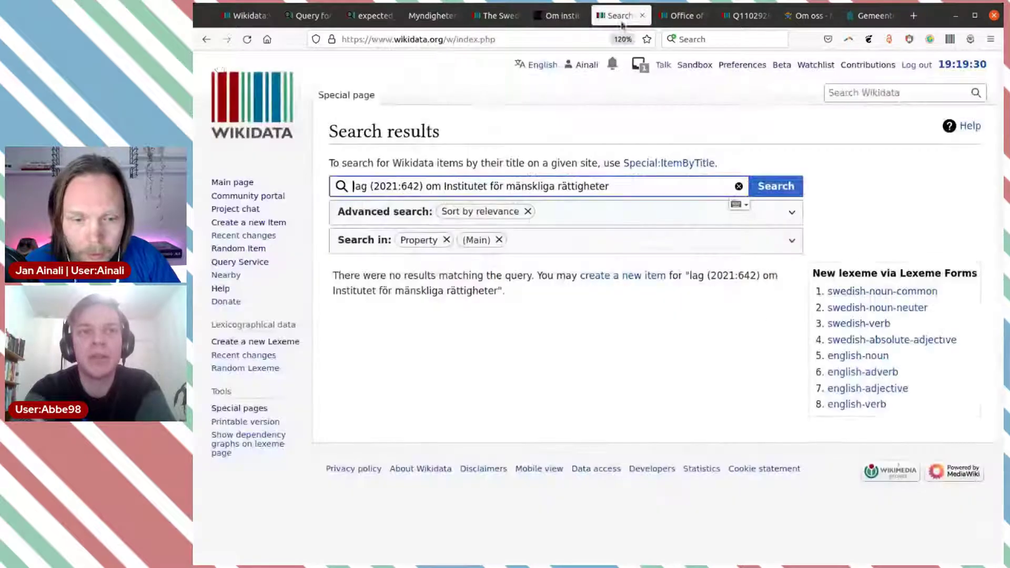
Discard the unpublished "main regulatory text" statement on the Swedish Institute for Human Rights item.
click(207, 41)
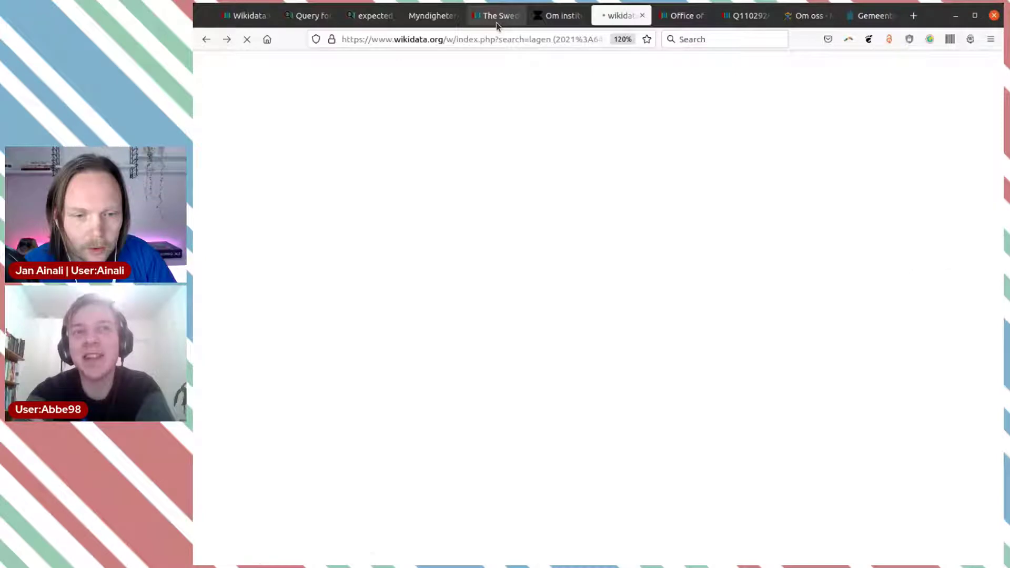
click(496, 15)
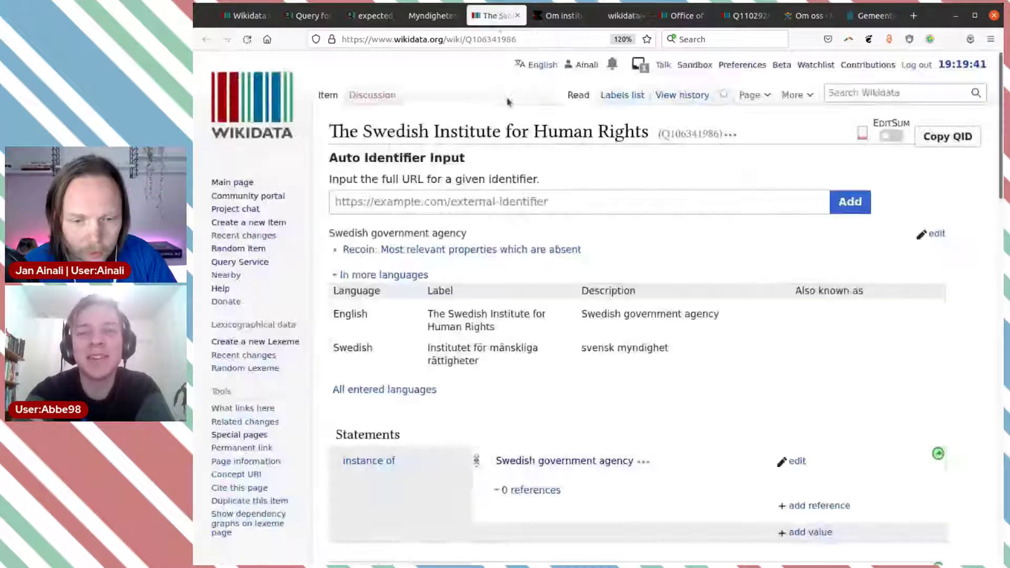
scroll(631, 377, down, 5)
scroll(631, 377, down, 10)
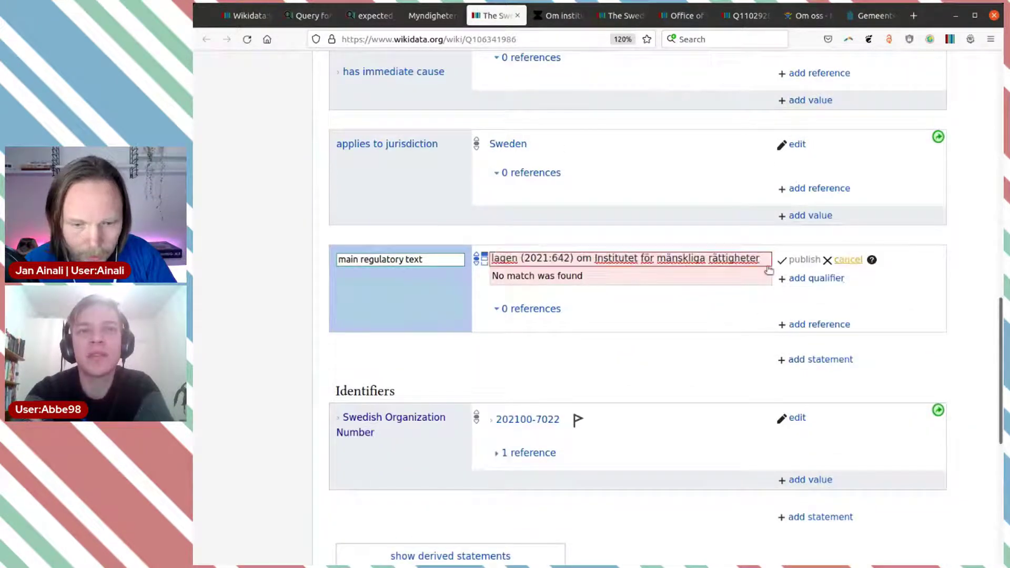
click(825, 260)
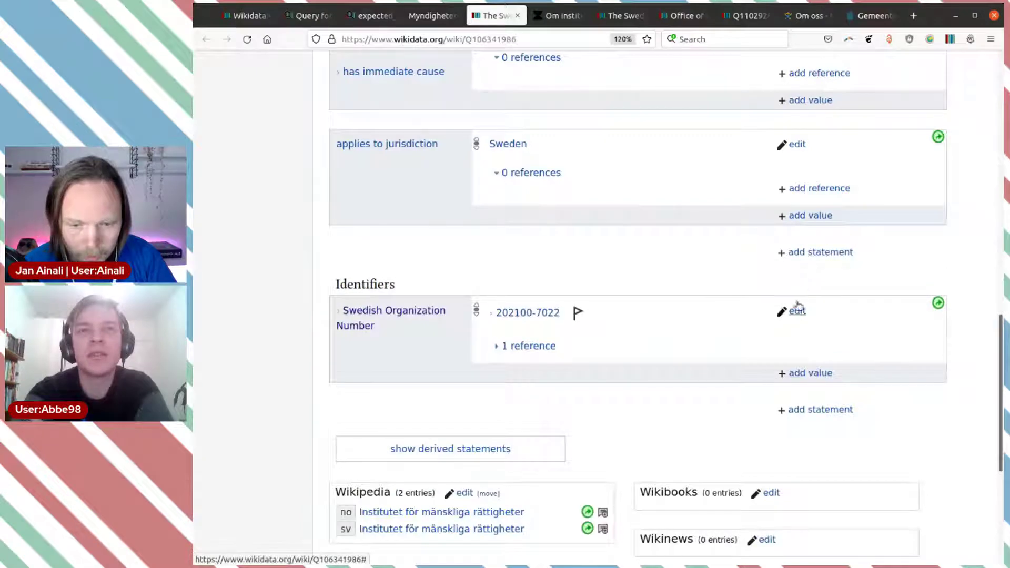
Add a "field of work" statement with the value "human rights" to the institute's item and publish it.
click(805, 253)
text(f)
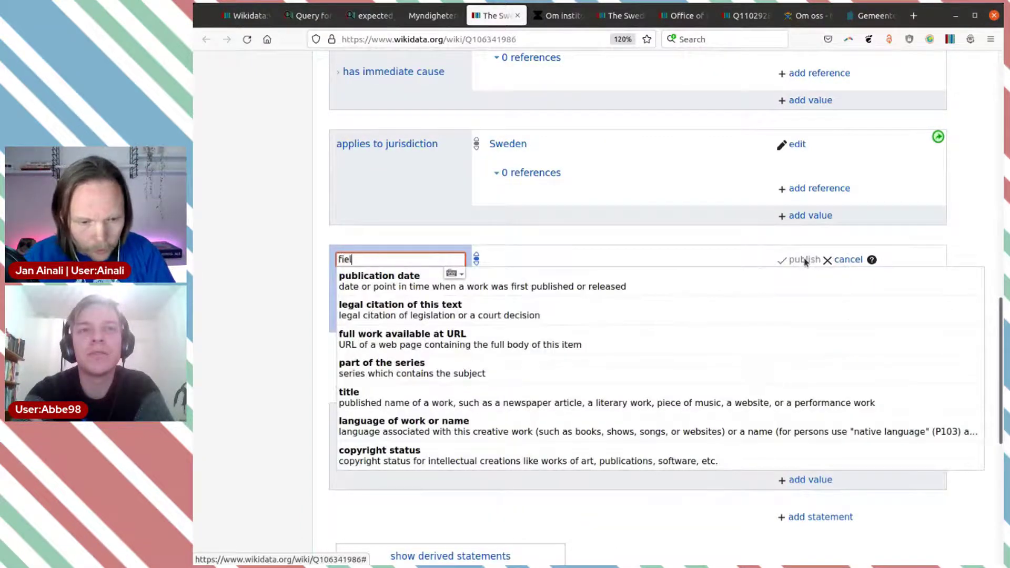
text(iel)
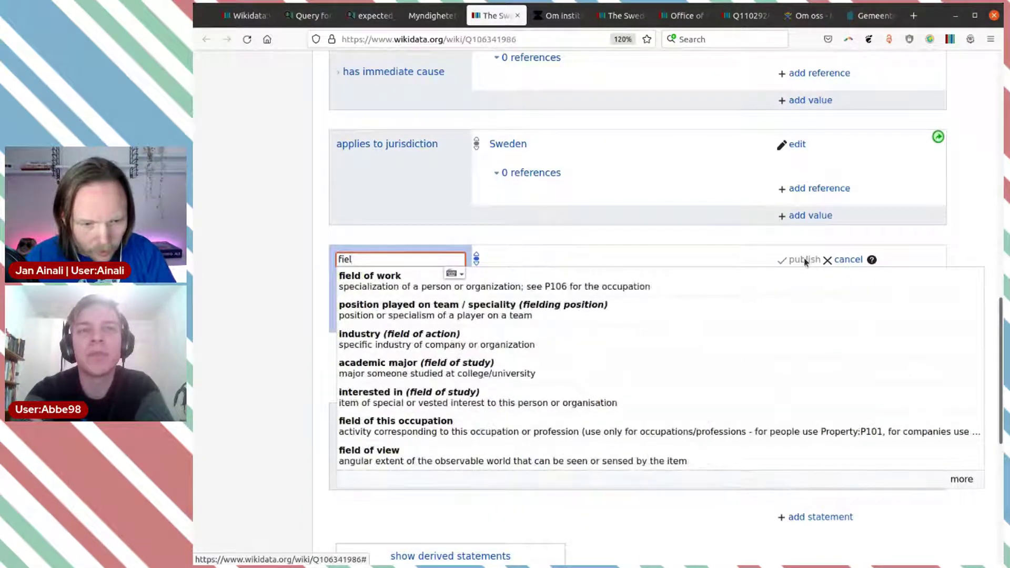
click(639, 285)
text(hu)
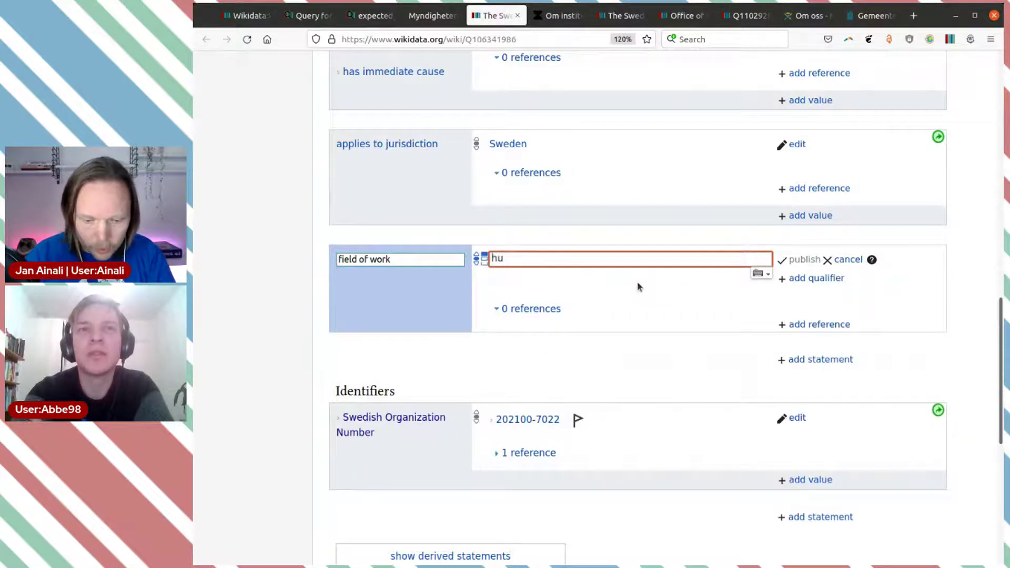
text(man righ)
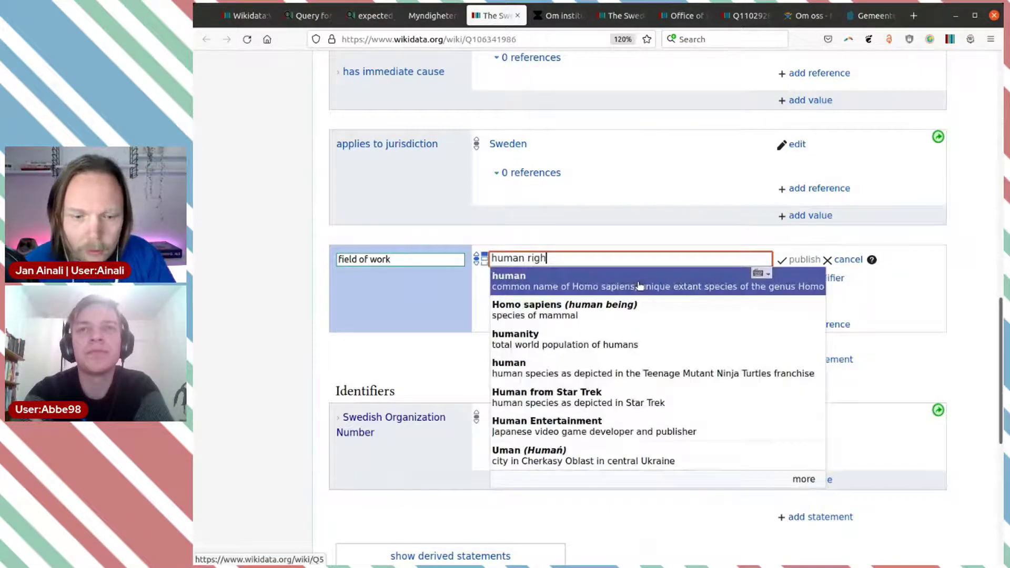
click(603, 286)
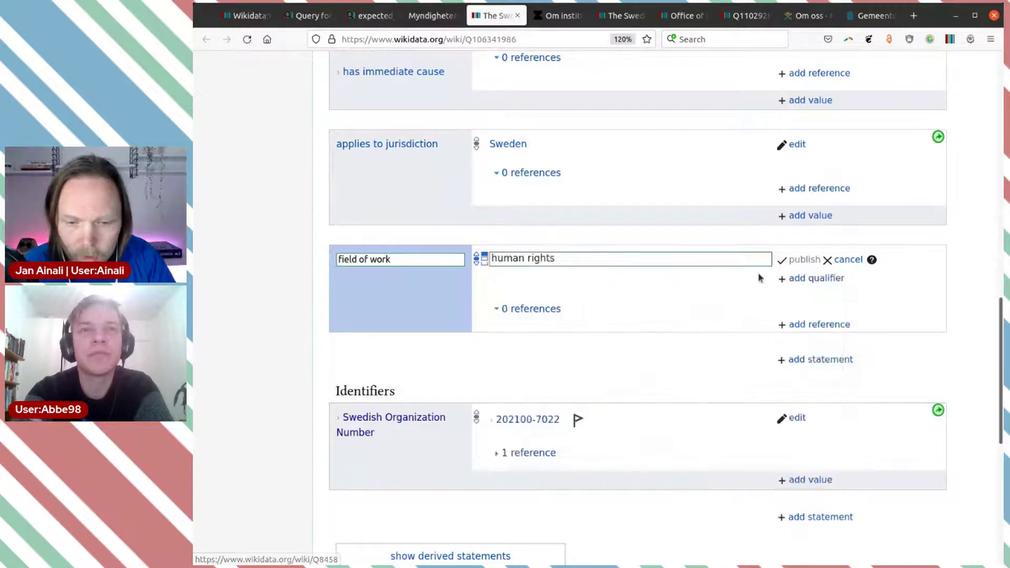
click(795, 259)
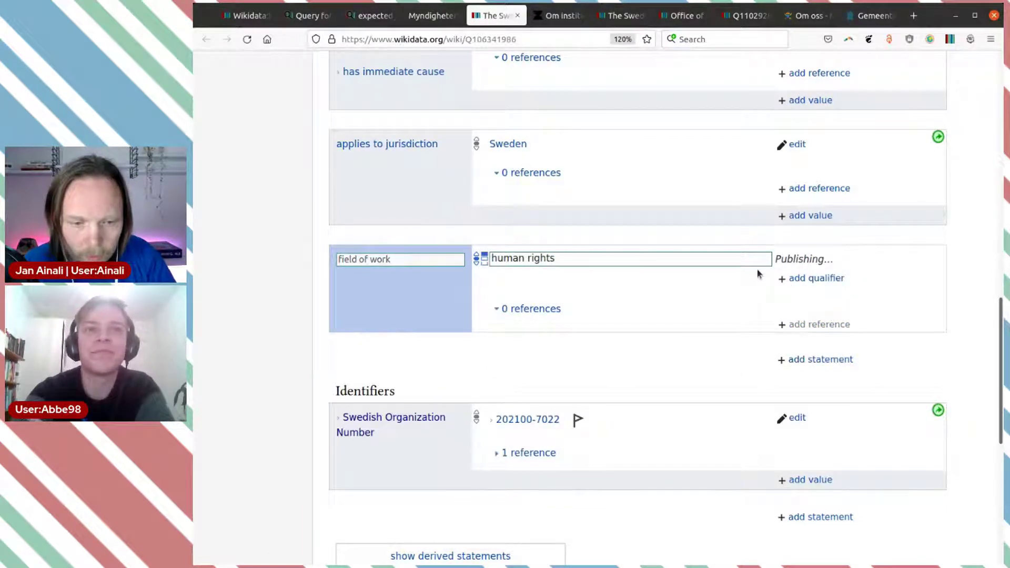
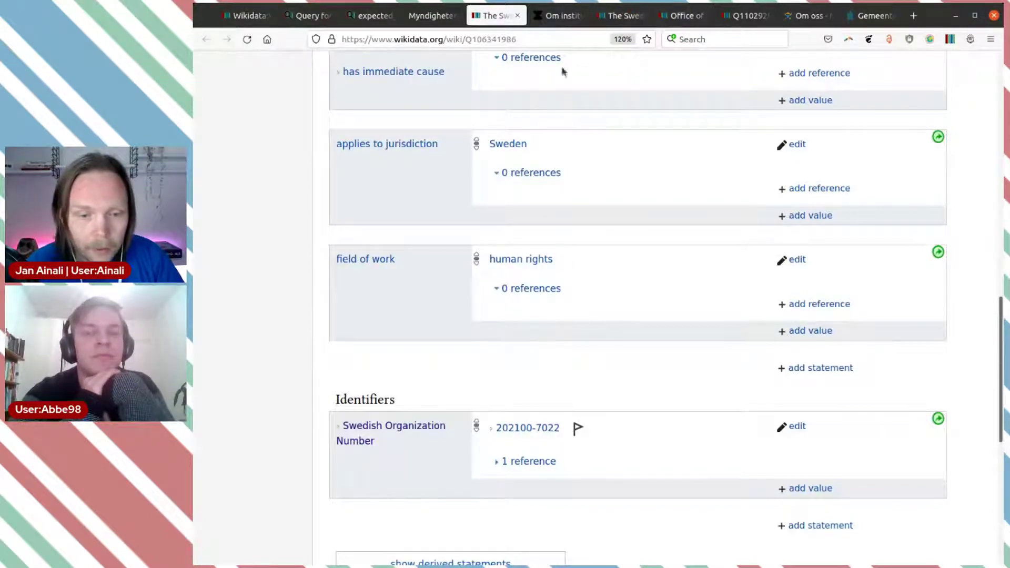
Start creating a new Wikidata item from the spare tab showing the institute's item, with Swedish (sv) as its language.
click(623, 15)
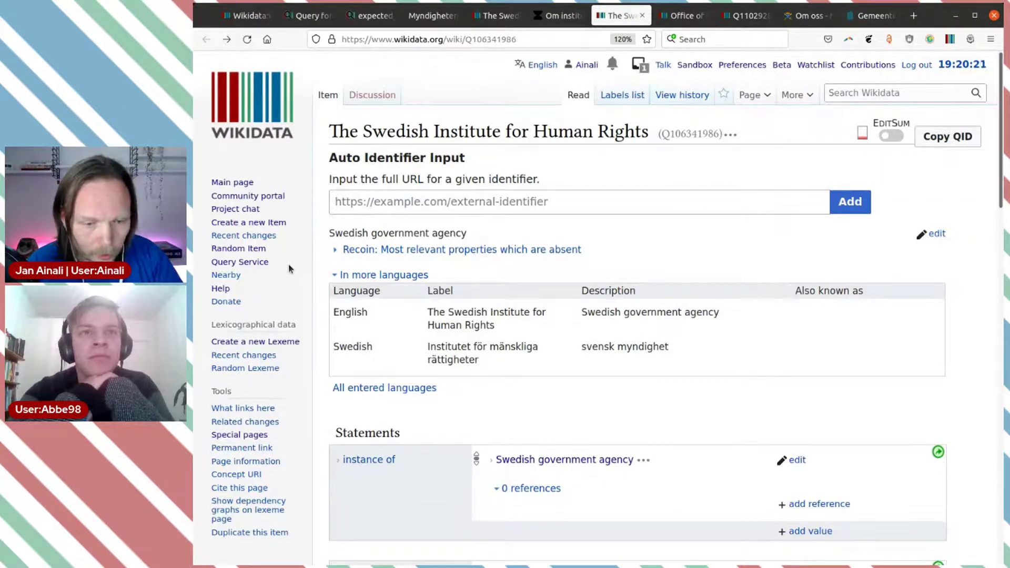
click(270, 225)
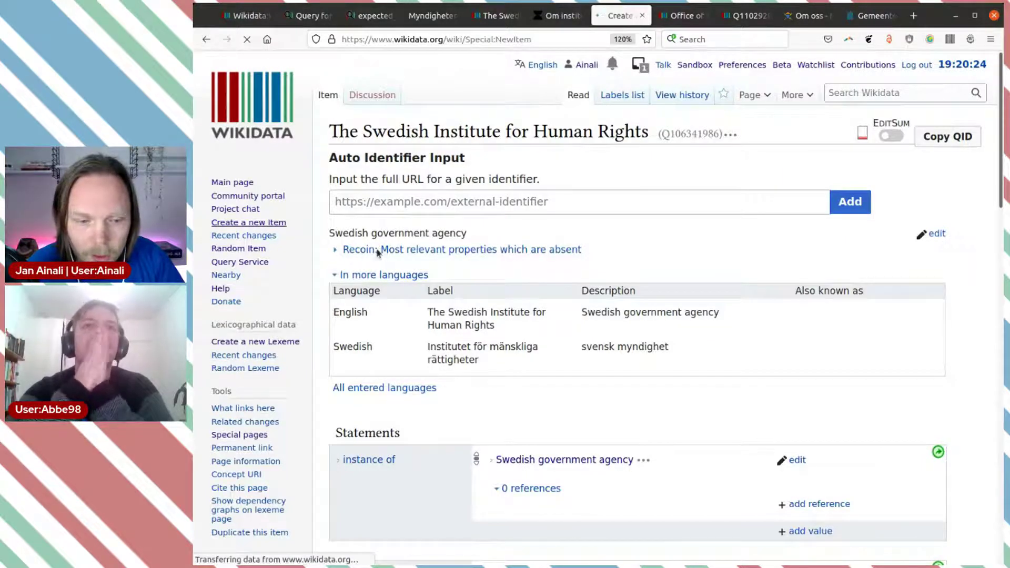
scroll(482, 312, down, 1)
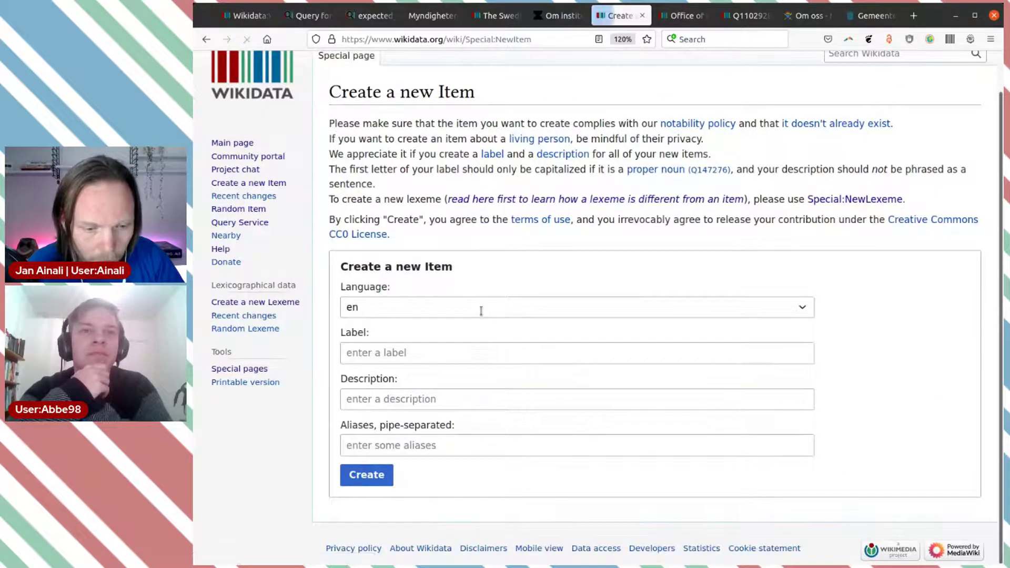
click(483, 310)
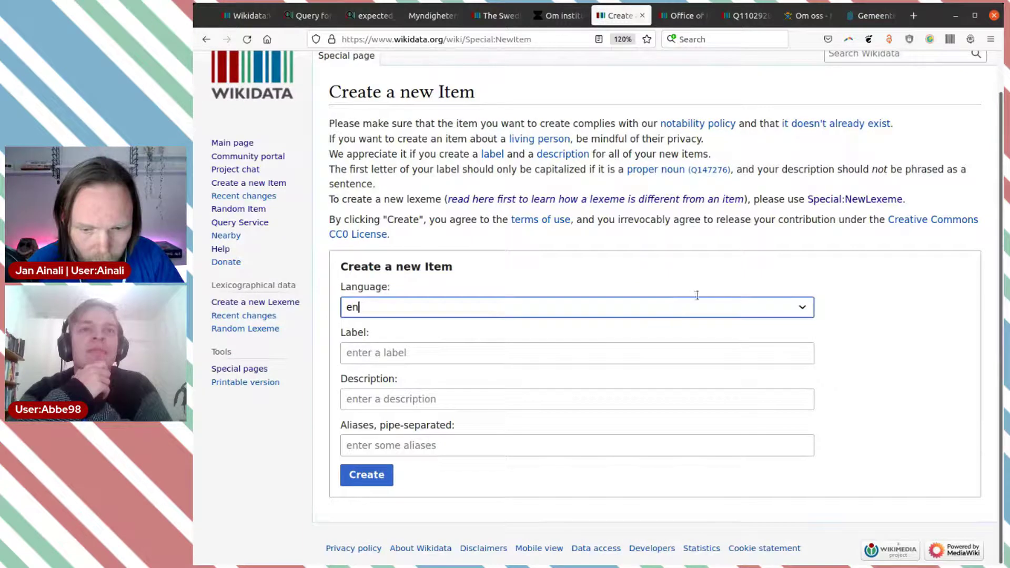
click(804, 306)
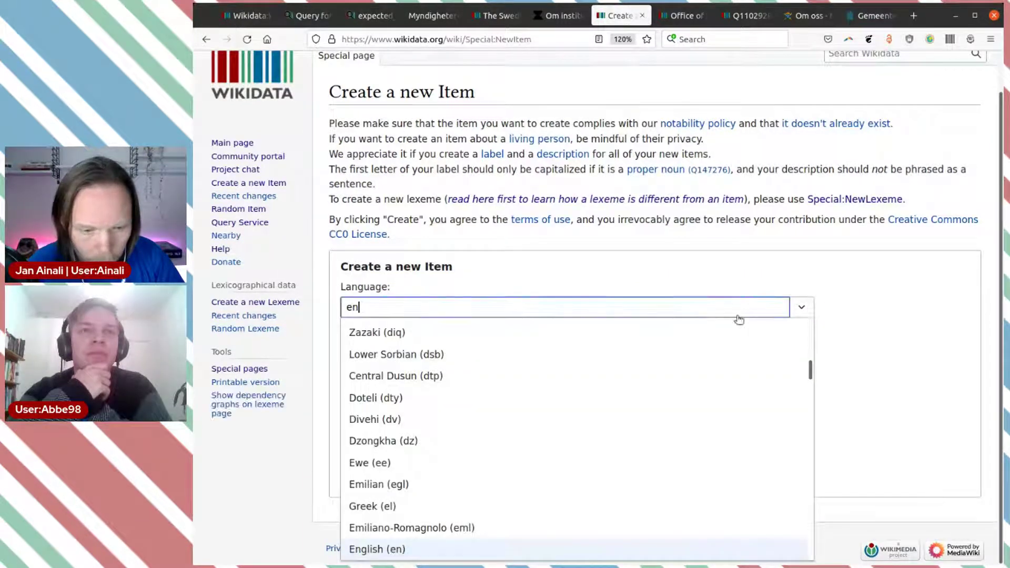
text(sv)
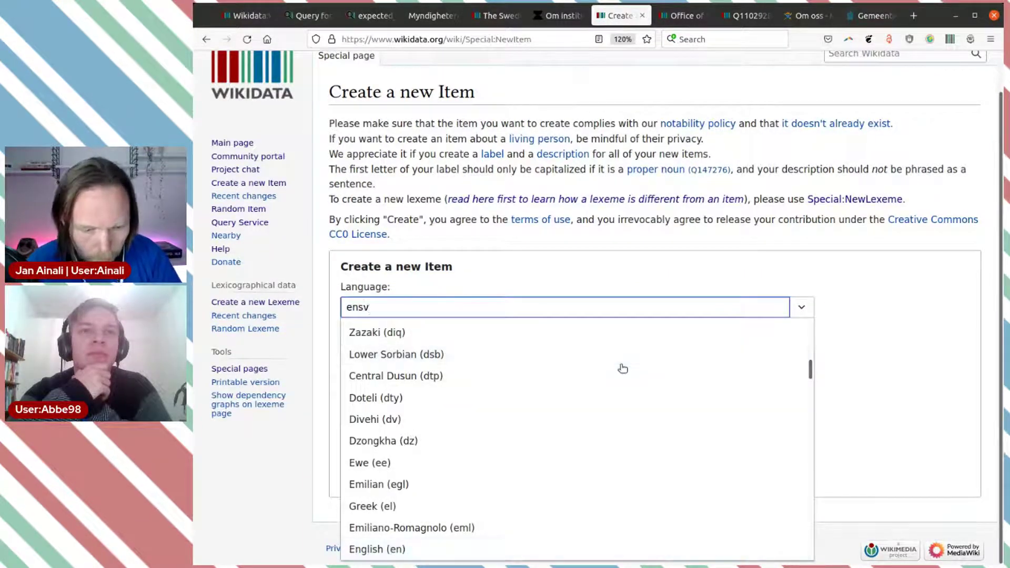
key(BackSpace)
key(BackSpace)
key(BackSpace)
text(sv)
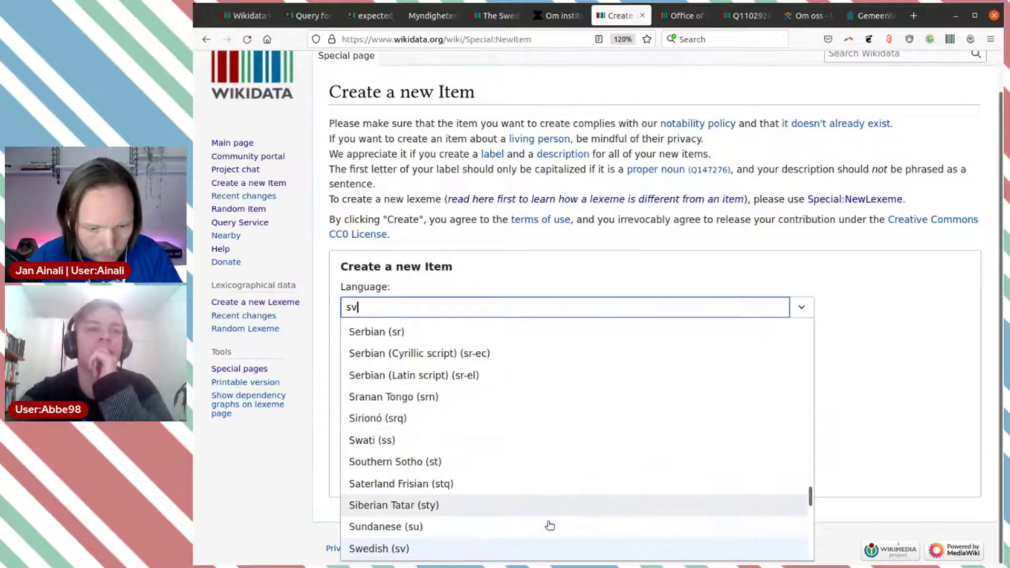
click(533, 550)
Set the new item's Swedish label to "ordförande för Institutet för mänskliga rättigheter".
click(476, 354)
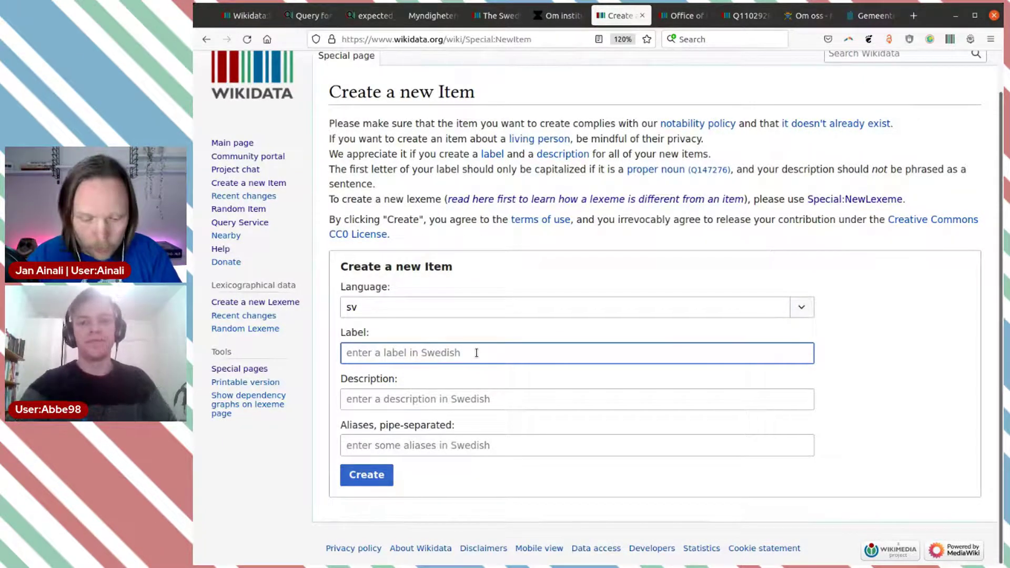
text(styrel)
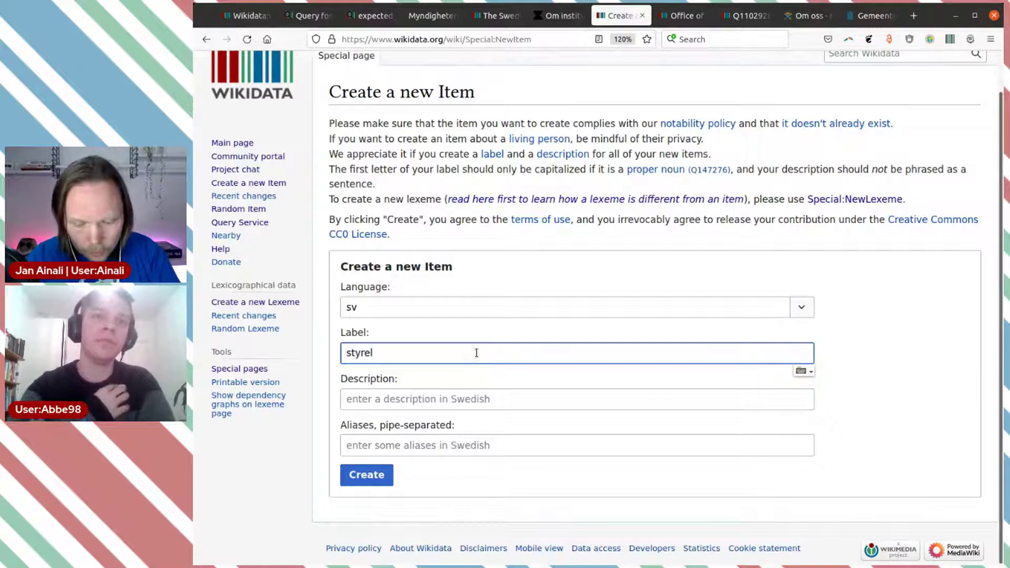
key(BackSpace)
key(BackSpace)
key(BackSpace)
key(BackSpace)
key(BackSpace)
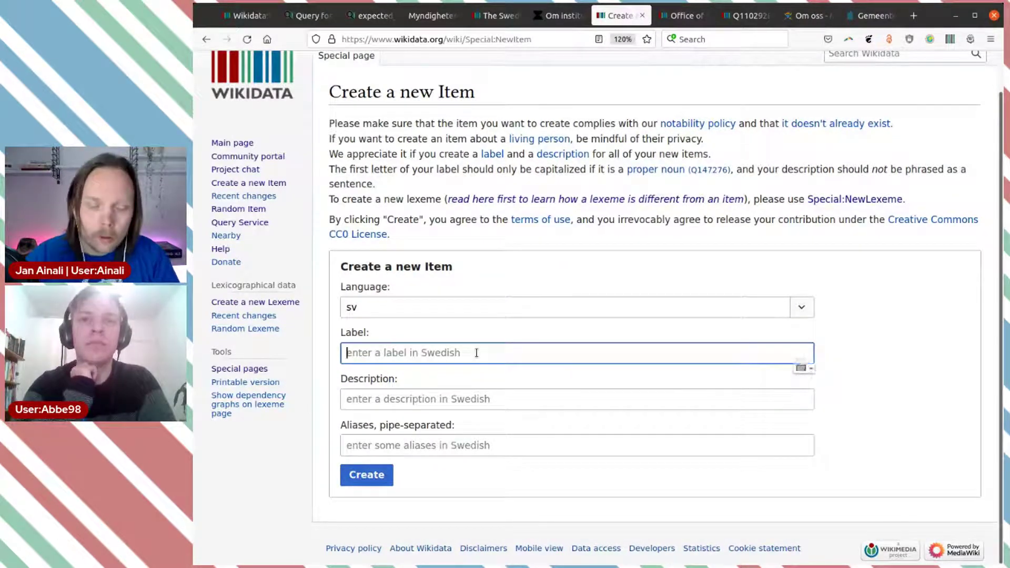
text(ordförande )
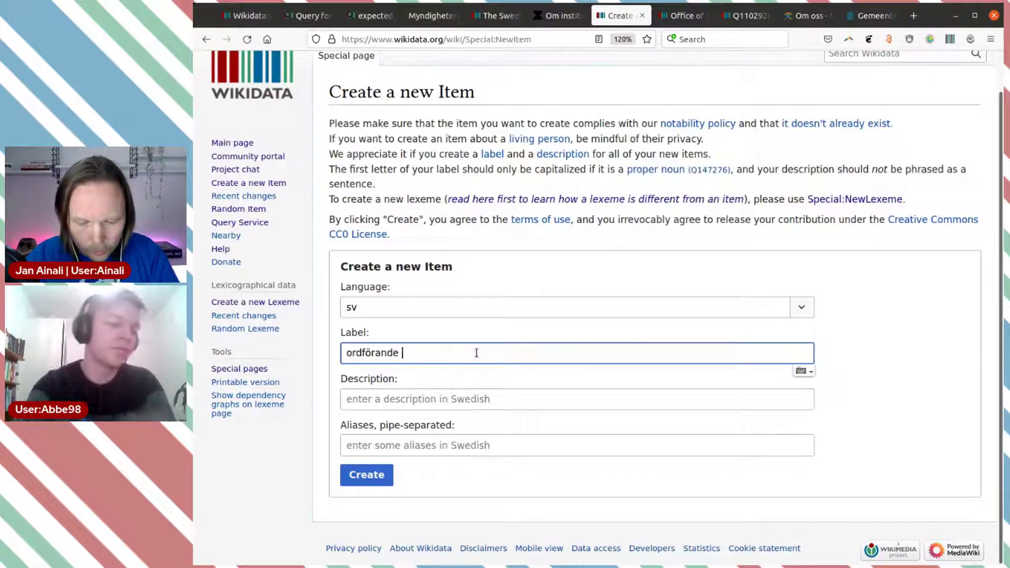
text(för Institutet)
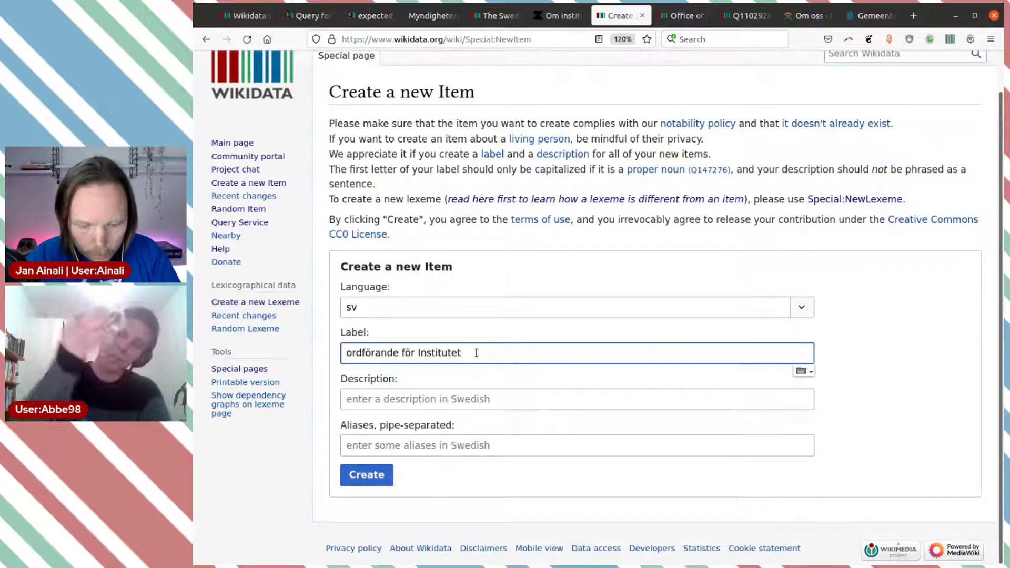
text( för mänskliga)
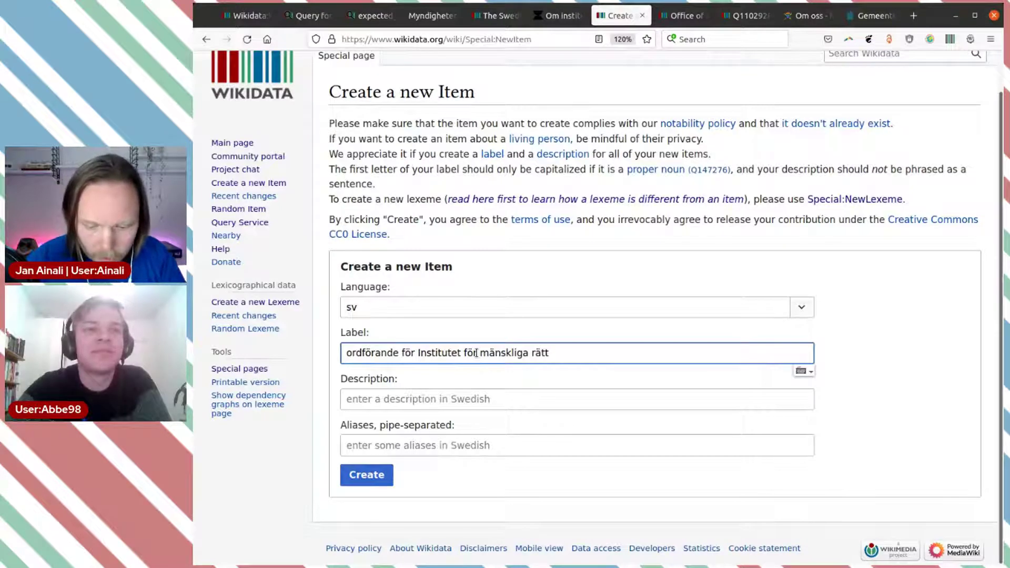
text(rätthigh)
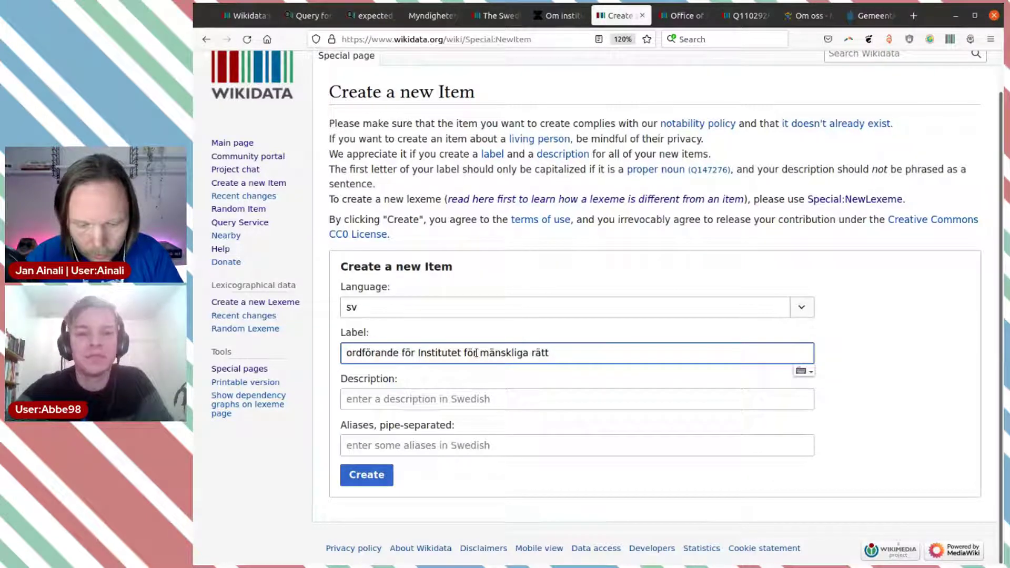
text(igheter)
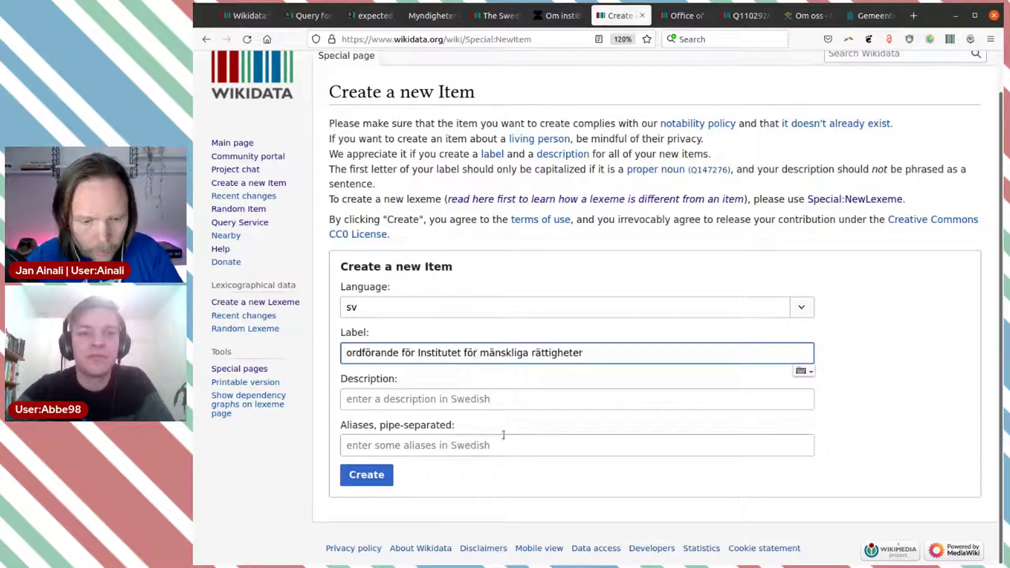
Try "office of" as the description's opening, and check the Swedish description on the Naturvårdsverket director general position item.
click(502, 400)
text(office of)
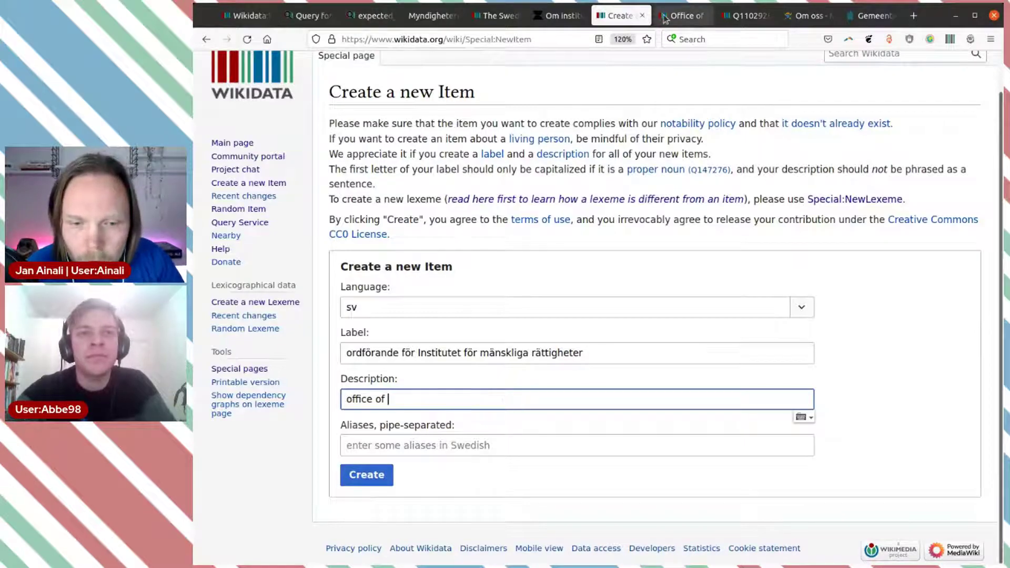
click(684, 16)
scroll(693, 210, up, 3)
scroll(692, 213, down, 1)
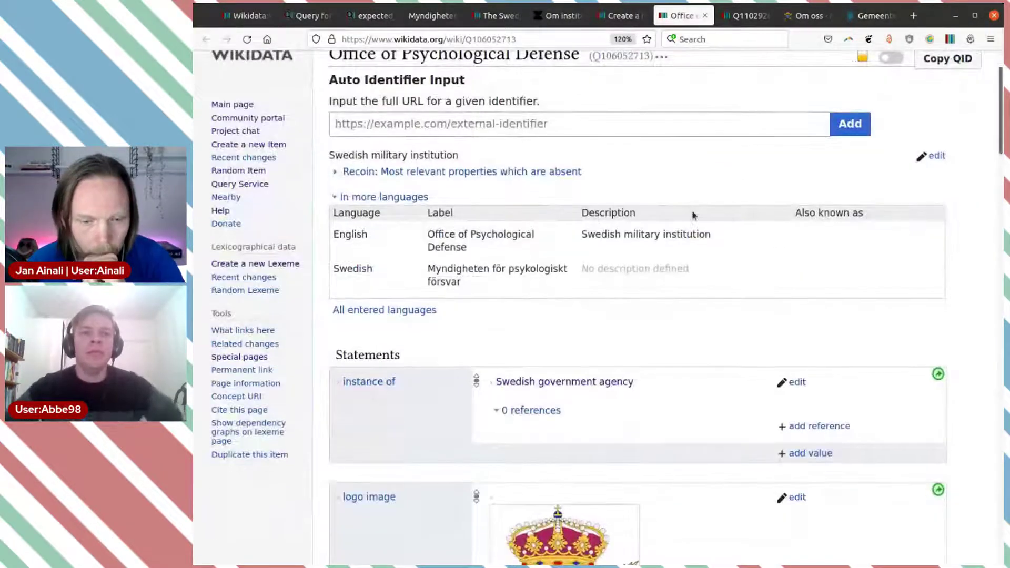
scroll(692, 213, up, 1)
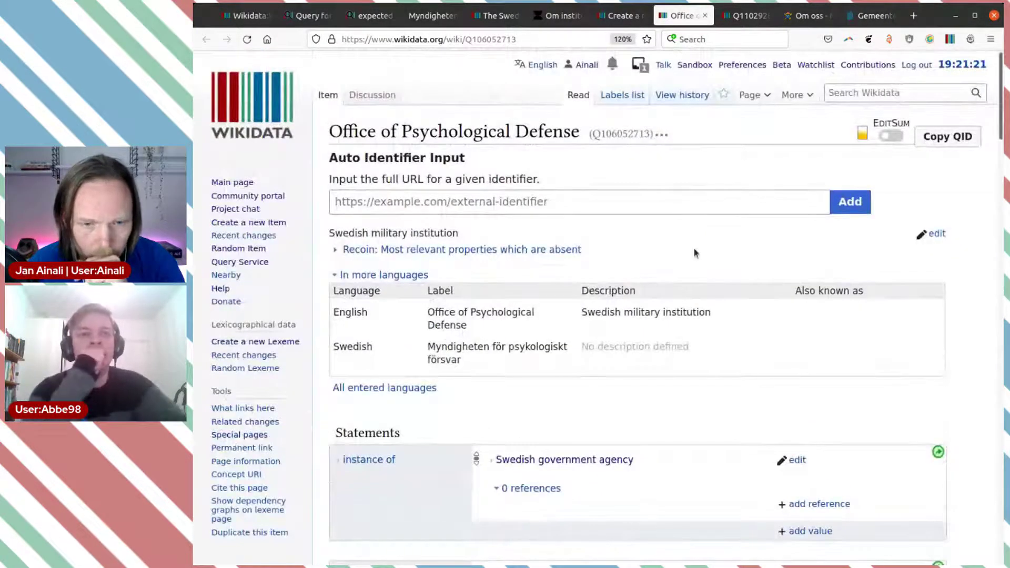
click(745, 16)
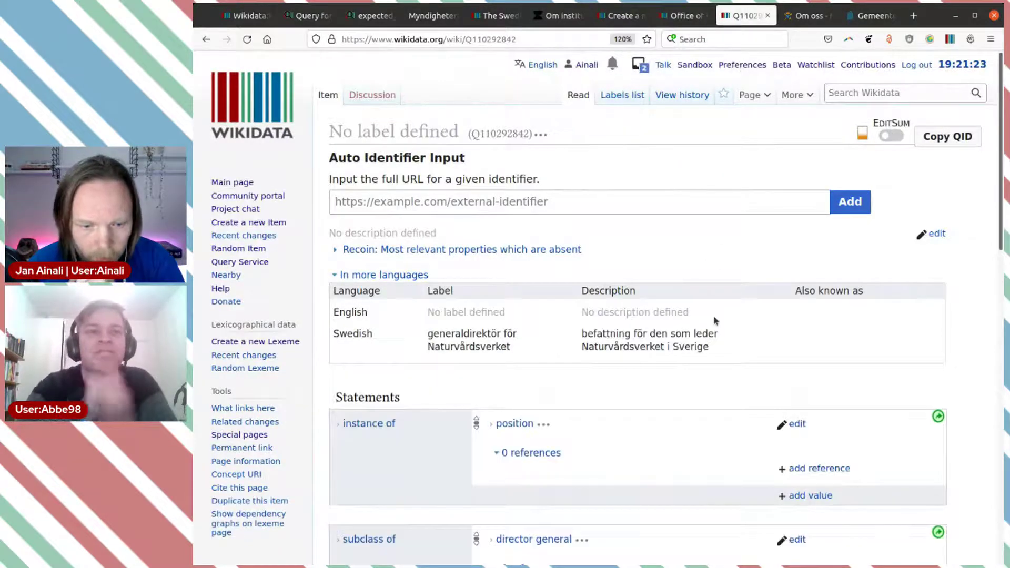
scroll(712, 376, down, 3)
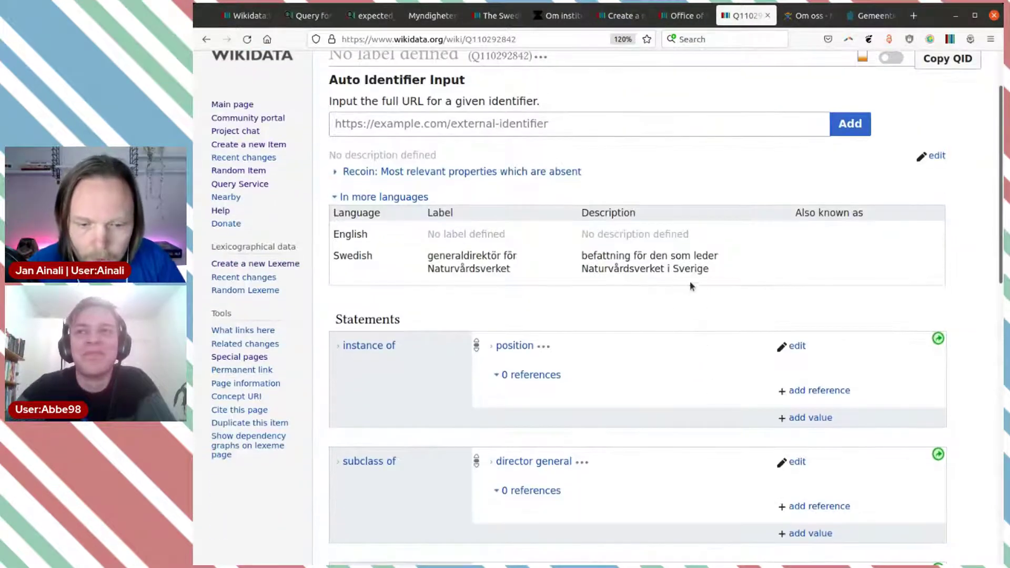
click(621, 20)
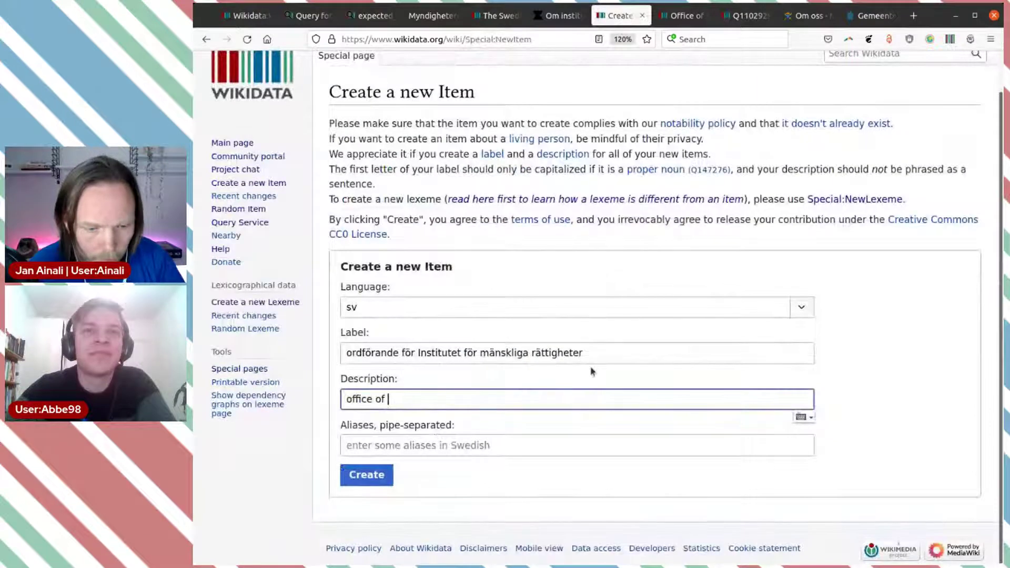
Replace the new item's description text with a Swedish one beginning "beffattnig".
drag(424, 396, 282, 384)
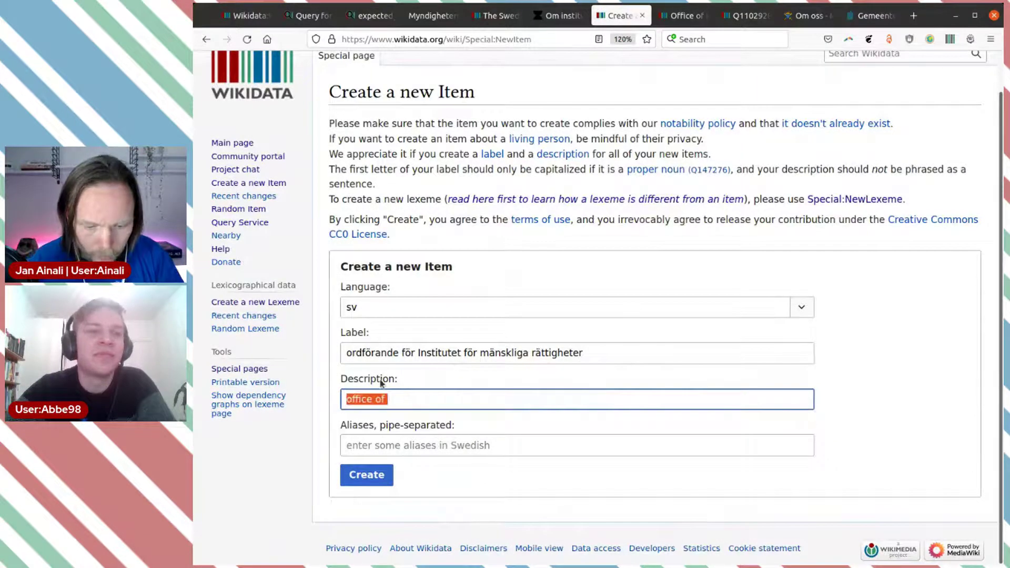
text(beffattnig)
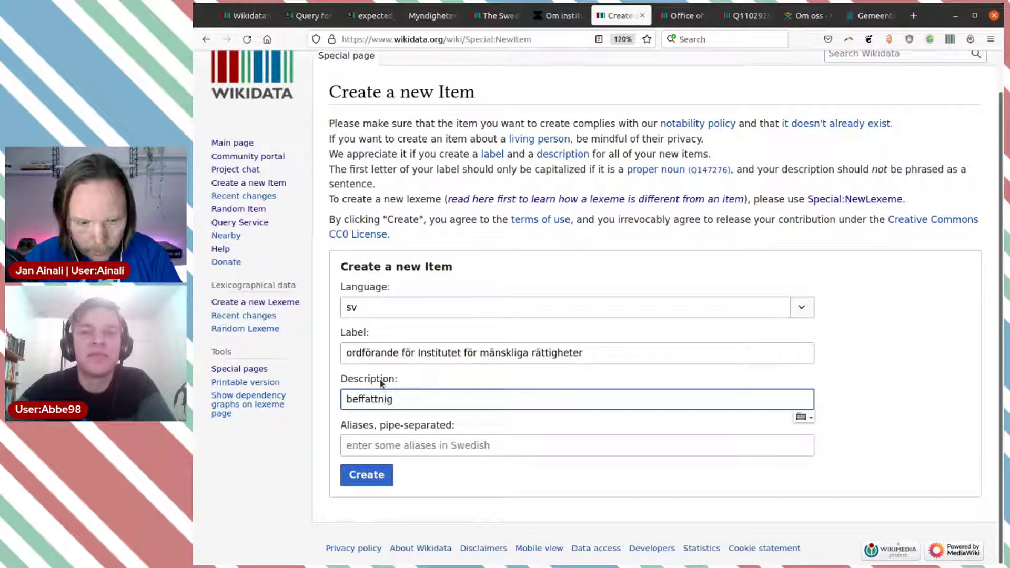
Begin the new item's Swedish description with "befattning", consulting the existing generaldirektör för Naturvårdsverket item for wording.
key(BackSpace)
text(ng)
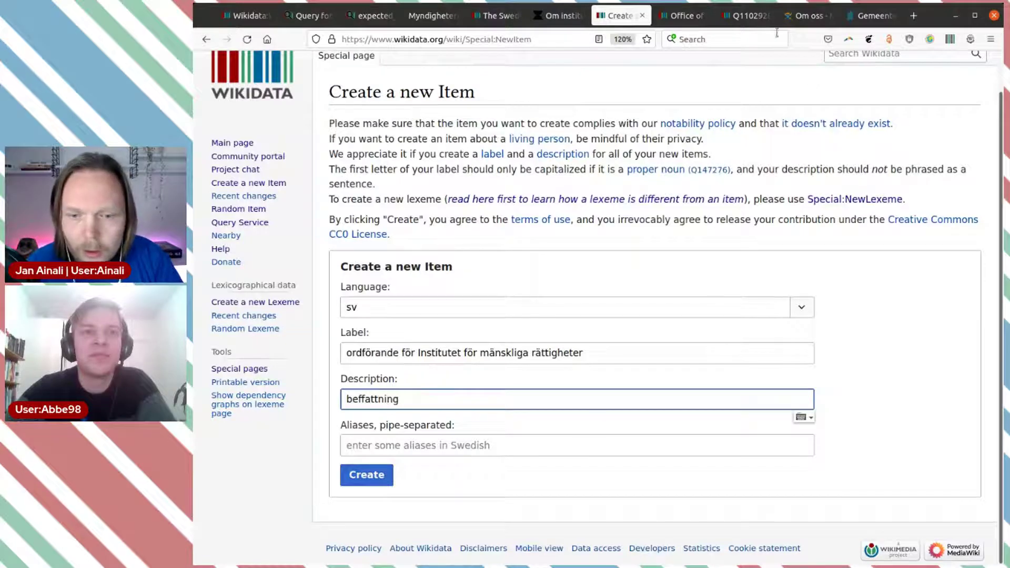
click(725, 17)
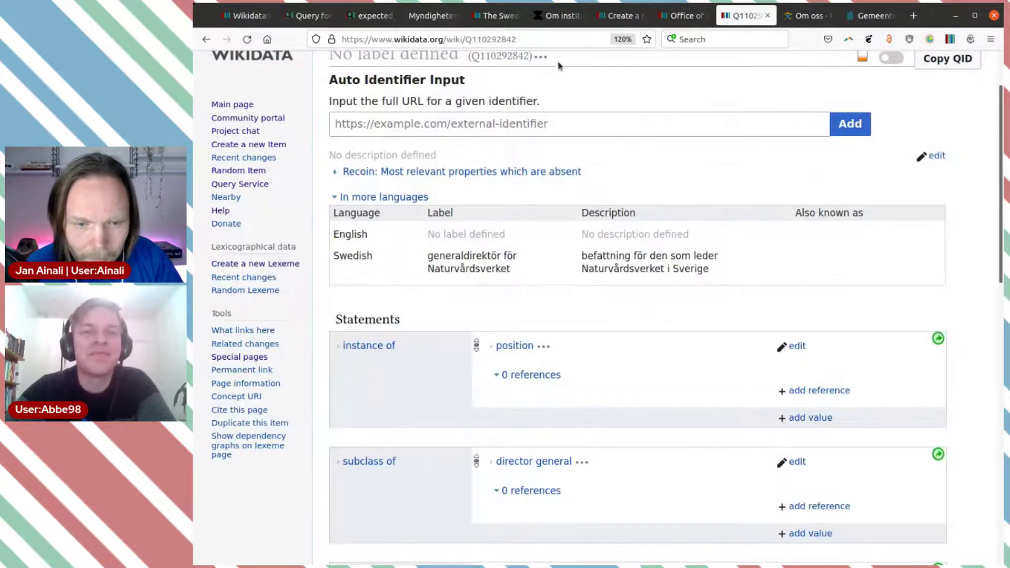
click(615, 20)
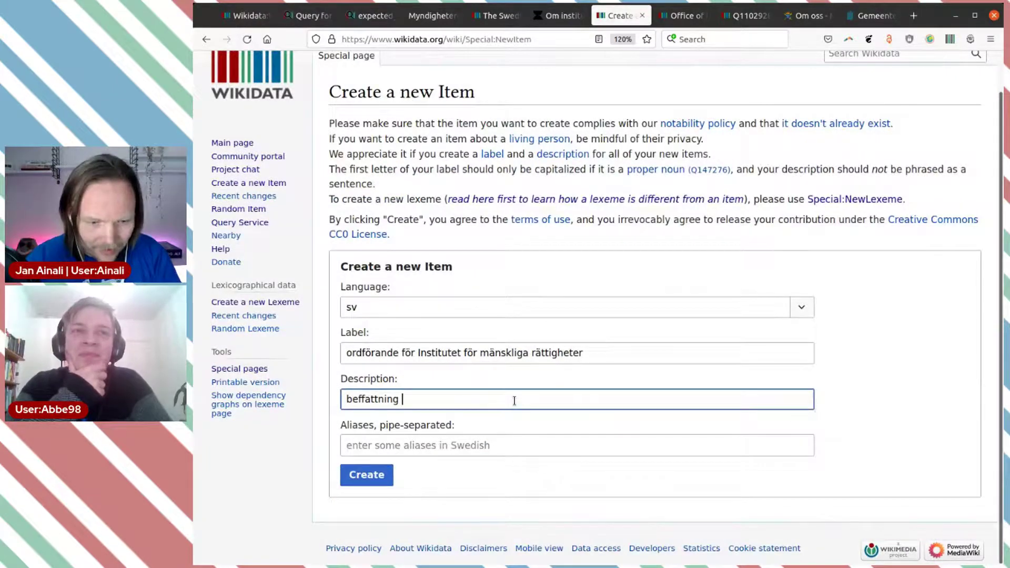
key(Home)
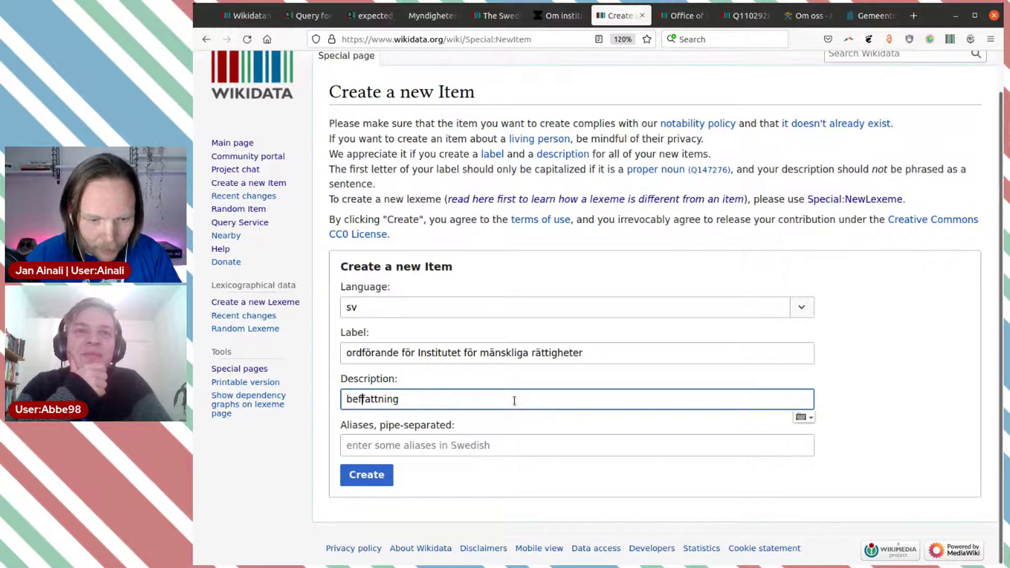
key(BackSpace)
Complete the description as "befattning för den som leder arbetet för institutet" and create the item.
text(för )
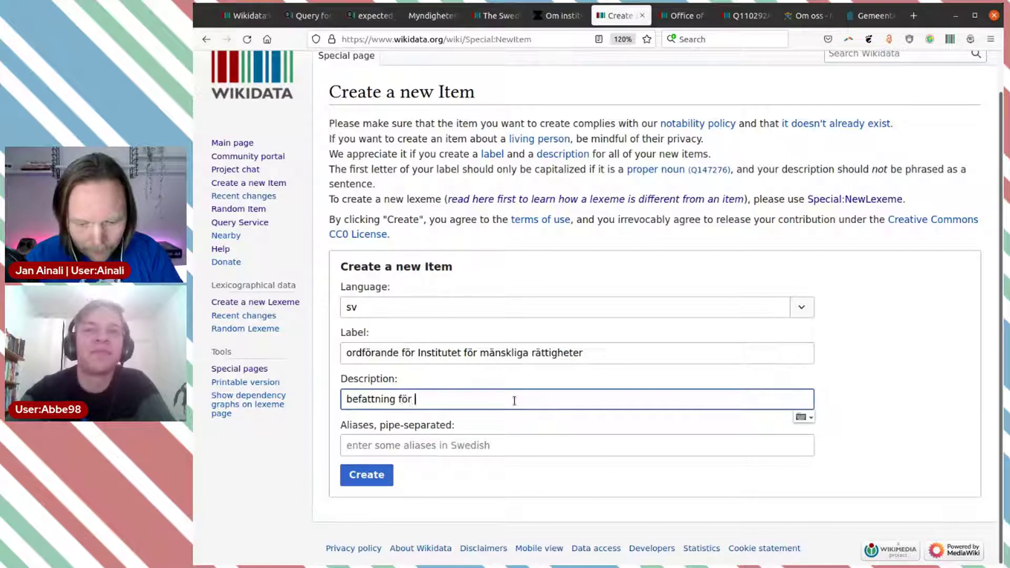
text(den som leder)
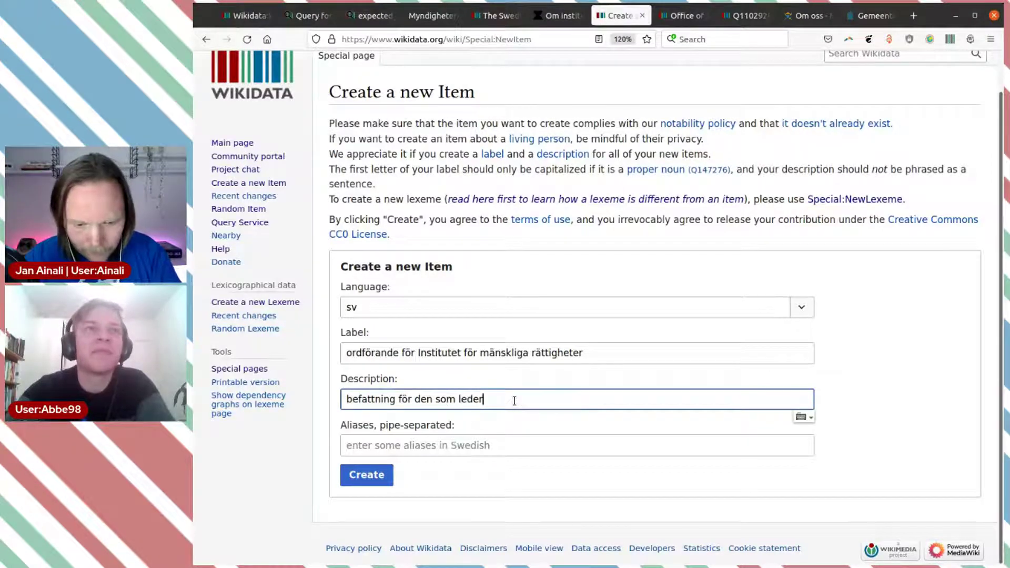
text( arbet)
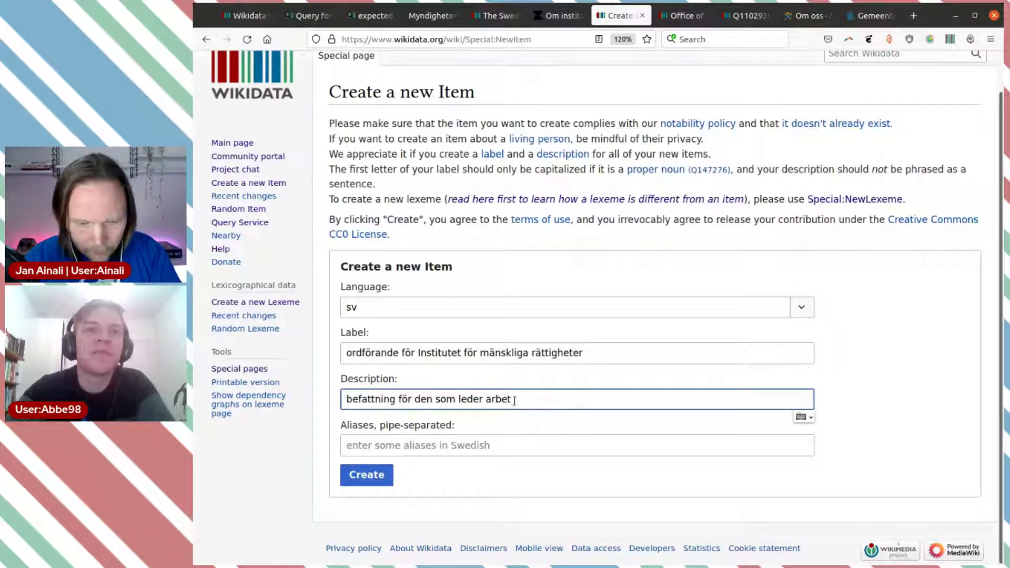
text(et för in)
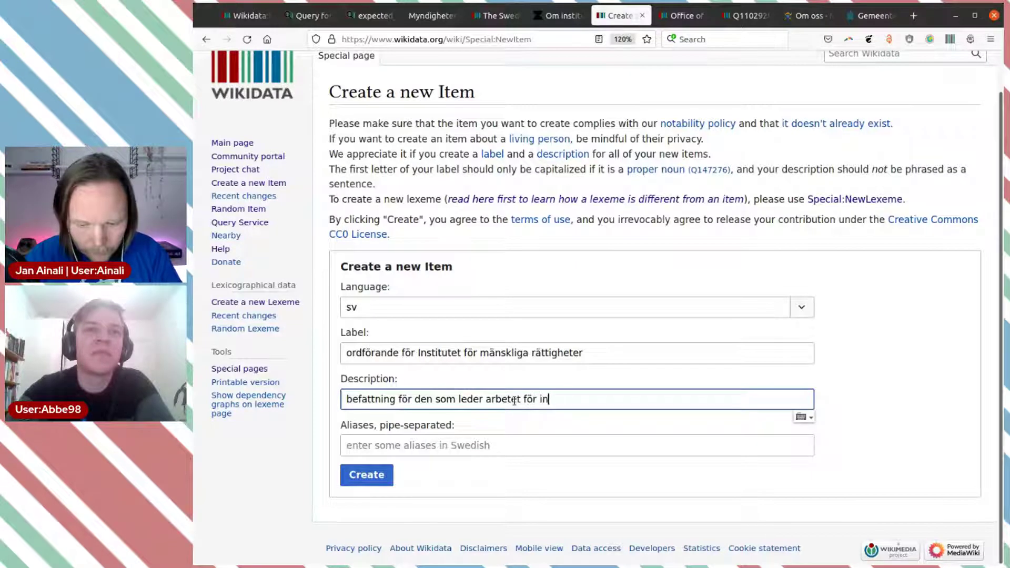
text(st)
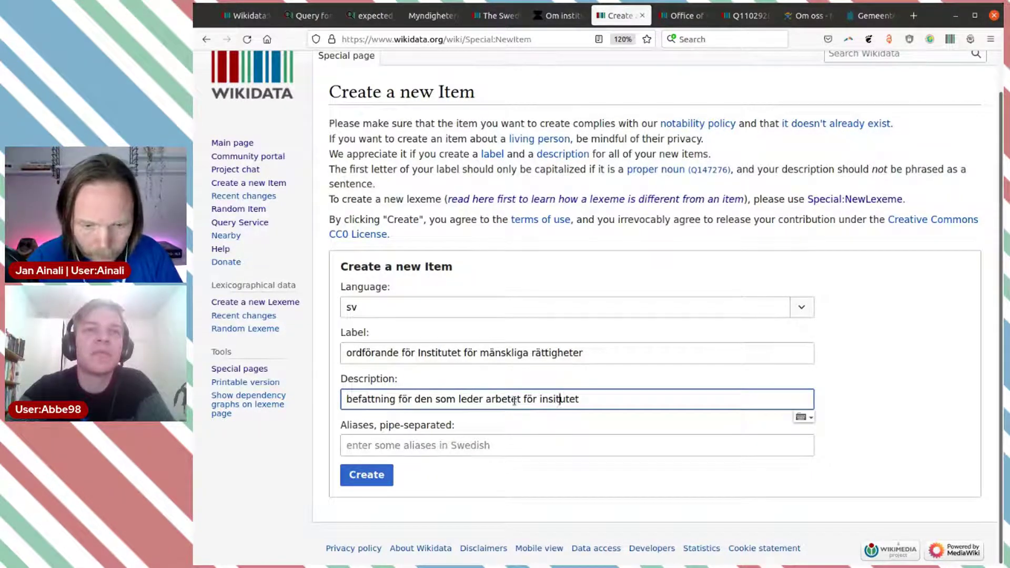
key(Left)
text(t)
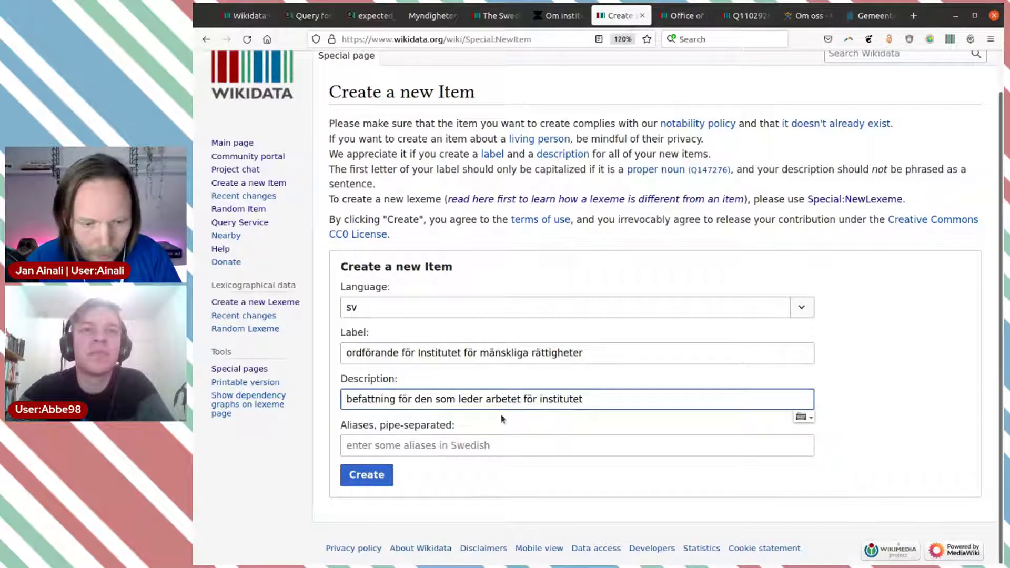
click(367, 474)
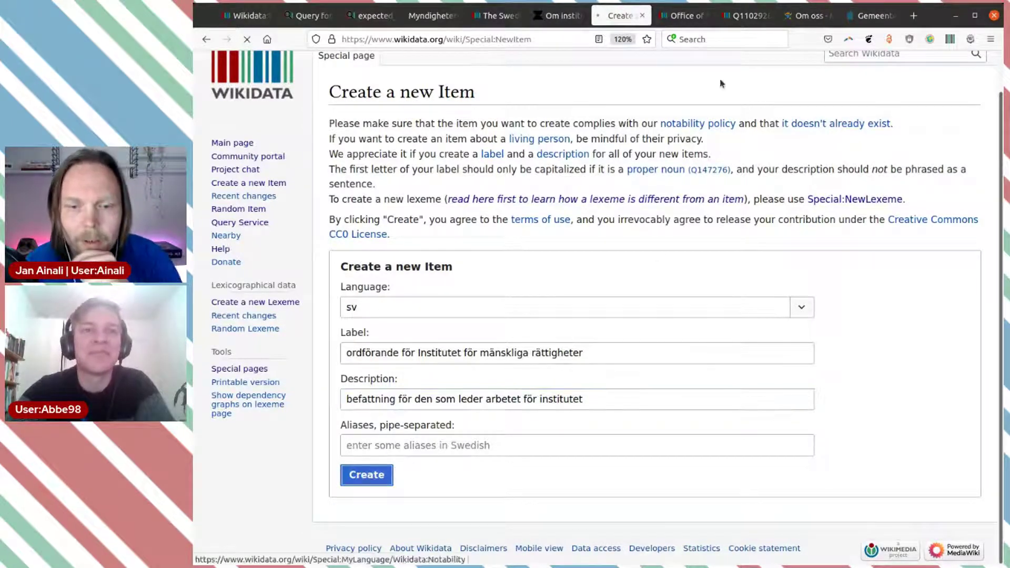
Place the generaldirektör för Naturvårdsverket item beside the new item's page and examine which statements it uses.
drag(746, 16, 680, 26)
scroll(688, 266, up, 2)
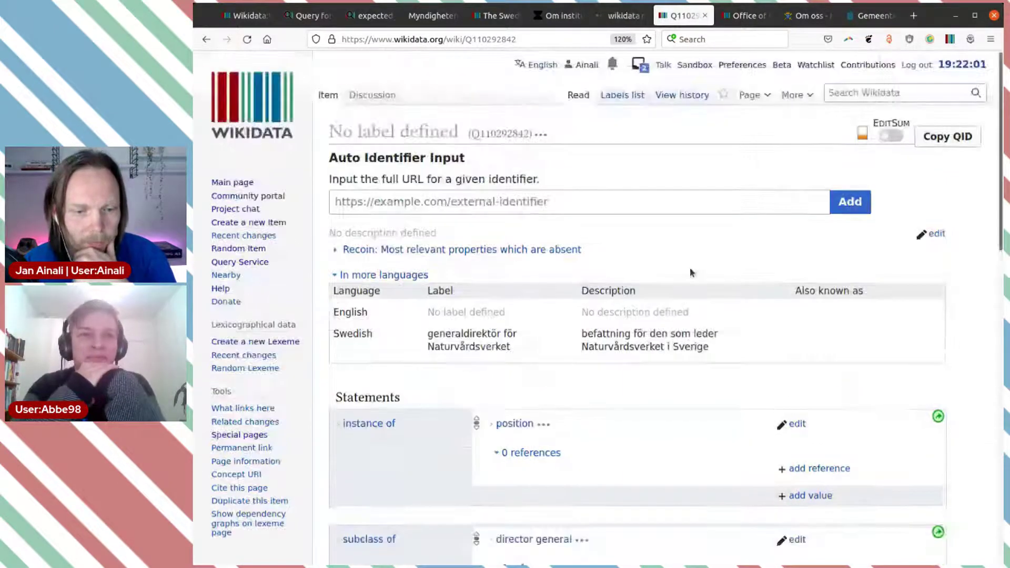
scroll(690, 271, down, 3)
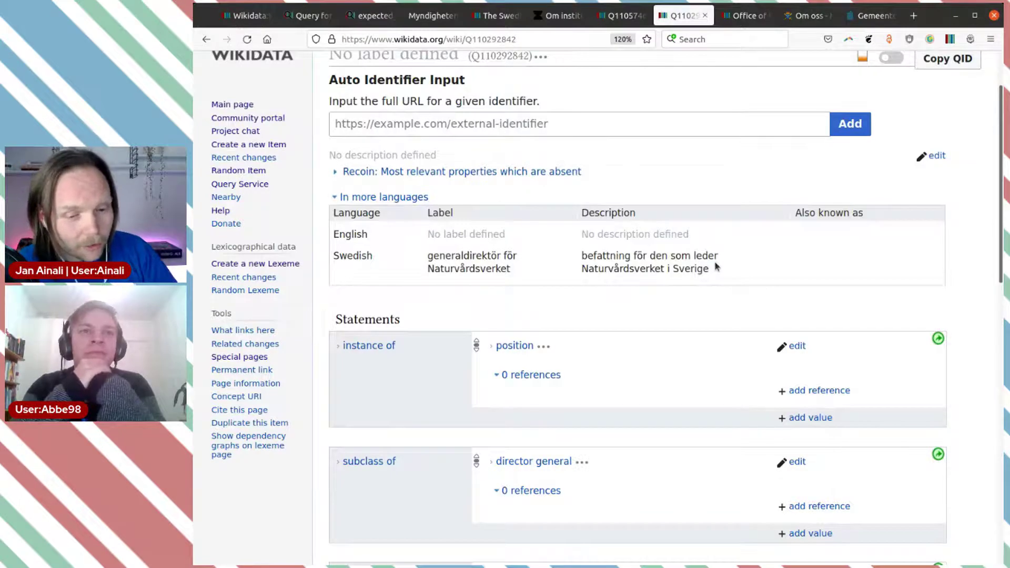
scroll(714, 261, down, 3)
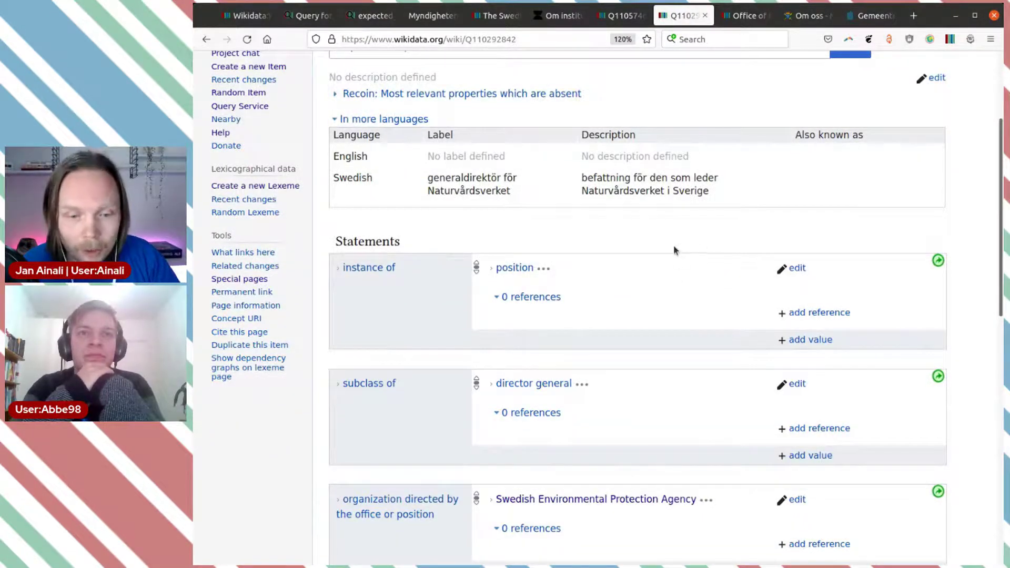
scroll(670, 304, down, 6)
scroll(670, 305, up, 3)
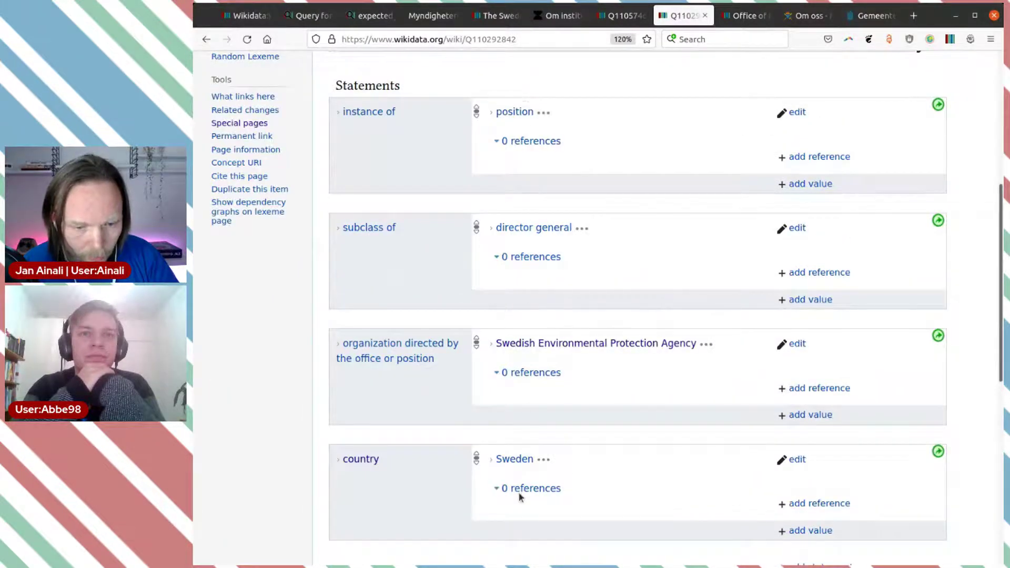
Add and publish an "instance of" statement with the value "position" on the new ordförande item.
click(618, 20)
scroll(455, 242, down, 4)
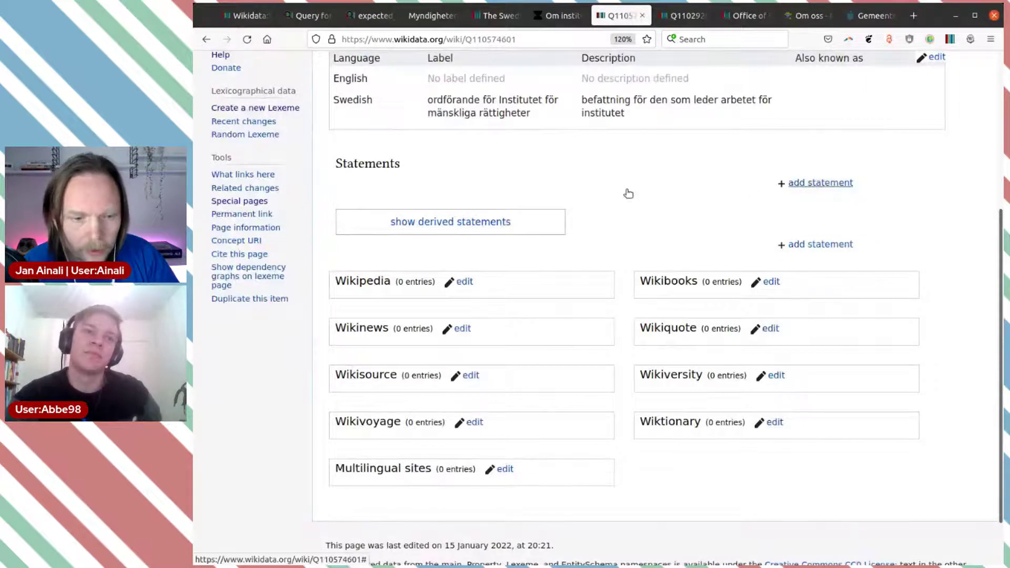
click(628, 193)
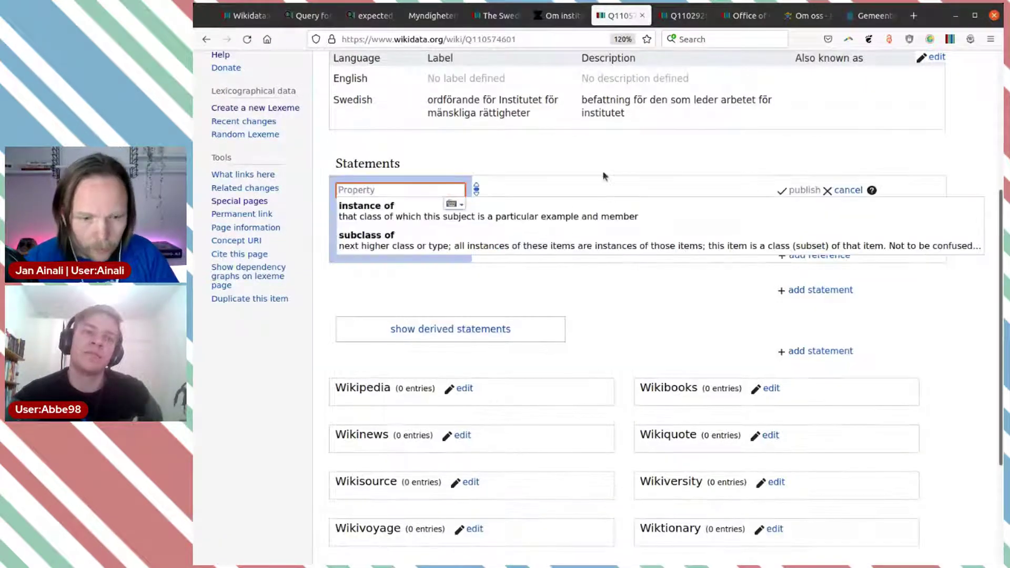
click(597, 210)
text(positio)
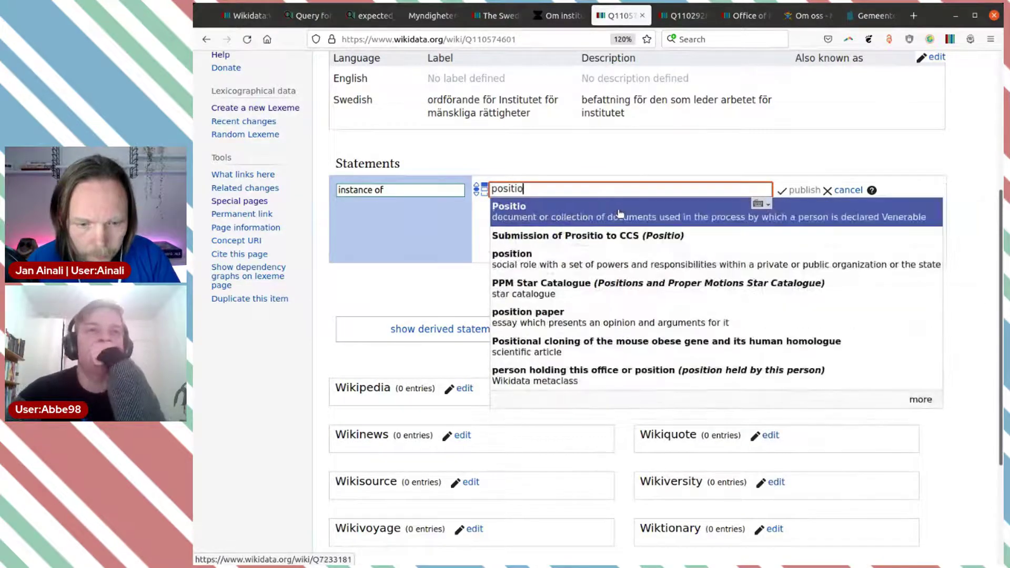
click(610, 264)
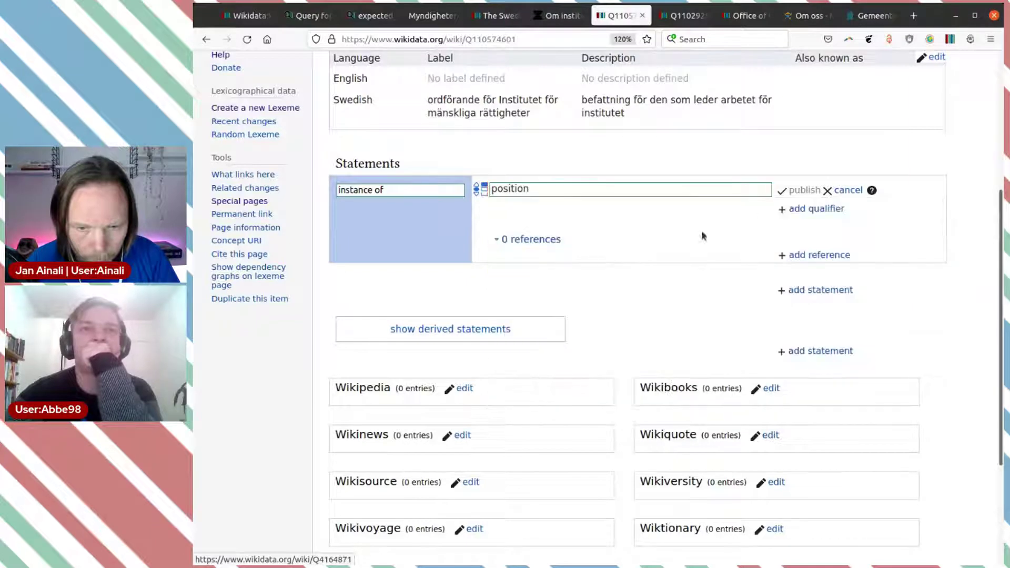
click(802, 190)
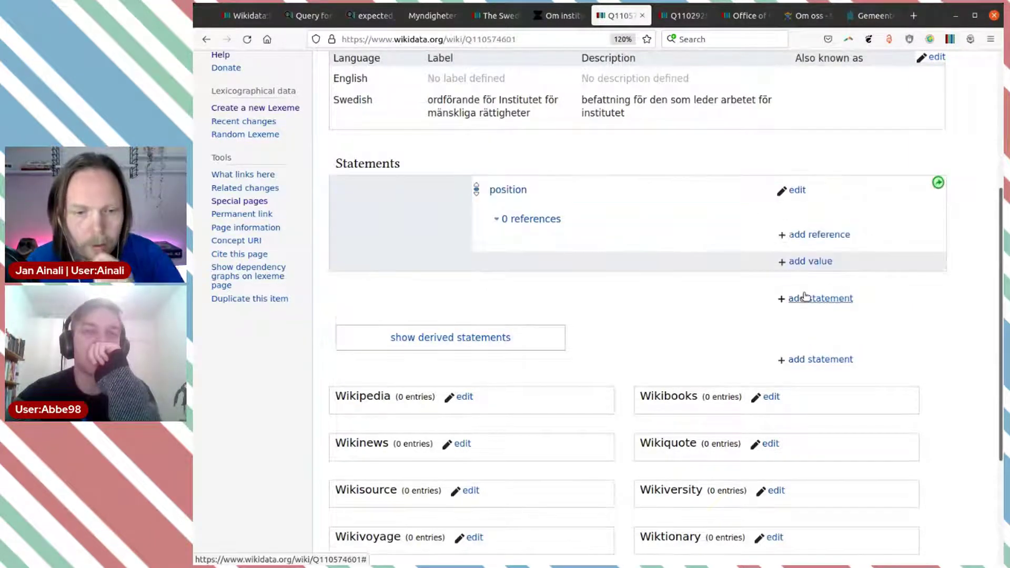
Add and publish a "subclass of" statement with the value "chairperson" on the new item.
click(805, 298)
scroll(727, 277, down, 2)
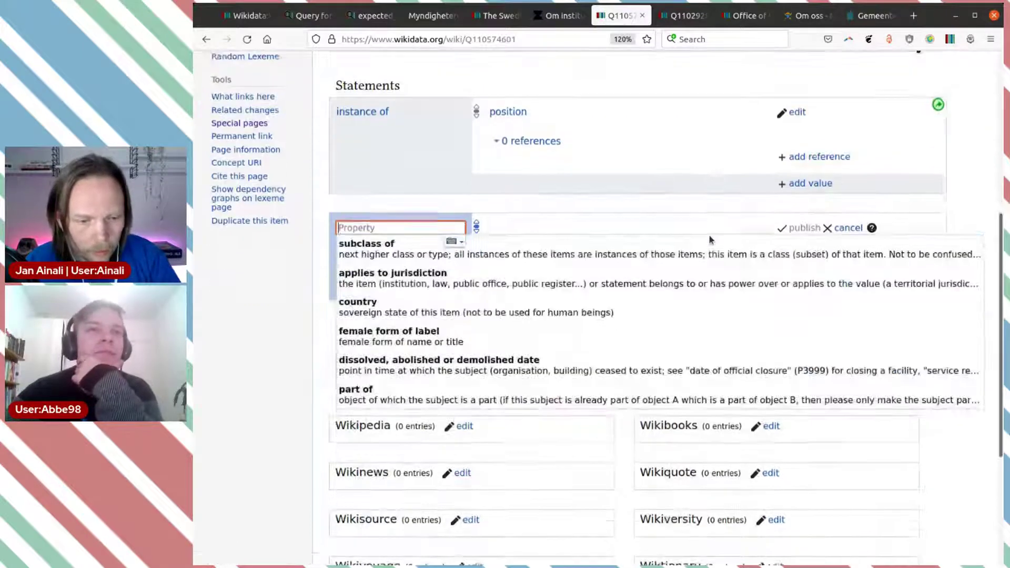
click(689, 253)
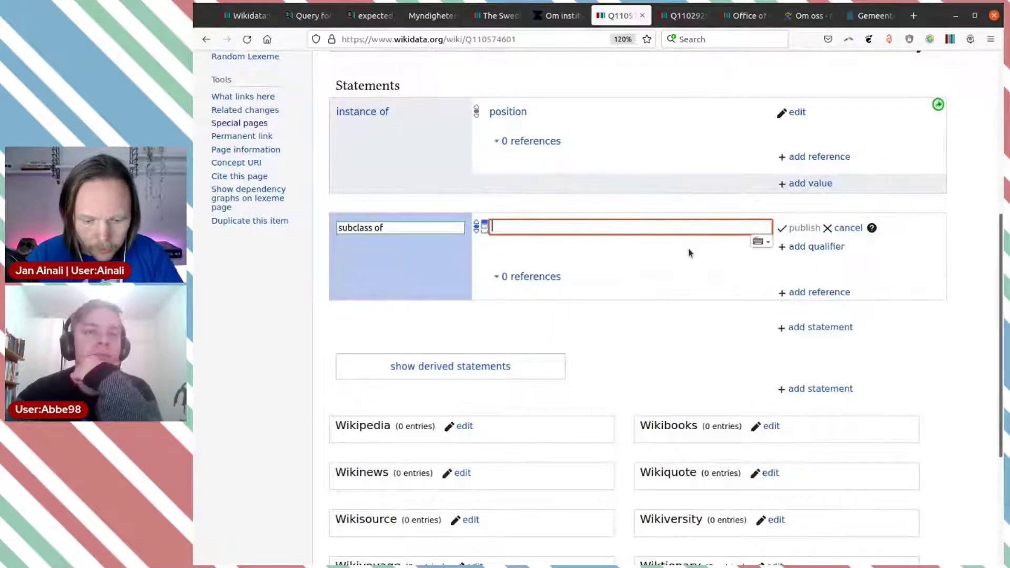
text(chariman)
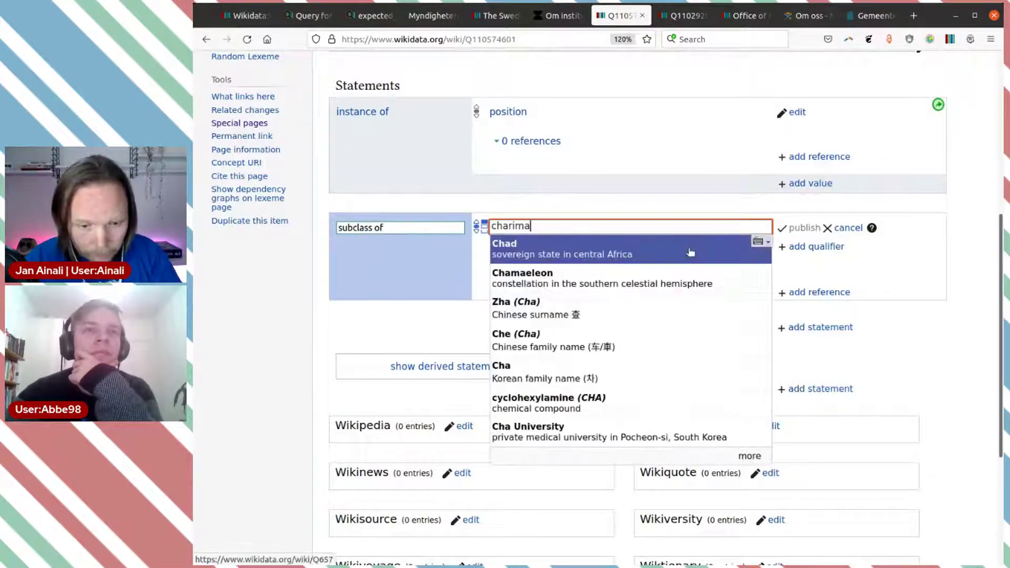
key(BackSpace)
key(BackSpace)
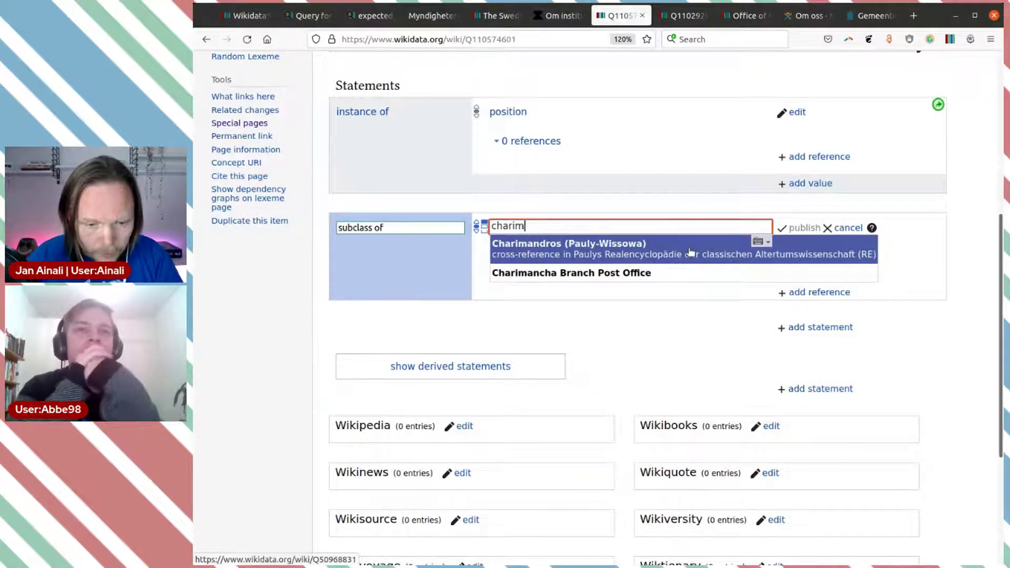
text(ir)
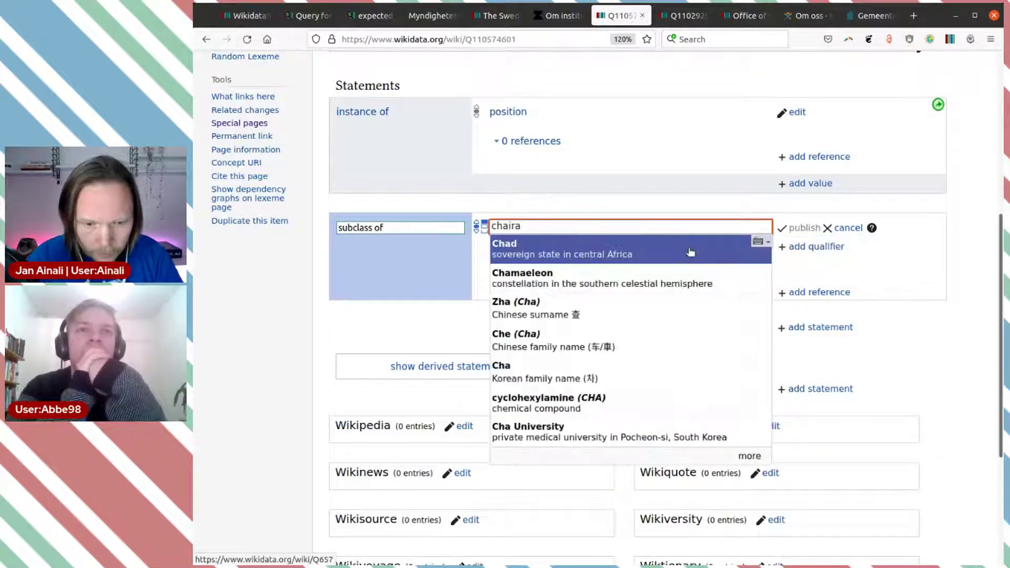
text(man)
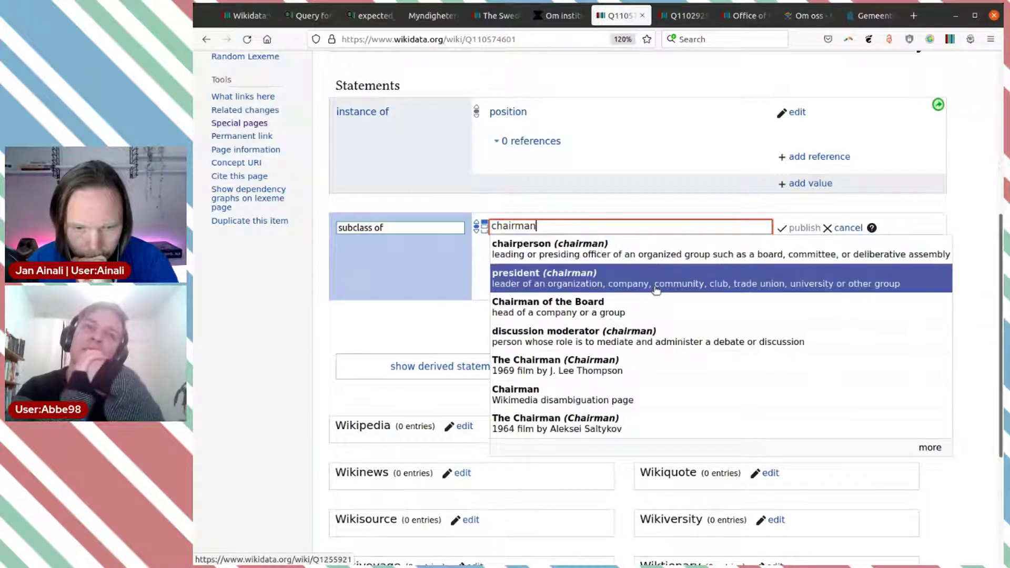
click(659, 260)
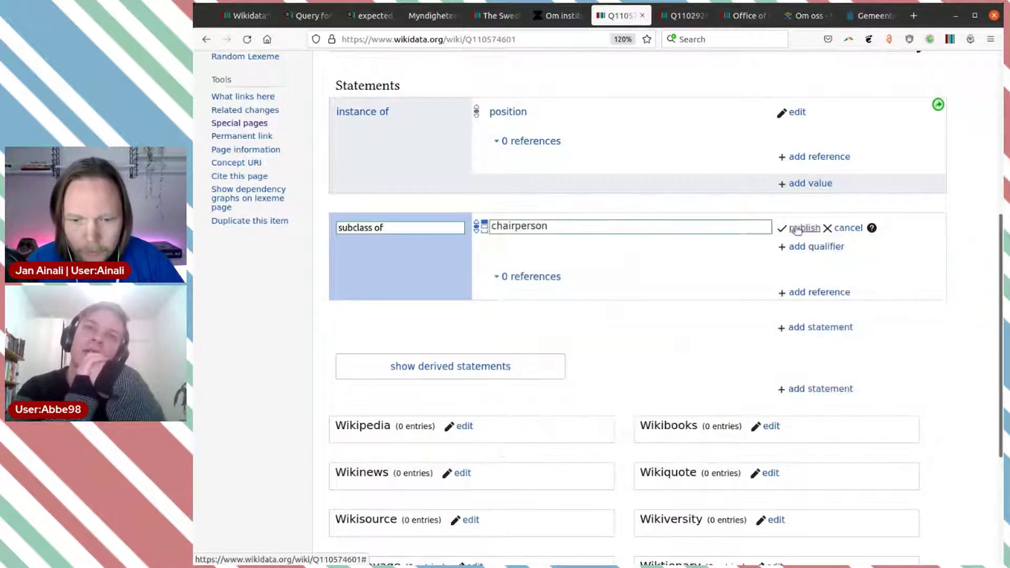
click(797, 227)
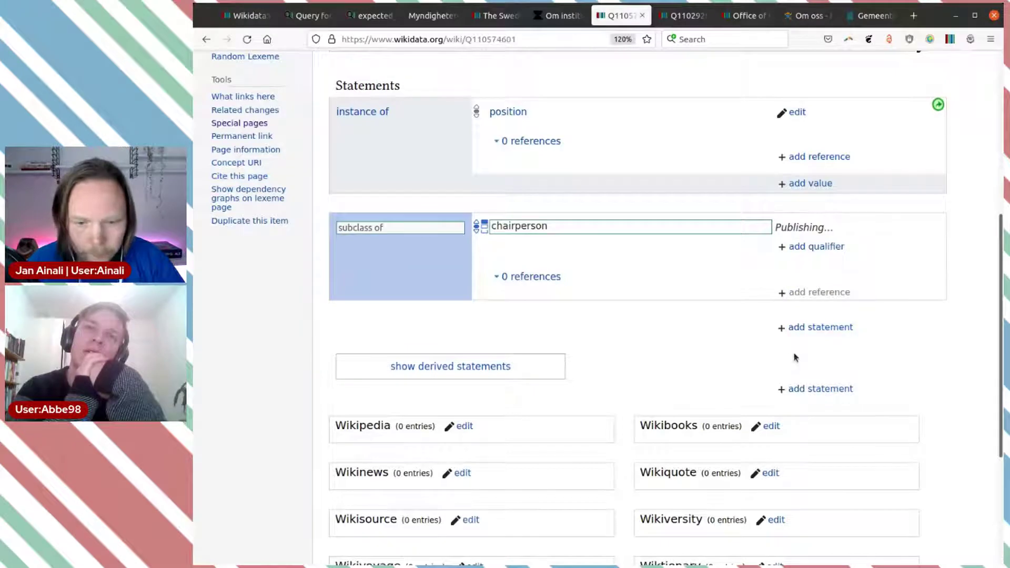
Consult the Naturvårdsverket position item and start an "organization directed by the office or position" statement on the new item.
key(ctrl+Tab)
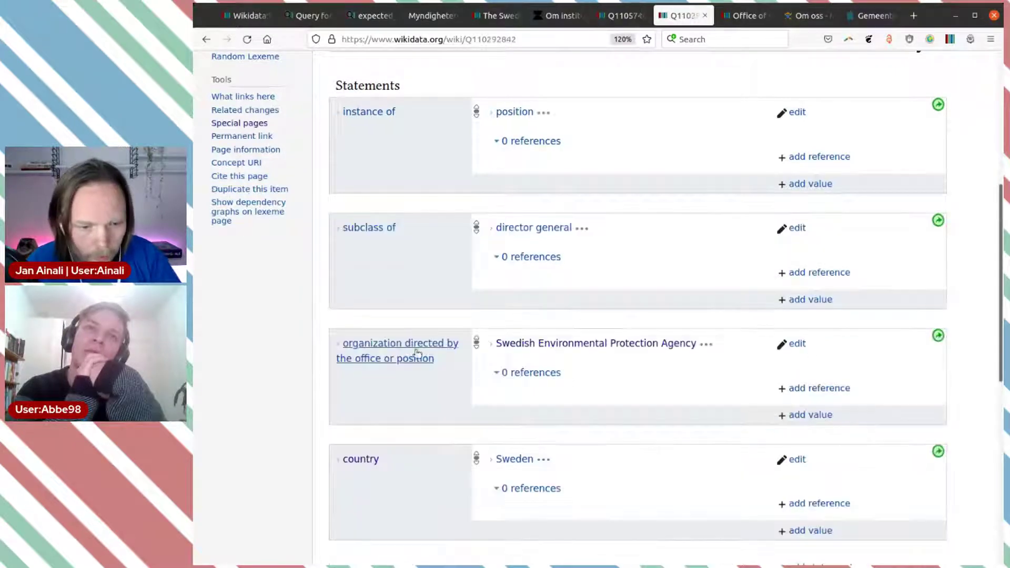
key(ctrl+shift+Tab)
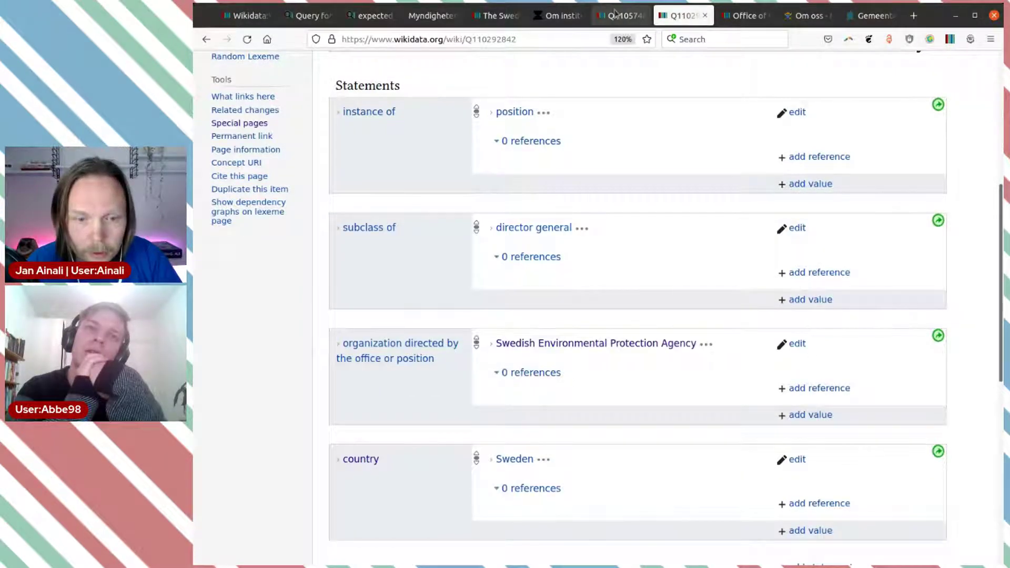
click(836, 336)
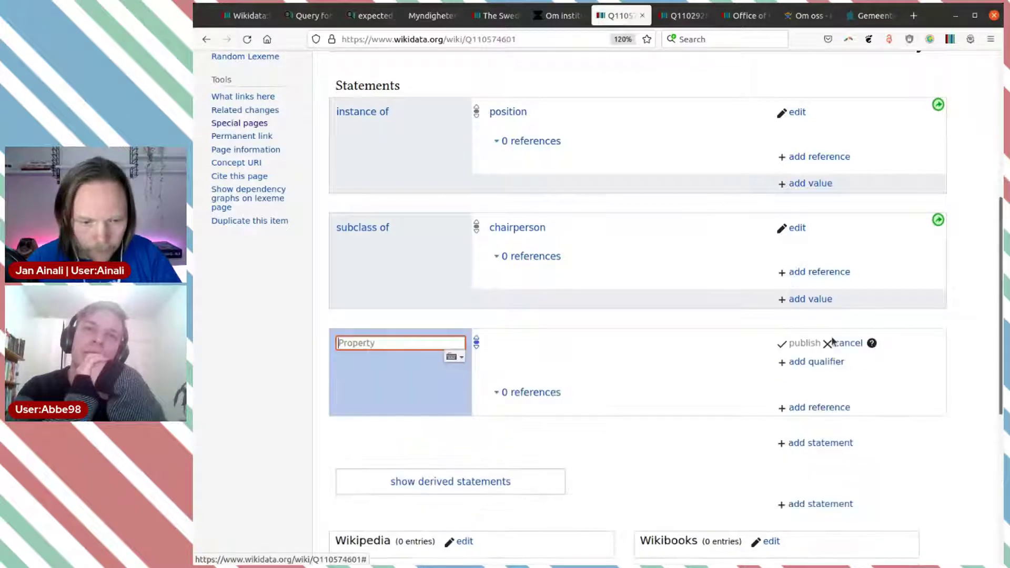
text(organiz)
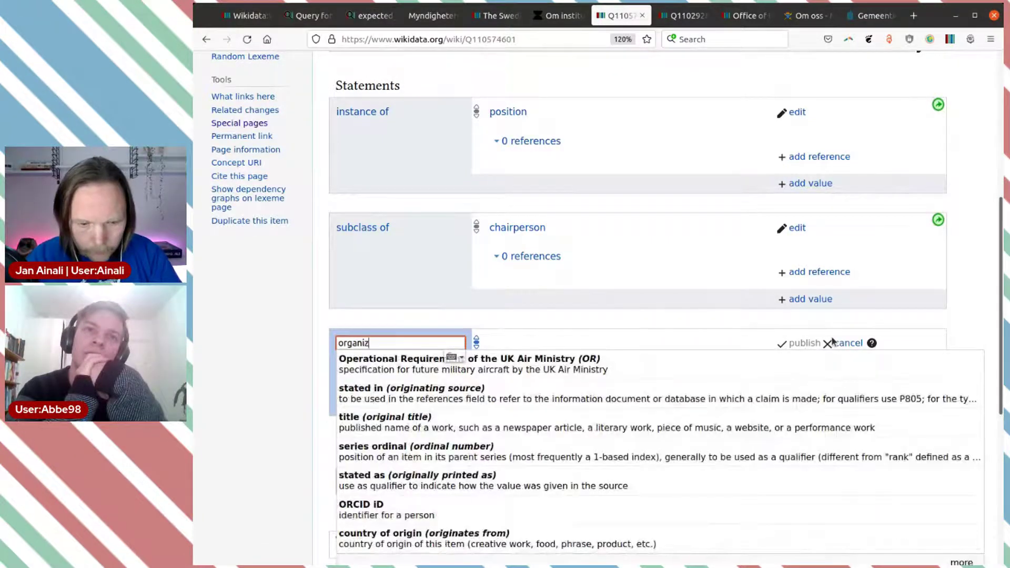
click(593, 363)
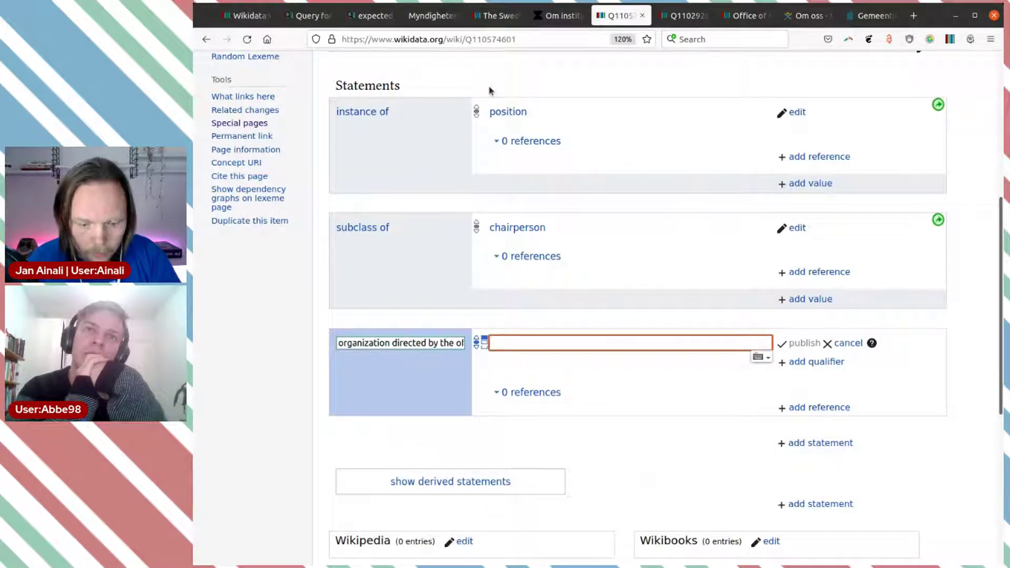
Try to find the institute as the statement's value by searching for "the swedish inst".
text(the swed)
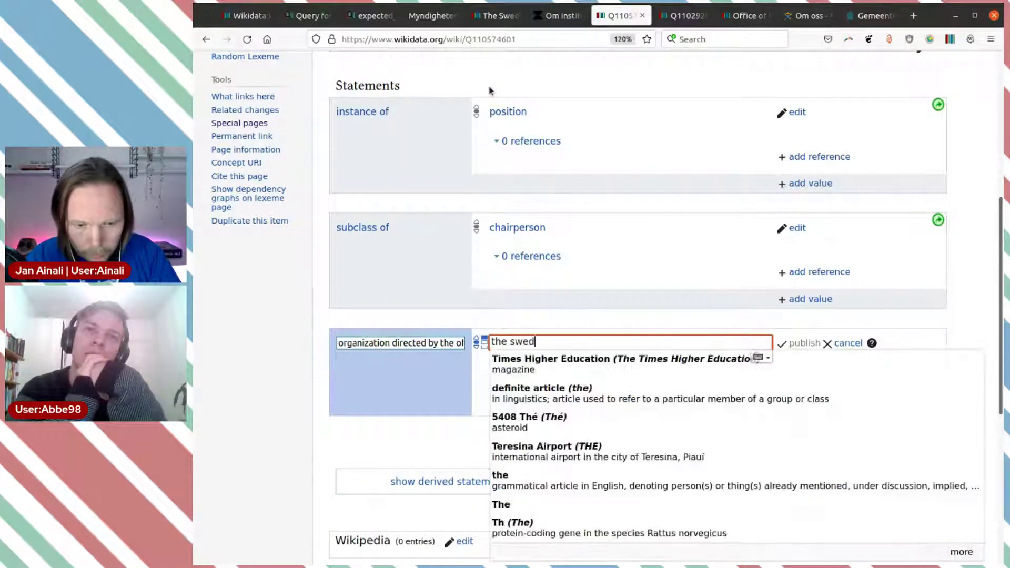
text(ish i)
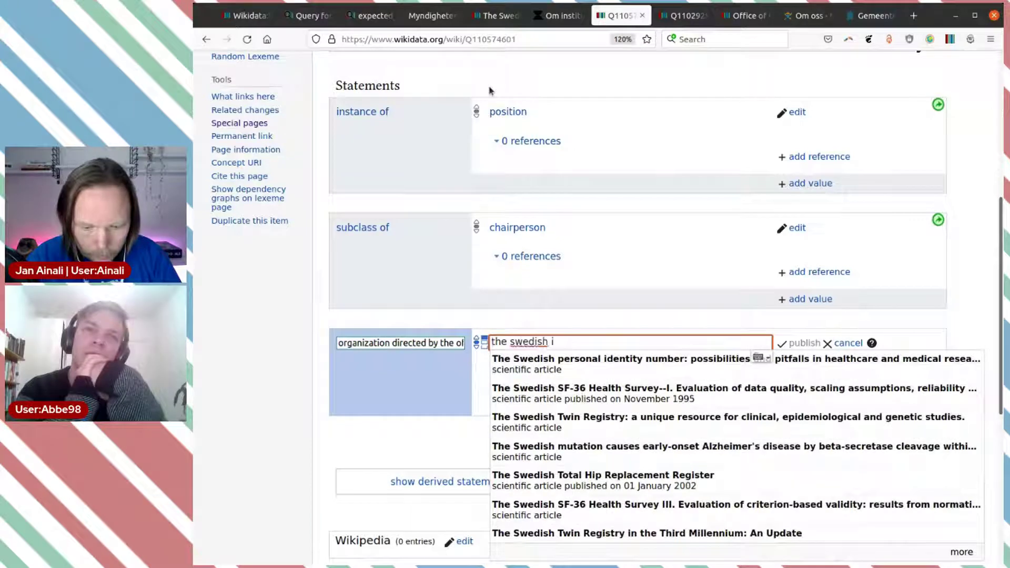
text(n)
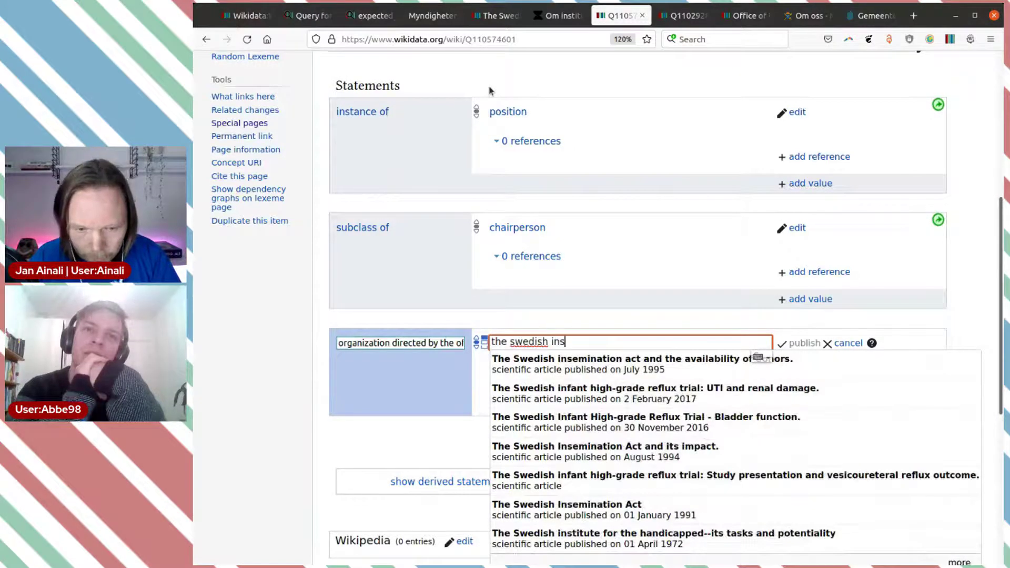
text(s)
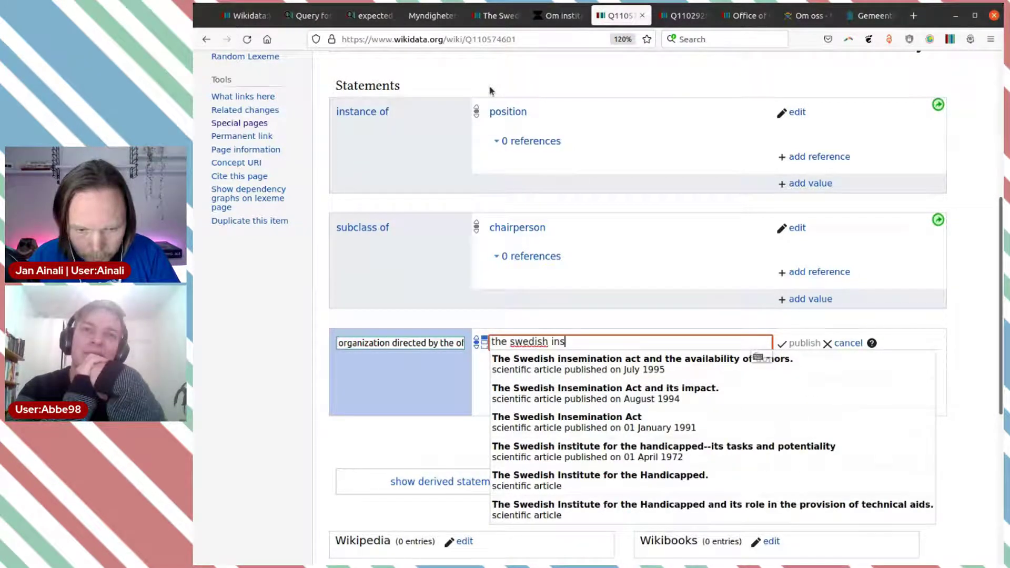
text(t)
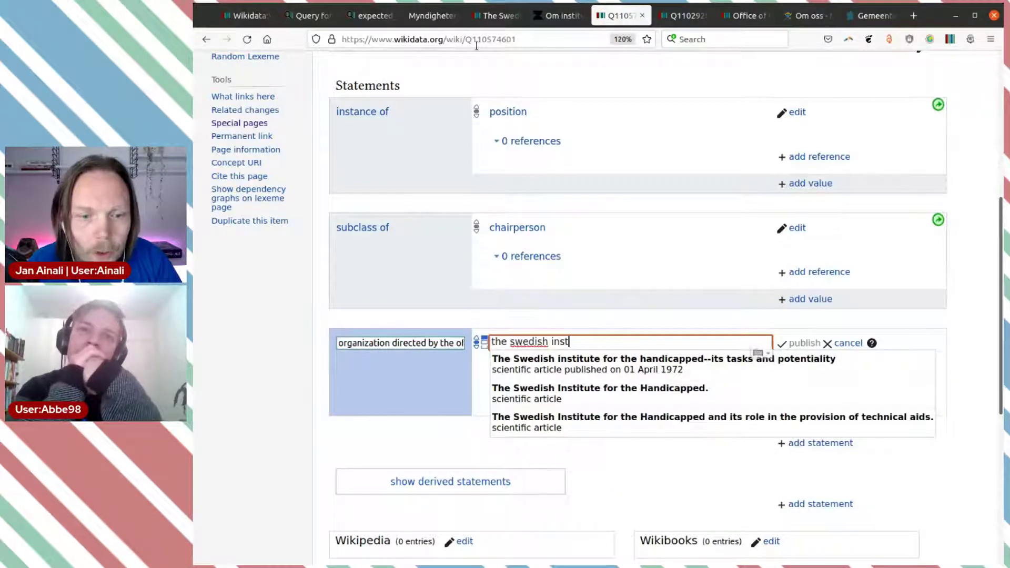
Copy the QID of The Swedish Institute for Human Rights item, set it as the statement's value, and publish the statement.
click(488, 24)
scroll(654, 219, up, 15)
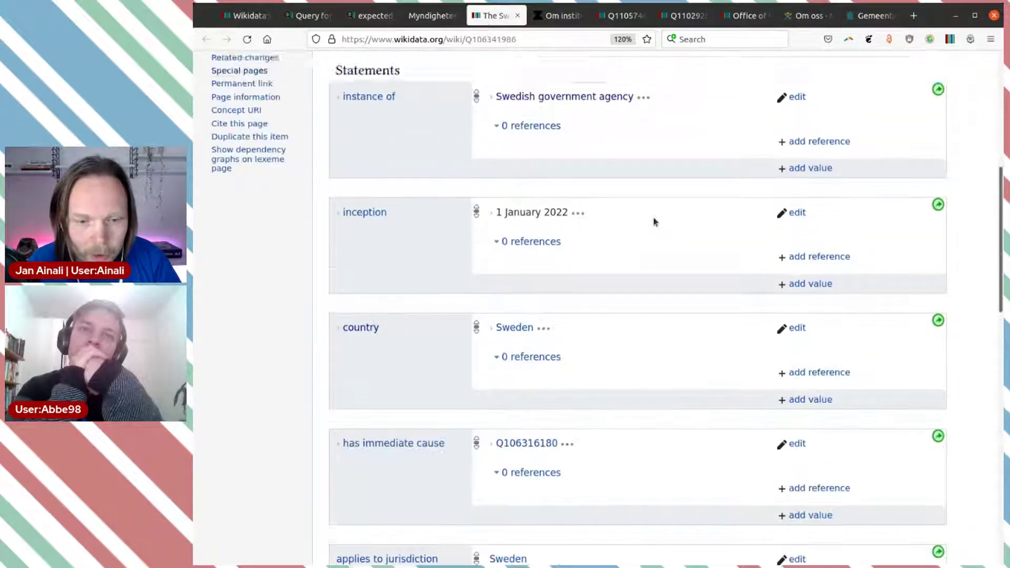
click(949, 136)
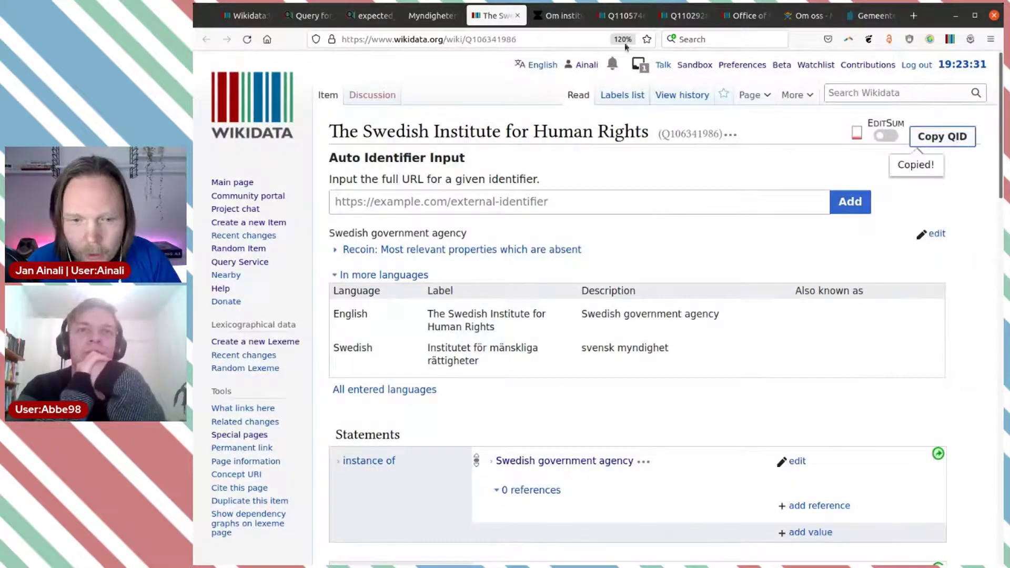
click(622, 16)
drag(589, 344, 491, 343)
key(ctrl+v)
click(568, 360)
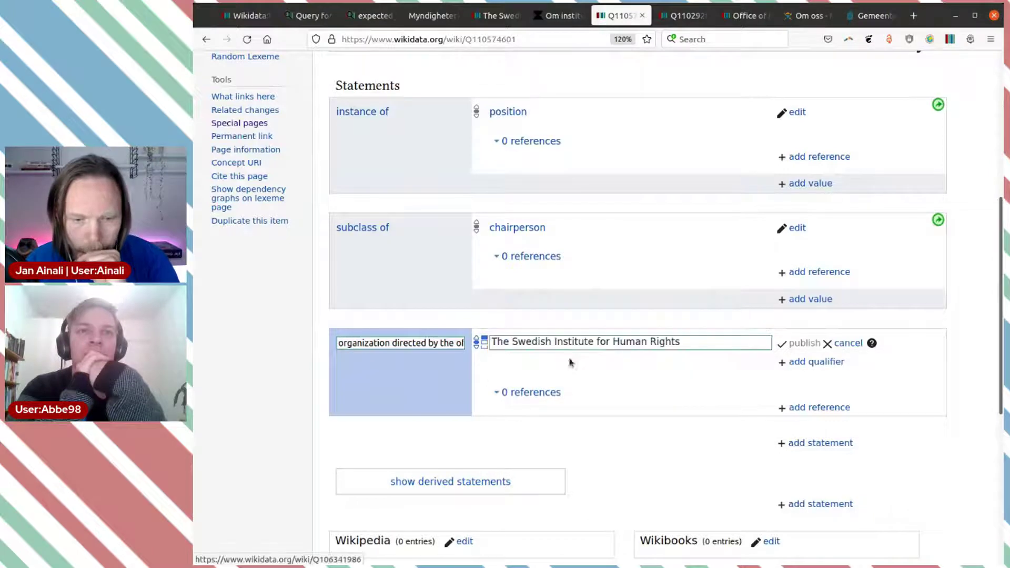
click(794, 343)
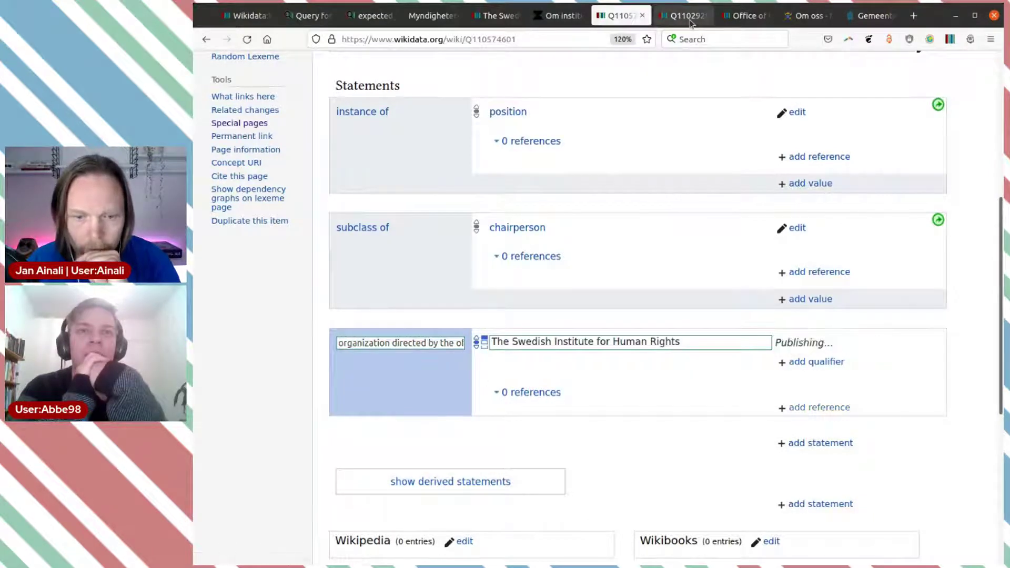
Check the model item's remaining statements, then add and publish a "country" statement with the value "Sweden" on the new item.
click(683, 16)
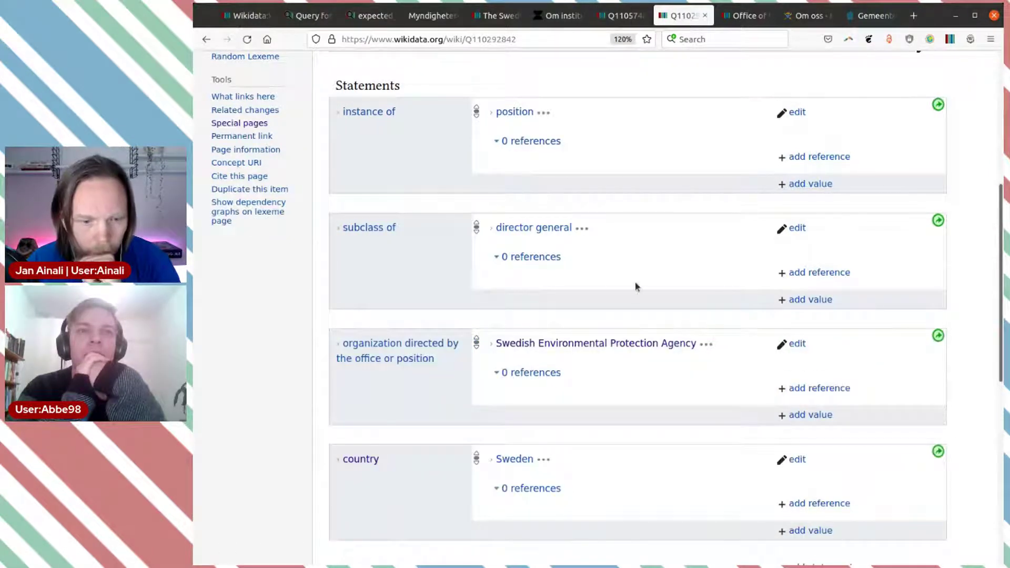
click(621, 16)
scroll(683, 295, down, 3)
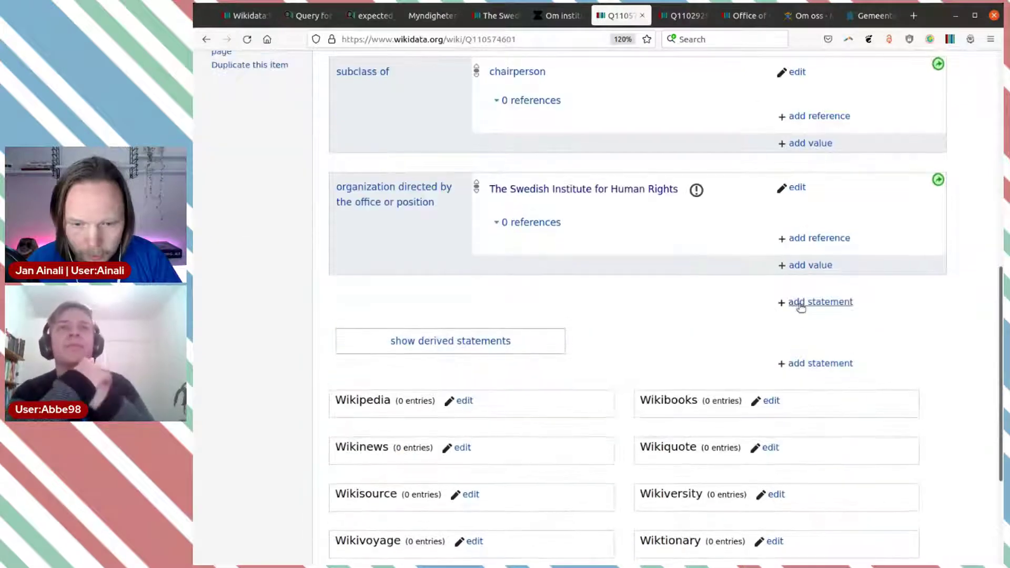
click(799, 302)
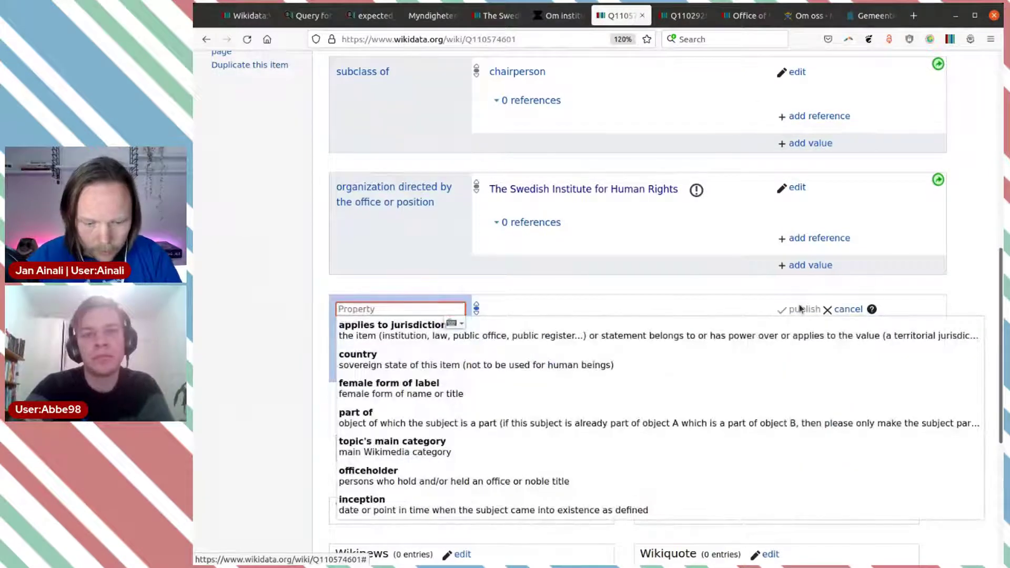
text(count)
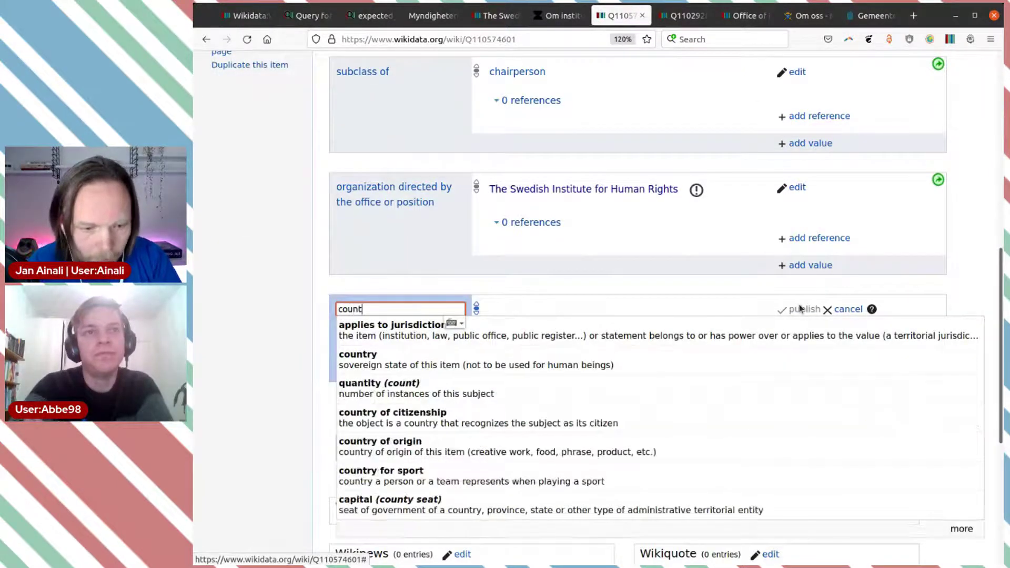
click(590, 367)
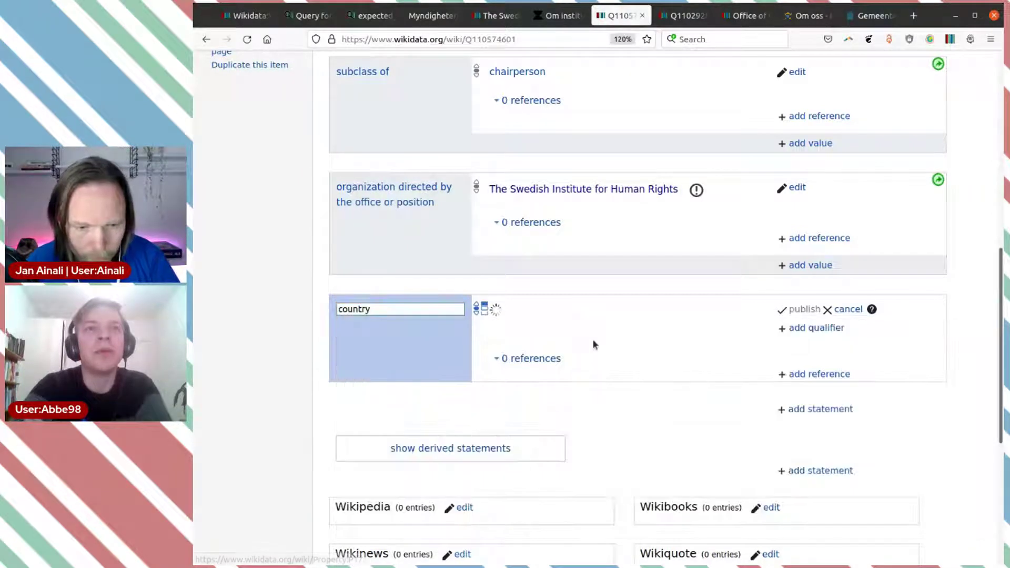
text(Sweden)
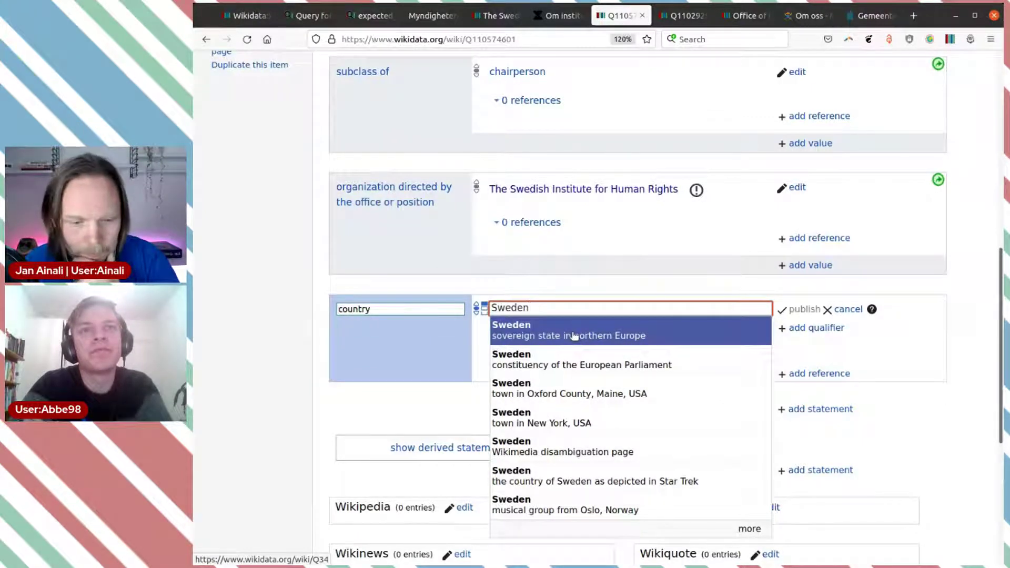
click(574, 337)
click(801, 309)
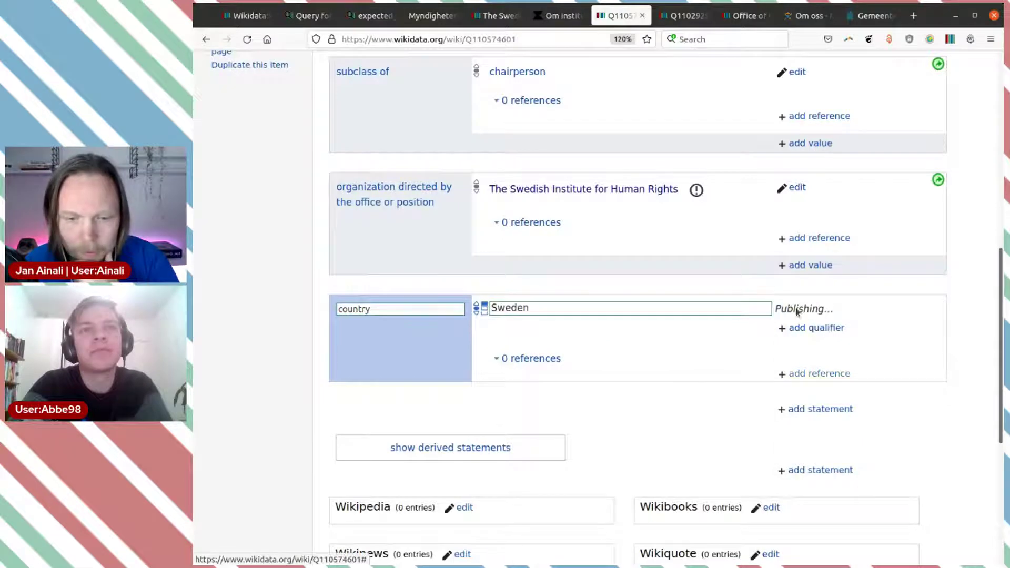
Review the potential issue on the "organization directed by the office or position" statement and copy the new item's QID.
click(696, 191)
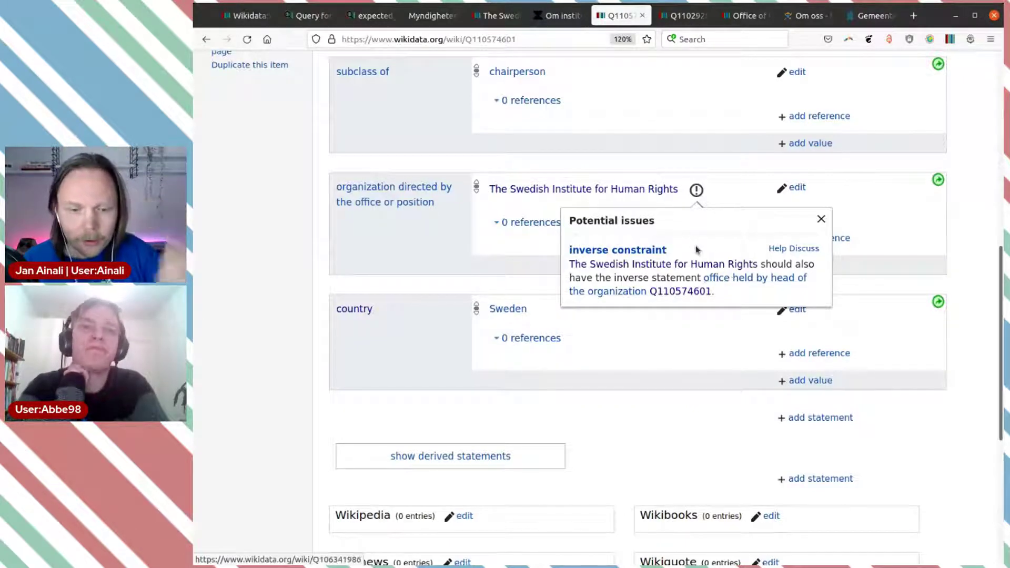
click(665, 341)
scroll(675, 292, up, 6)
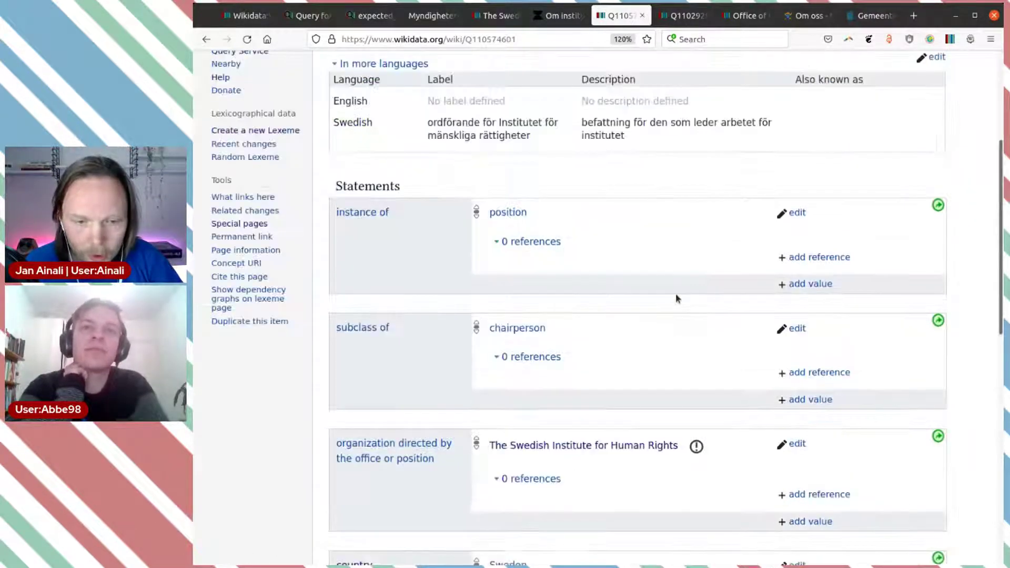
scroll(639, 200, up, 3)
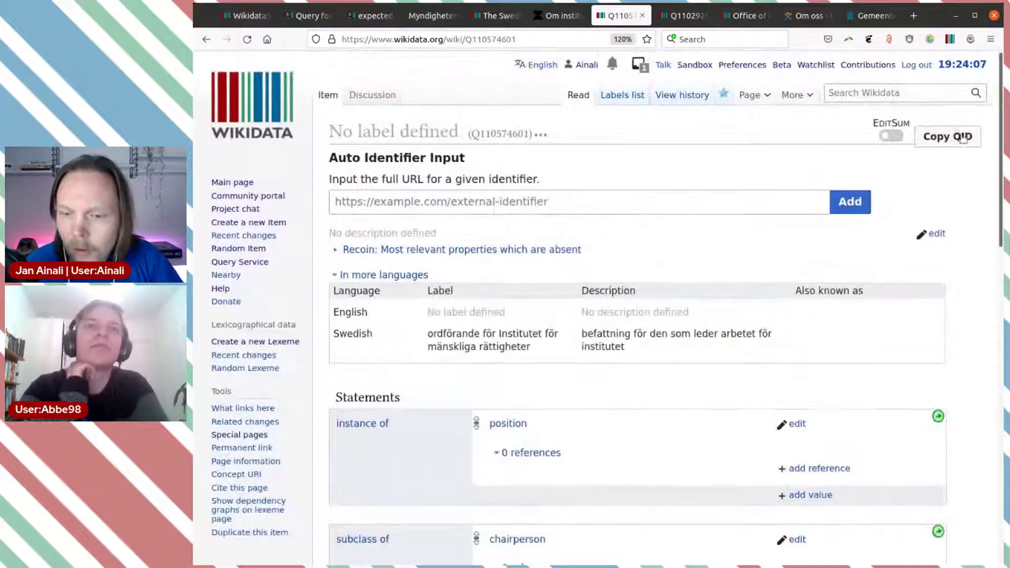
click(942, 136)
On The Swedish Institute for Human Rights item, add and publish an "office held by head of government" statement with the value Q110574601.
click(497, 15)
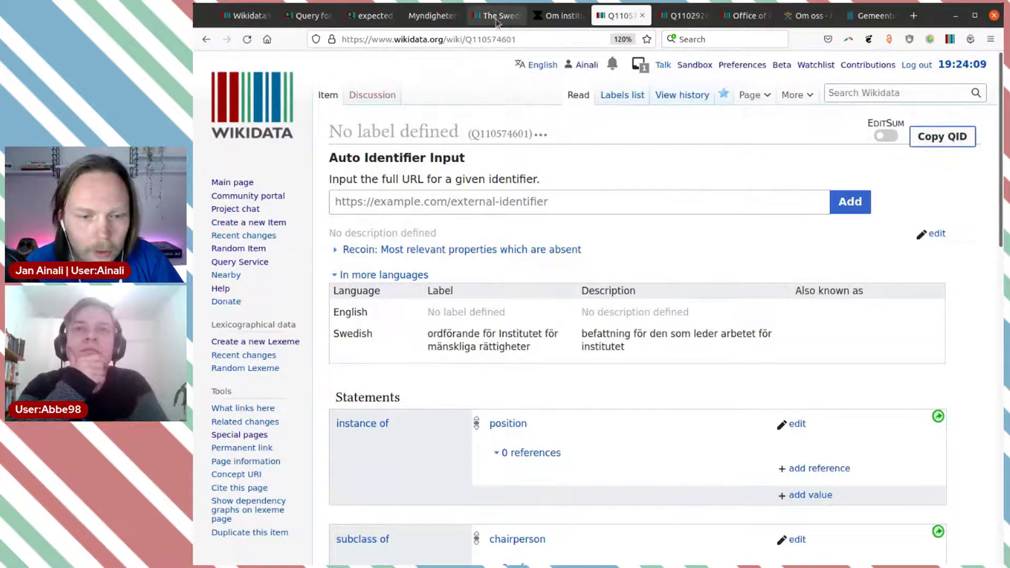
scroll(595, 229, down, 10)
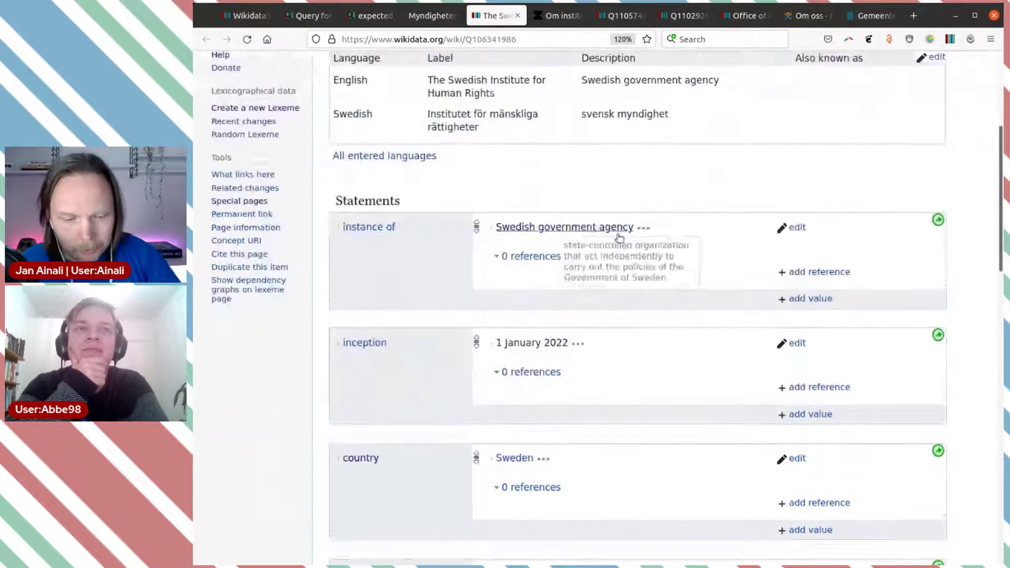
scroll(810, 418, down, 3)
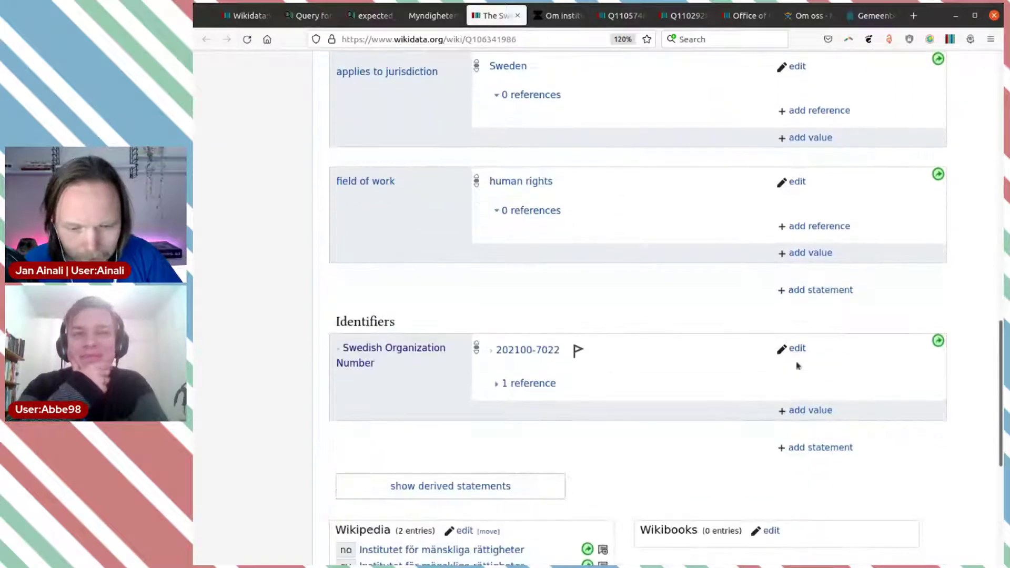
click(818, 291)
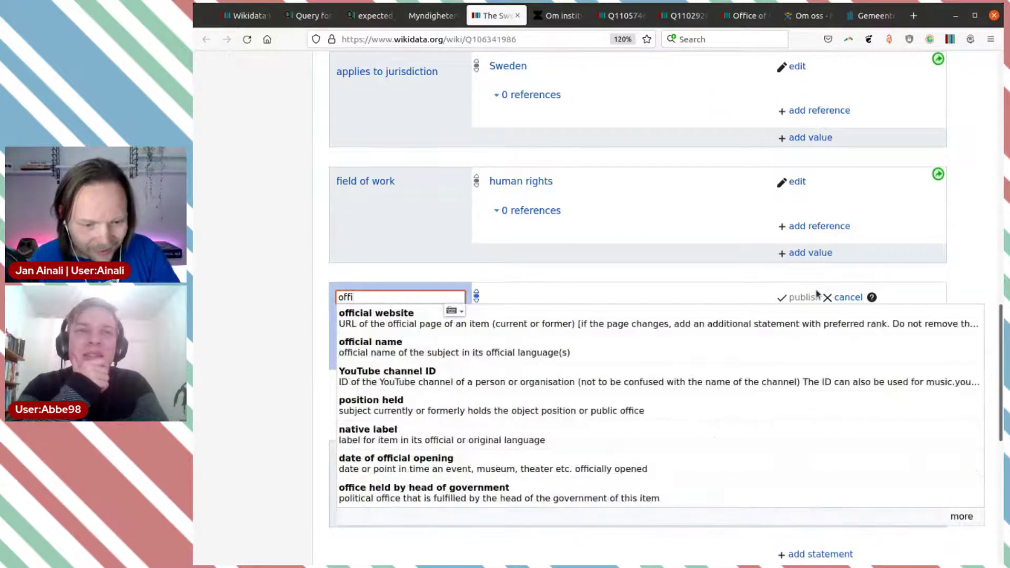
click(622, 492)
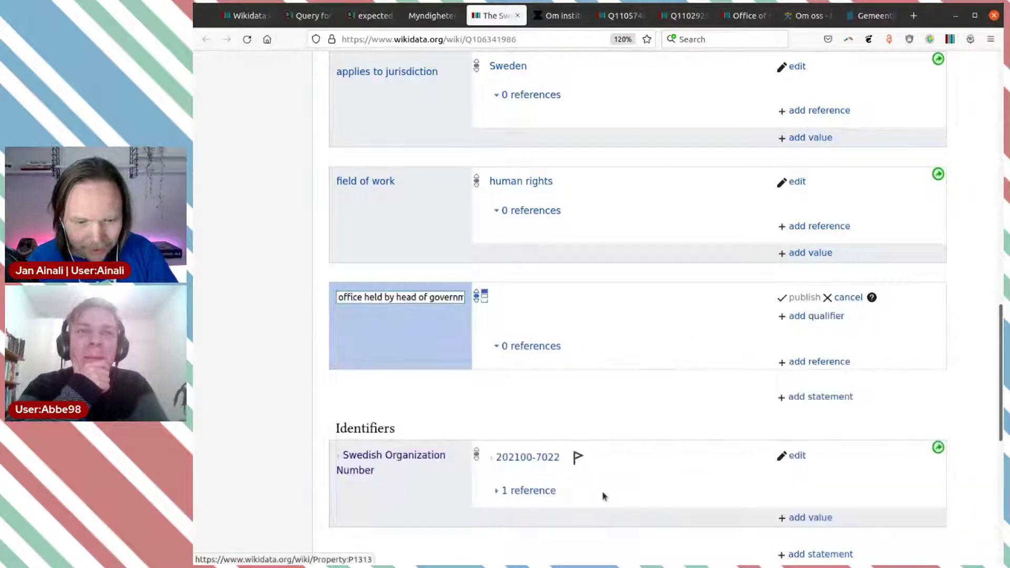
key(ctrl+v)
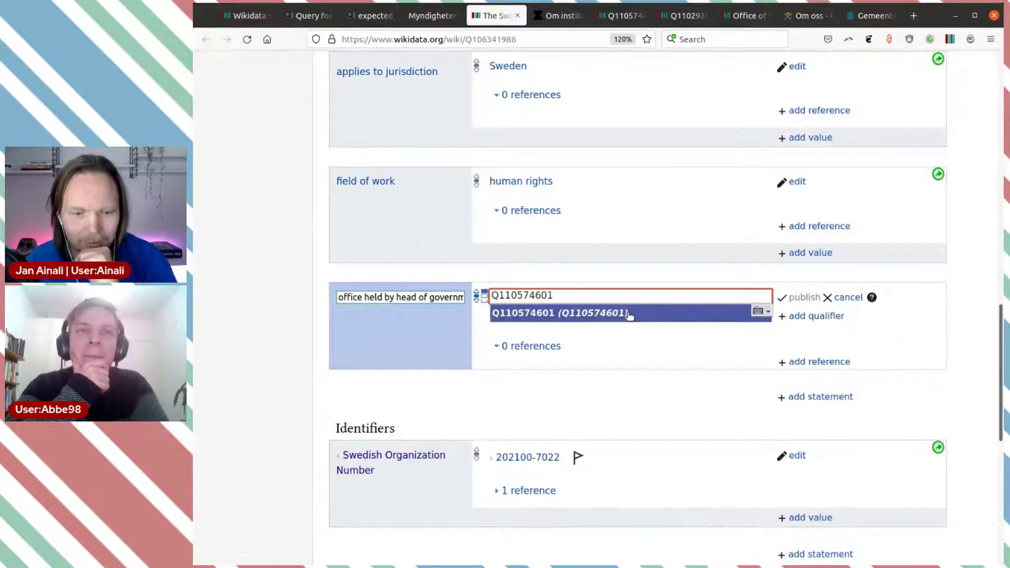
click(629, 315)
click(813, 297)
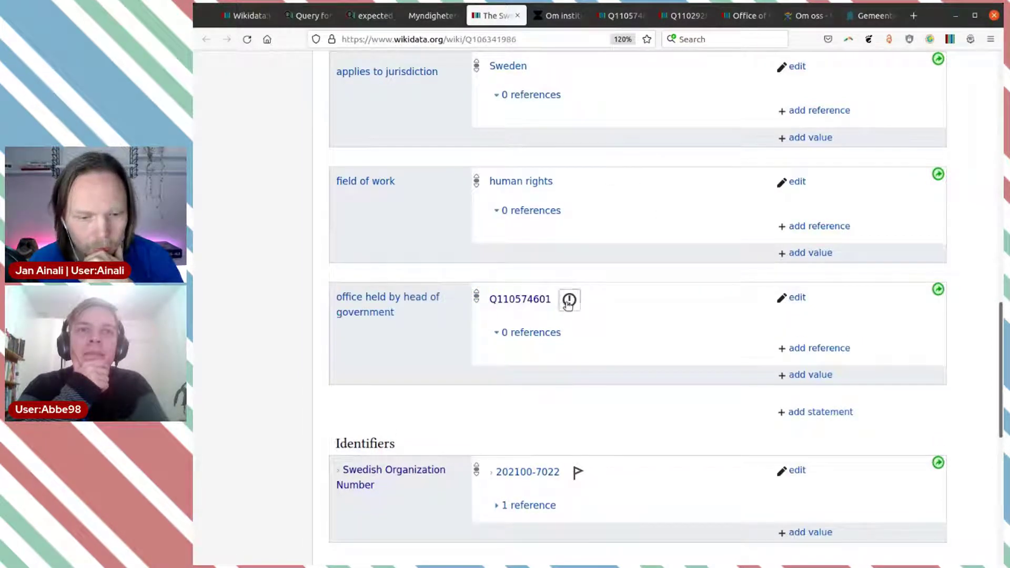
Examine the potential issues on the "office held by head of government" statement and compare them with the institute's other statements.
click(568, 301)
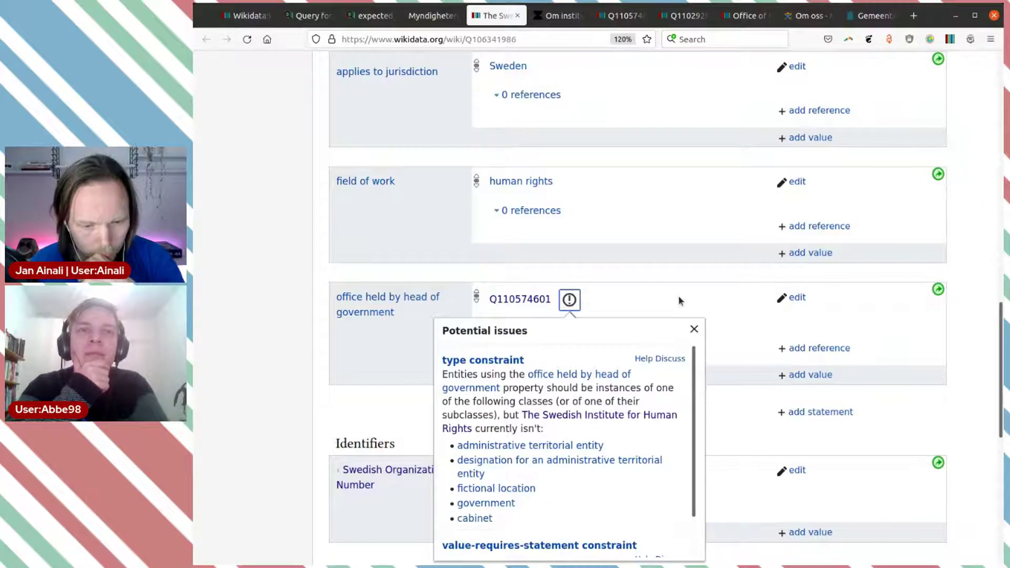
scroll(677, 295, down, 3)
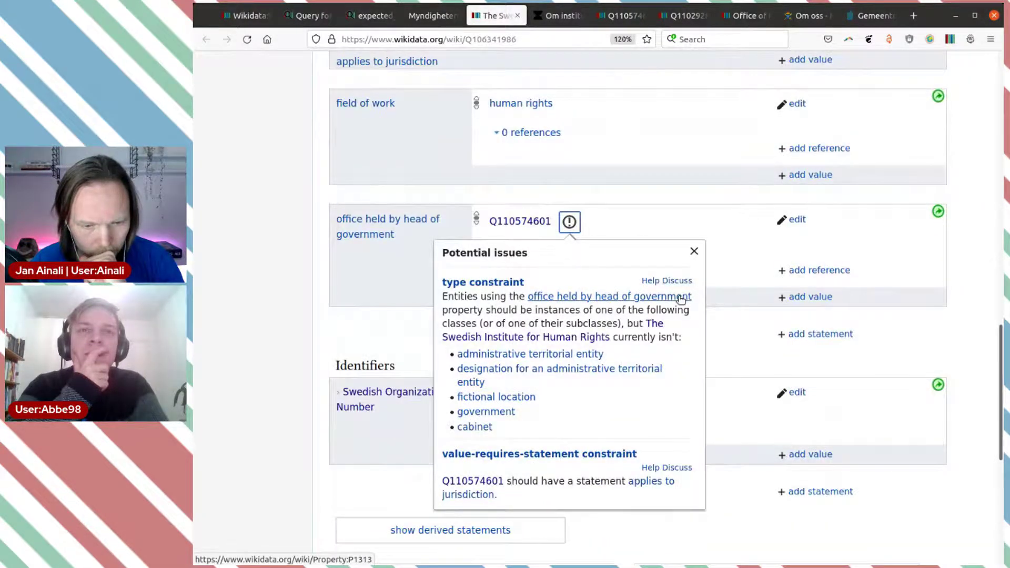
scroll(680, 298, up, 20)
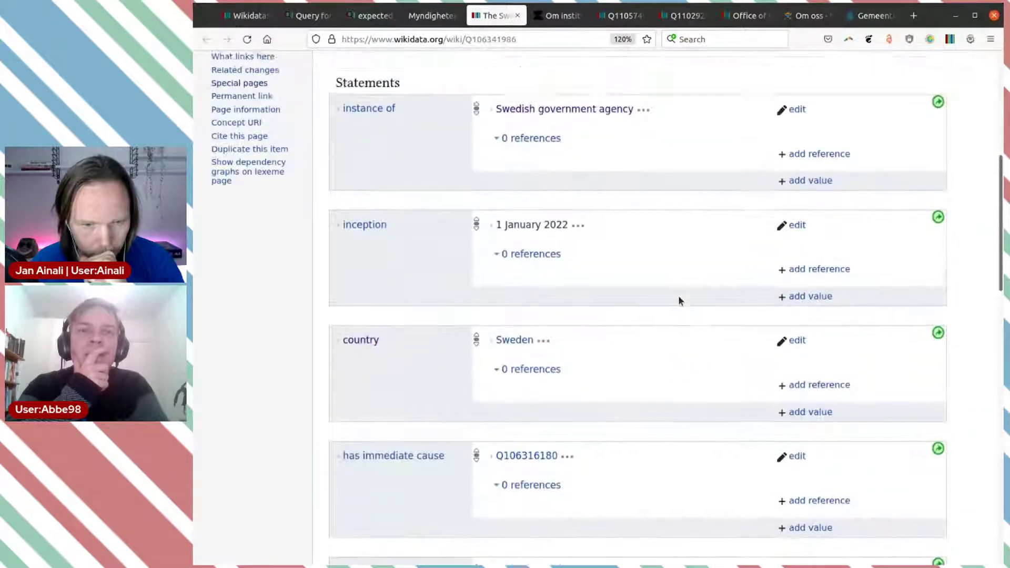
scroll(678, 301, down, 19)
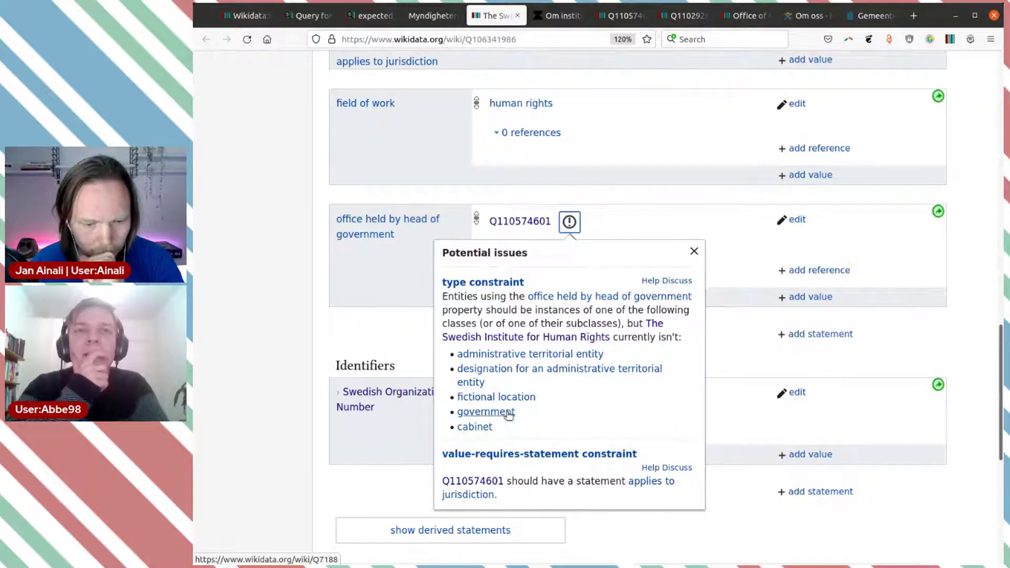
Review The Swedish Institute for Human Rights item's statements against the classes required by the type constraint.
scroll(551, 381, up, 4)
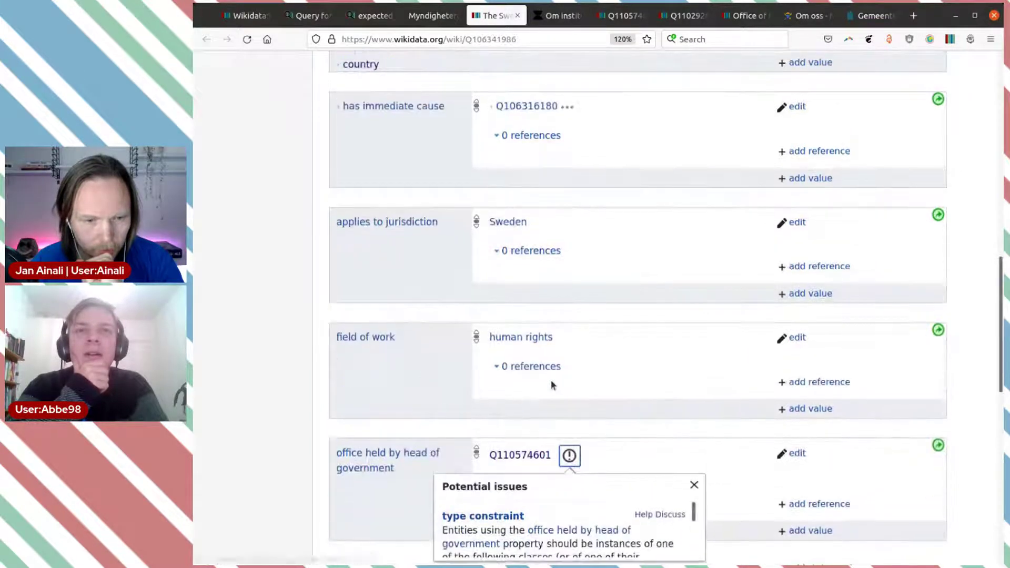
scroll(578, 357, up, 3)
scroll(578, 354, up, 4)
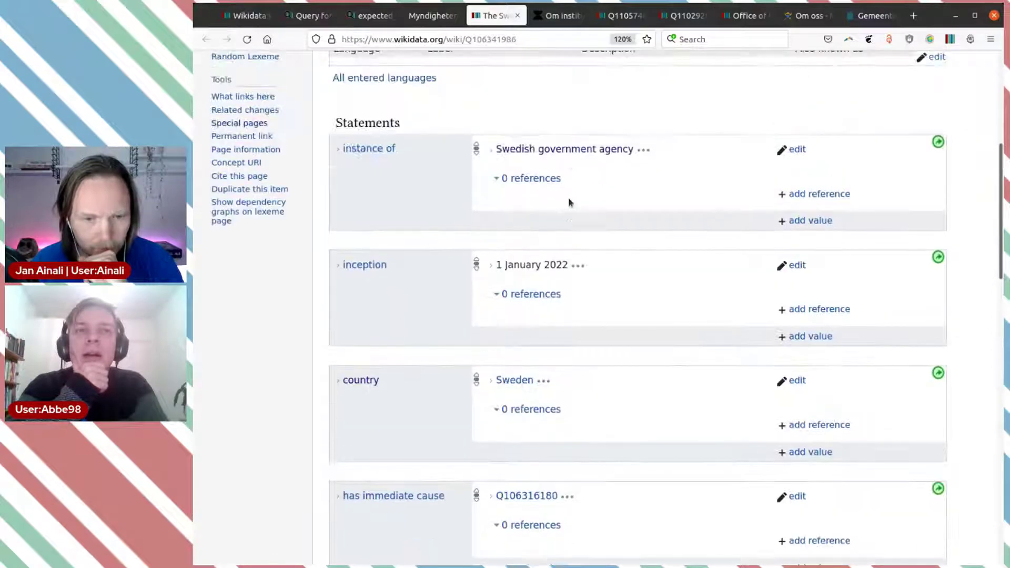
scroll(668, 299, down, 8)
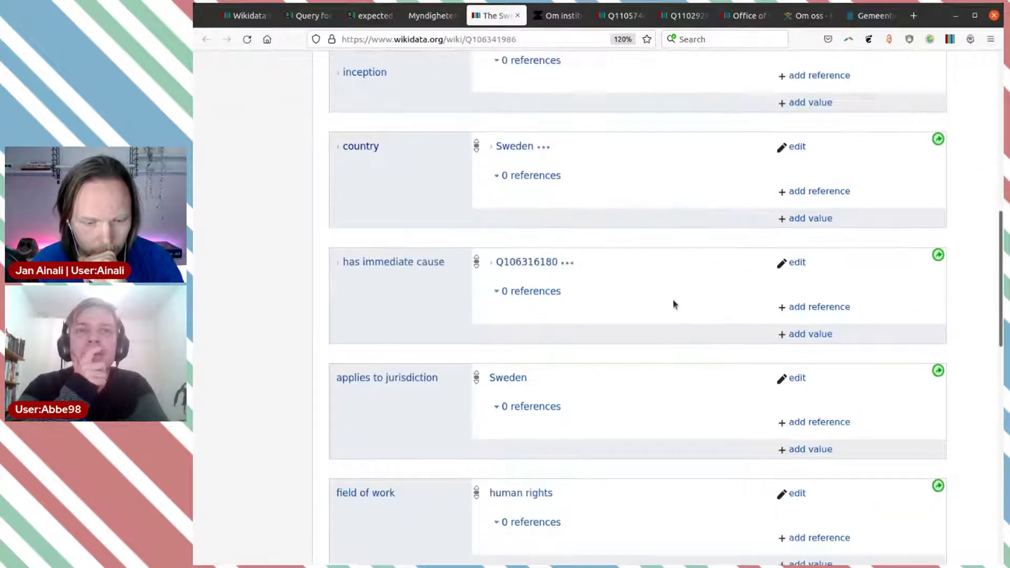
scroll(673, 304, down, 3)
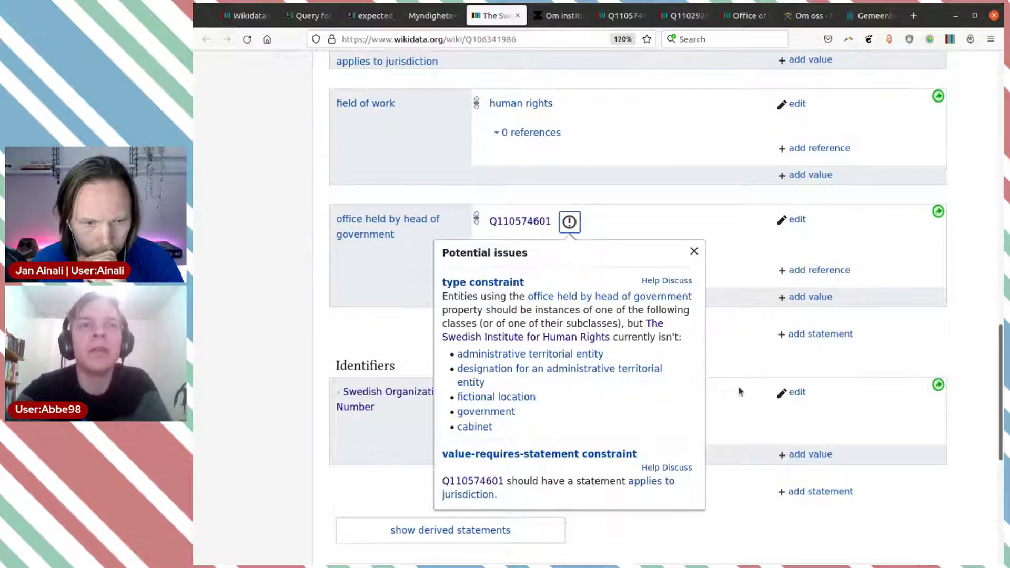
Open the Swedish Environmental Protection Agency item from the model position item and compare its office property with the one used on the institute's item.
click(746, 15)
click(670, 17)
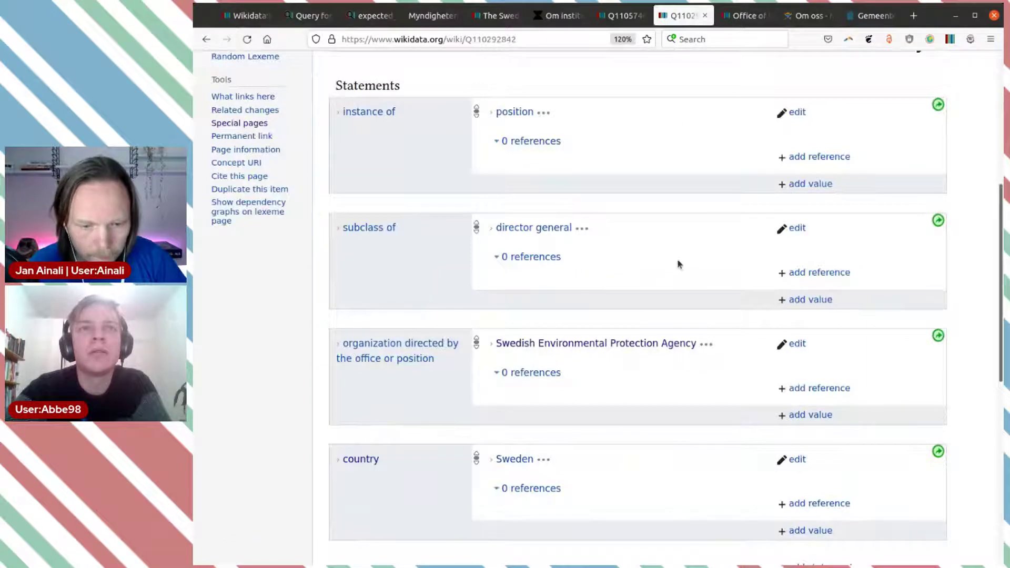
scroll(677, 261, down, 3)
middle_click(653, 189)
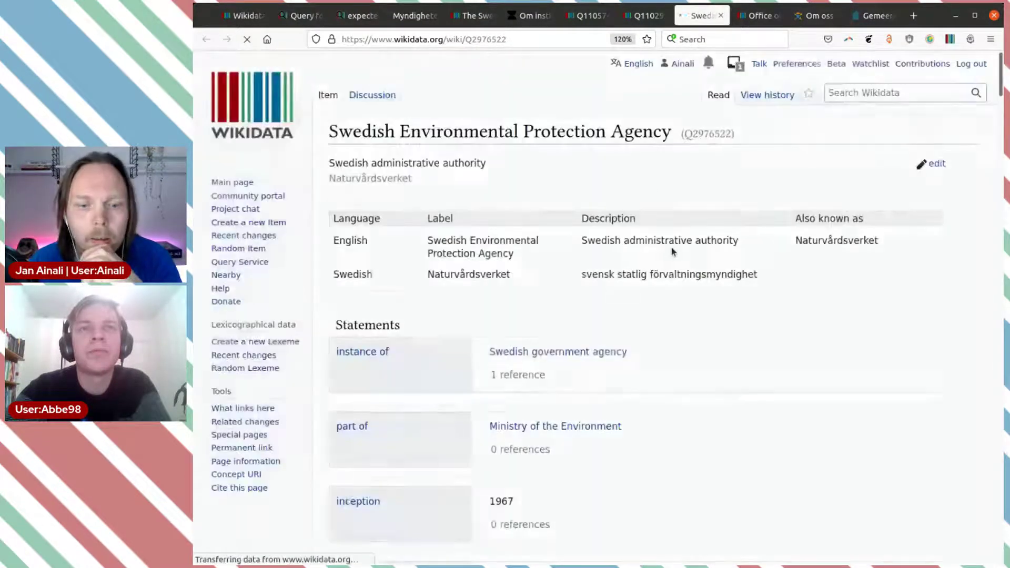
scroll(673, 252, down, 3)
scroll(672, 252, down, 8)
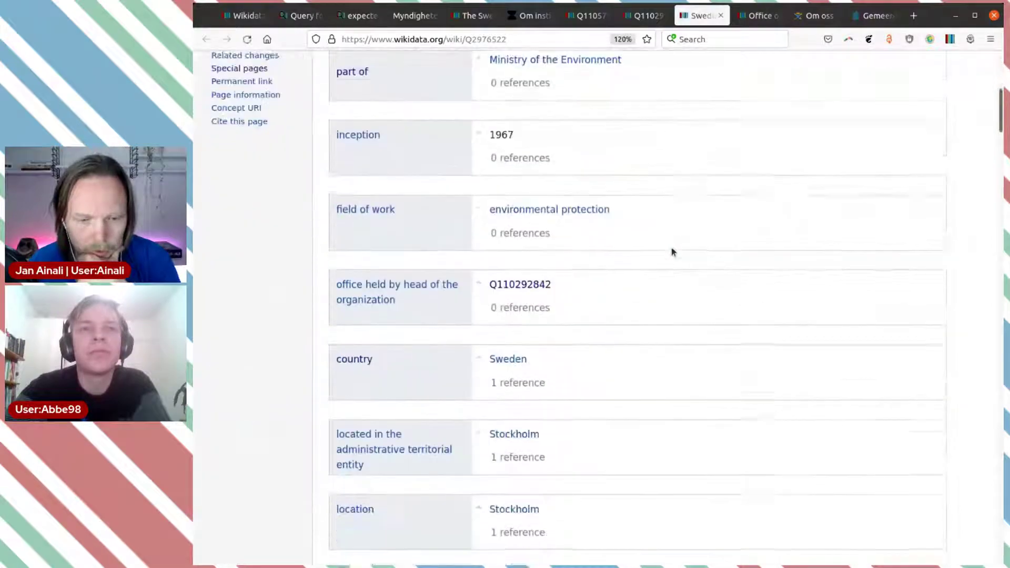
scroll(671, 251, down, 5)
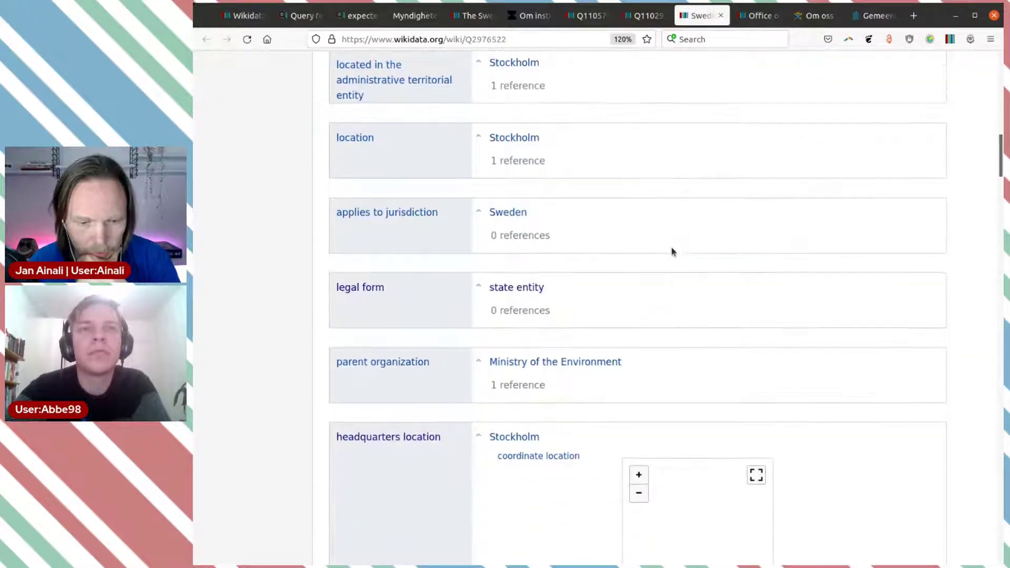
scroll(672, 252, up, 5)
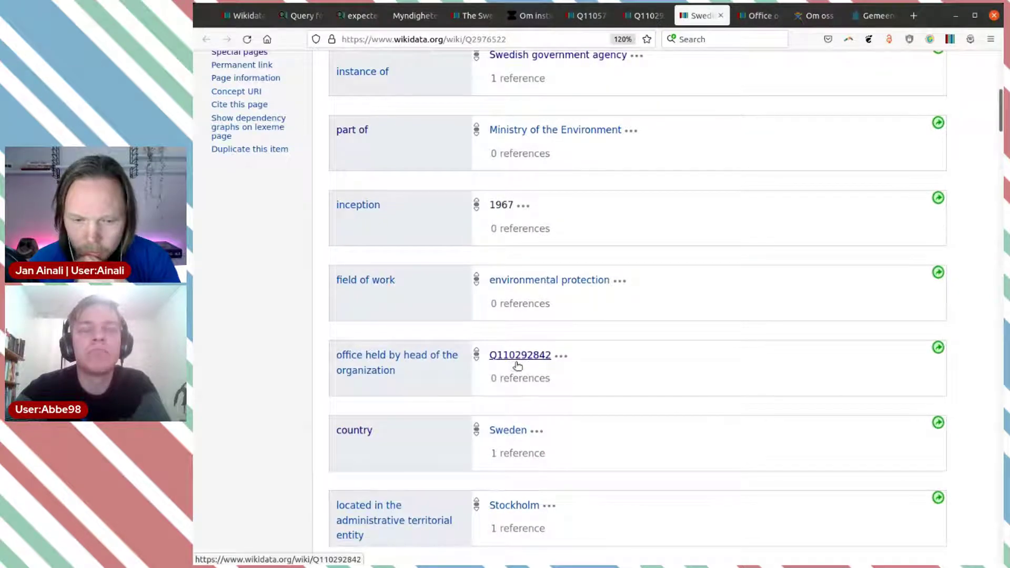
scroll(591, 365, down, 4)
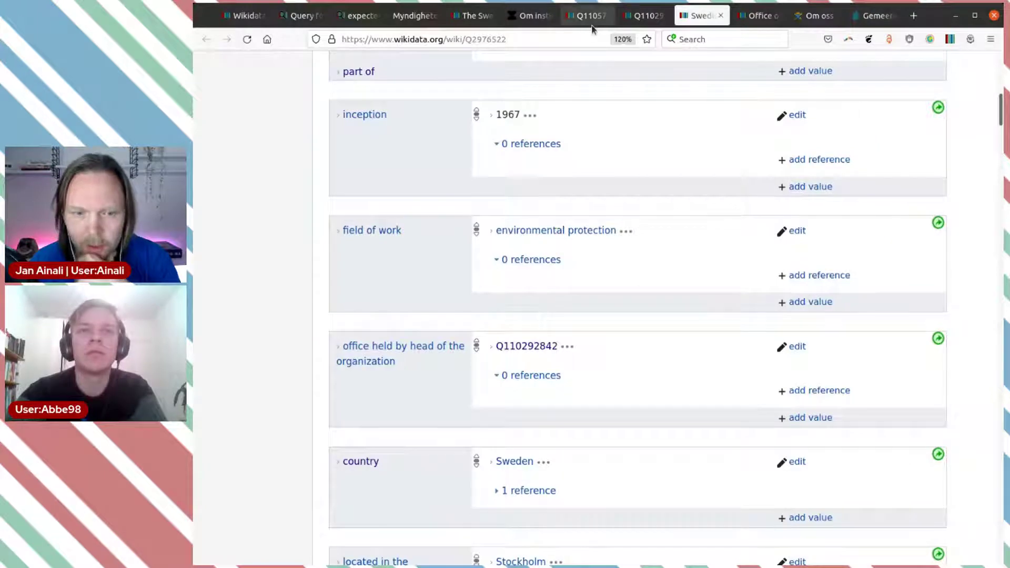
click(460, 21)
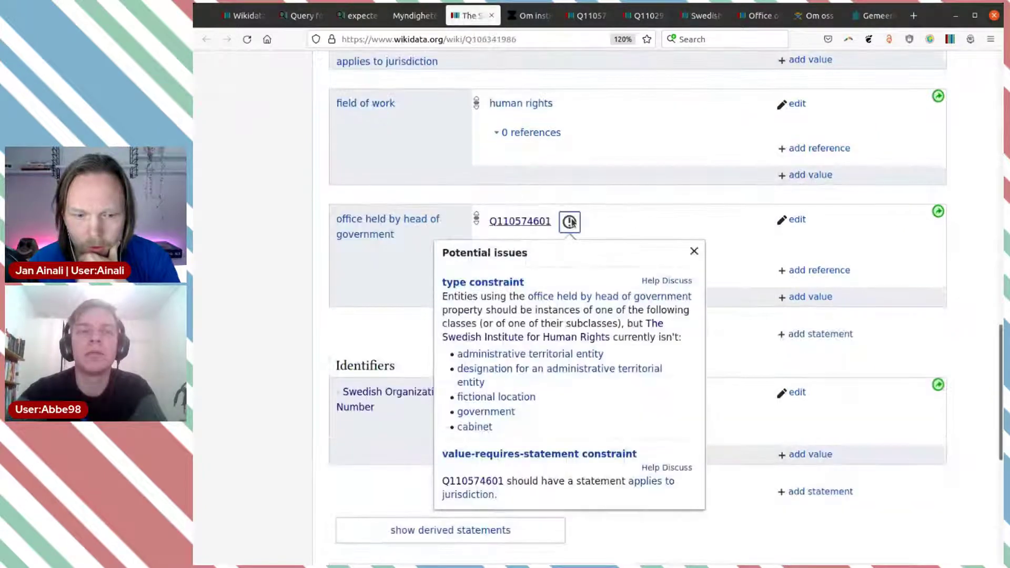
click(678, 210)
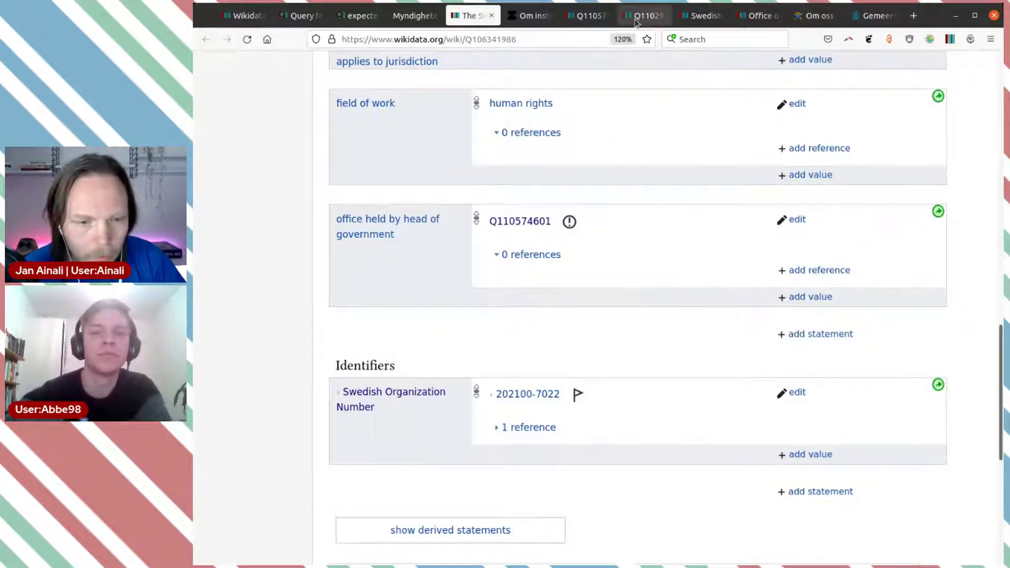
Look through Statskontoret's page on government agencies, including its figures and tables.
click(407, 19)
scroll(521, 276, down, 10)
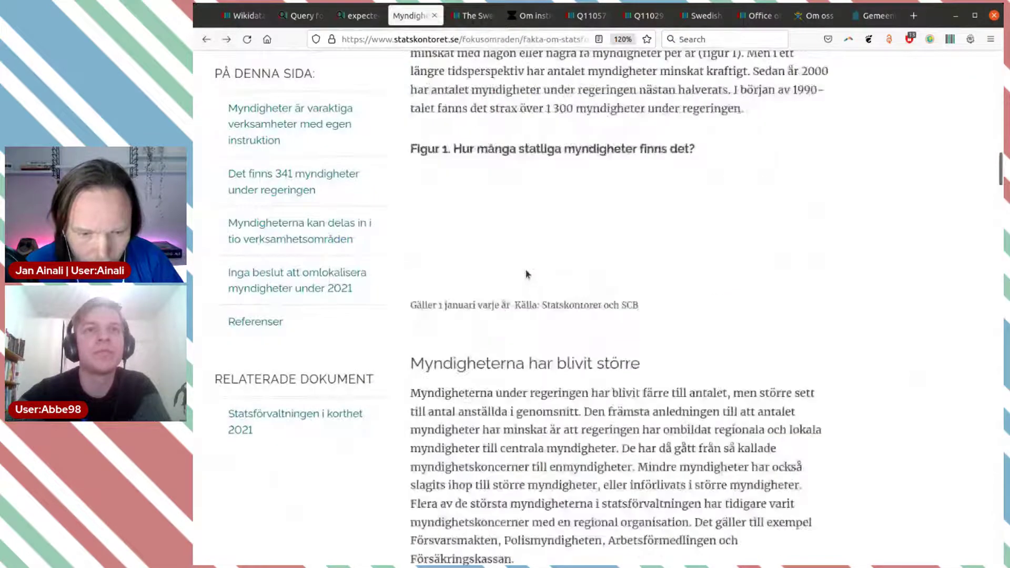
scroll(528, 274, down, 15)
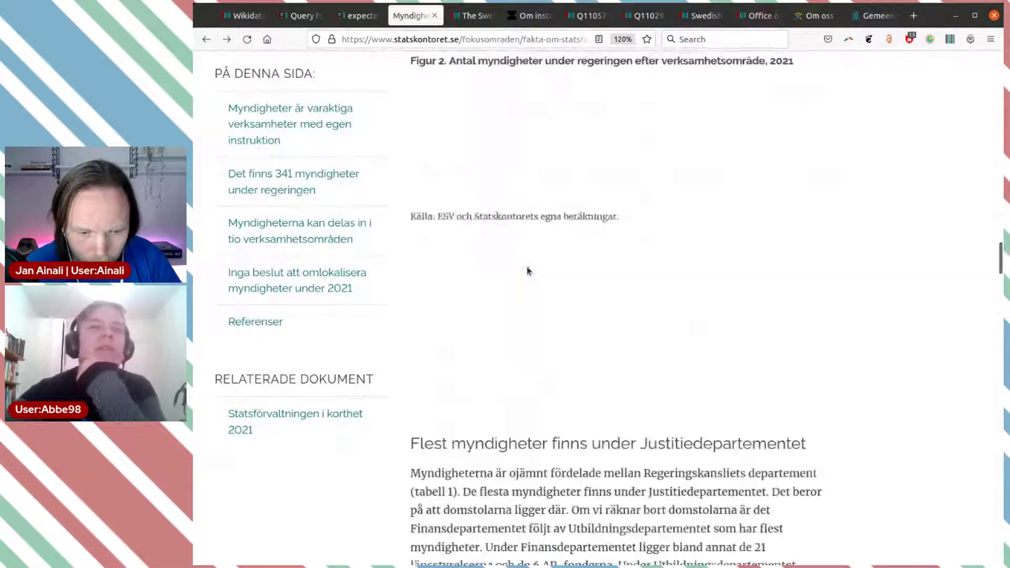
scroll(528, 271, down, 15)
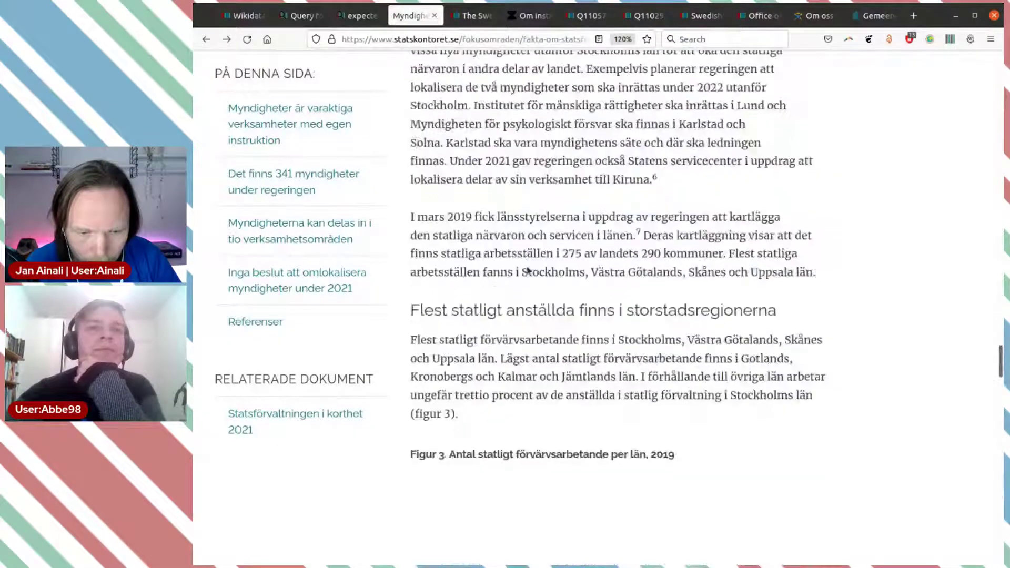
scroll(528, 271, down, 12)
scroll(506, 162, up, 5)
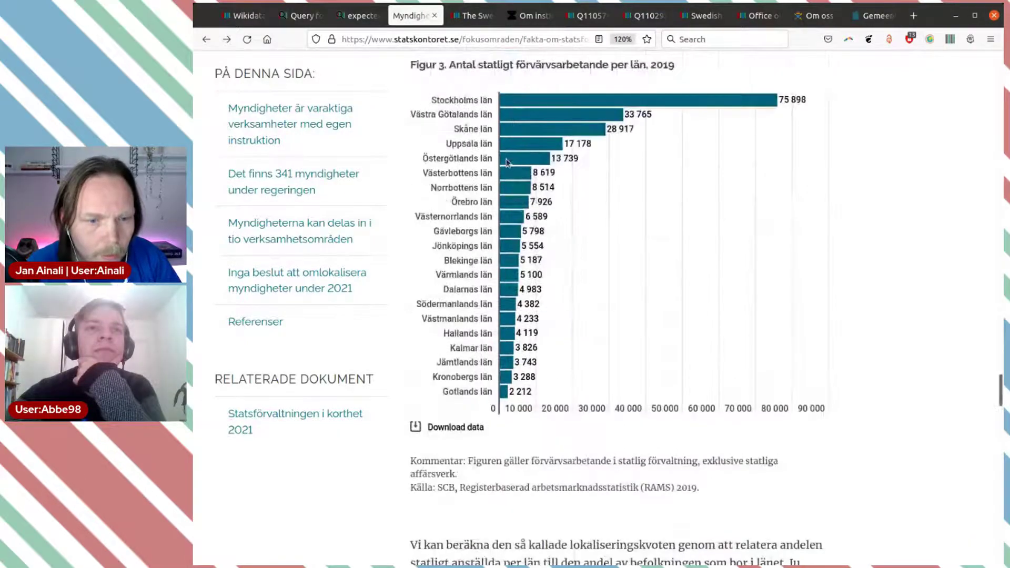
scroll(506, 162, down, 5)
Check the board chairperson on the institute's about page, search Wikidata for that person's full name, and open the Swedish jurist's item.
click(531, 16)
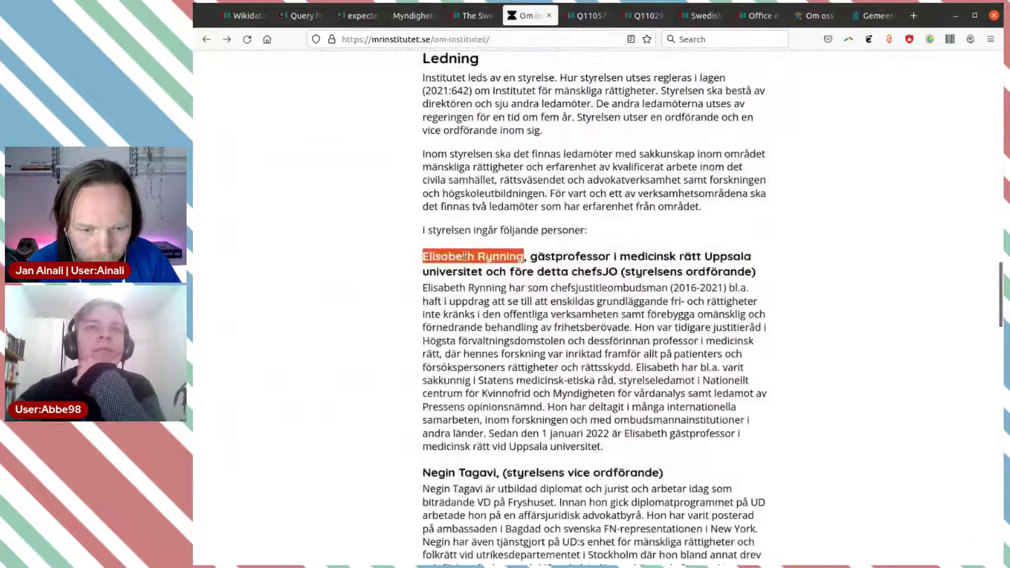
click(637, 19)
scroll(689, 253, up, 9)
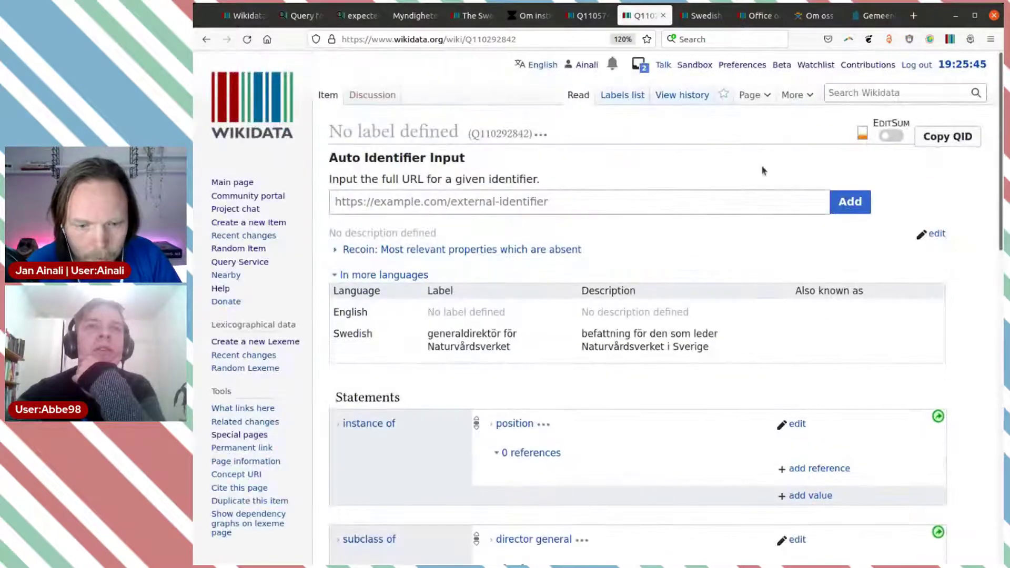
click(851, 94)
text(Elisabeth Rynning)
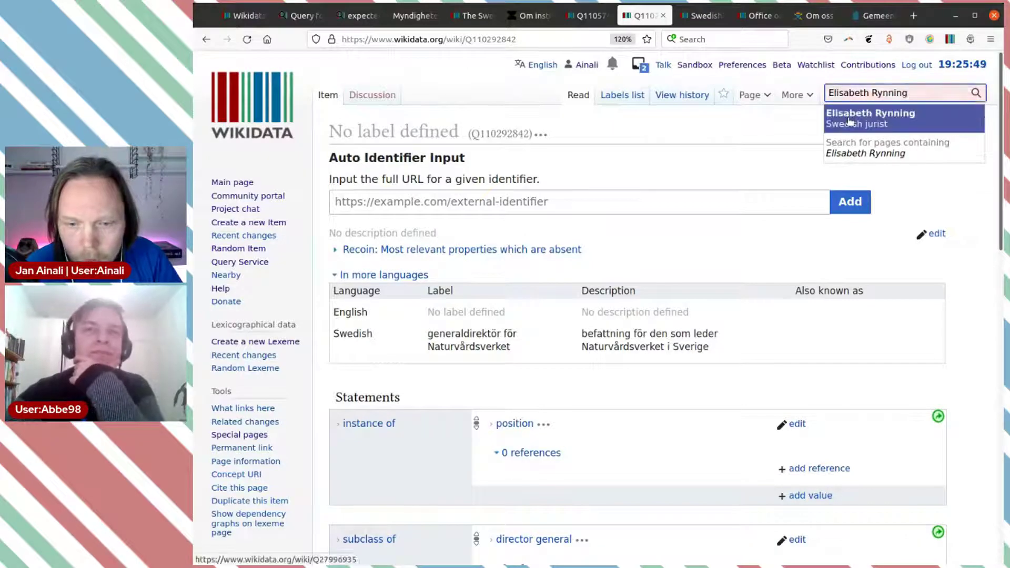
click(849, 121)
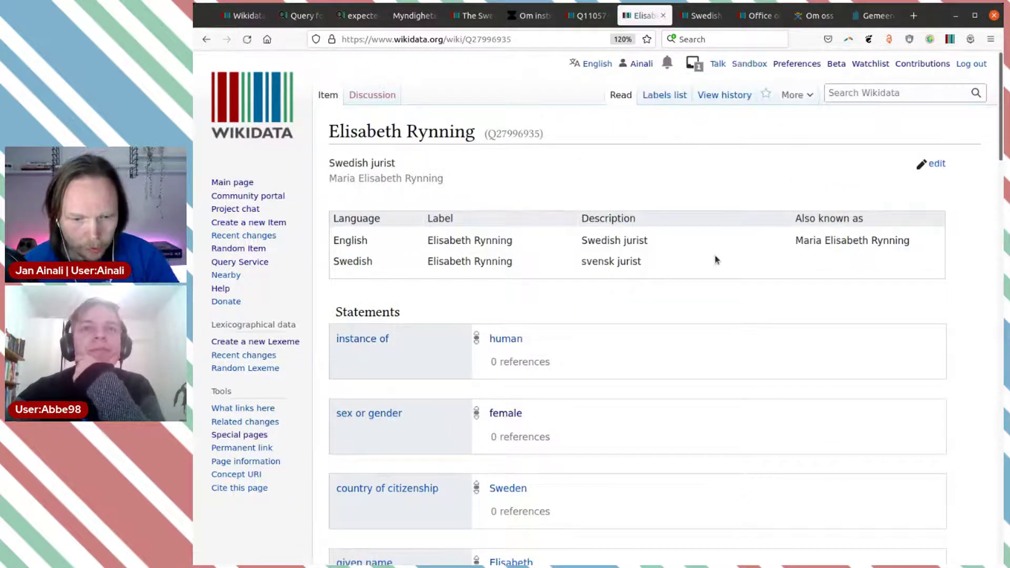
Copy the chairperson position's QID and enter Q110574601 as an additional "position held" value on the jurist's item.
scroll(720, 263, down, 3)
scroll(719, 259, down, 10)
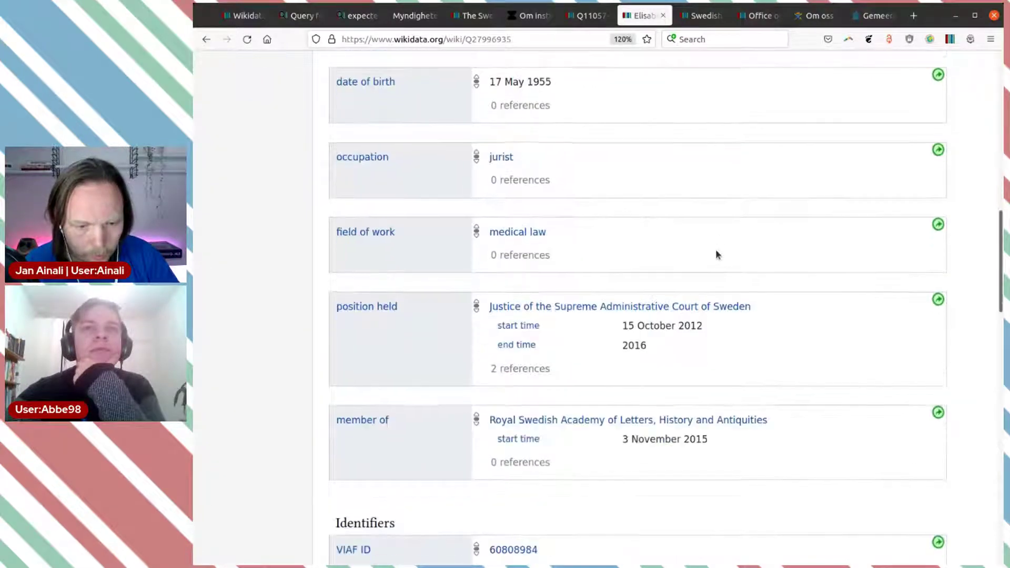
scroll(716, 255, down, 2)
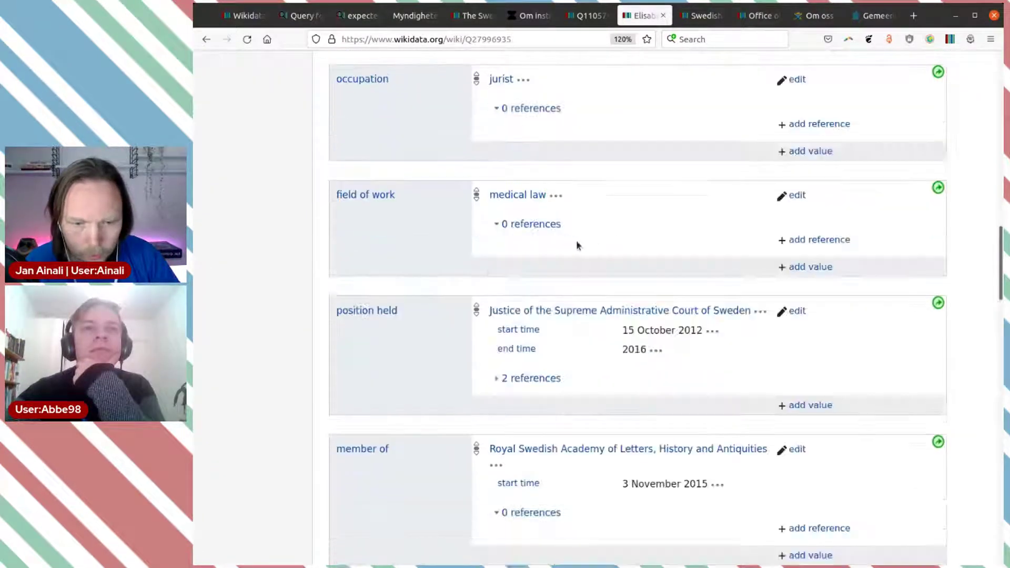
scroll(658, 194, down, 3)
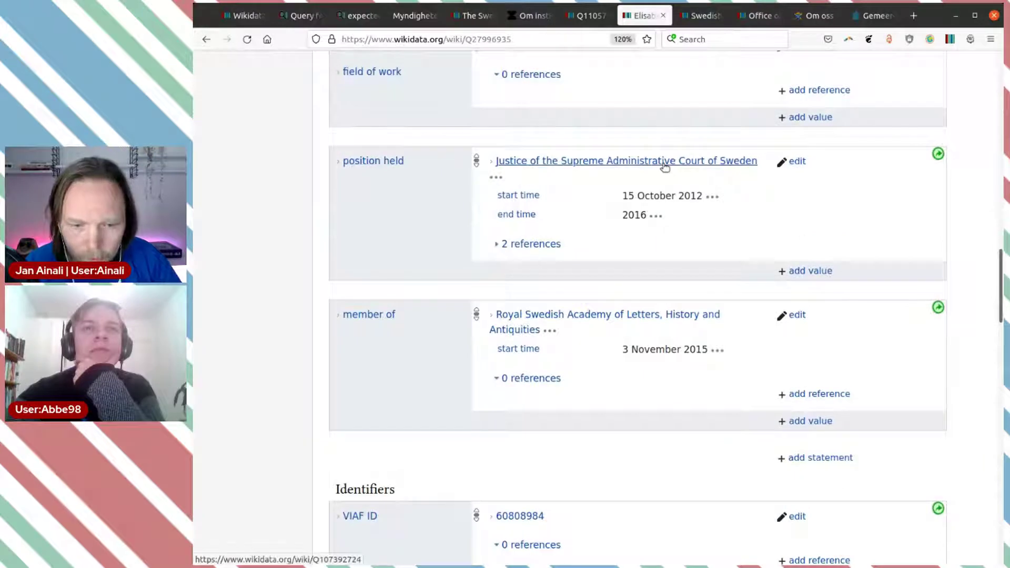
click(816, 270)
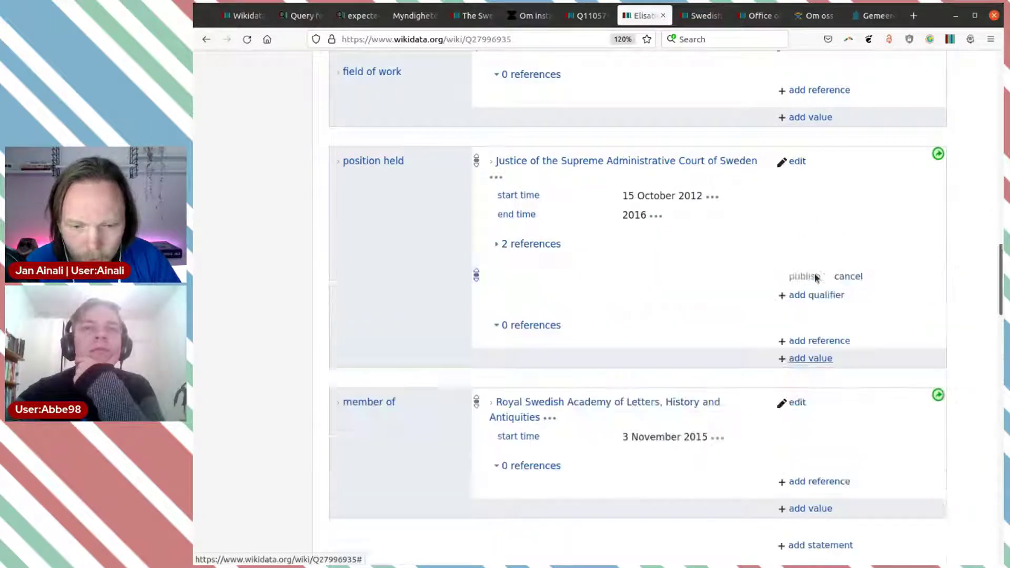
click(586, 15)
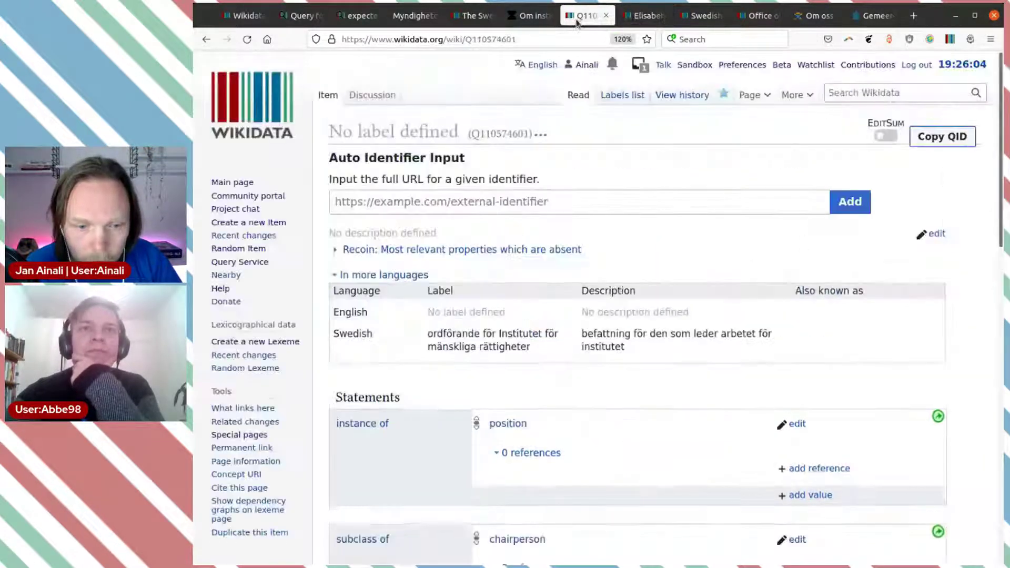
click(921, 143)
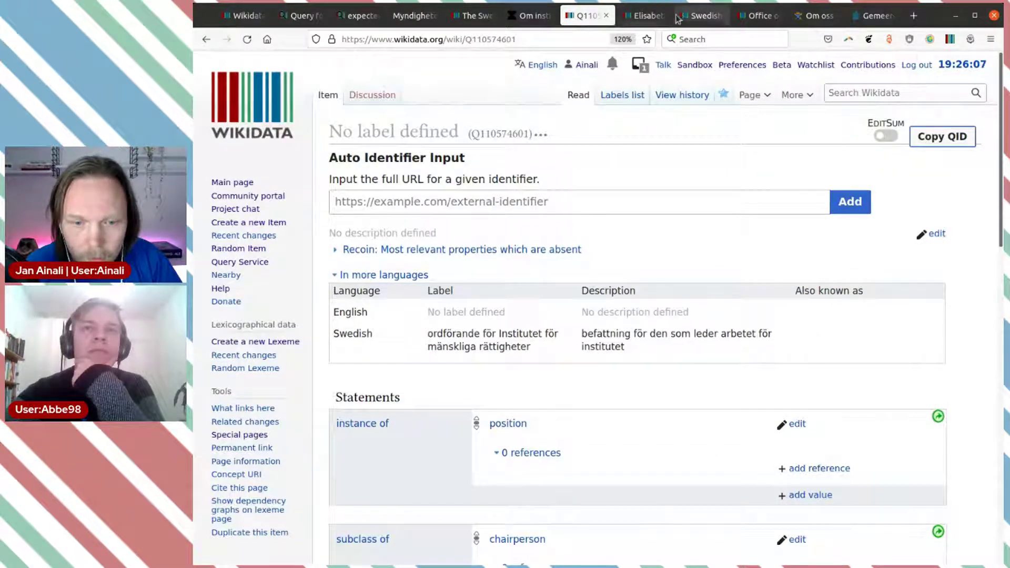
click(644, 16)
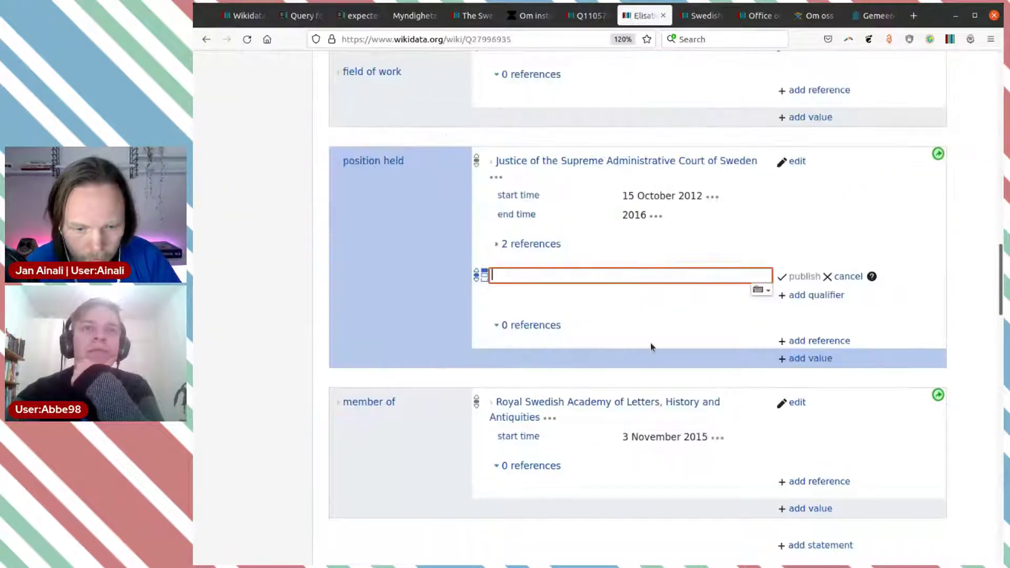
key(ctrl+v)
click(643, 296)
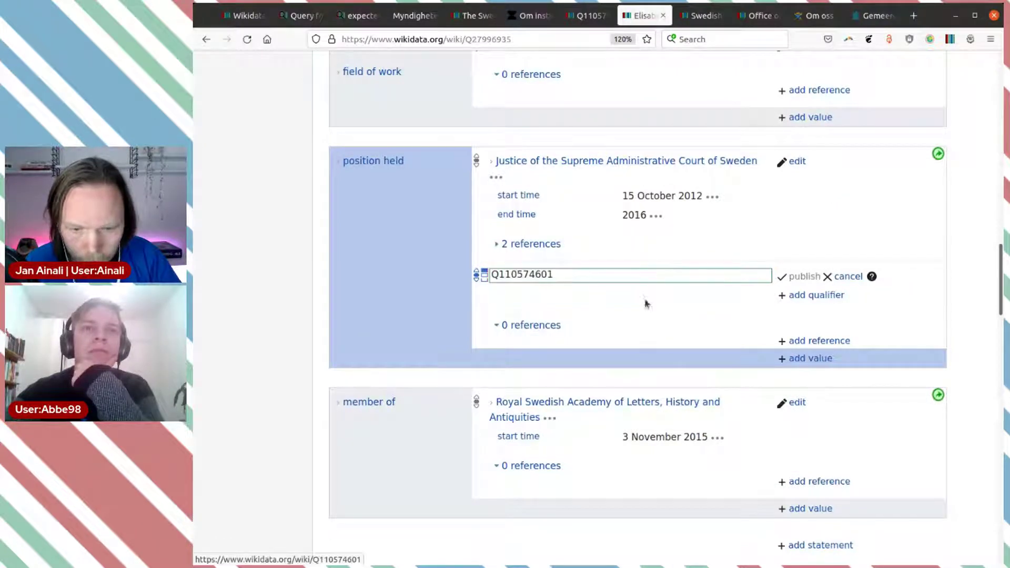
Add a "start time" qualifier of 2022-01-01 to the new "position held" value.
click(806, 298)
text(start)
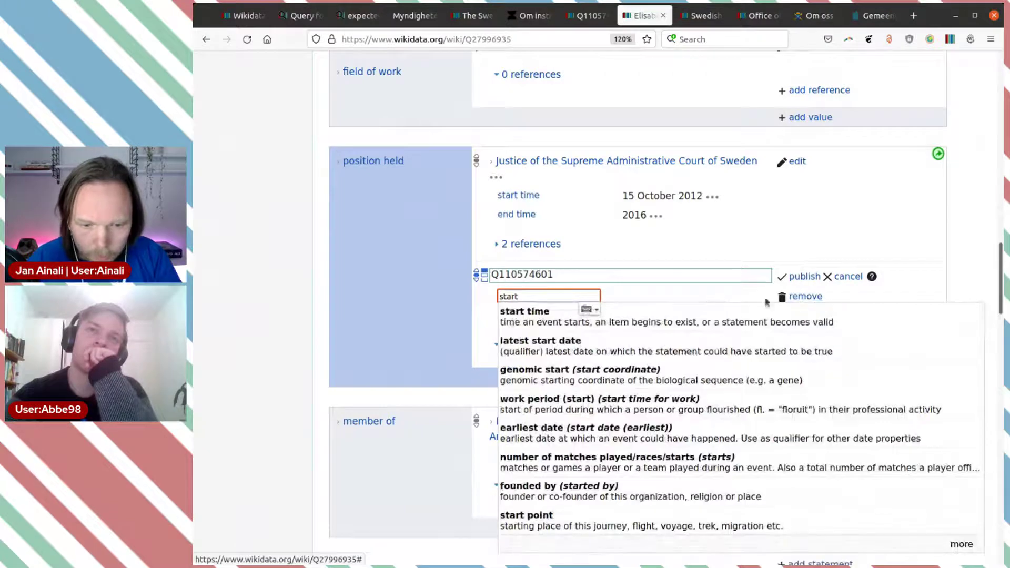
click(709, 315)
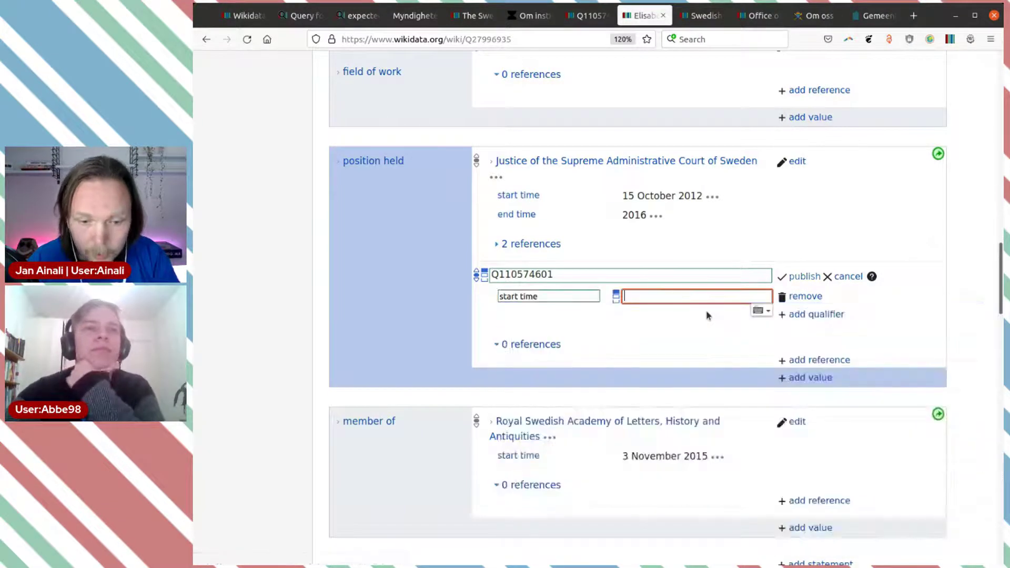
text(2022-)
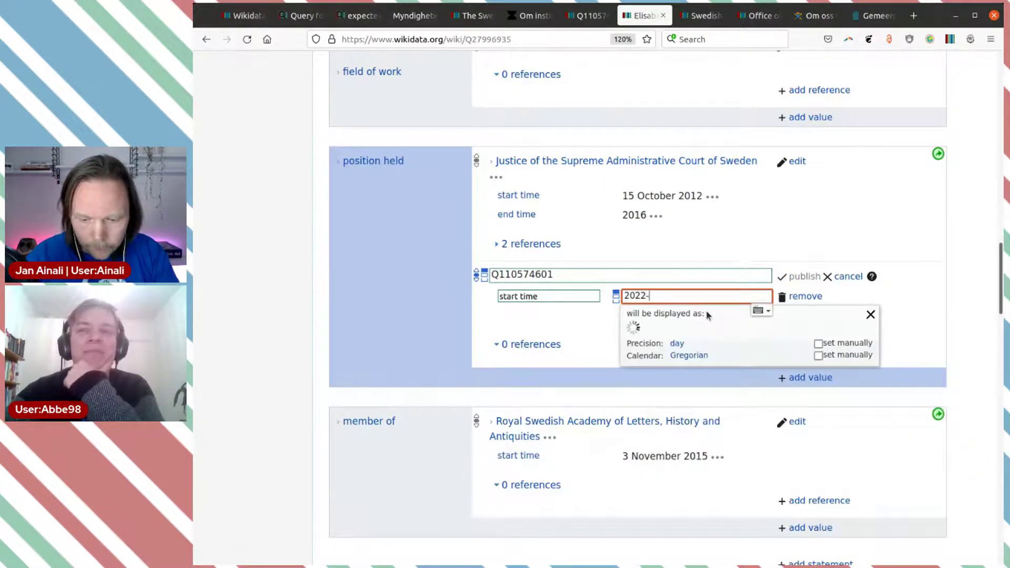
text(01-01)
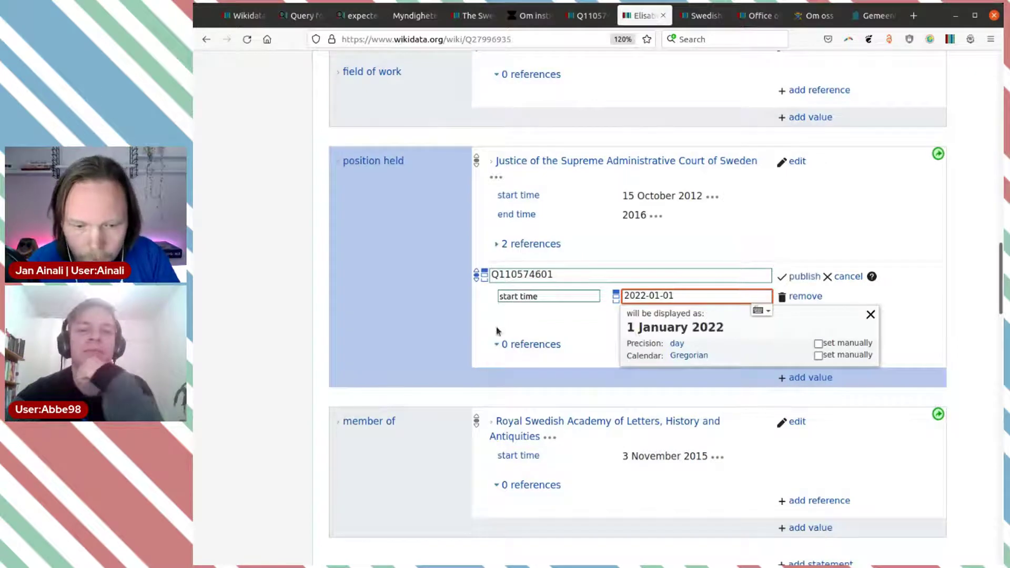
click(456, 320)
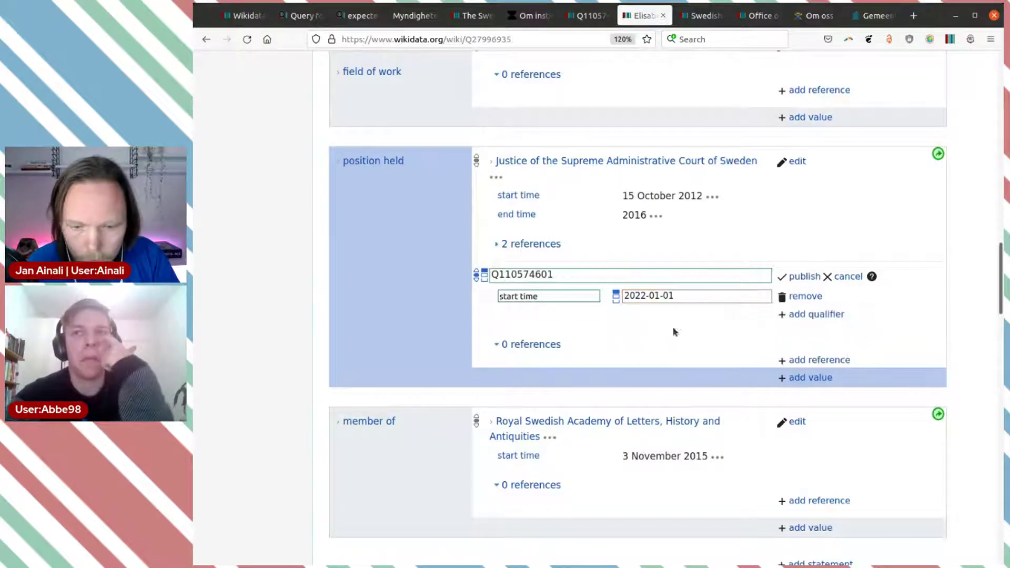
click(814, 362)
text(ref)
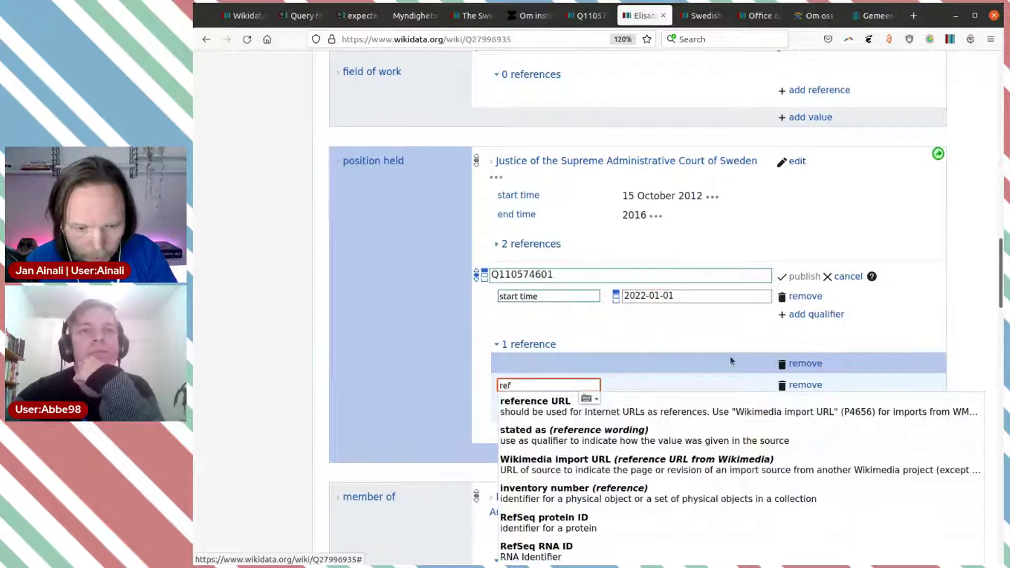
key(Down)
key(Return)
click(531, 16)
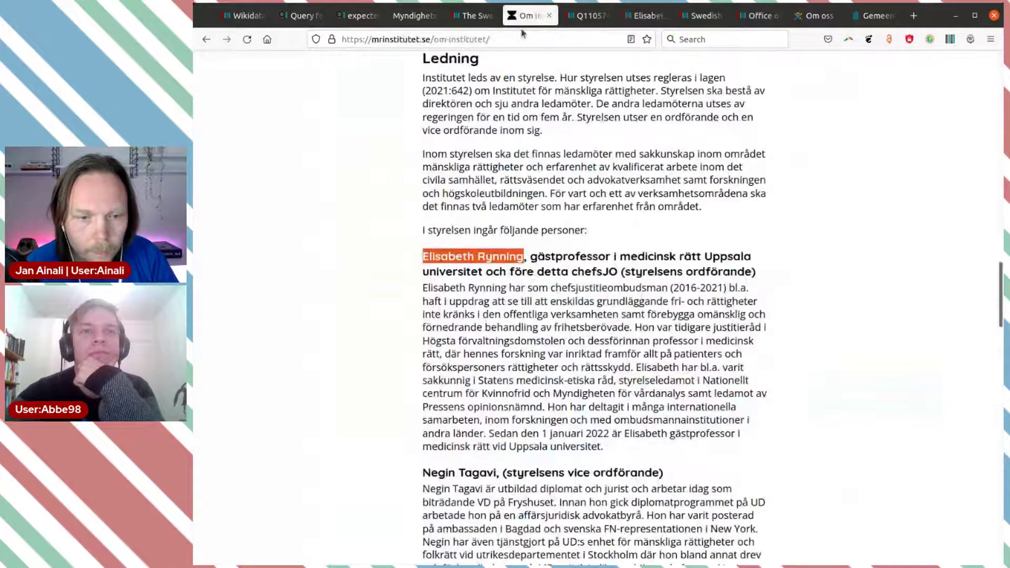
click(517, 39)
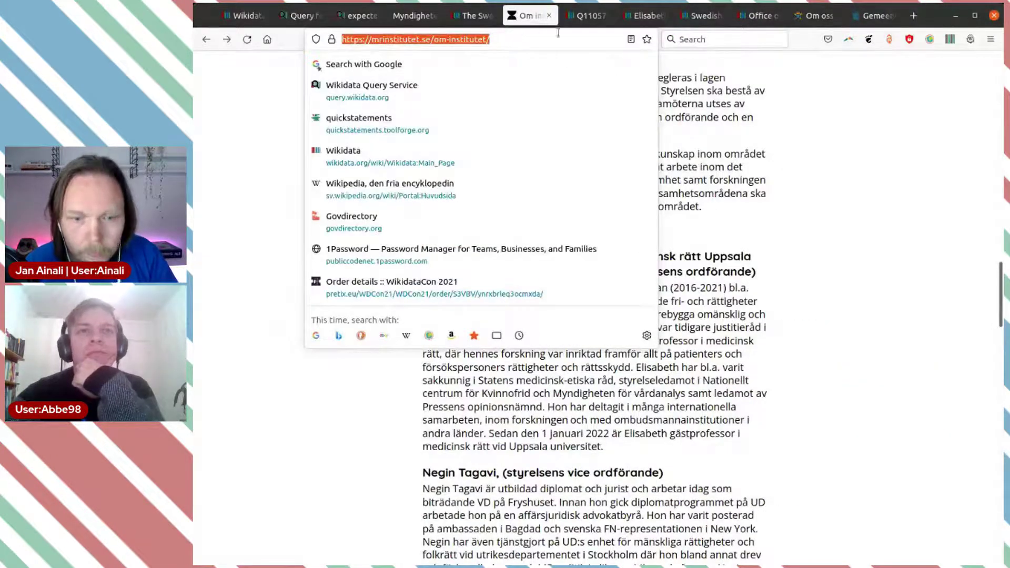
key(ctrl+c)
click(643, 16)
key(ctrl+v)
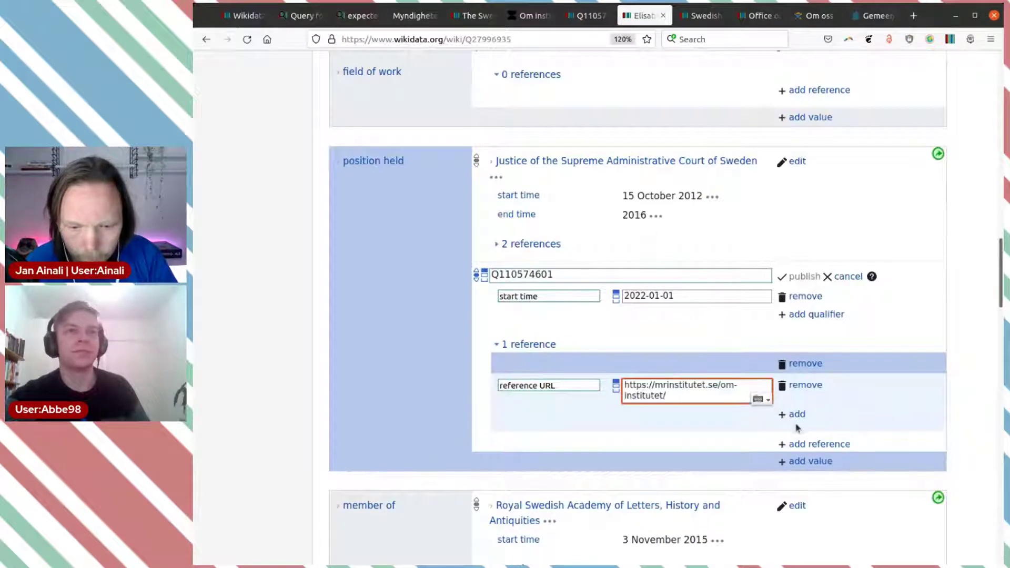
Add a "retrieved" date of 15 January 2022 to the reference and publish the "position held" value.
click(796, 414)
text(retr)
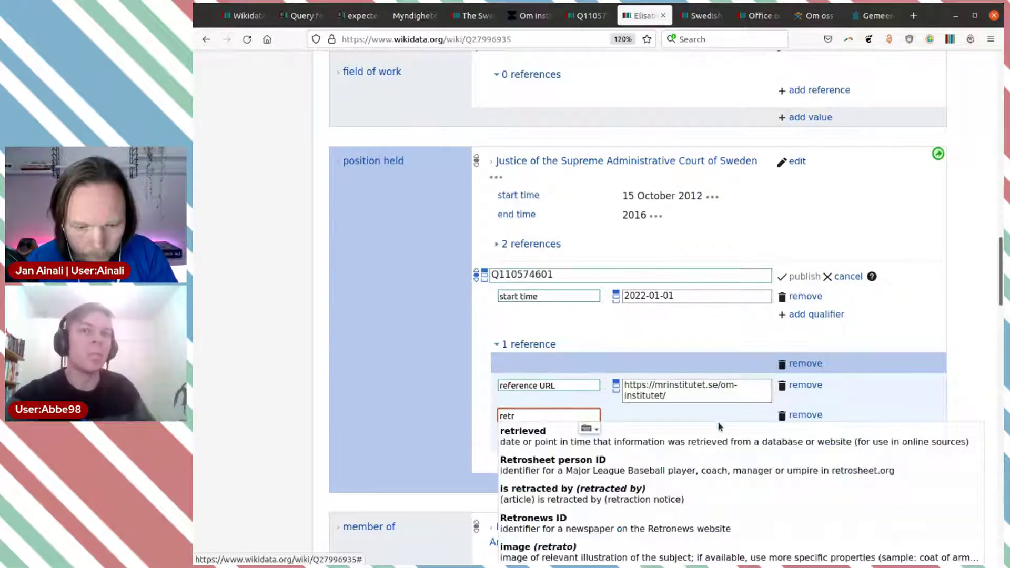
click(719, 427)
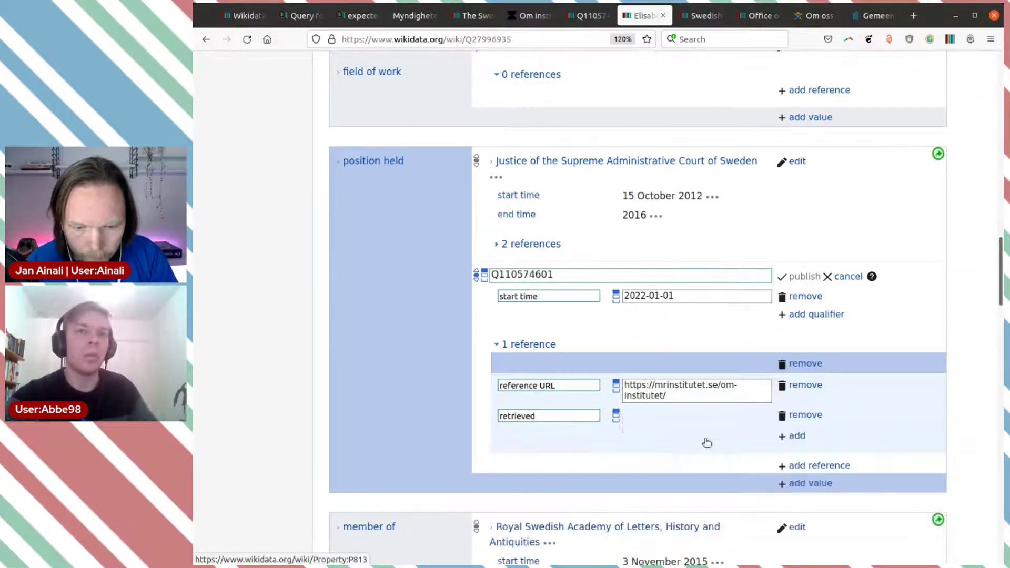
click(794, 277)
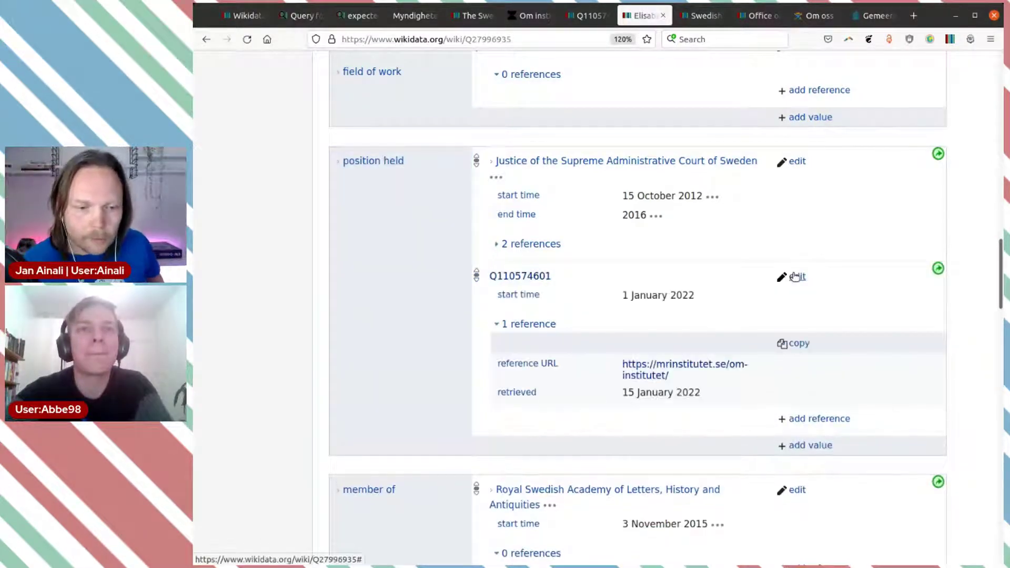
Check the statements on the institute's Wikidata item and copy the home page link from the institute's website.
click(474, 15)
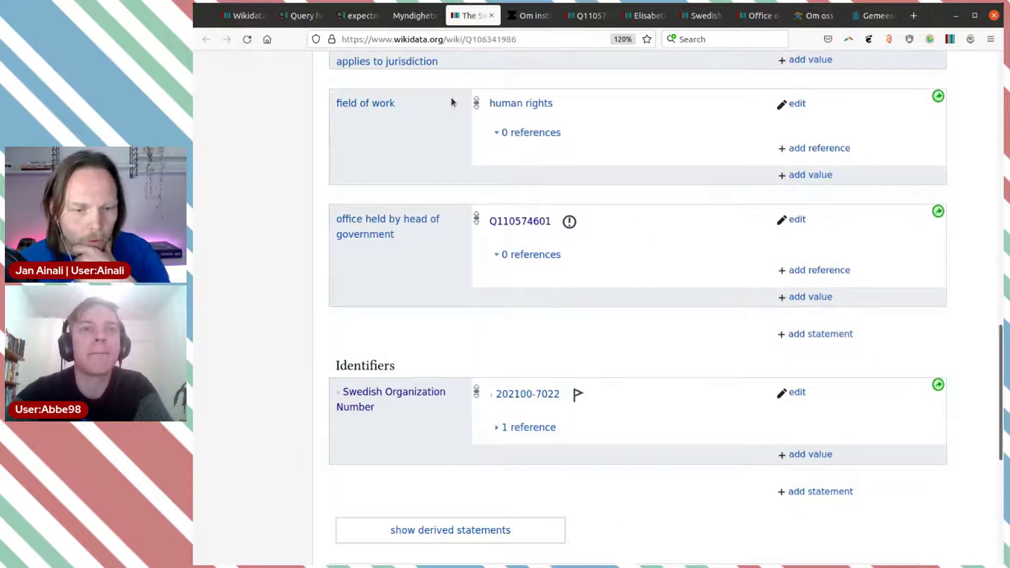
scroll(662, 325, up, 5)
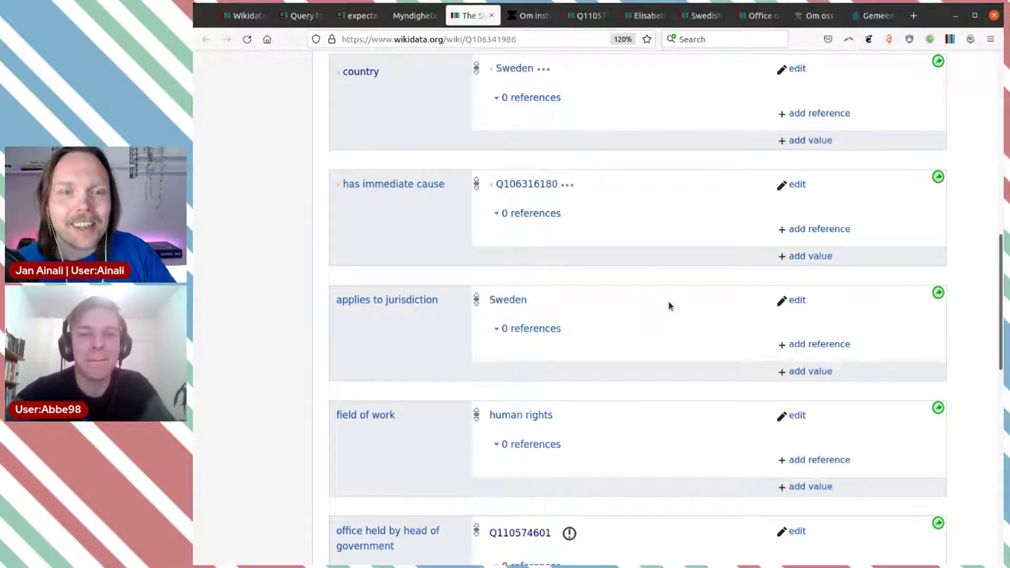
key(ctrl+Tab)
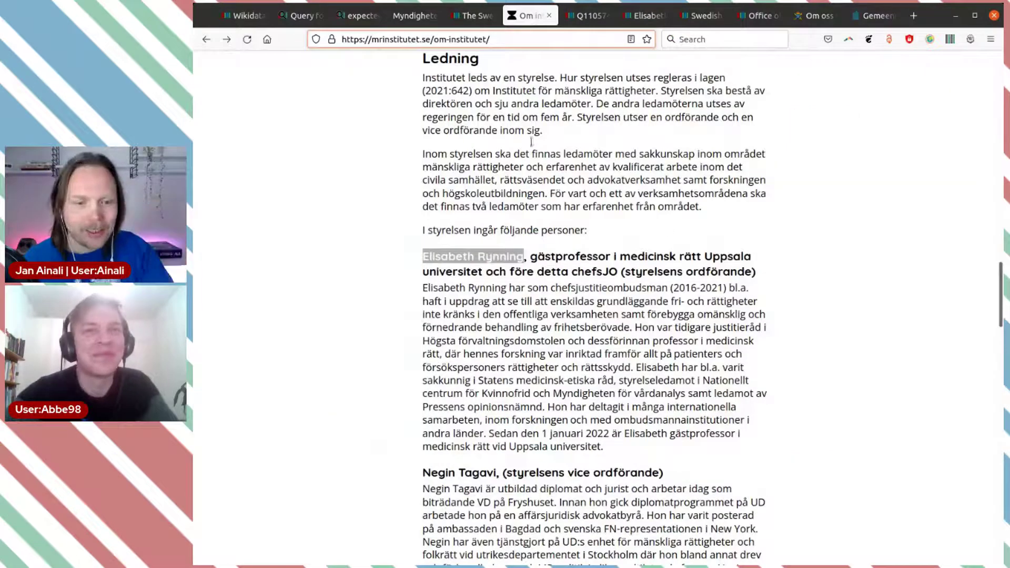
scroll(705, 286, up, 20)
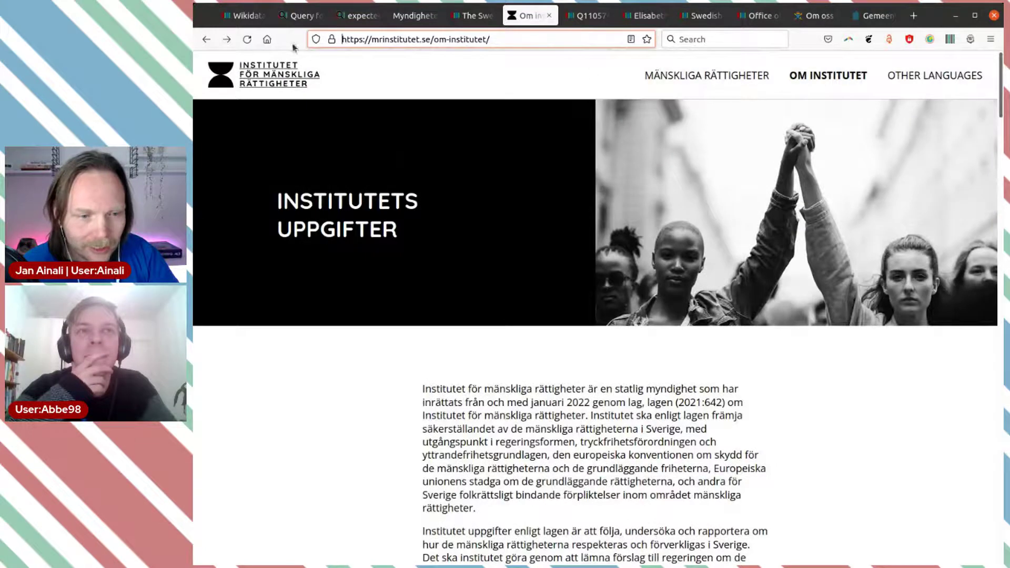
click(264, 77)
click(273, 78)
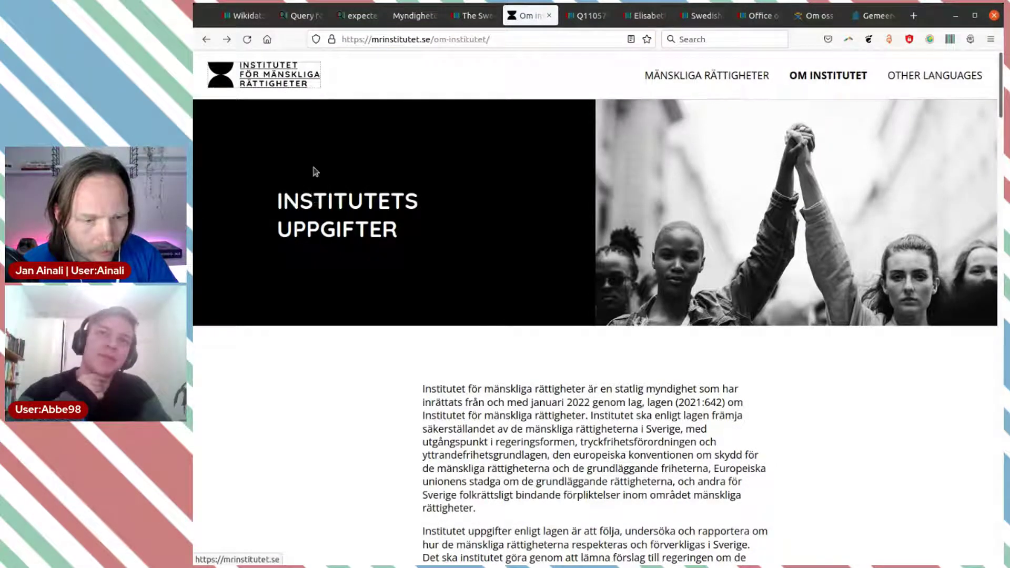
click(470, 16)
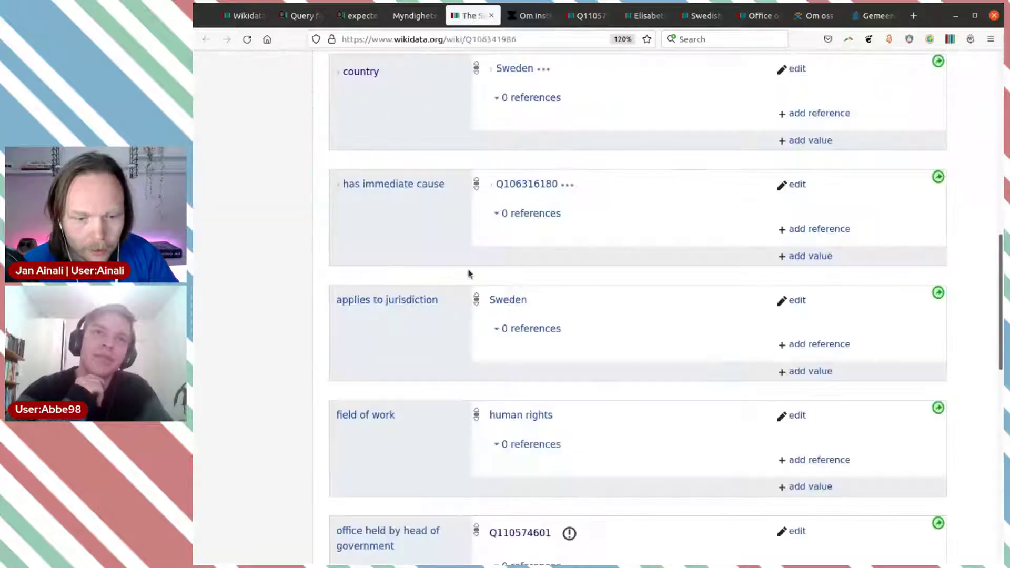
click(801, 257)
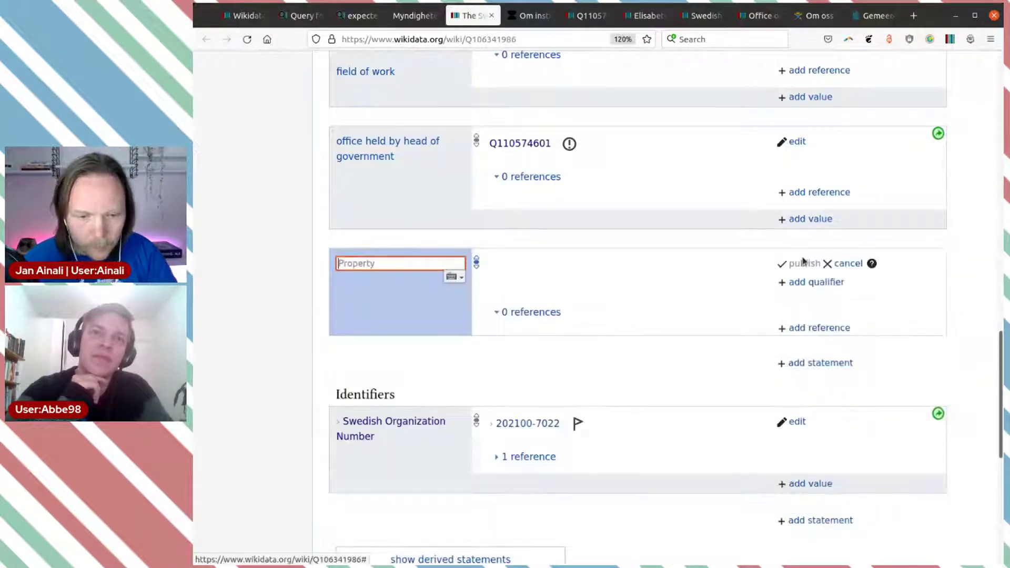
text(off)
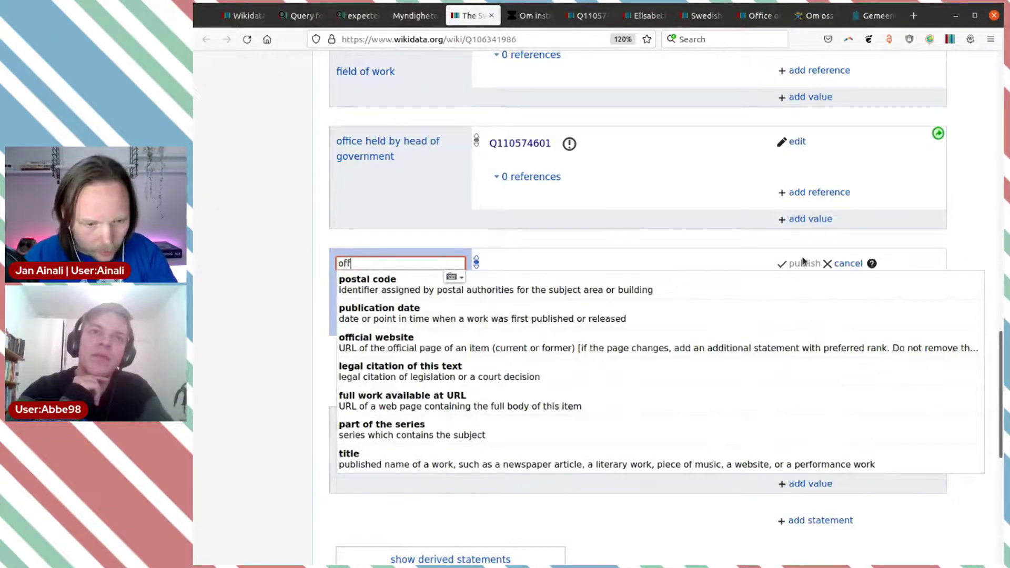
click(686, 284)
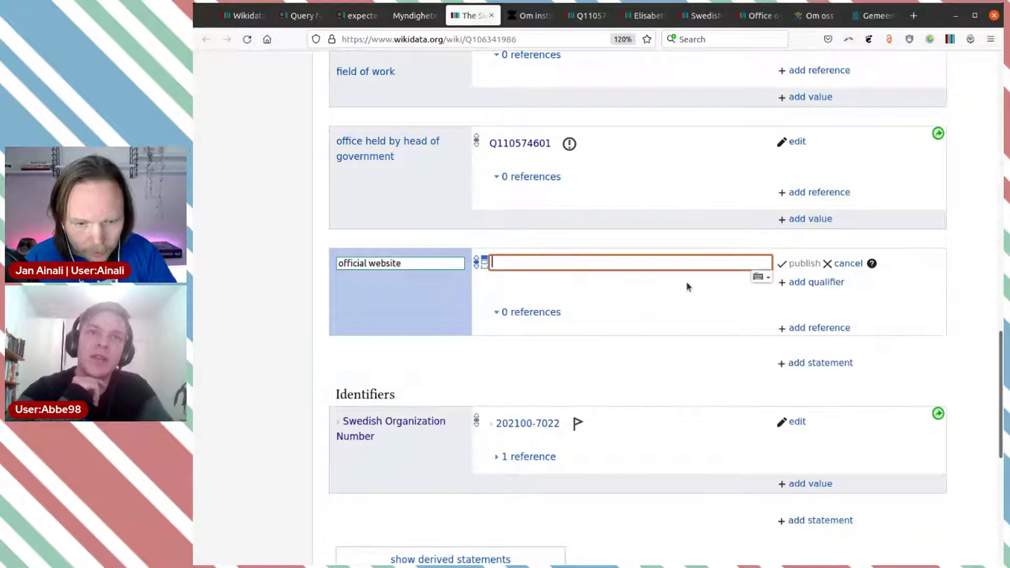
key(ctrl+v)
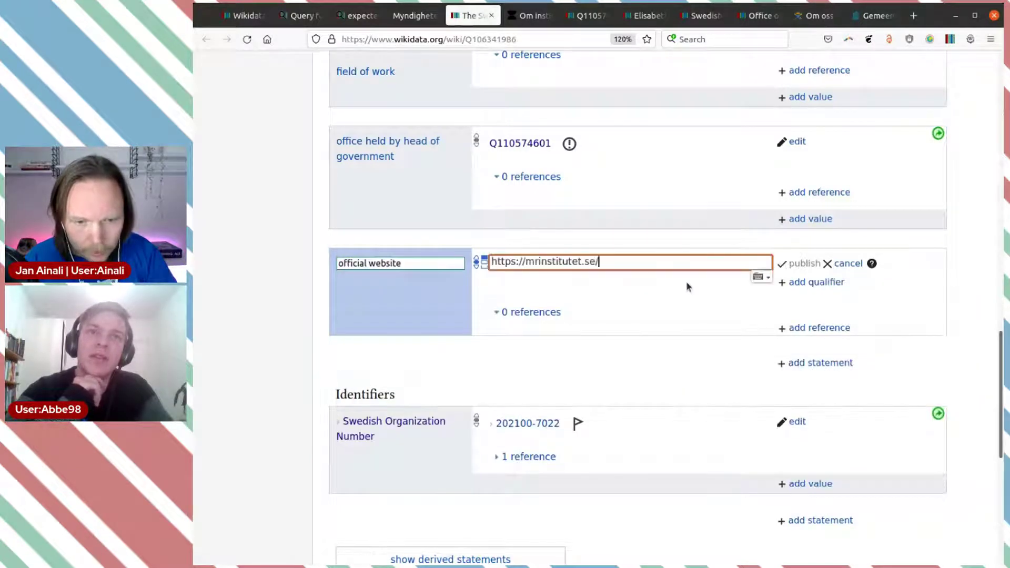
Qualify the official website with "language of work or name" Swedish and publish the statement.
click(816, 282)
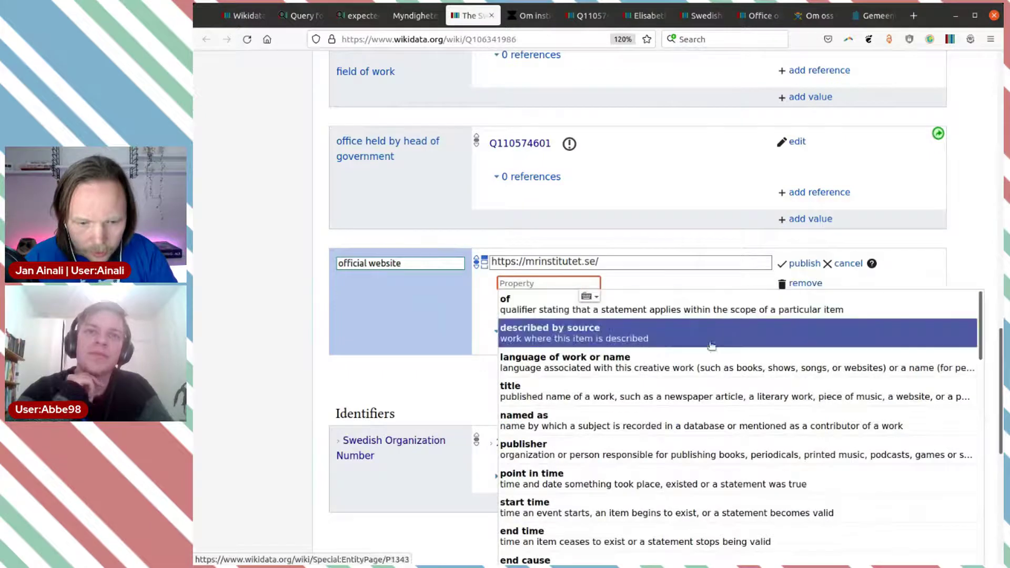
click(705, 367)
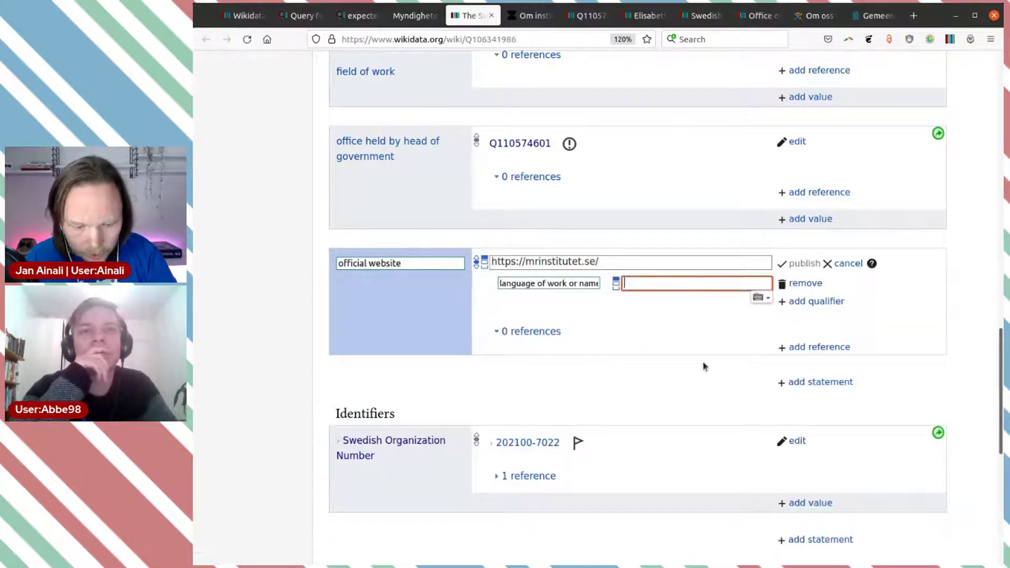
text(swed)
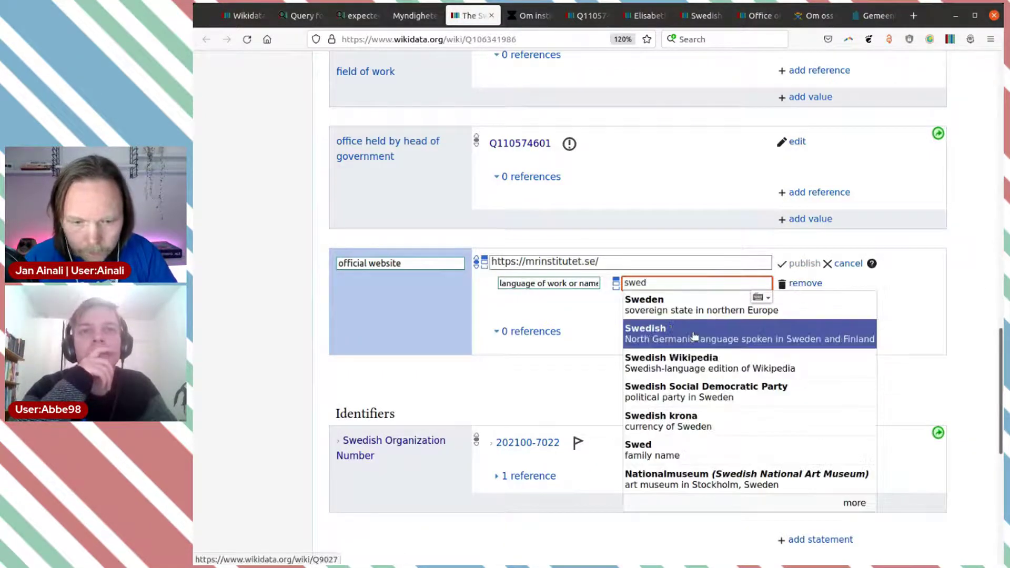
click(731, 336)
click(804, 263)
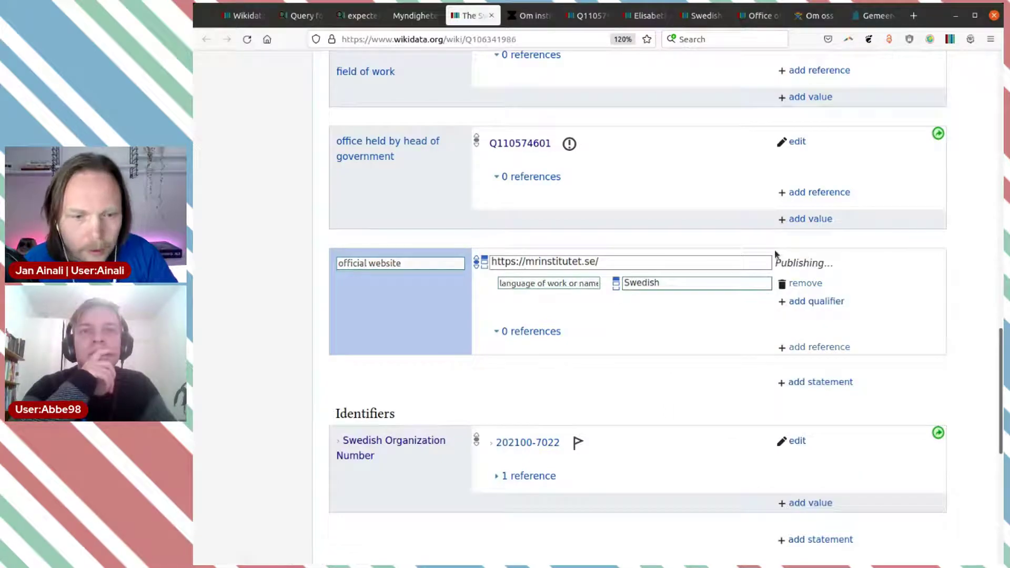
Open the institute's home page and copy the contact e-mail address from its footer.
click(530, 16)
scroll(505, 287, down, 5)
scroll(489, 281, up, 5)
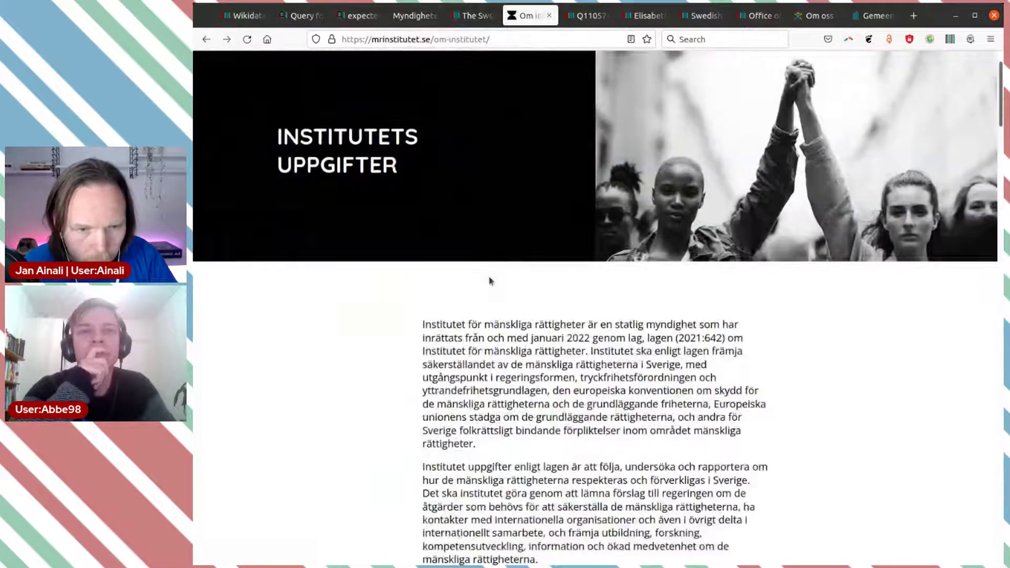
click(312, 88)
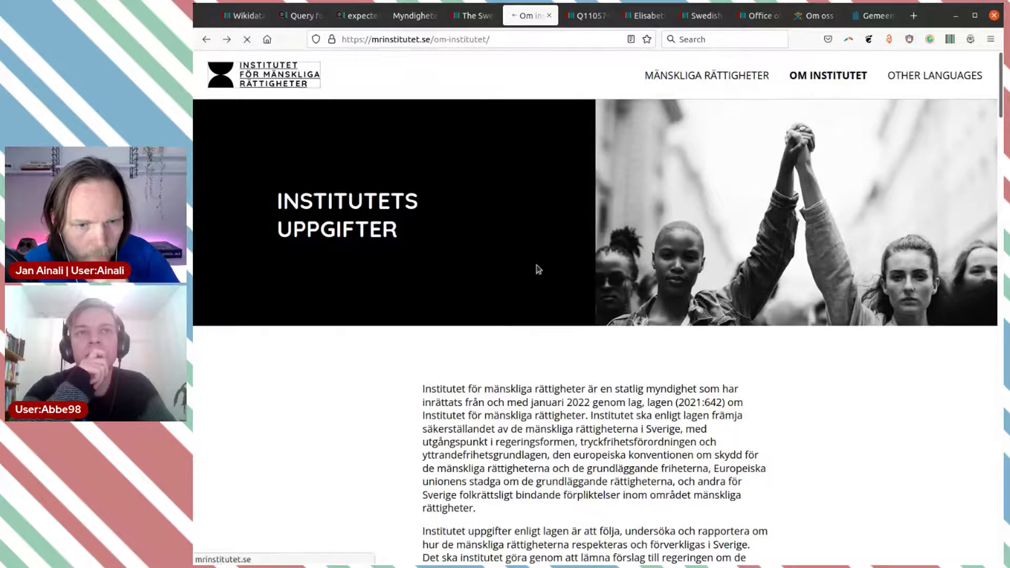
scroll(539, 269, down, 10)
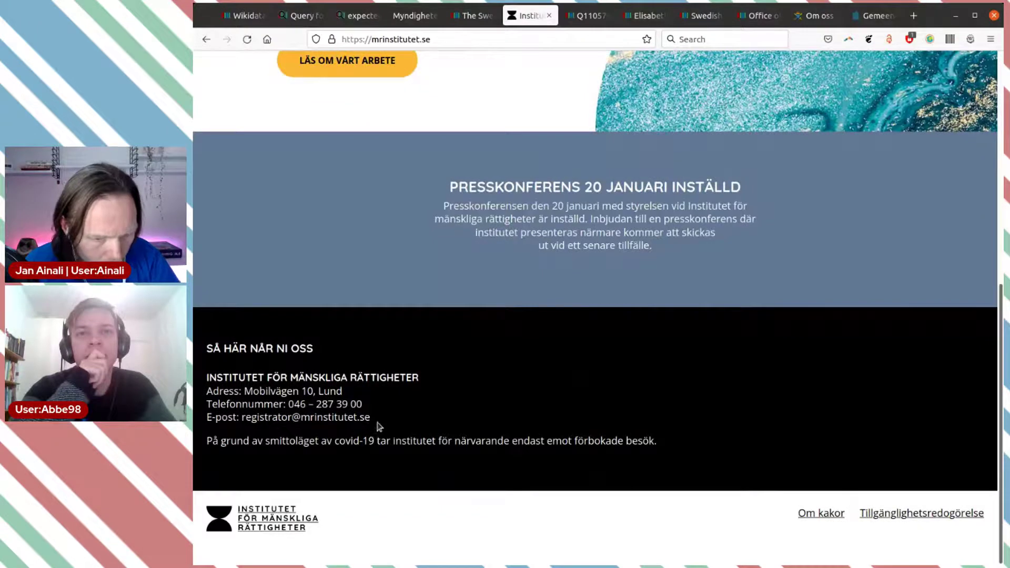
drag(381, 421, 245, 416)
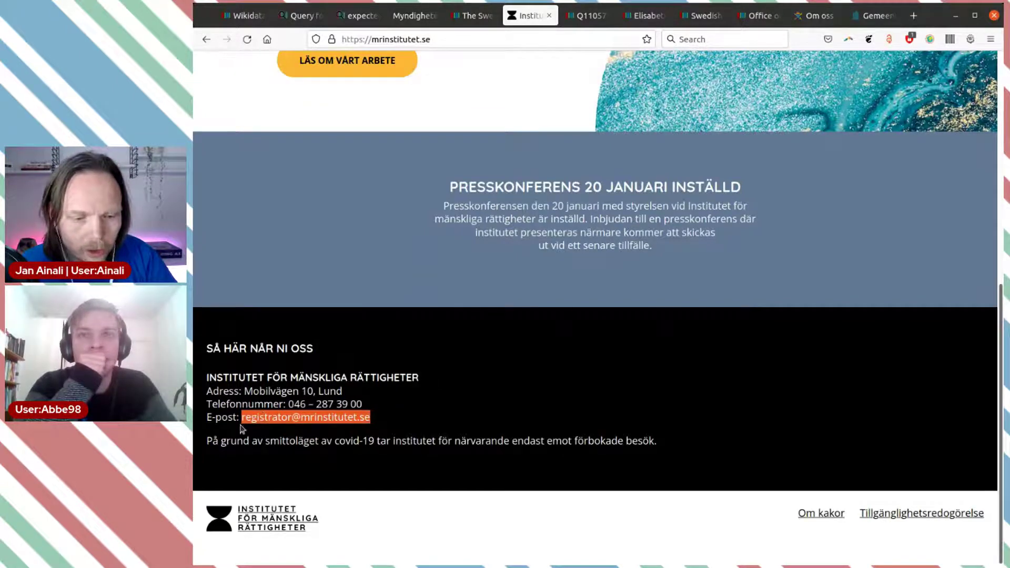
Add an "email address" statement to the institute's item with the copied contact e-mail, prefixed with mailto:.
click(472, 15)
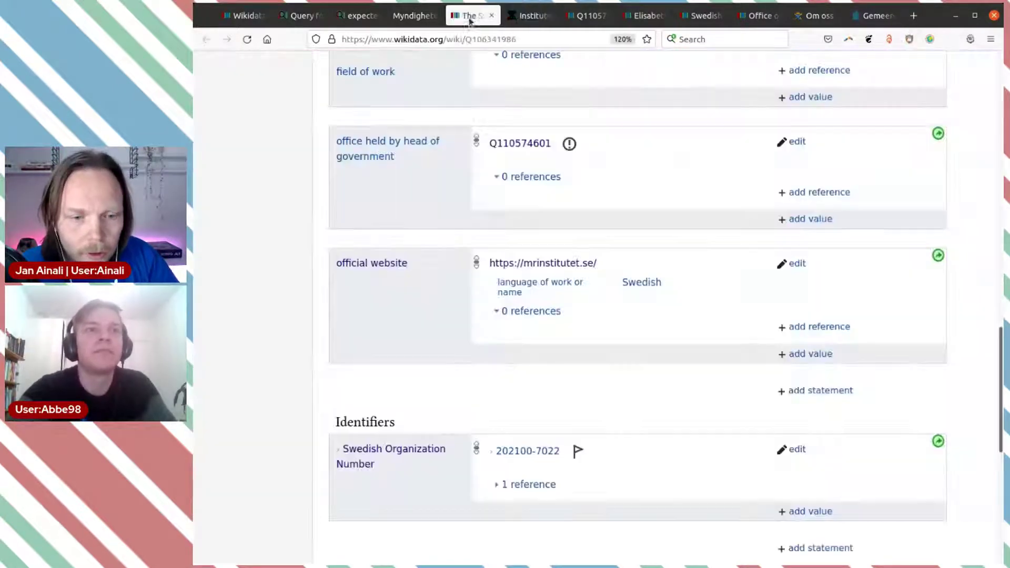
click(799, 393)
text(e-ma)
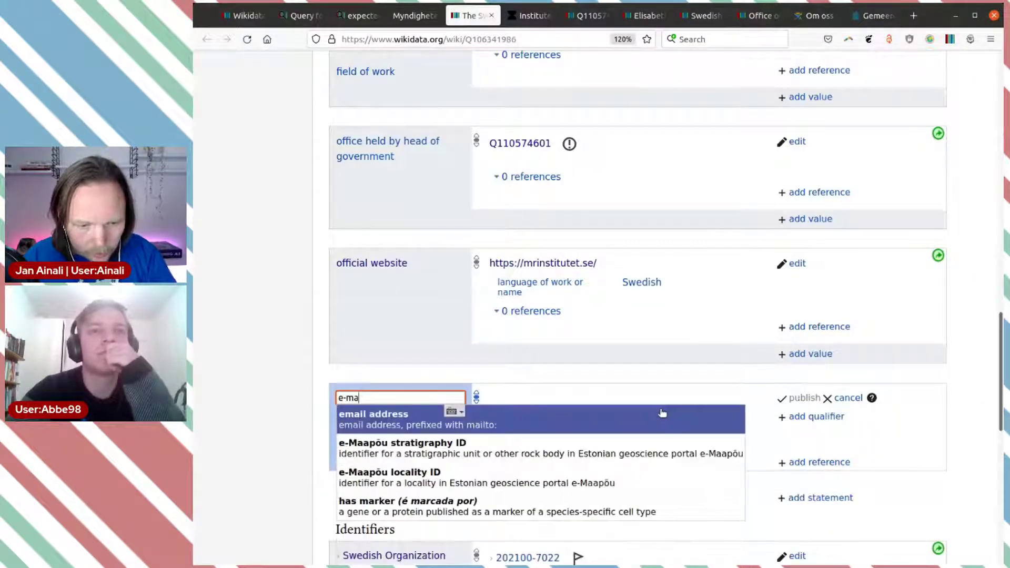
click(662, 413)
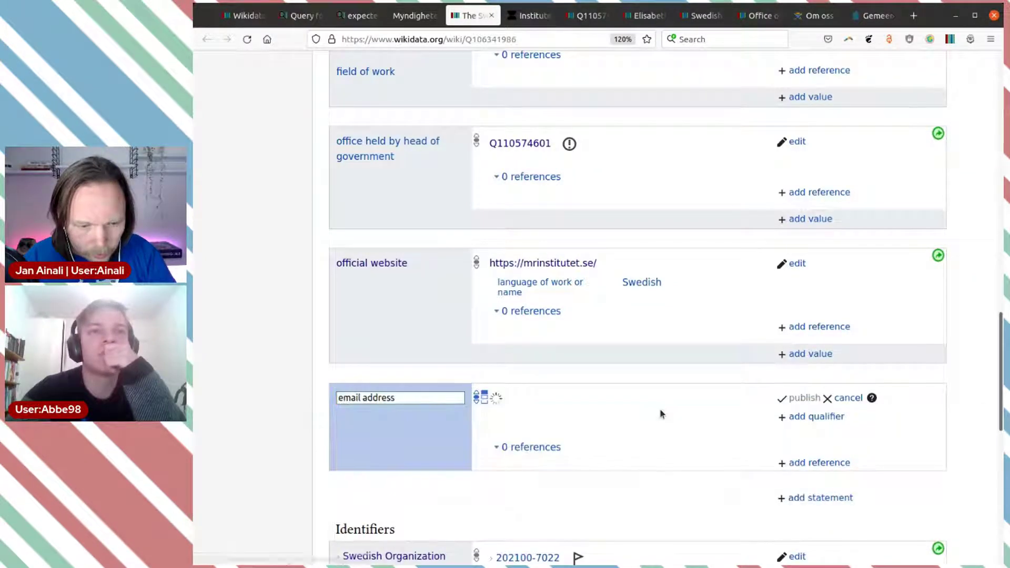
key(ctrl+v)
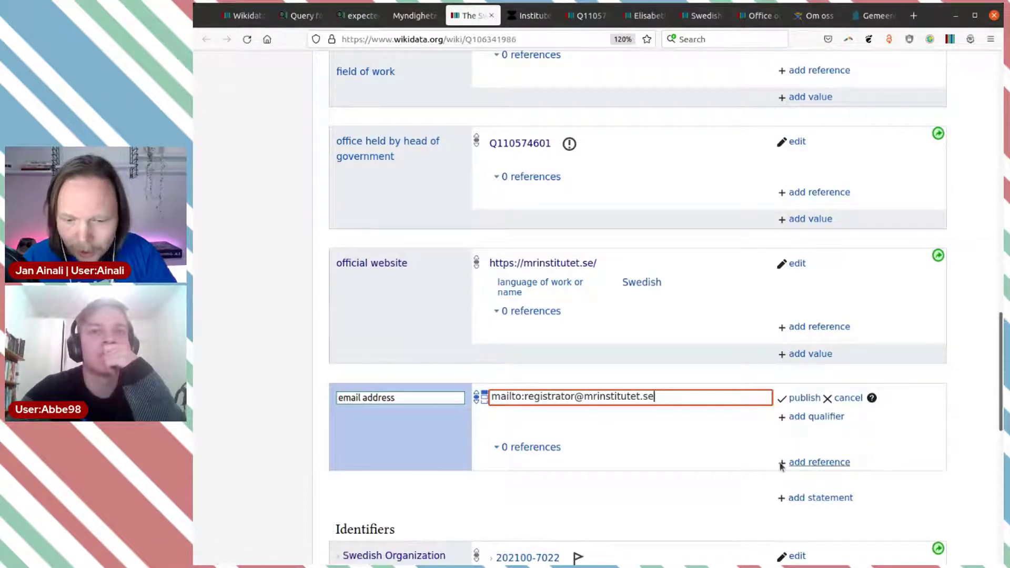
click(808, 463)
scroll(719, 394, down, 3)
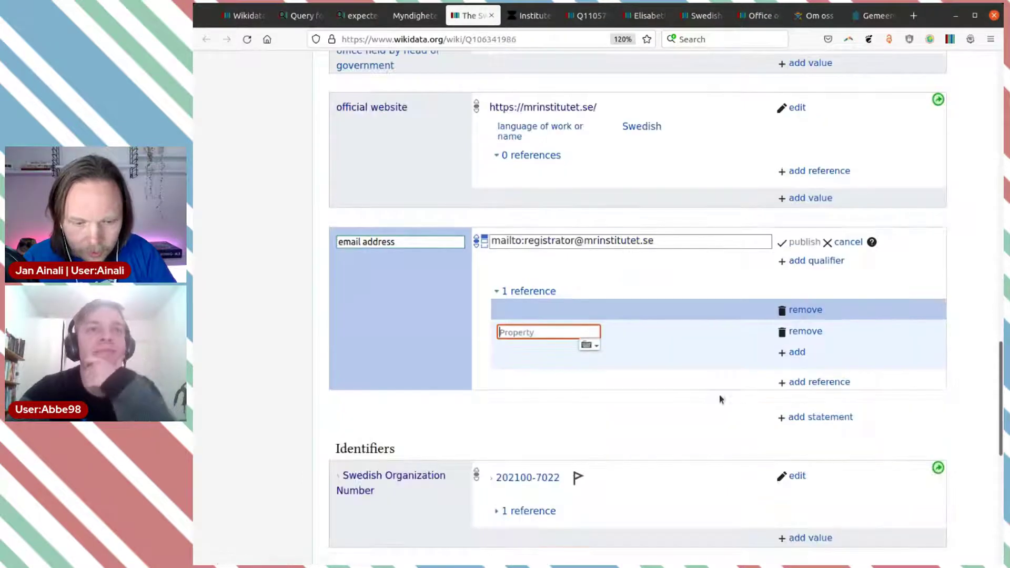
text(ref)
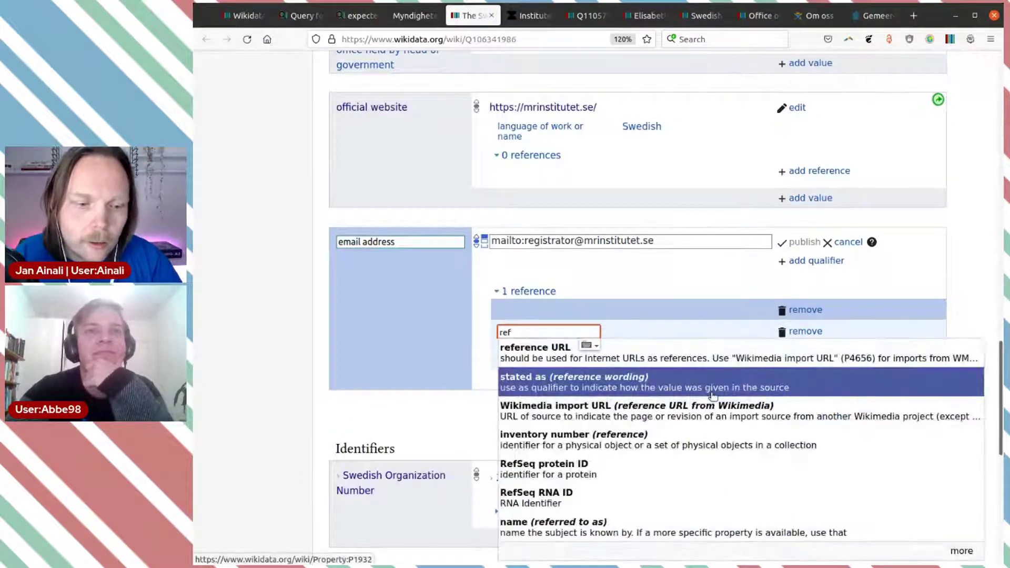
click(693, 358)
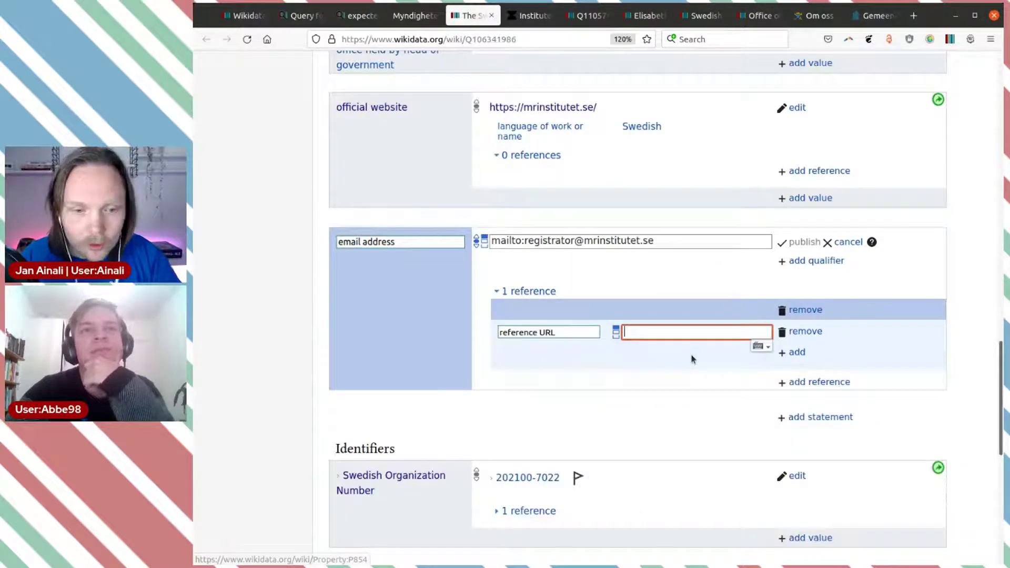
click(530, 16)
click(435, 42)
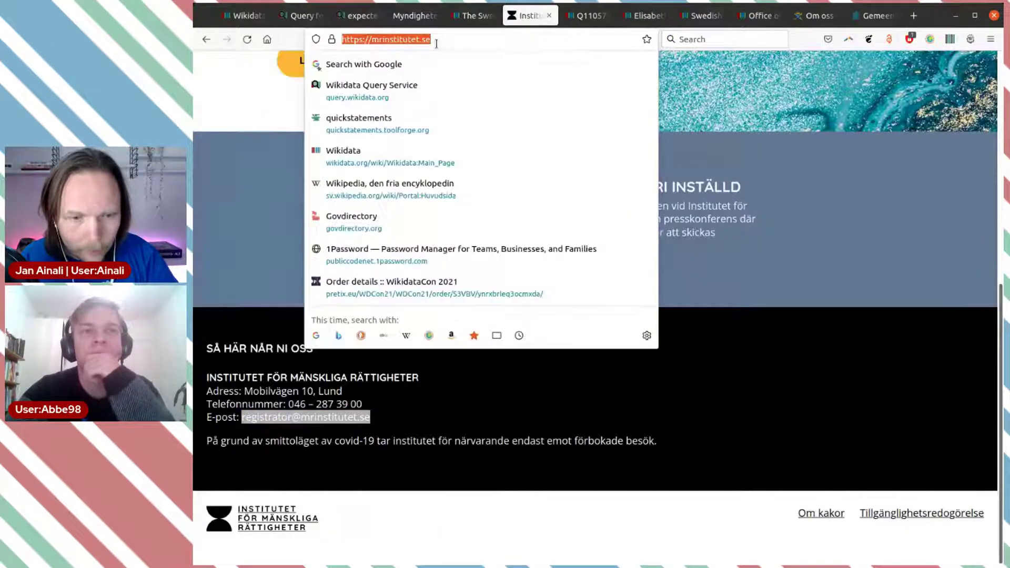
key(ctrl+c)
click(470, 15)
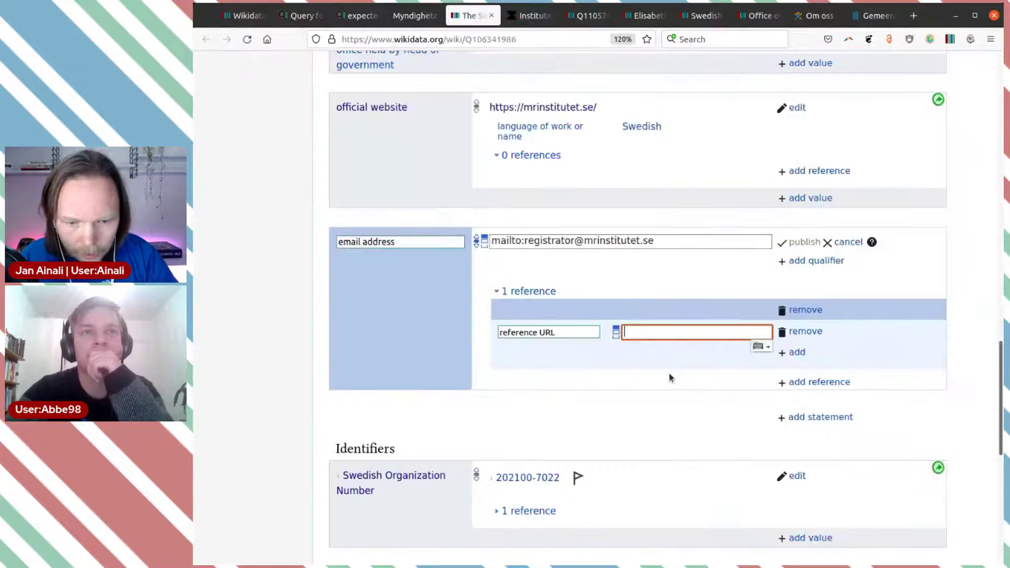
key(ctrl+v)
Add "retrieved" 2022-01-15 to the e-mail reference and publish the email address statement.
click(797, 353)
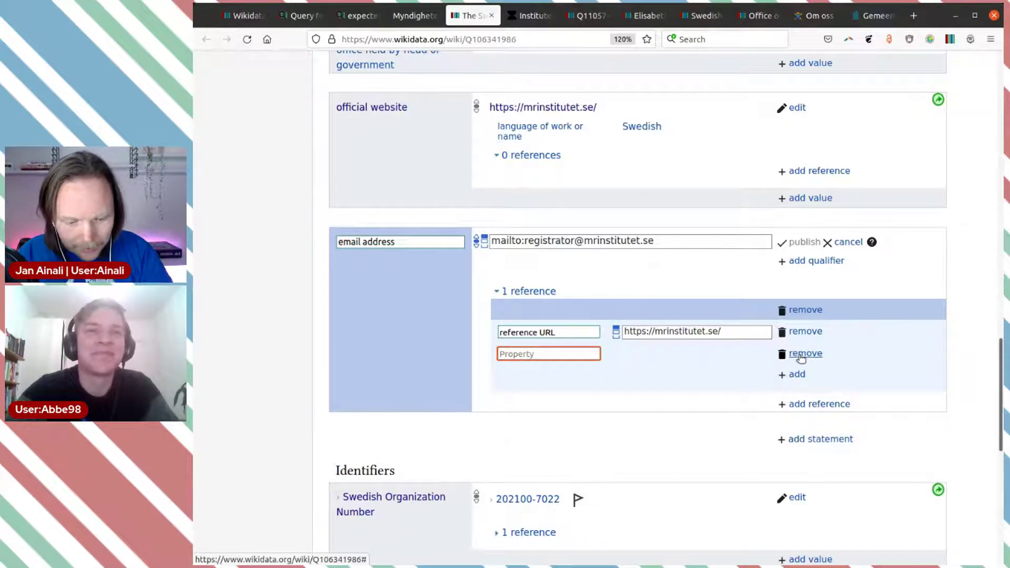
text(ret)
click(717, 375)
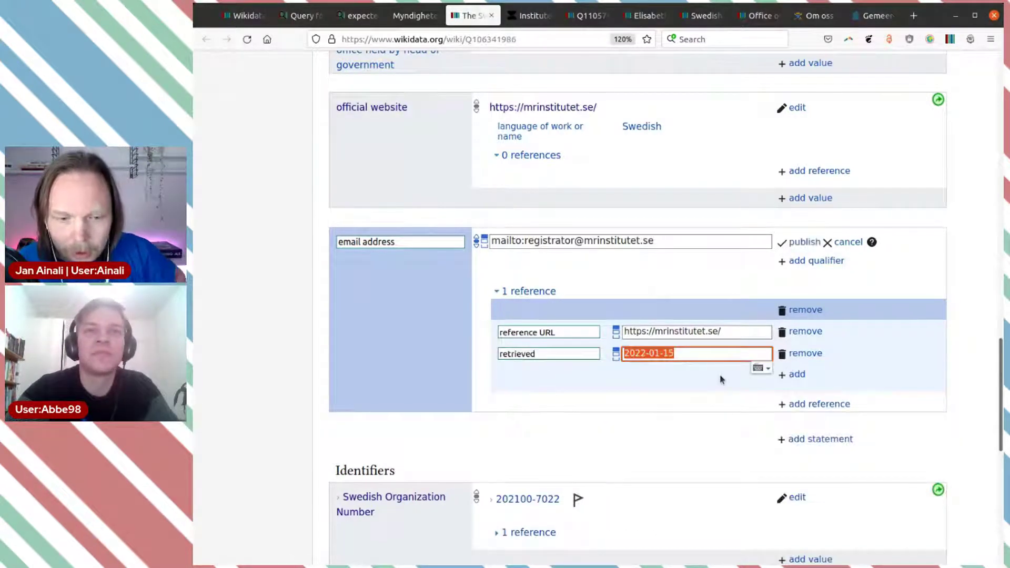
click(802, 242)
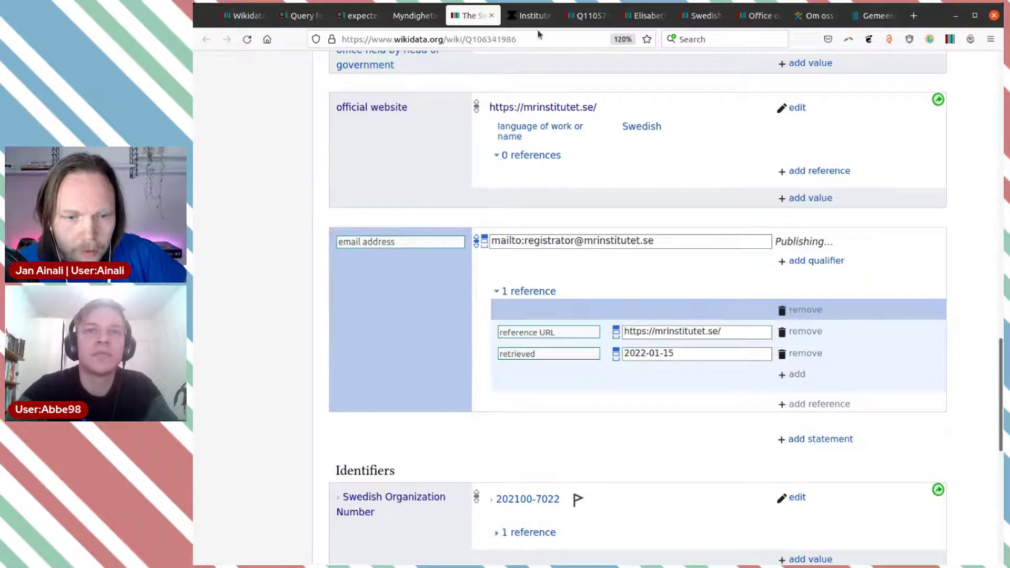
Copy the institute's telephone number from the footer of its home page.
click(529, 15)
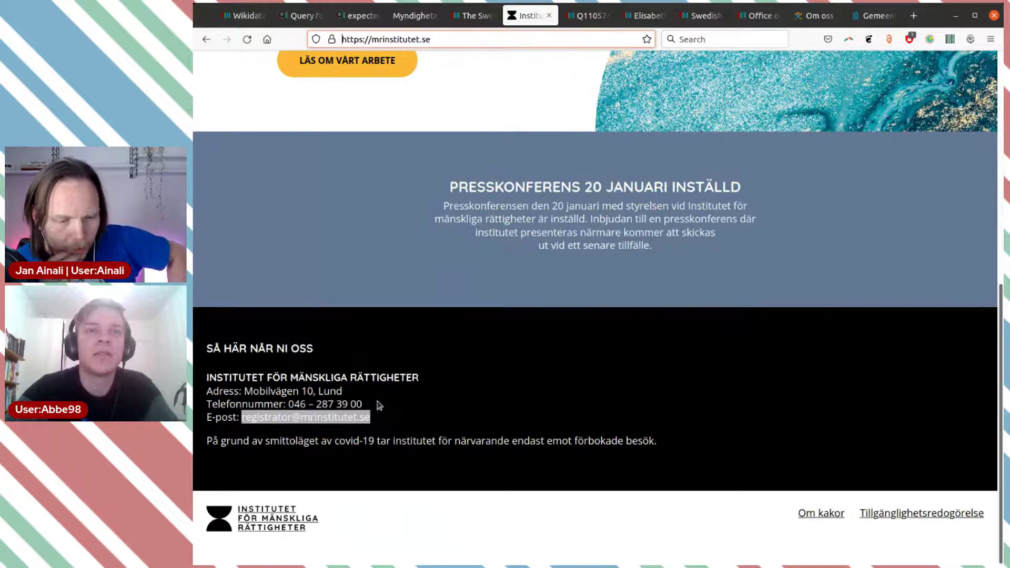
drag(368, 404, 288, 406)
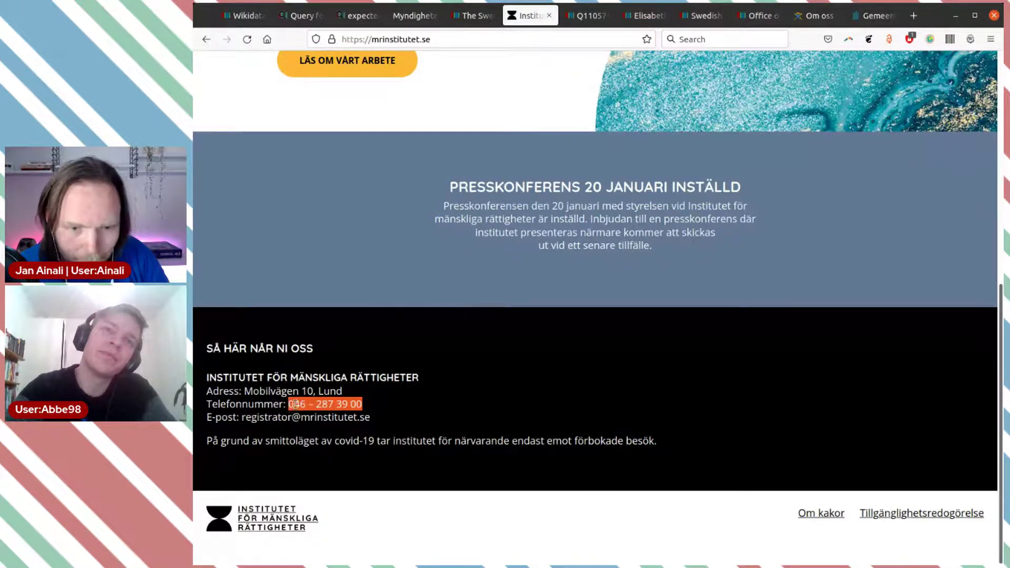
click(582, 17)
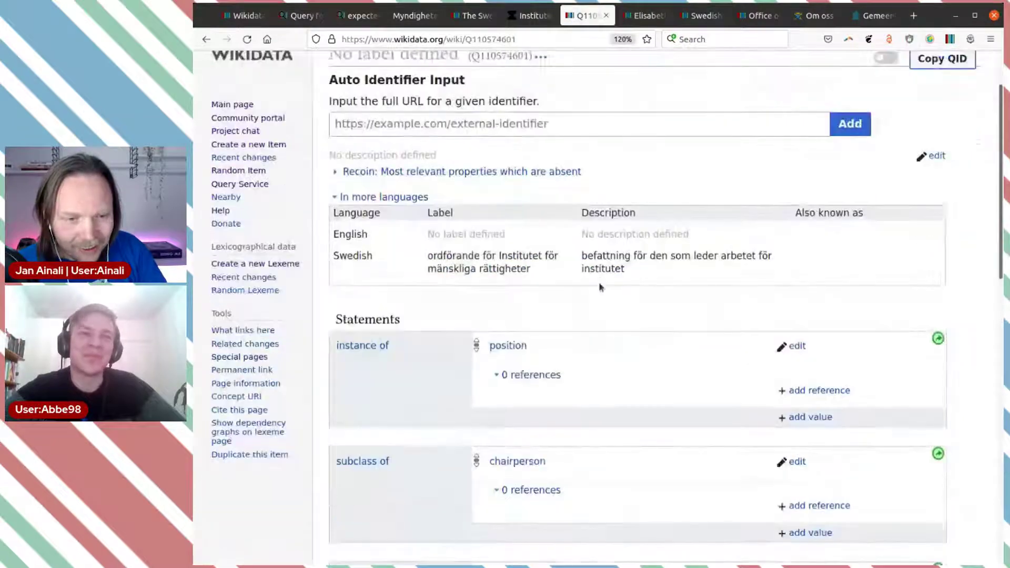
Add a "phone number" statement to the institute's Wikidata item with the copied telephone number as its value.
click(471, 15)
scroll(529, 200, down, 3)
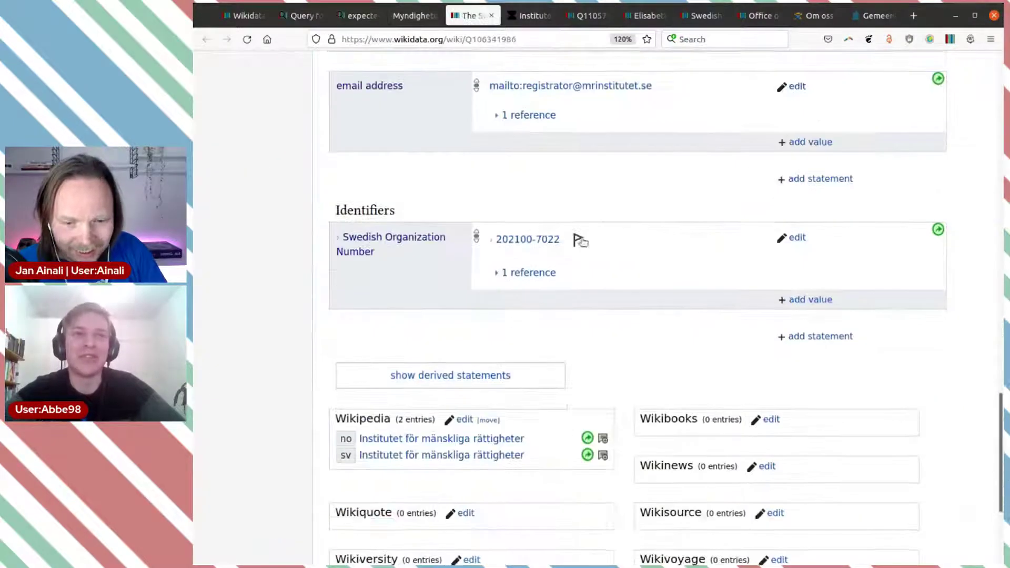
click(801, 256)
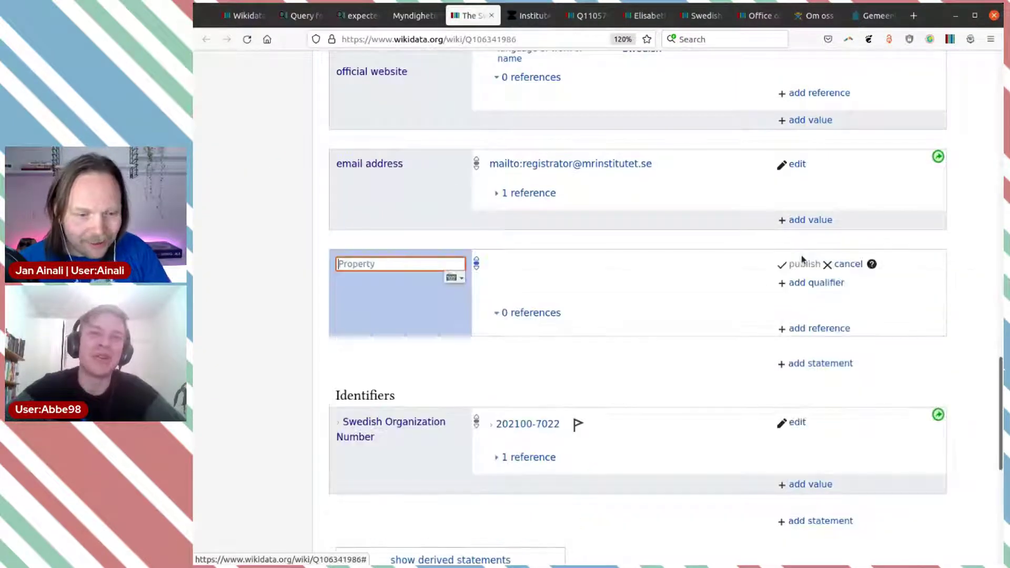
text(pho)
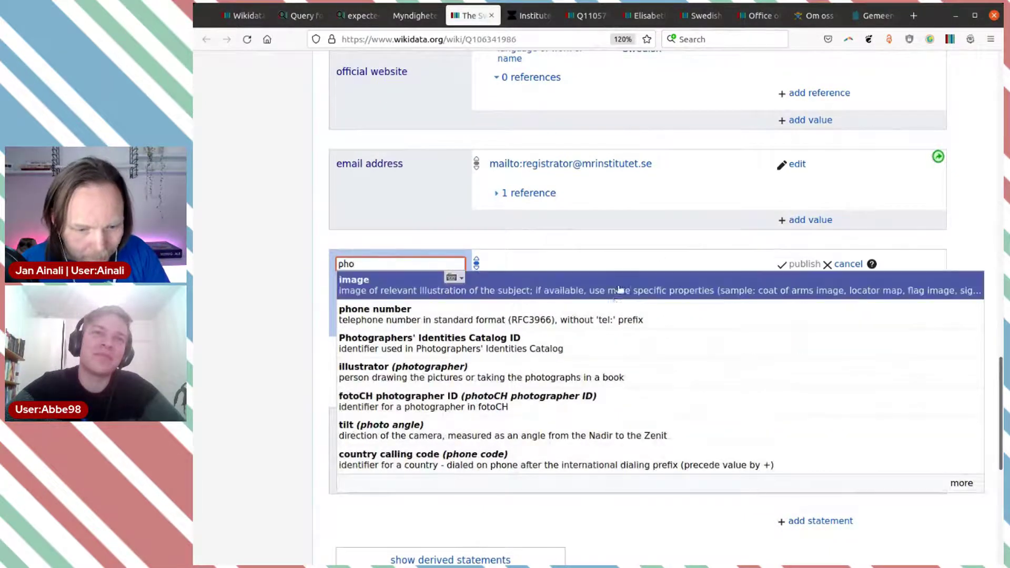
click(532, 324)
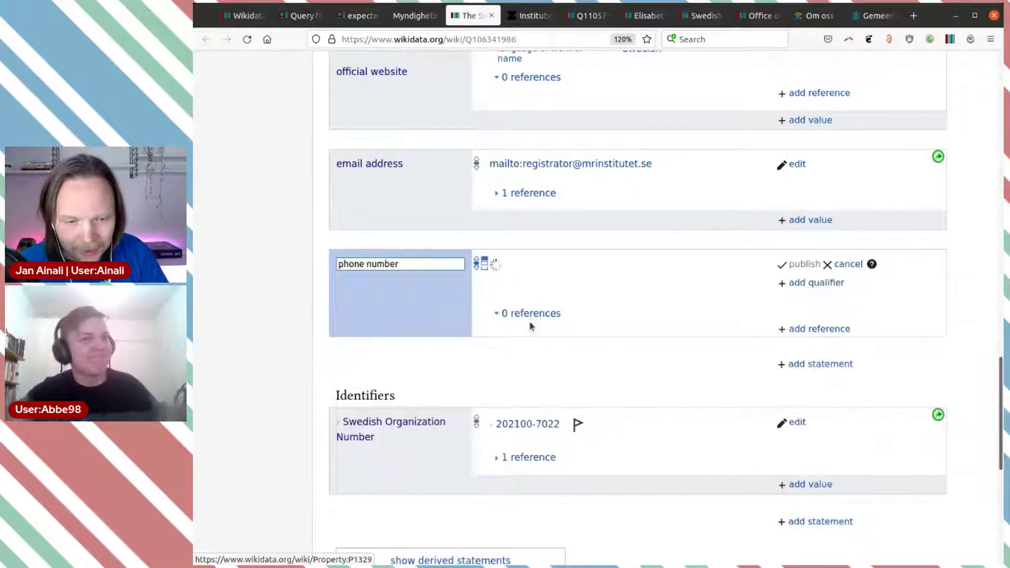
key(ctrl+v)
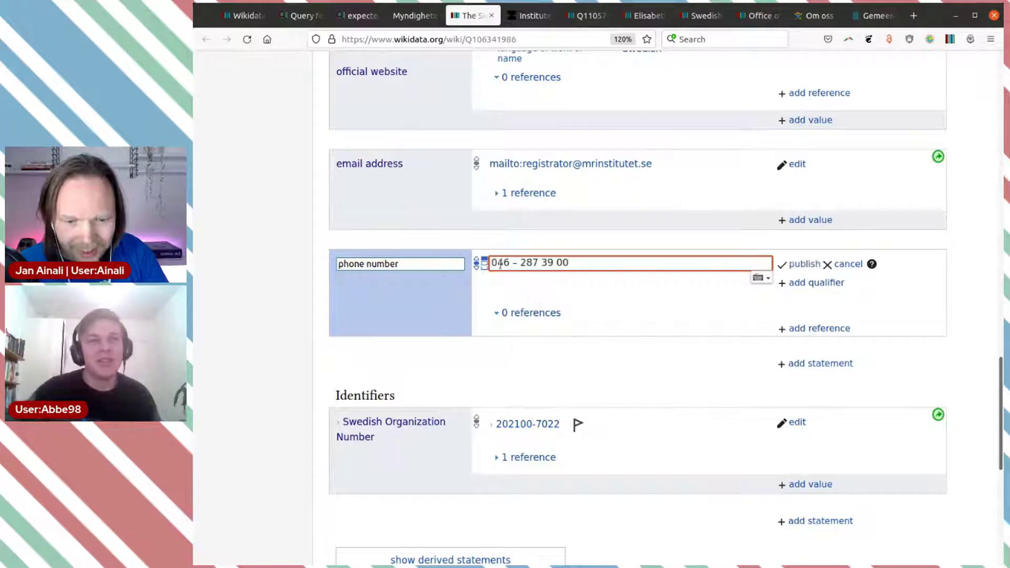
Prefix the phone number with the country code +46 and a hyphen, and remove the area code's leading zero.
key(Home)
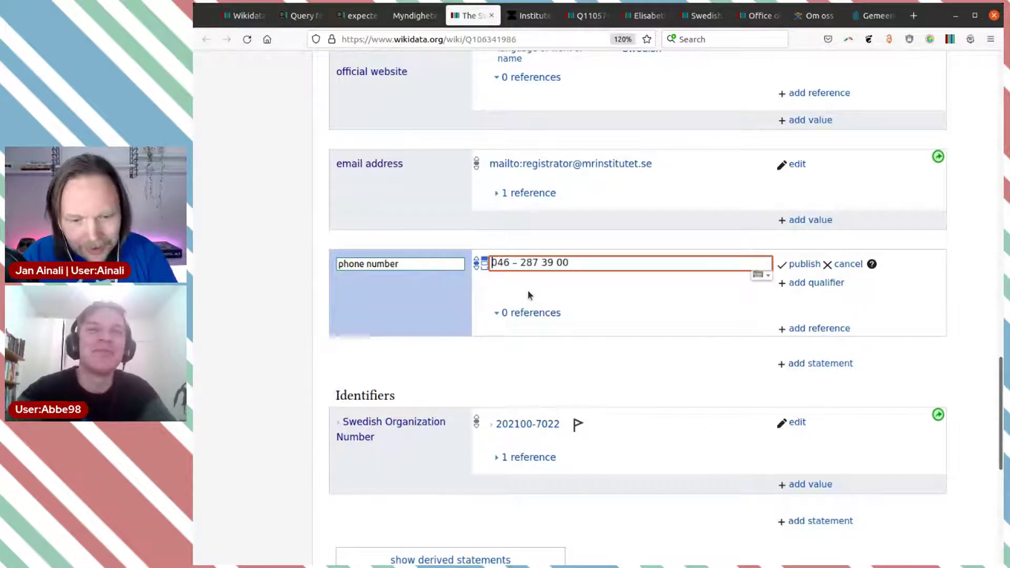
text(+46)
key(BackSpace)
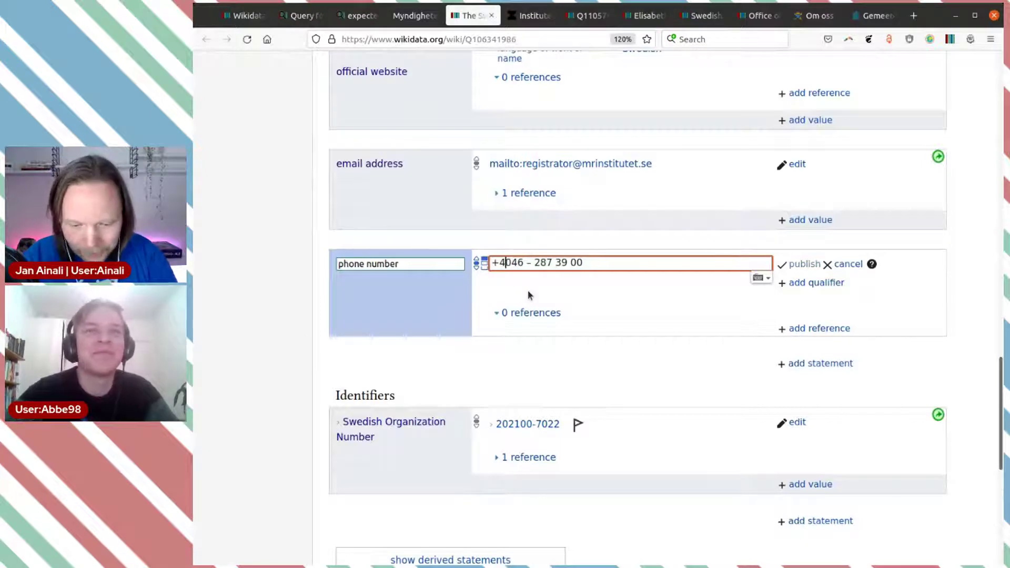
text(6)
key(Delete)
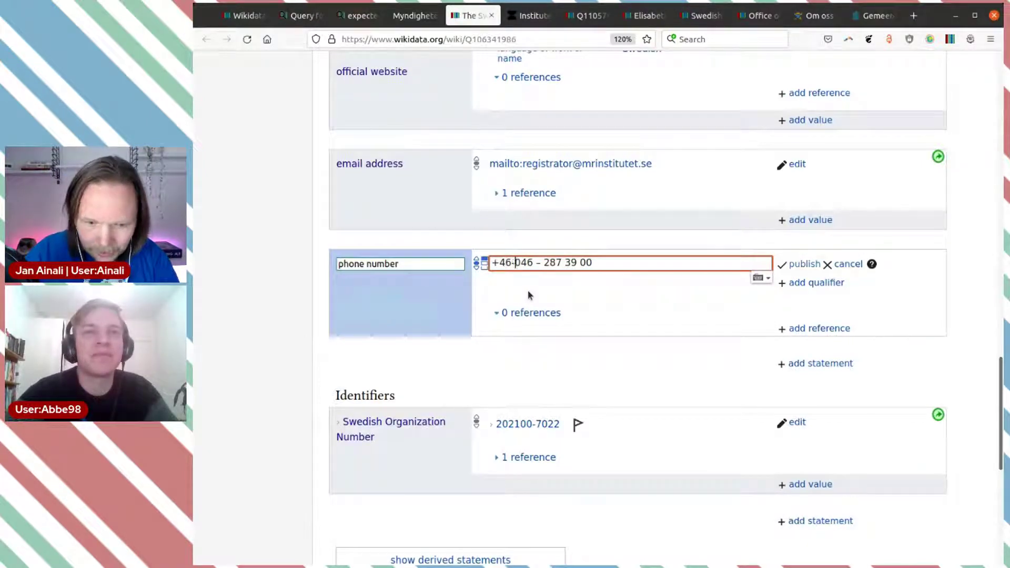
text(-)
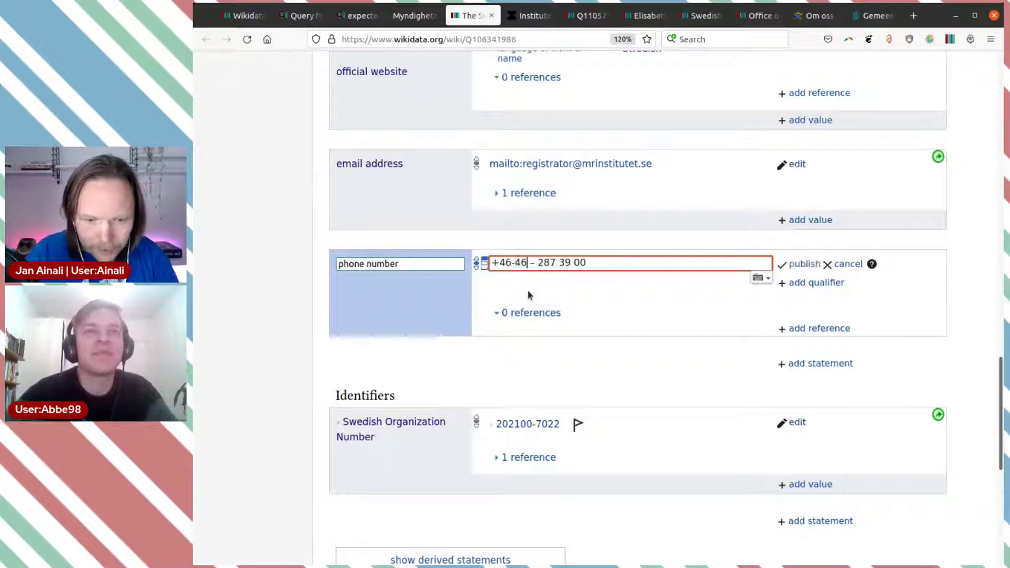
Remove the spaces in the rest of the phone number and separate its digit groups with dashes.
key(Delete)
key(Delete)
key(Delete)
text(-)
key(Right)
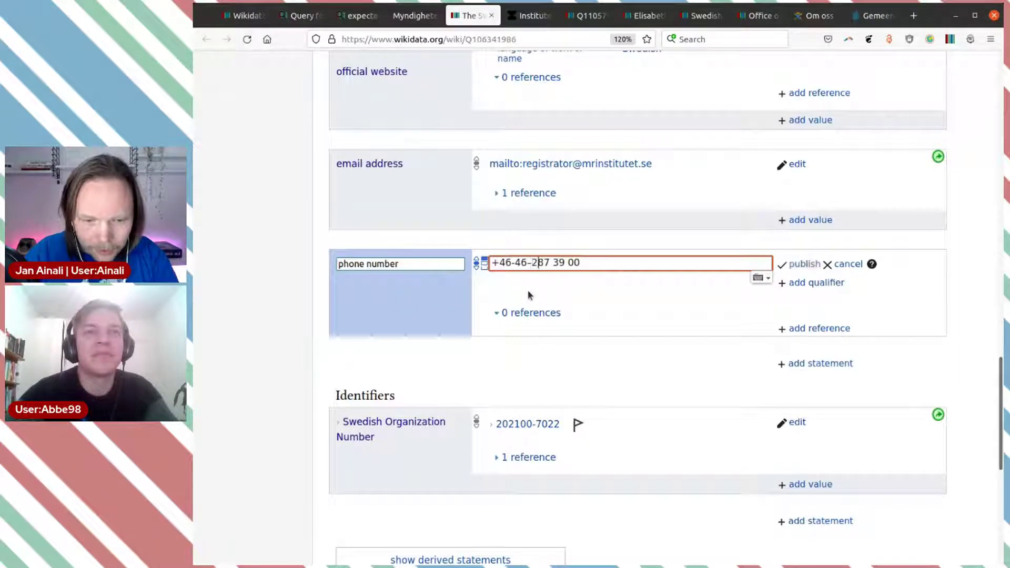
key(Right)
key(Right)
key(Delete)
text(-)
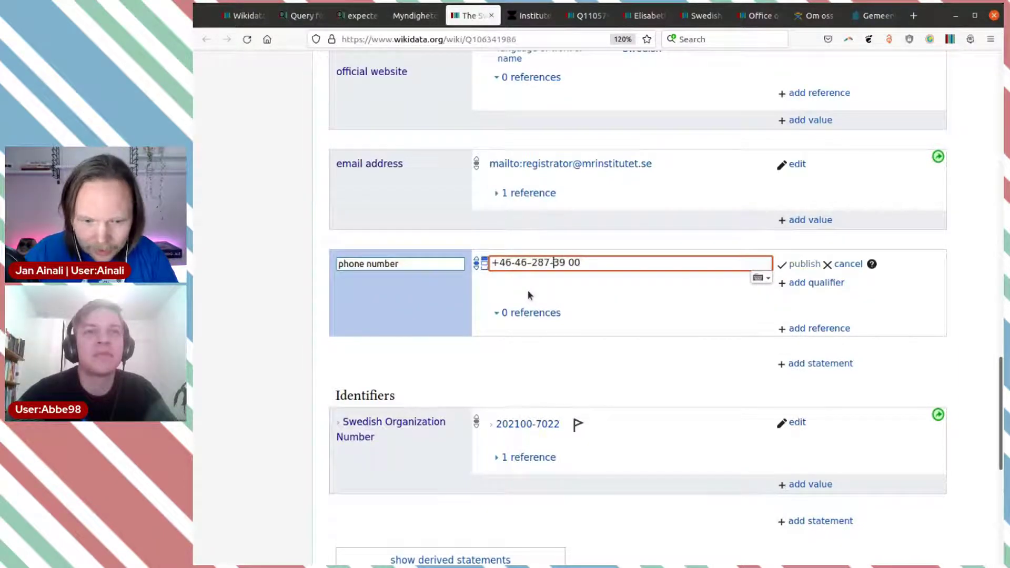
key(Right)
key(Right)
key(Delete)
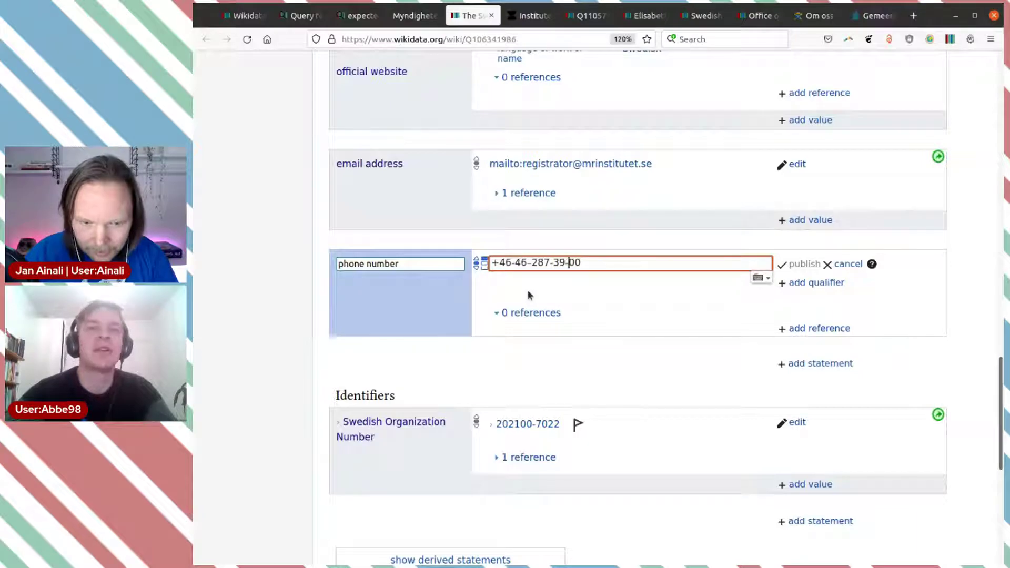
text(-)
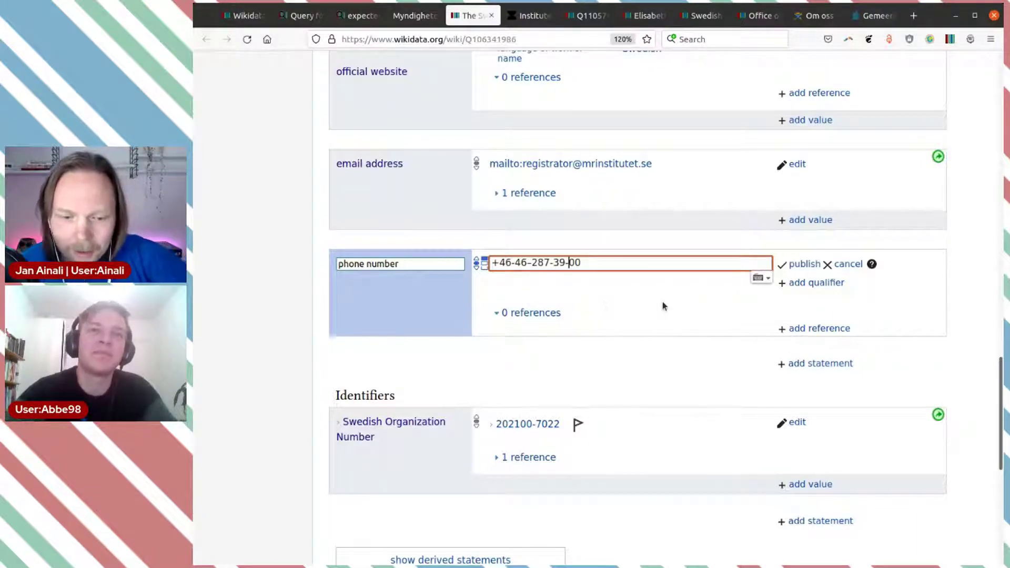
click(806, 329)
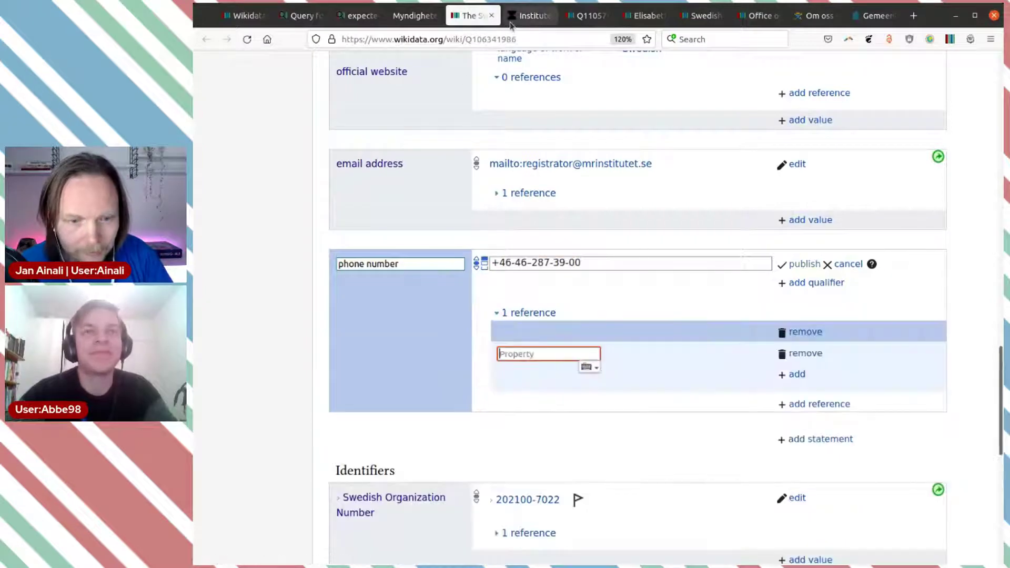
click(510, 15)
click(477, 42)
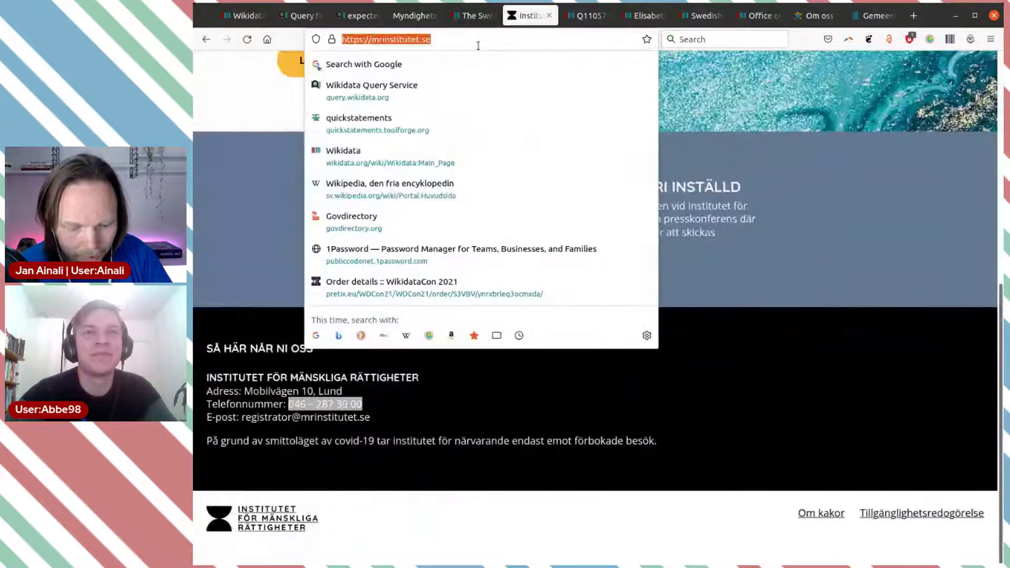
click(471, 16)
text(ref)
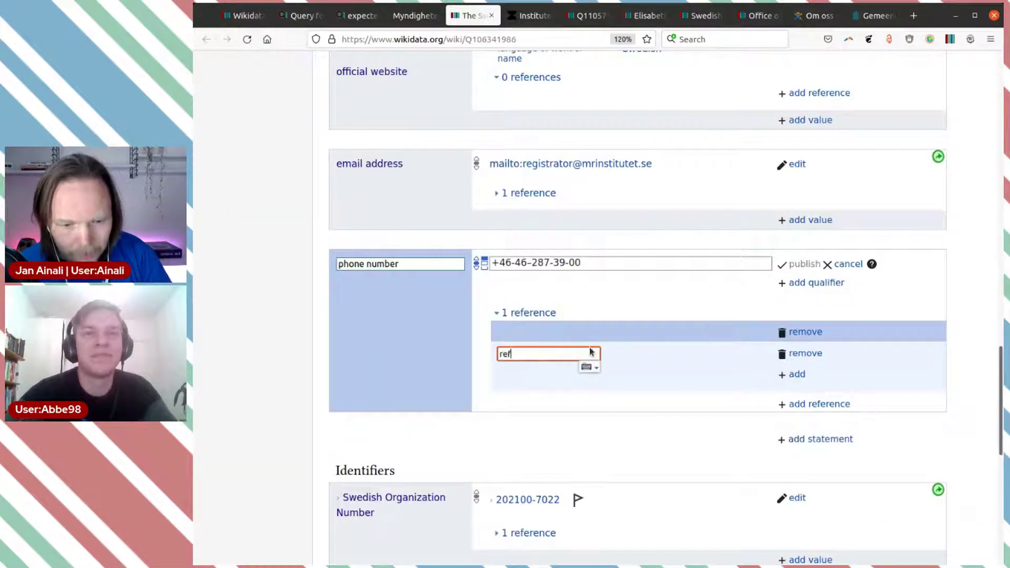
key(Return)
key(ctrl+v)
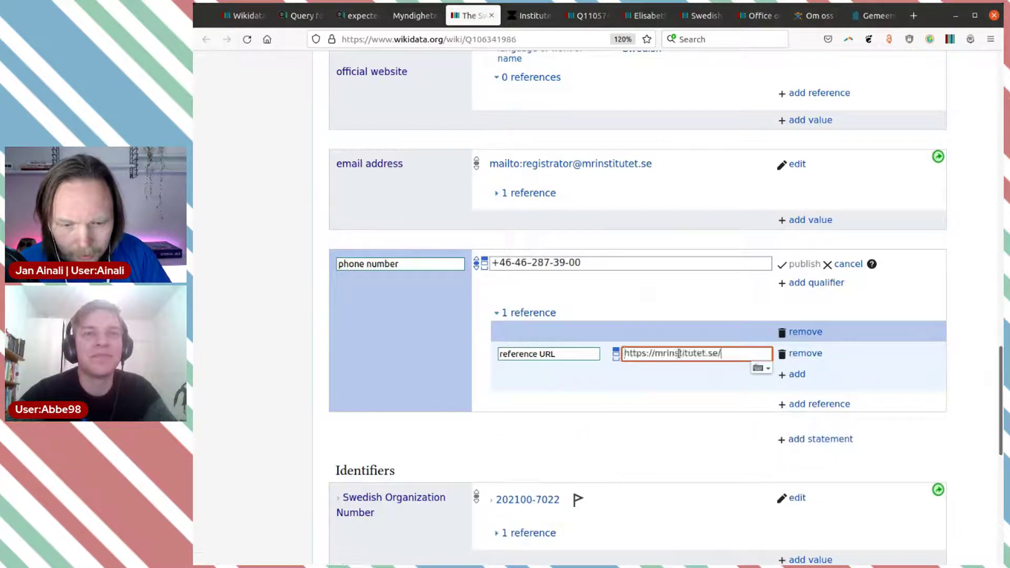
Add "retrieved" 2022-01-15 to the phone number reference and try to publish the statement.
click(793, 375)
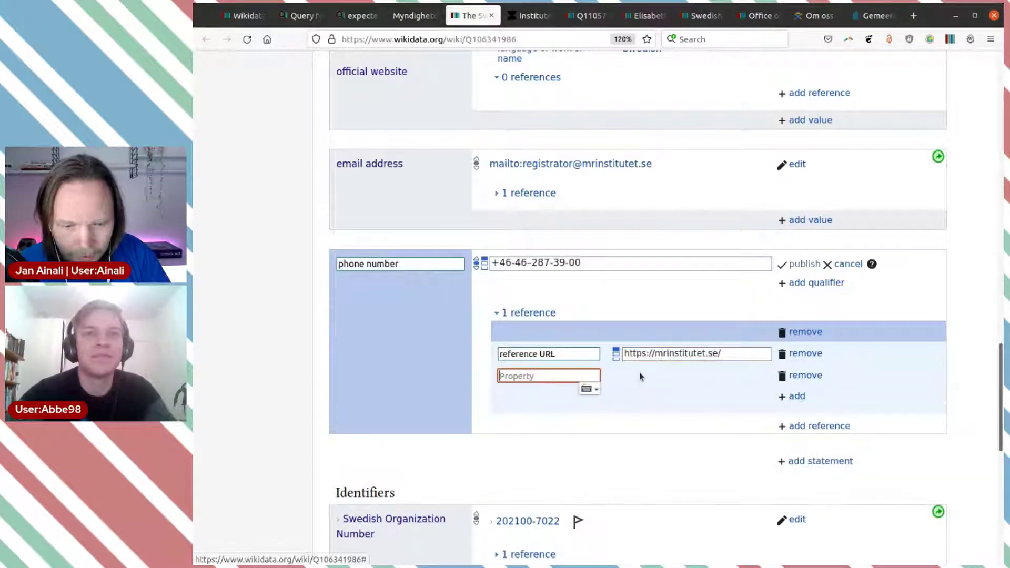
text(retr)
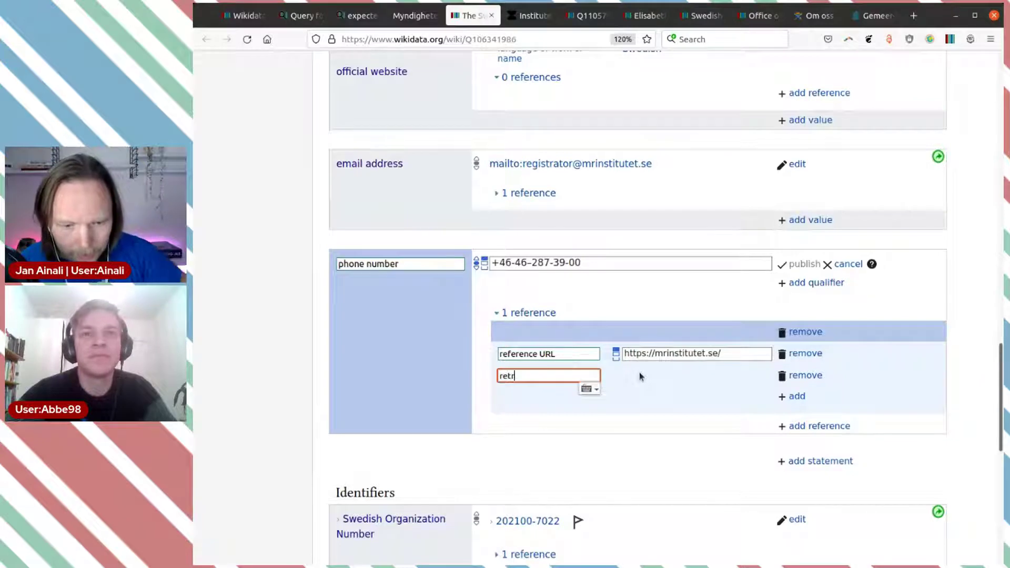
click(639, 392)
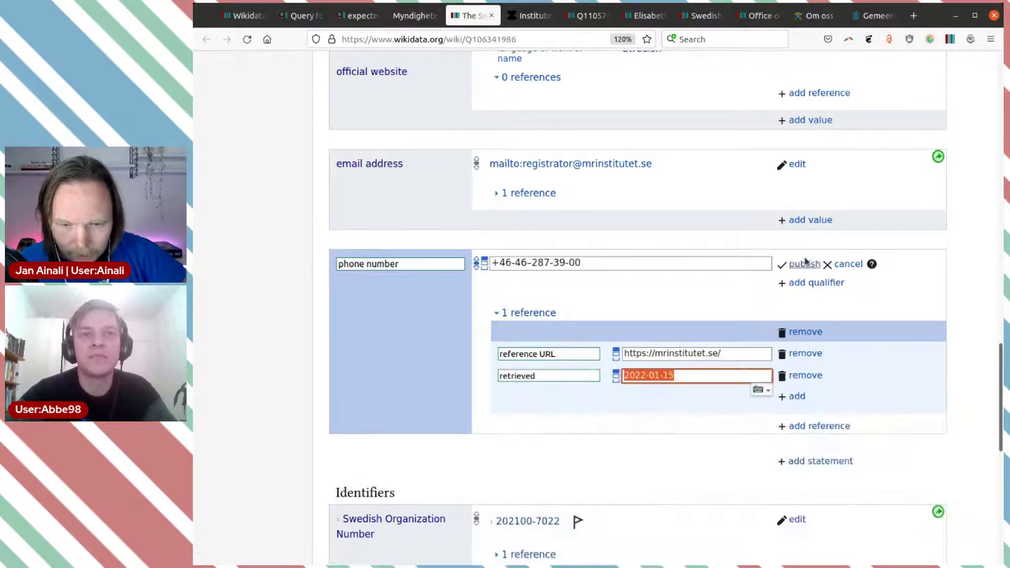
click(804, 263)
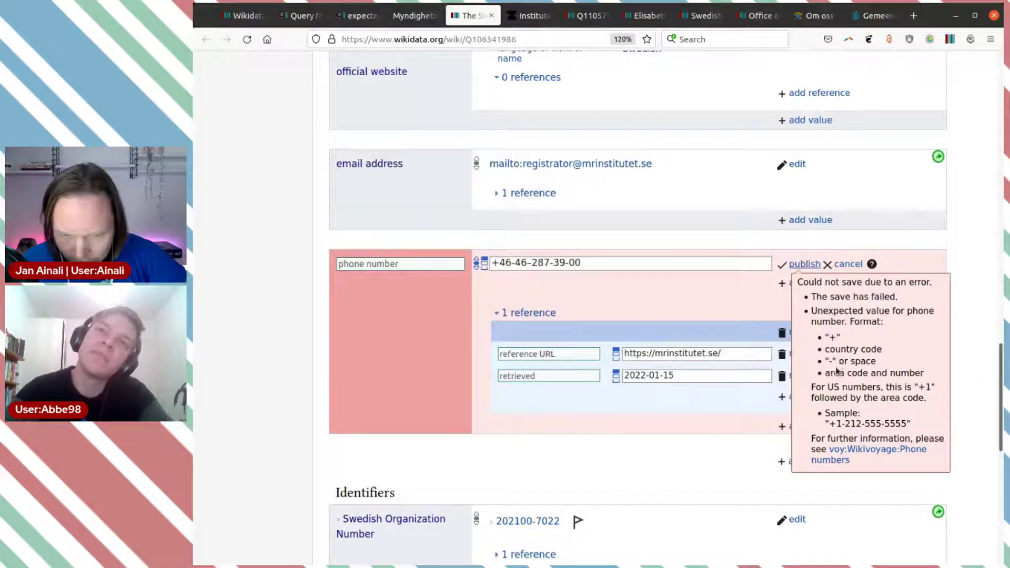
Replace the long dash after the phone number's area code with a plain hyphen and publish the statement.
click(550, 262)
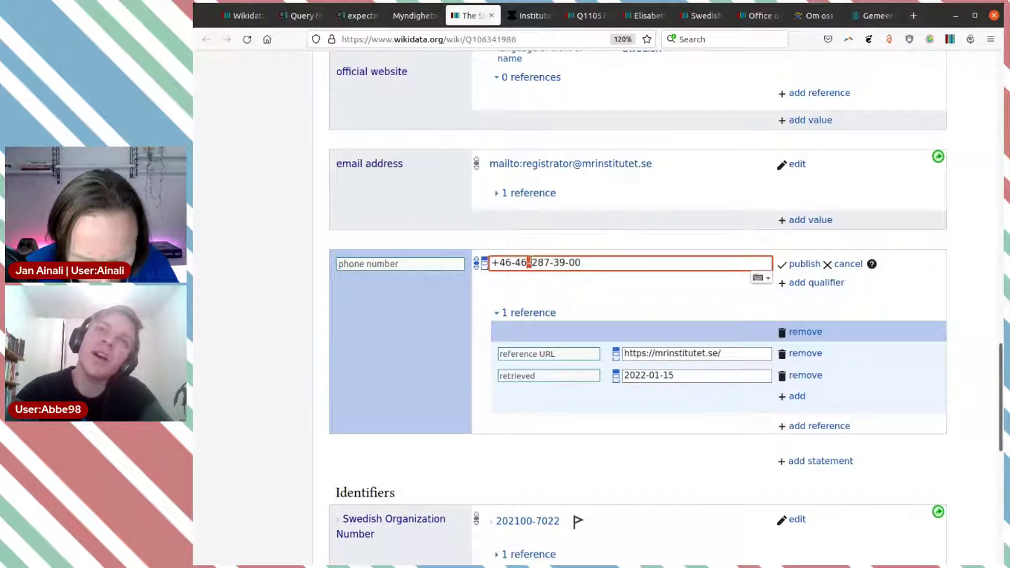
click(800, 264)
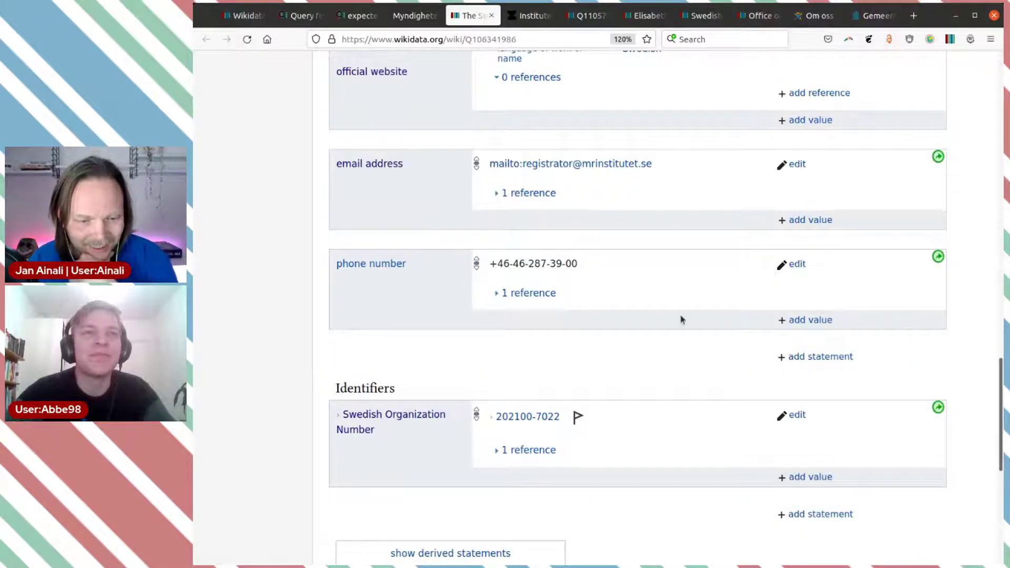
Open the constraint suggestion on the item's Swedish Organization Number.
click(577, 417)
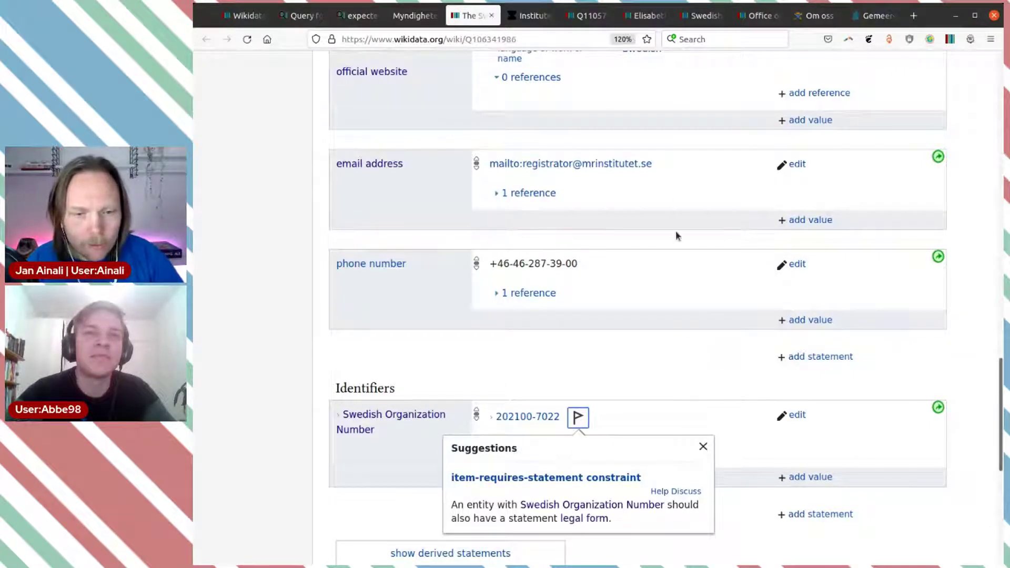
Look through the statements and identifiers of the Swedish Environmental Protection Agency item for its legal form.
click(700, 16)
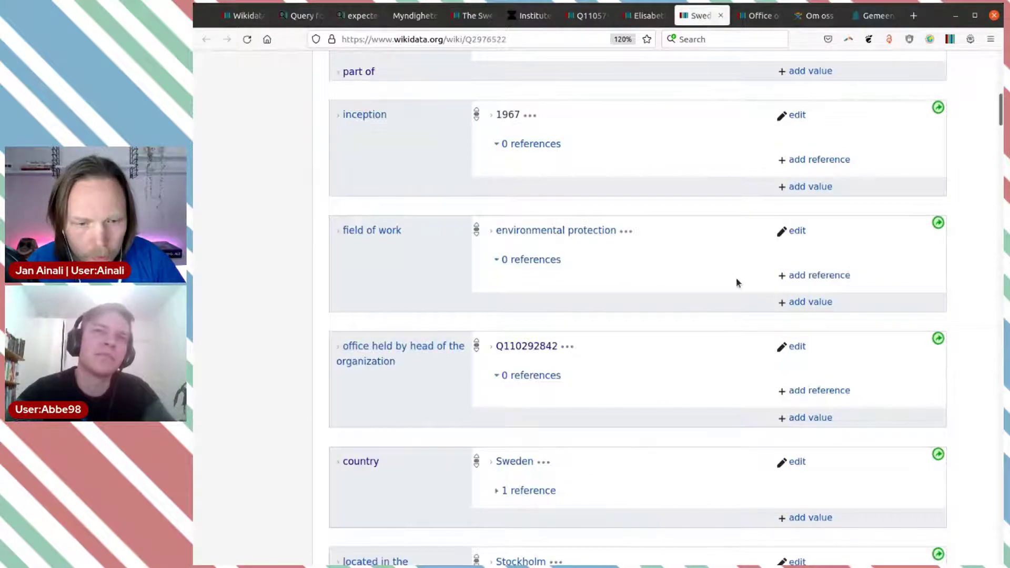
scroll(736, 279, up, 9)
scroll(737, 279, down, 7)
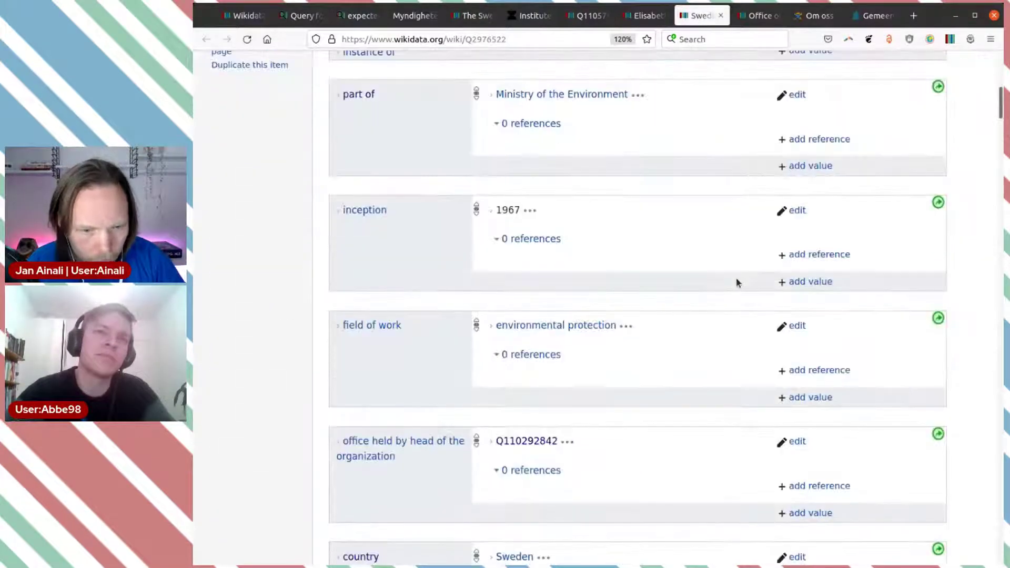
scroll(736, 283, up, 5)
scroll(736, 282, down, 8)
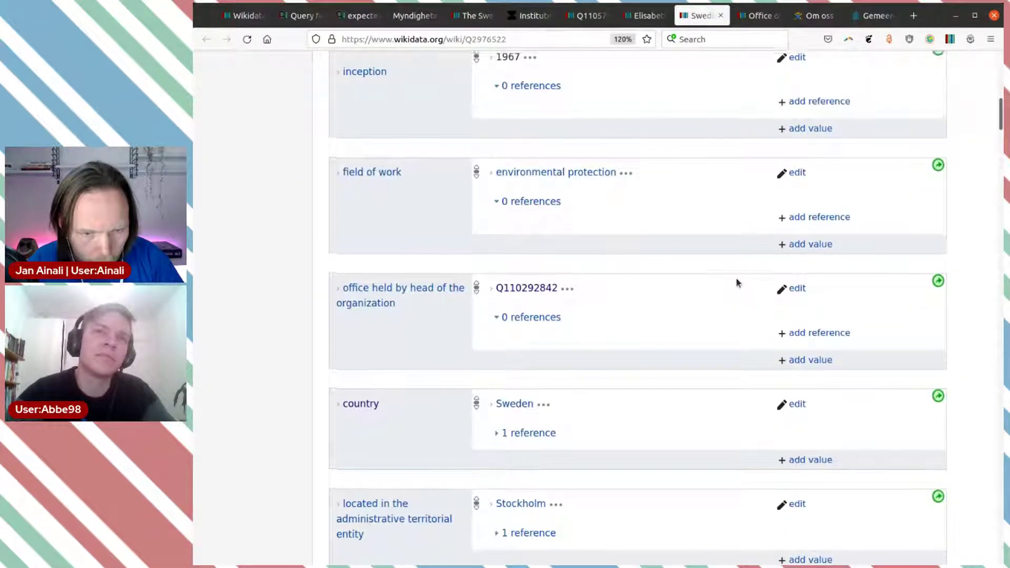
scroll(737, 282, up, 9)
scroll(739, 263, down, 6)
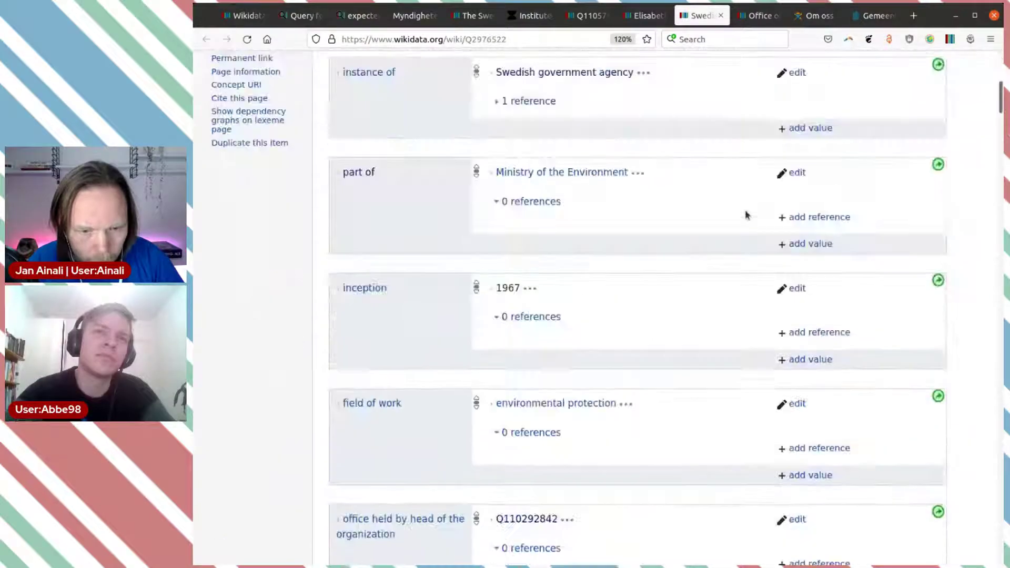
scroll(747, 215, down, 15)
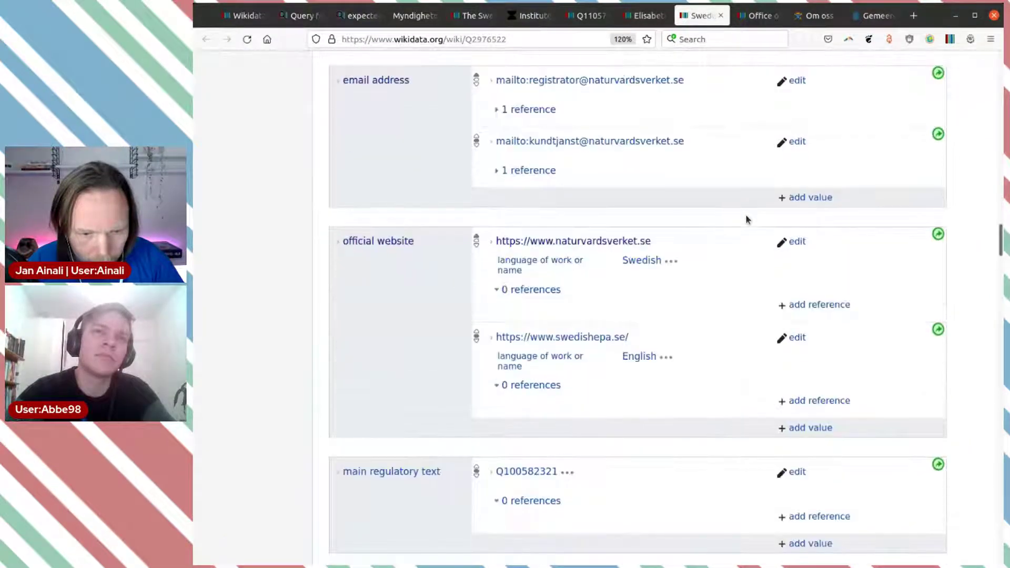
scroll(746, 220, down, 20)
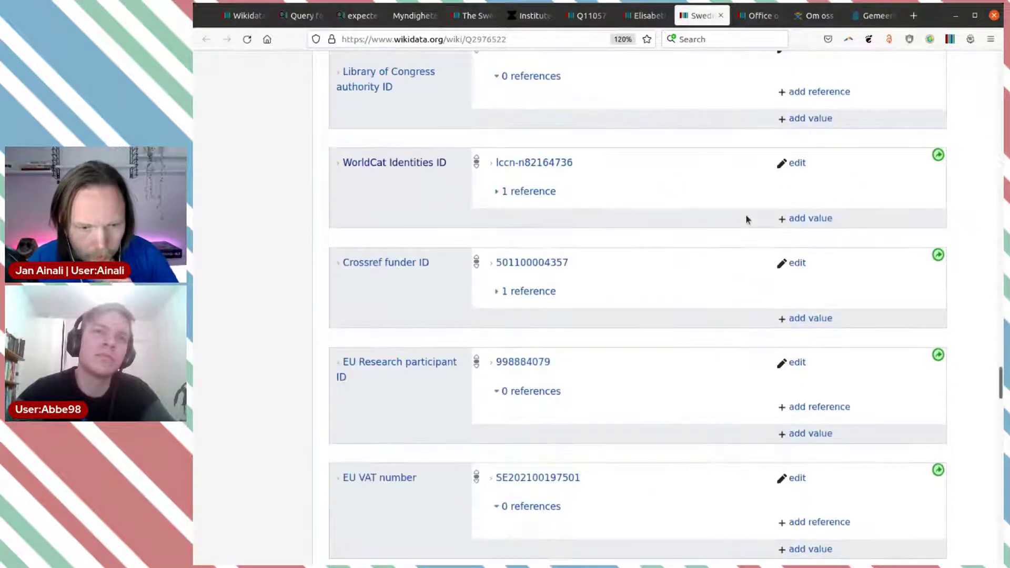
scroll(747, 218, up, 6)
scroll(747, 219, down, 8)
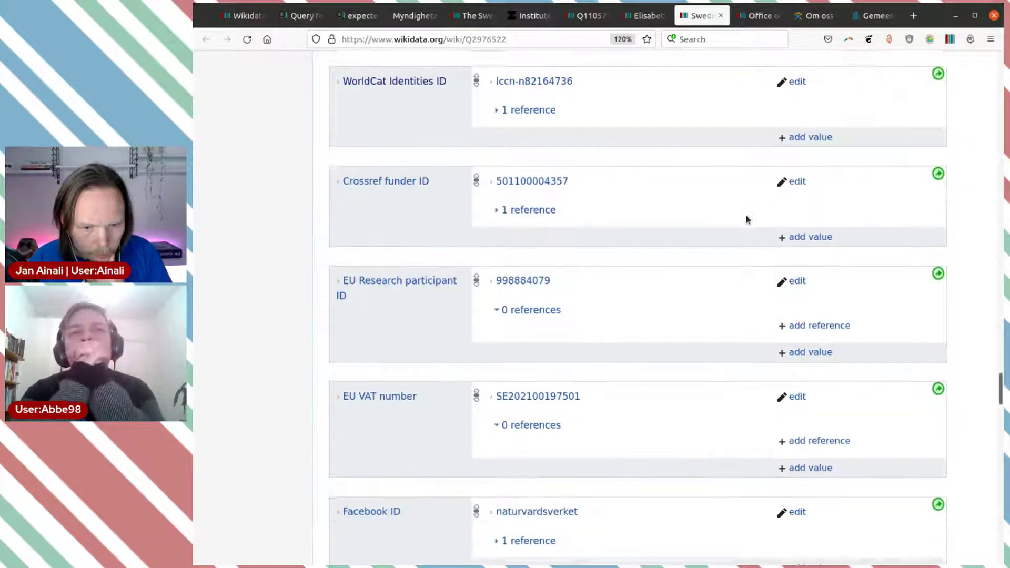
scroll(747, 220, down, 20)
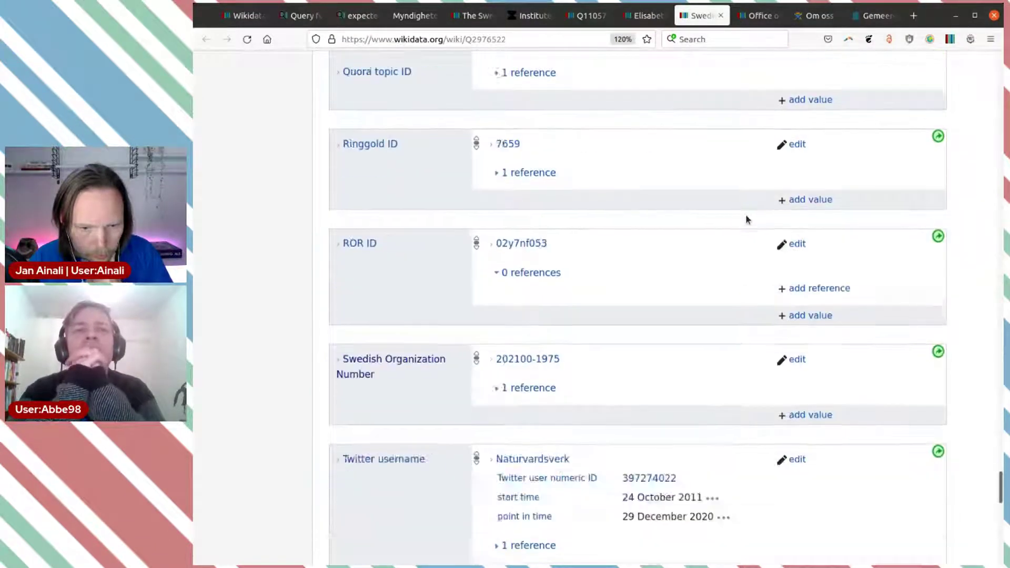
scroll(747, 219, down, 2)
scroll(832, 271, up, 15)
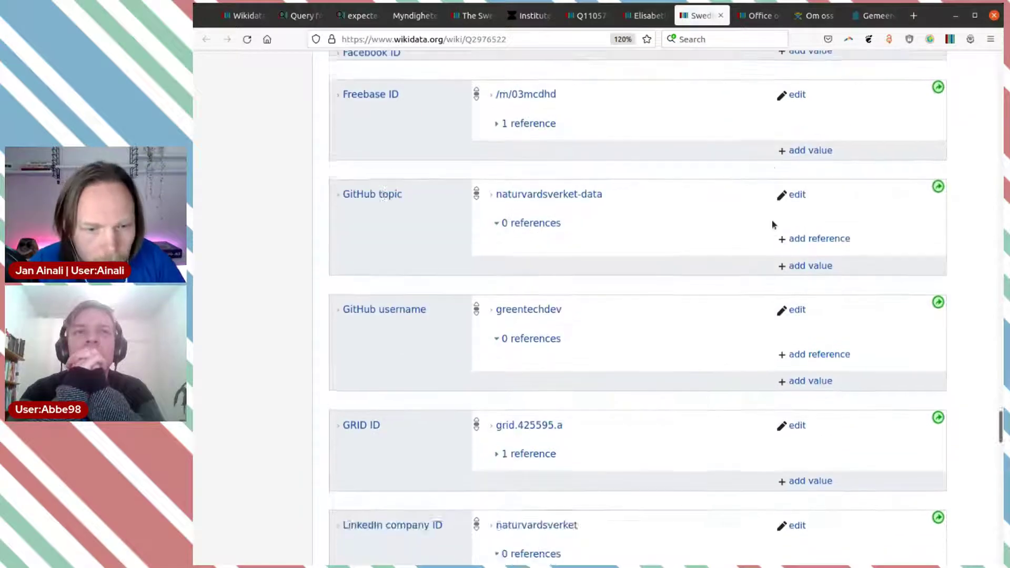
scroll(772, 225, up, 15)
Find "lega" on the agency's item page and copy the value "state entity" of its legal form statement.
key(ctrl+f)
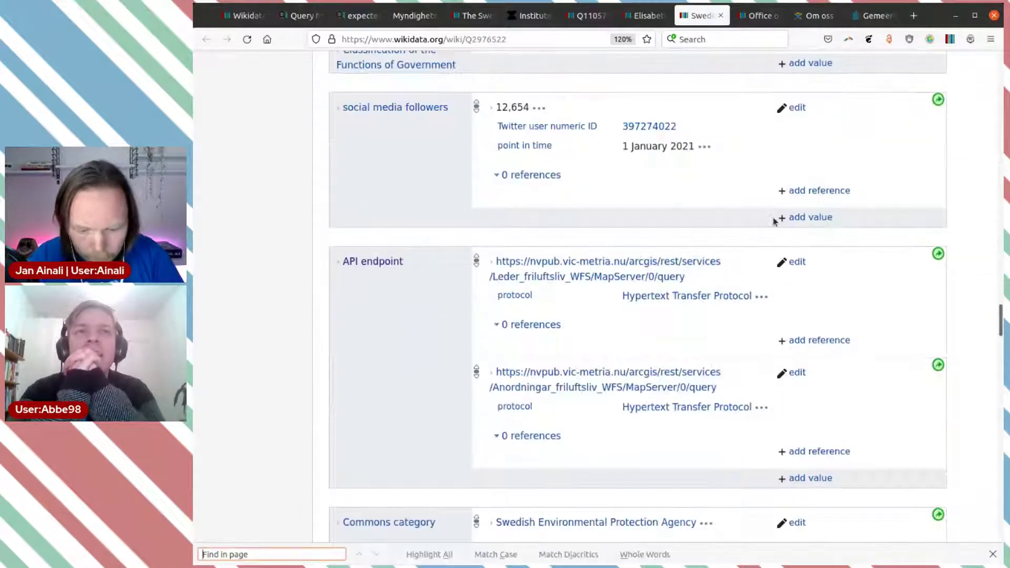
text(lega)
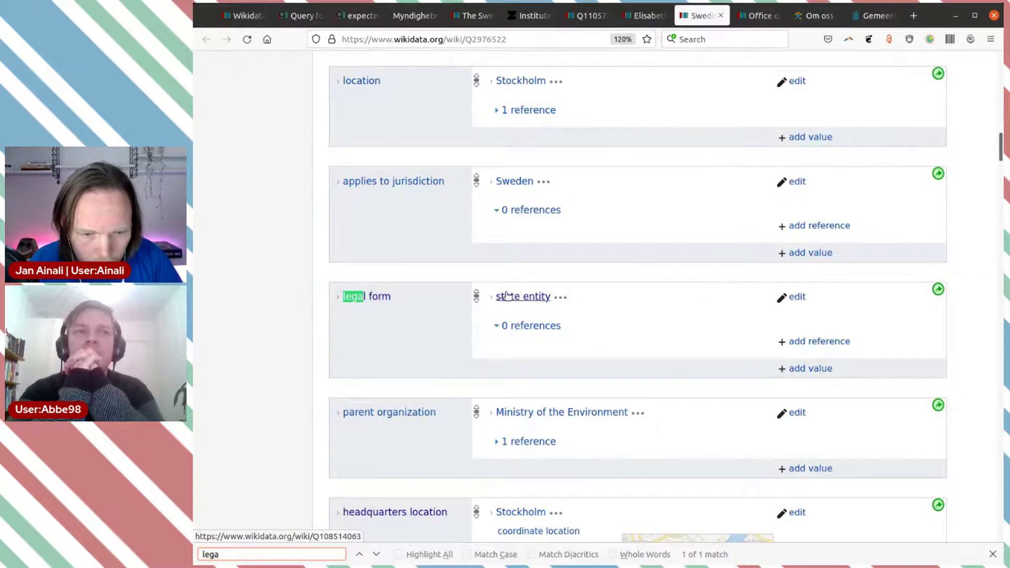
drag(496, 296, 551, 296)
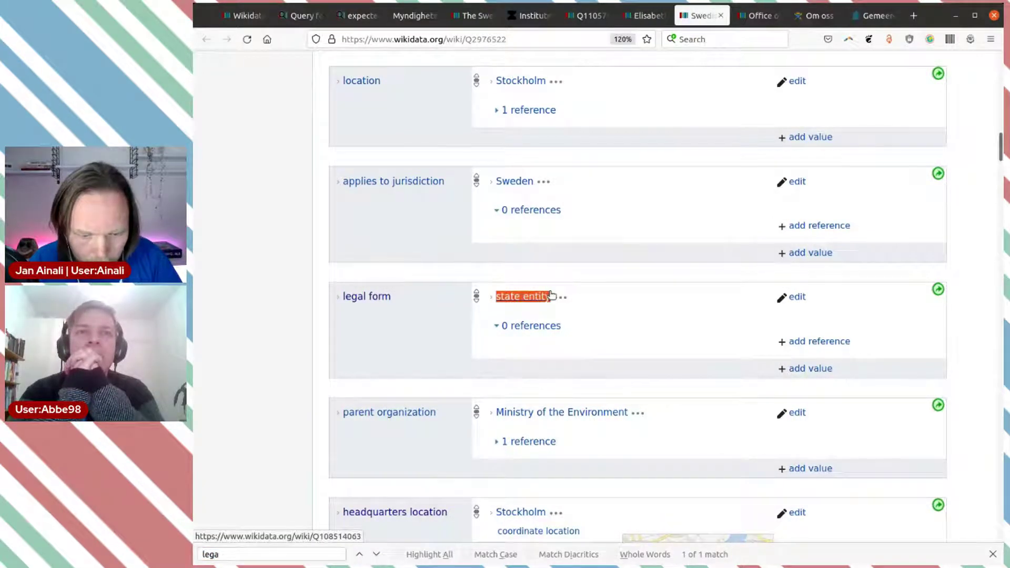
Add a "legal form" statement with the value "state entity" to the institute's item and publish it.
click(472, 16)
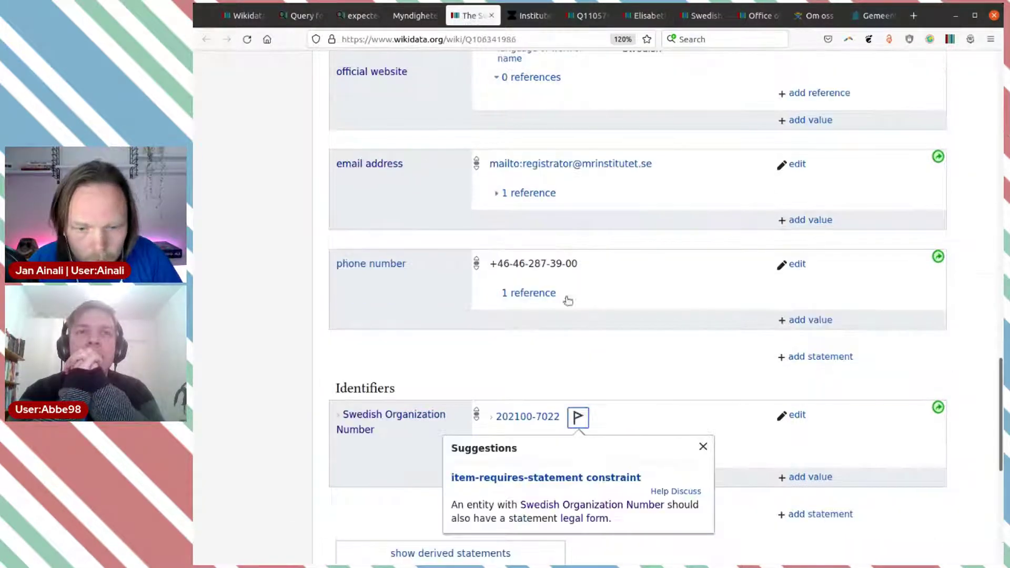
click(825, 357)
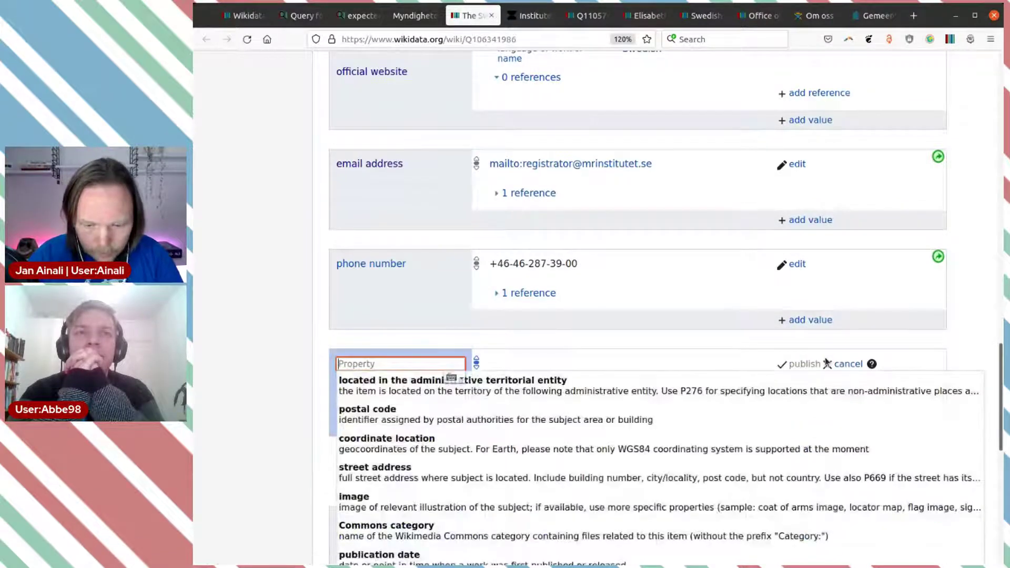
text(lega)
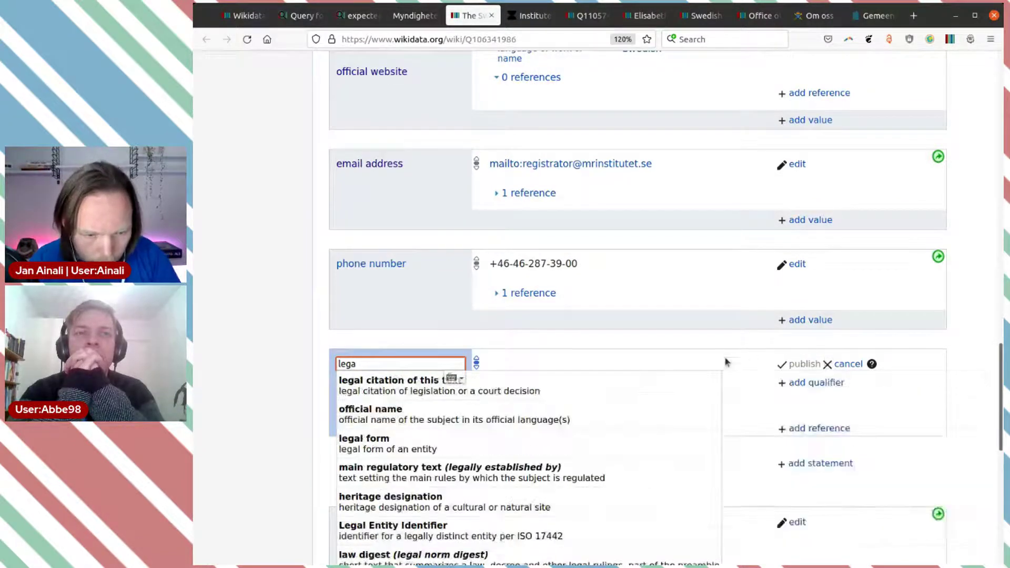
click(650, 442)
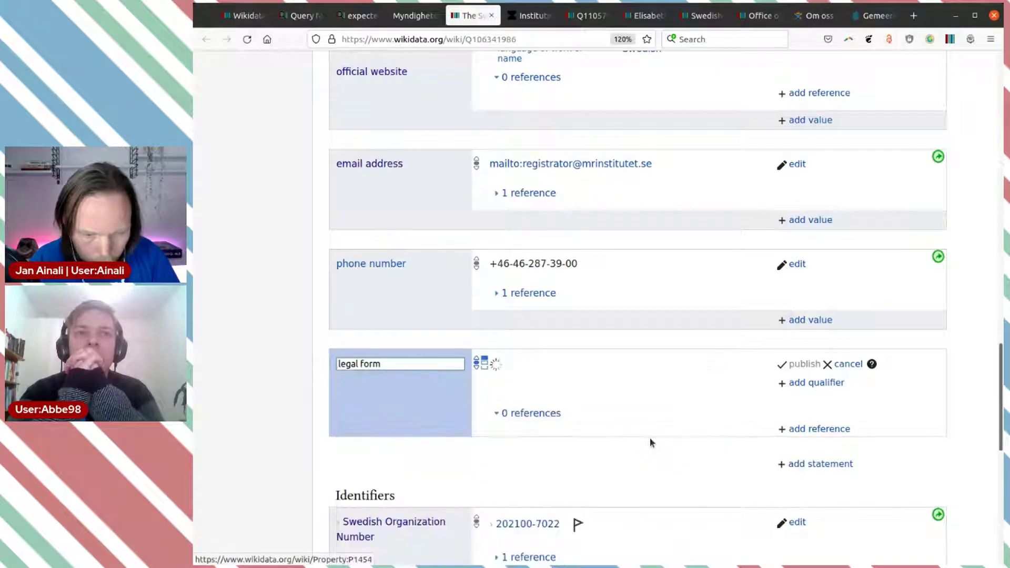
text(state entity)
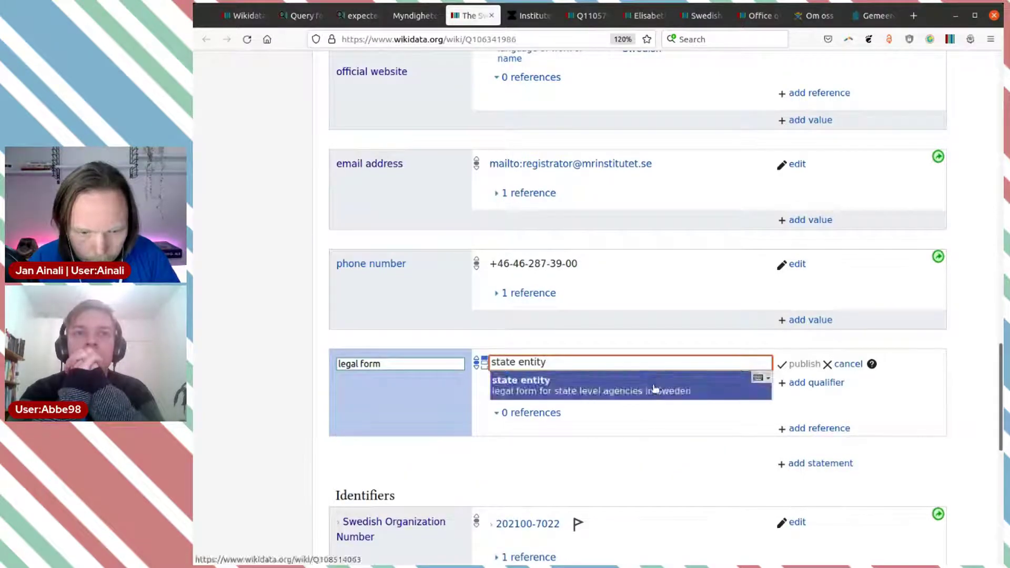
click(655, 390)
click(800, 363)
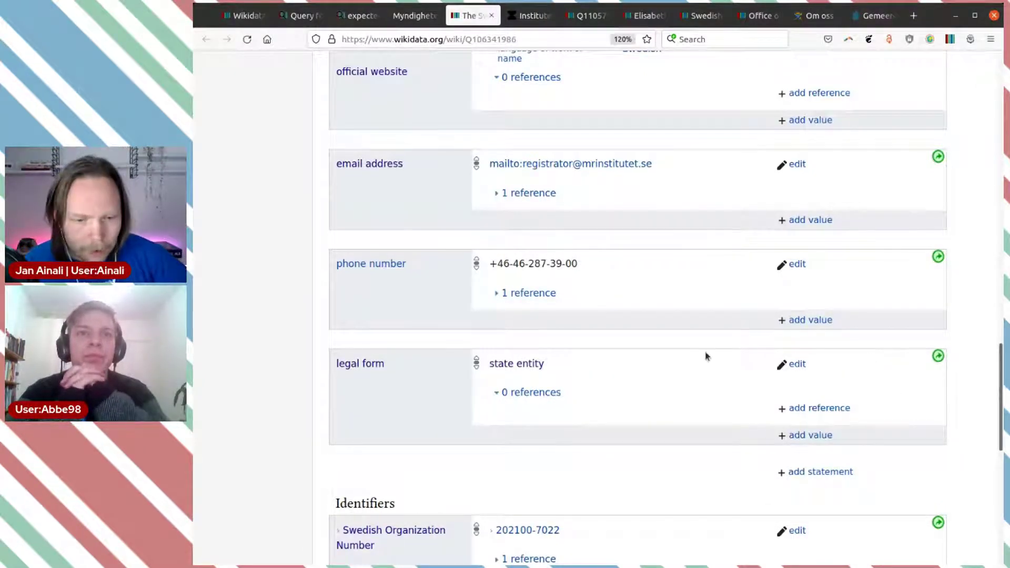
Check the constraint issue on the institute's "office held by head of government" statement and look over the neighbouring statements.
scroll(706, 356, up, 5)
scroll(706, 352, up, 5)
scroll(706, 352, down, 4)
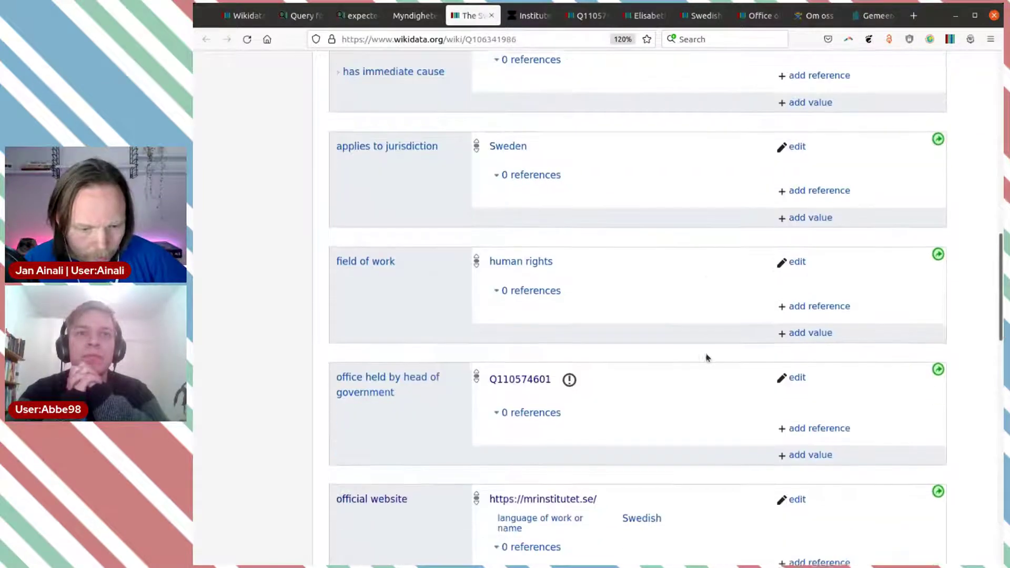
click(569, 379)
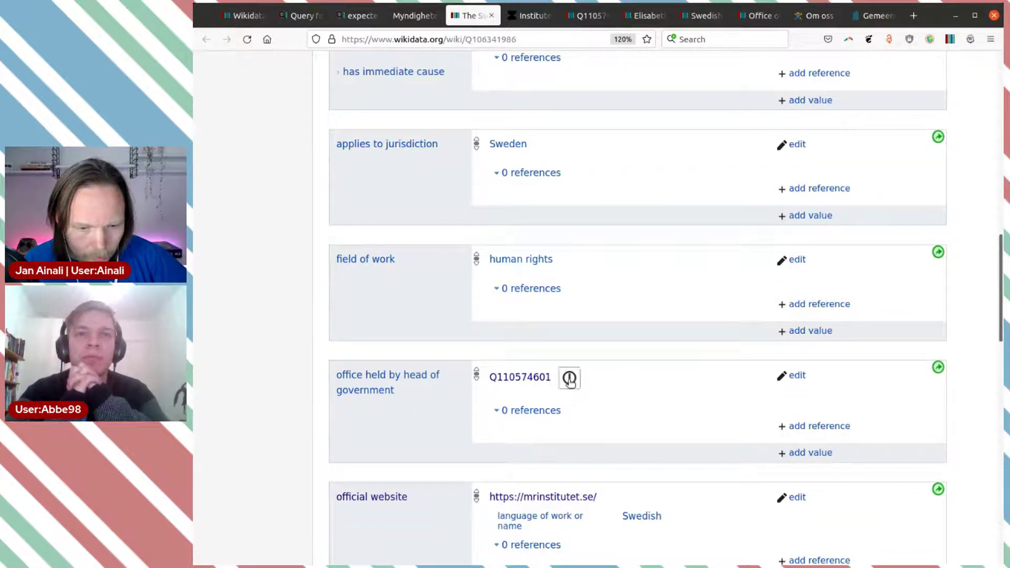
click(711, 350)
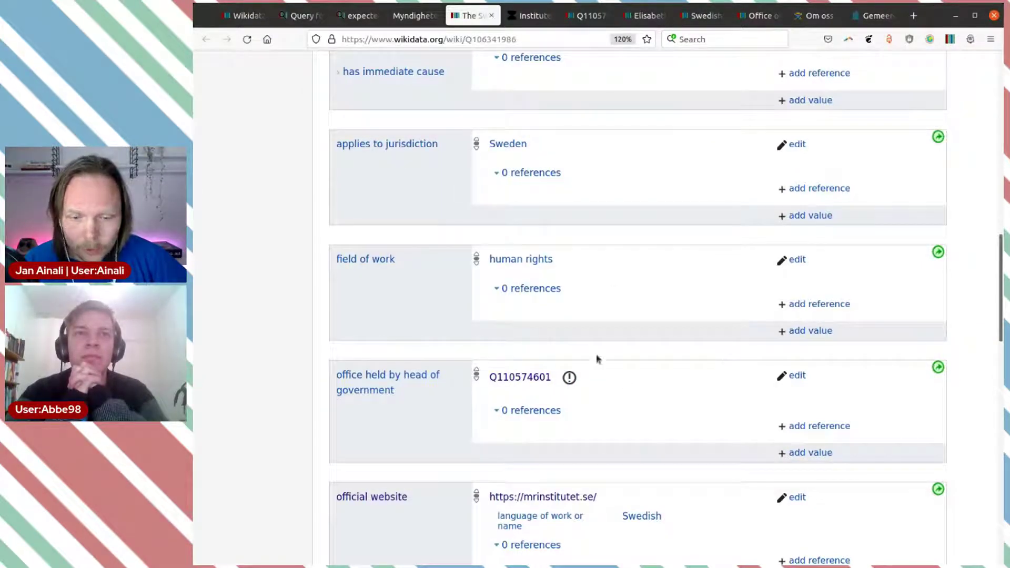
scroll(625, 391, up, 7)
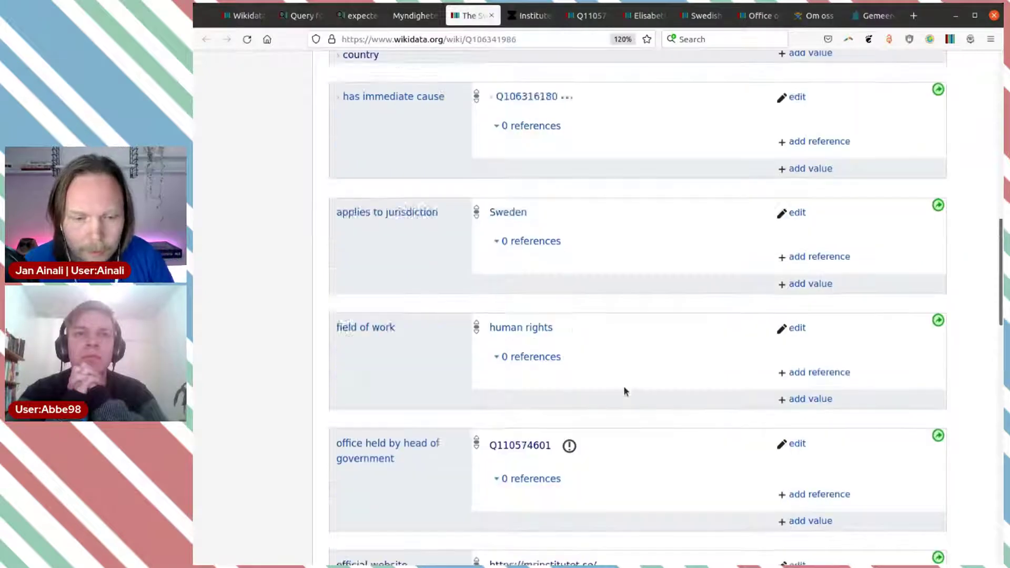
scroll(625, 390, up, 5)
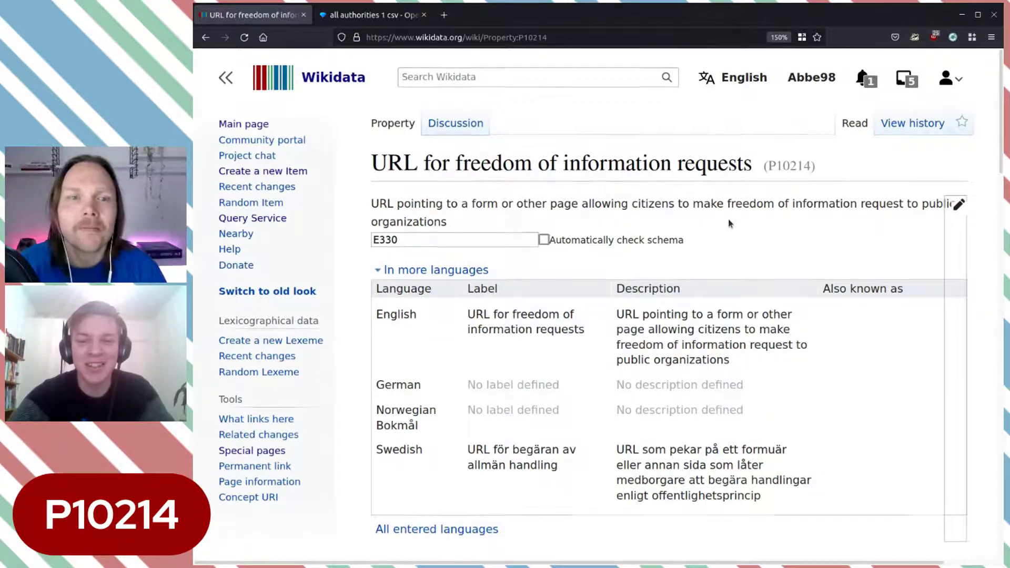
Examine the examples of the "URL for freedom of information requests" property, view NASA's linked FOIA request form and close it.
scroll(728, 219, down, 10)
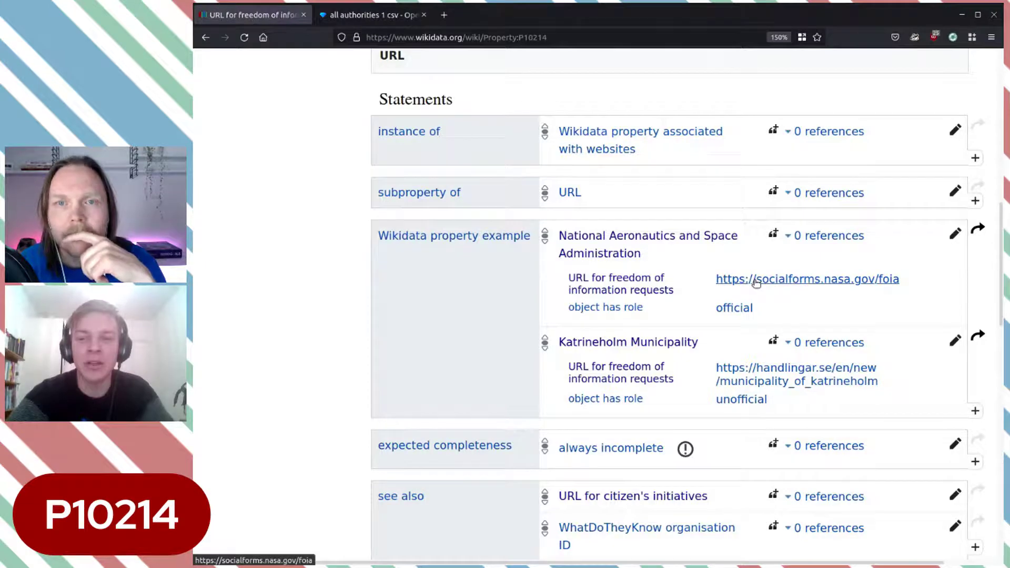
middle_click(783, 287)
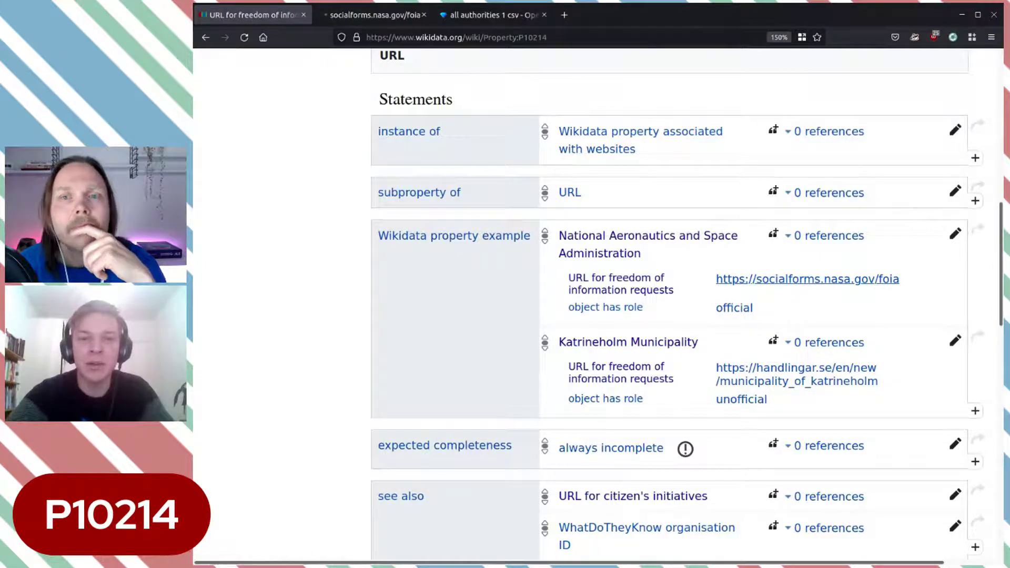
click(379, 15)
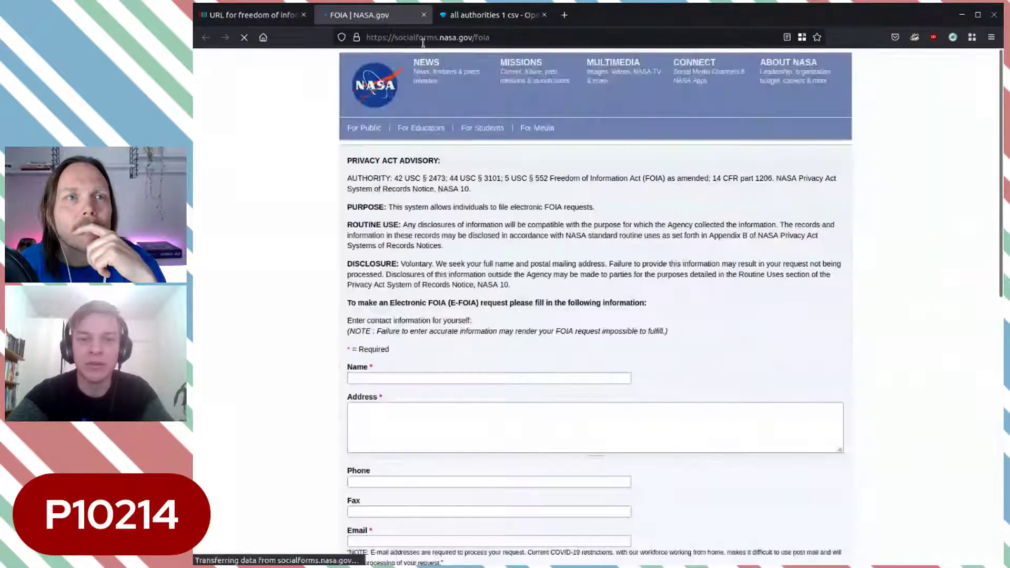
scroll(642, 229, down, 3)
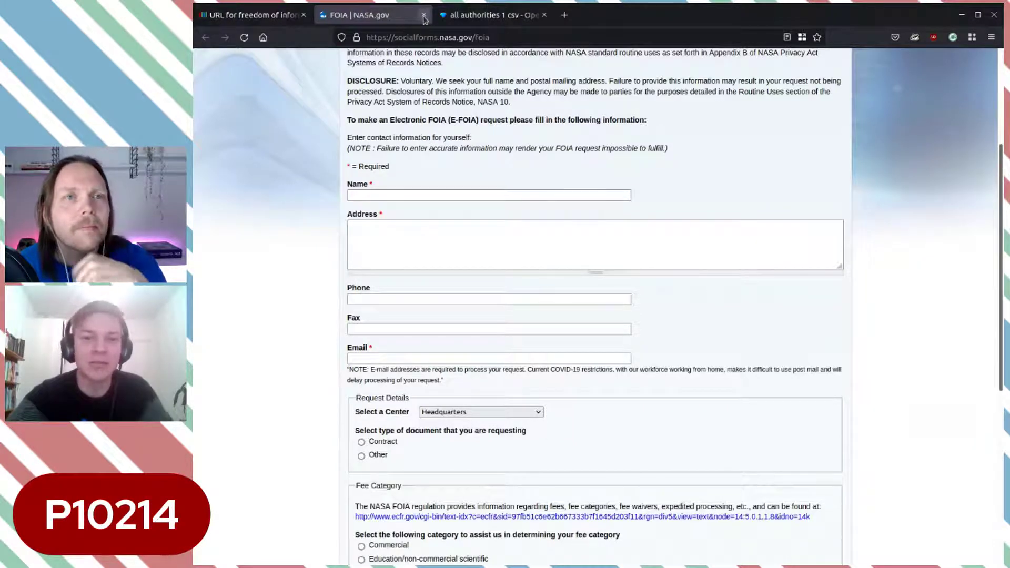
key(ctrl+Page_Up)
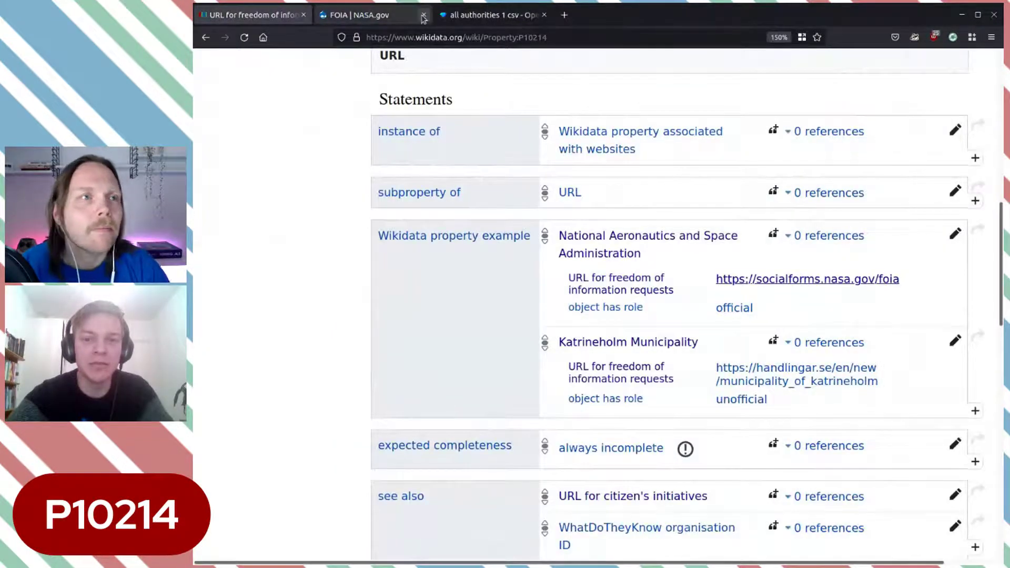
click(423, 15)
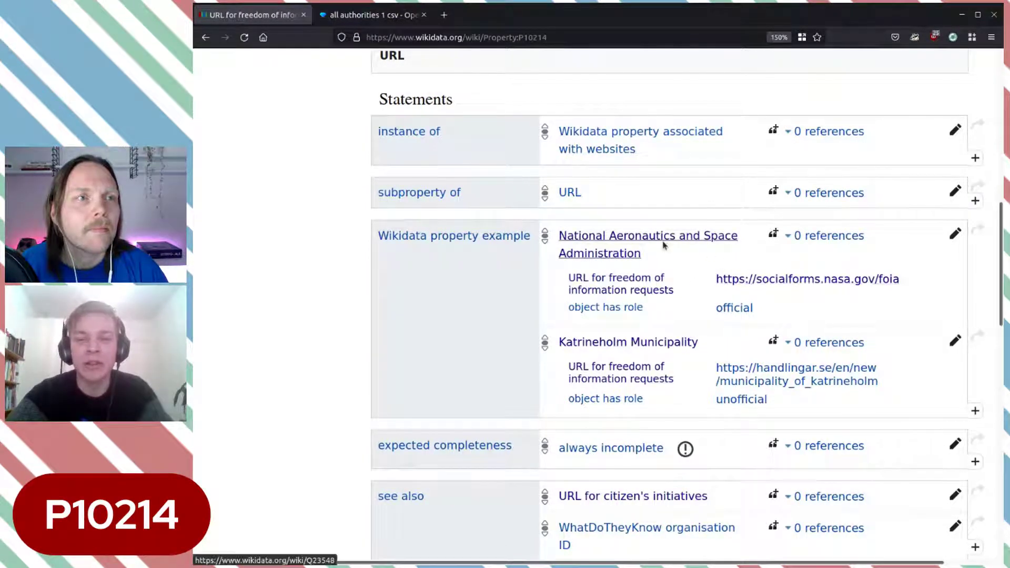
Open the National Aeronautics and Space Administration item and locate its freedom of information statement by searching the page for "freed".
middle_click(688, 253)
key(ctrl+Tab)
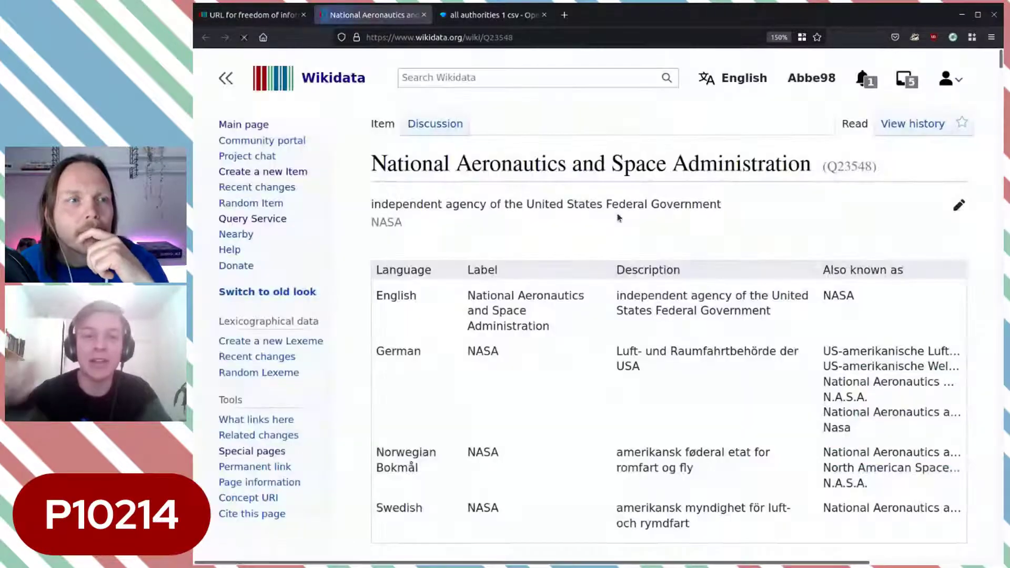
key(ctrl+f)
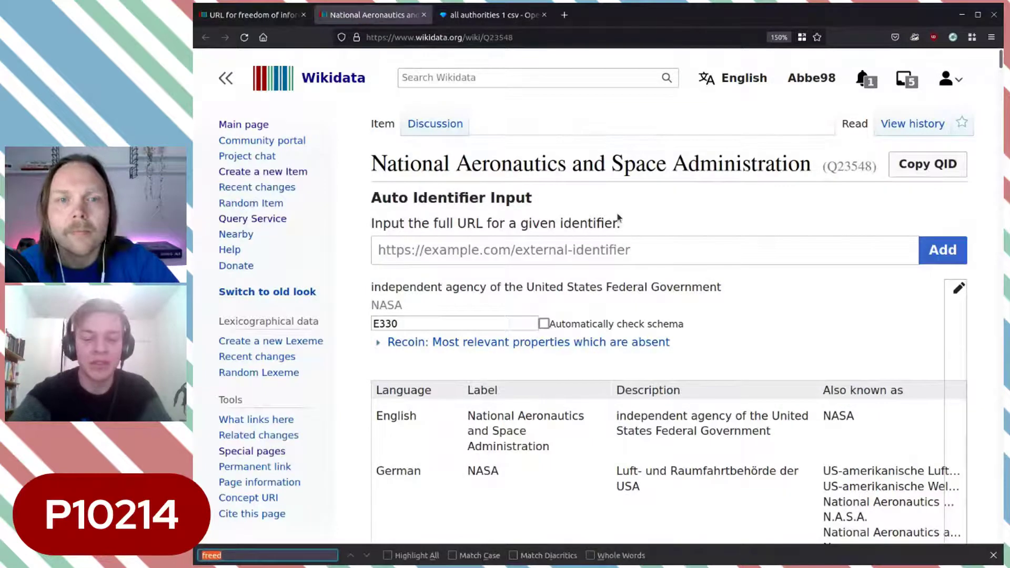
text(fi)
text(e)
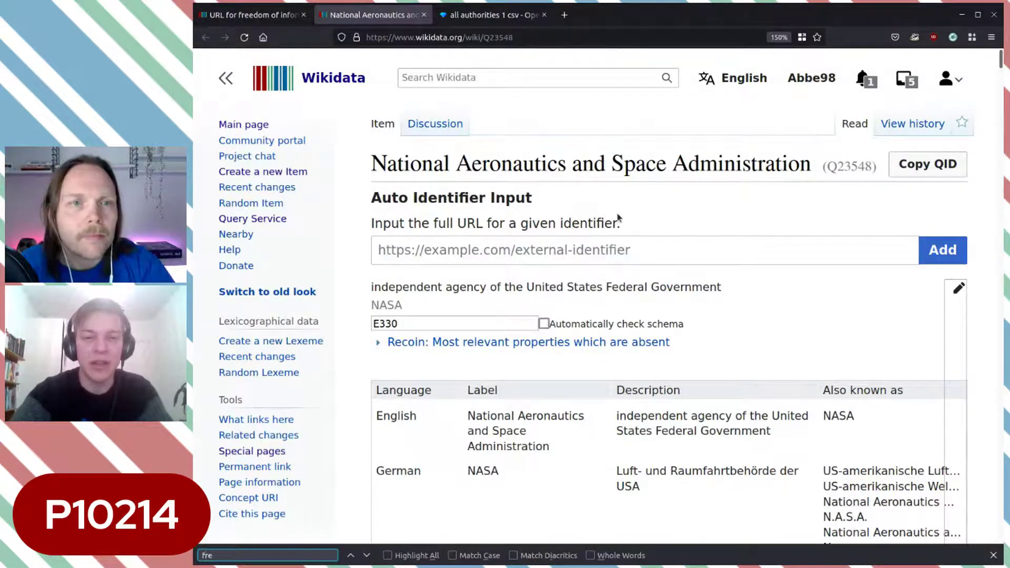
text(ed)
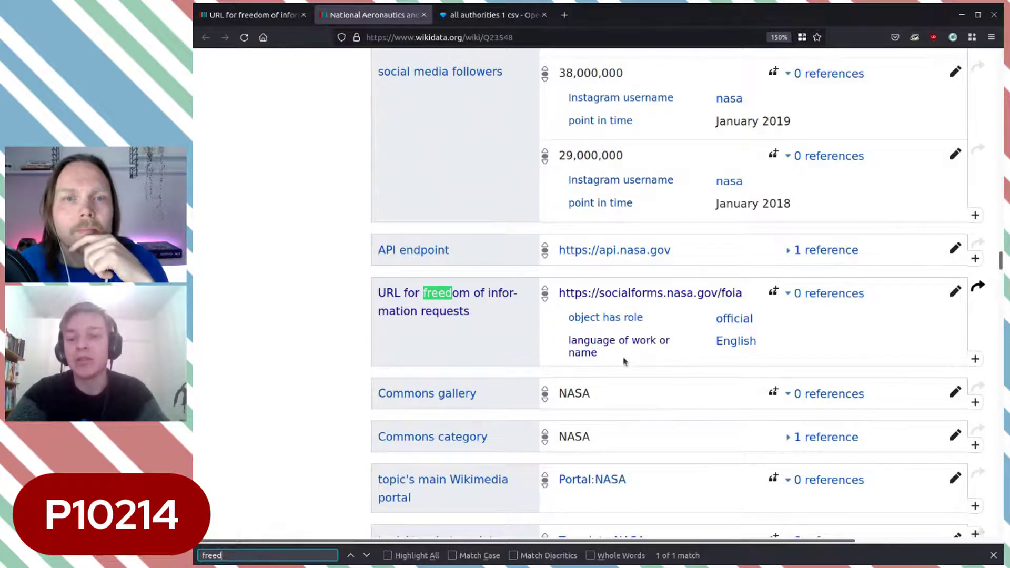
Highlight the "language of work or name" and "object has role" qualifiers on NASA's freedom of information URL statement.
drag(625, 361, 550, 340)
click(545, 341)
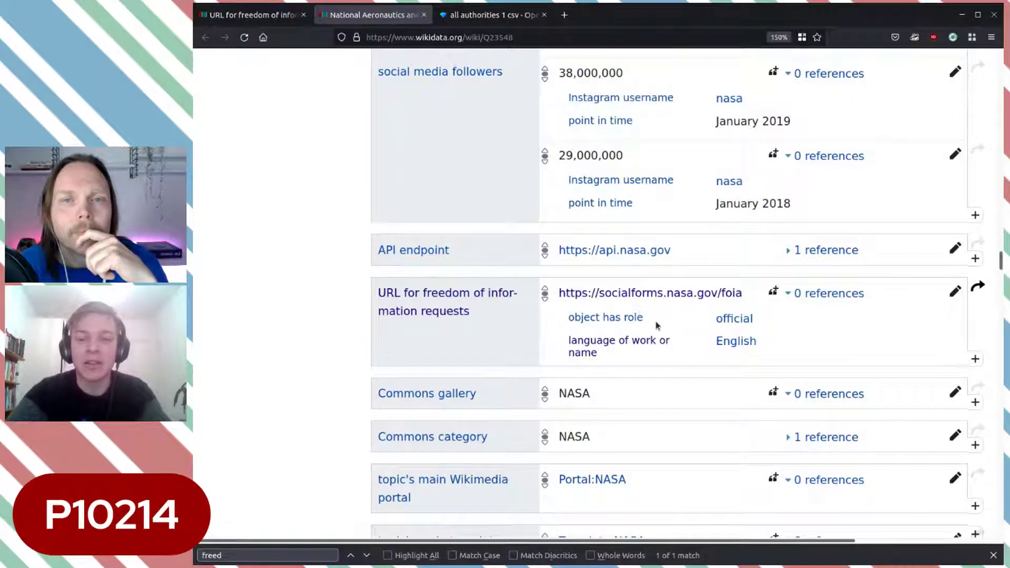
drag(656, 321, 557, 317)
click(556, 317)
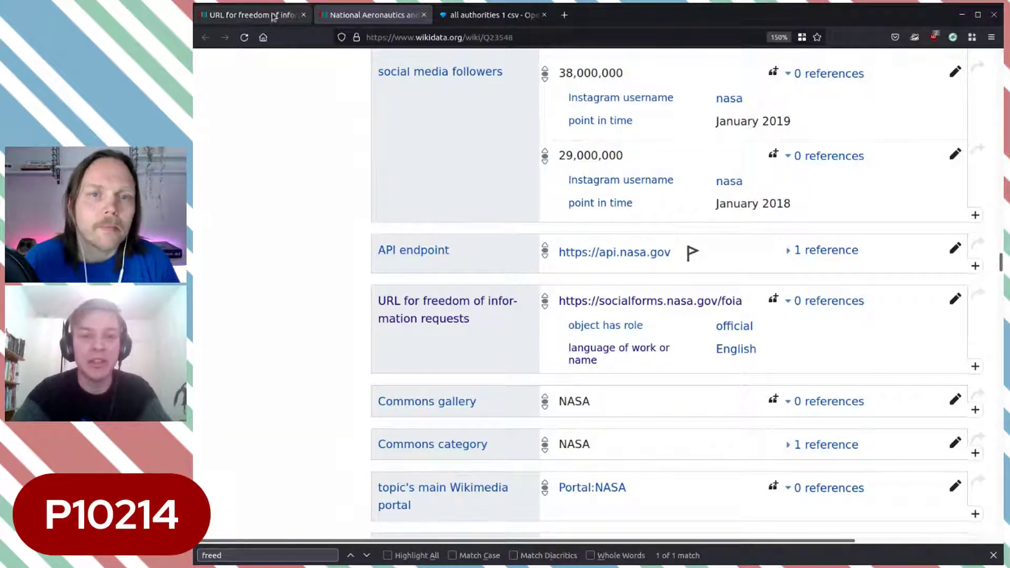
Close the NASA item and add the qualifier "language of work or name": English to the property's National Aeronautics and Space Administration example, then publish it.
click(272, 16)
click(424, 17)
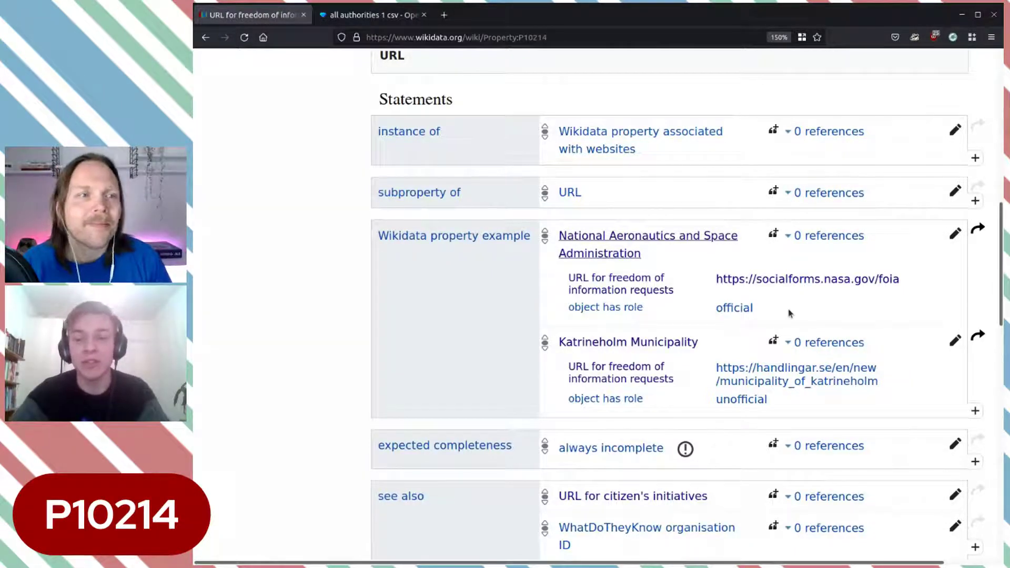
click(955, 233)
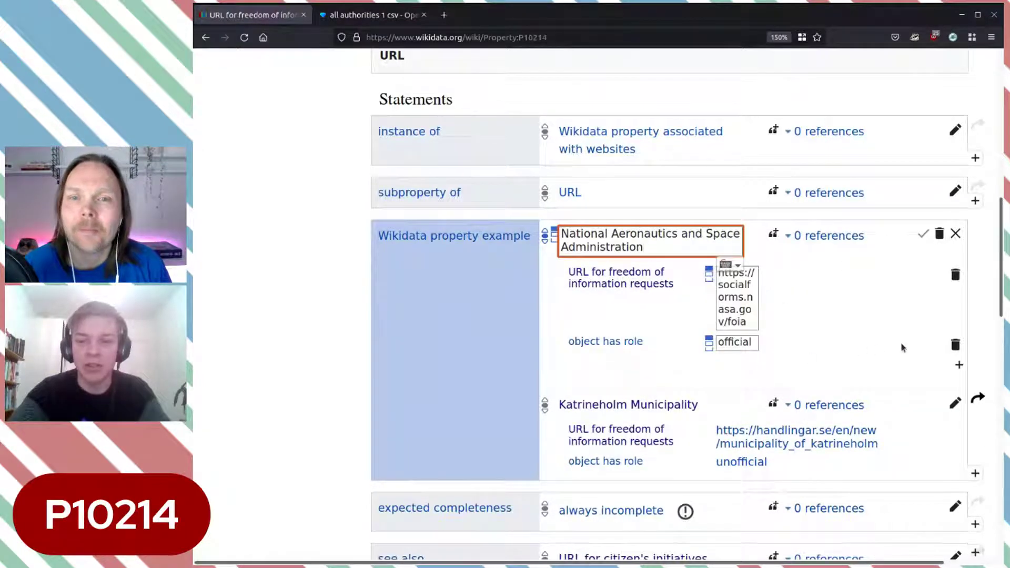
click(959, 364)
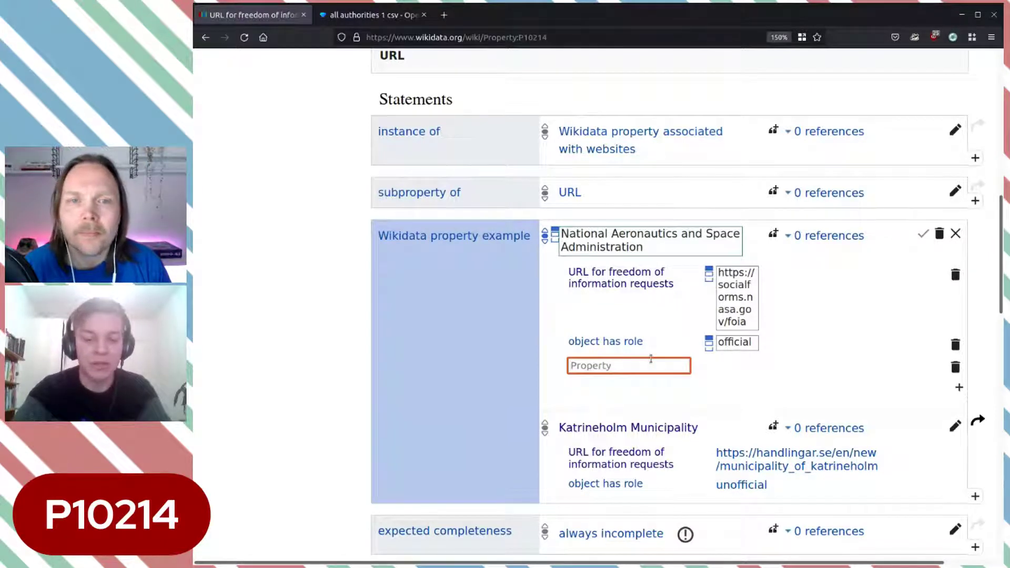
text(language )
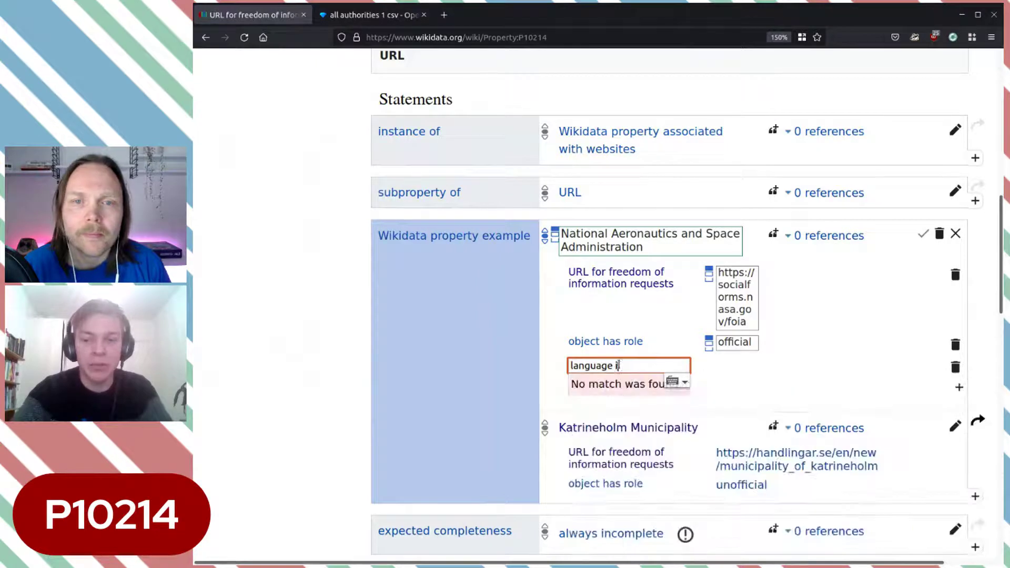
text(of)
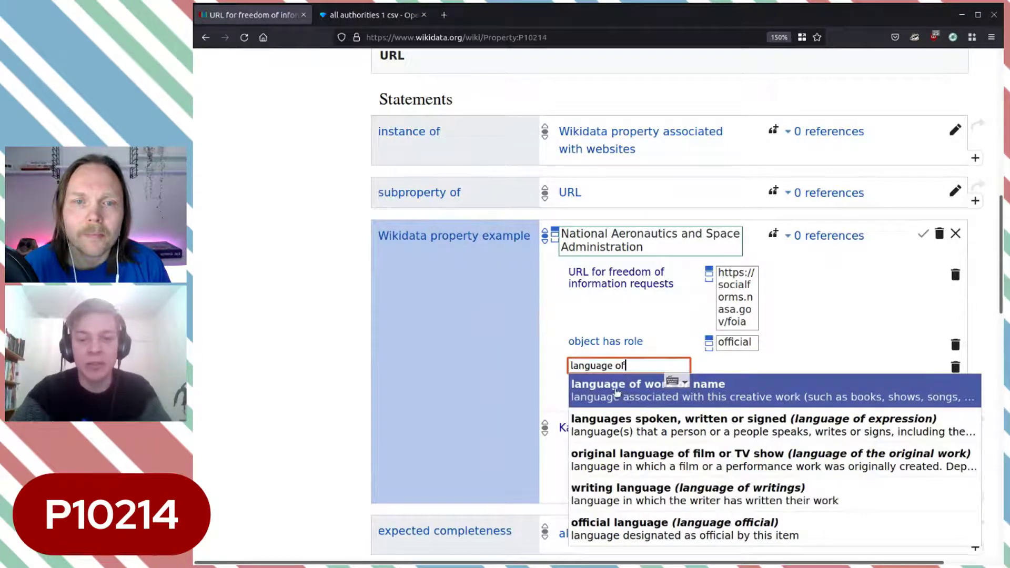
click(616, 392)
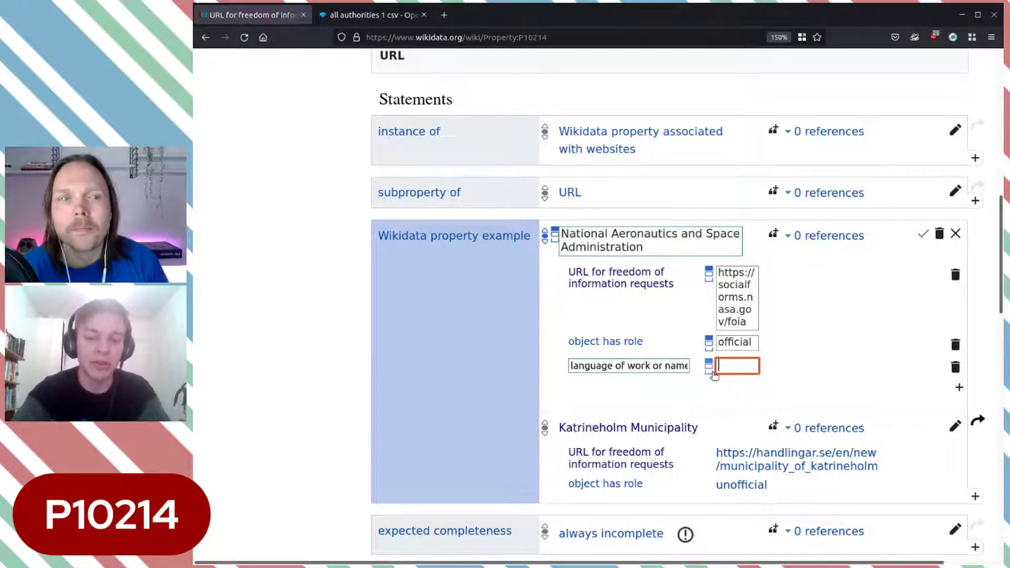
text(En)
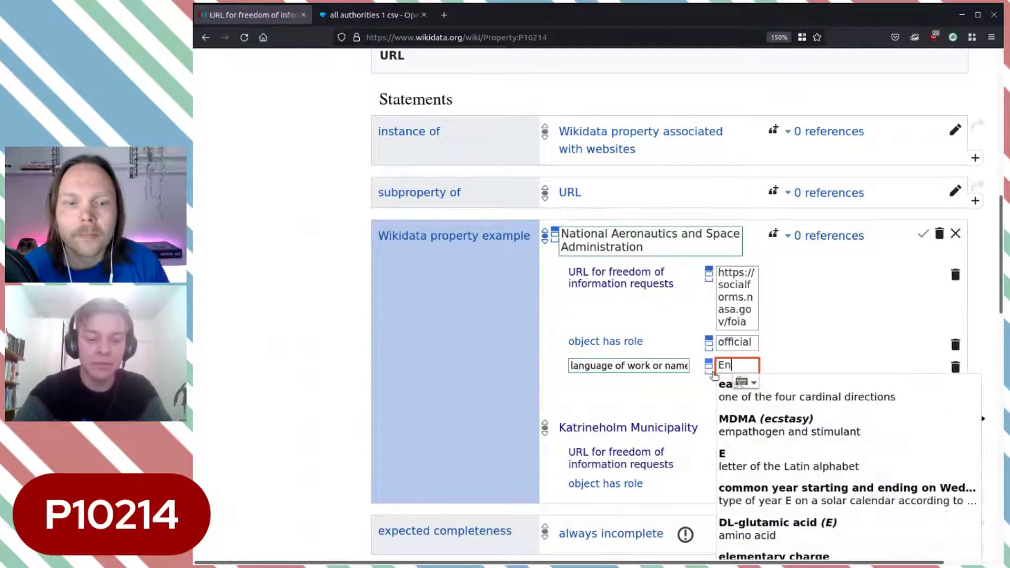
text(glish)
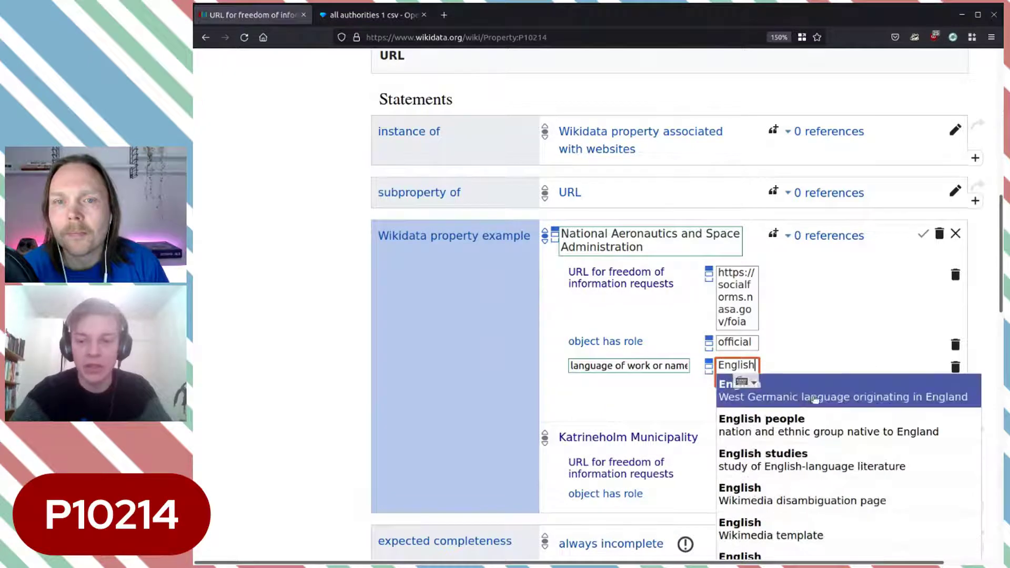
click(814, 398)
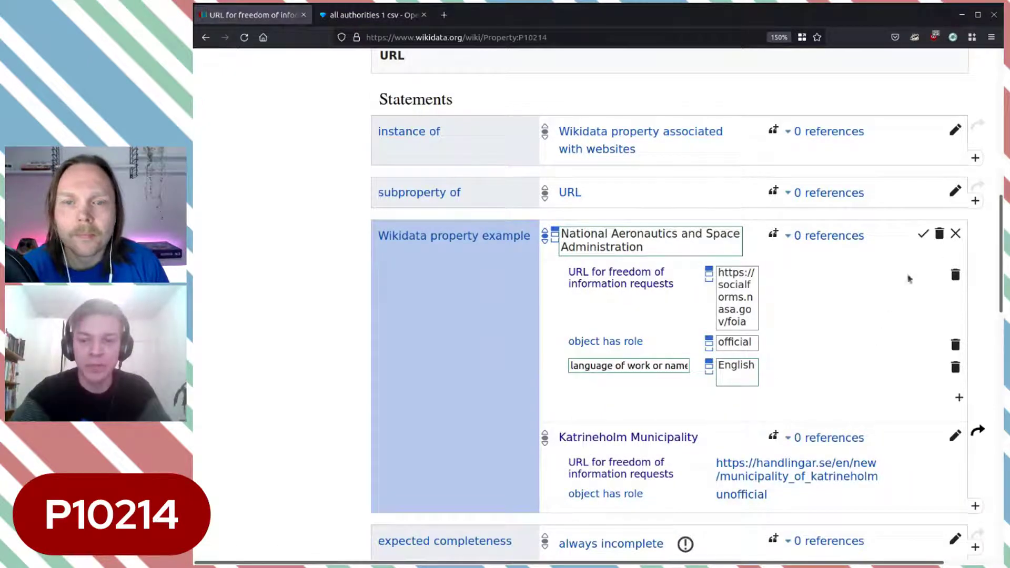
click(923, 233)
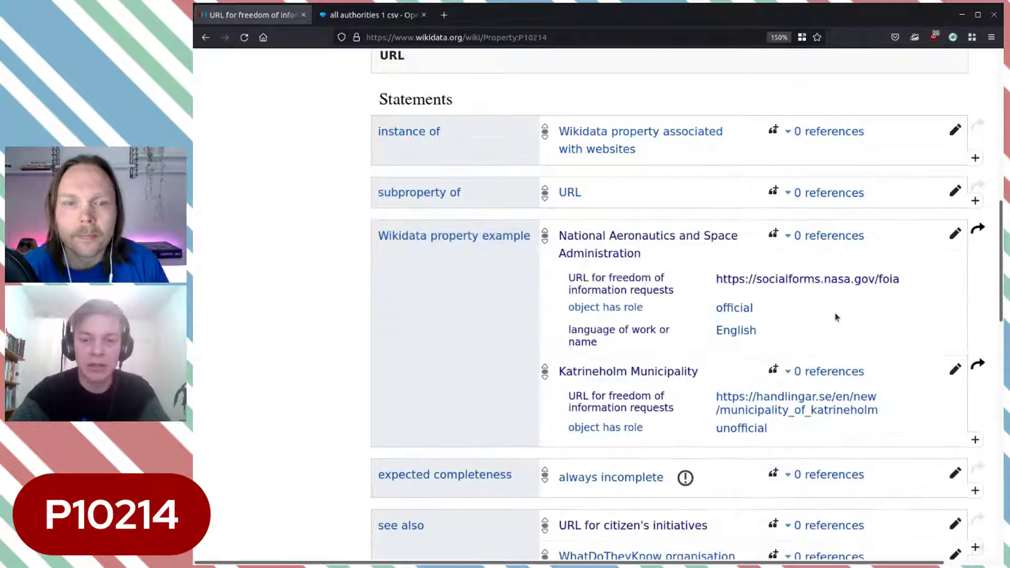
Add the qualifier "language of work or name" with the value English to the Katrineholm Municipality property example and publish it.
scroll(854, 321, down, 5)
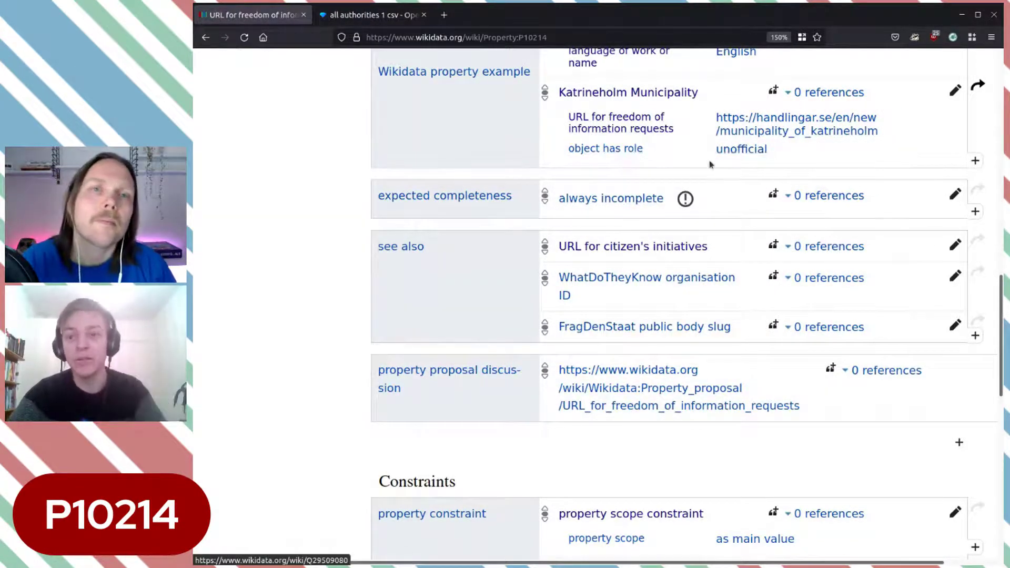
click(954, 92)
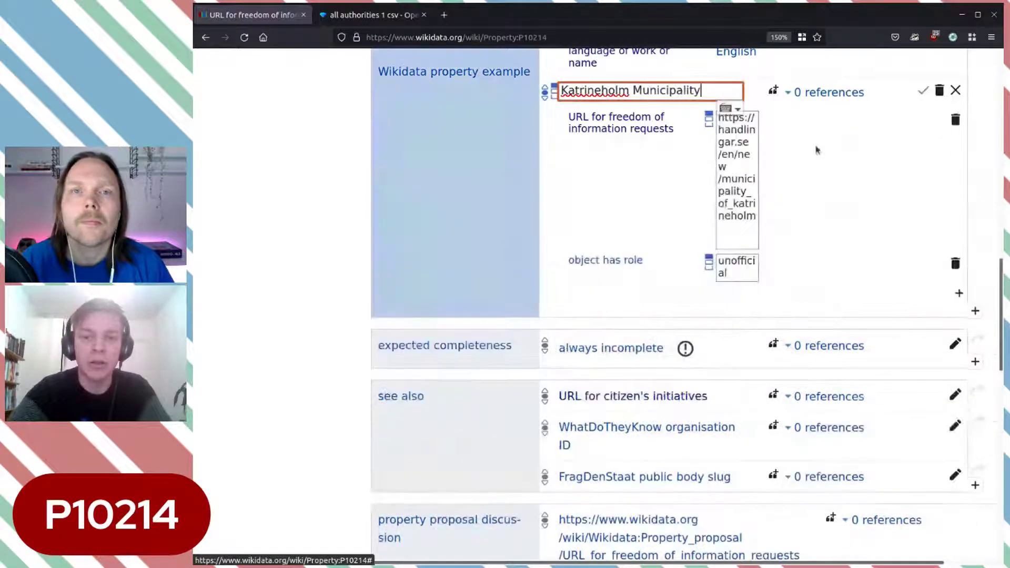
click(958, 294)
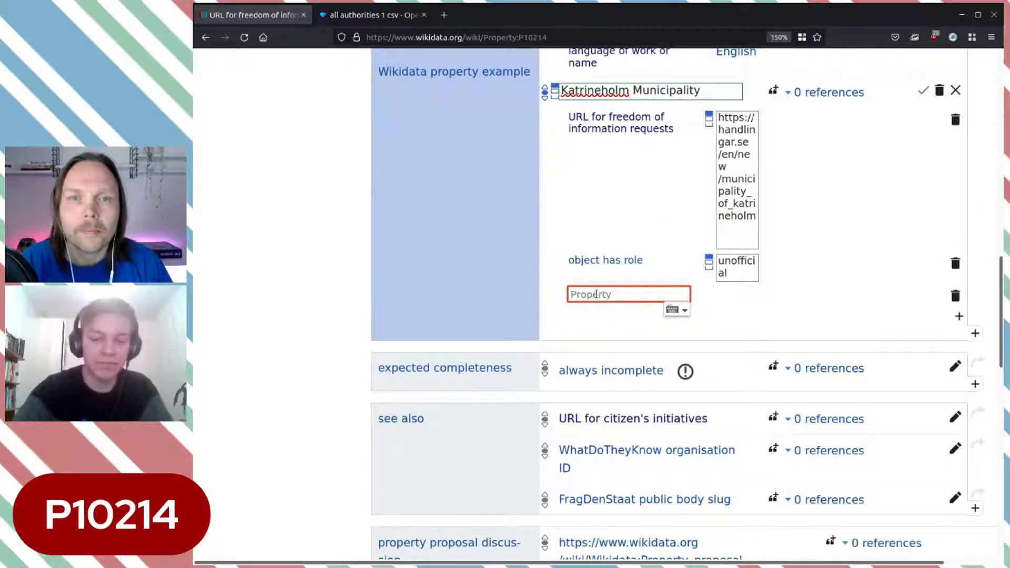
text(language)
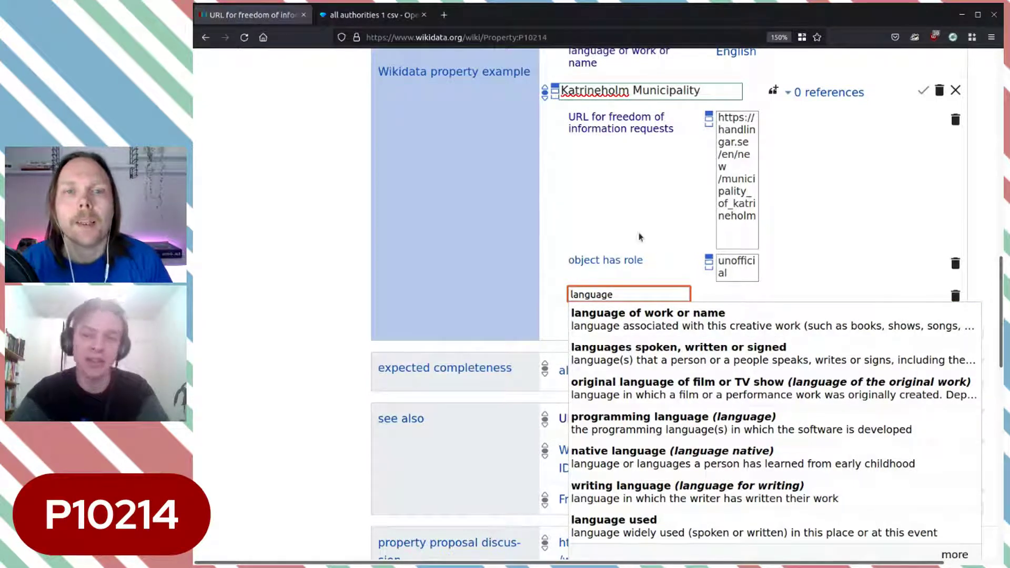
click(657, 322)
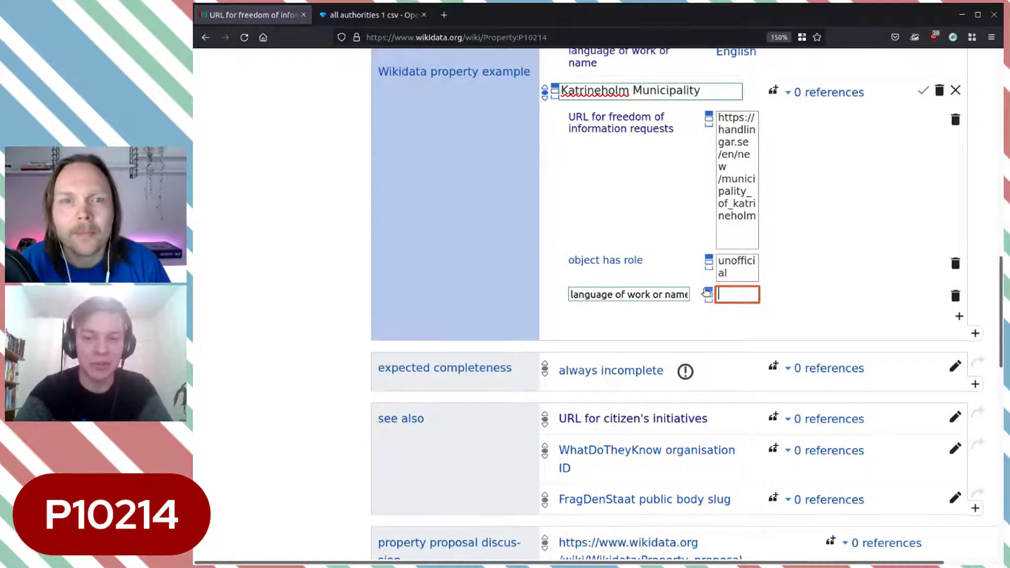
text(english)
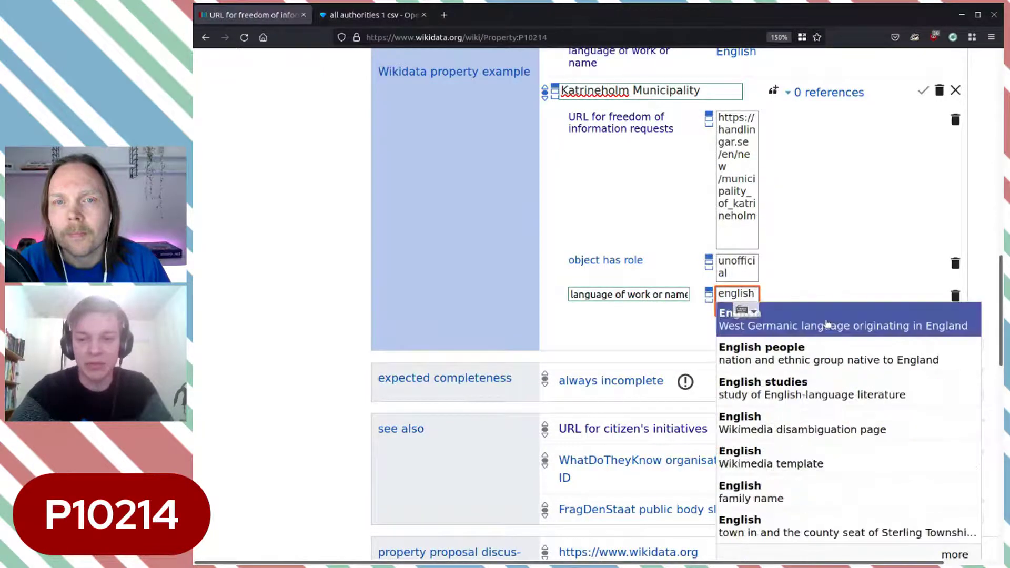
click(826, 323)
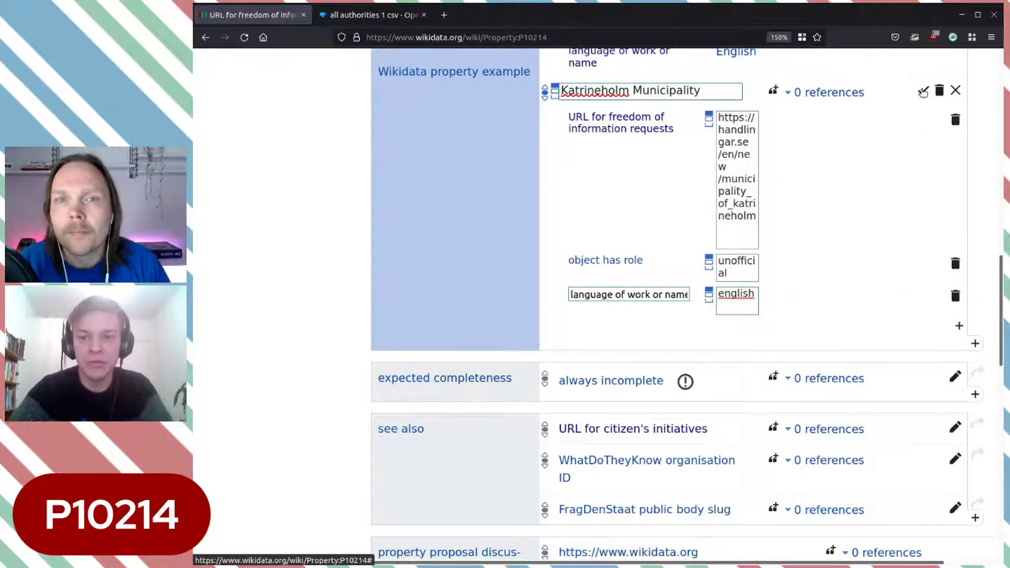
click(748, 293)
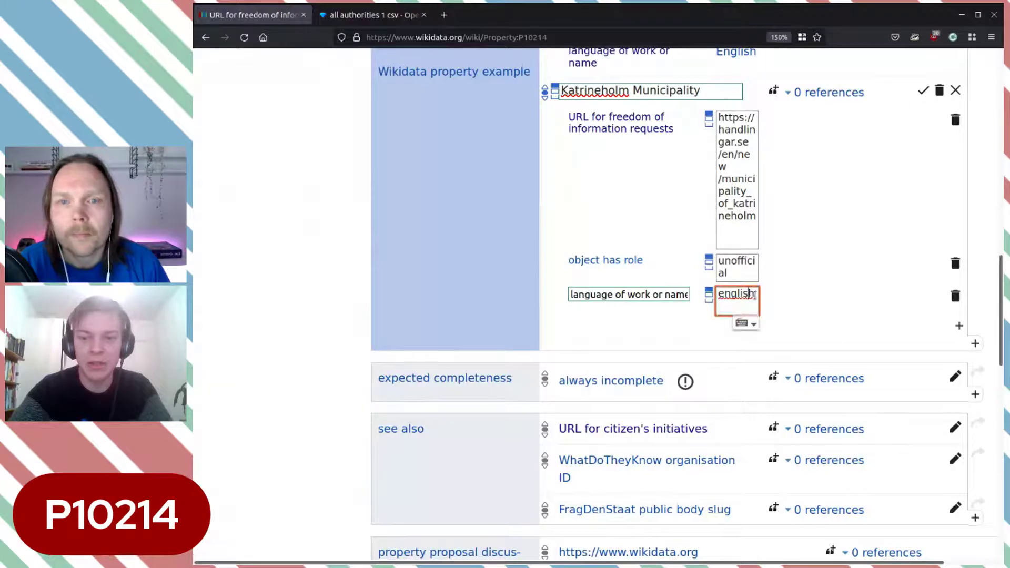
drag(748, 293, 707, 294)
text(eng)
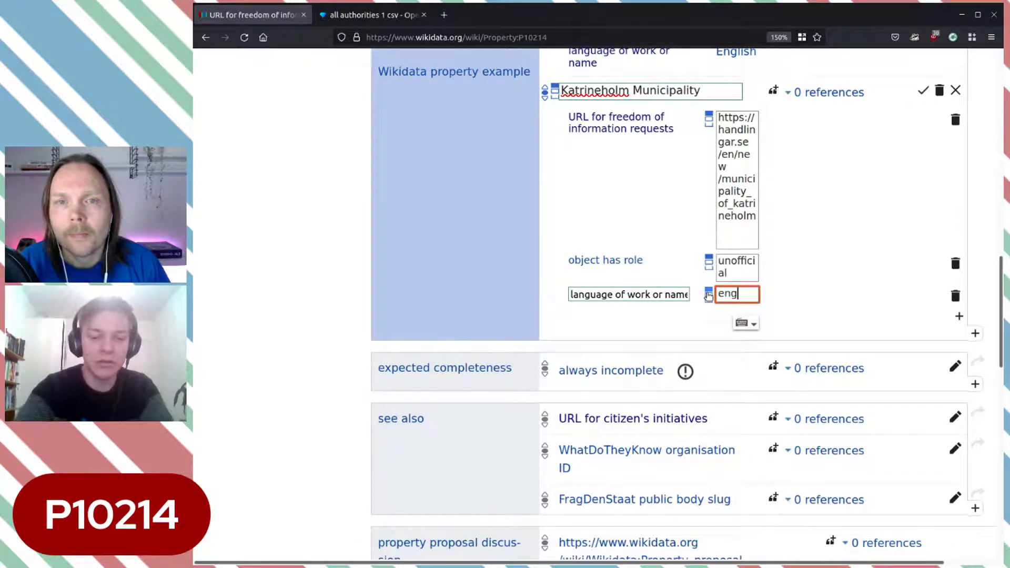
text(lish)
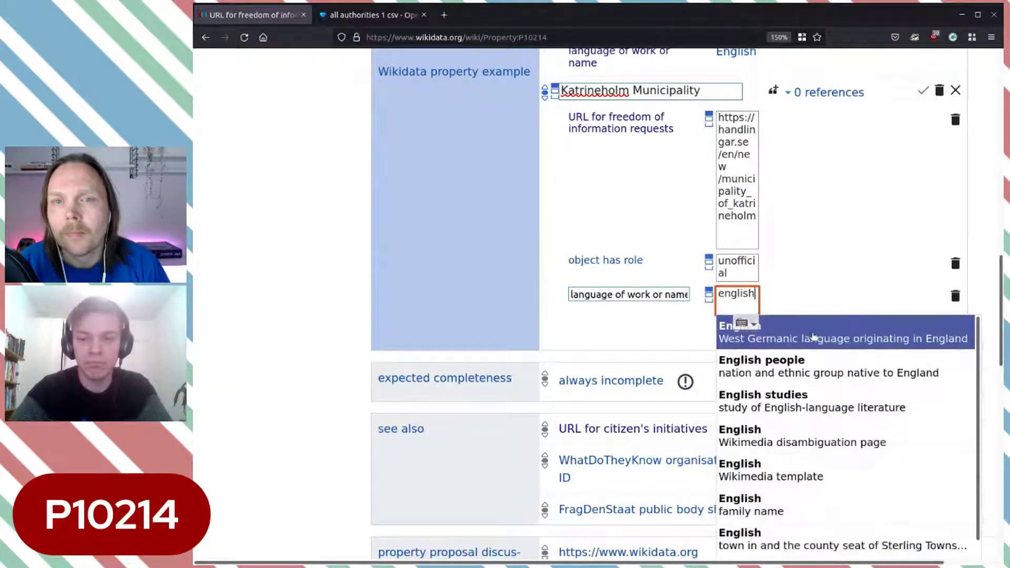
click(813, 338)
click(923, 91)
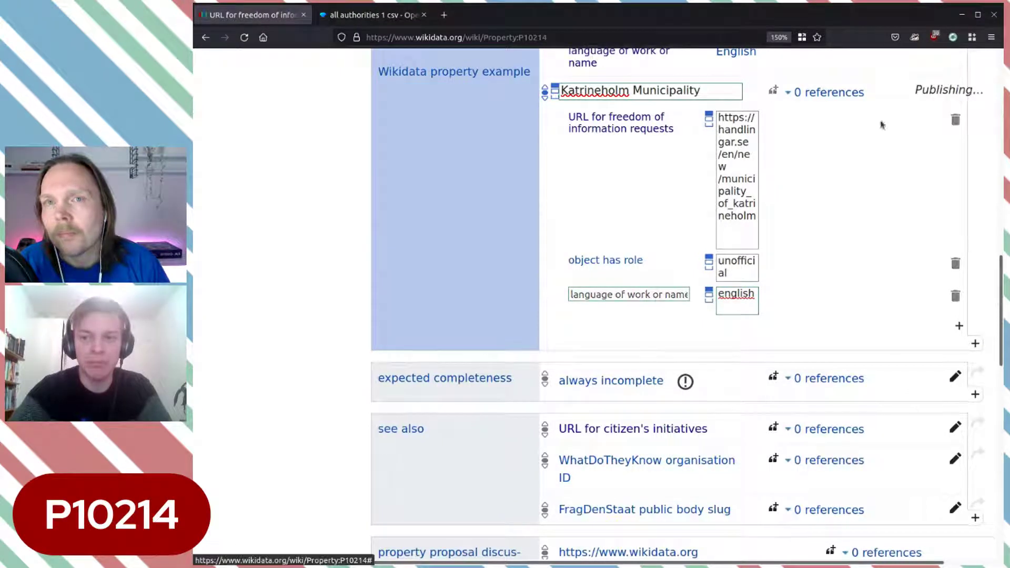
Check the potential issue flagged on the property's "expected completeness" statement and close its details.
scroll(830, 179, up, 5)
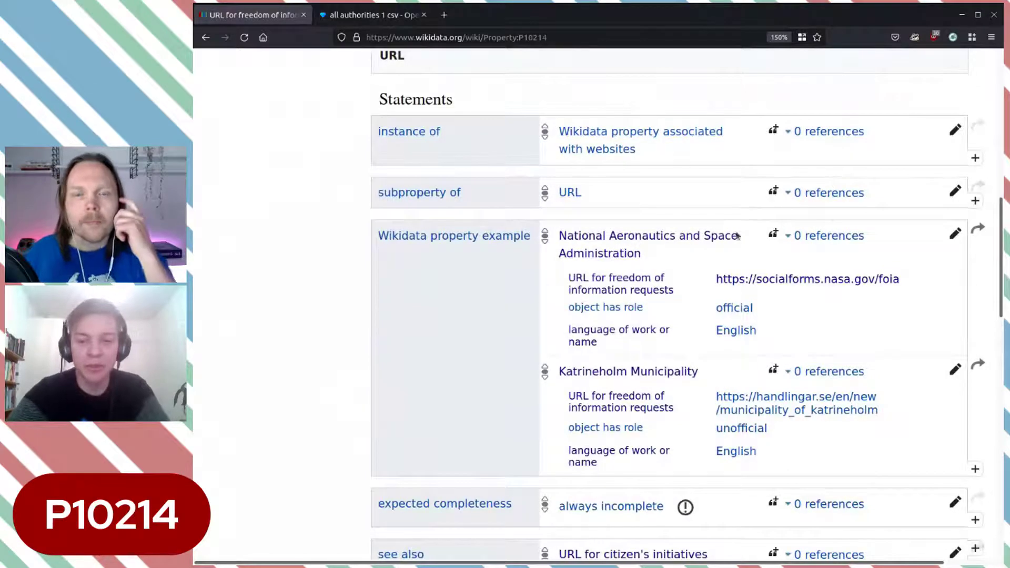
scroll(875, 332, down, 5)
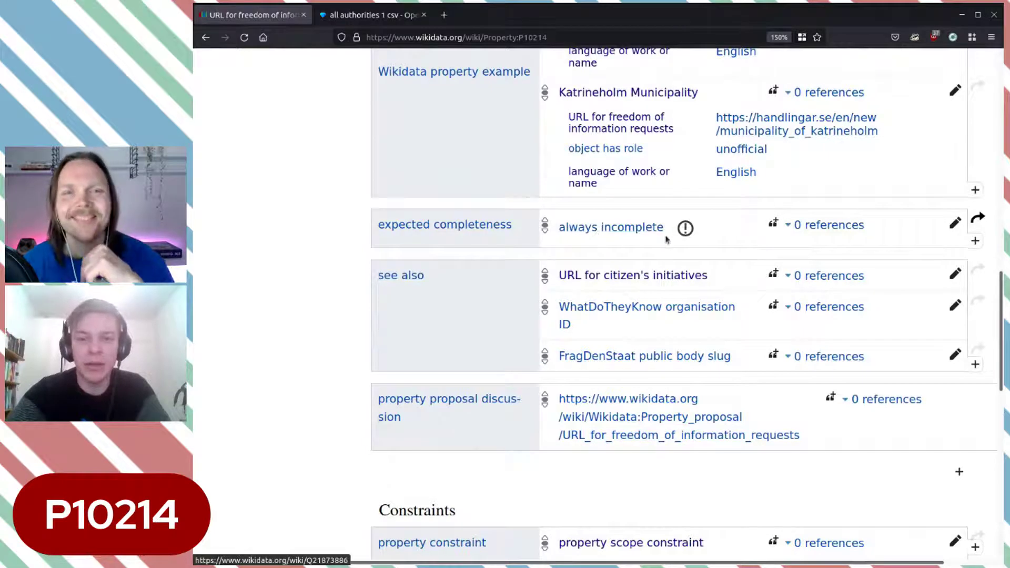
click(686, 229)
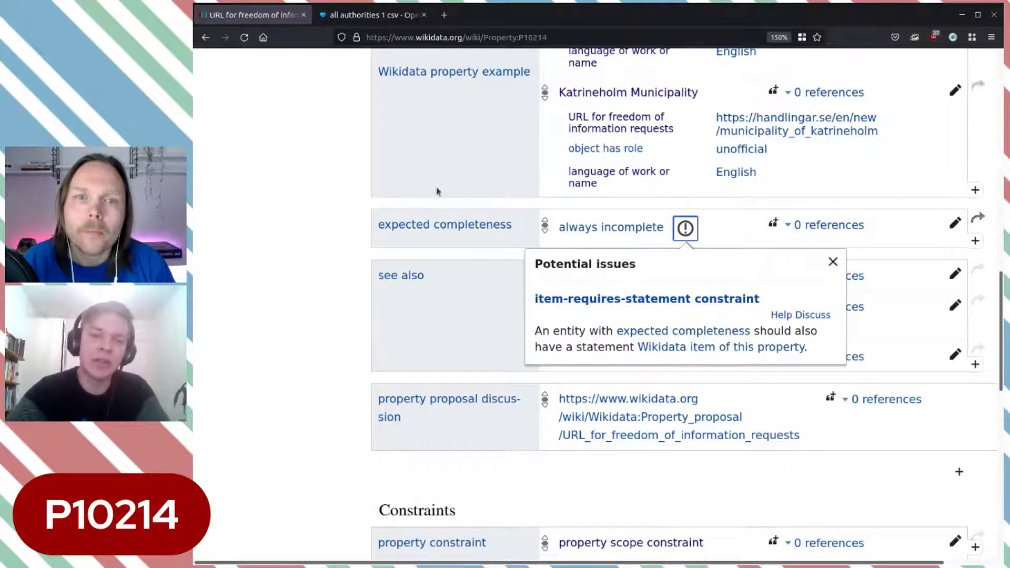
click(507, 243)
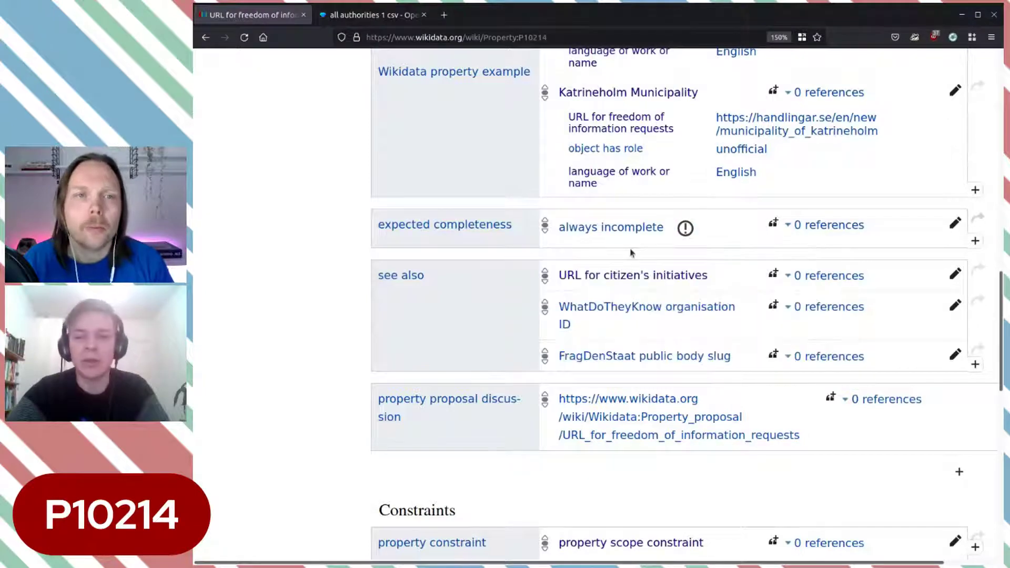
Look over the property's "see also" and proposal discussion statements, and examine its property constraints, including the required qualifiers.
scroll(752, 257, down, 2)
scroll(752, 258, down, 3)
scroll(751, 252, up, 5)
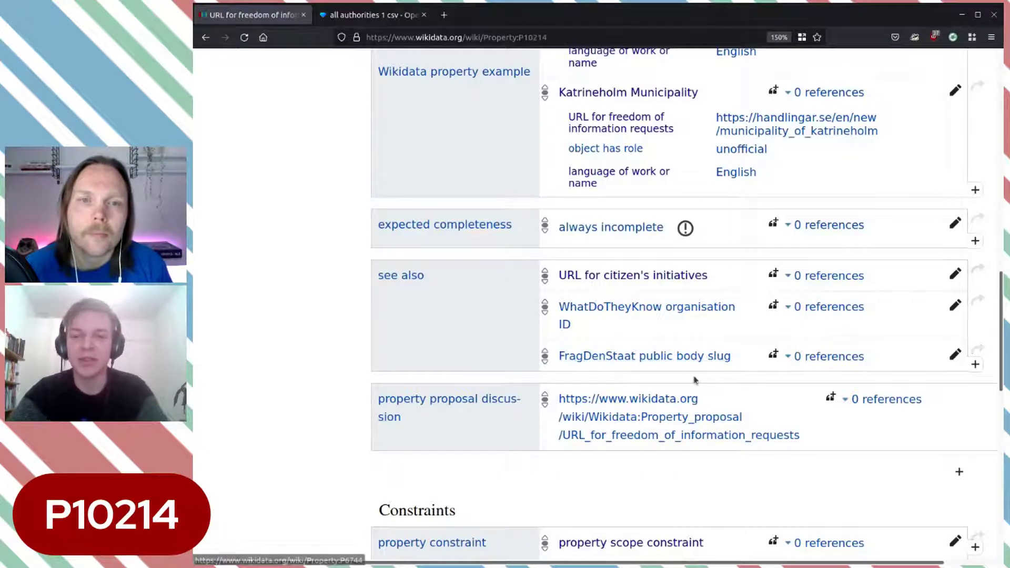
scroll(716, 379, down, 2)
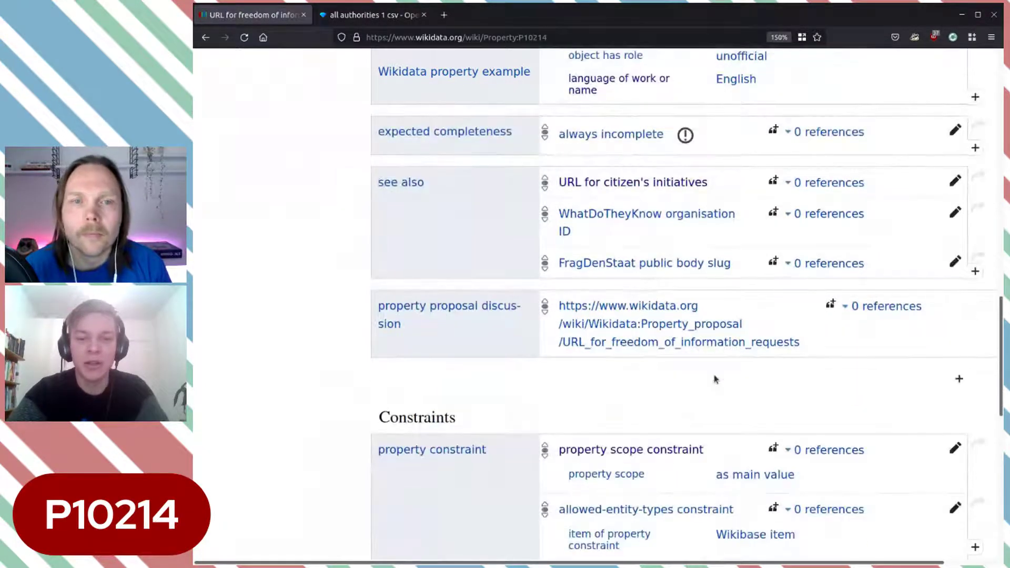
scroll(716, 378, down, 2)
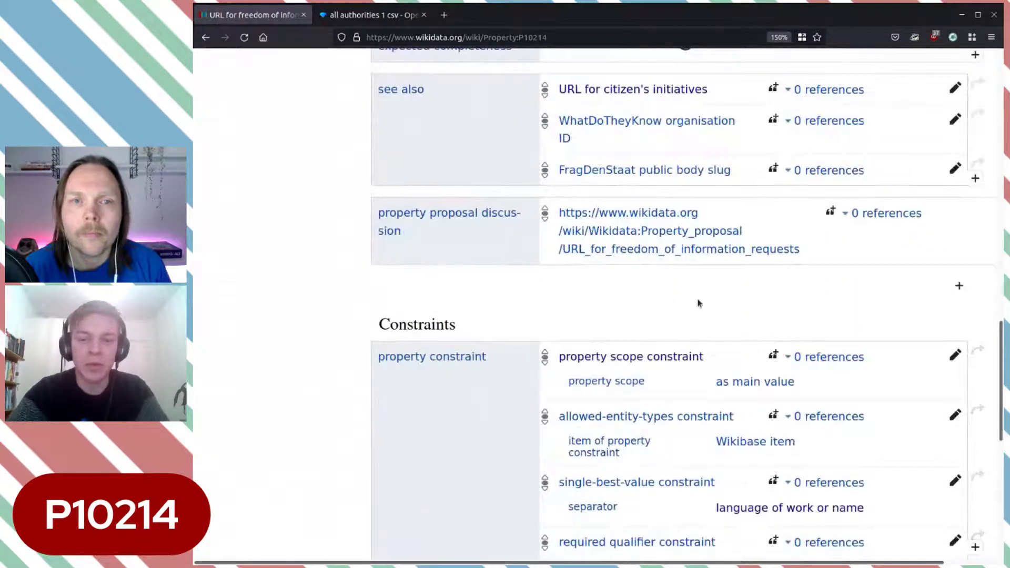
scroll(700, 302, down, 3)
scroll(700, 302, down, 4)
scroll(700, 301, up, 5)
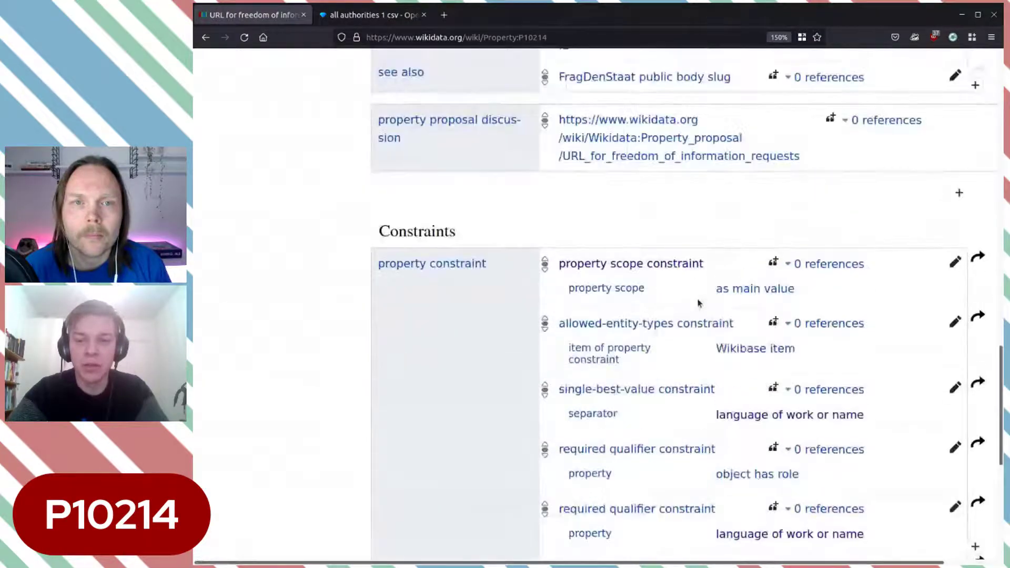
scroll(654, 209, down, 2)
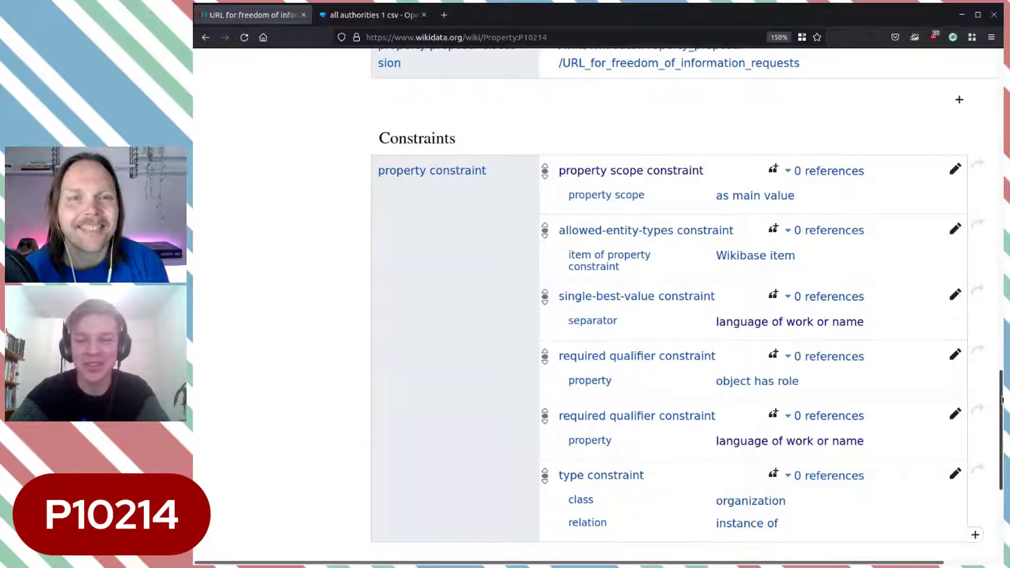
scroll(1001, 399, up, 2)
scroll(631, 325, down, 2)
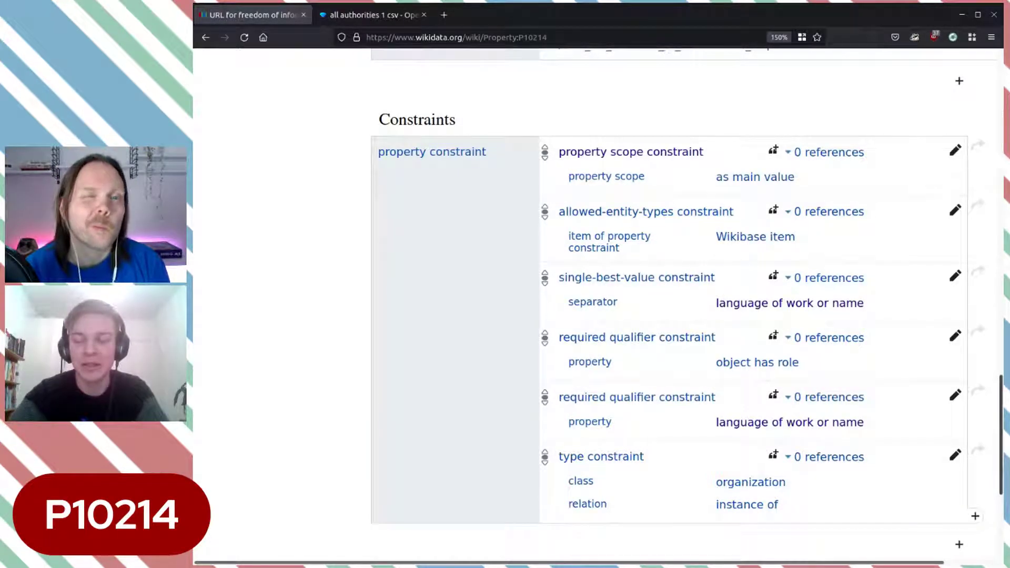
Review the property's labels and descriptions by language, highlighting the Swedish description and the Norwegian Bokmål language name.
scroll(682, 303, up, 1)
scroll(994, 200, up, 10)
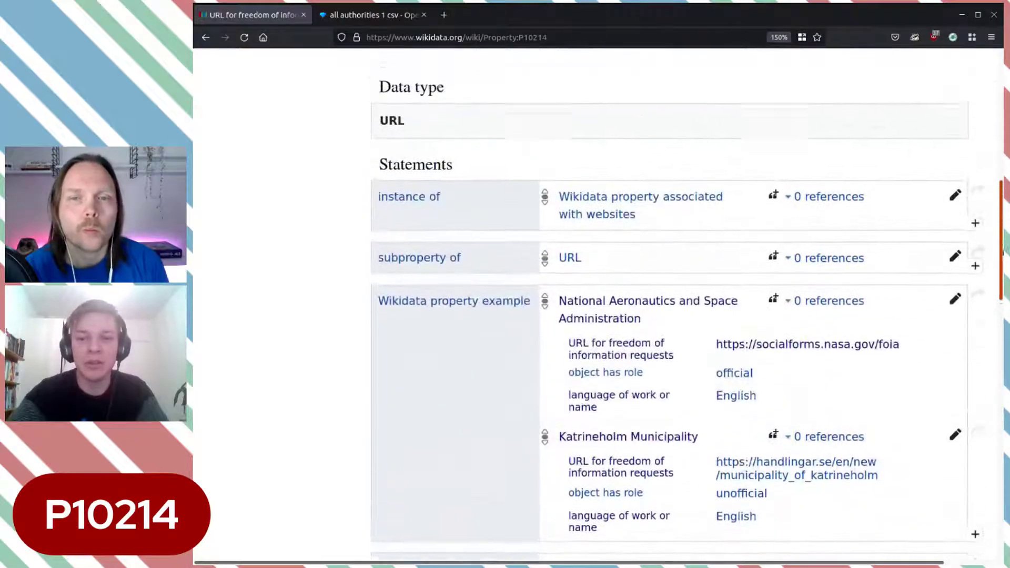
drag(995, 200, 951, 166)
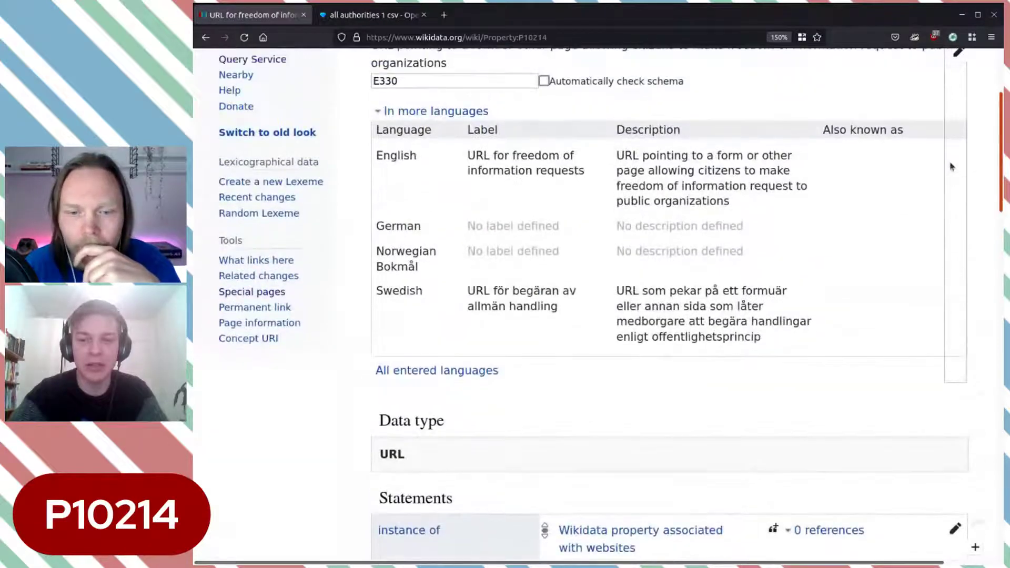
triple_click(710, 321)
click(838, 328)
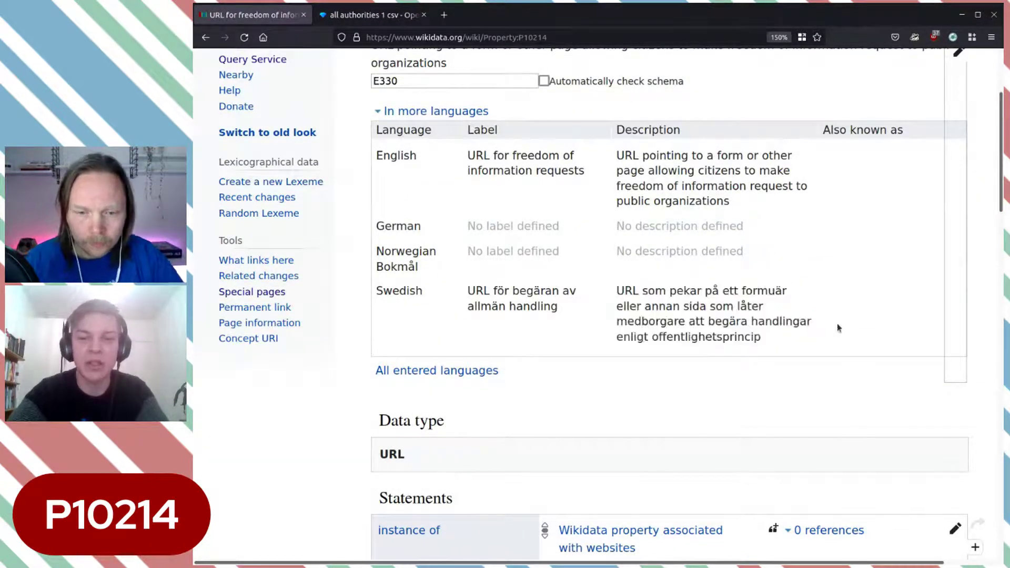
triple_click(425, 255)
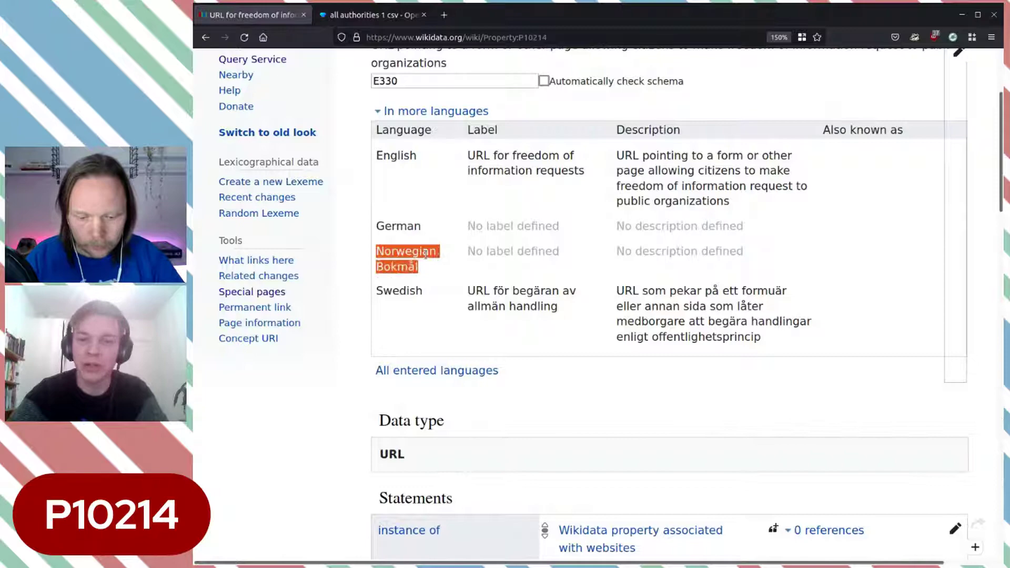
Look over the property's data type and statements down to its two property examples.
click(756, 273)
scroll(768, 272, down, 2)
scroll(768, 272, up, 5)
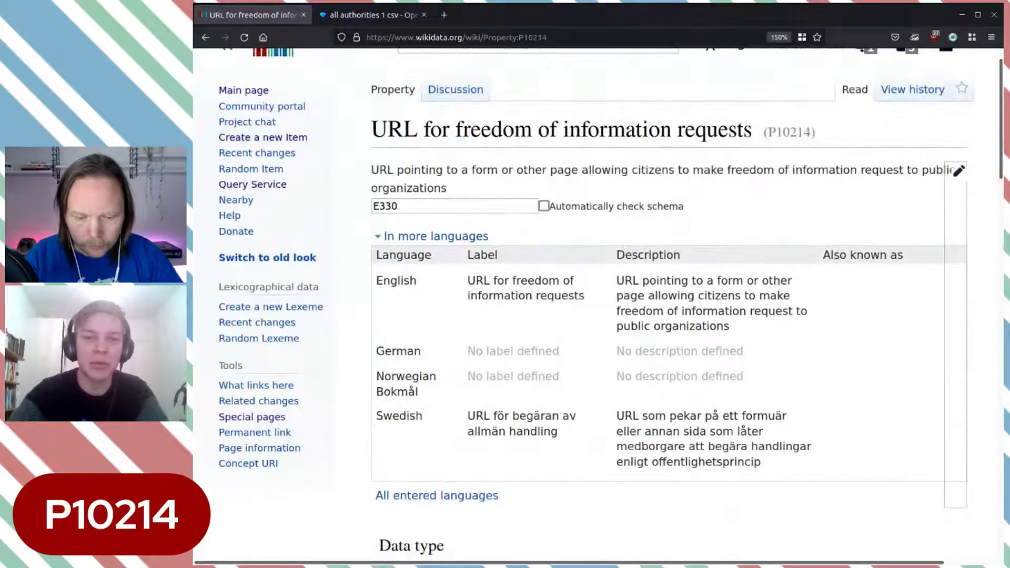
scroll(833, 202, down, 12)
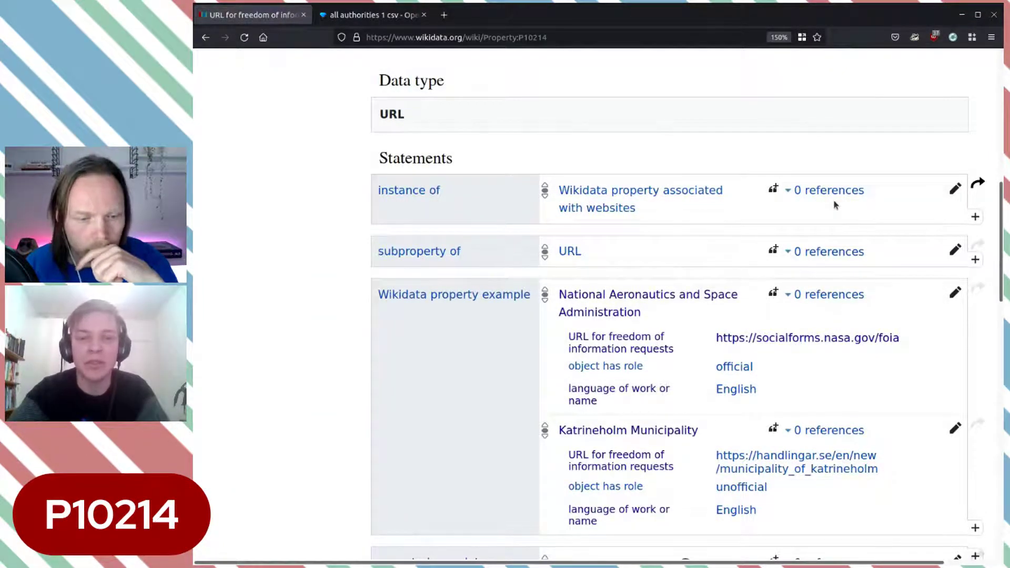
Switch to the "all authorities 1 csv" project in OpenRefine, enlarge the page and inspect the first reconciled municipality names.
click(366, 21)
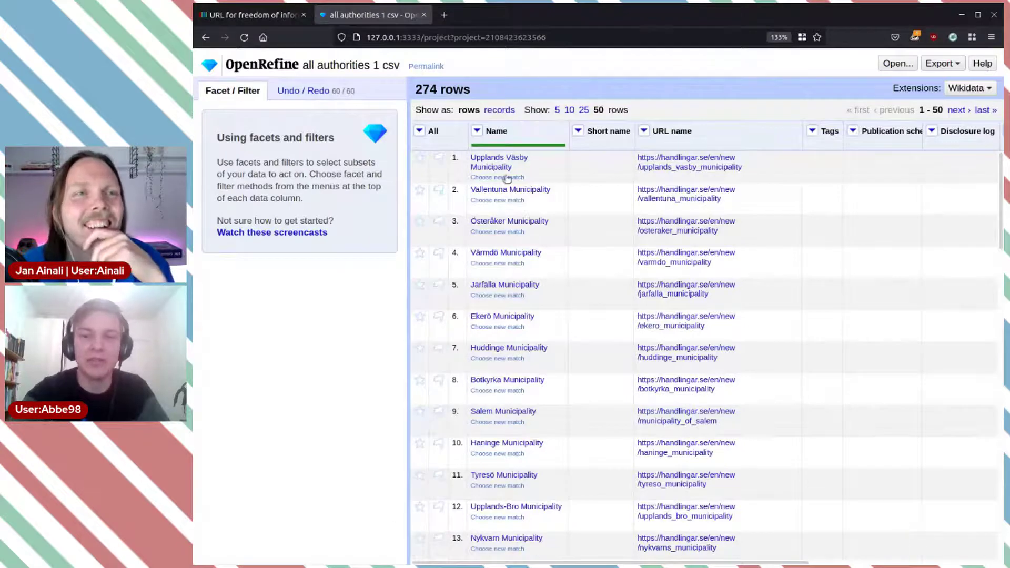
key(ctrl+plus)
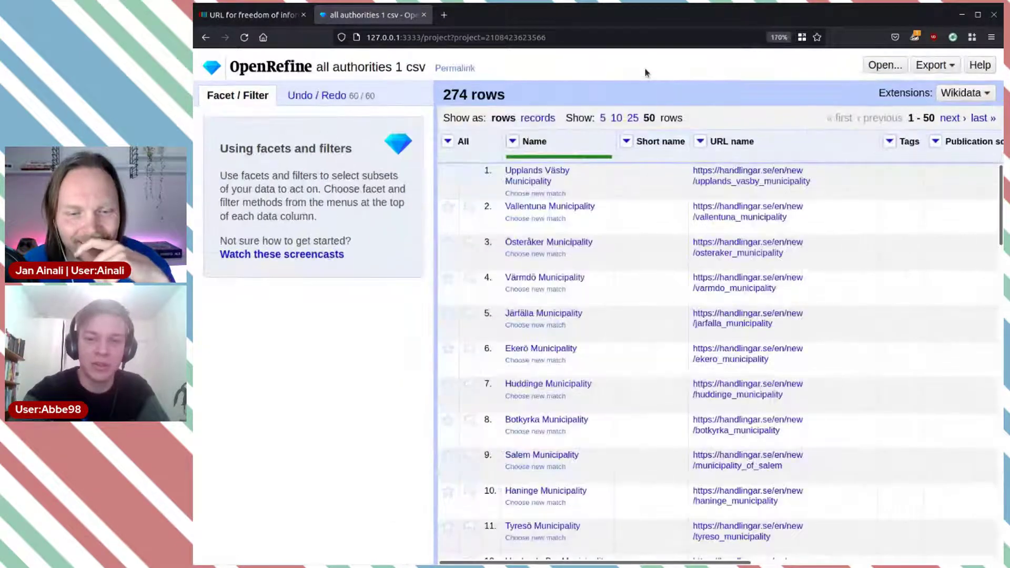
key(ctrl+plus)
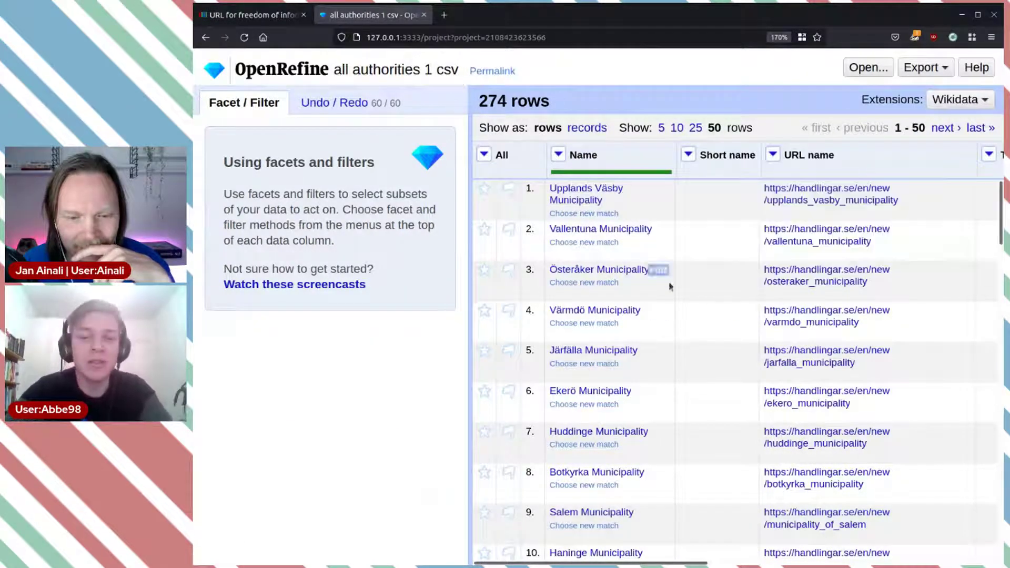
mouse_move(577, 198)
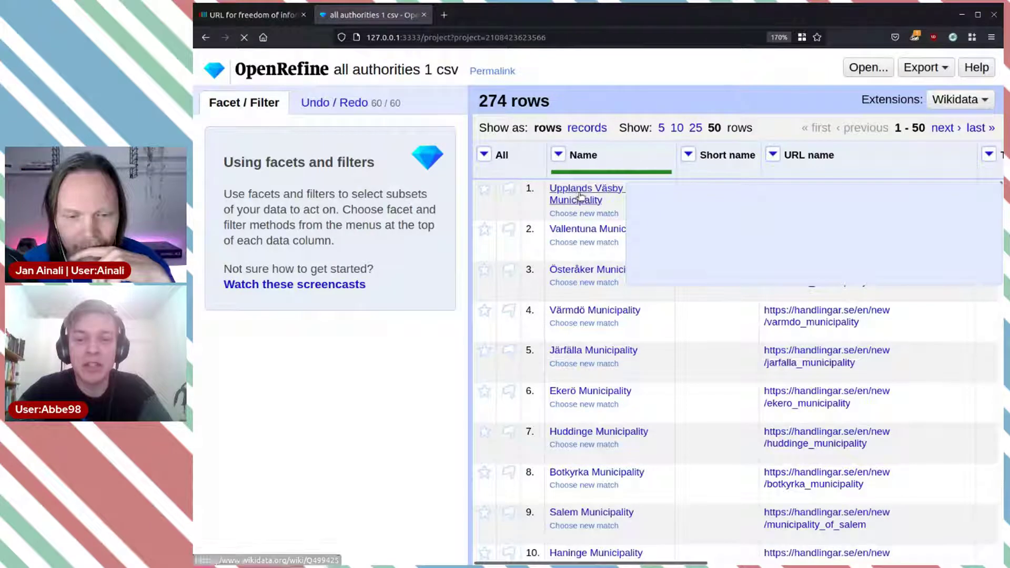
mouse_move(584, 239)
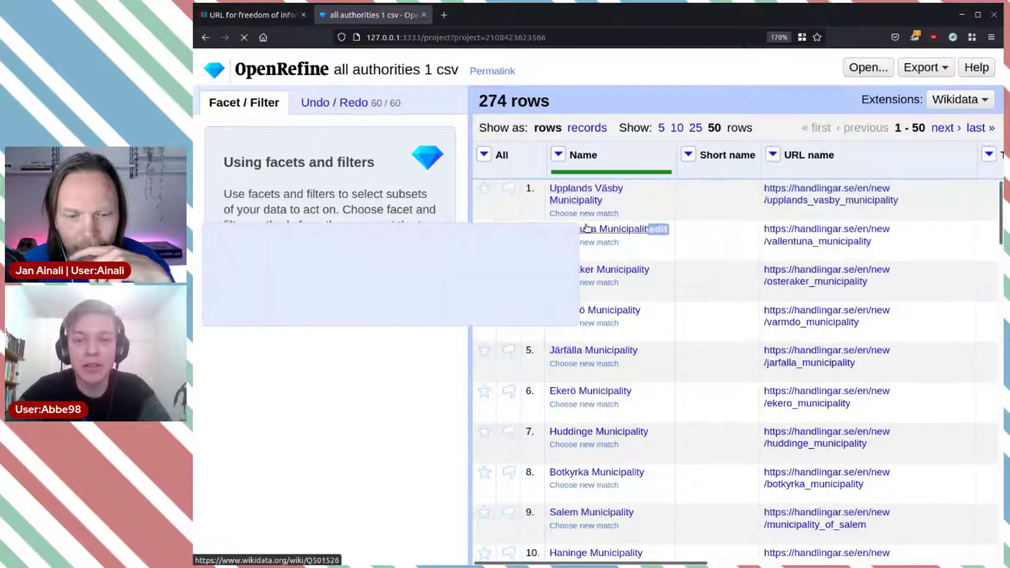
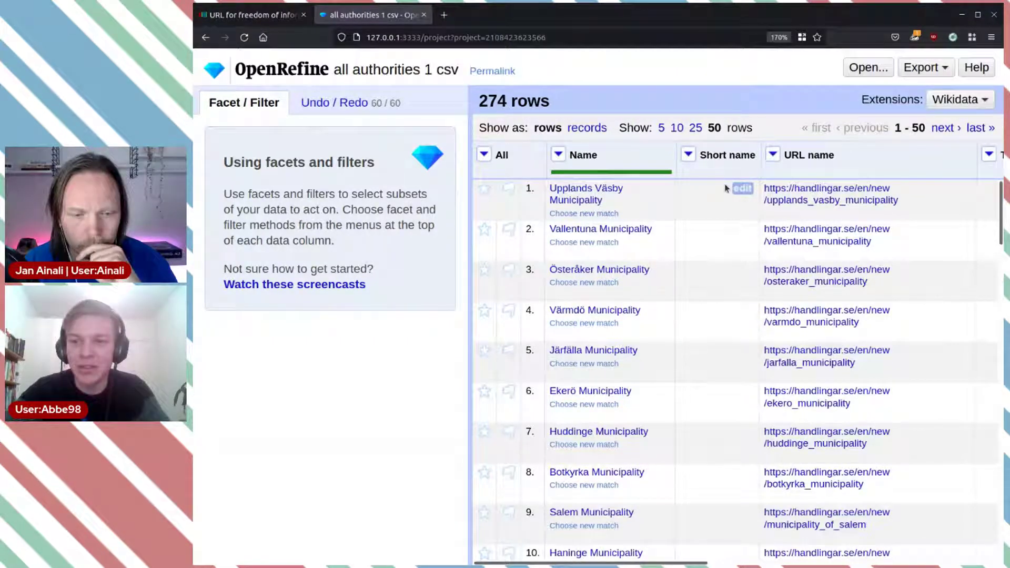
Open the project's Wikidata schema for editing and check the issues reported for it.
click(958, 100)
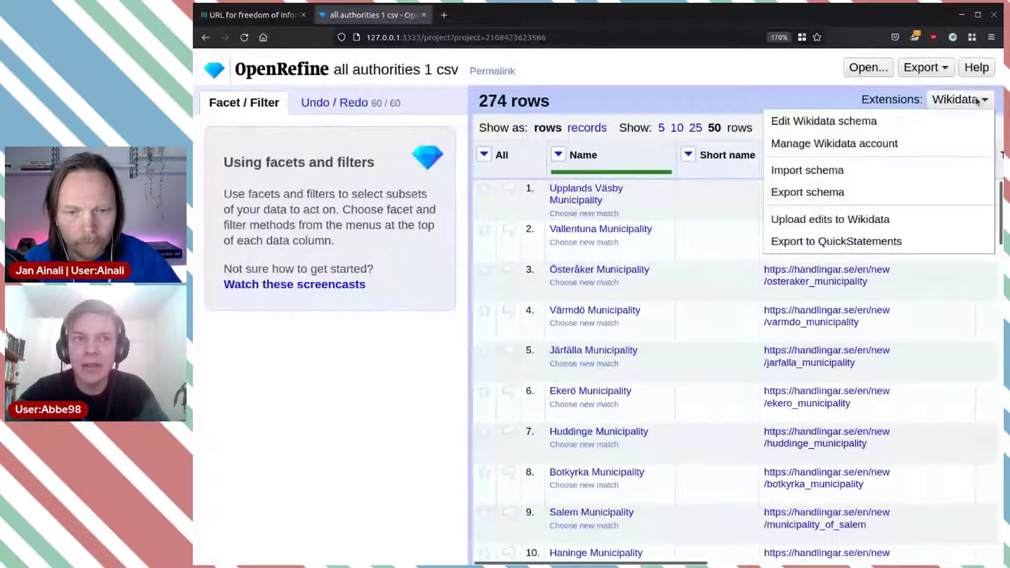
click(877, 126)
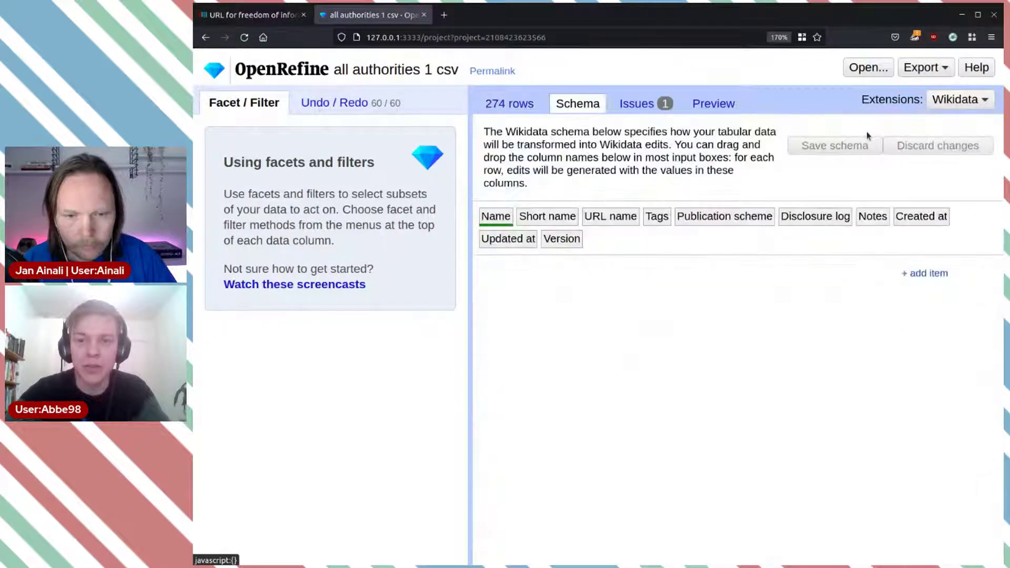
click(634, 107)
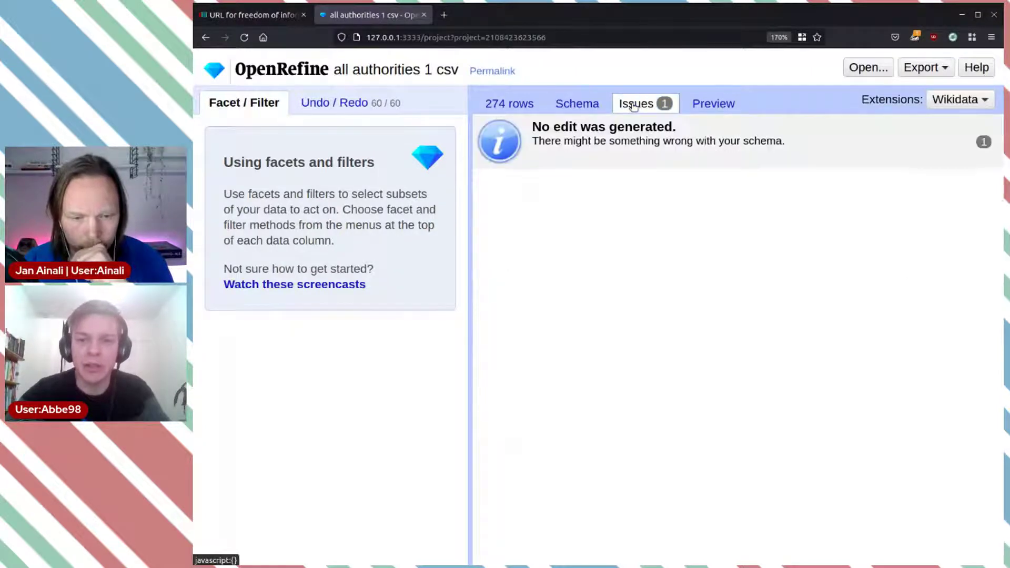
click(566, 106)
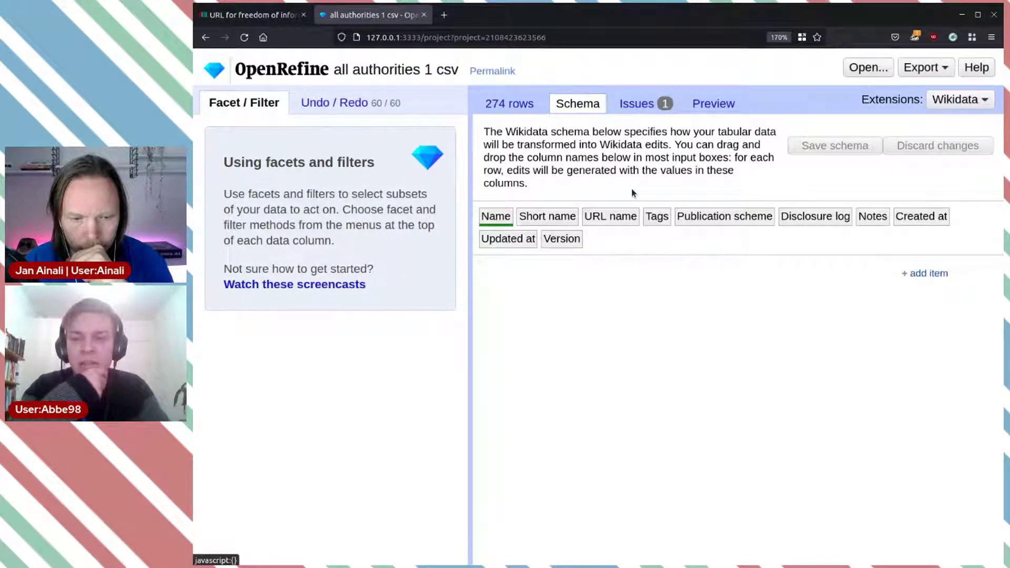
Add a schema item based on the Name column with a "URL for freedom of information requests" statement filled from the URL name column.
click(929, 274)
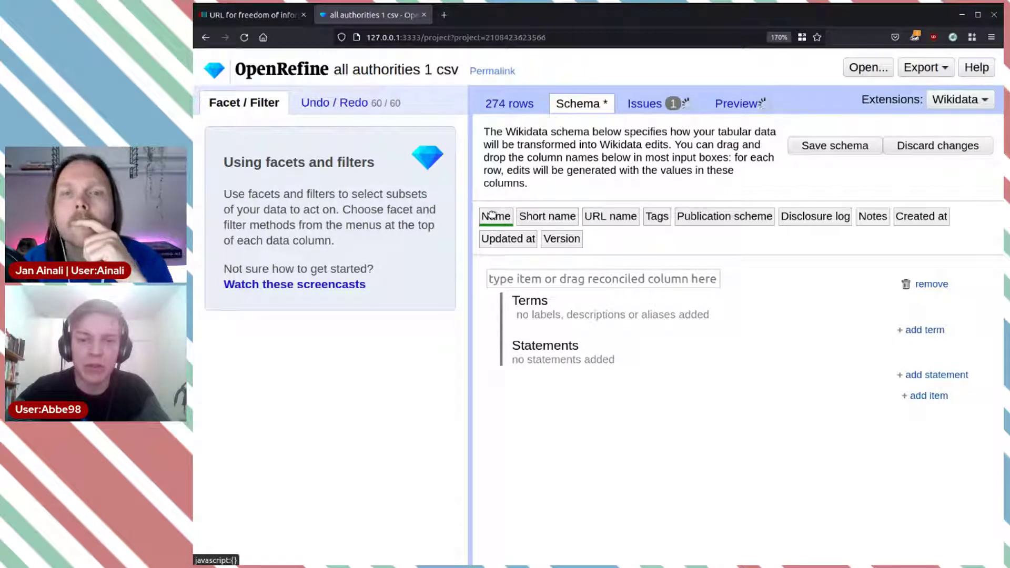
drag(494, 216, 517, 266)
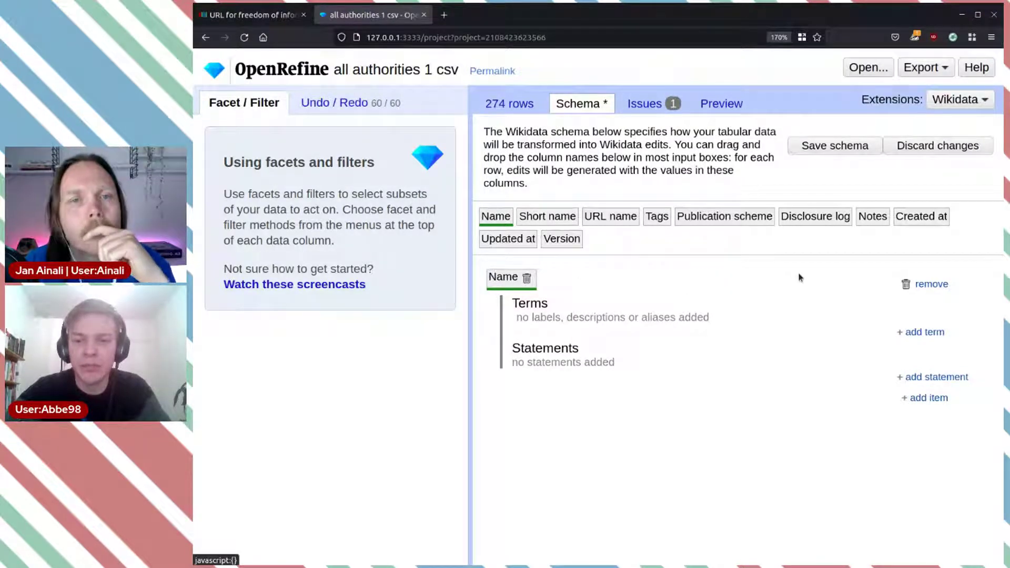
click(930, 378)
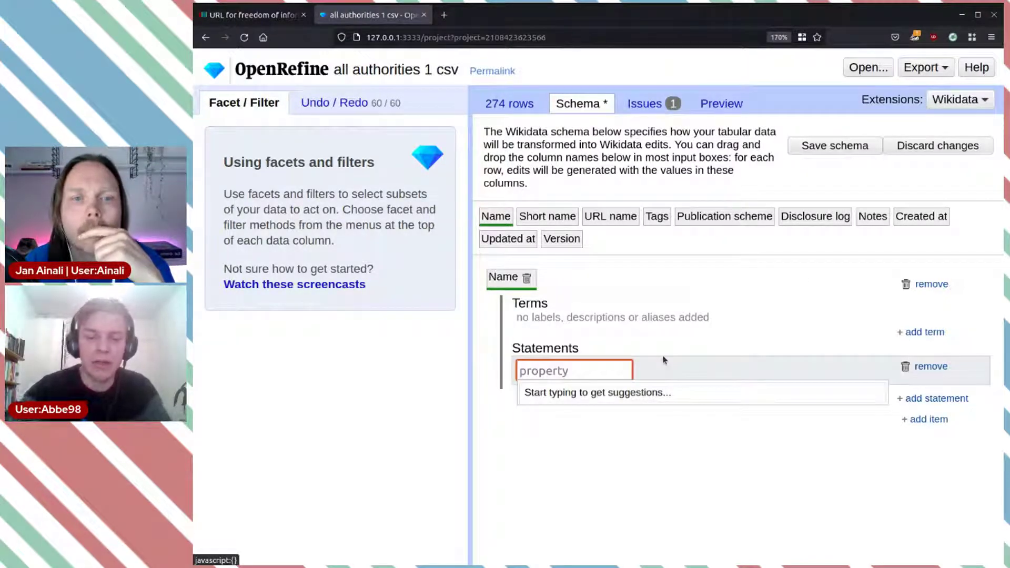
text(URL for fre)
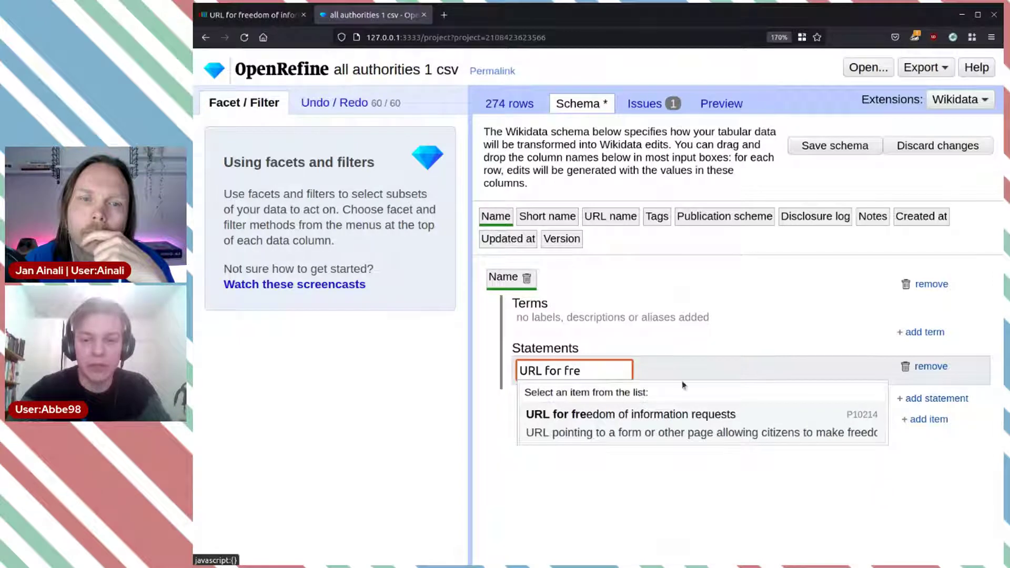
click(675, 420)
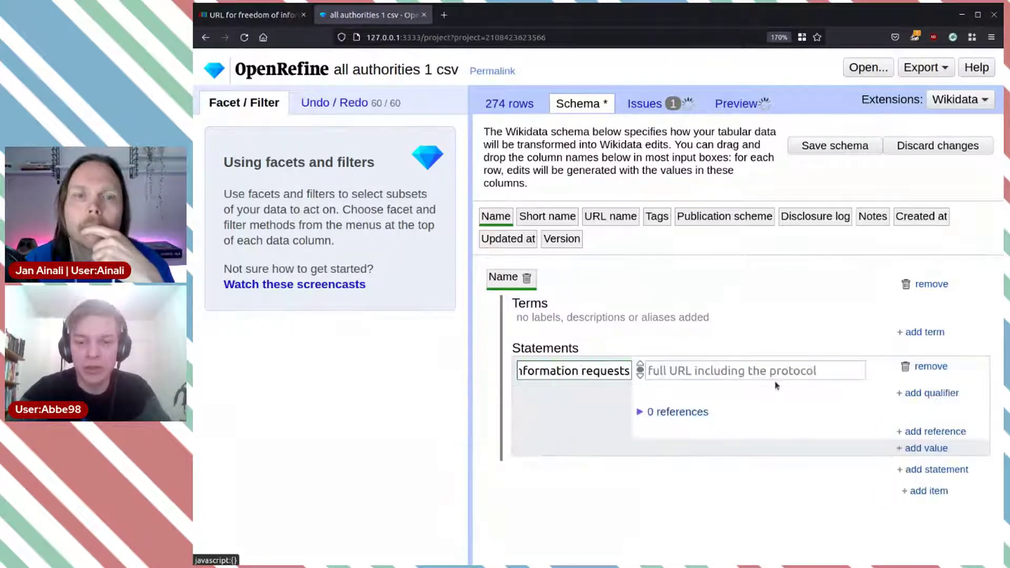
click(734, 372)
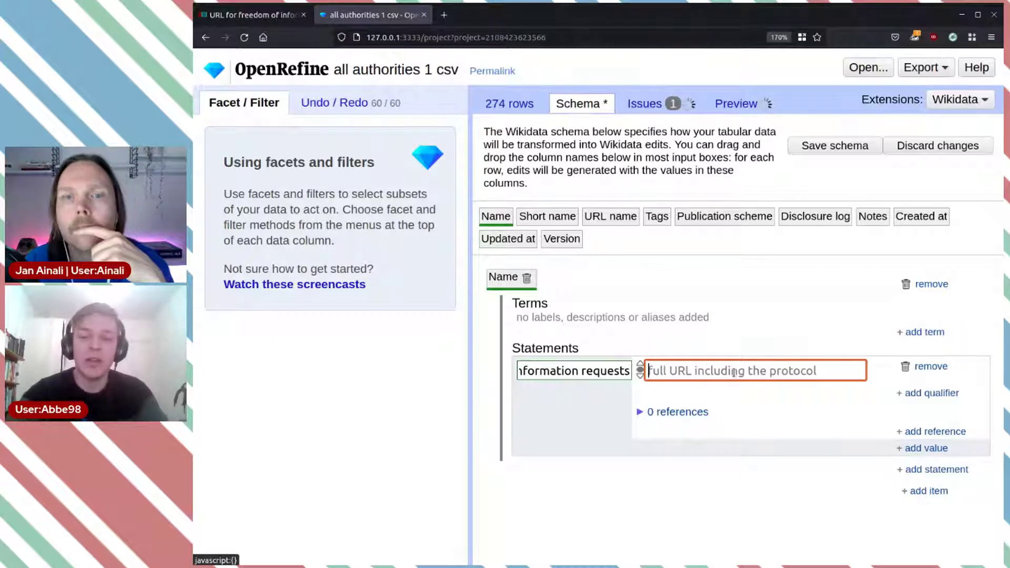
drag(610, 217, 673, 369)
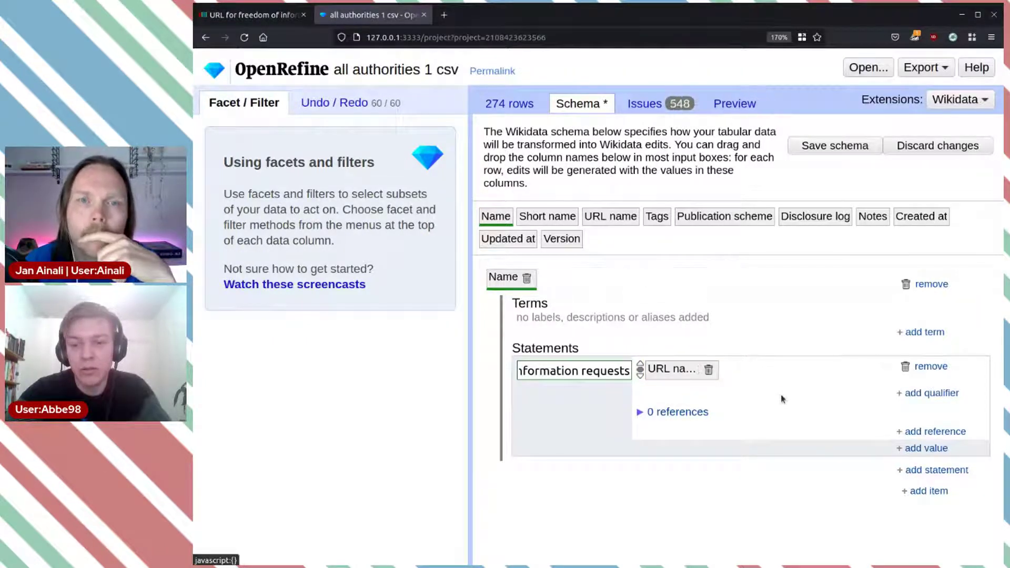
Add the qualifier "object has role" to the freedom of information URL statement.
click(921, 394)
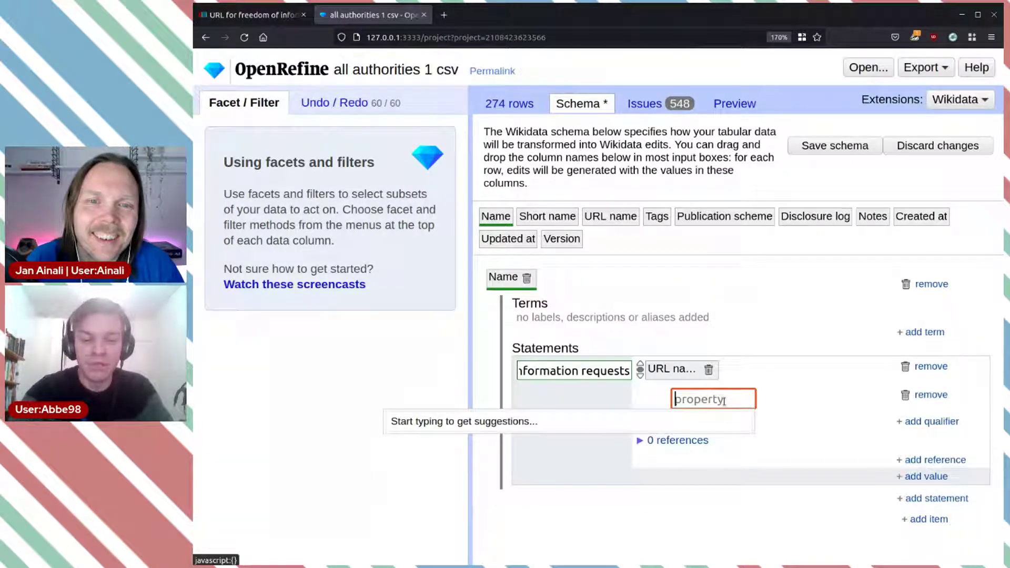
text(object h)
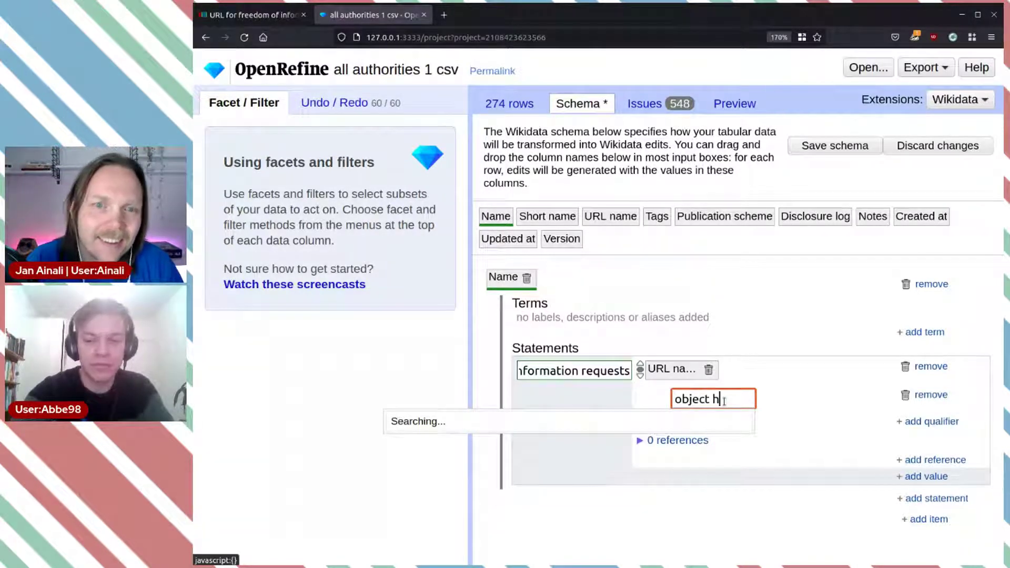
text(as role)
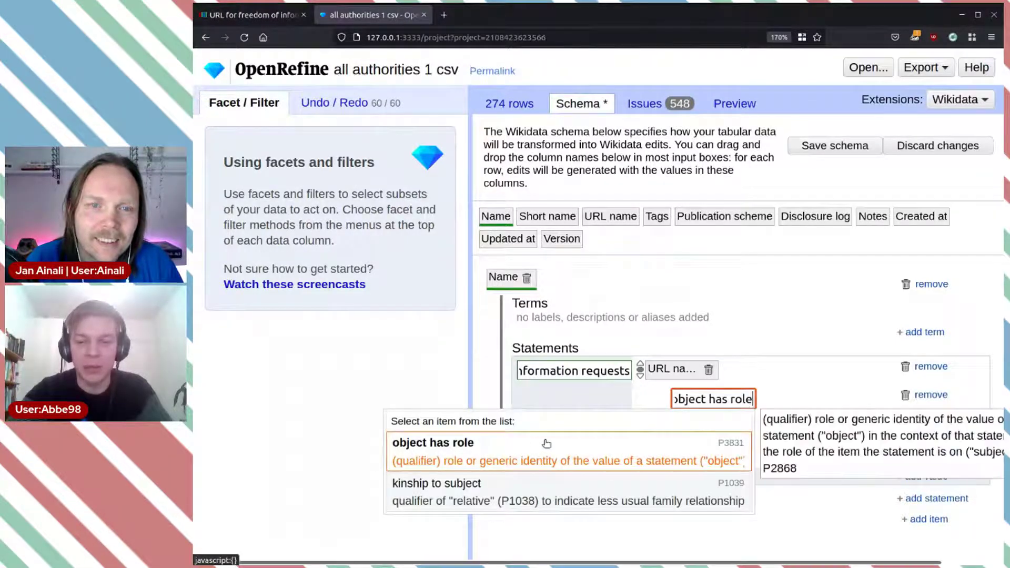
click(546, 443)
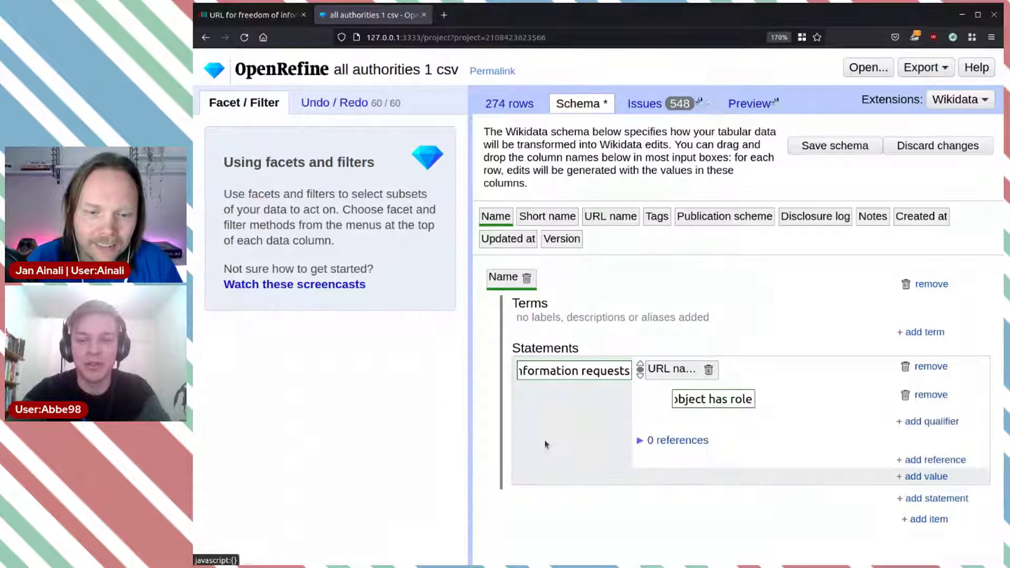
click(788, 399)
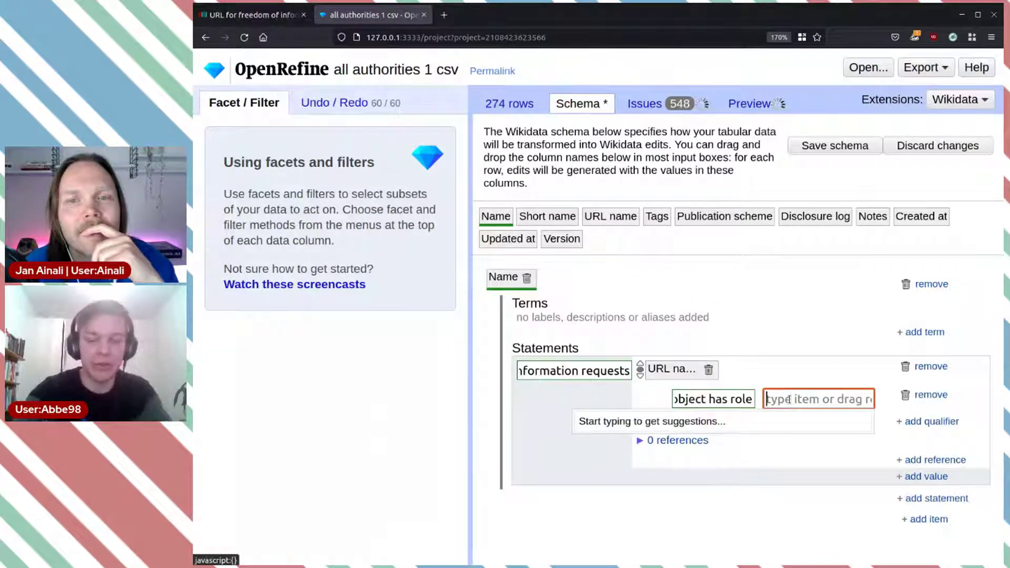
text(unofi)
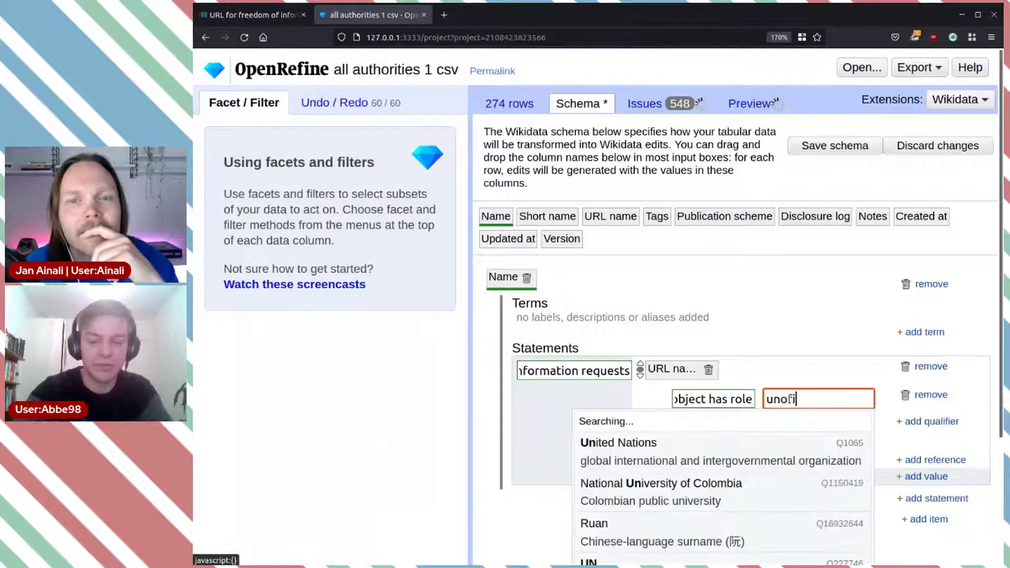
text(ciall)
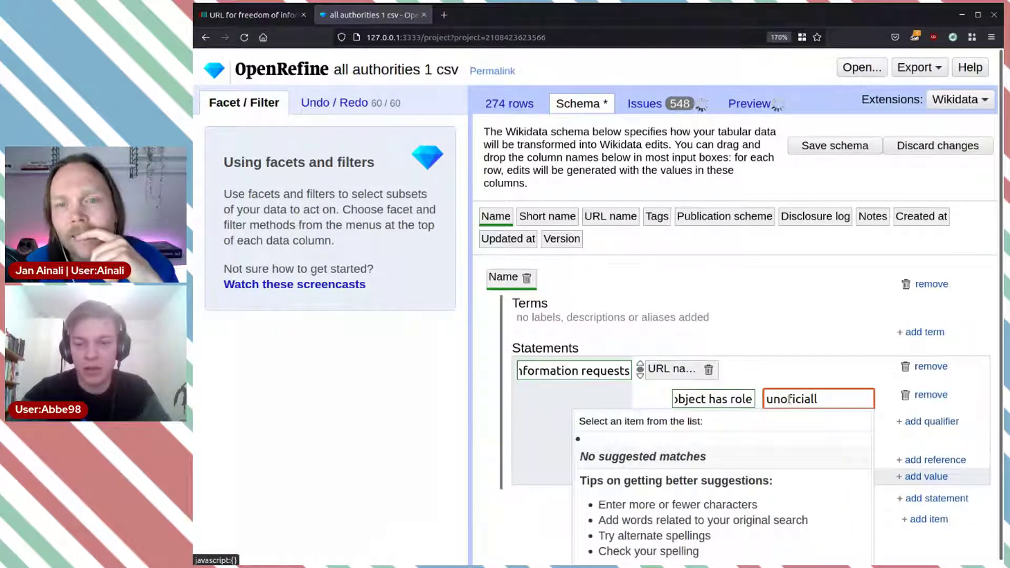
key(BackSpace)
key(BackSpace)
key(BackSpace)
key(BackSpace)
key(BackSpace)
key(BackSpace)
key(BackSpace)
key(BackSpace)
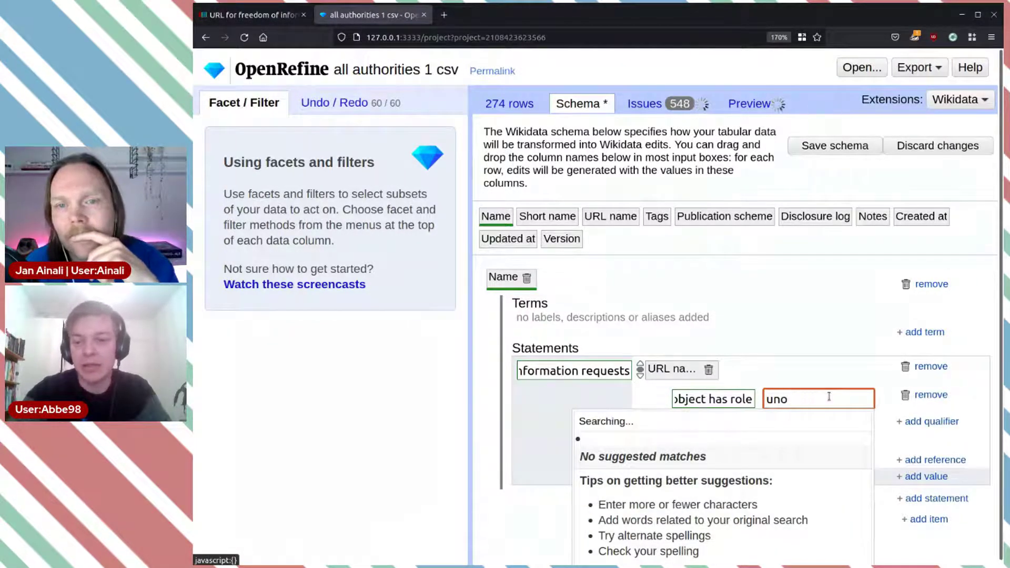
key(BackSpace)
key(BackSpace)
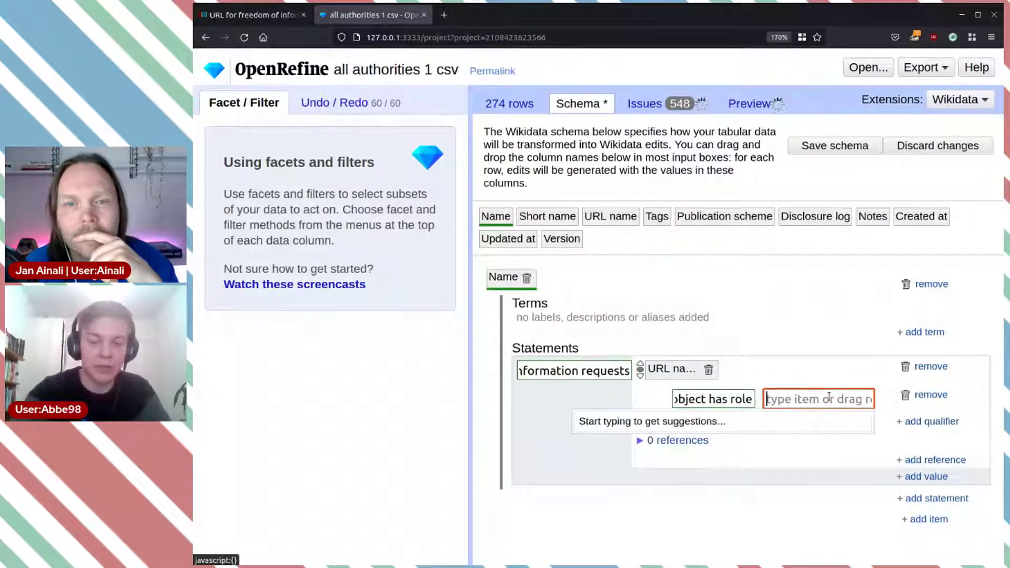
text(uoficial)
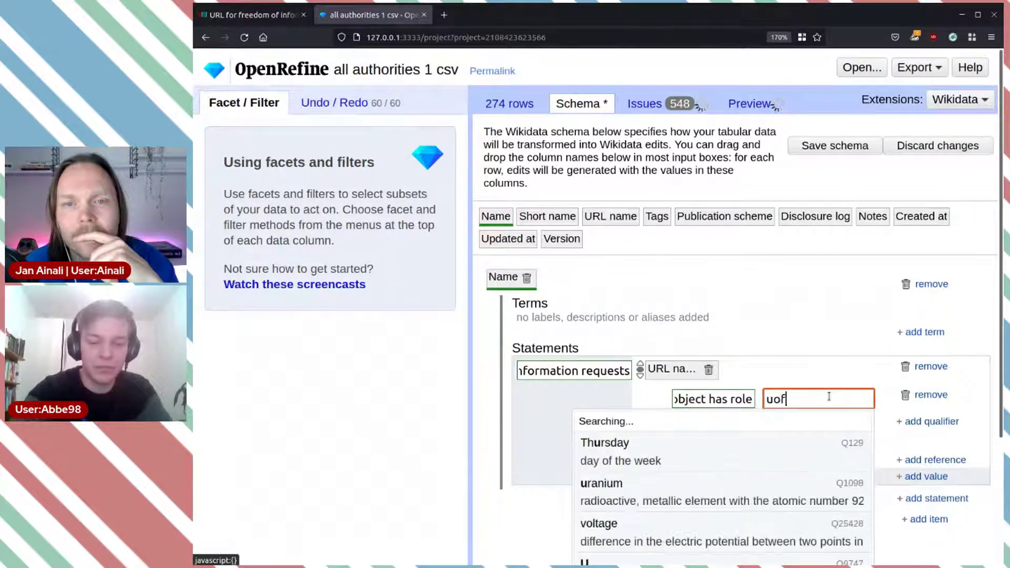
key(BackSpace)
key(BackSpace)
key(BackSpace)
key(BackSpace)
key(BackSpace)
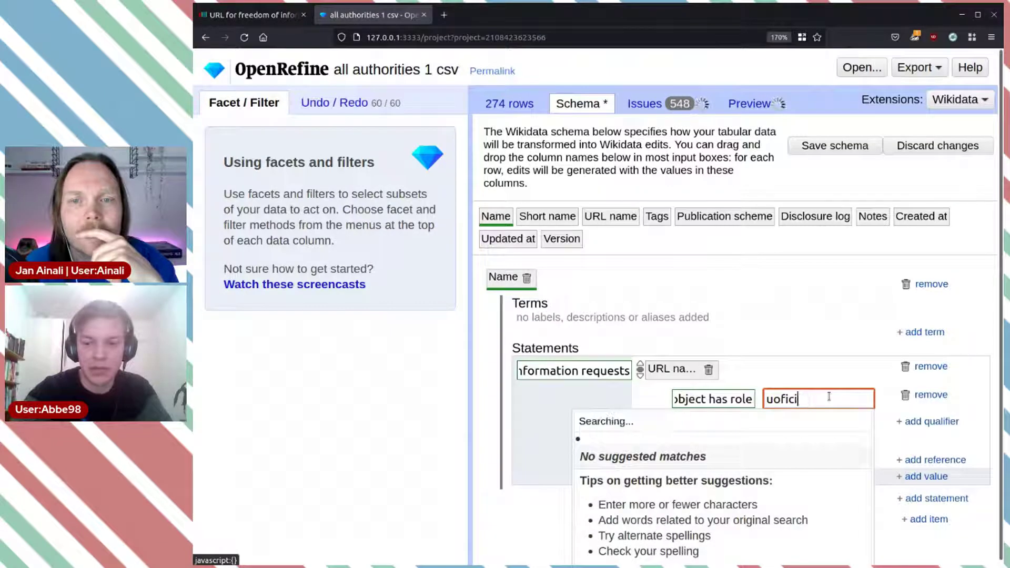
text(ficial)
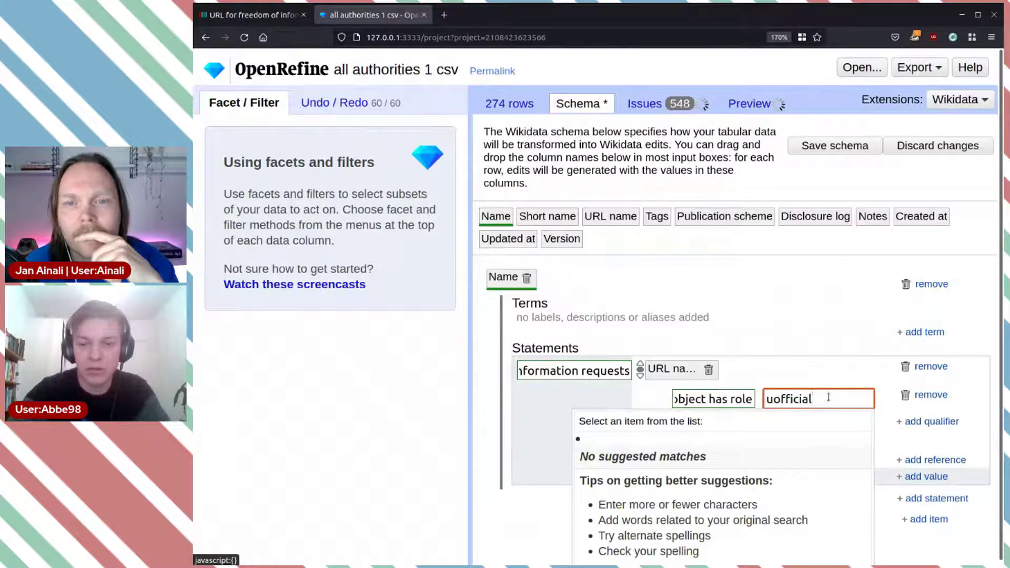
key(BackSpace)
key(BackSpace)
key(BackSpace)
key(BackSpace)
key(BackSpace)
key(BackSpace)
text(ci)
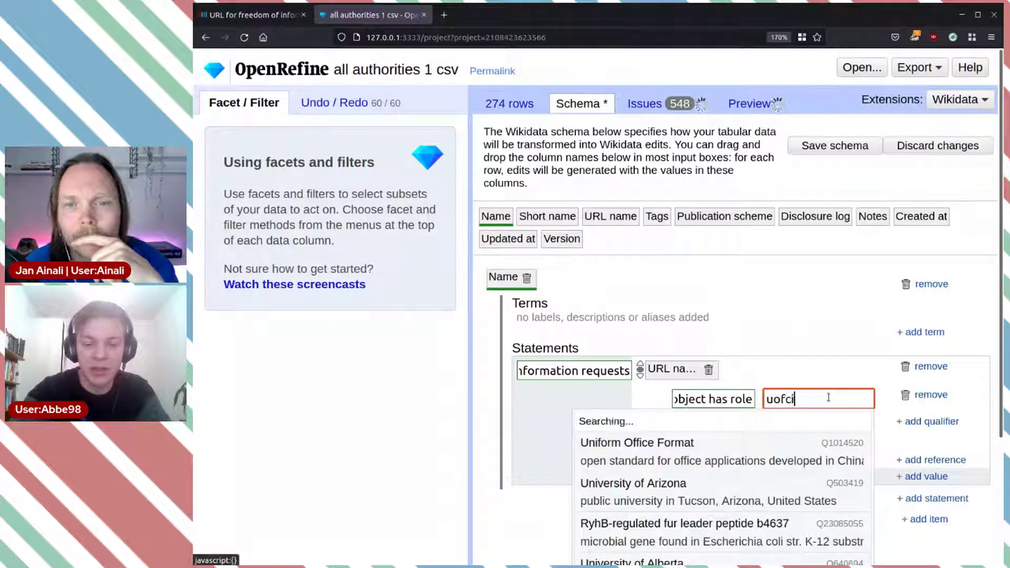
text(al)
key(BackSpace)
key(BackSpace)
key(BackSpace)
key(BackSpace)
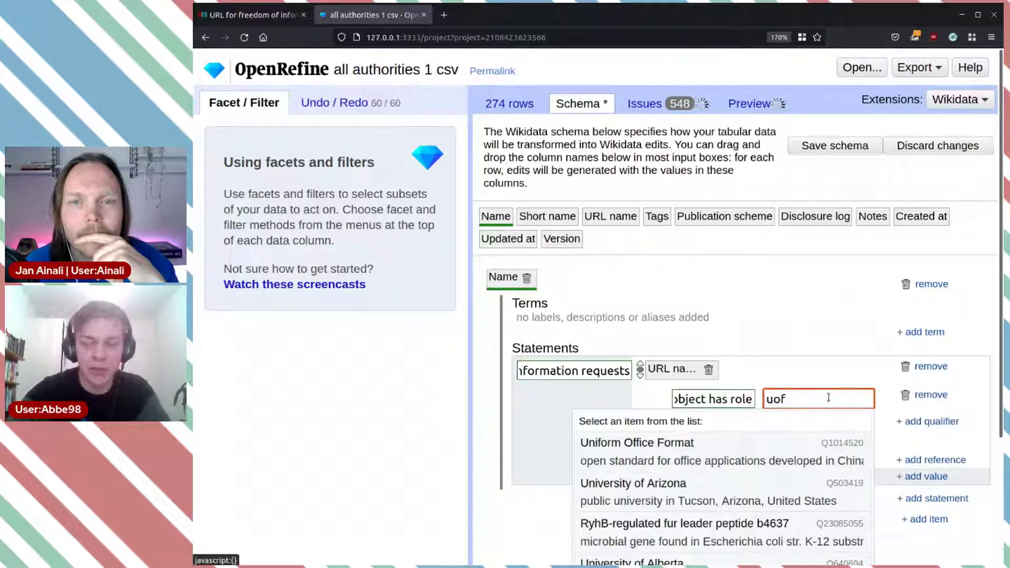
Set the "object has role" qualifier to the item "unofficial" (Q29509080), checking it against the Katrineholm Municipality example on the Wikidata property page.
text(nofficial)
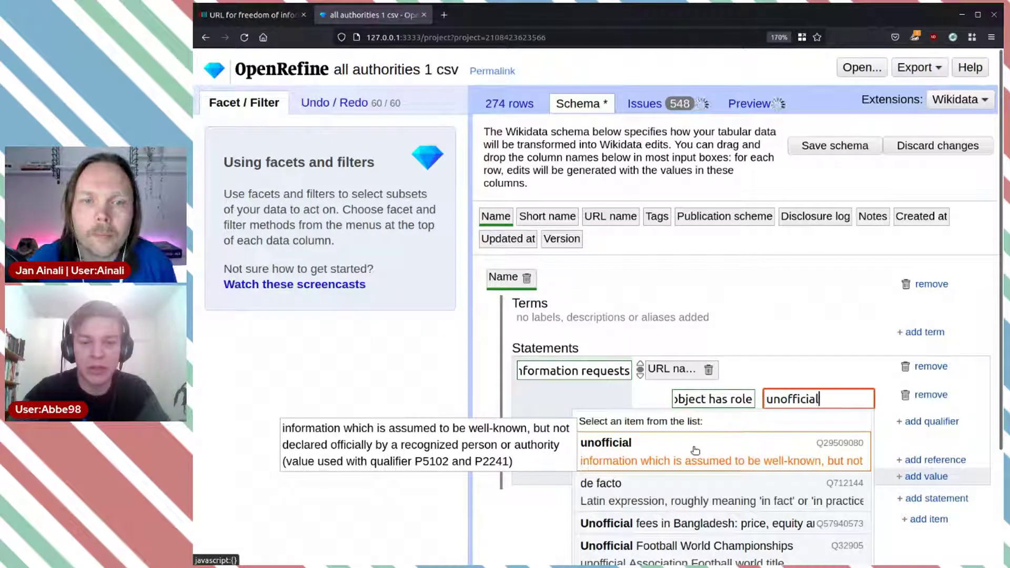
click(274, 20)
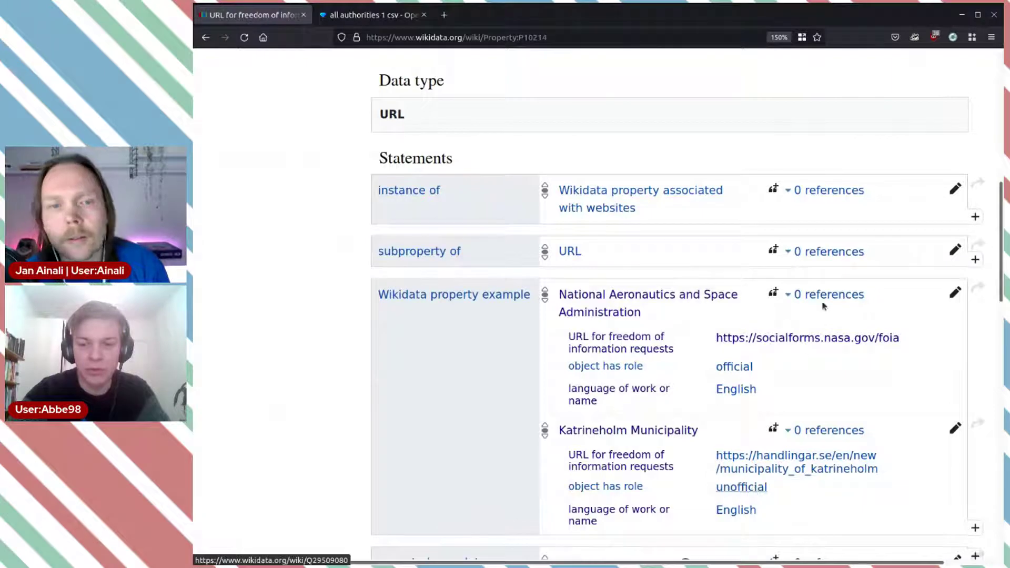
middle_click(741, 486)
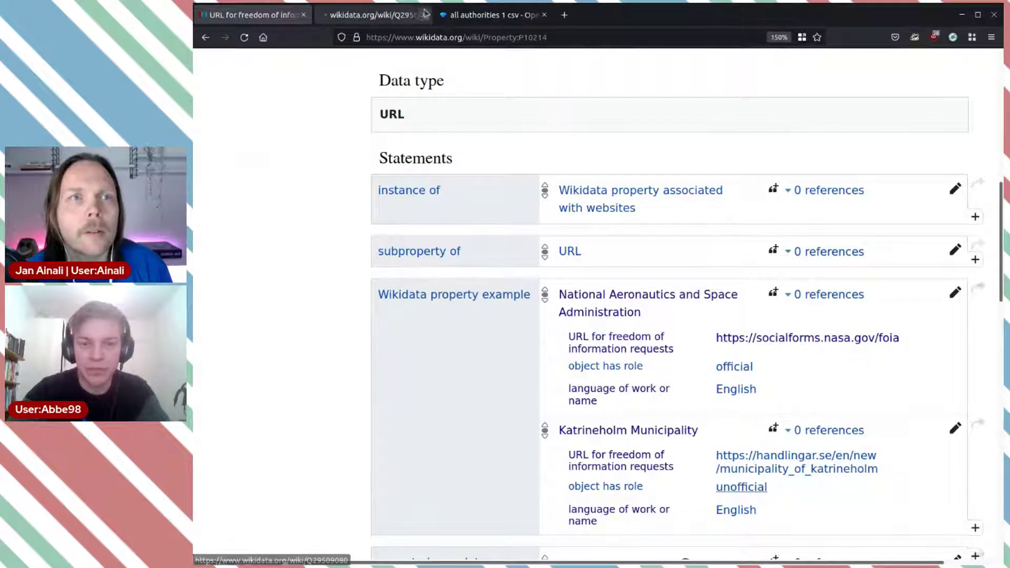
click(369, 15)
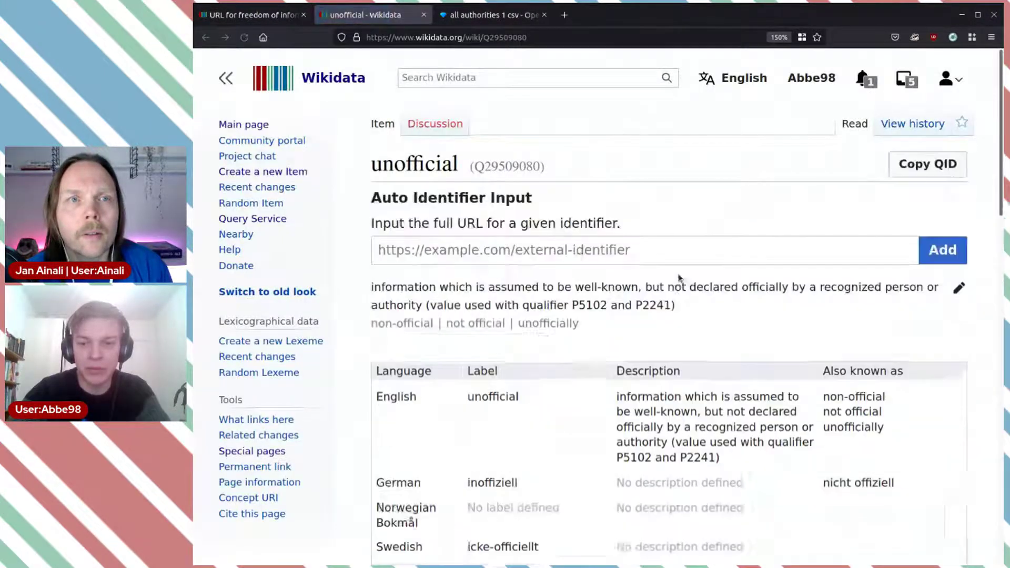
click(489, 15)
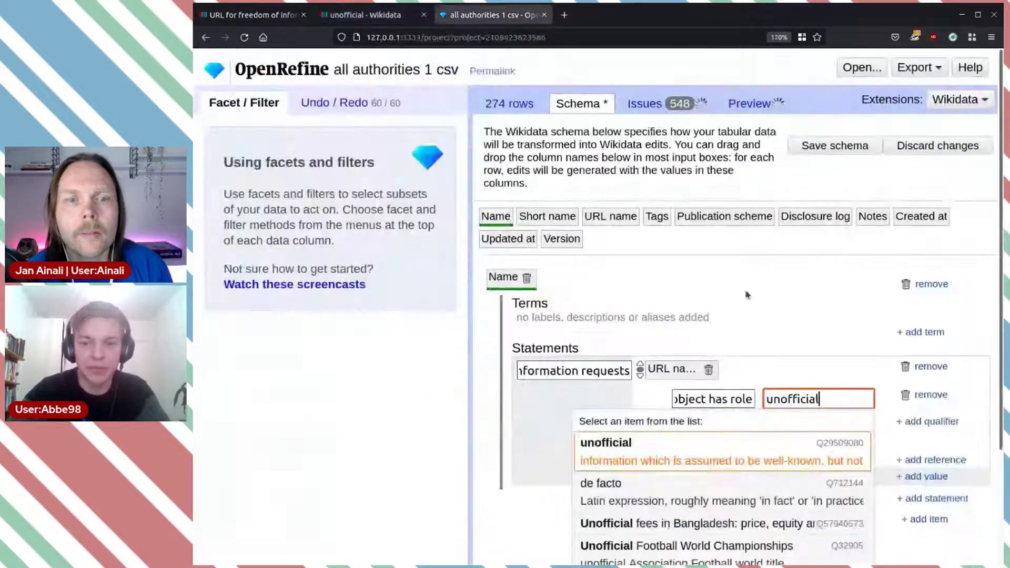
click(696, 458)
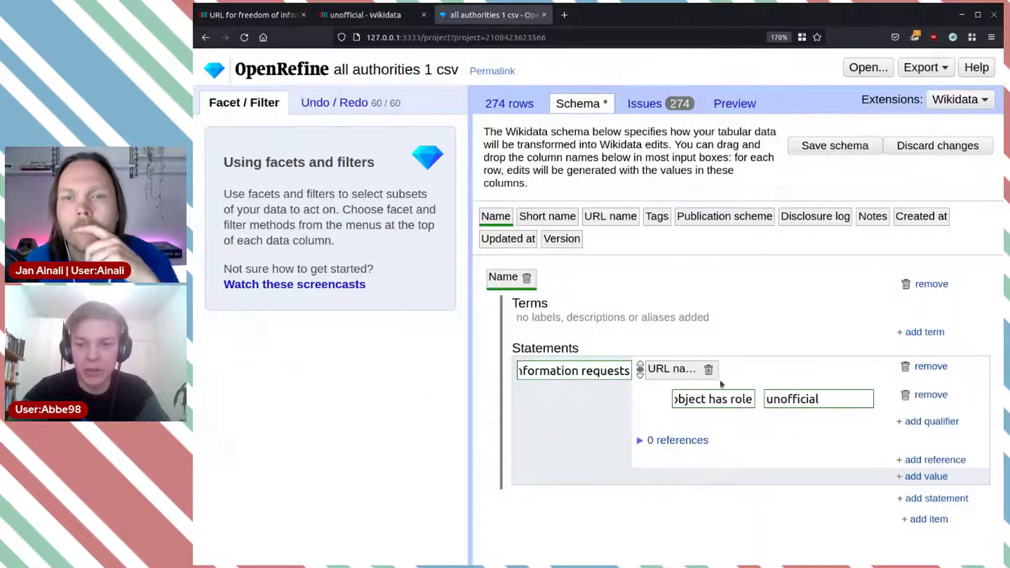
Add a second qualifier to the freedom of information URL statement and search for the "language of work or name" property.
click(929, 421)
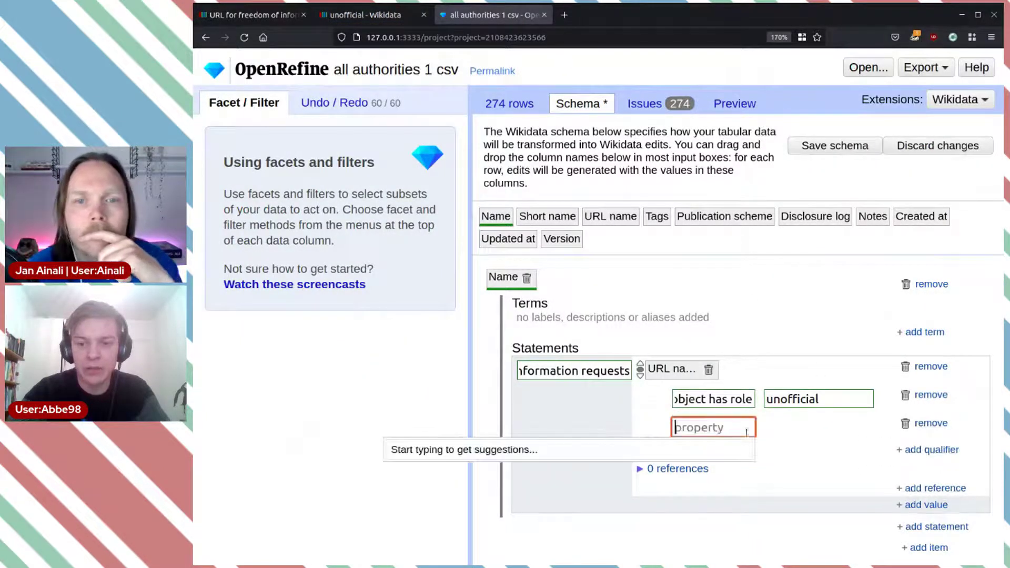
text(language)
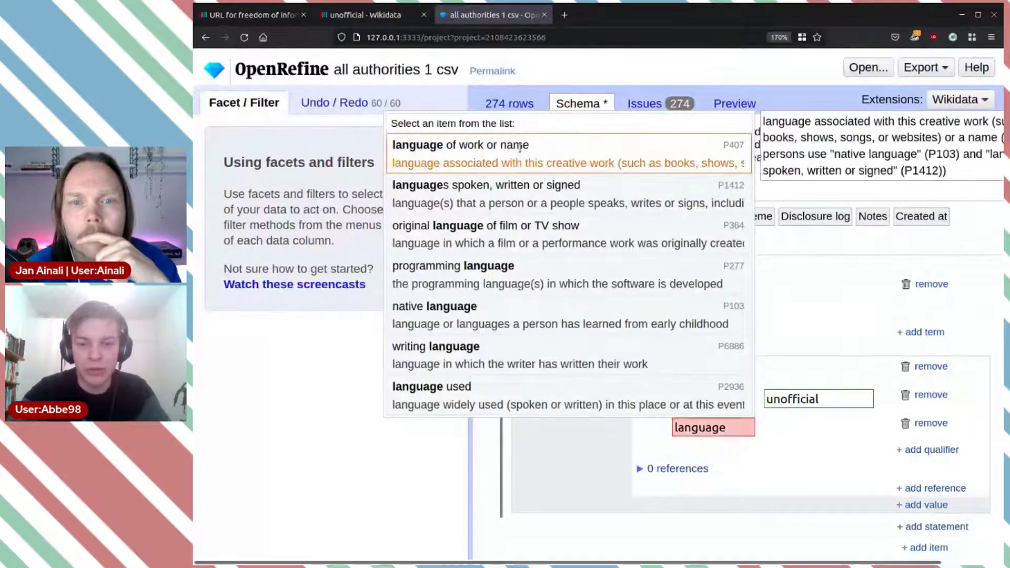
Set the second qualifier of the freedom of information URL statement to "language of work or name" with the value English (Q1860).
click(518, 147)
click(808, 428)
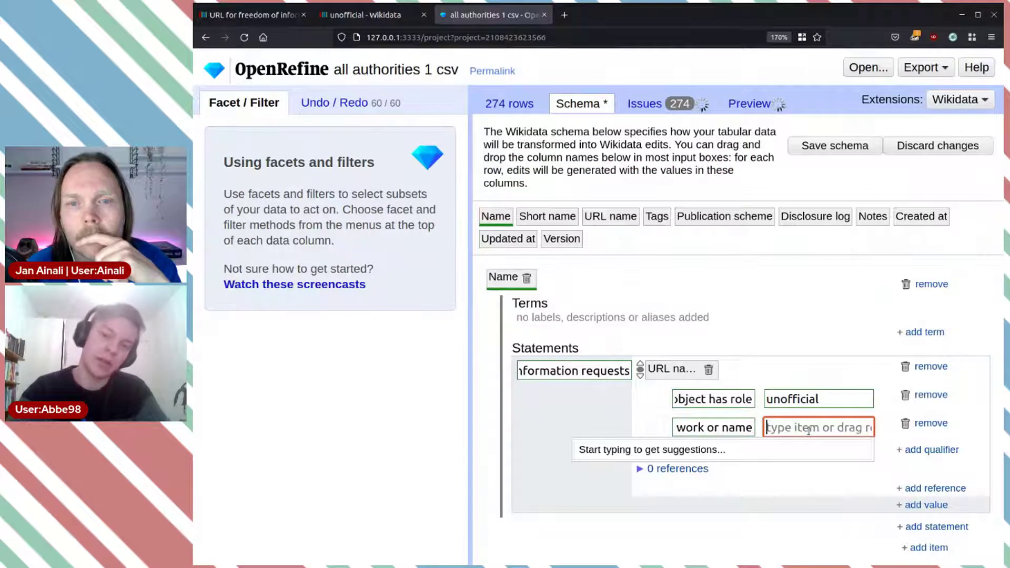
text(En)
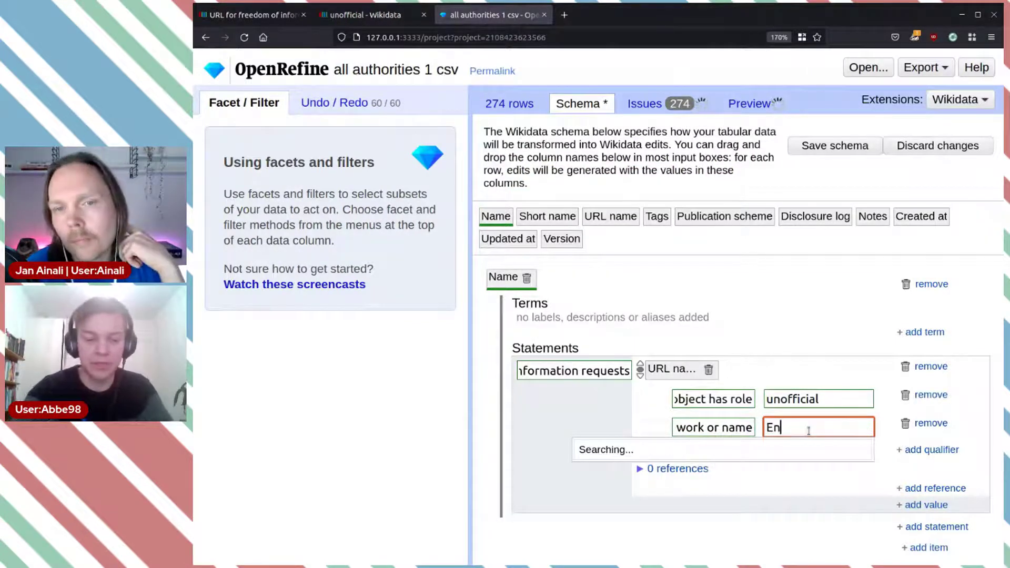
text(glish)
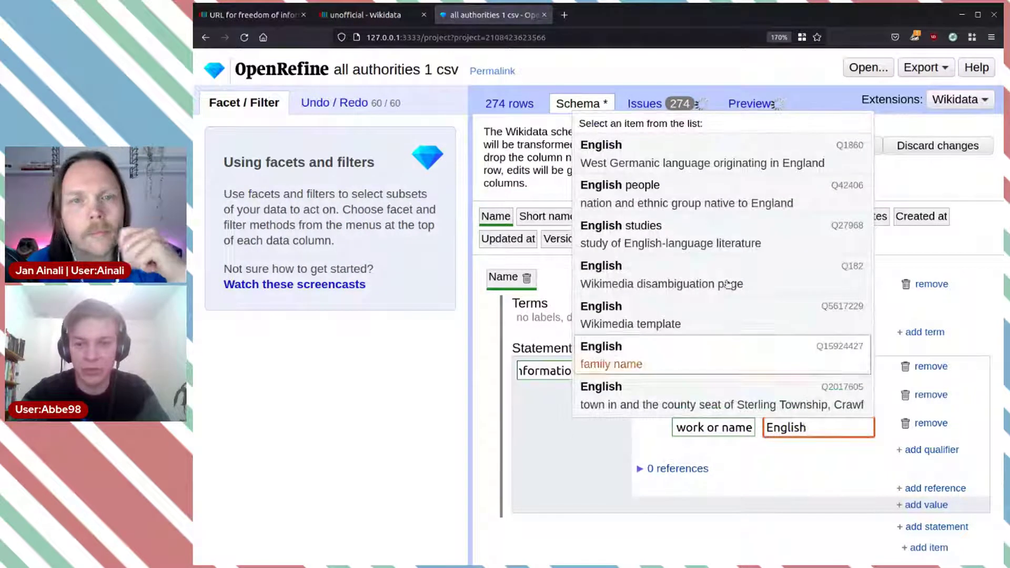
click(787, 164)
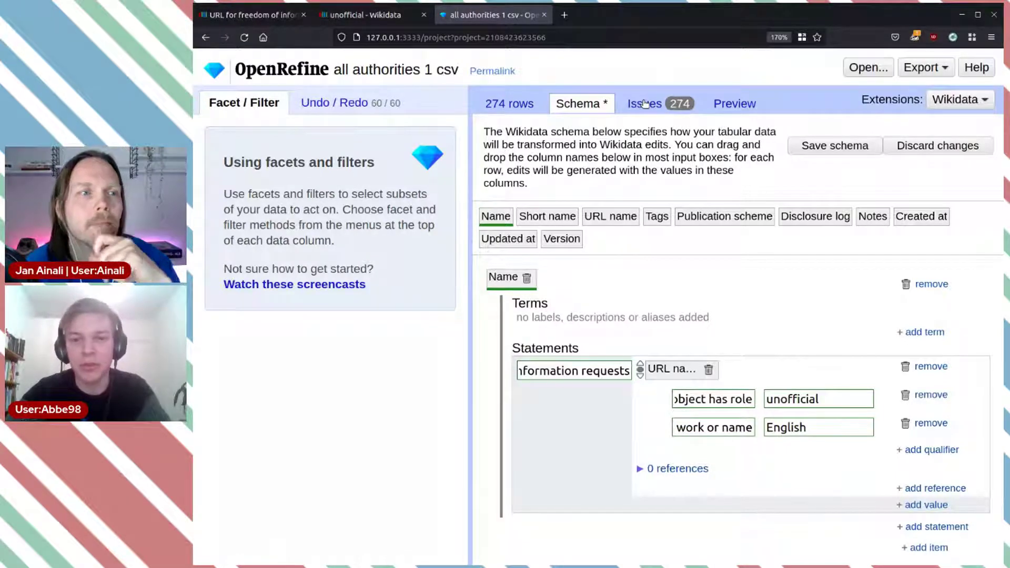
Review the issues reported for the schema and return to the schema editor.
click(645, 103)
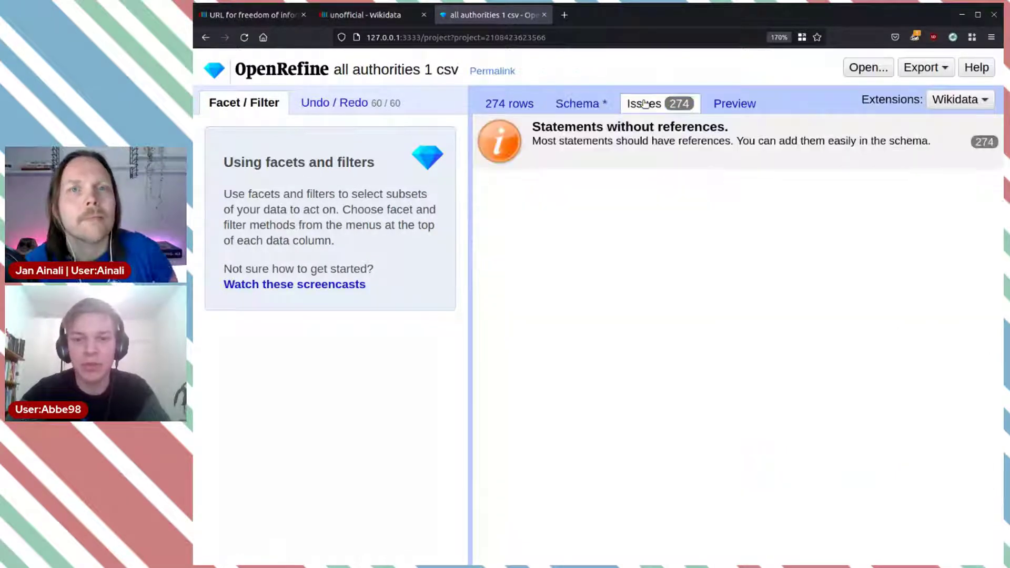
click(572, 104)
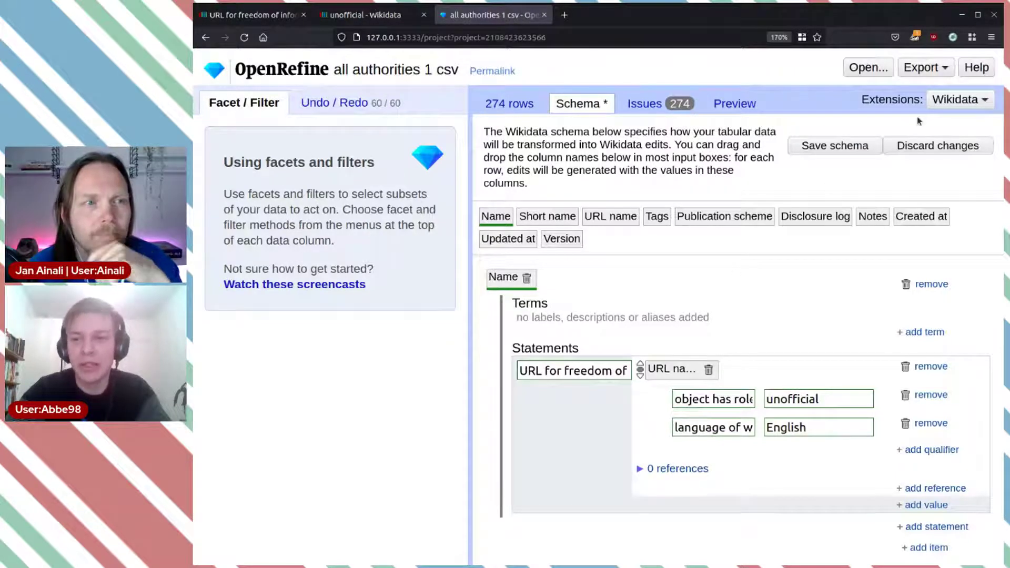
click(945, 71)
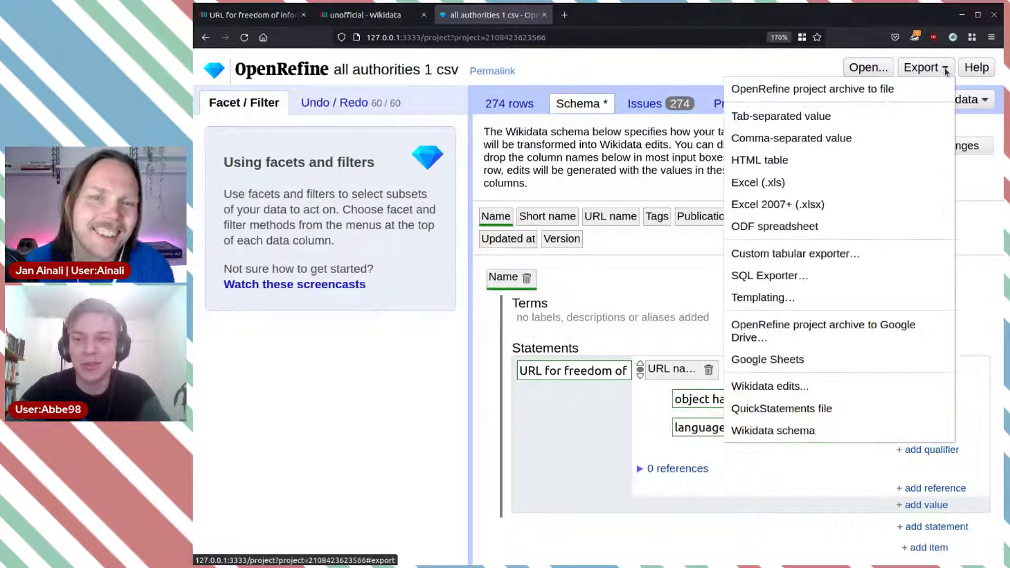
click(945, 71)
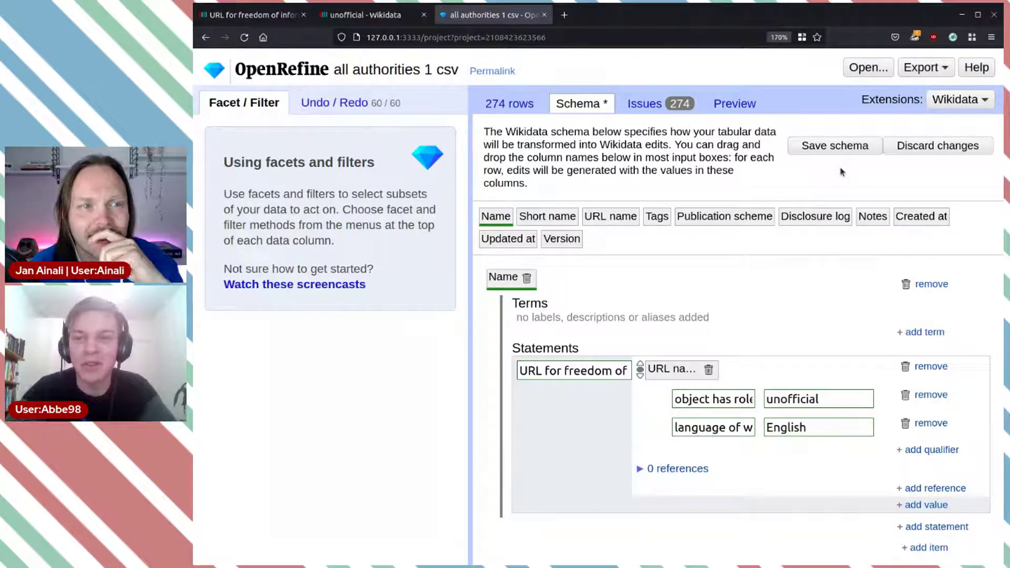
Upload the edits to Wikidata with the edit summary "Import of urls for foi request forms".
click(955, 102)
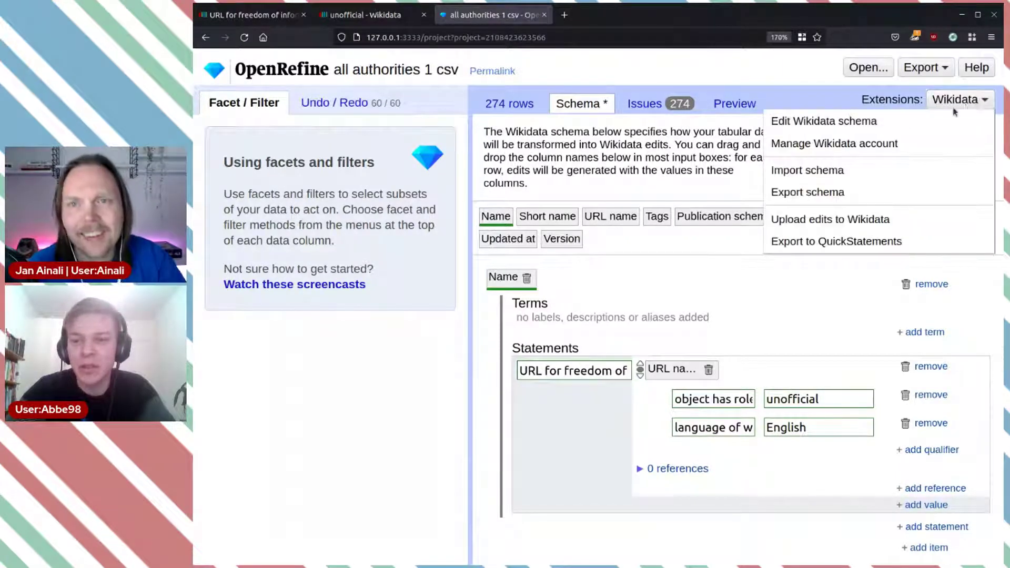
click(838, 220)
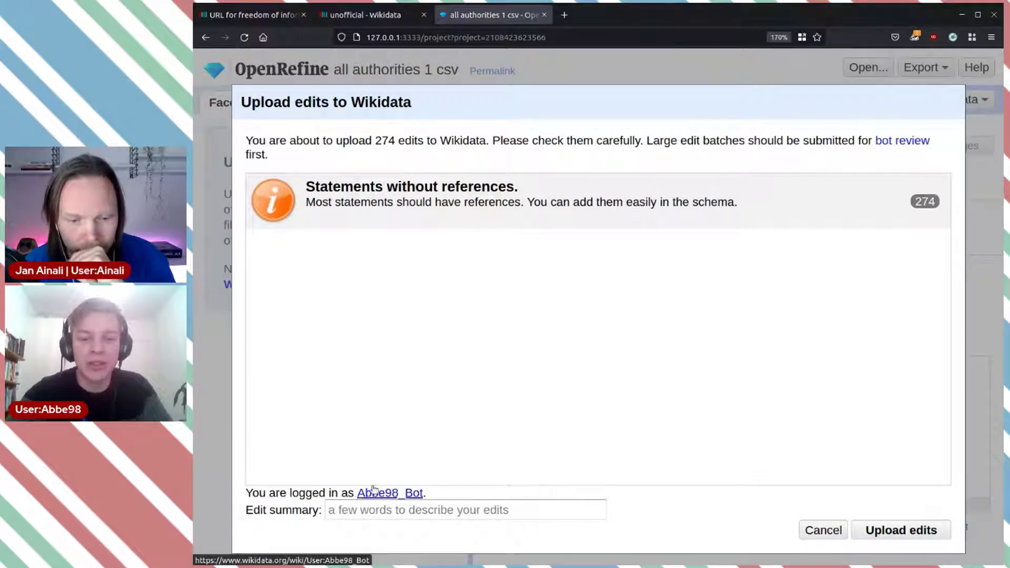
click(507, 509)
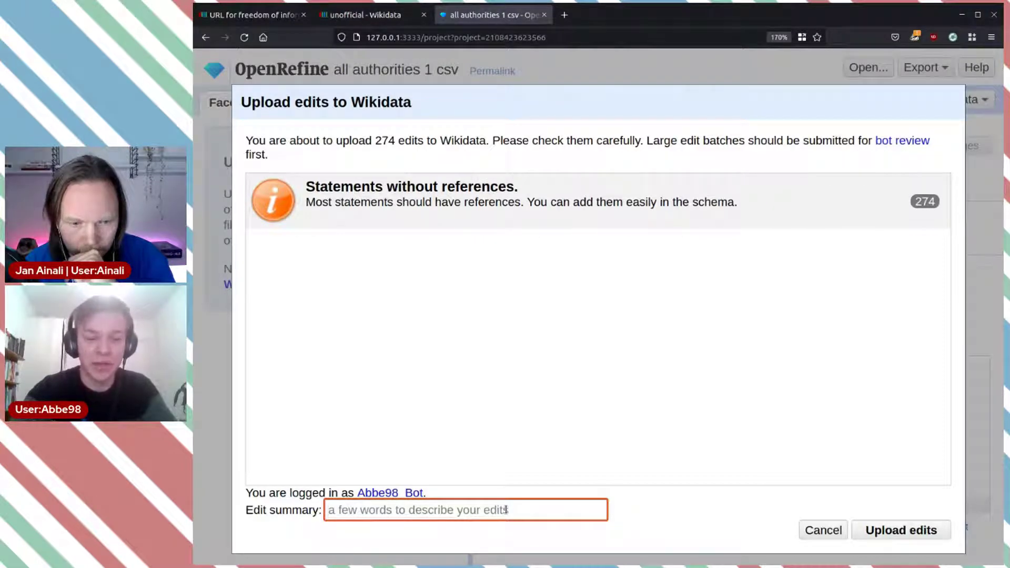
text(Import)
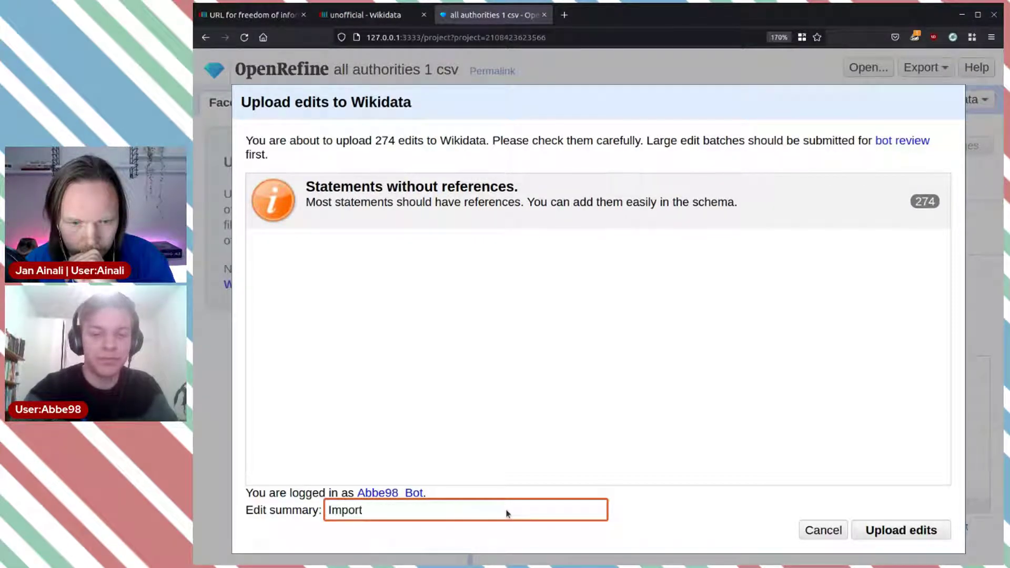
text( of)
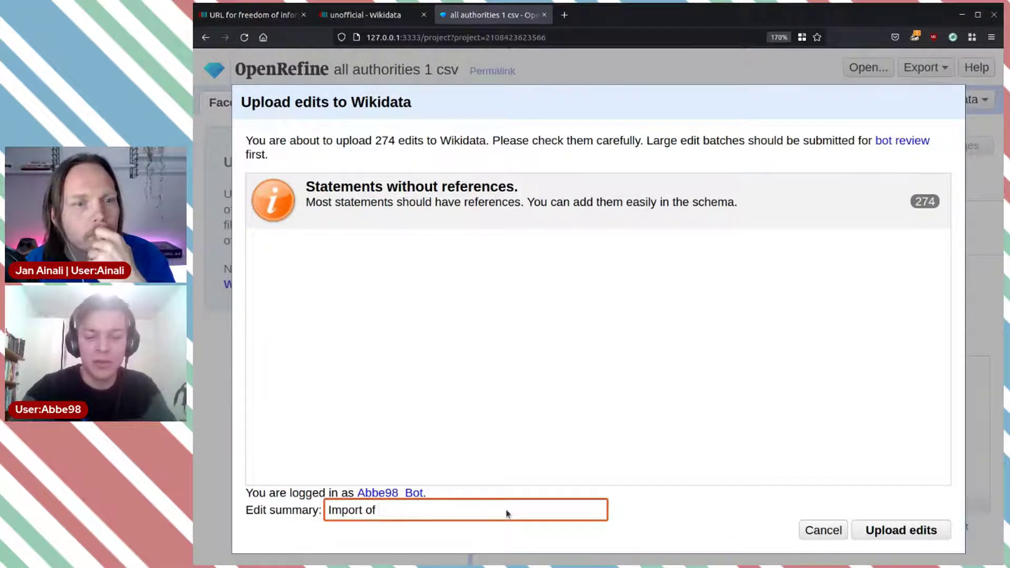
text(urls )
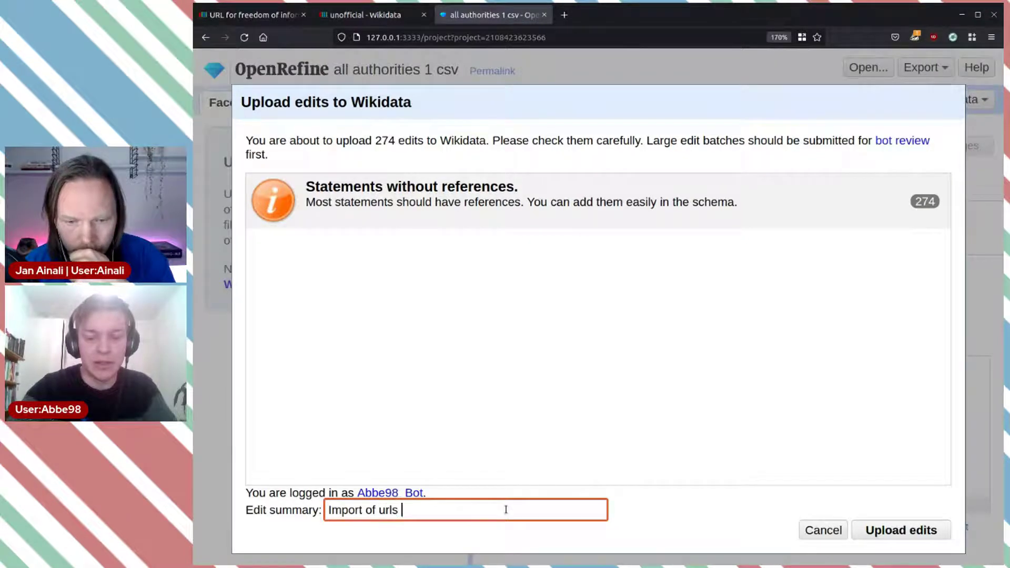
text(fro)
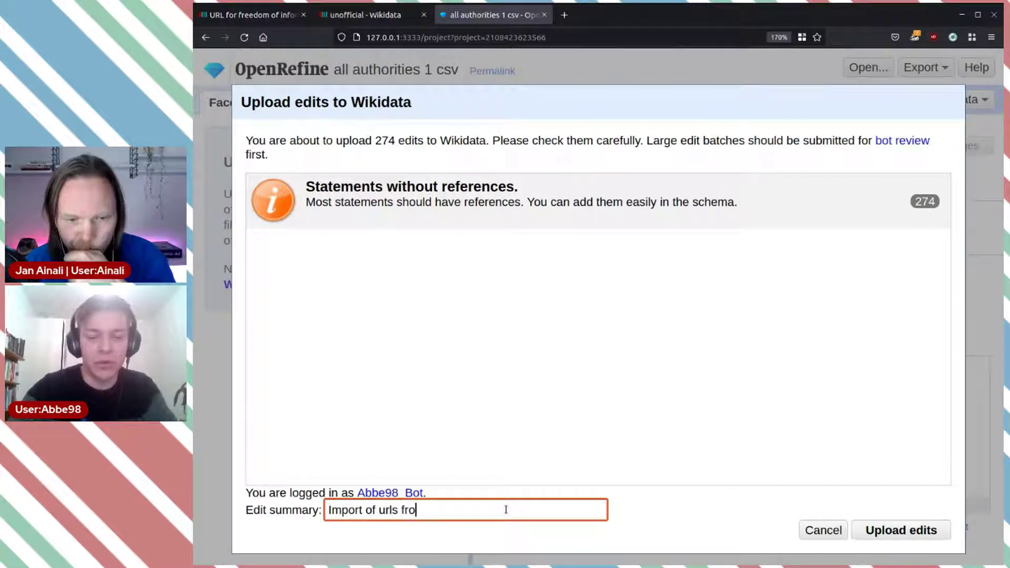
key(BackSpace)
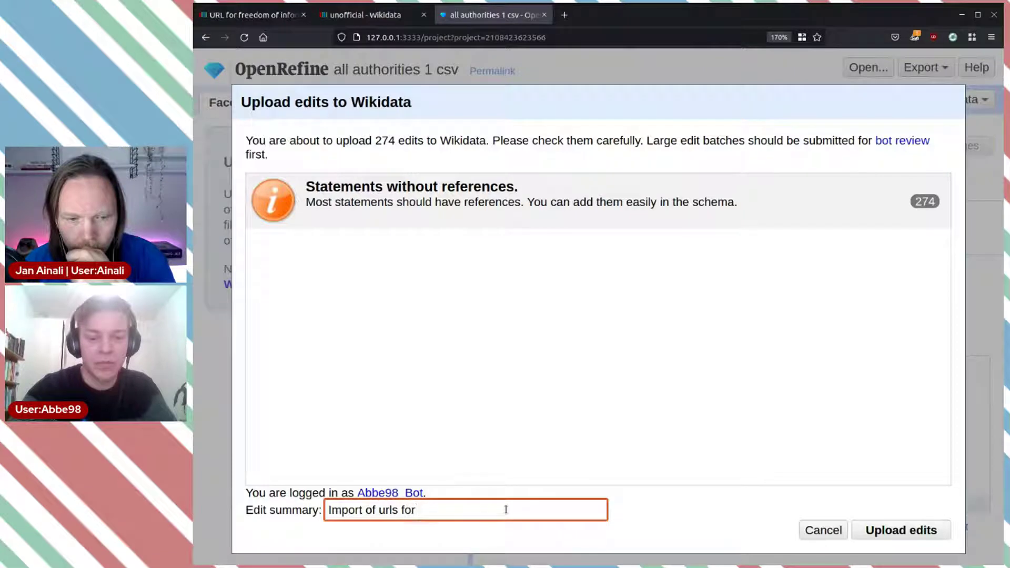
text(foi r)
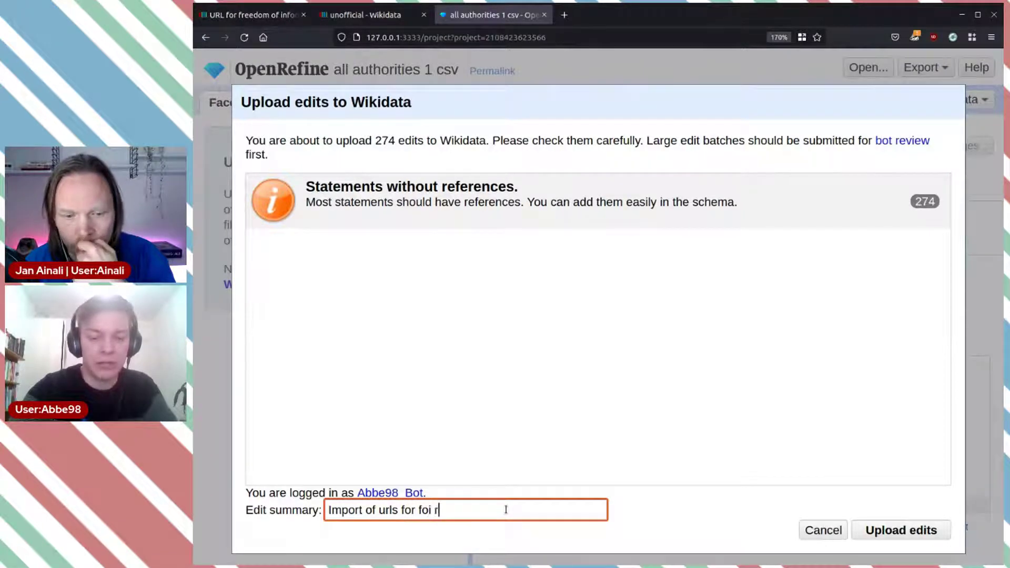
text(equest )
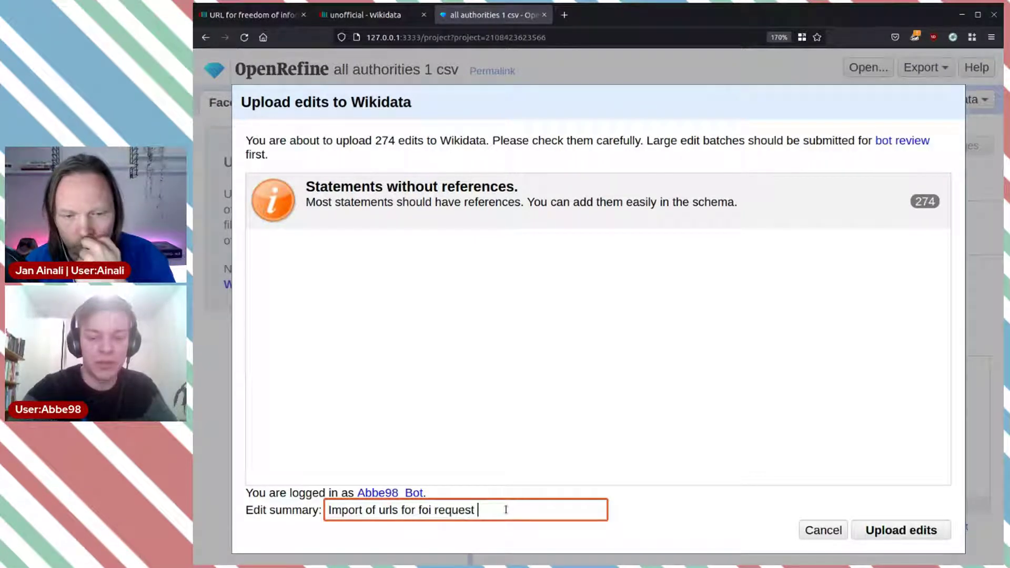
text(forms)
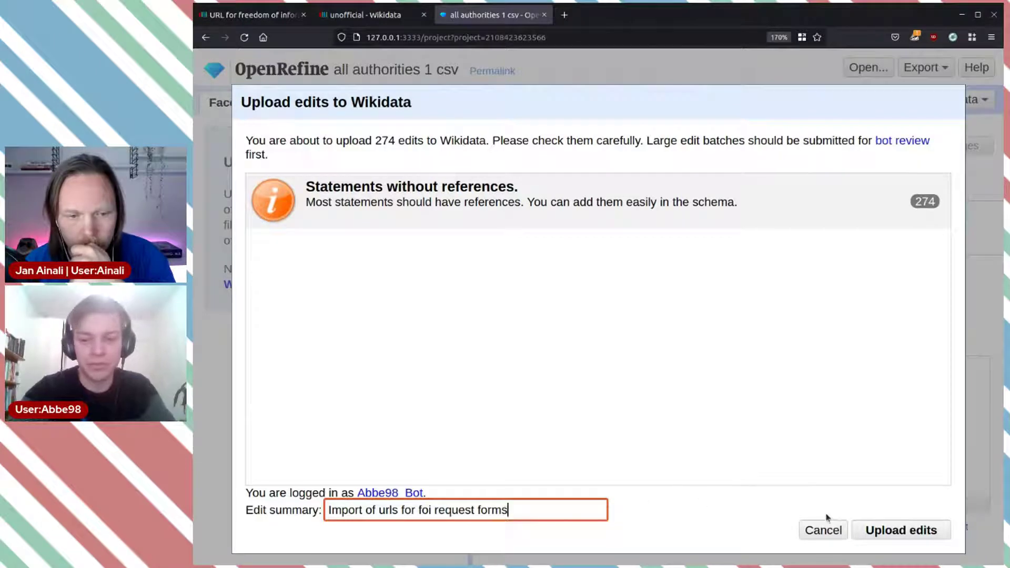
click(697, 508)
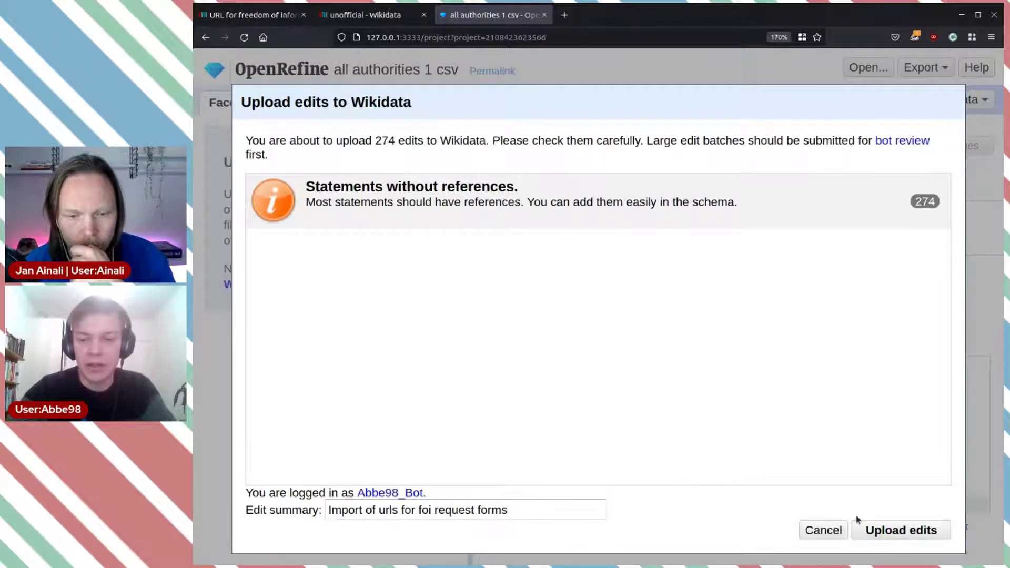
click(904, 532)
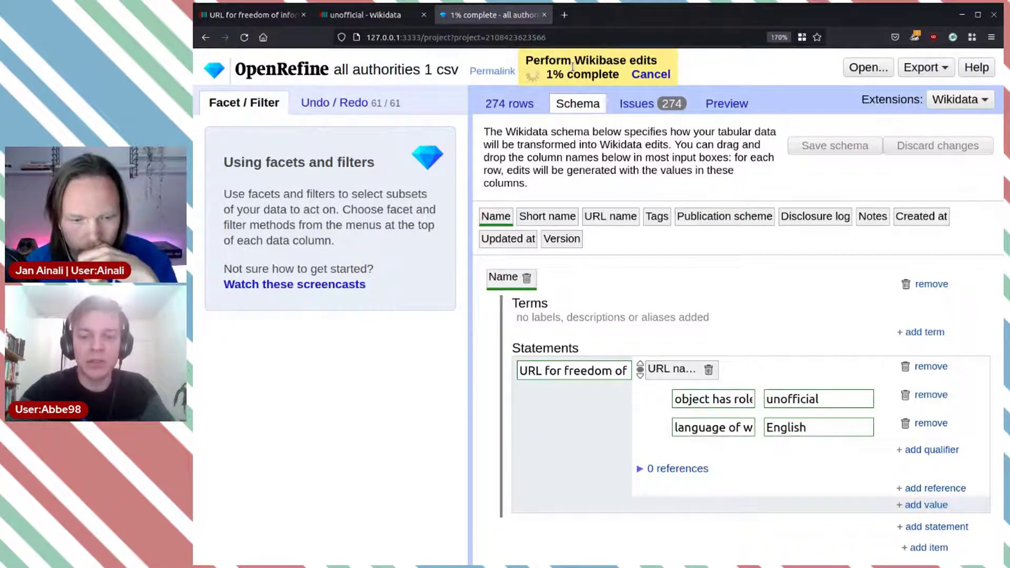
Switch to Wikidata and try to find the bot account's user page, using the lowercase suffix "_bot".
click(351, 16)
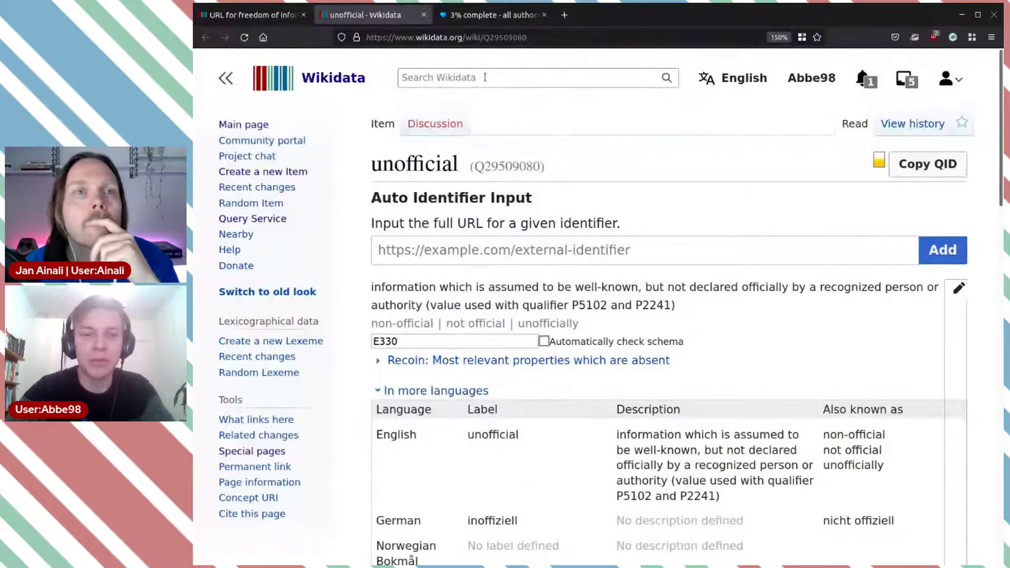
click(947, 80)
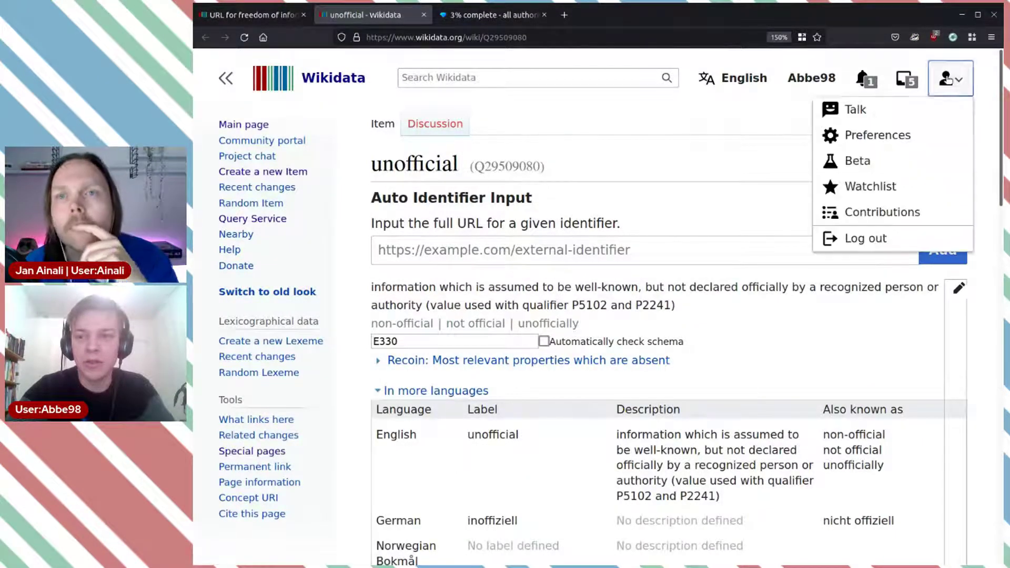
click(813, 77)
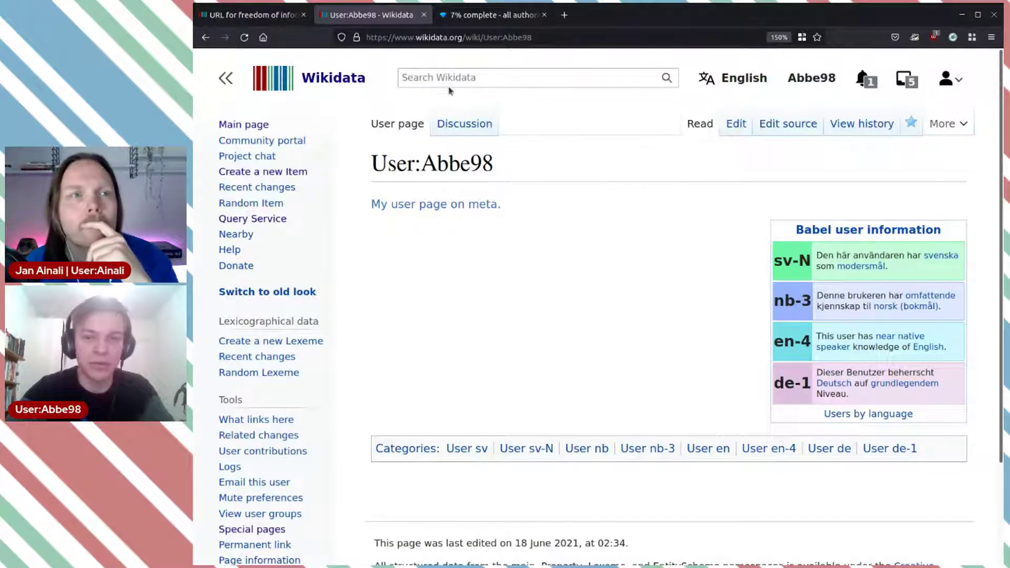
click(478, 78)
text(User)
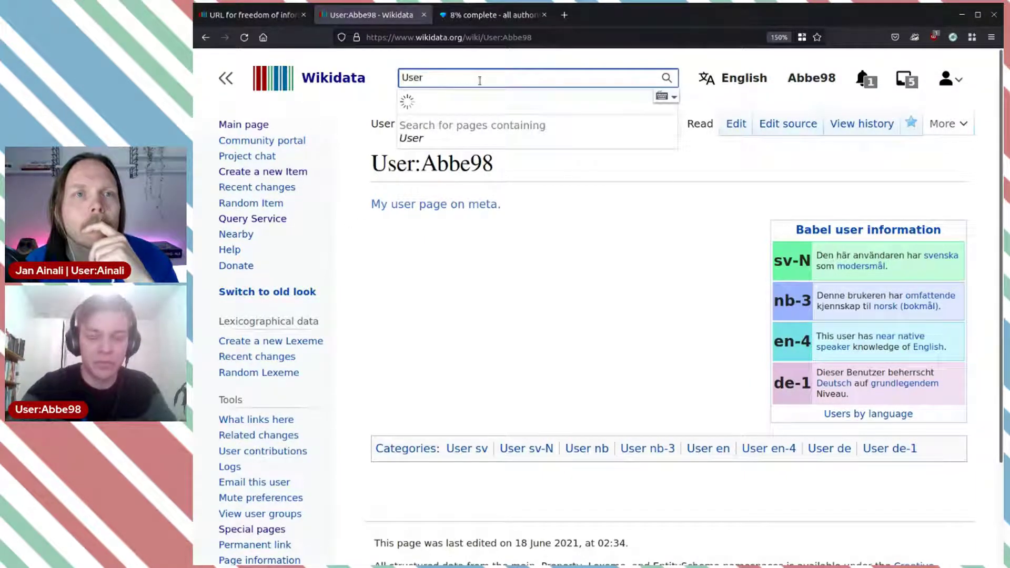
text(:Abbe98_)
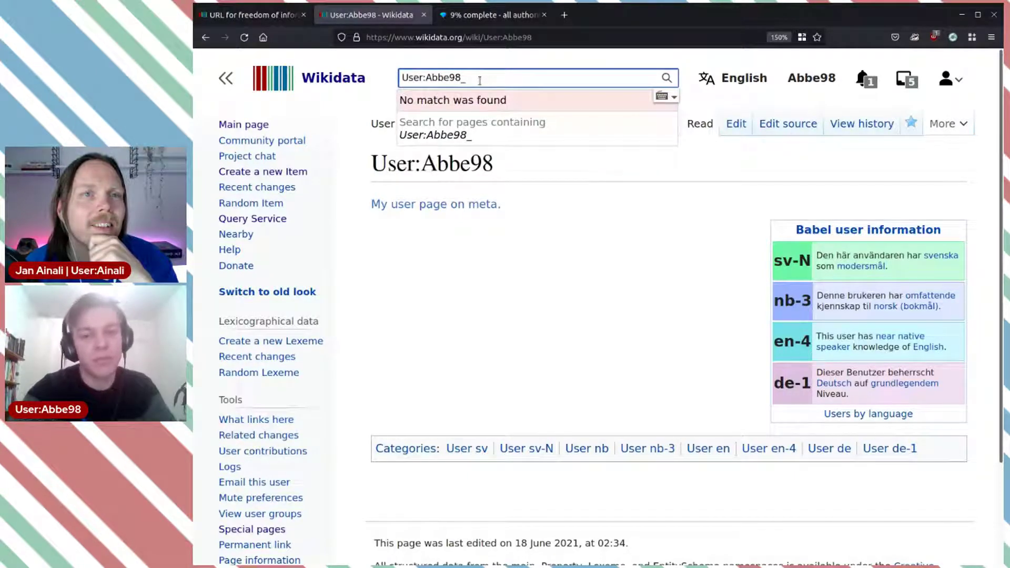
text(bot)
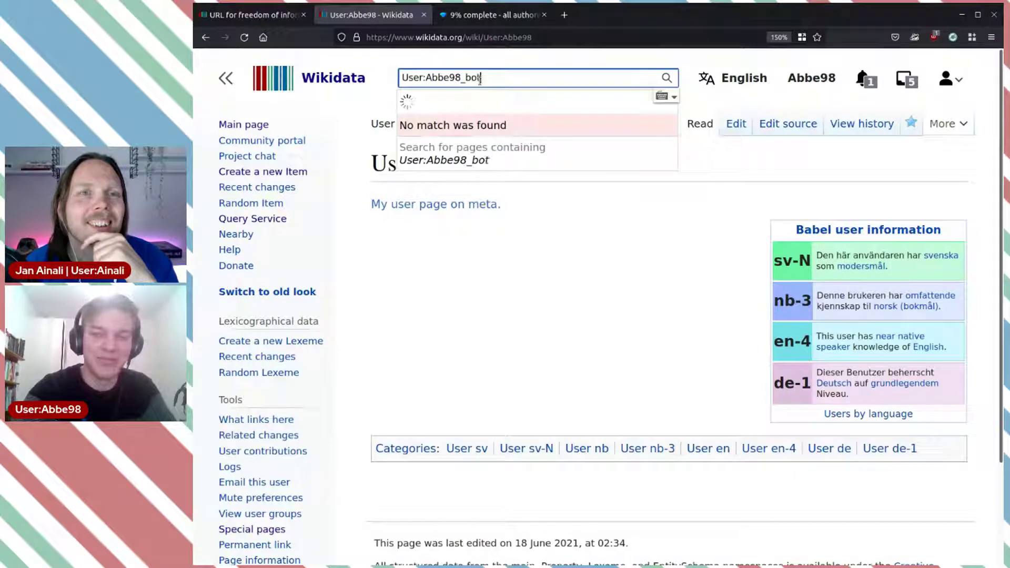
key(Return)
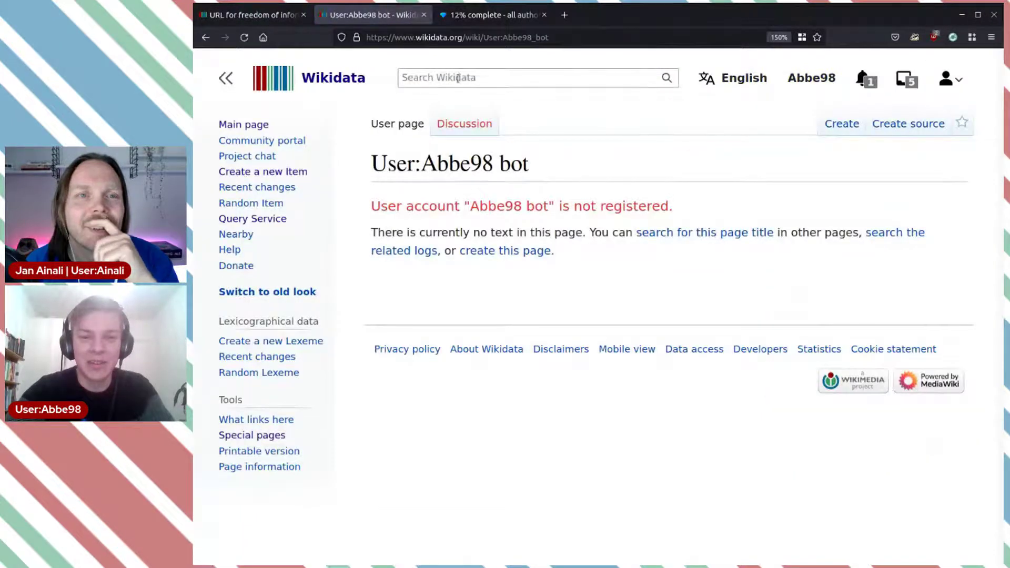
Correct the user page address to end in "_Bot" and open the bot account's user contributions.
click(537, 38)
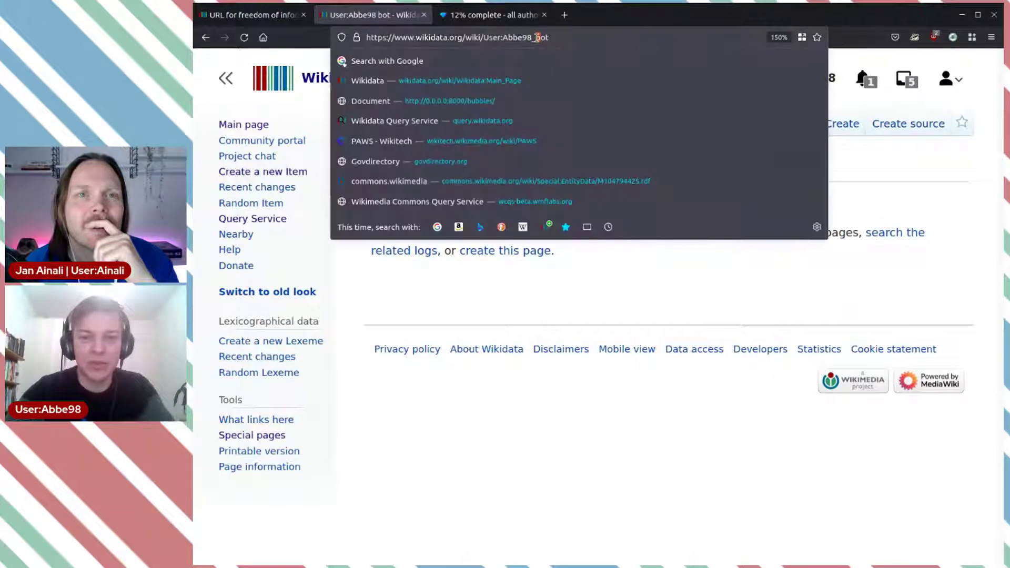
key(Delete)
text(B)
key(Return)
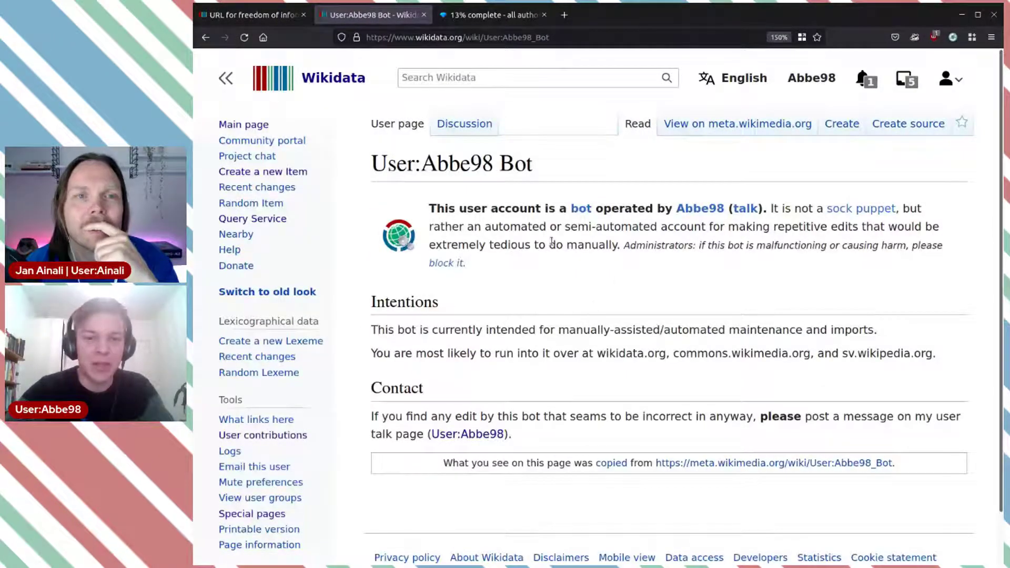
scroll(551, 241, down, 1)
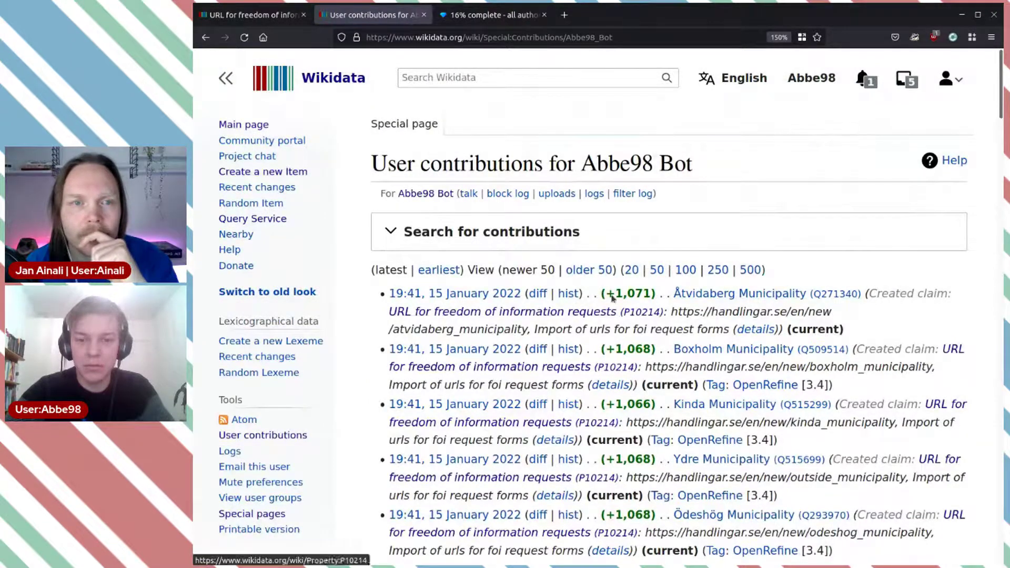
Open the edited Åtvidaberg Municipality item and search the page for "eed" to check its "URL for freedom of information requests" statement.
click(737, 299)
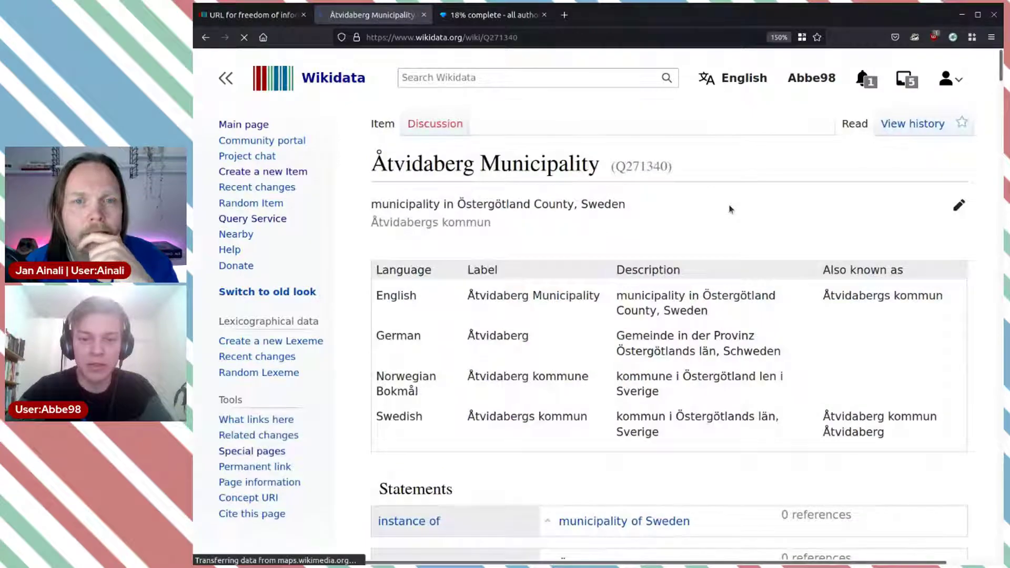
scroll(730, 209, down, 8)
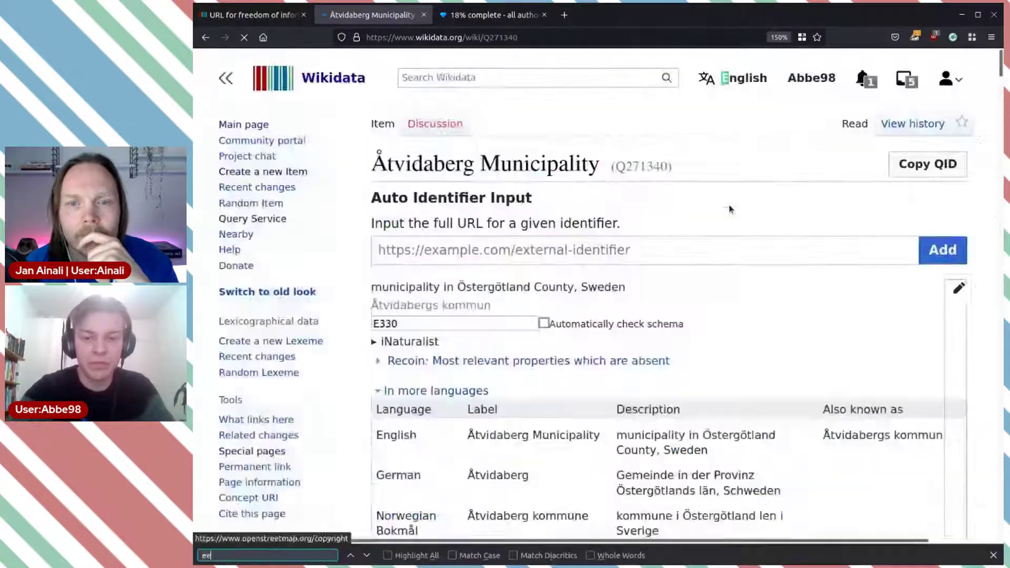
key(ctrl+f)
text(eed)
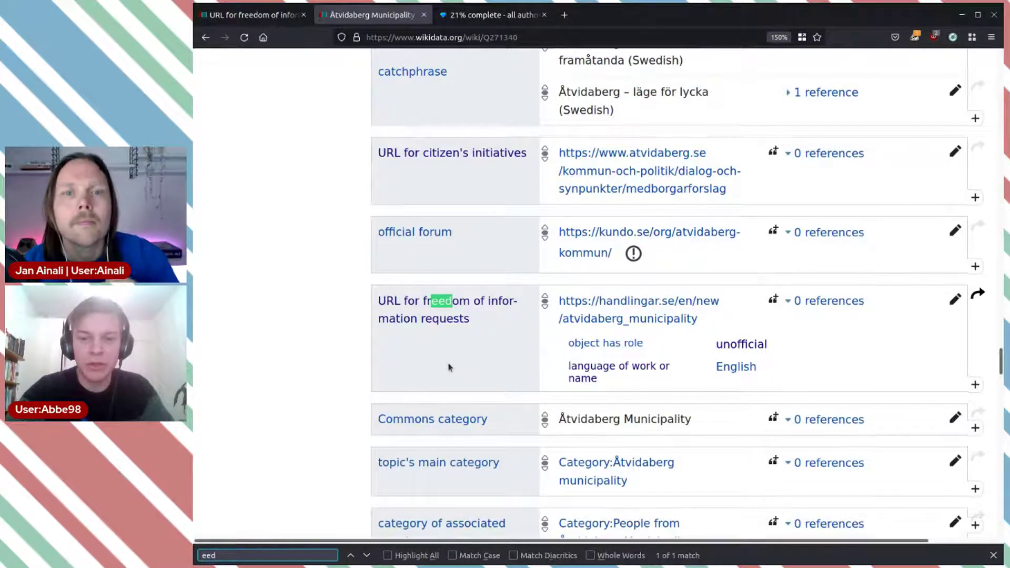
scroll(450, 366, up, 20)
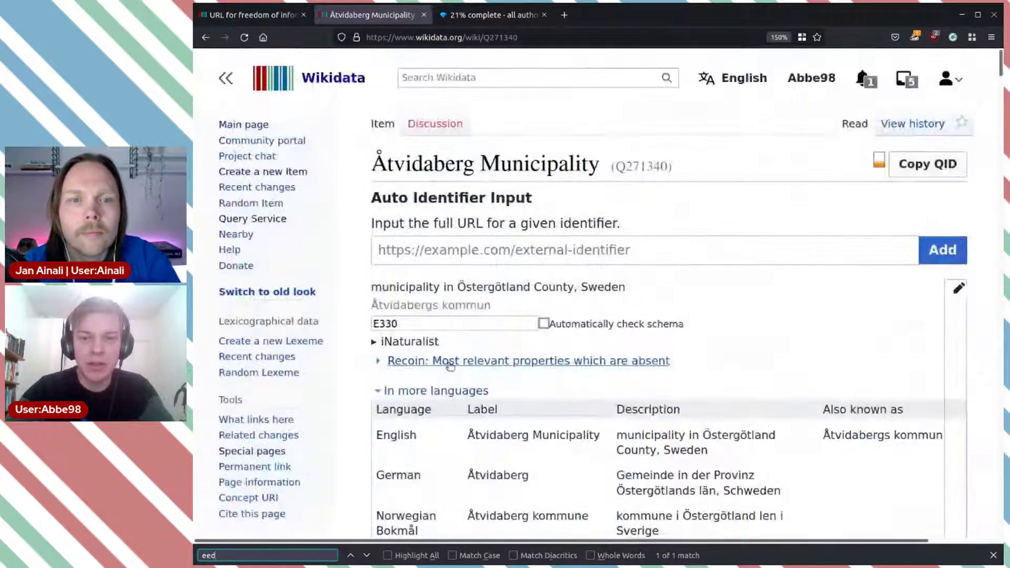
Copy the name "Åtvidaberg" from the item's heading and open Govdirectory's Sweden page in a new browser tab.
double_click(435, 163)
key(ctrl+c)
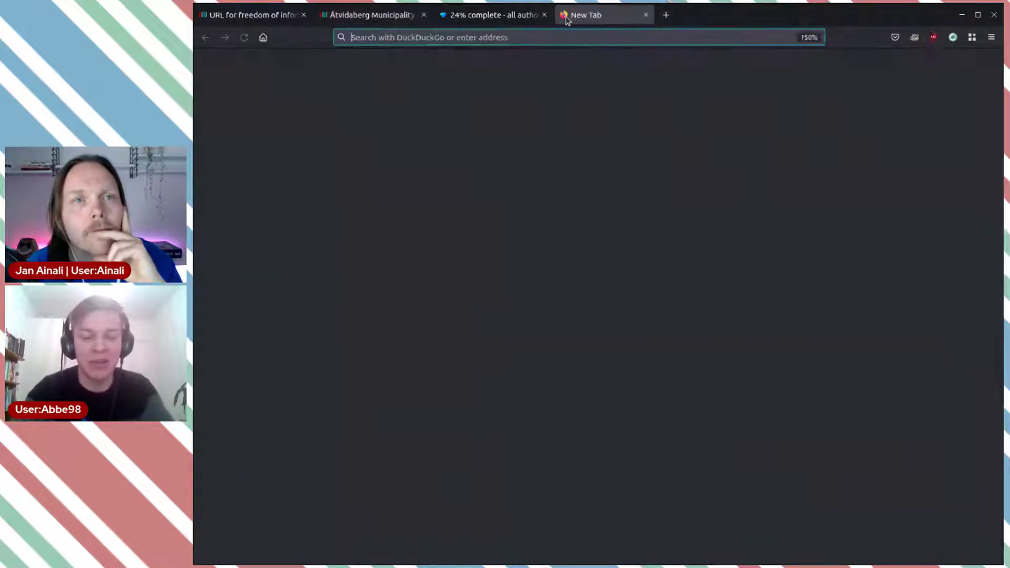
click(565, 15)
text(g)
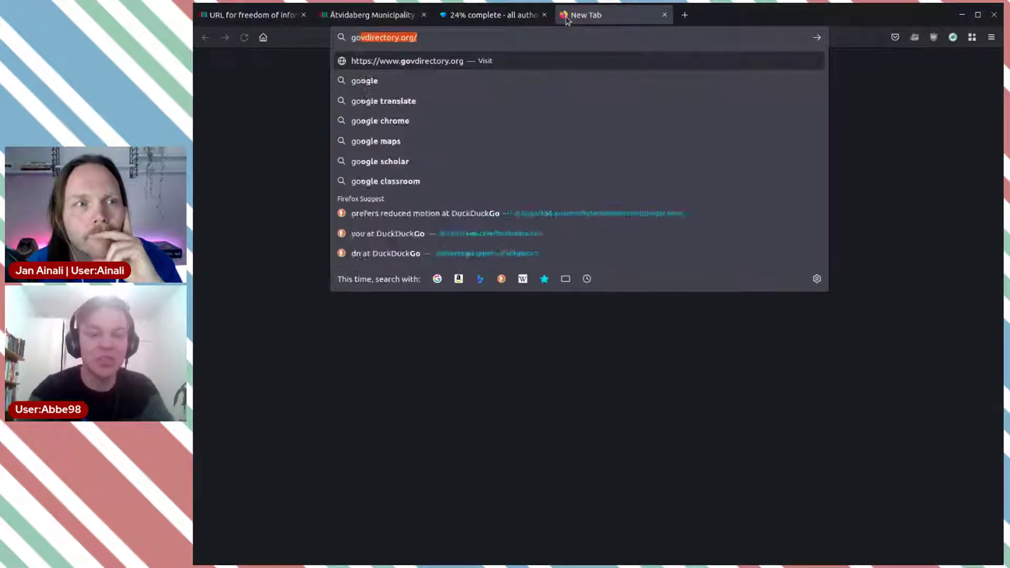
text(ov)
key(Return)
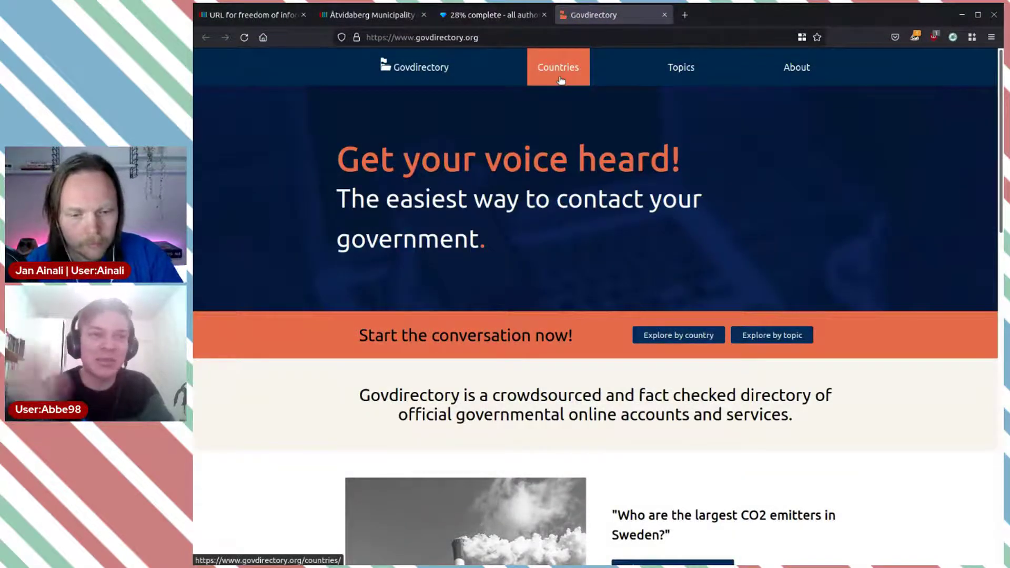
click(561, 80)
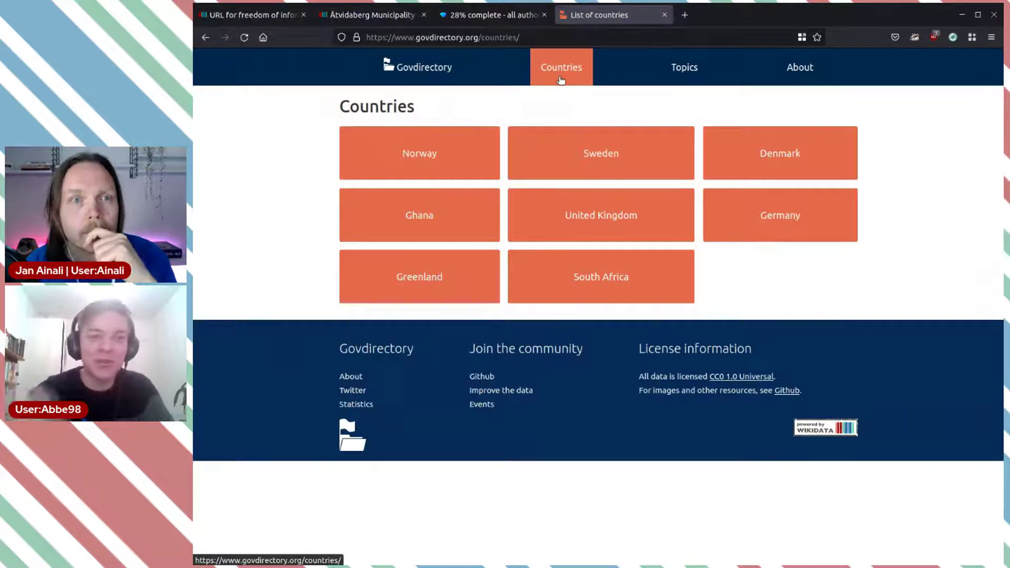
click(618, 151)
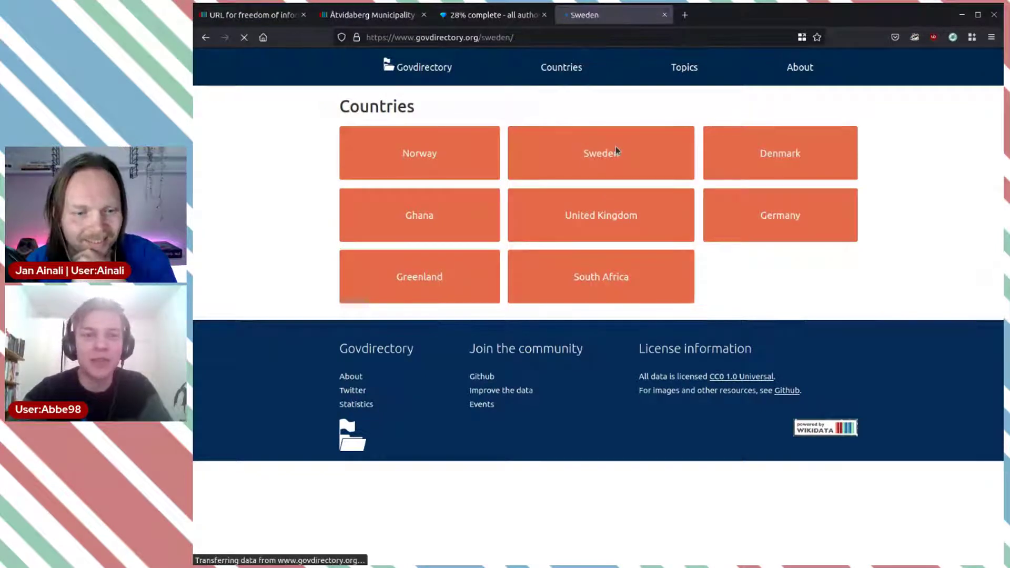
Filter the Swedish agencies by "Åtvidaberg", view the Åtvidaberg Municipality page, and close Govdirectory.
click(468, 311)
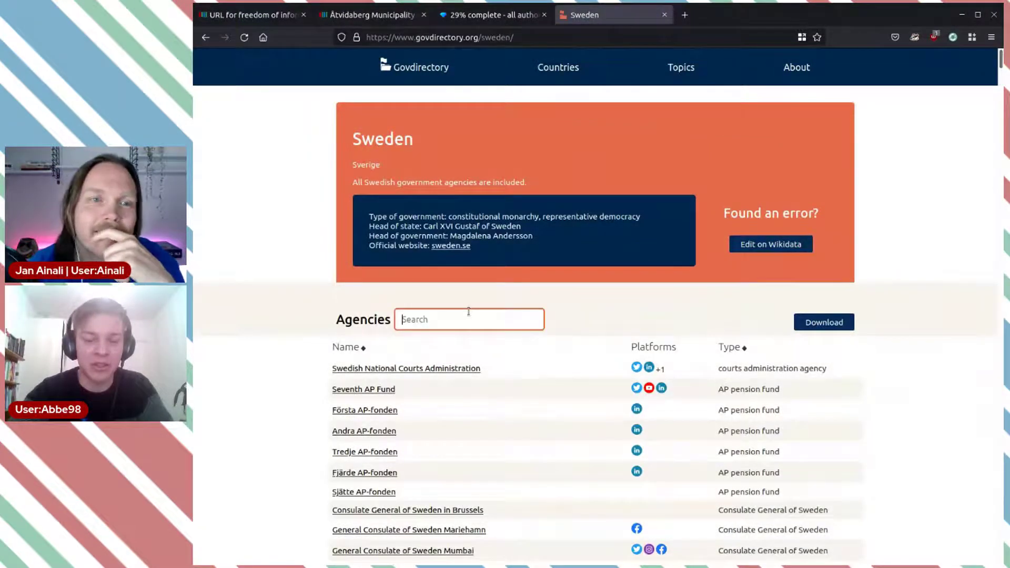
key(ctrl+v)
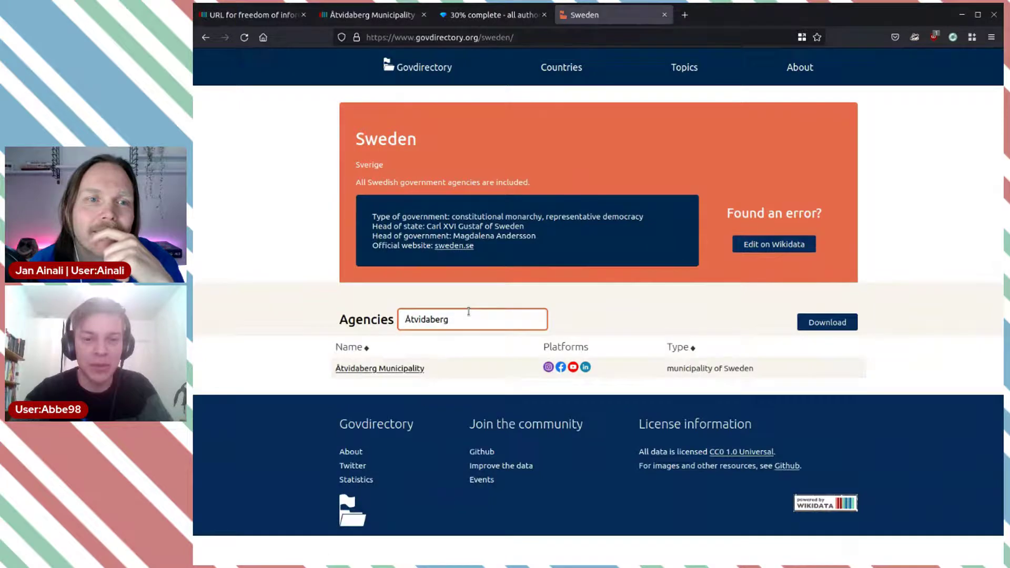
click(399, 370)
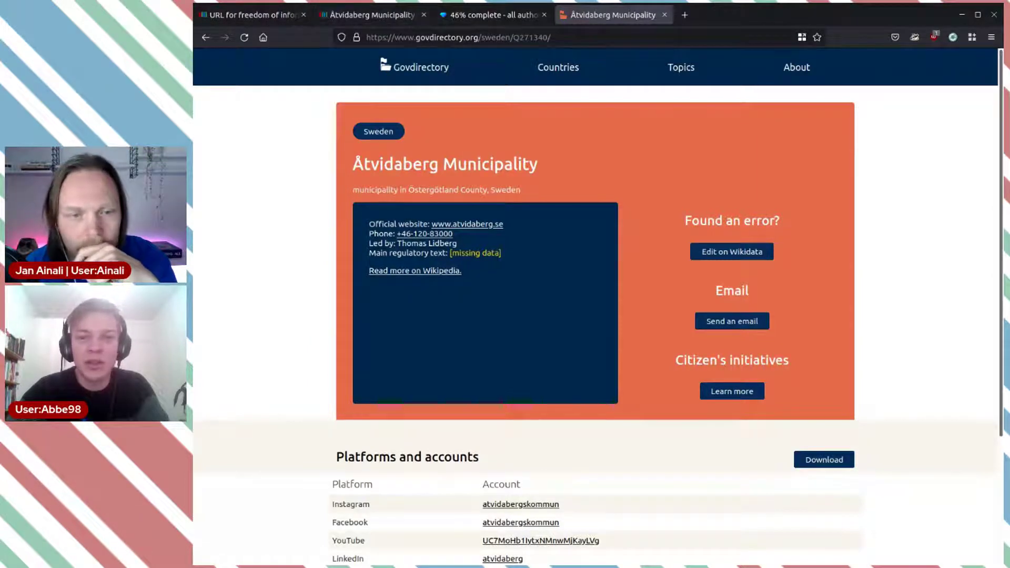
click(663, 14)
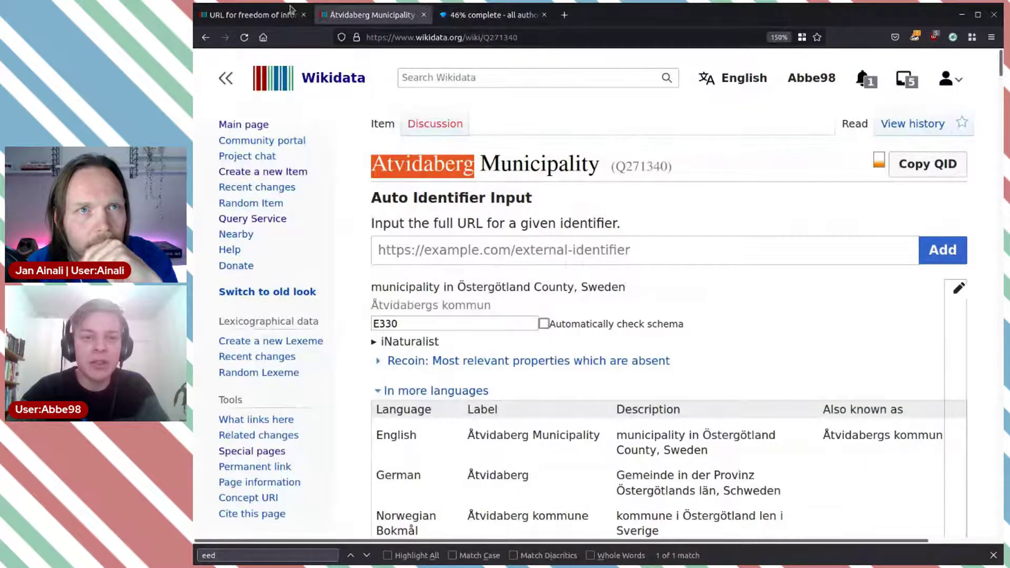
Return to the "URL for freedom of information requests" property page and review its examples, statements, labels and descriptions.
click(270, 15)
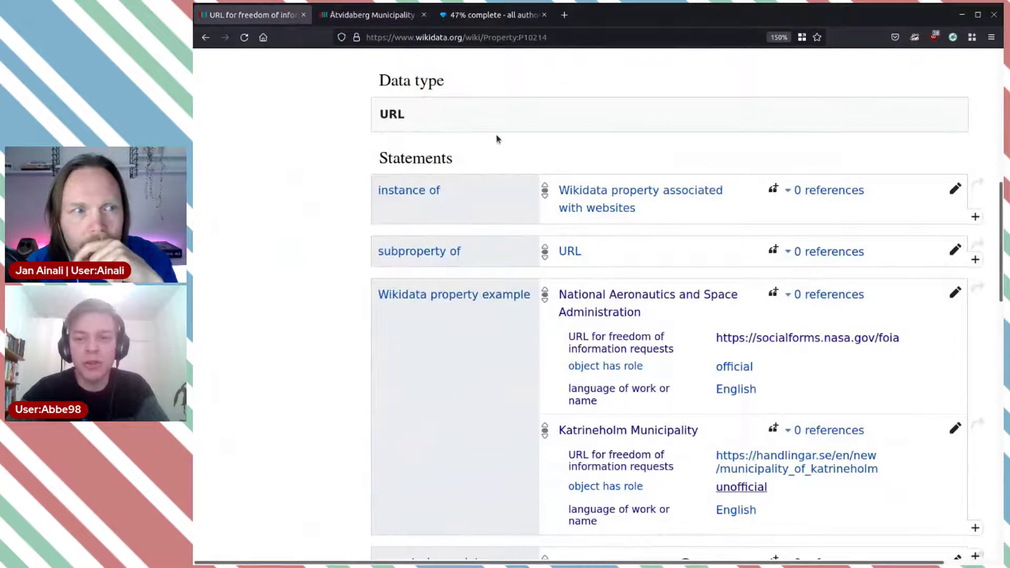
scroll(706, 164, up, 3)
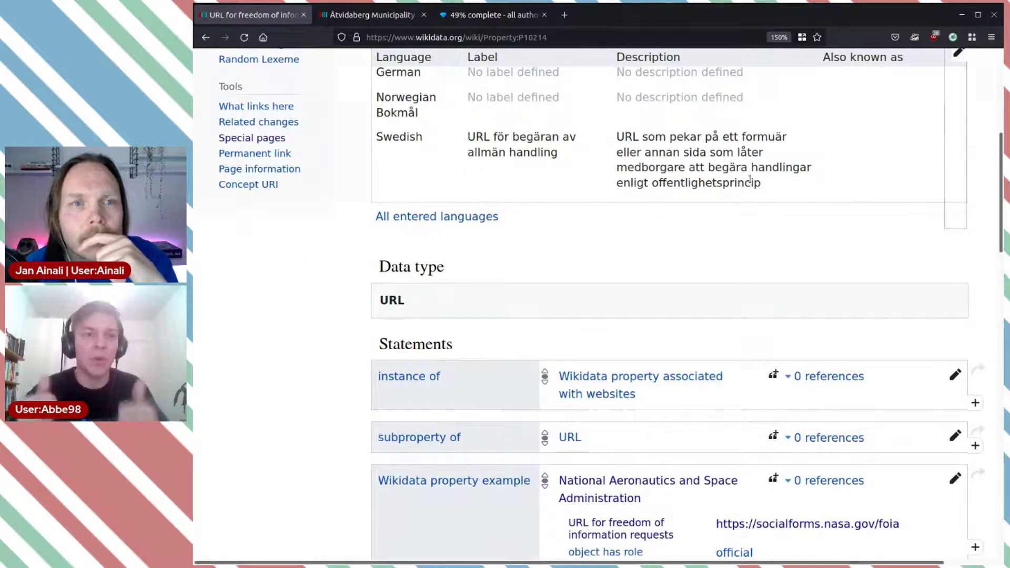
scroll(750, 180, up, 2)
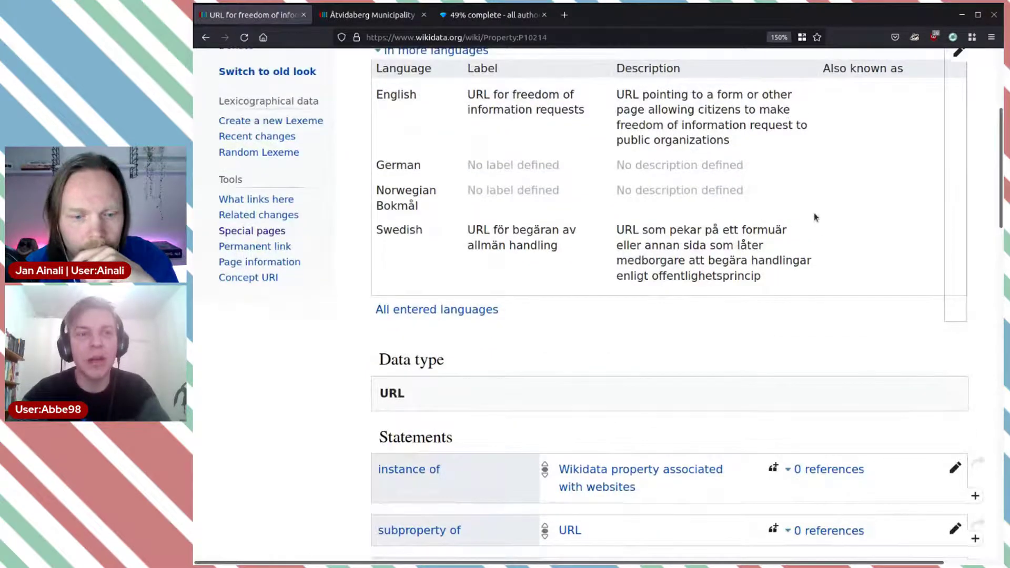
scroll(814, 213, up, 2)
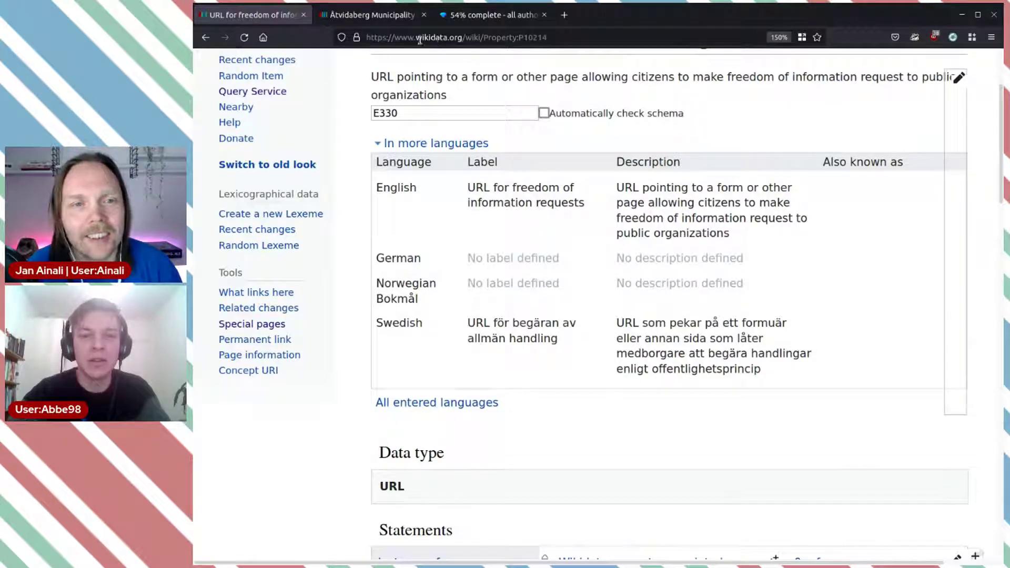
scroll(489, 50, up, 3)
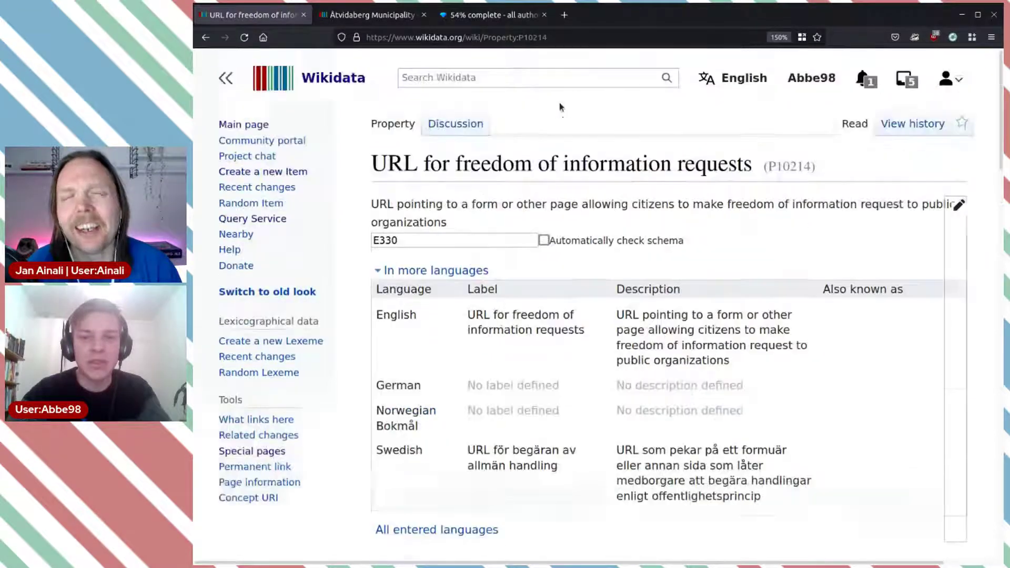
click(521, 40)
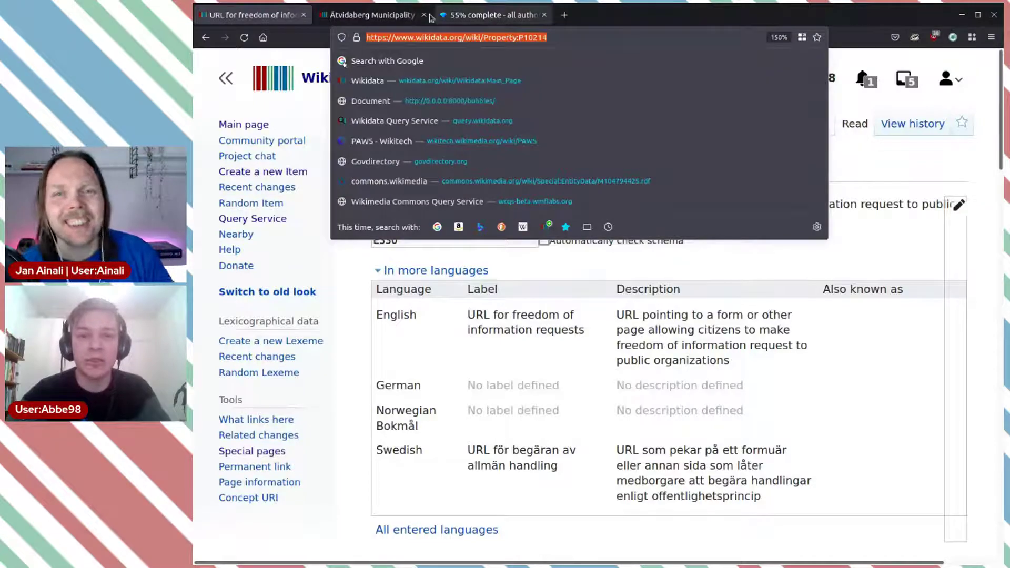
click(676, 382)
scroll(813, 362, down, 5)
scroll(814, 362, up, 5)
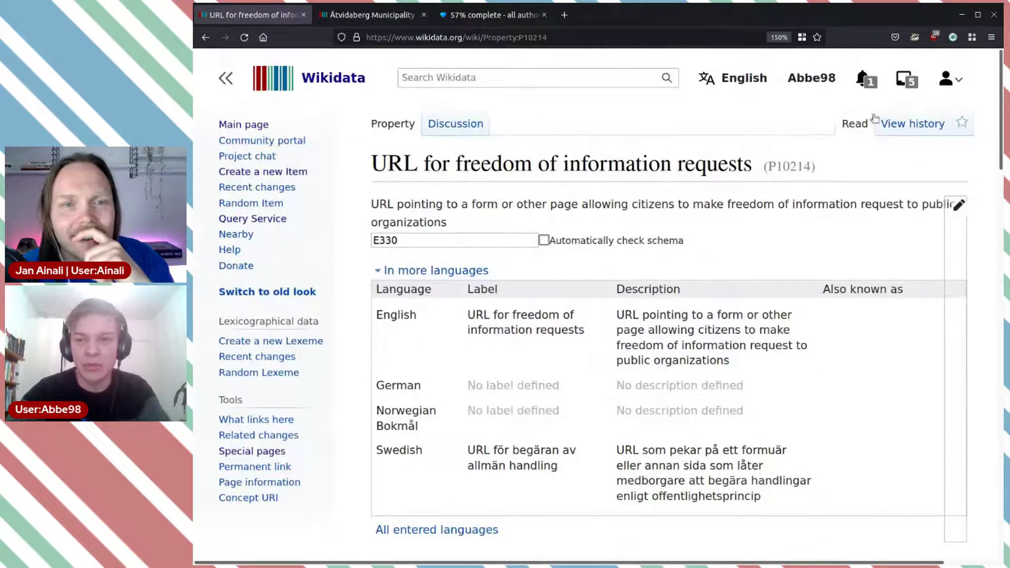
Open the property's revision history and examine its entries back to the property's creation.
click(892, 132)
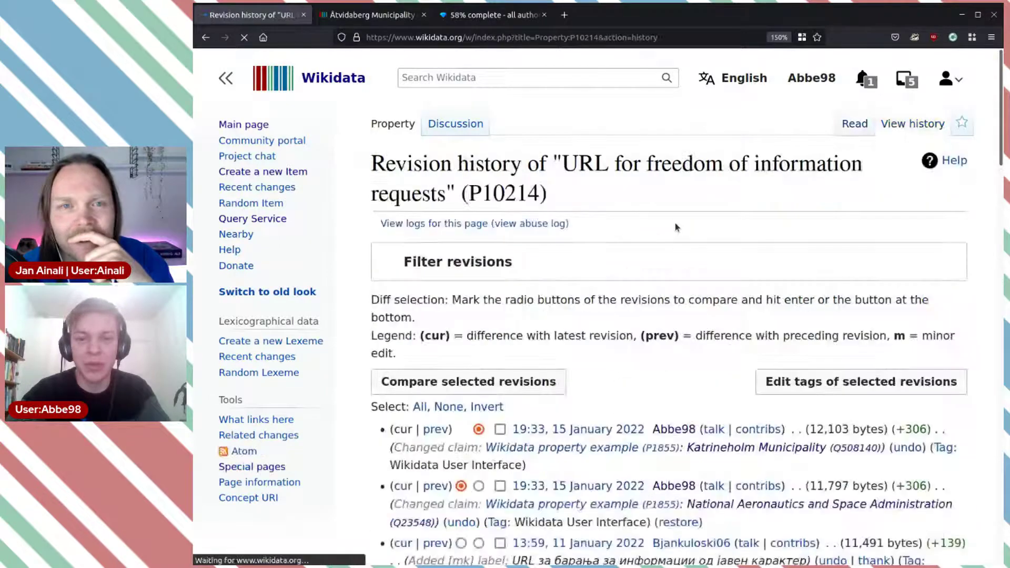
scroll(675, 222, down, 10)
scroll(679, 226, down, 10)
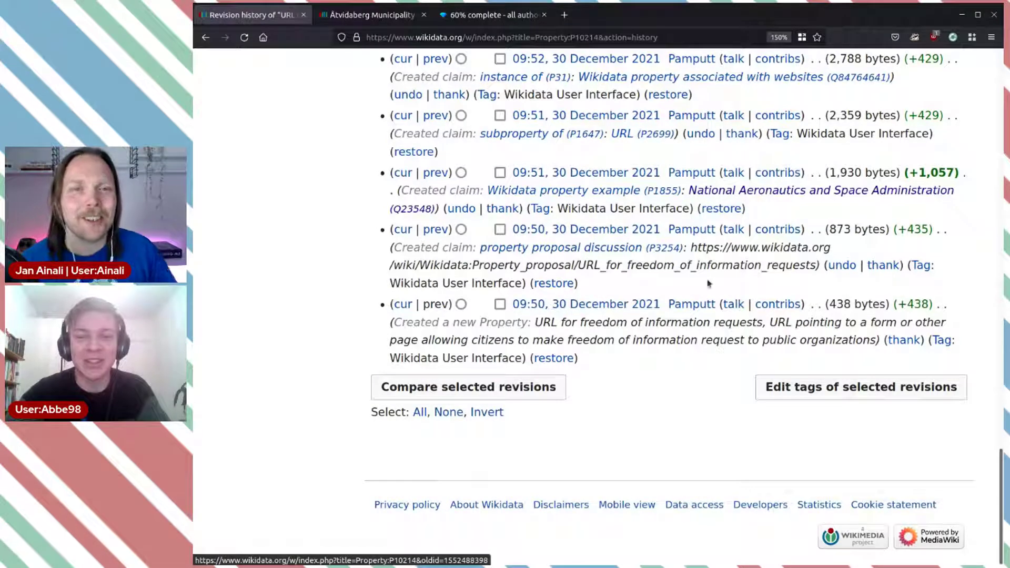
scroll(765, 288, up, 15)
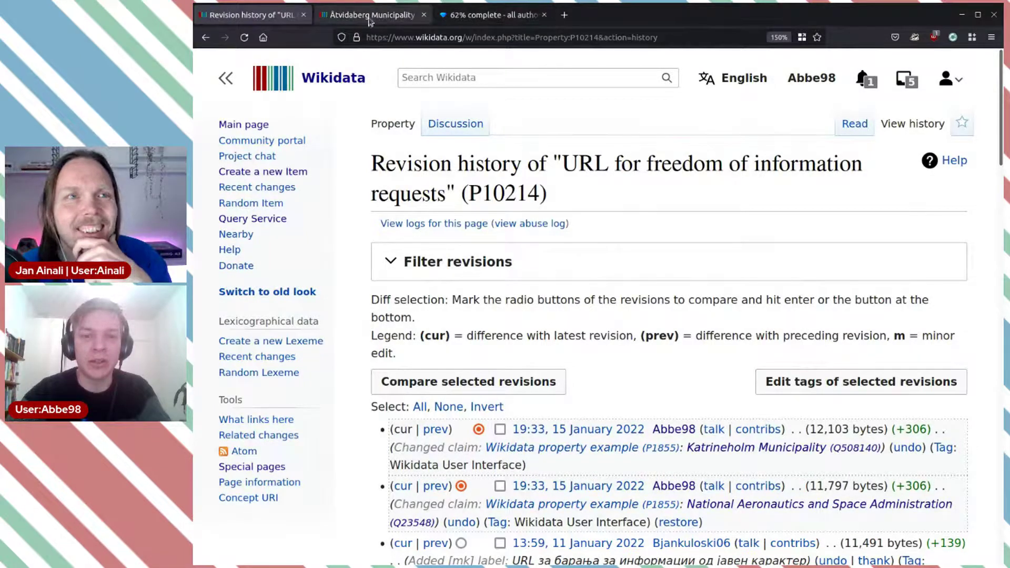
Replace the Åtvidaberg Municipality item page with the Wikidata Query Service at query.wikidata.org.
click(367, 16)
click(419, 37)
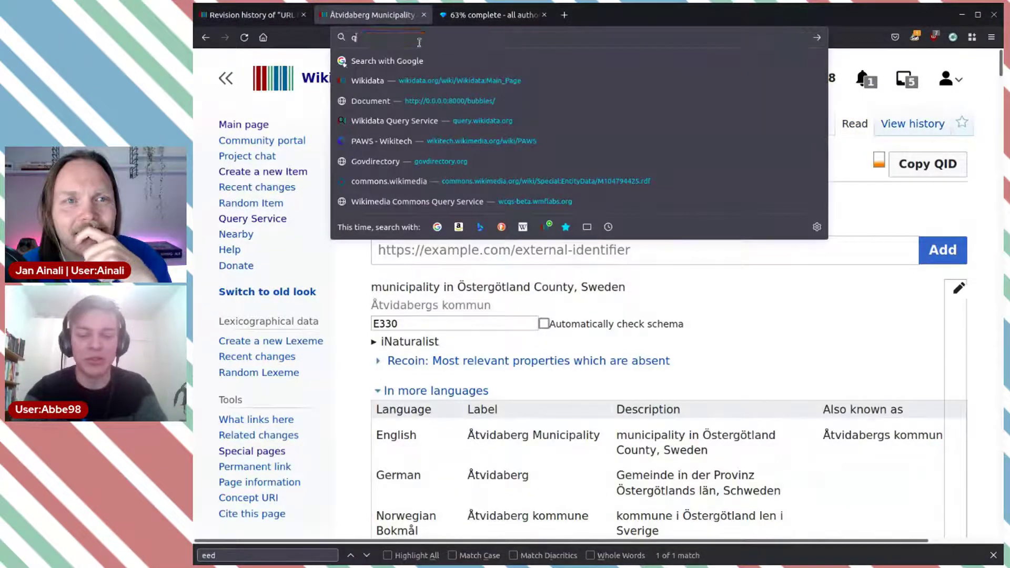
text(query.wikidata.org)
key(Return)
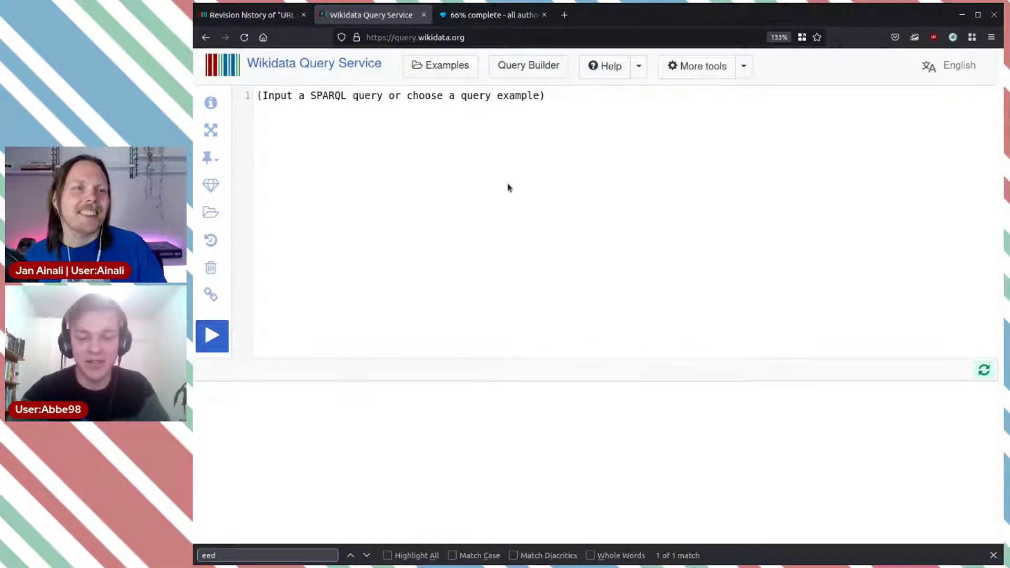
Write a SELECT * WHERE query whose braces contain the beginning of a triple, "?item wdt:".
text(SELECT)
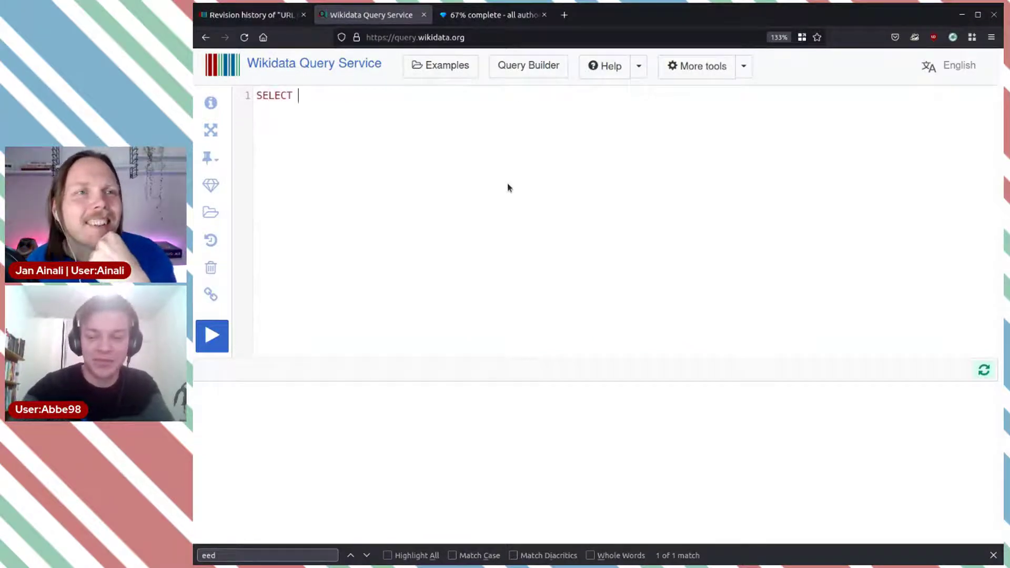
text( * WHERE )
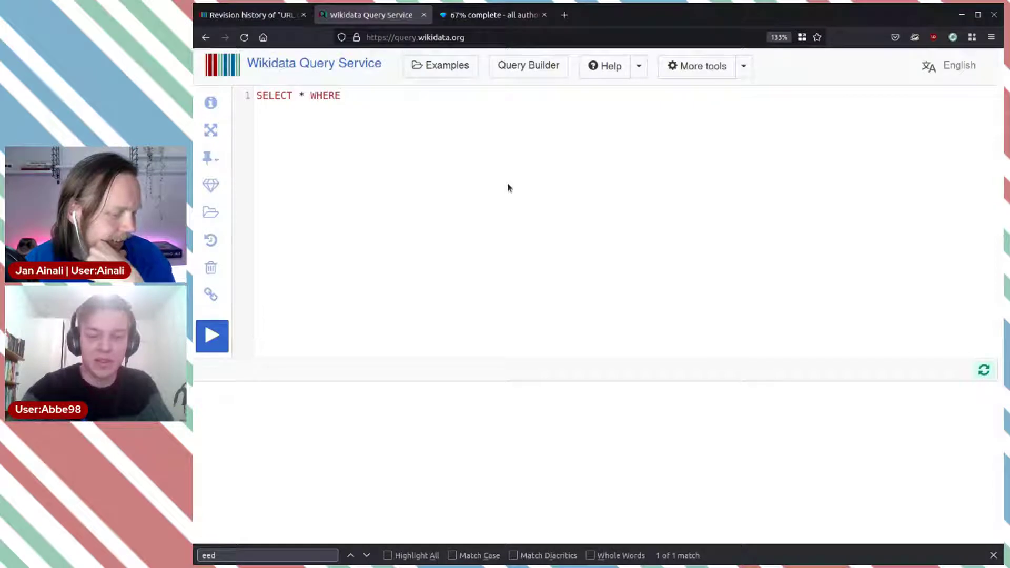
text({  })
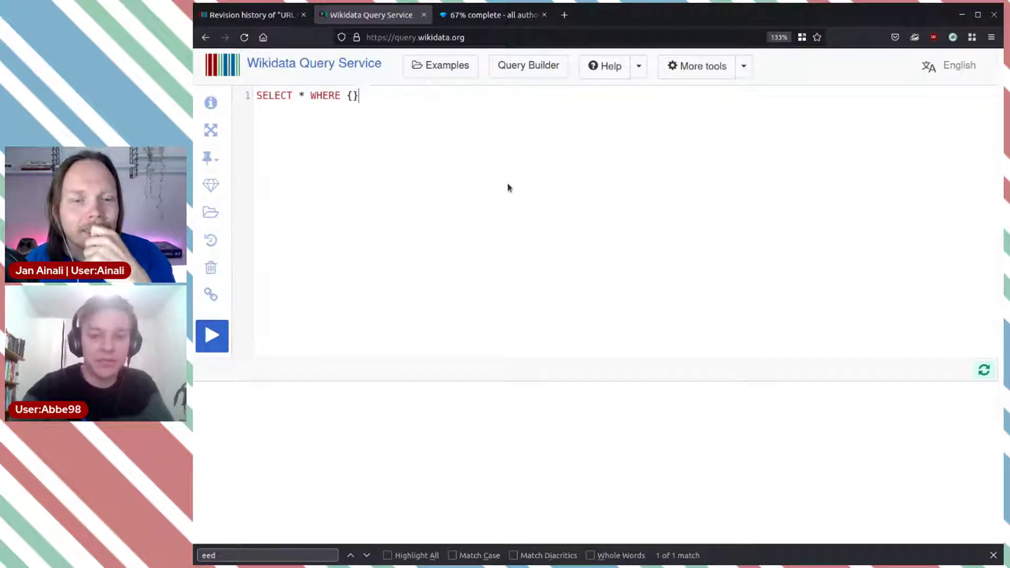
key(Left)
key(Return)
key(Return)
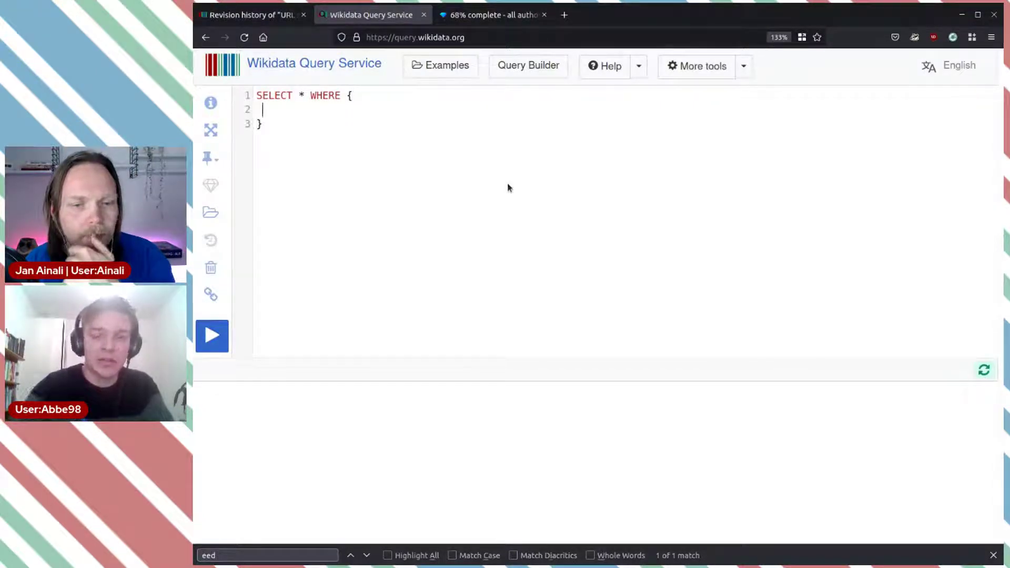
text(?)
key(BackSpace)
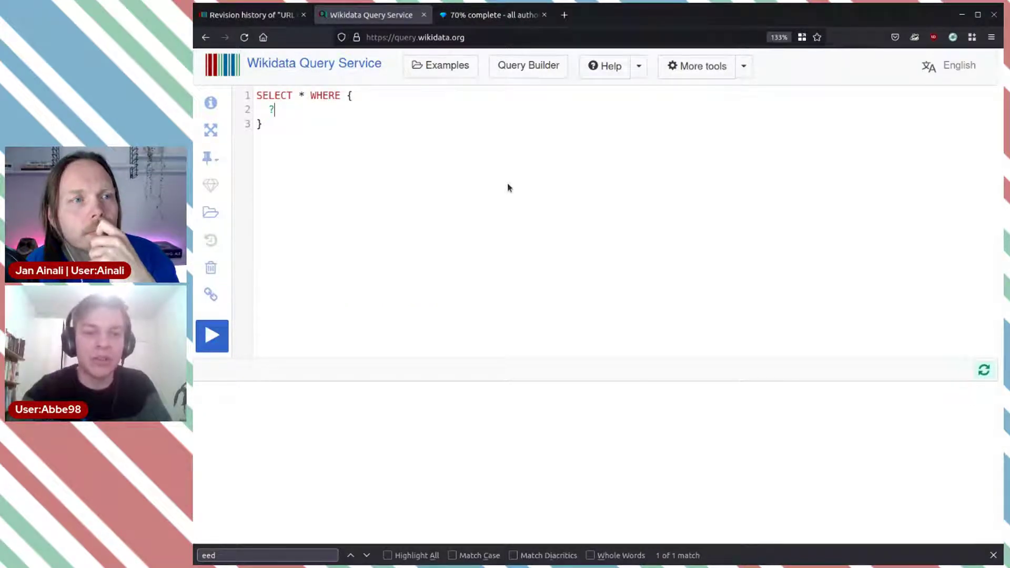
text(item)
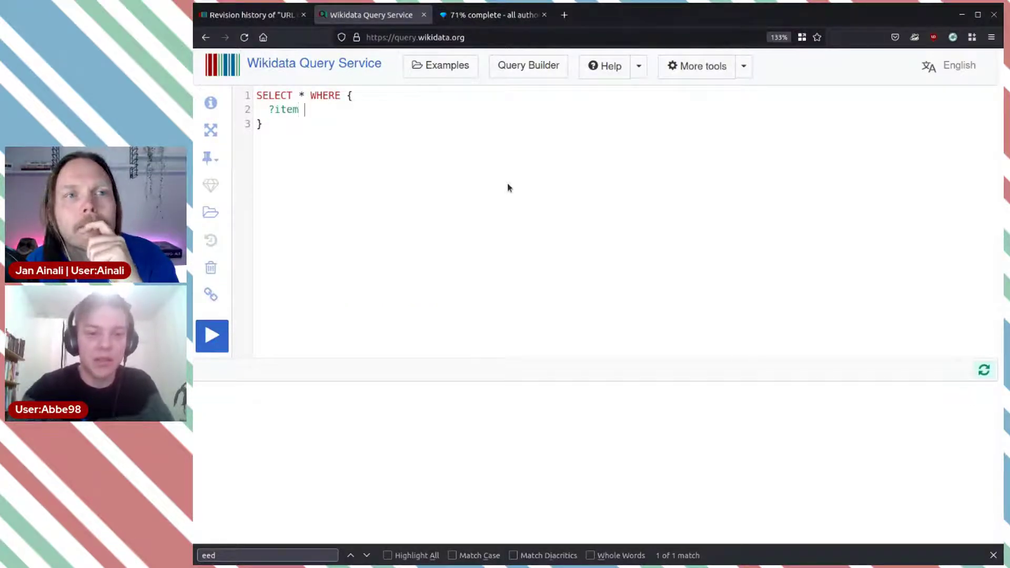
text( wdt:)
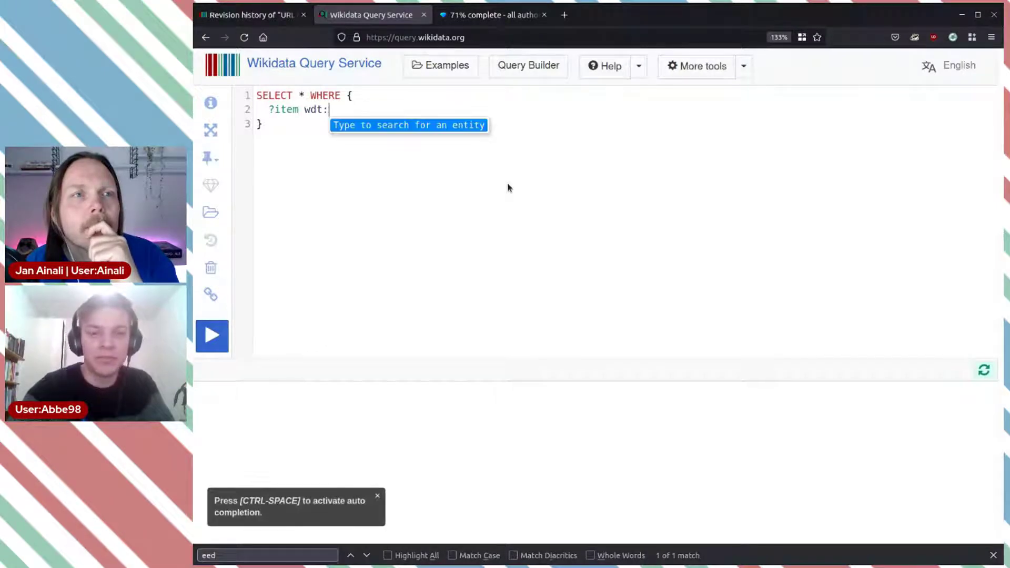
text(information)
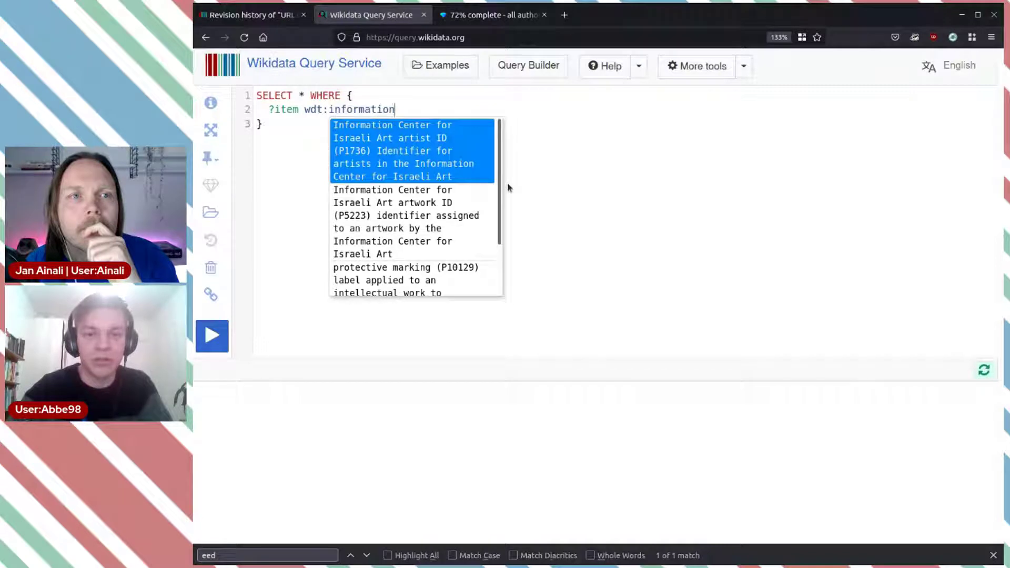
key(BackSpace)
key(BackSpace)
key(BackSpace)
key(BackSpace)
key(BackSpace)
key(BackSpace)
key(BackSpace)
key(BackSpace)
key(BackSpace)
key(BackSpace)
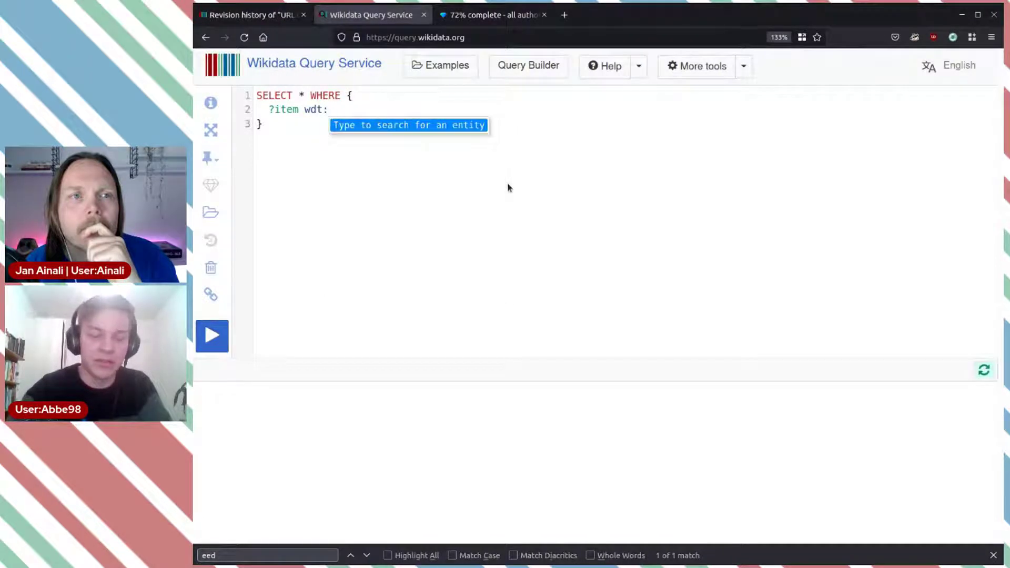
Complete the triple with the "URL for freedom of information requests" property (P10214) and the variable ?url, and run the query.
text(url f)
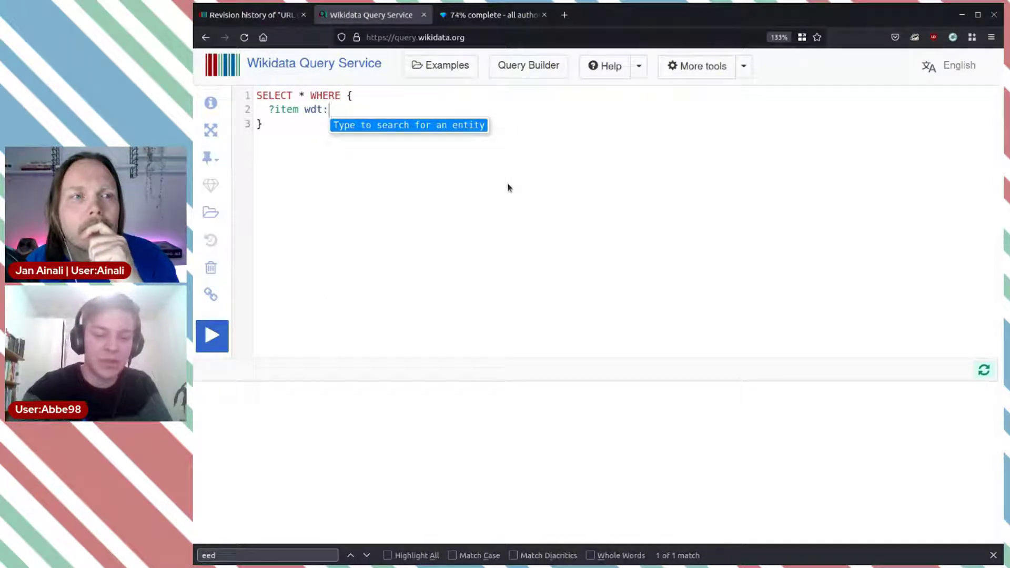
text(or fre)
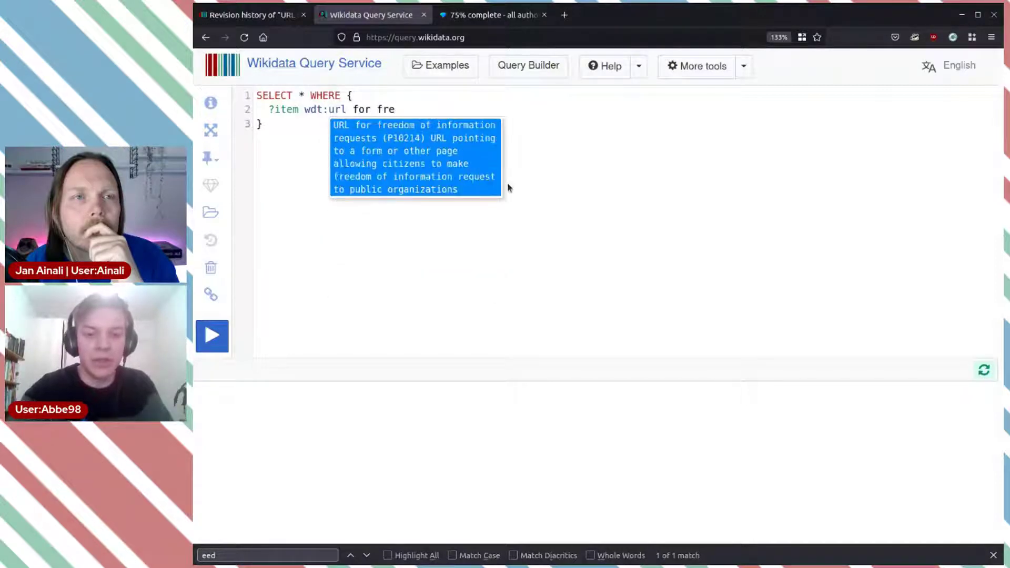
key(Return)
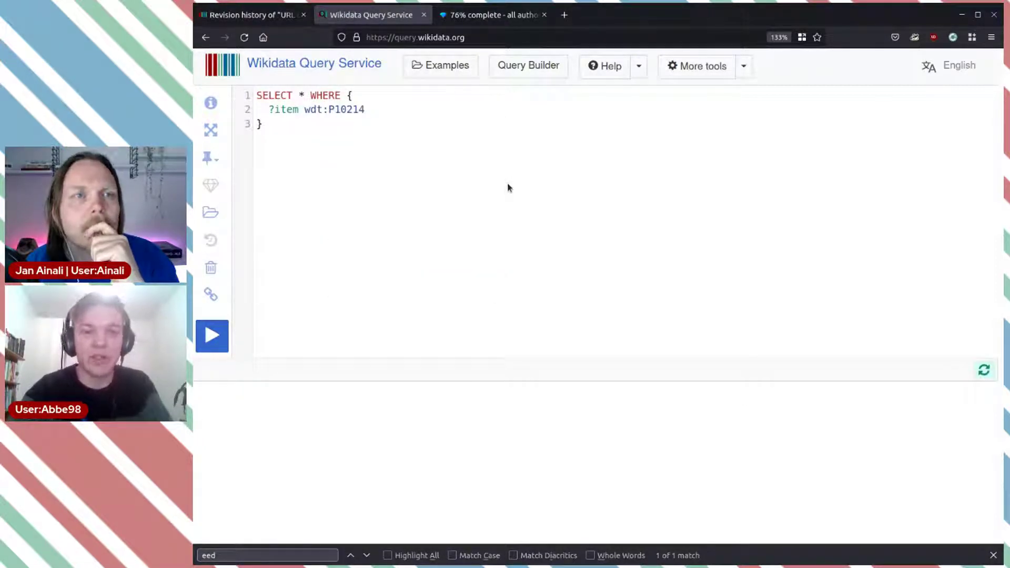
text(?url)
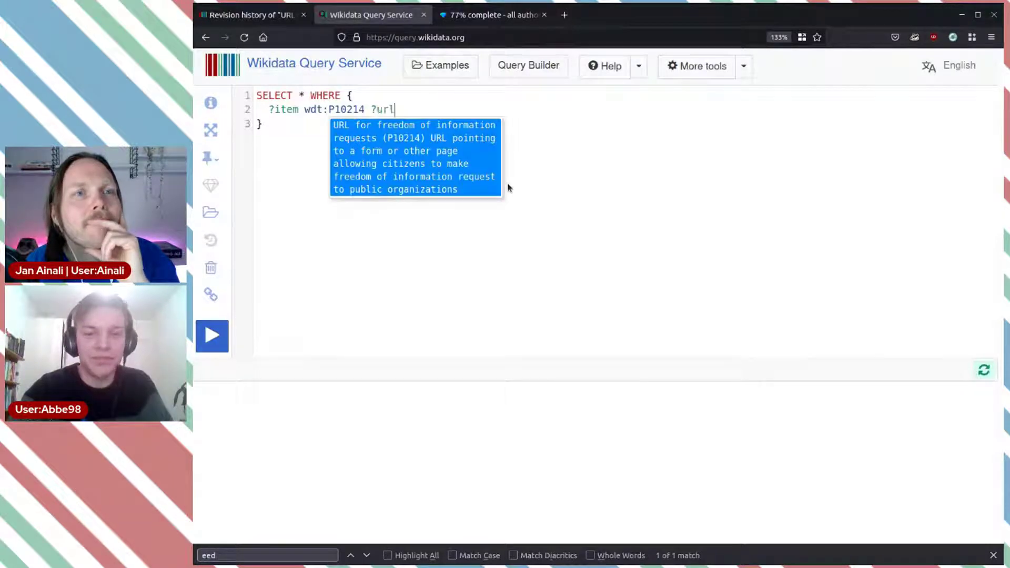
click(212, 335)
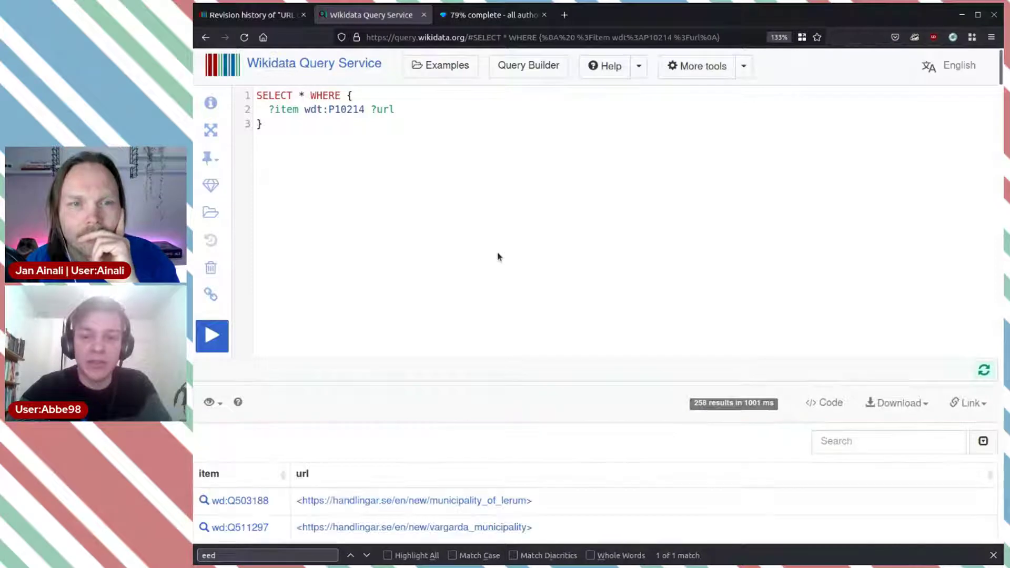
Look through the returned URLs, and add a second triple linking ?item through the country property (P17) to the variable ?country.
scroll(499, 257, down, 3)
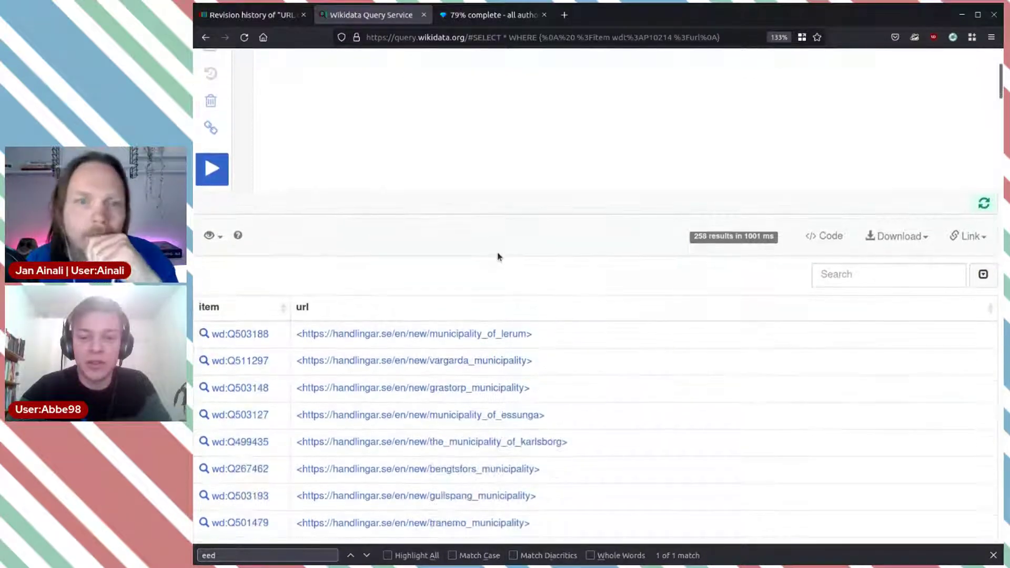
scroll(498, 257, down, 6)
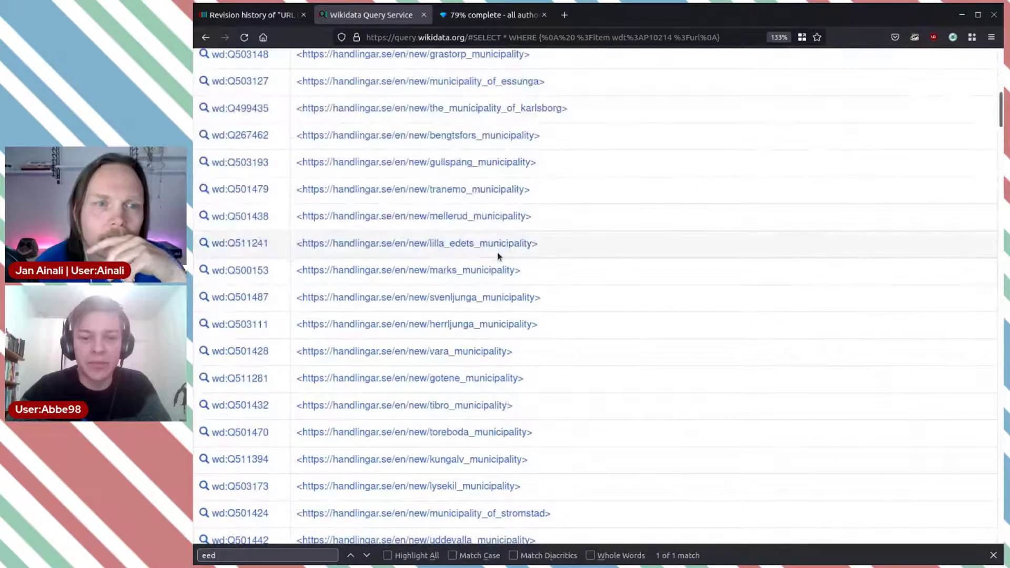
scroll(498, 256, down, 5)
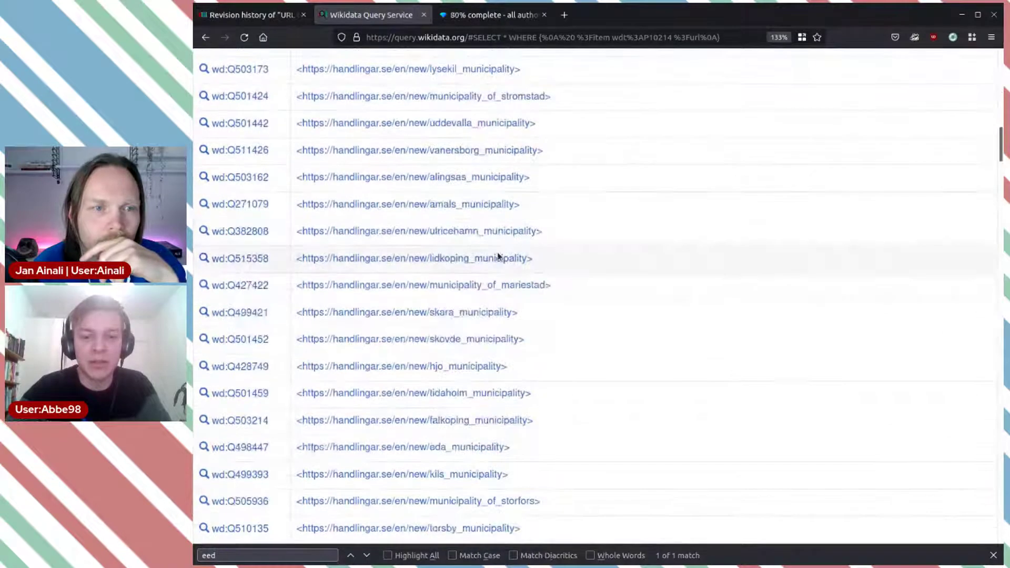
scroll(499, 257, up, 15)
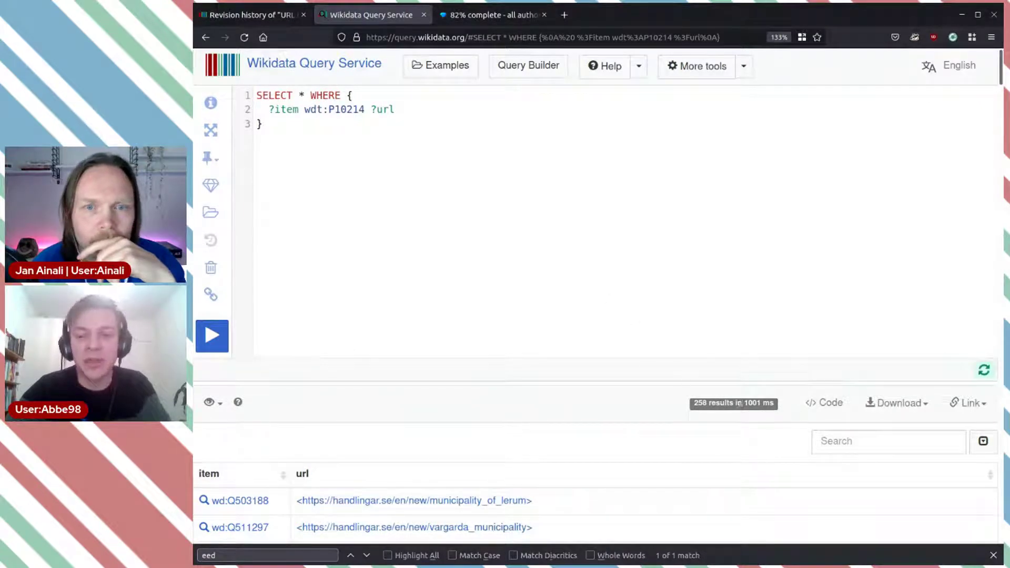
click(433, 110)
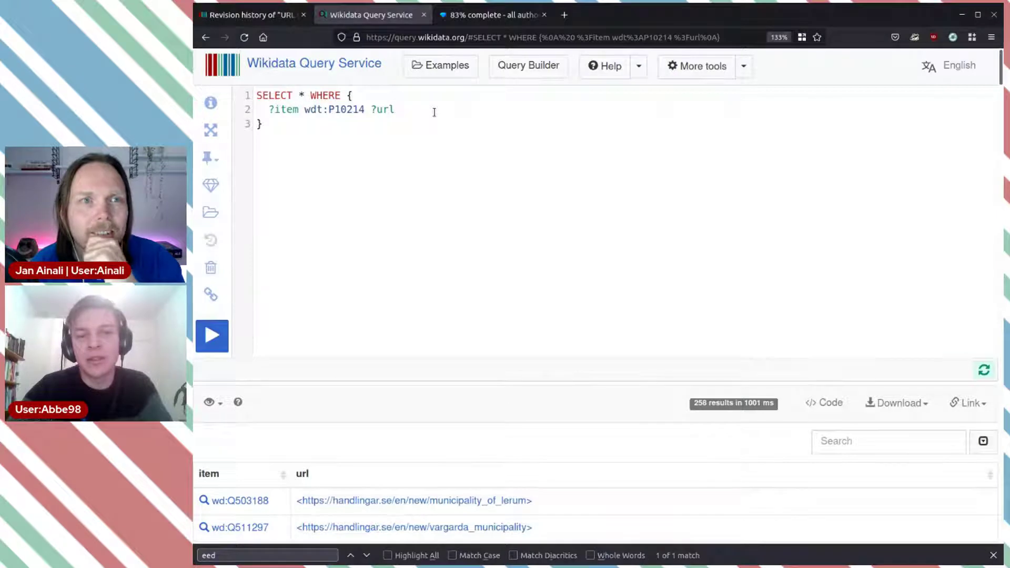
key(Return)
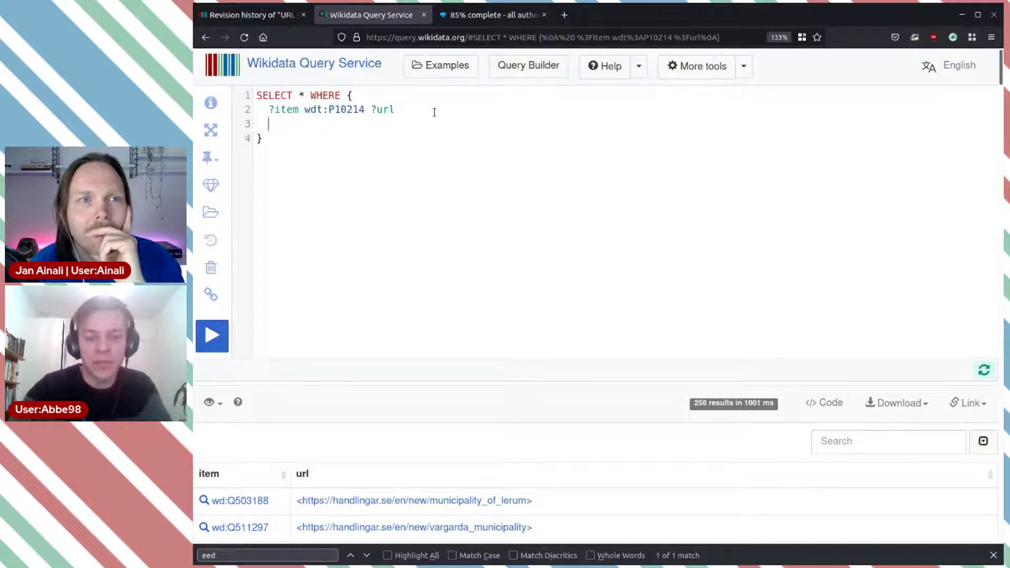
text(?)
key(Return)
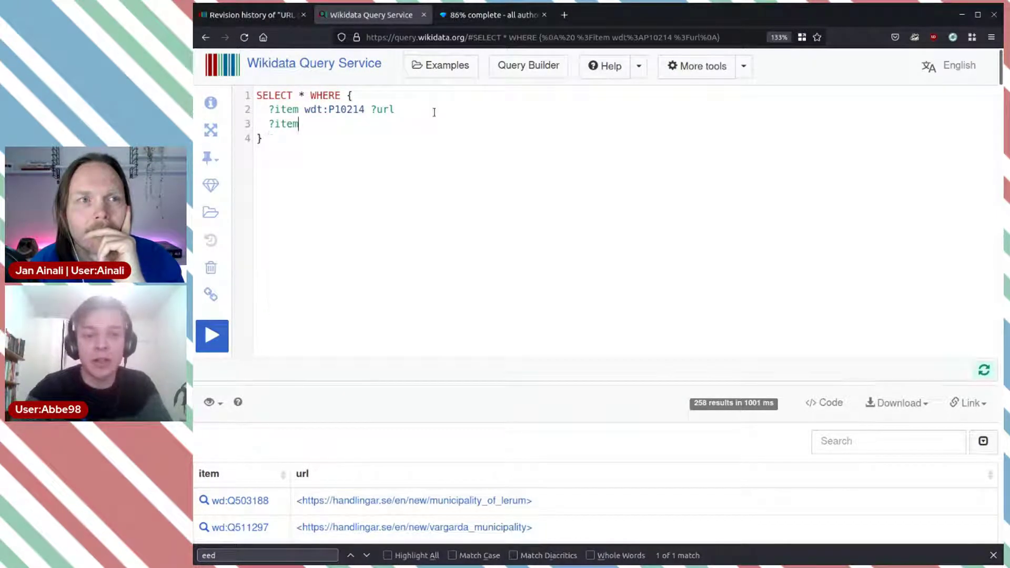
text(wdt)
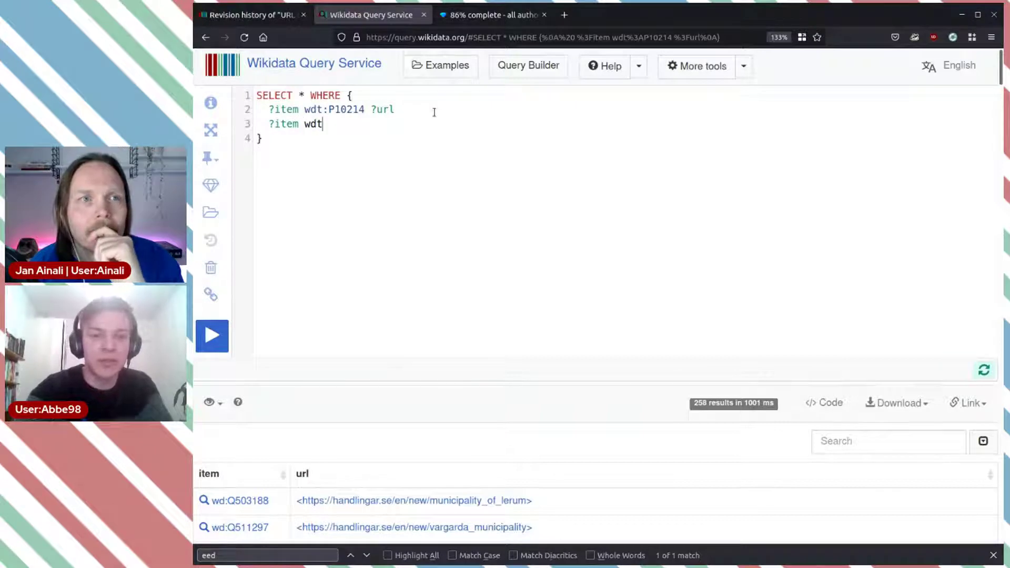
text(:coun)
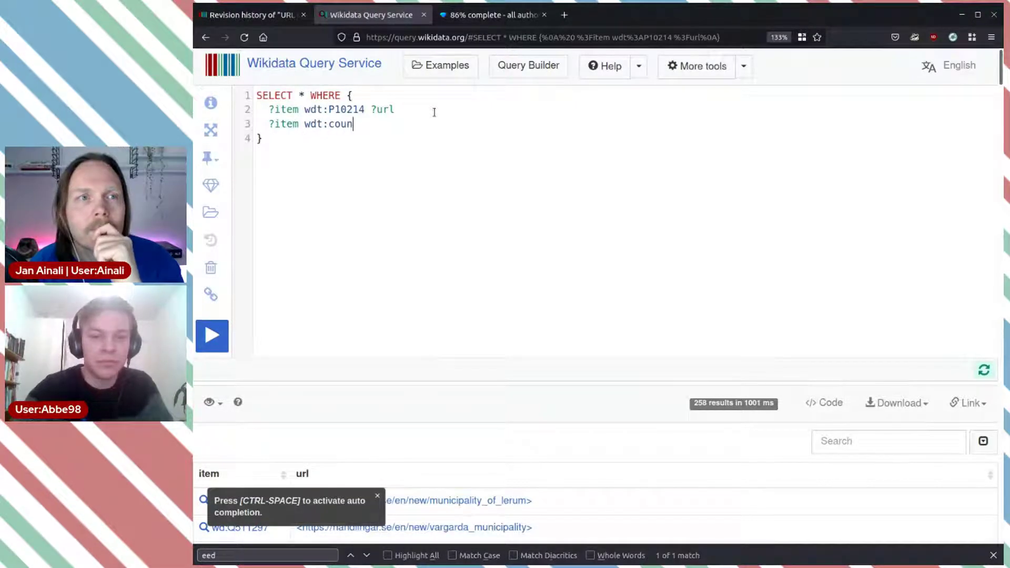
key(ctrl+space)
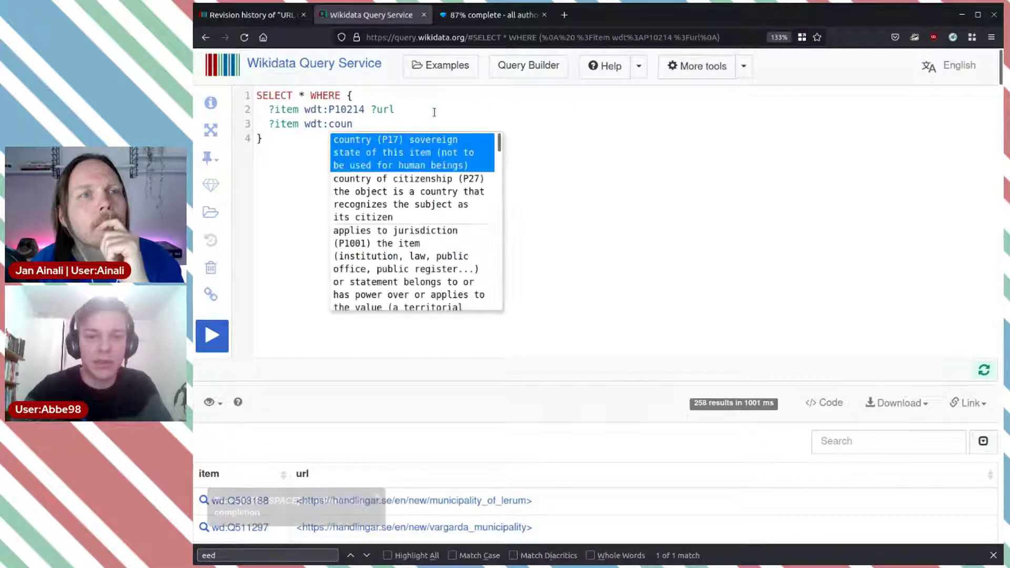
key(Return)
text(?)
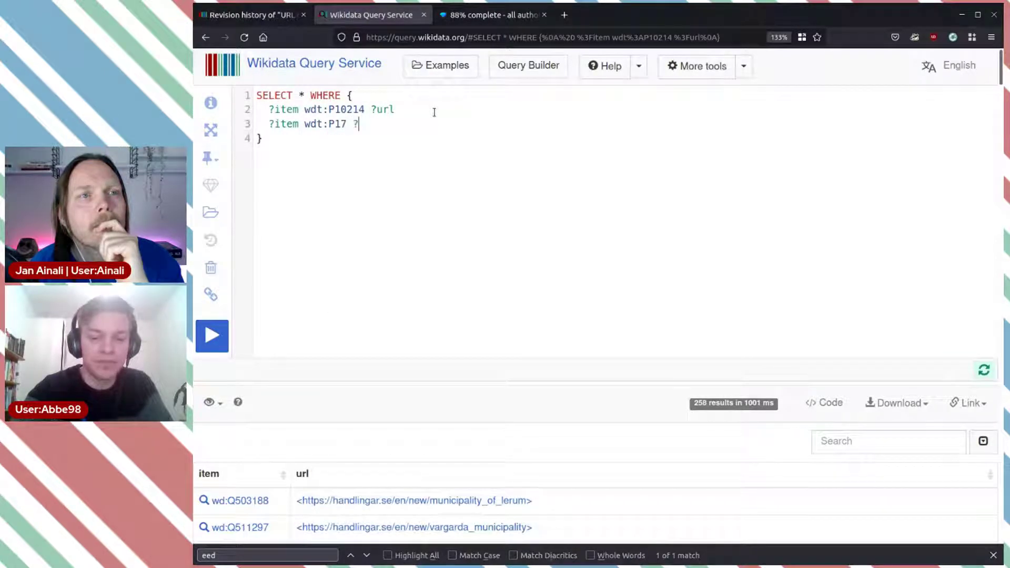
text(country)
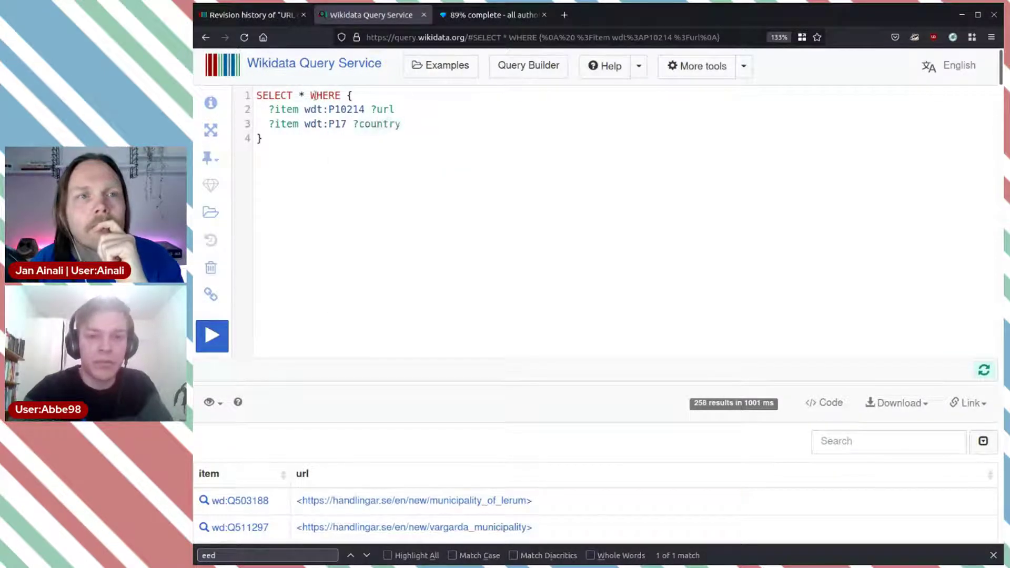
Replace the asterisk in the SELECT clause with DISTINCT ?country and run the query.
click(305, 96)
key(BackSpace)
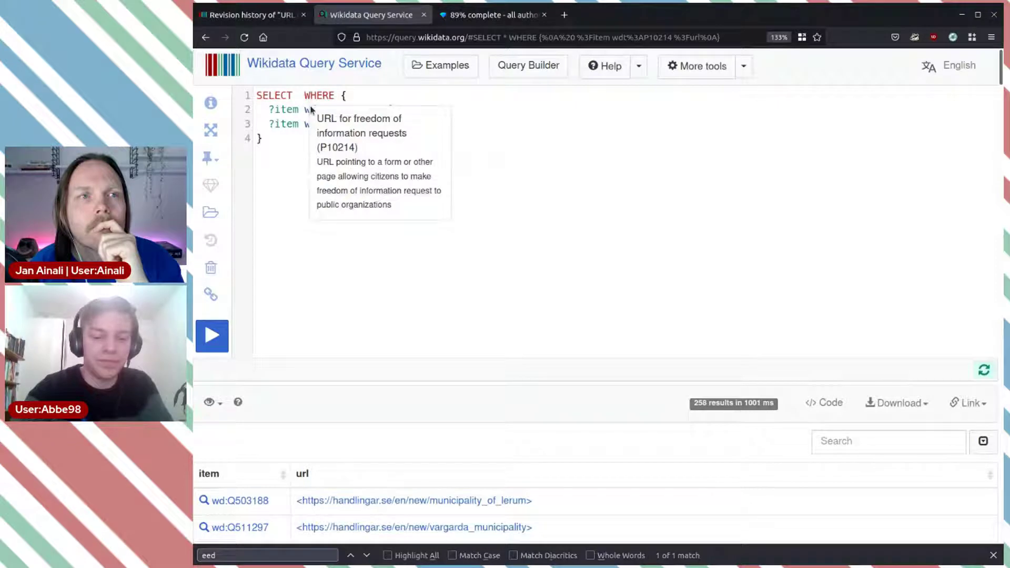
text(DISTIN)
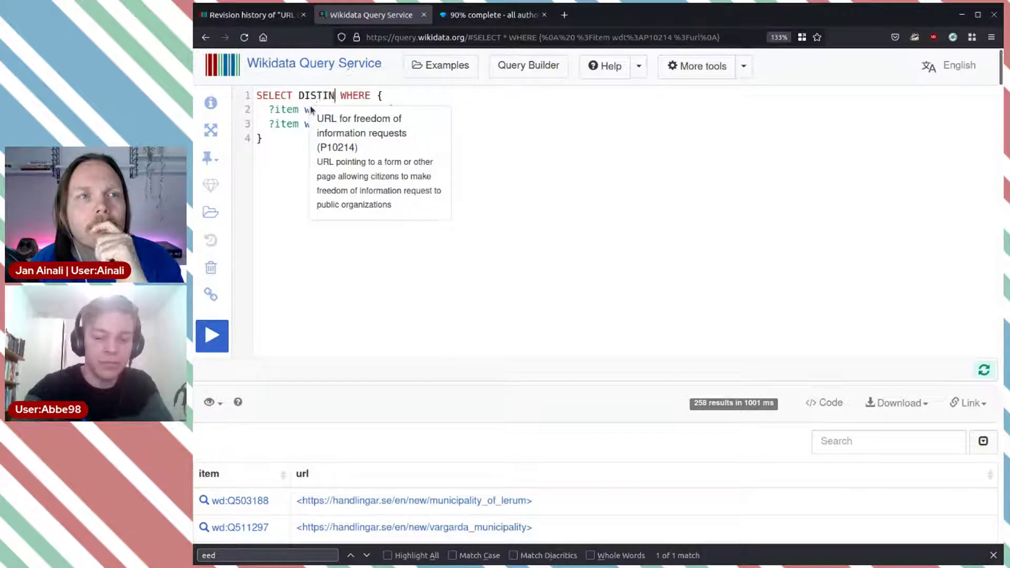
text(CT ?cou)
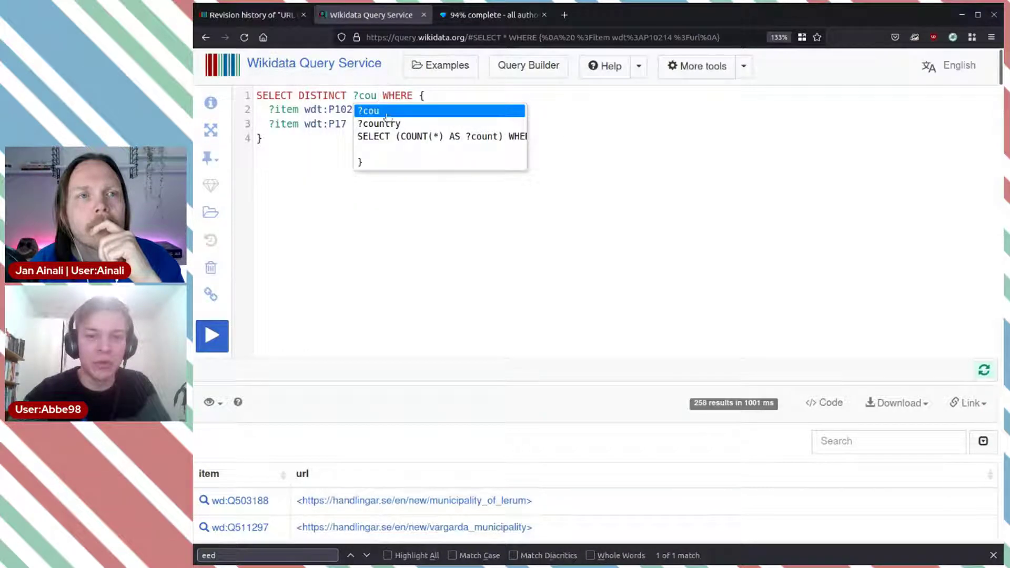
click(389, 124)
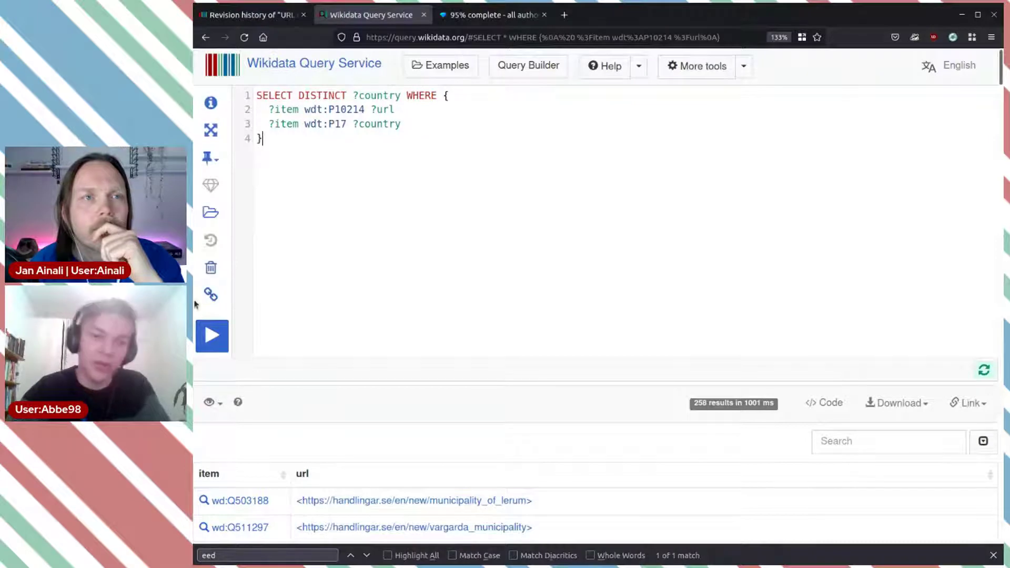
click(213, 347)
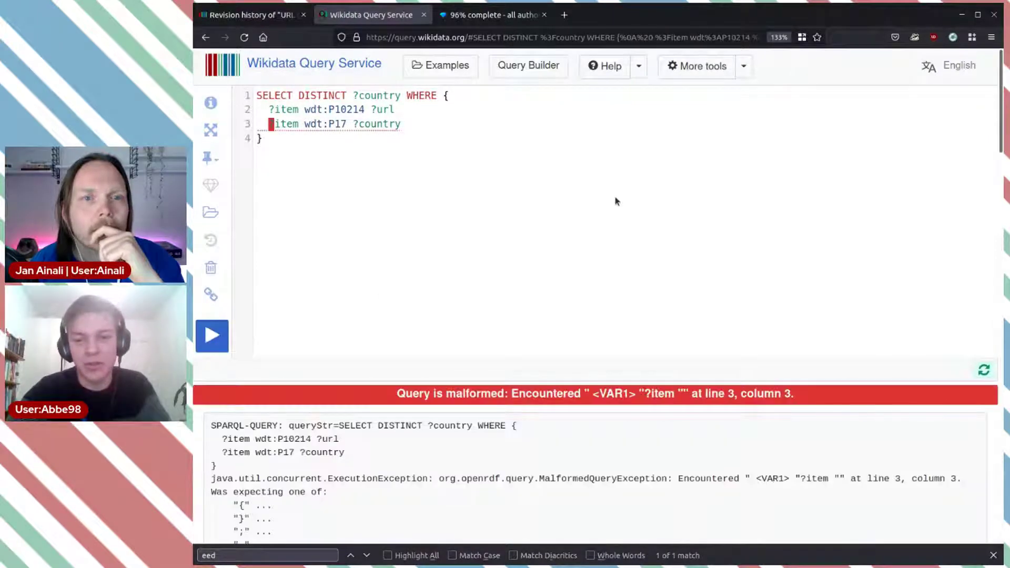
End the first triple, after ?url, with a period and rerun the query.
click(423, 111)
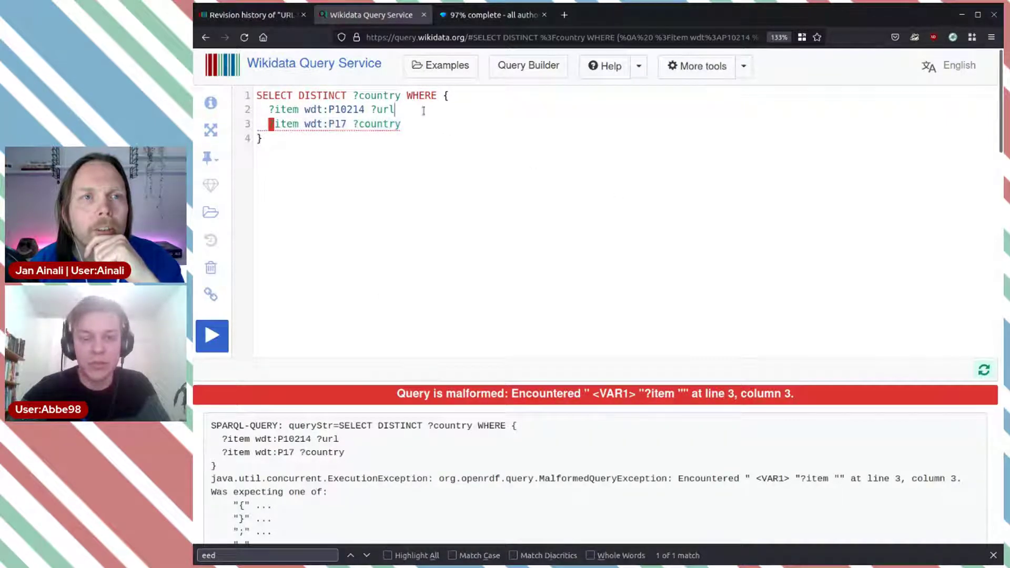
text(.)
key(ctrl+Return)
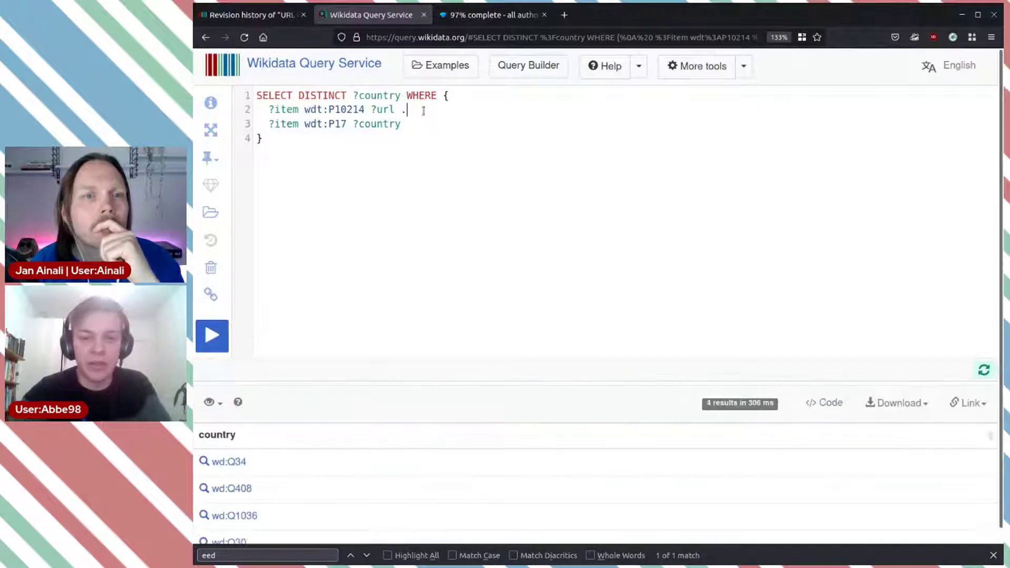
scroll(518, 213, down, 1)
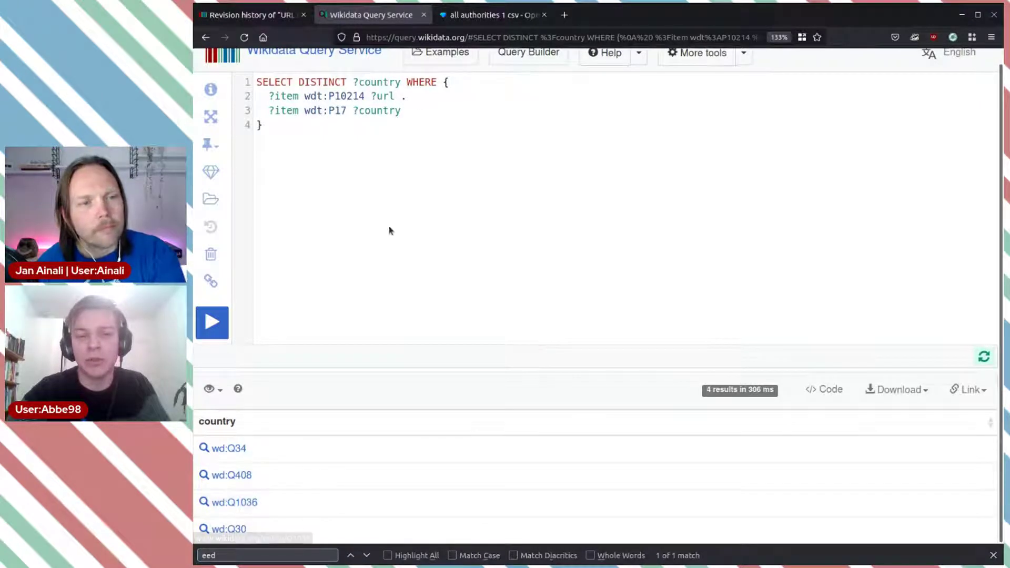
End the country triple, after ?country, with a period.
drag(432, 91, 433, 110)
click(434, 111)
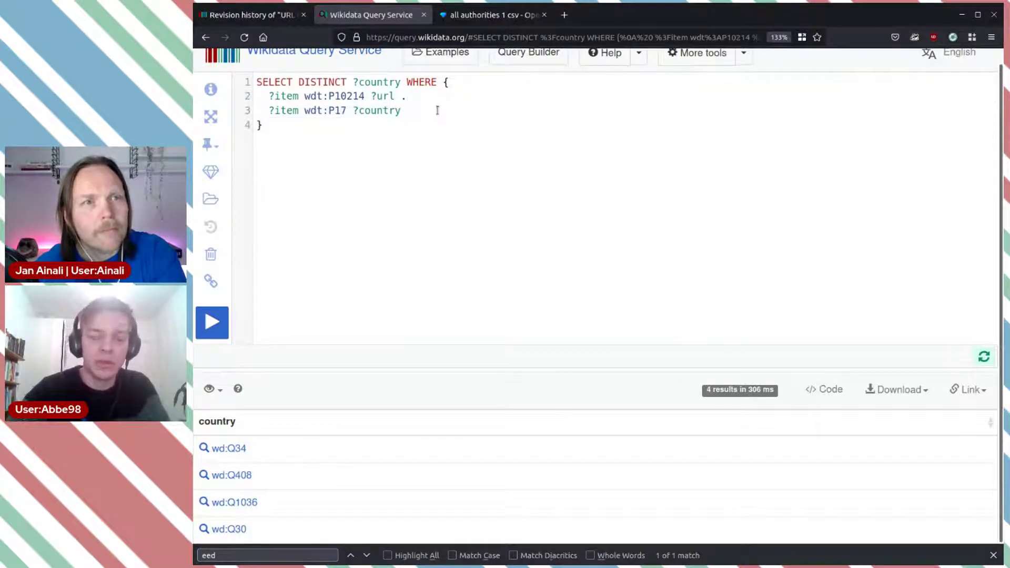
key(Return)
key(Return)
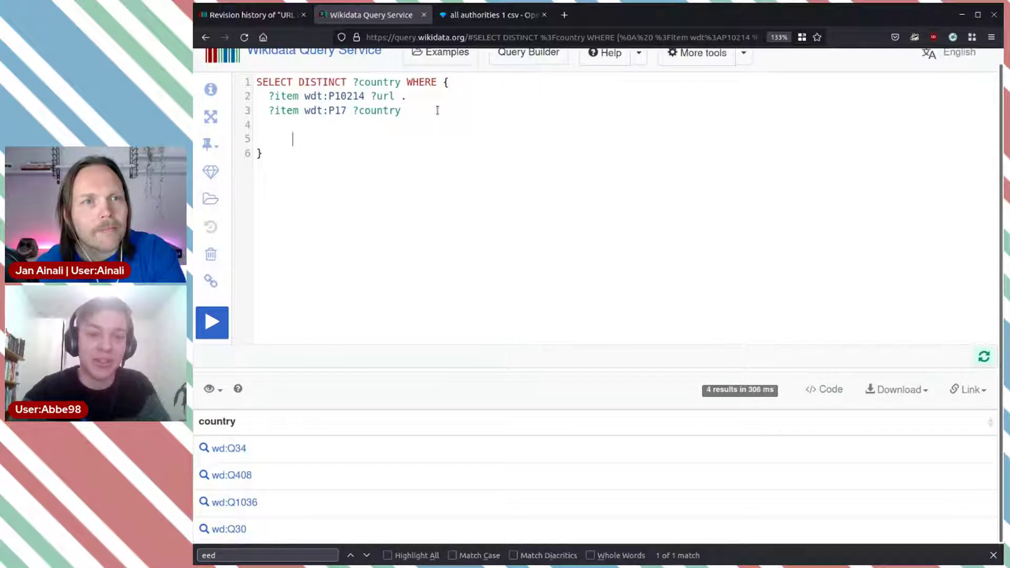
key(BackSpace)
key(BackSpace)
key(BackSpace)
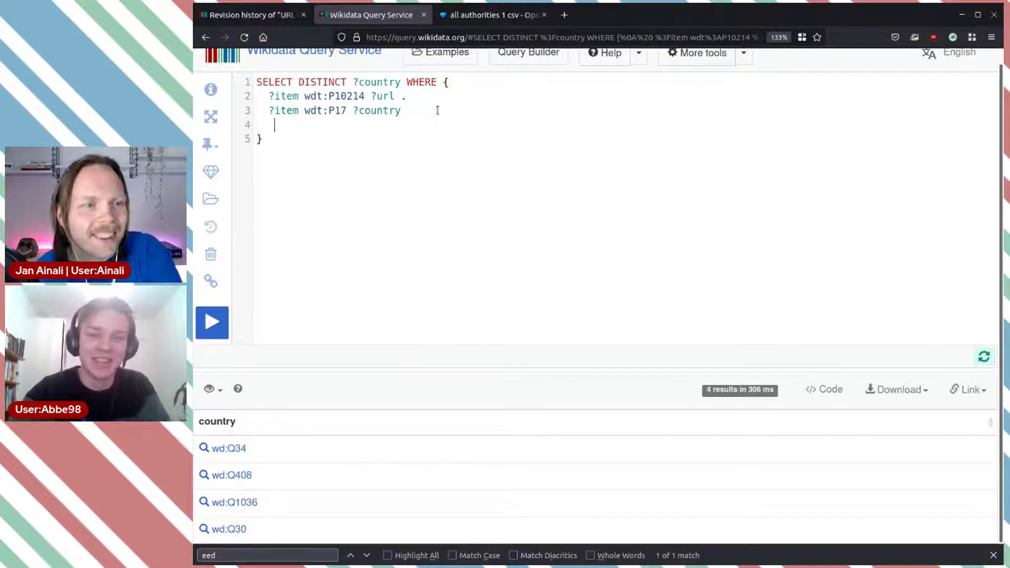
key(BackSpace)
key(BackSpace)
key(BackSpace)
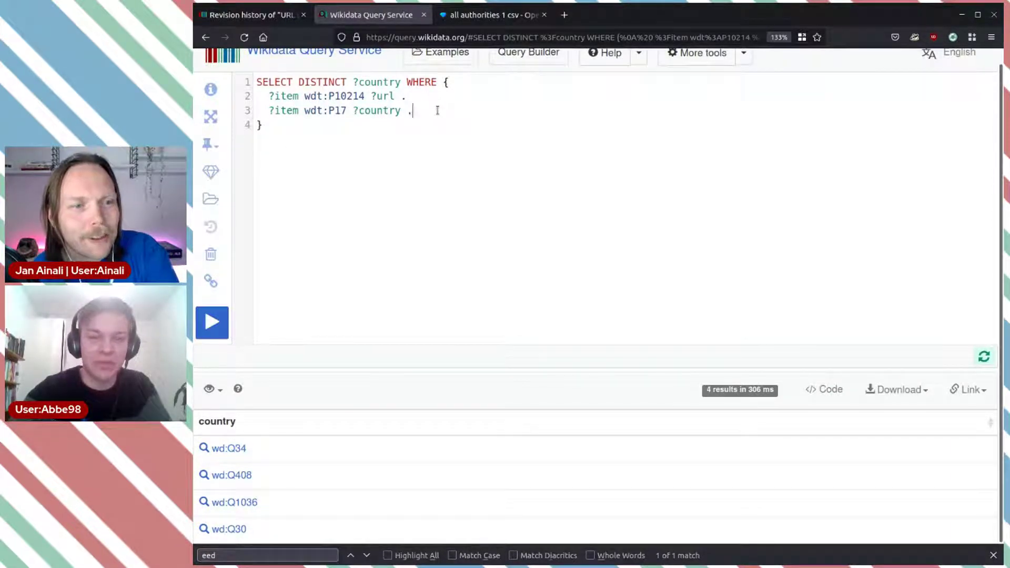
Insert the suggested SERVICE wikibase:label statement with language "[AUTO_LANGUAGE],en" below the triples, separated by an empty line.
key(Return)
key(Return)
key(ctrl+space)
text(SER)
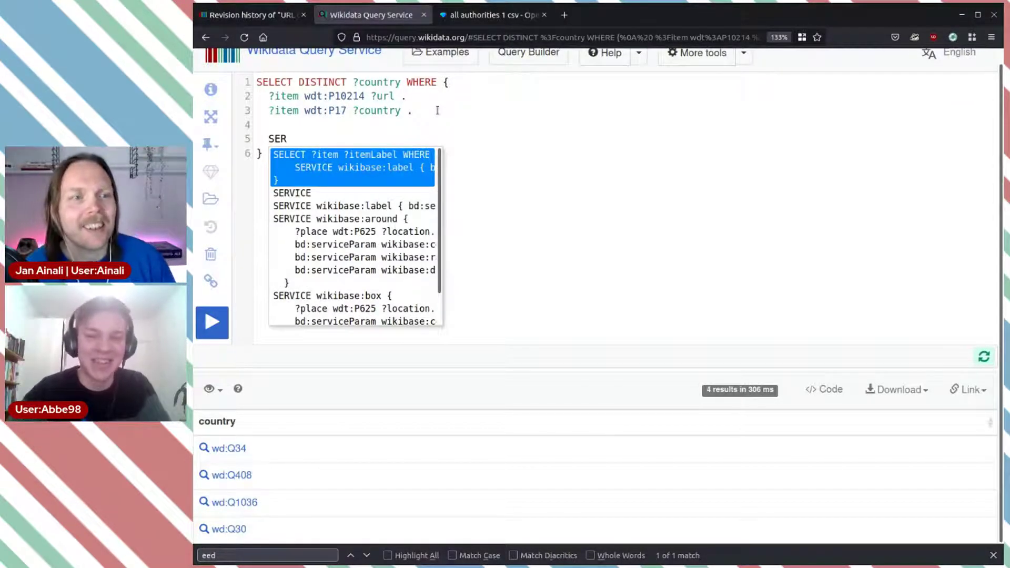
key(Down)
key(Down)
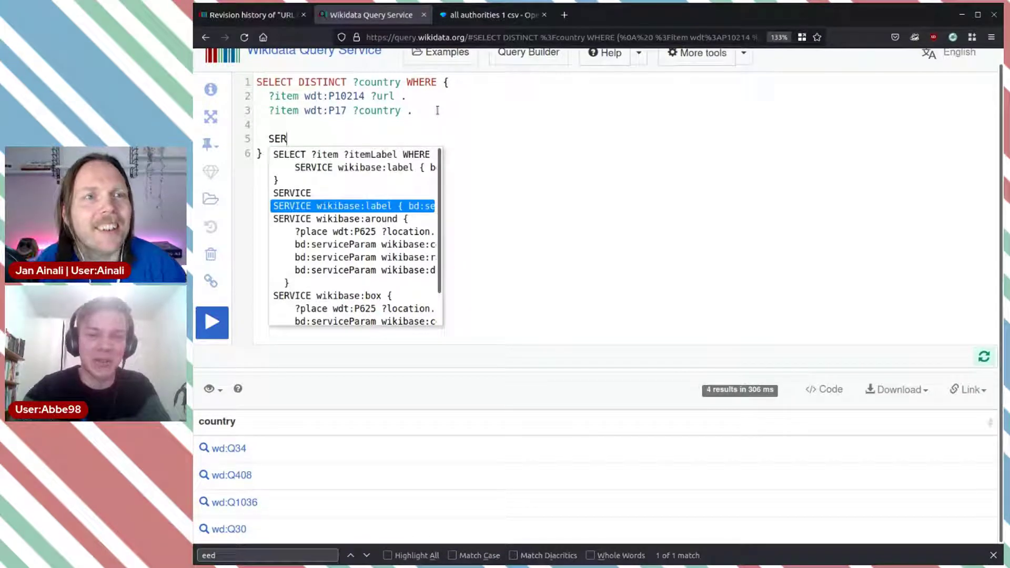
key(Return)
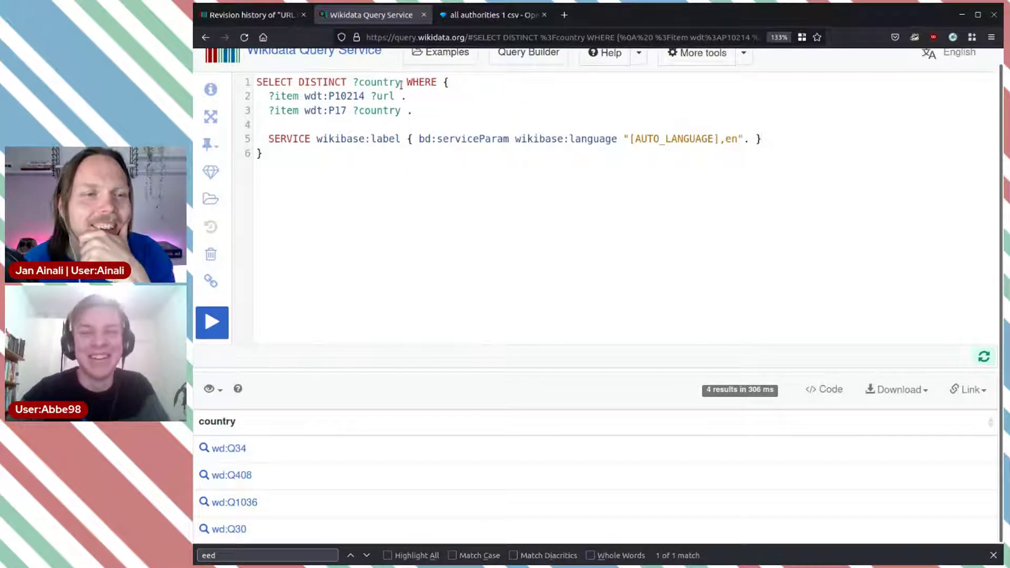
Add a second ?country variable to the SELECT clause, directly before WHERE.
text(?)
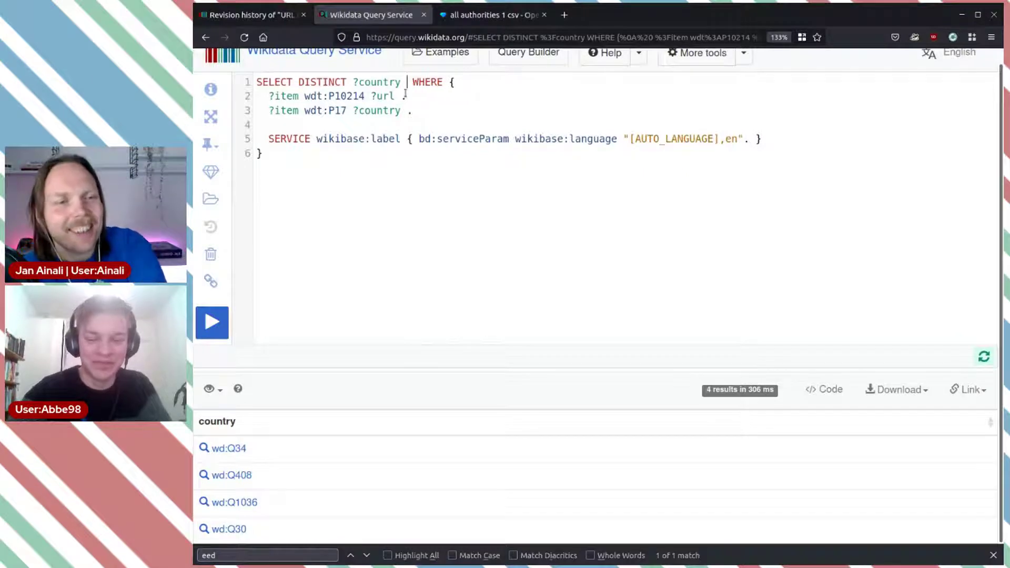
text(unt)
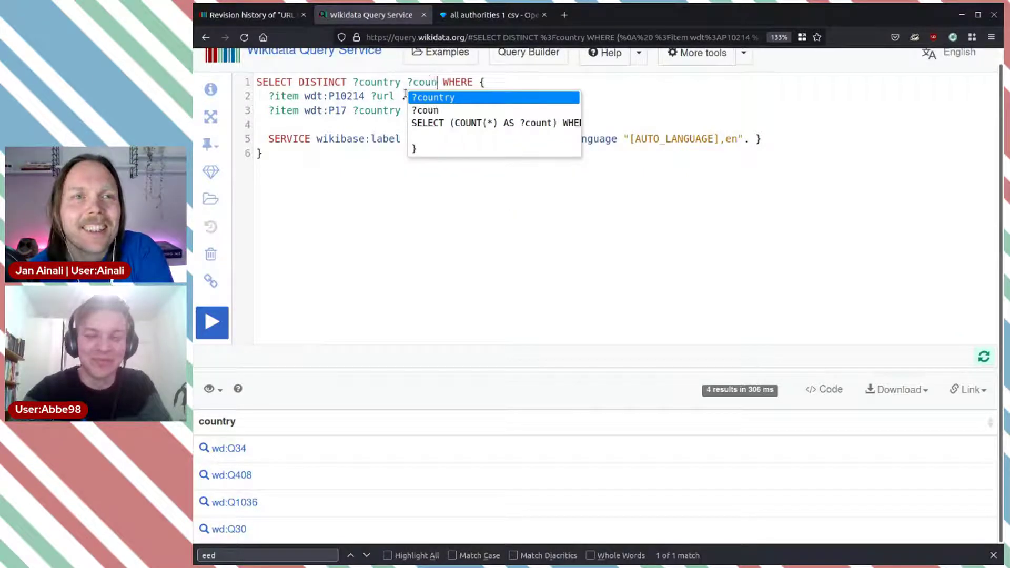
key(Return)
text($wede)
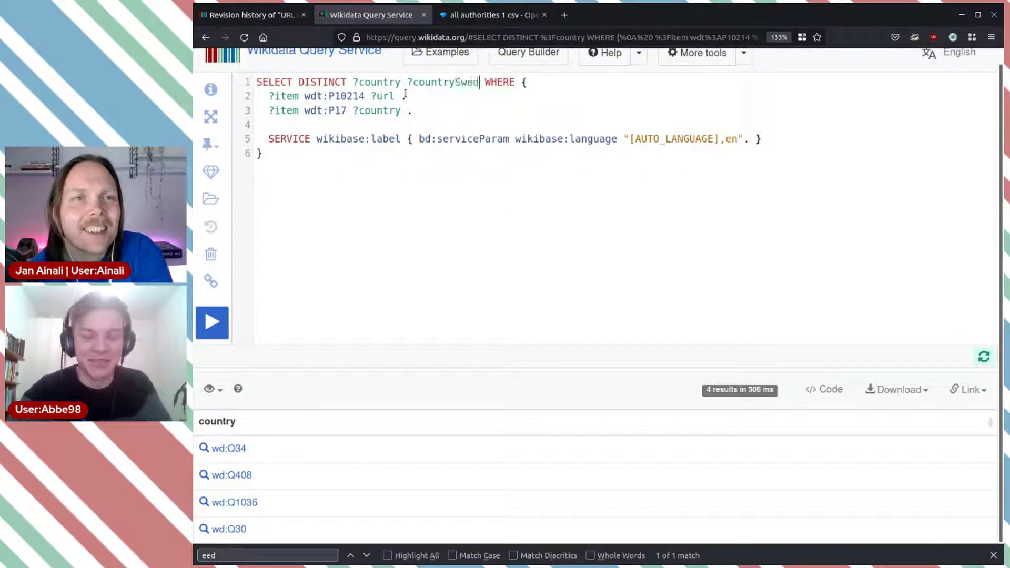
key(BackSpace)
key(BackSpace)
key(BackSpace)
key(BackSpace)
key(BackSpace)
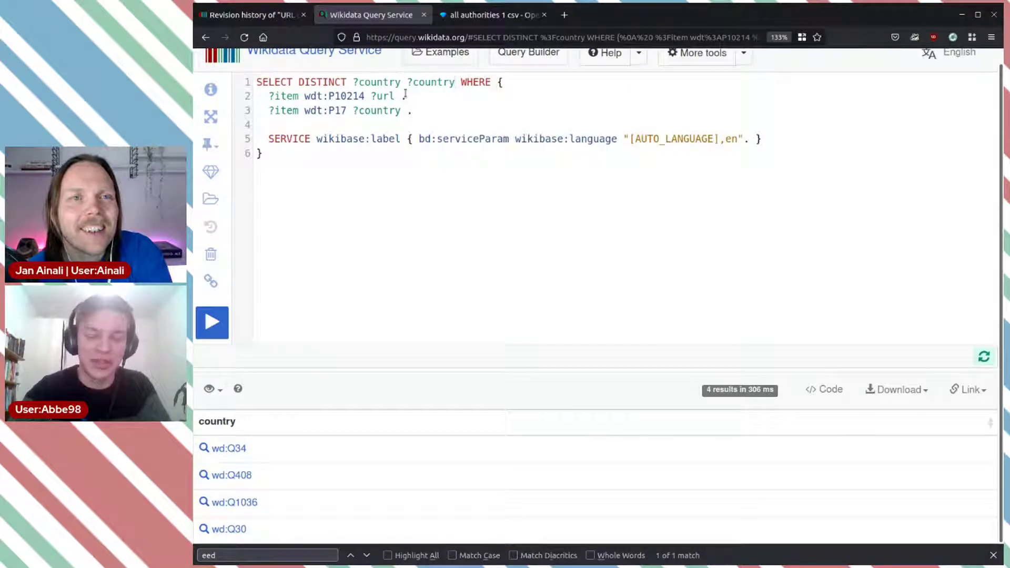
Extend the second SELECT variable to ?countryLabel and rerun the query to view the country names.
text(Labe)
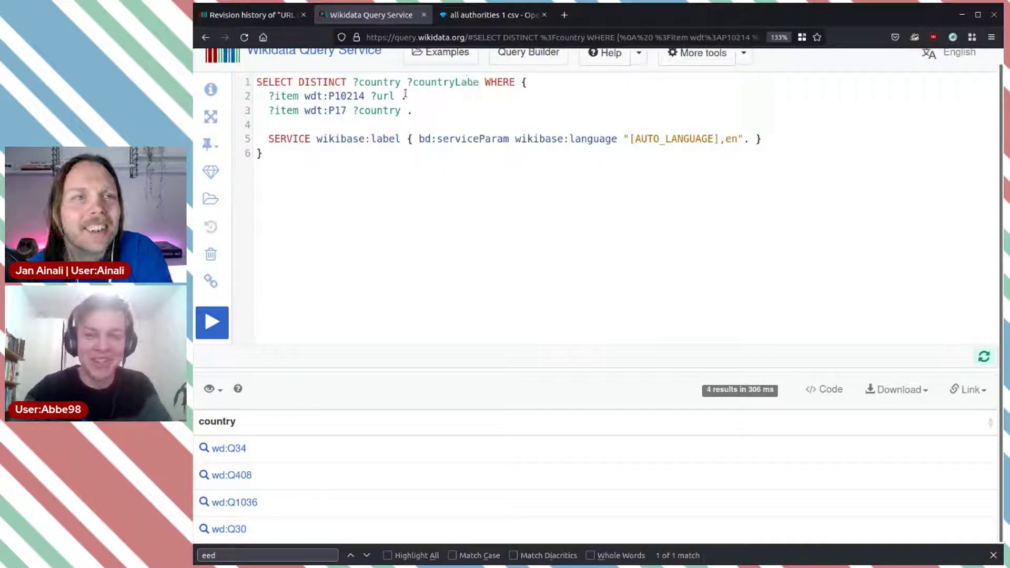
text(l)
key(ctrl+Return)
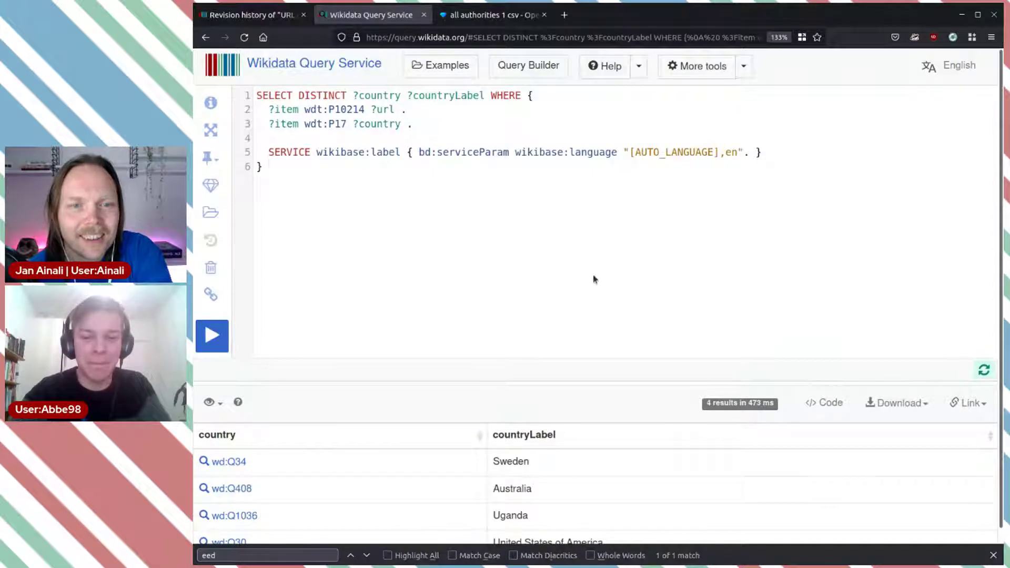
scroll(592, 275, down, 1)
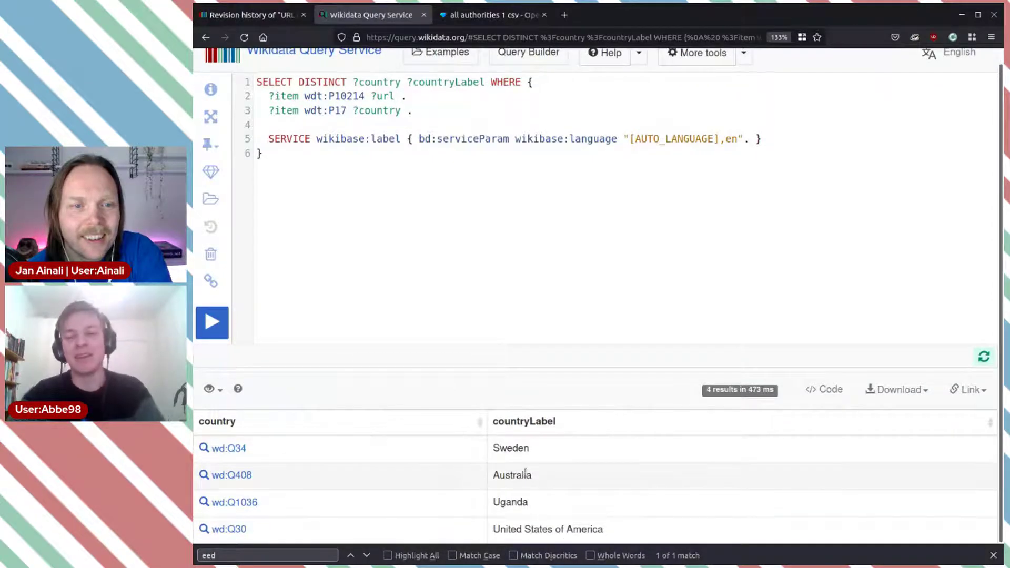
double_click(504, 501)
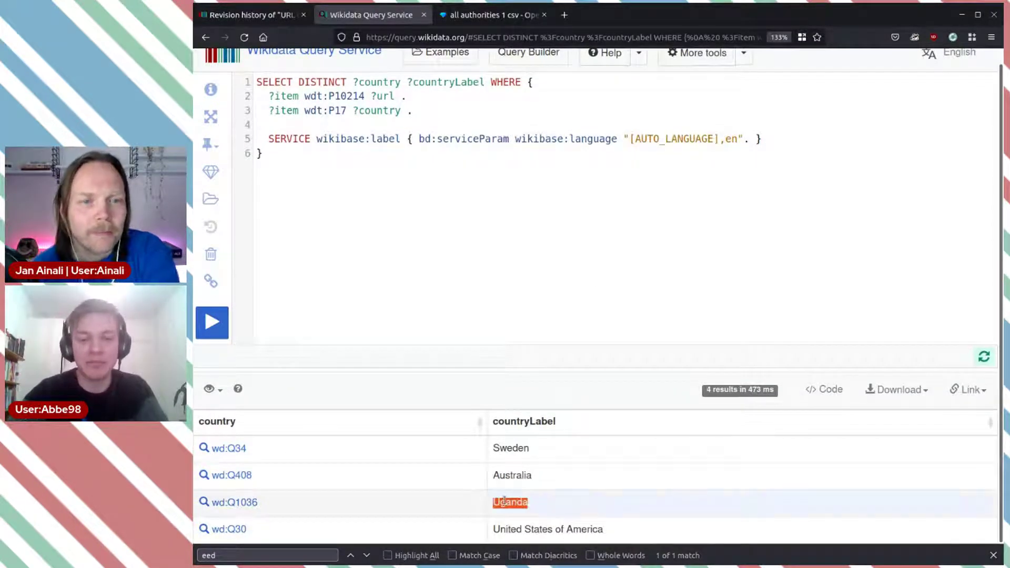
Add the expression (COUNT(?item) AS ?count) to the SELECT clause after ?countryLabel.
click(617, 505)
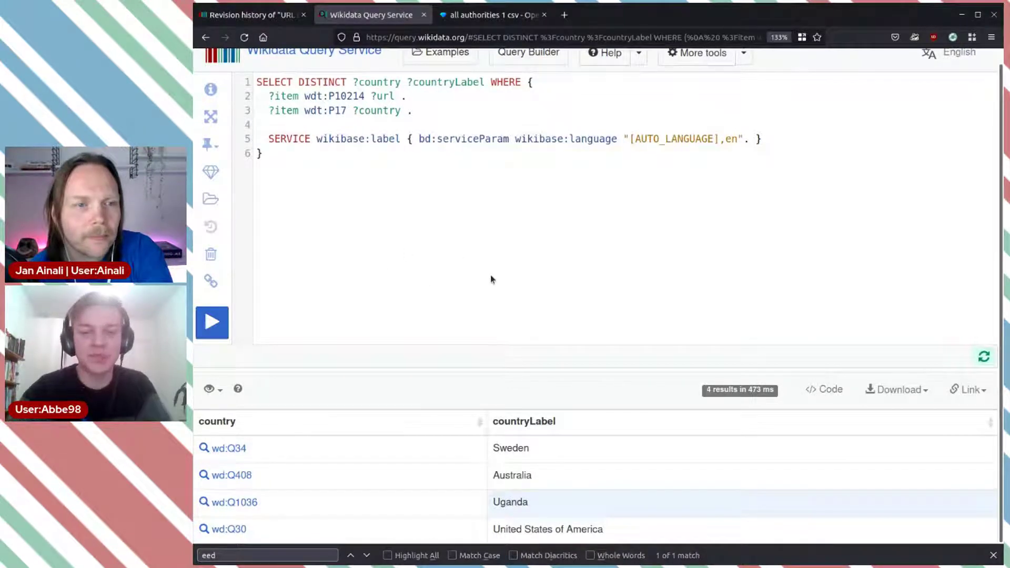
scroll(410, 198, up, 1)
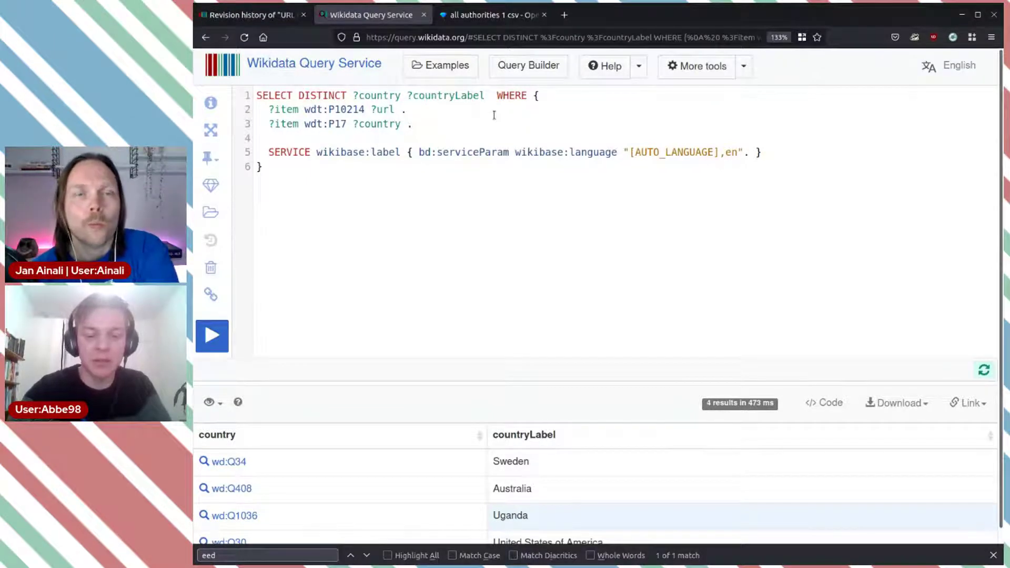
text(())
key(Left)
text(COUNT()
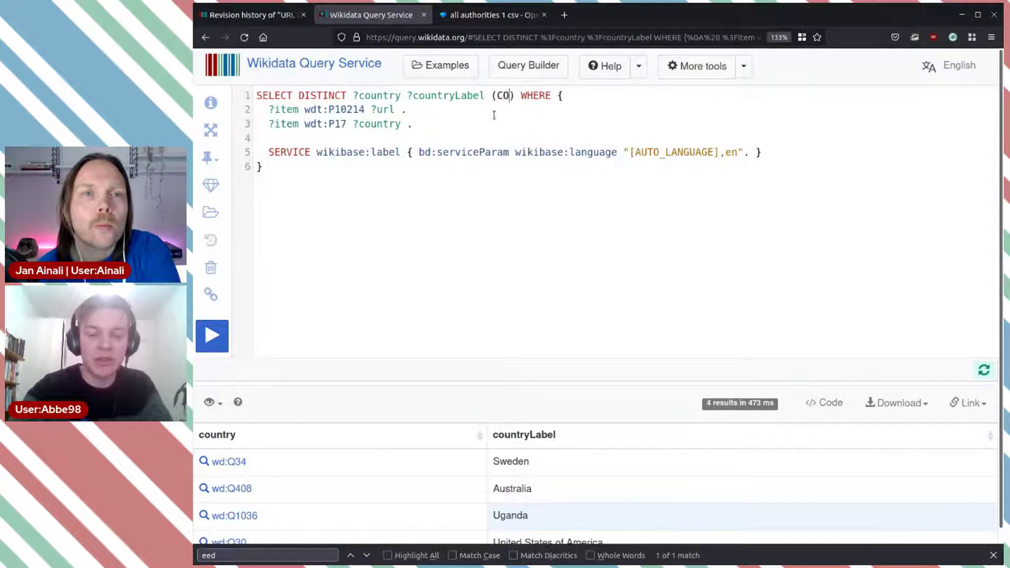
text())
key(Left)
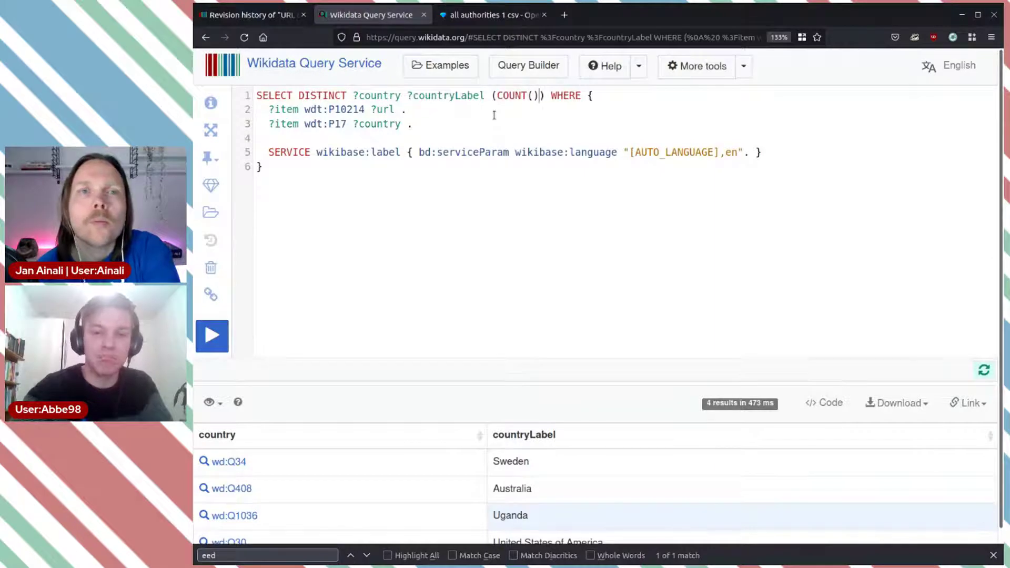
text(?item)
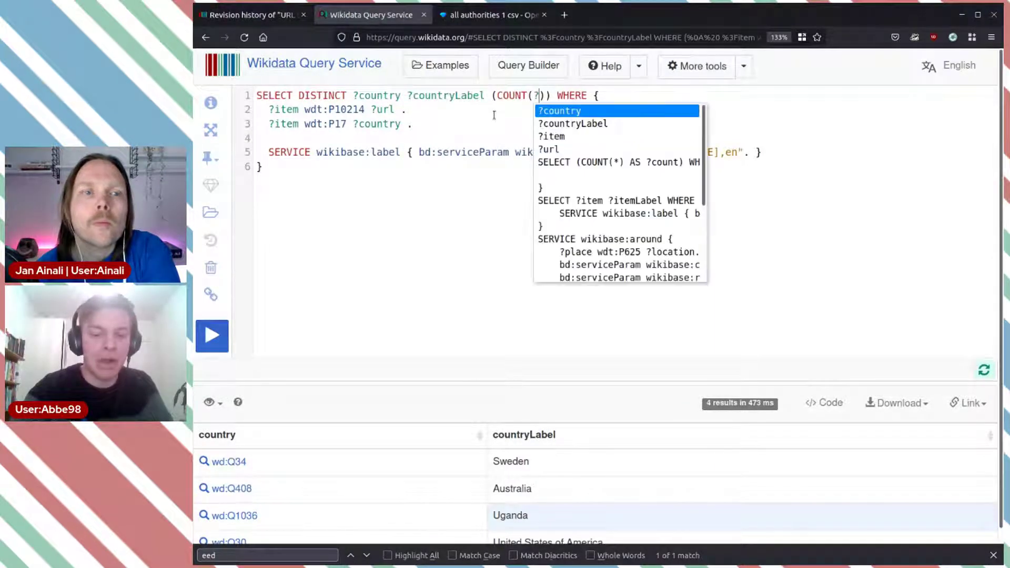
key(Right)
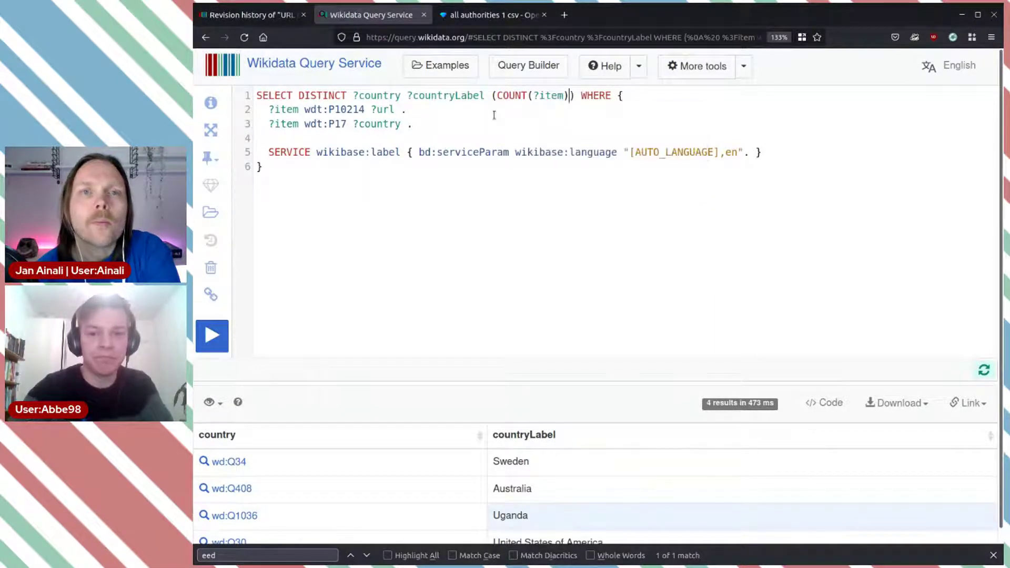
text(AS )
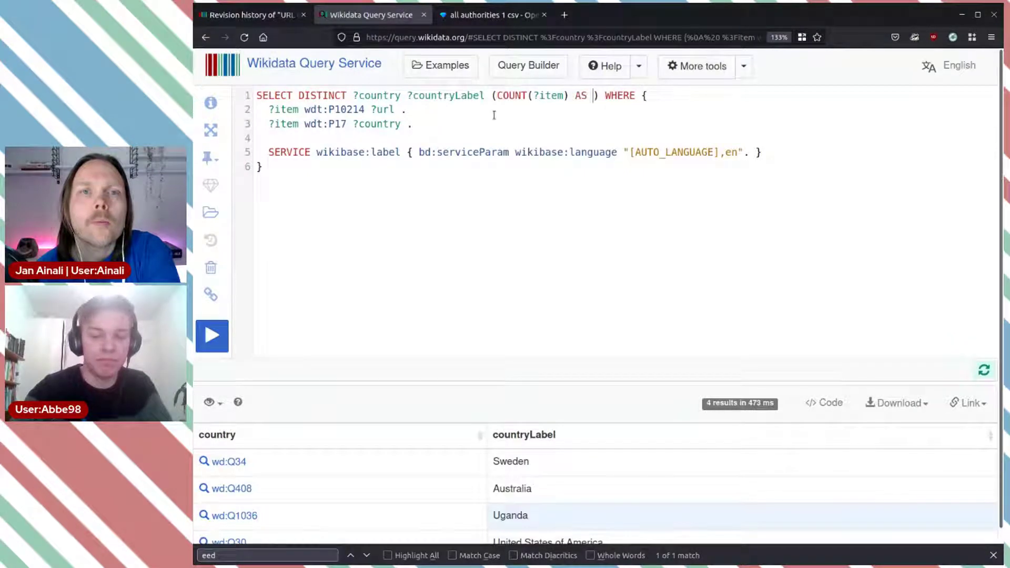
text(?count)
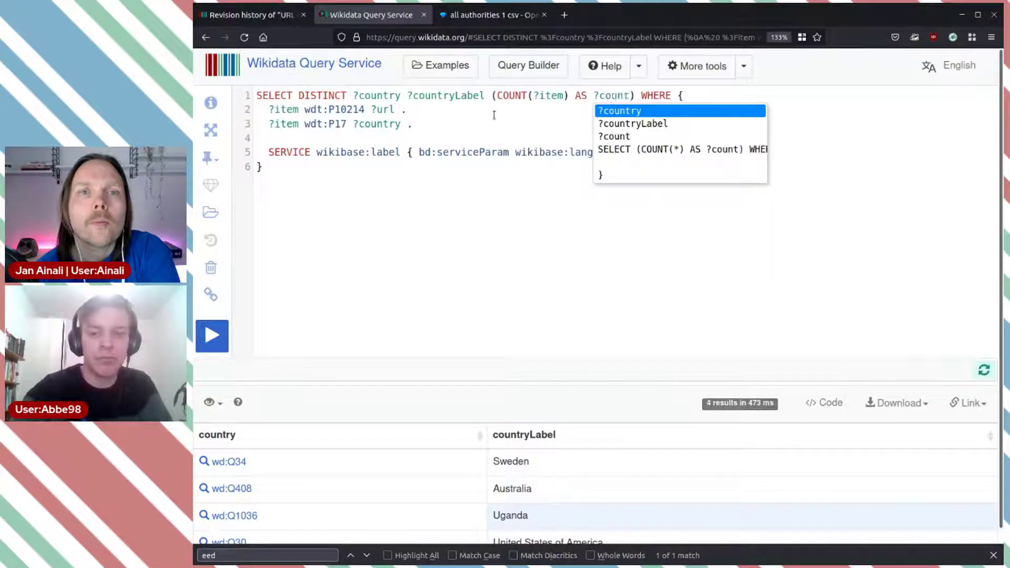
Append GROUP BY ?country ?countryLabel after the query's closing brace and rerun the query.
click(445, 173)
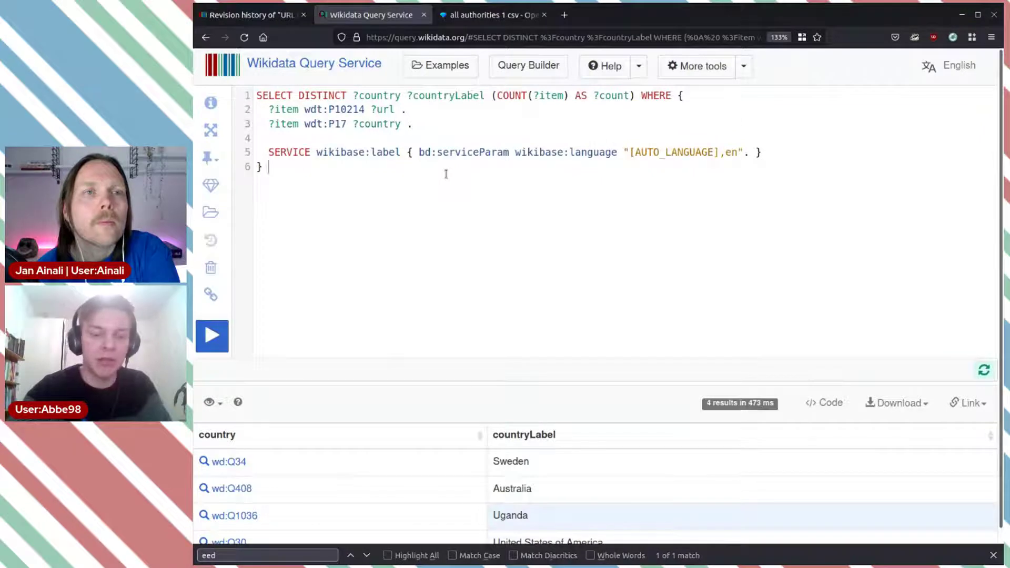
text(GR)
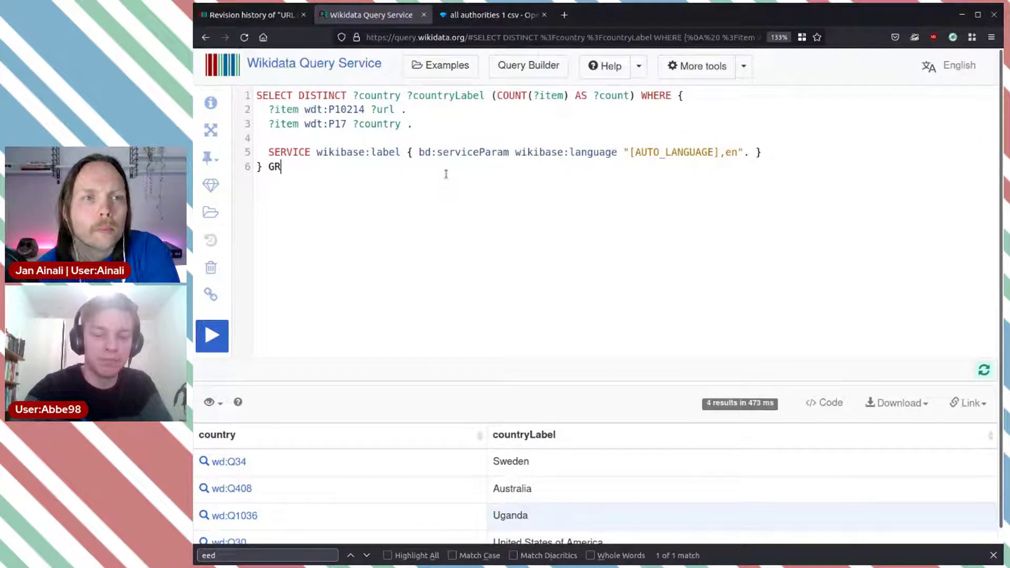
text(OUP B)
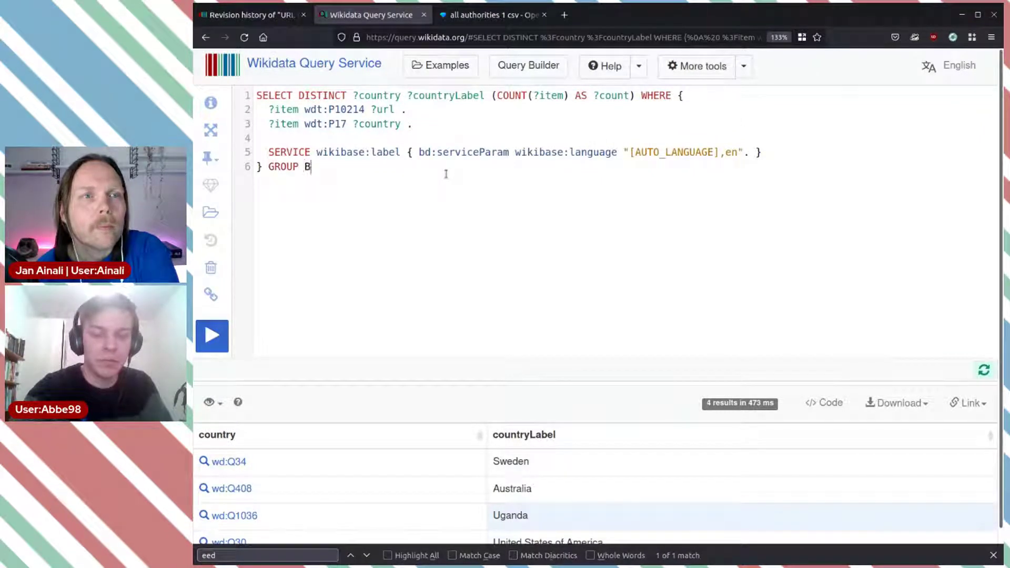
text(Y ? )
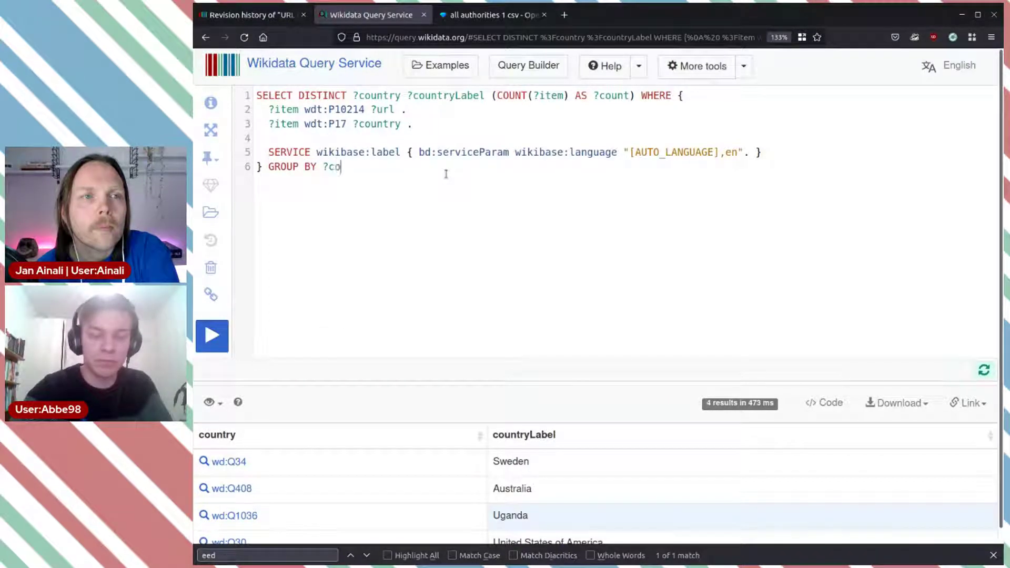
text(co)
key(Return)
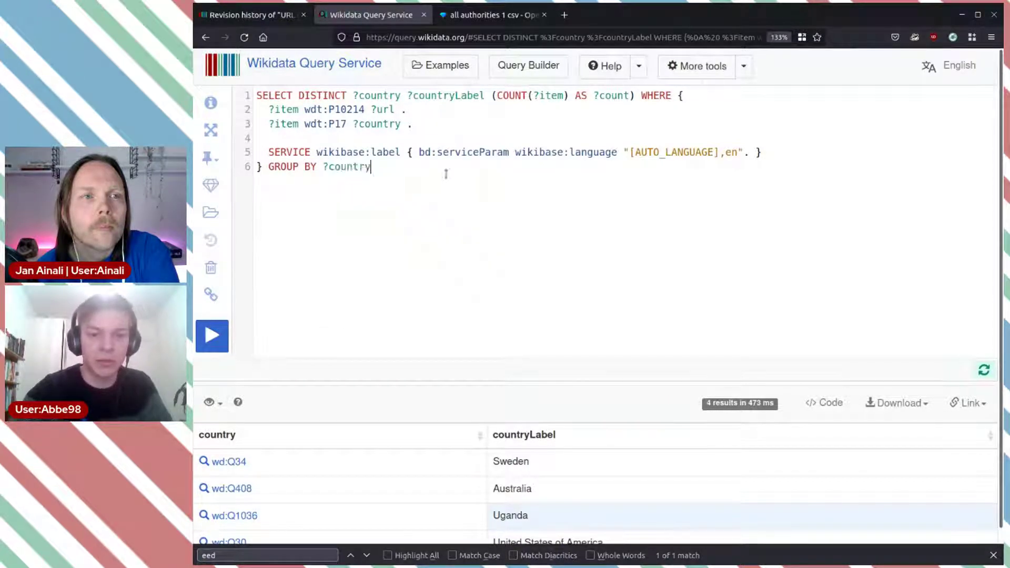
text(?)
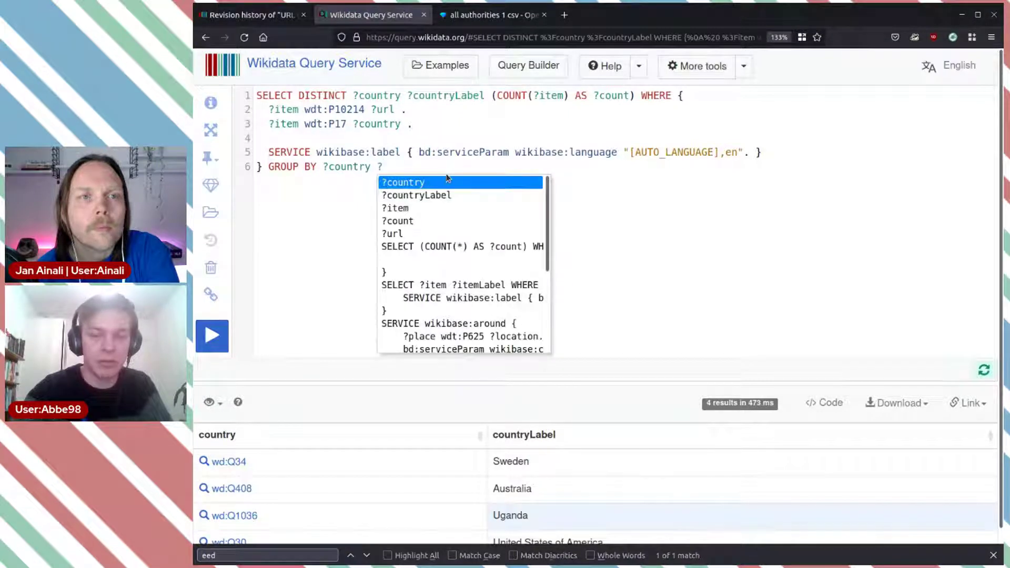
key(Return)
key(ctrl+Return)
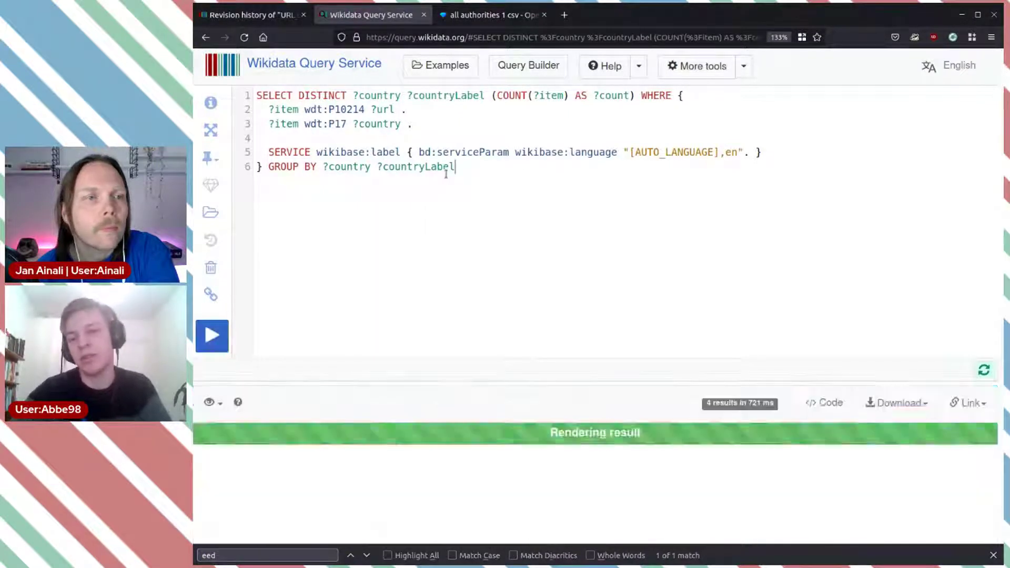
Examine the item count for each country in the query results, comparing Australia, Sweden and the United States of America.
scroll(564, 272, down, 1)
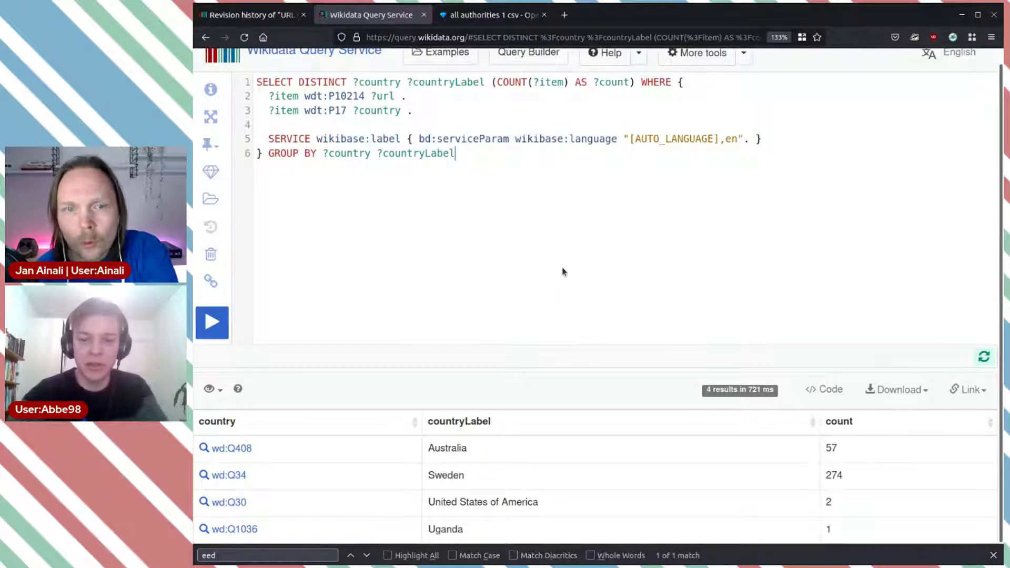
double_click(853, 446)
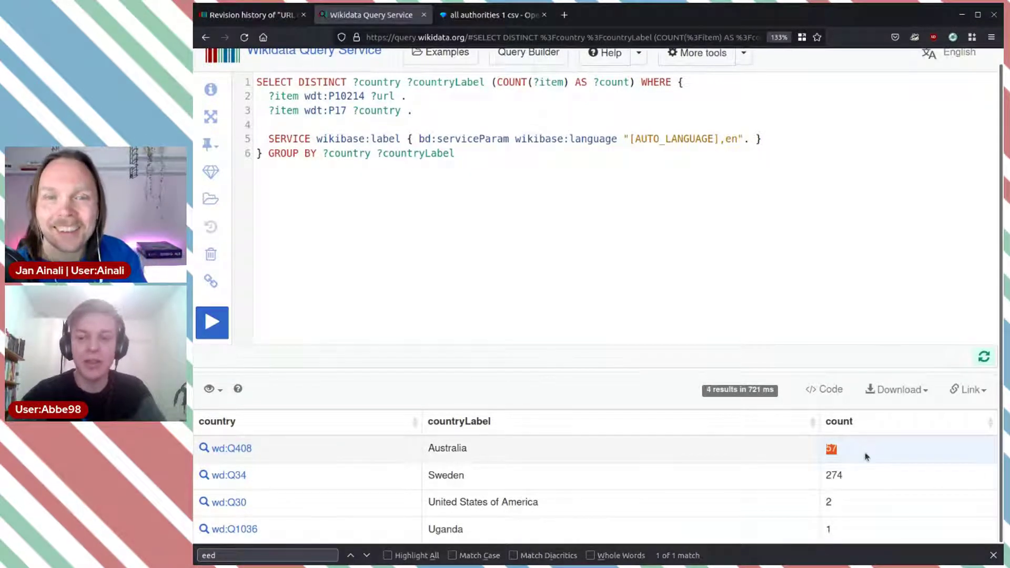
double_click(839, 472)
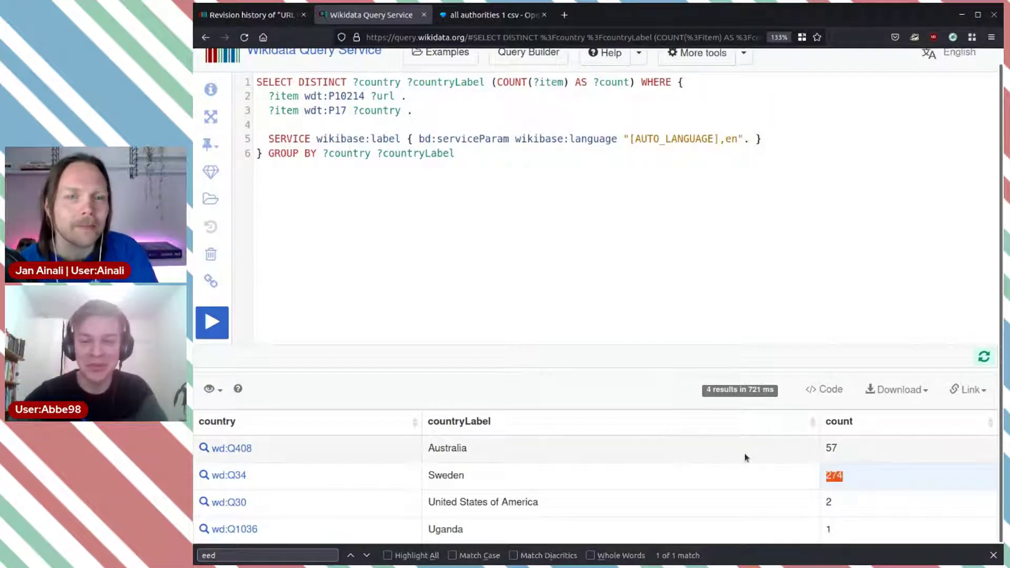
click(848, 503)
double_click(848, 504)
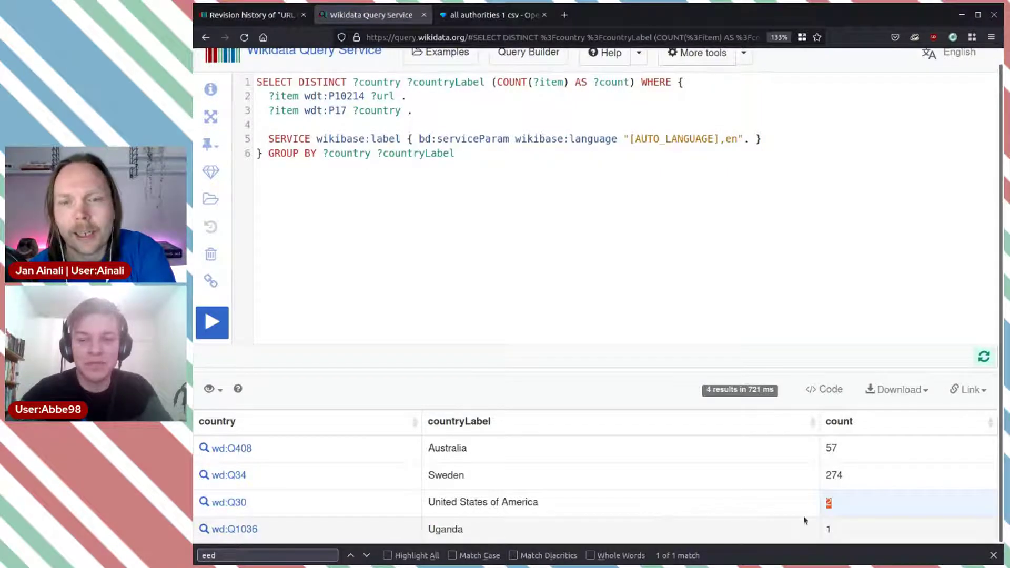
click(857, 499)
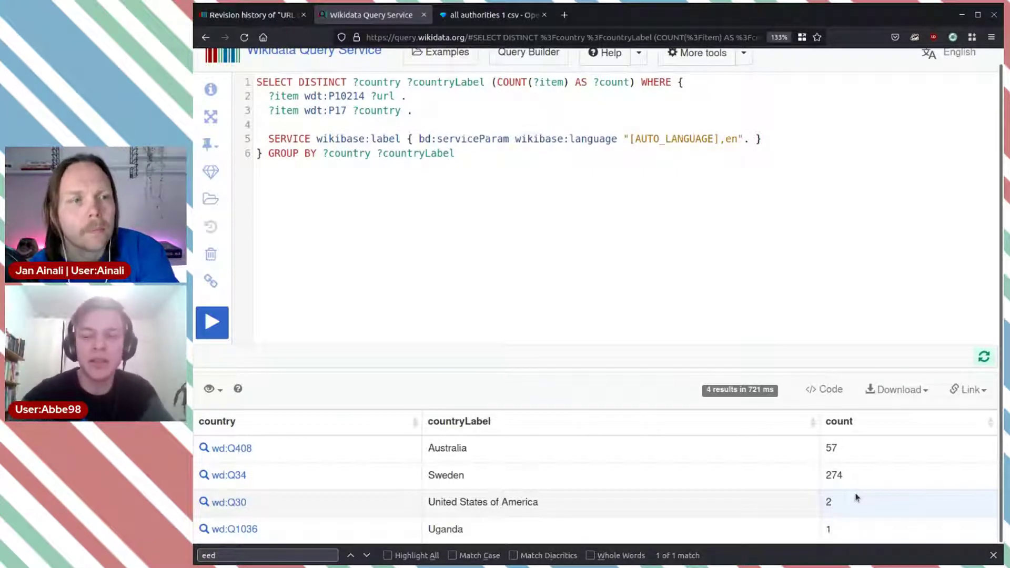
double_click(506, 455)
click(651, 468)
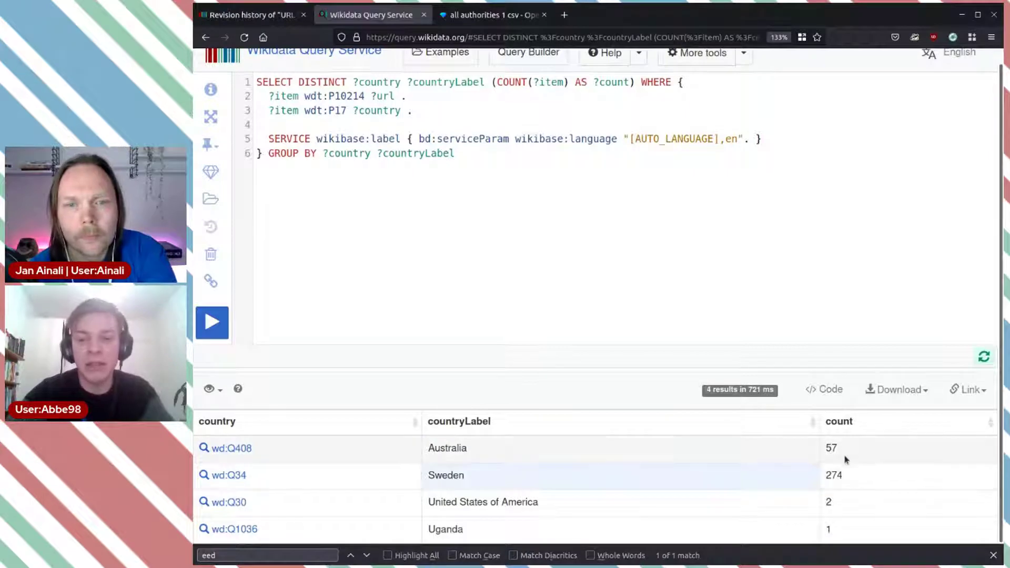
double_click(842, 453)
click(768, 455)
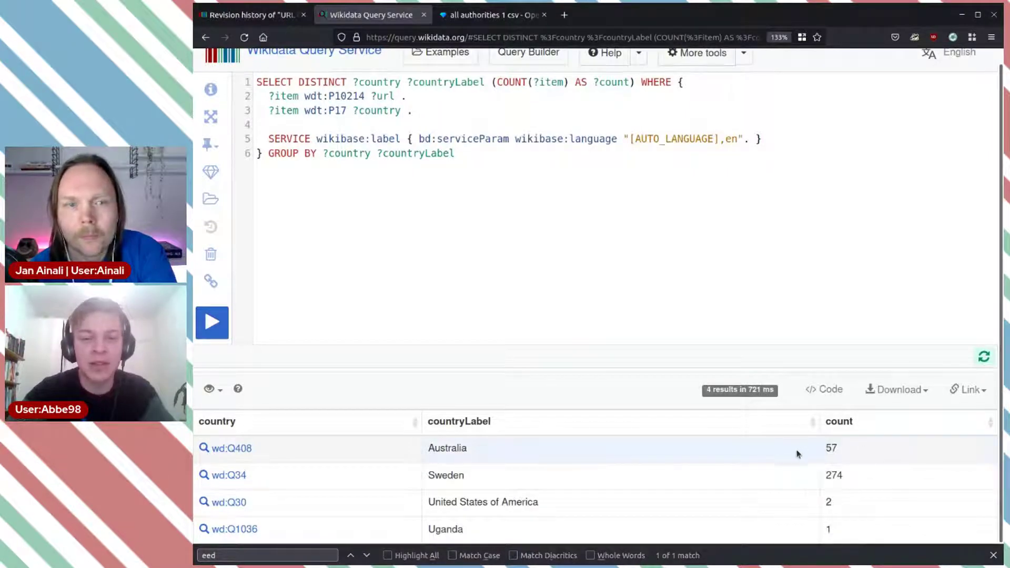
Replace ?country in the wdt:P17 triple with wd:Q408 to restrict the query to Australia.
scroll(528, 250, up, 1)
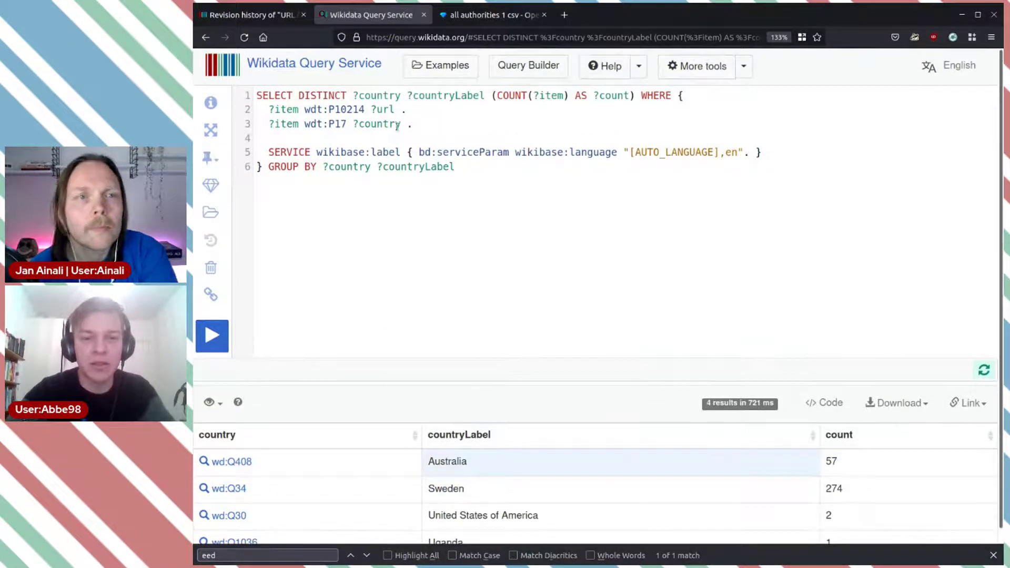
double_click(372, 124)
key(BackSpace)
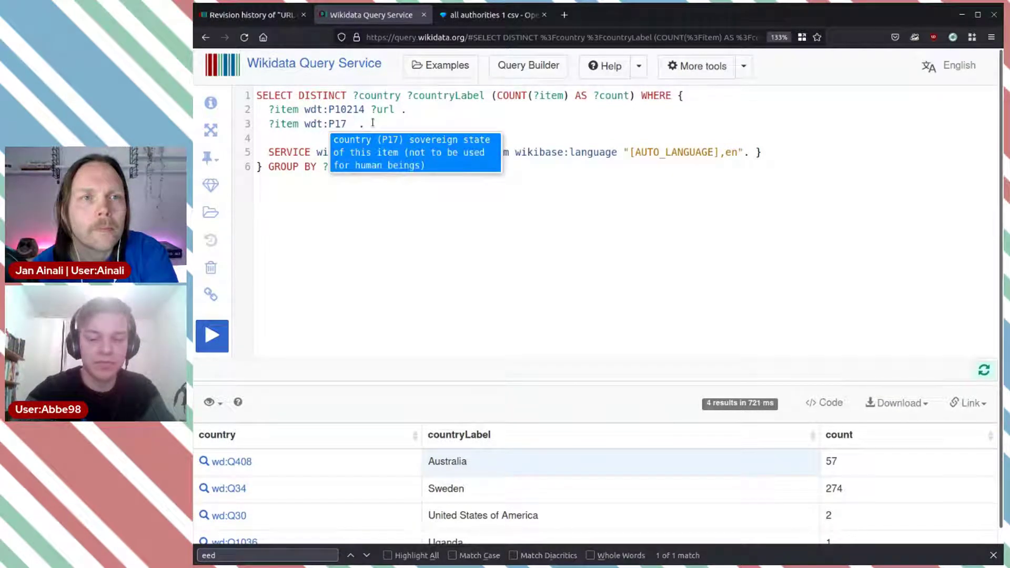
text(wd:)
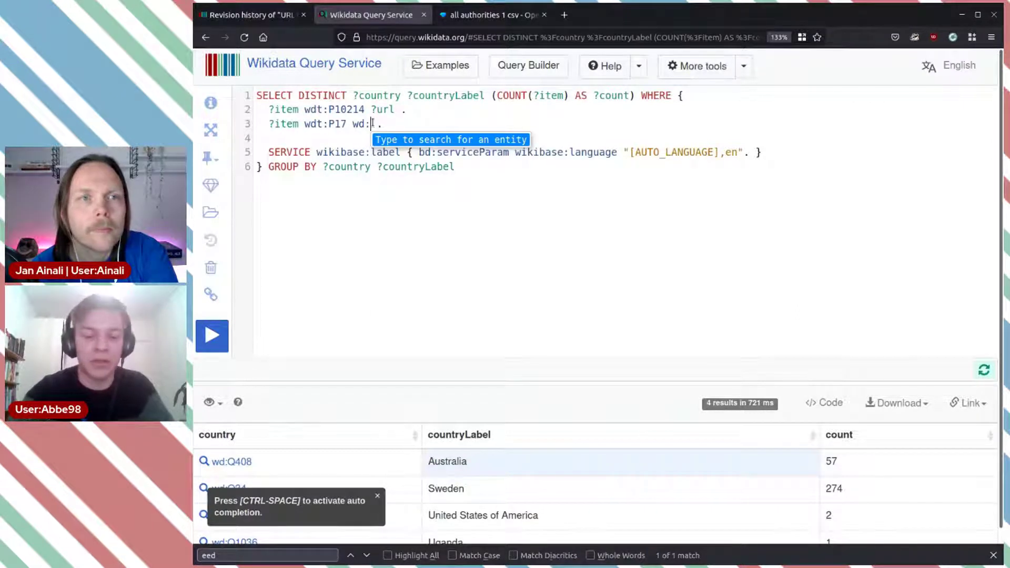
text(Q408)
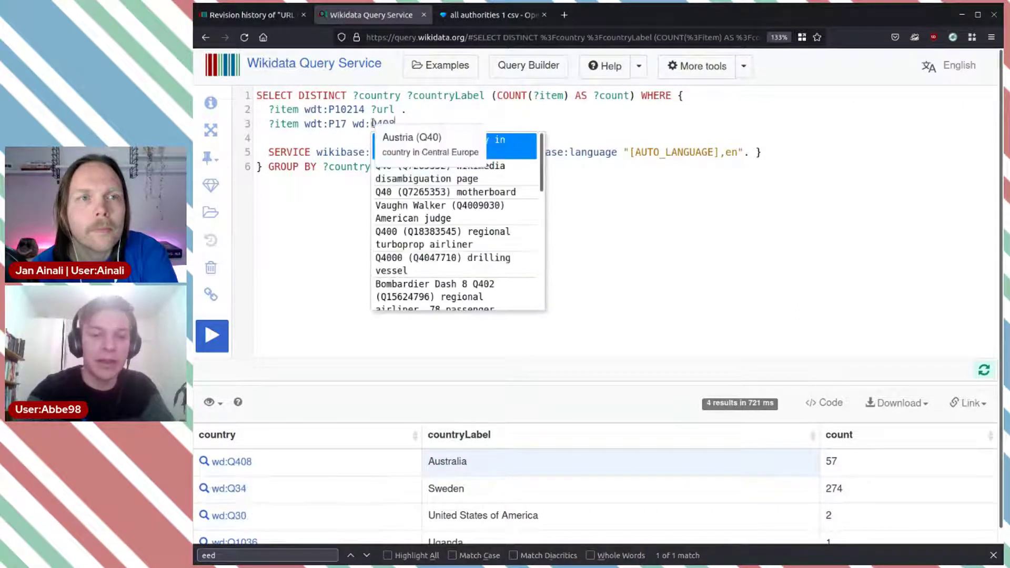
click(491, 112)
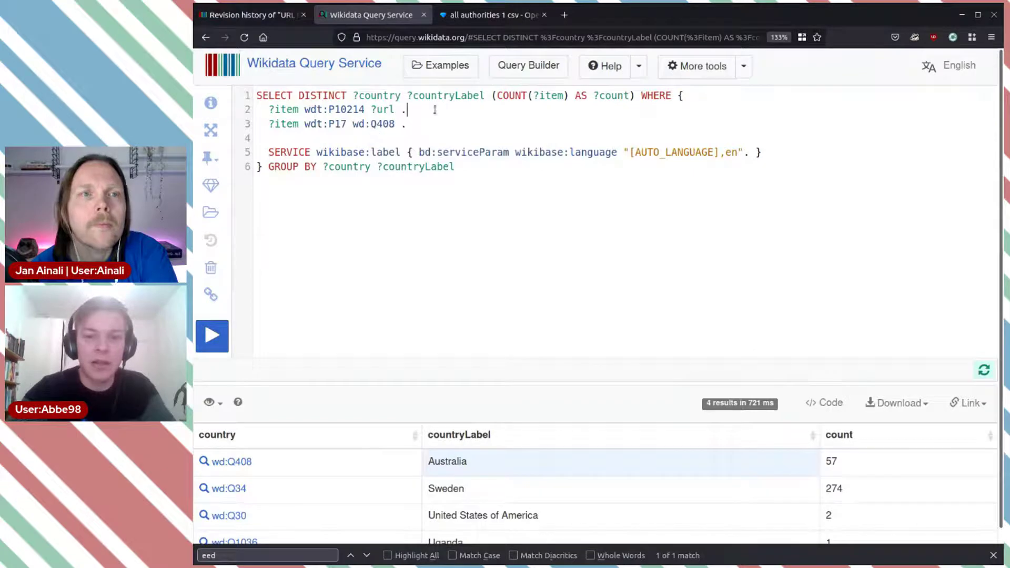
Remove the (COUNT(?item) AS ?count) expression from the SELECT clause.
drag(635, 96, 493, 95)
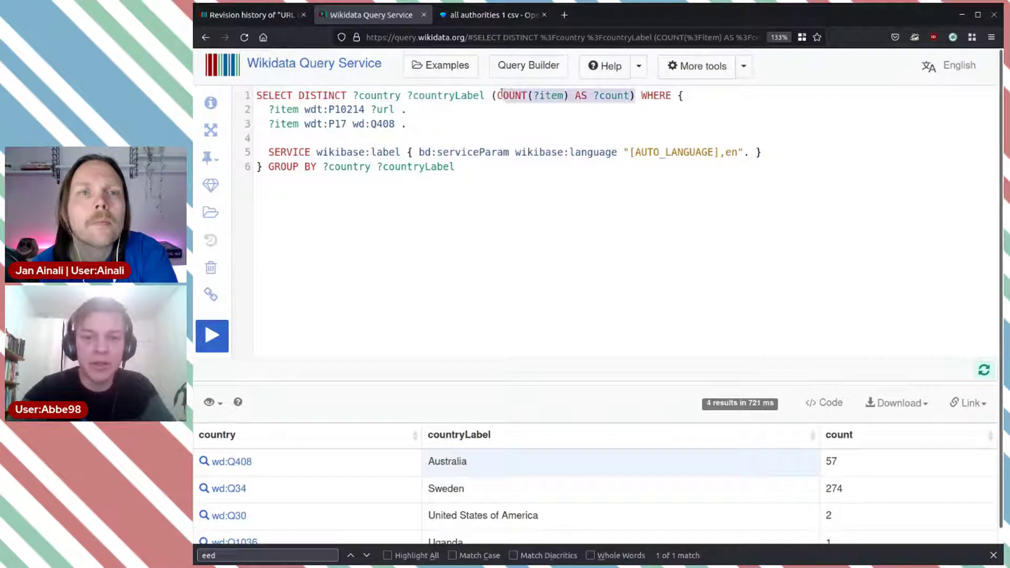
key(BackSpace)
key(BackSpace)
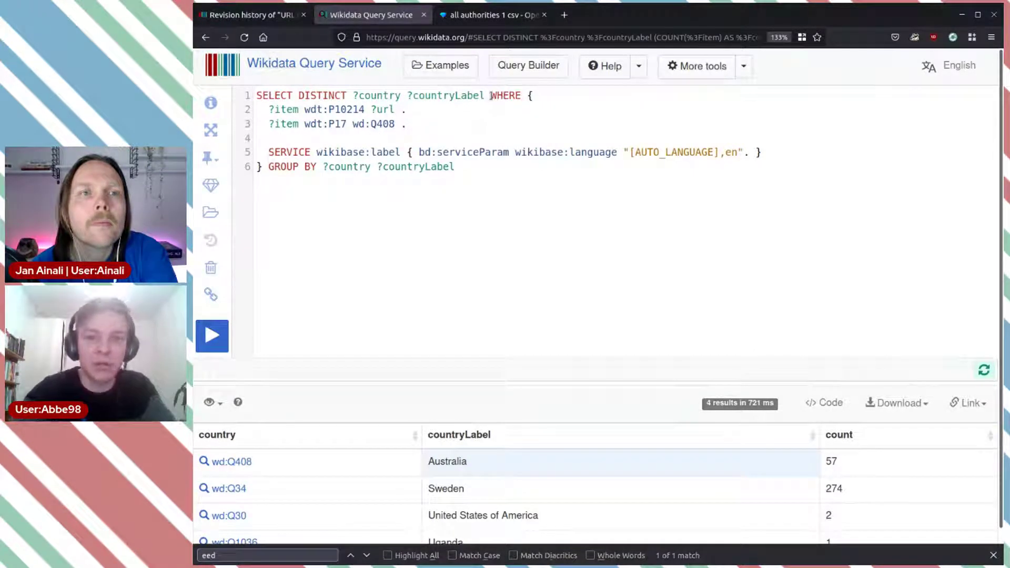
Replace ?country ?countryLabel in the SELECT clause with ?item ?itemLabel, and comment out the GROUP BY clause with #.
drag(484, 95, 353, 95)
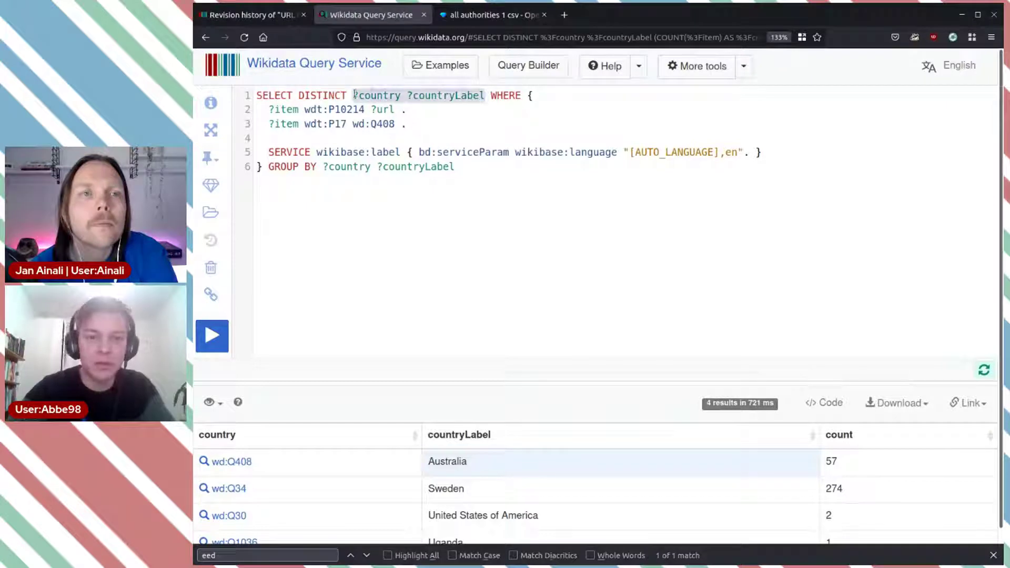
text(?item )
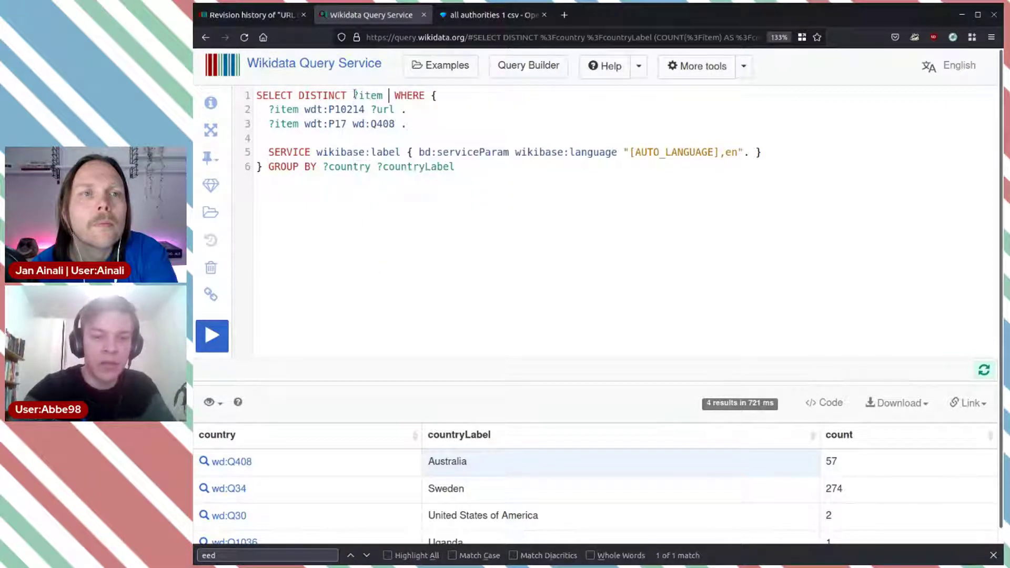
text(?)
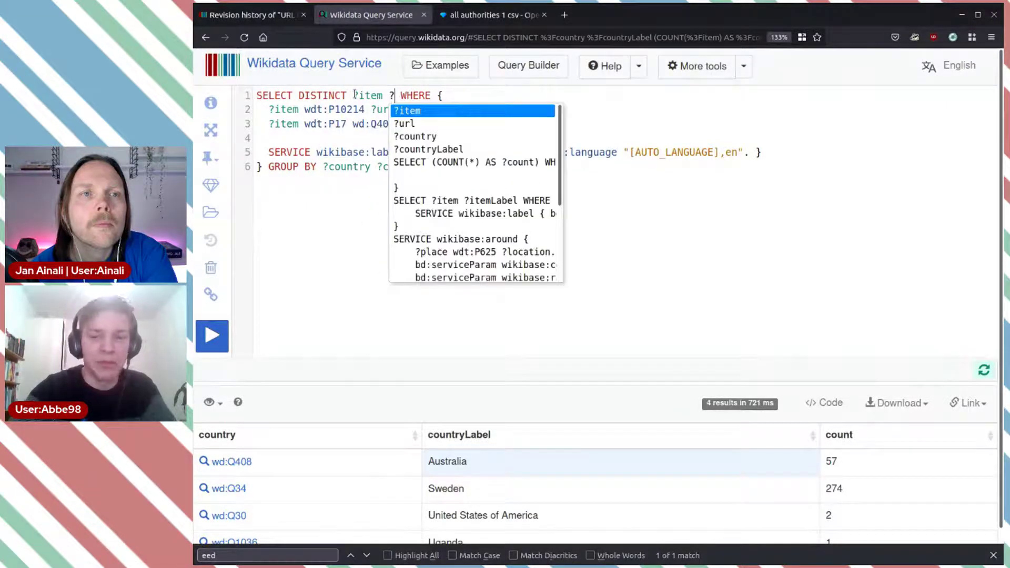
text(item)
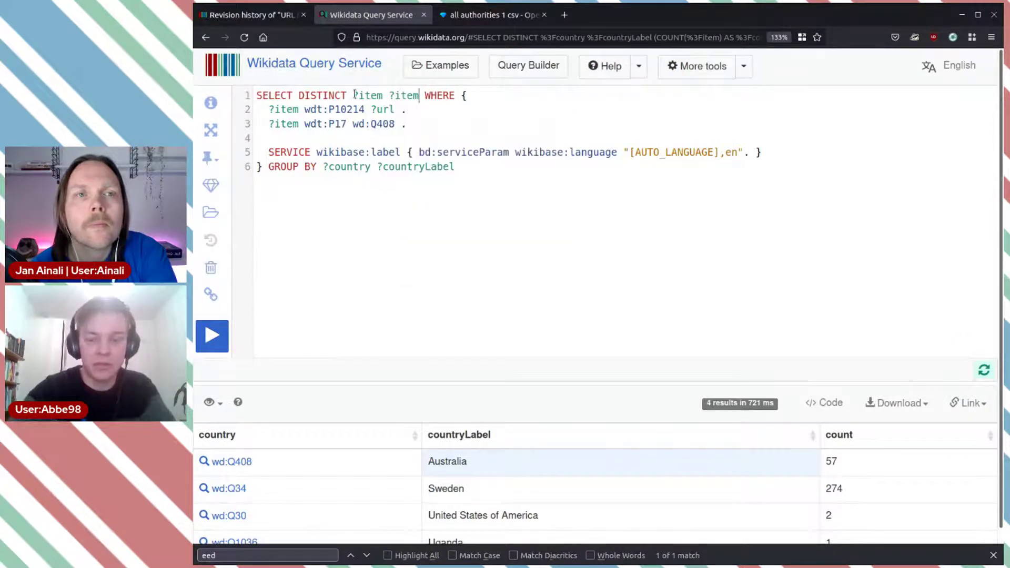
text(Label)
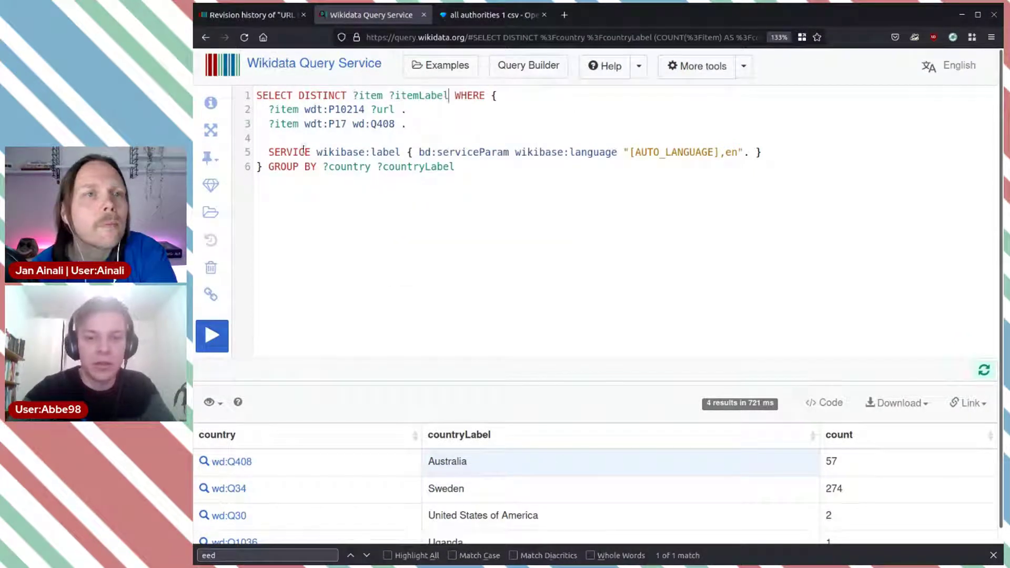
text(#)
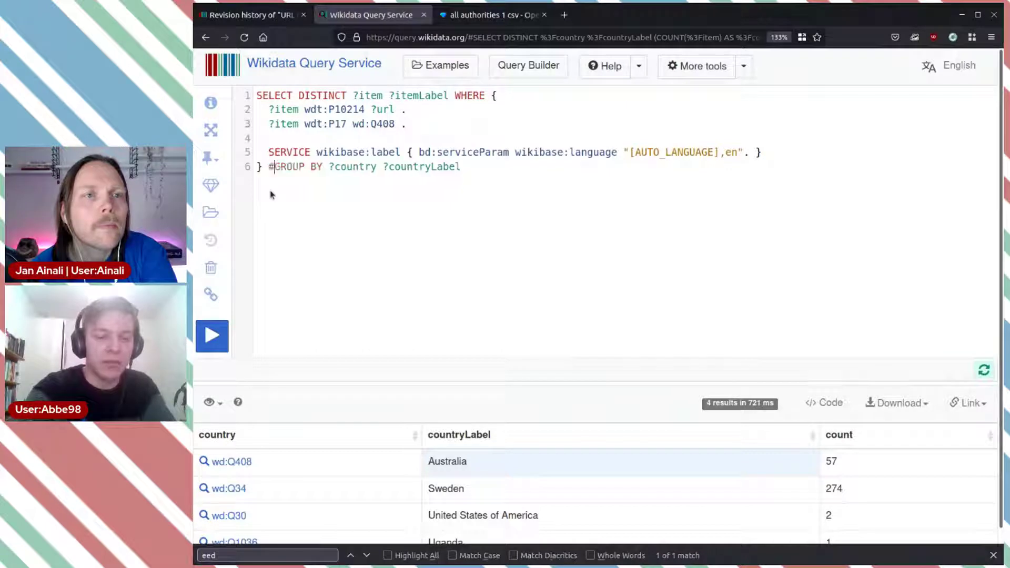
Run the query for Australian items and open the Department of the Prime Minister and Cabinet item from the results.
key(ctrl+Return)
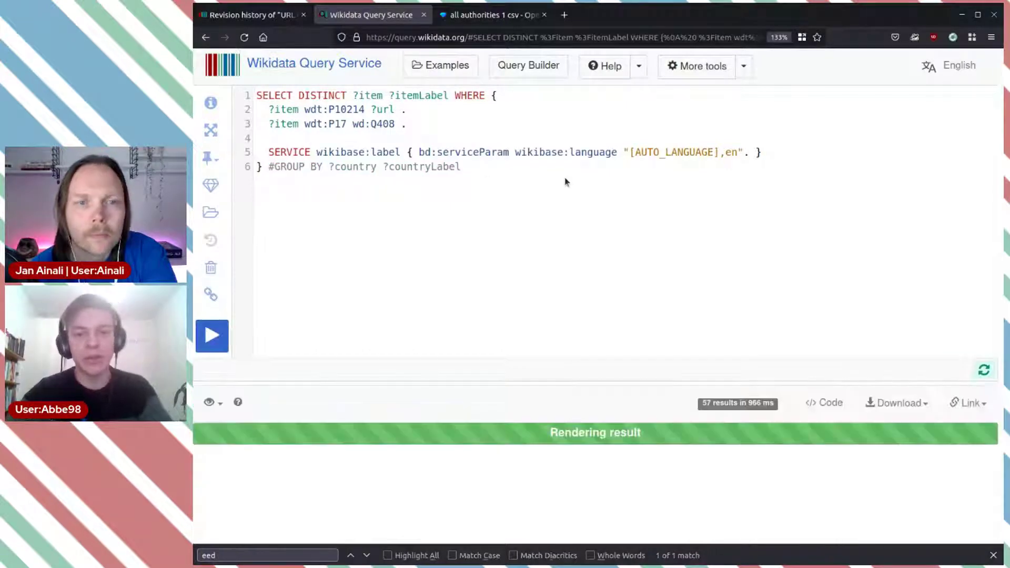
scroll(661, 303, down, 5)
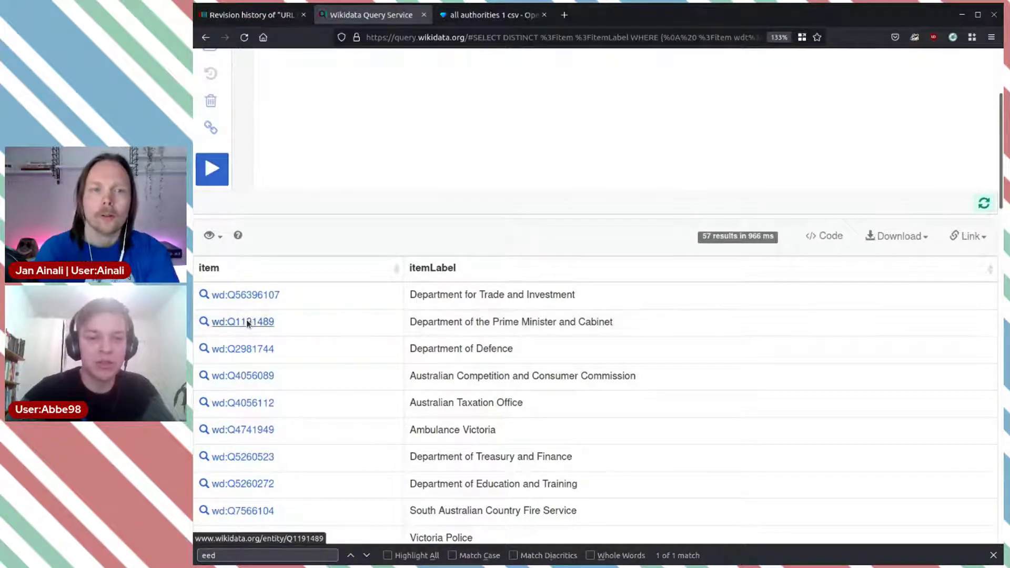
middle_click(277, 325)
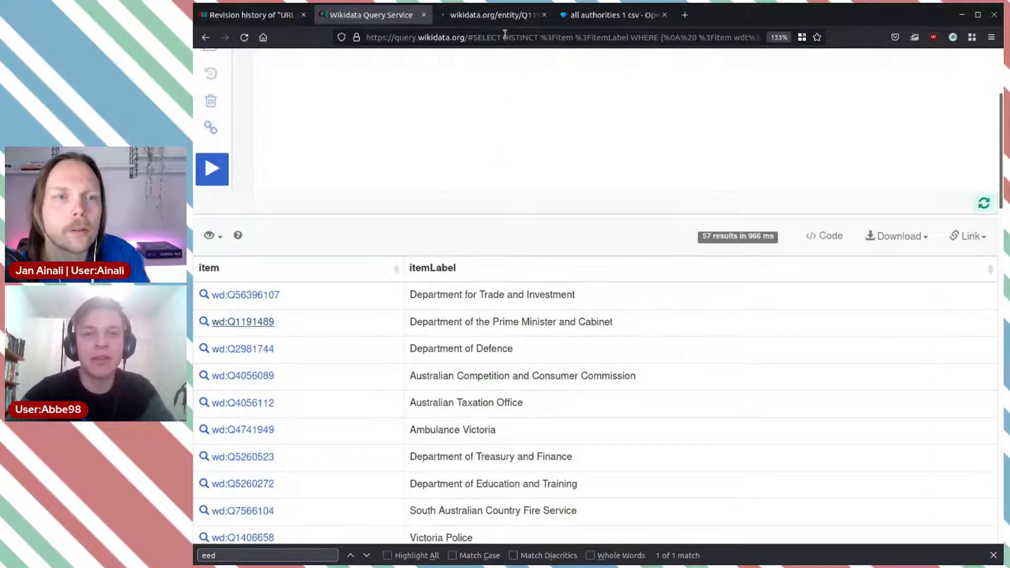
click(497, 16)
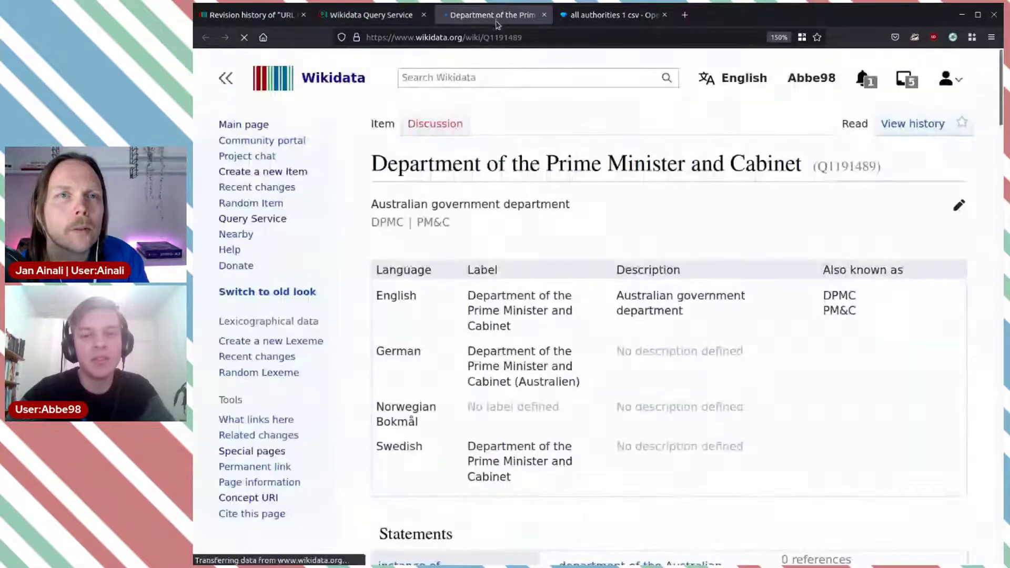
Examine the item's statements, especially the URL for freedom of information requests and its qualifiers.
scroll(639, 305, down, 15)
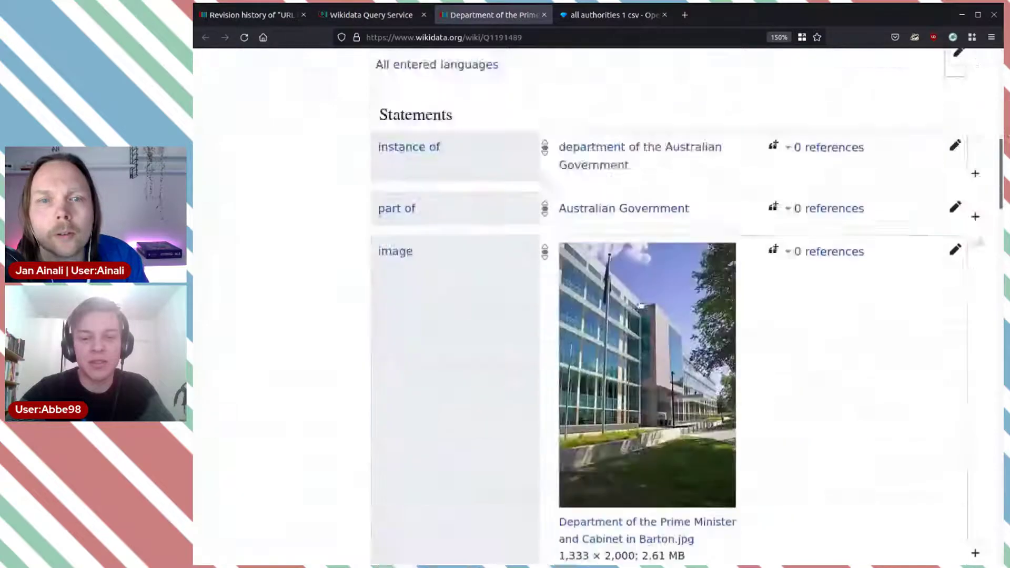
scroll(639, 305, down, 12)
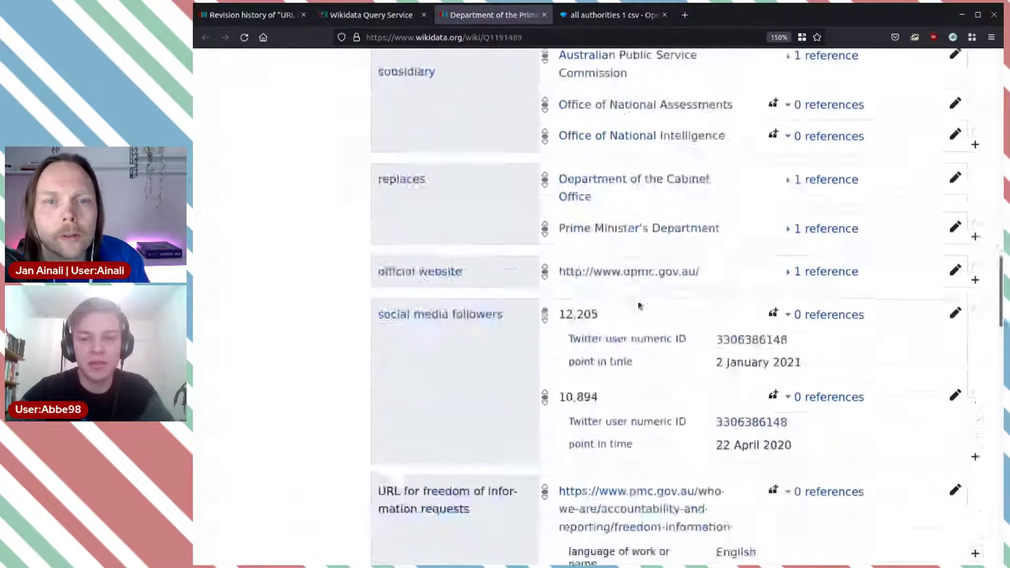
scroll(639, 305, up, 6)
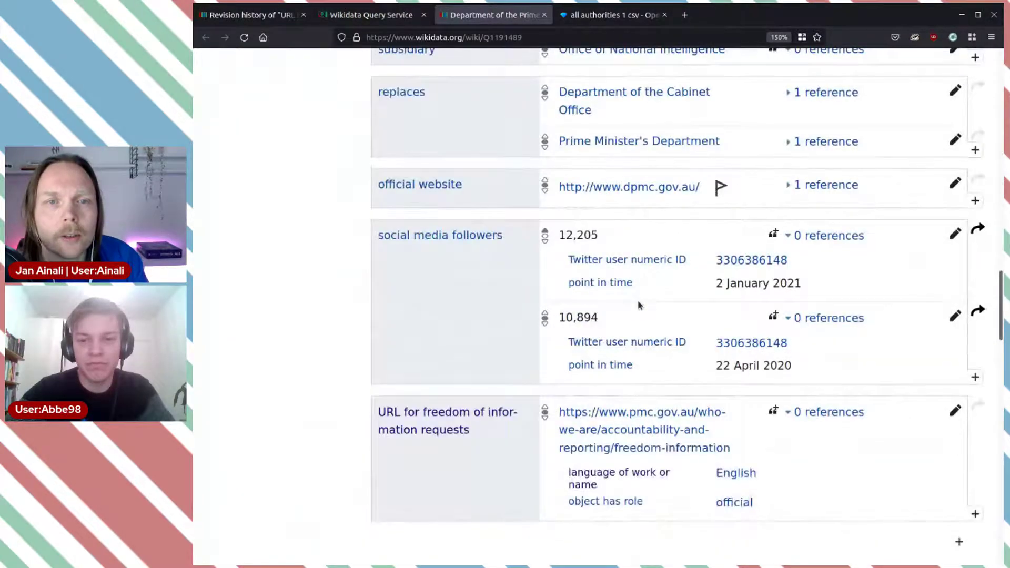
scroll(639, 305, down, 10)
scroll(639, 305, up, 10)
scroll(639, 305, up, 7)
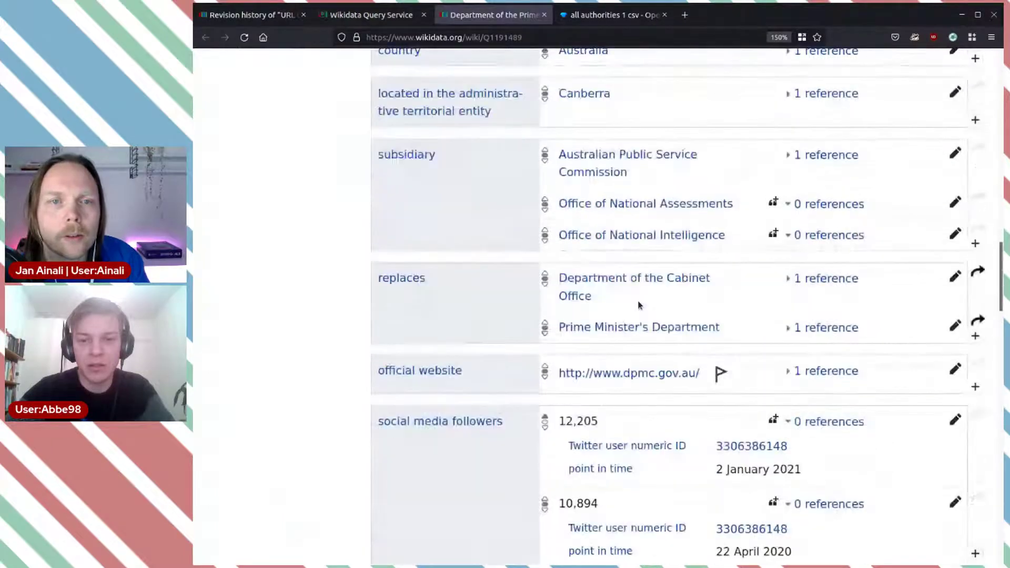
scroll(639, 305, up, 1)
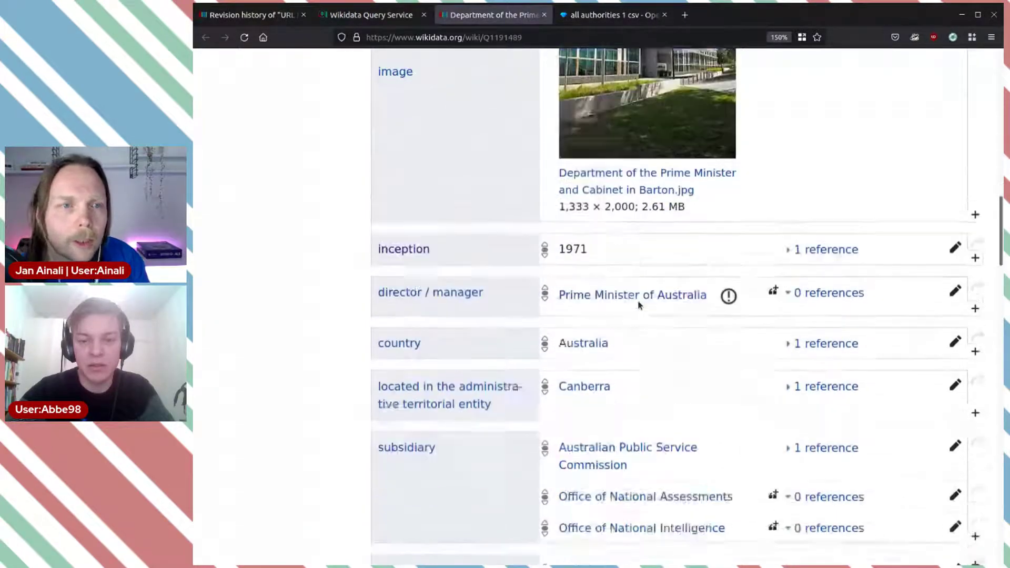
scroll(639, 305, down, 10)
scroll(639, 305, up, 3)
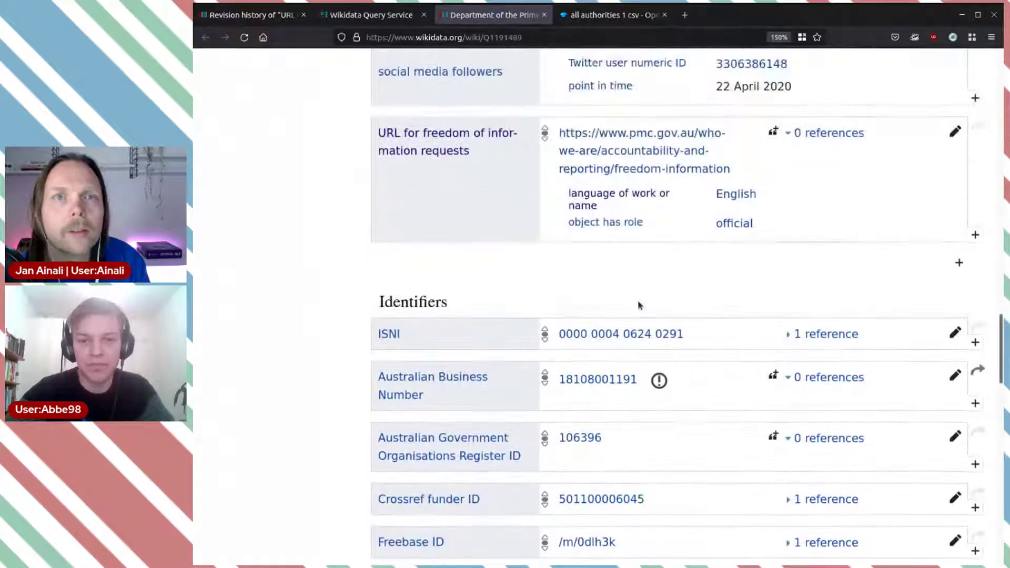
mouse_move(784, 324)
mouse_down()
mouse_move(757, 273)
mouse_move(787, 309)
mouse_up()
click(843, 340)
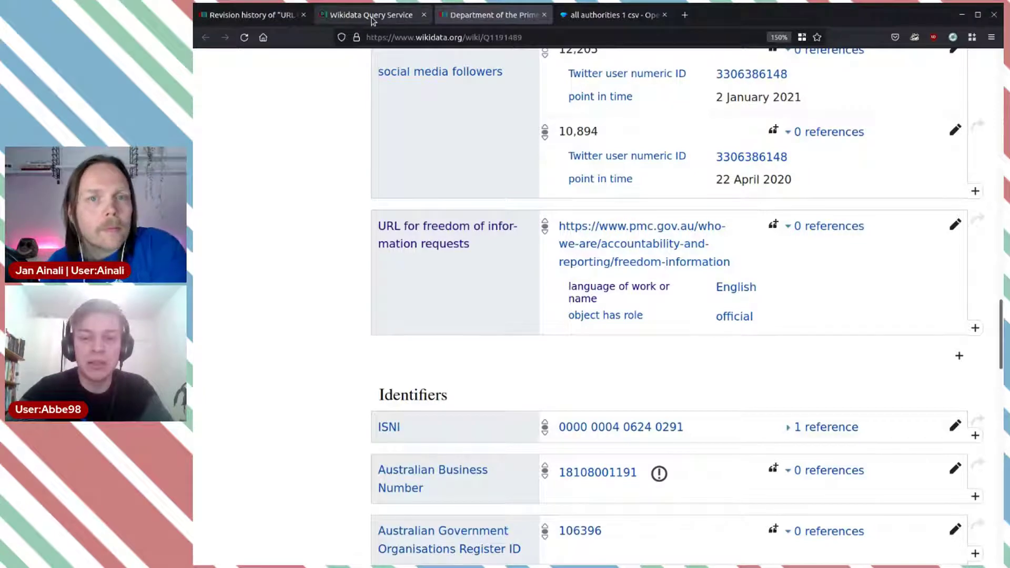
Return to the Wikidata Query Service and delete the commented-out GROUP BY clause after the closing brace.
click(371, 16)
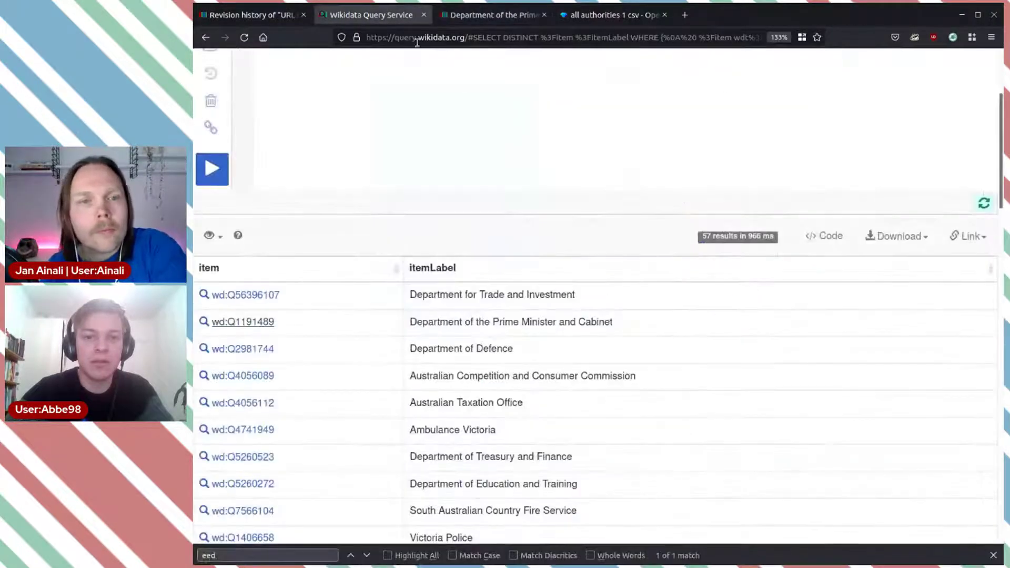
scroll(509, 129, up, 4)
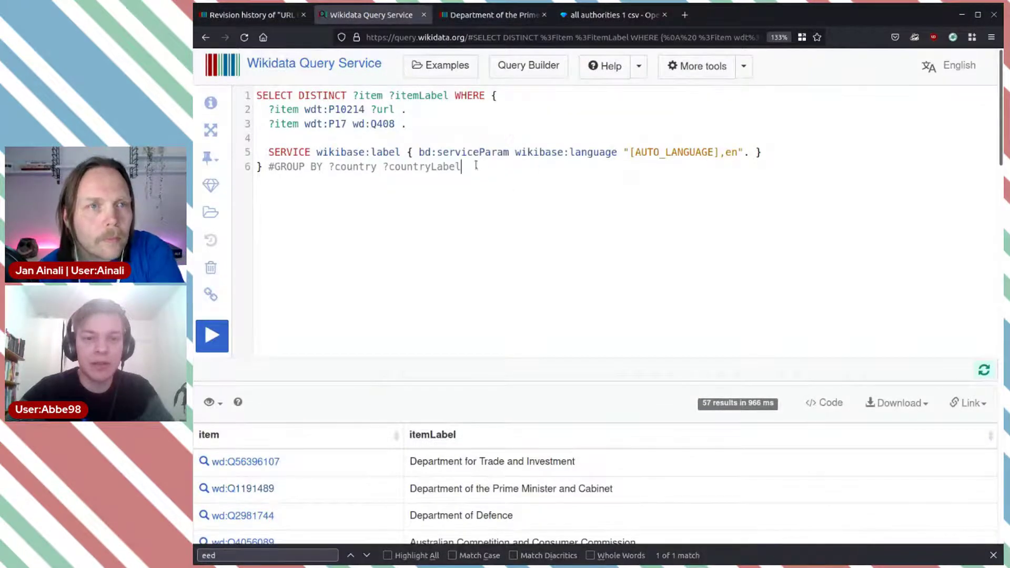
drag(476, 166, 265, 169)
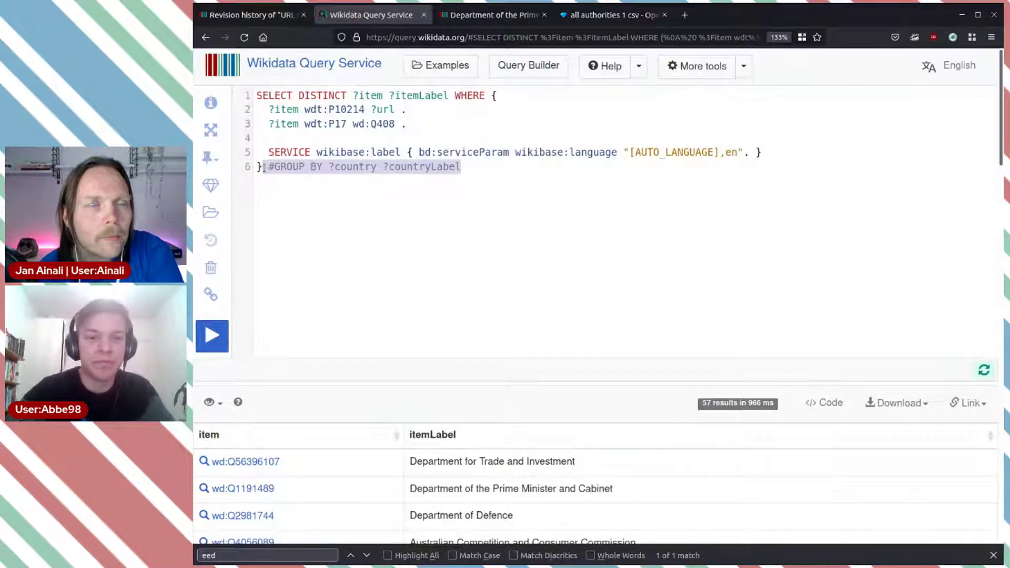
key(BackSpace)
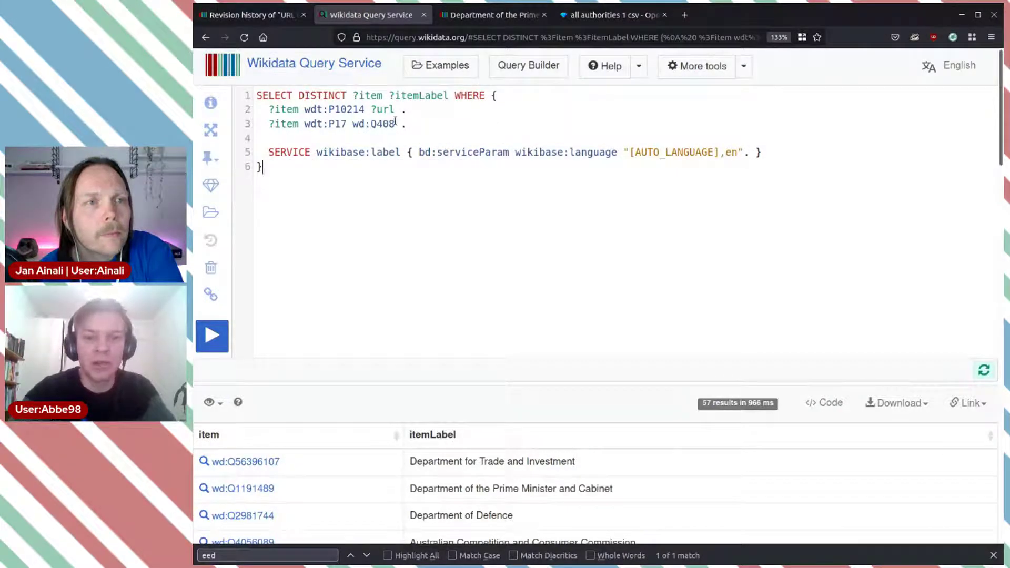
Remove the wdt:P17 wd:Q408 triple from the query and add two blank lines below the P10214 triple.
drag(395, 122, 347, 125)
click(350, 125)
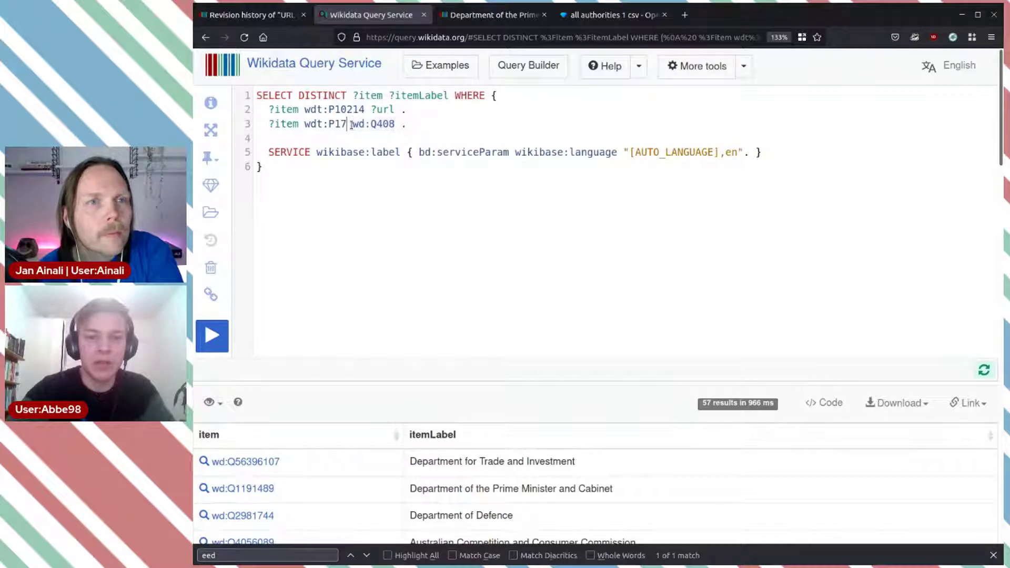
click(419, 113)
key(shift+Down)
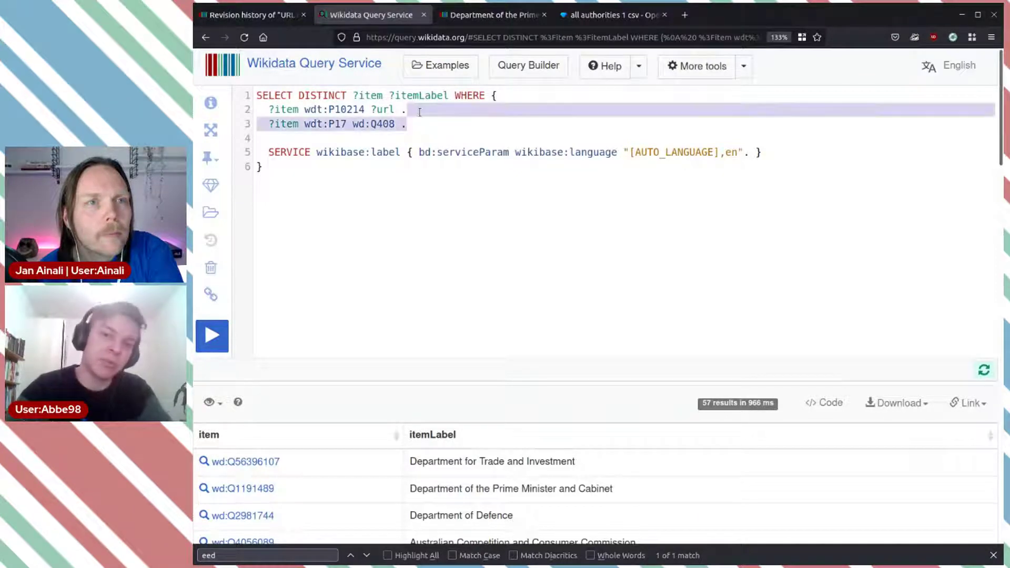
key(BackSpace)
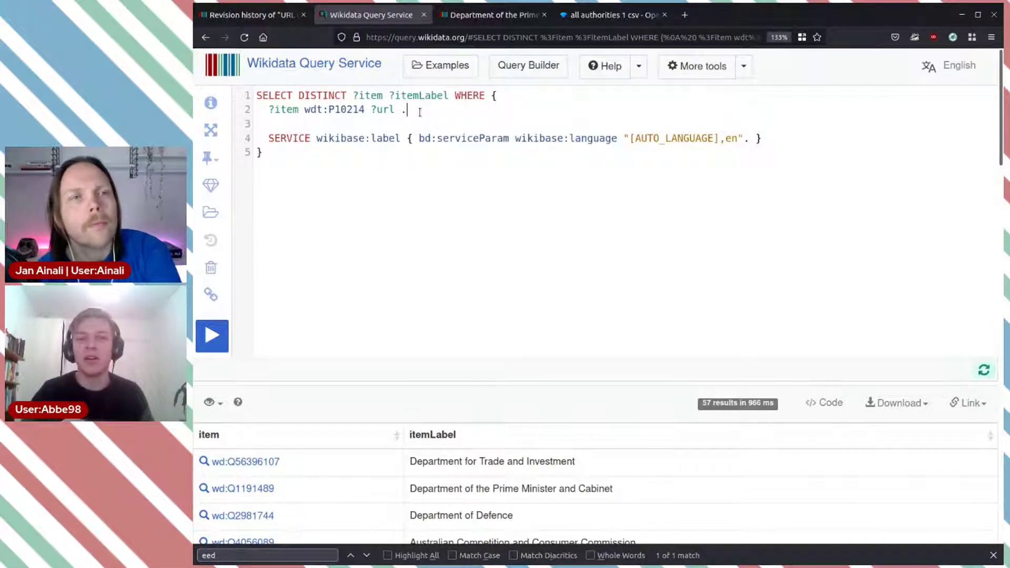
key(Return)
key(Return)
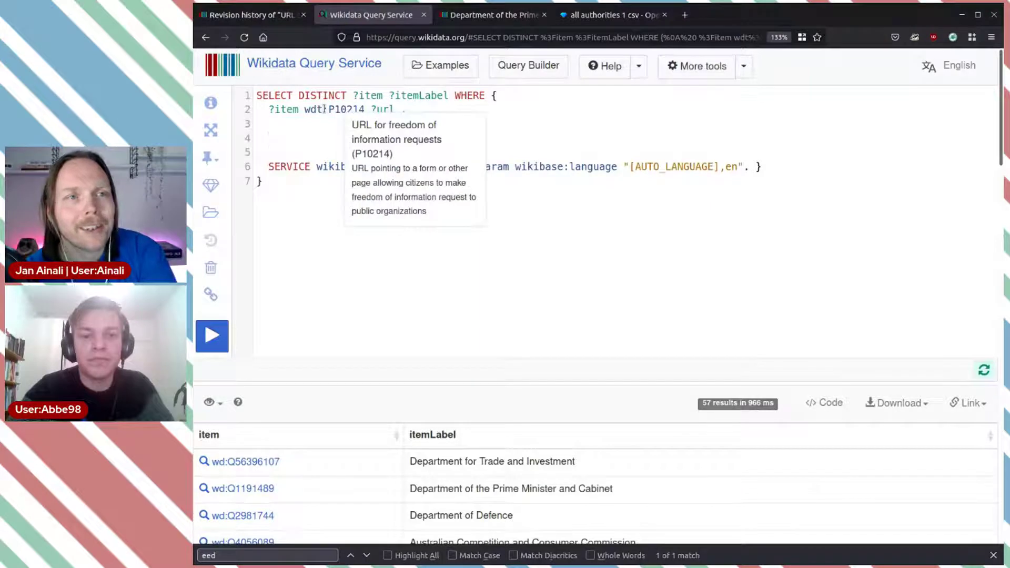
Replace the wdt prefix of P10214 with ps.
double_click(302, 109)
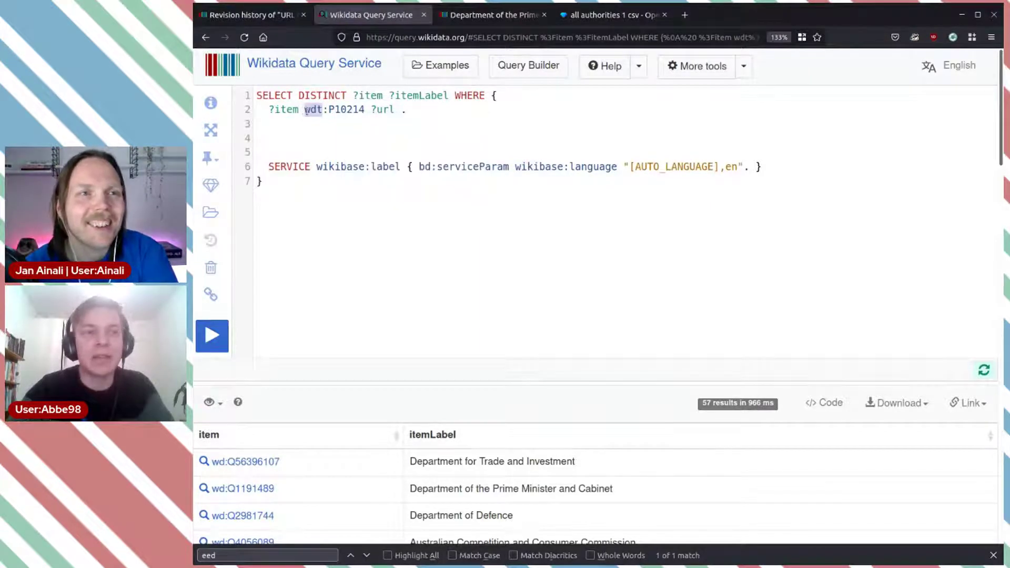
text(p)
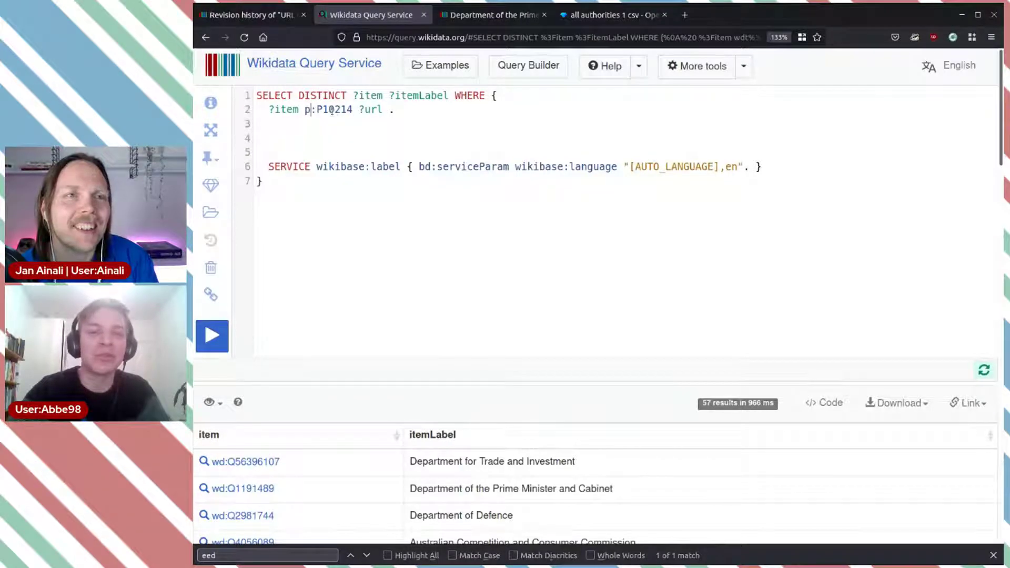
mouse_move(350, 113)
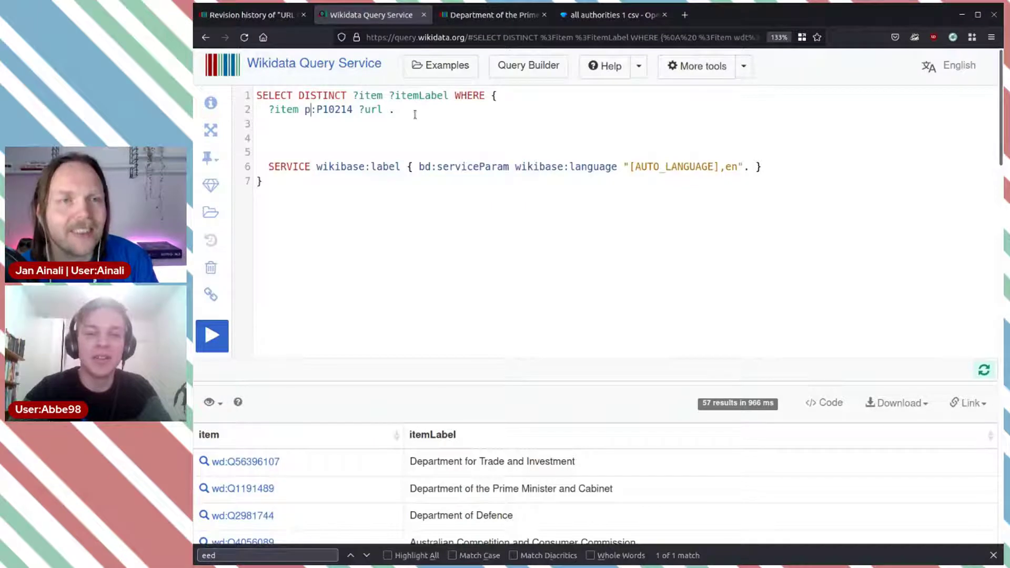
mouse_move(309, 112)
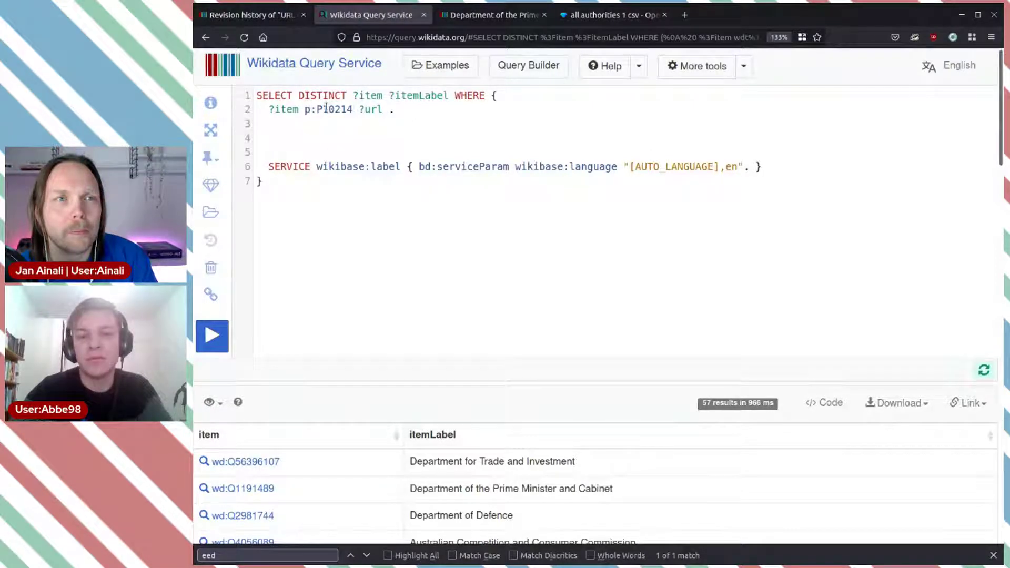
mouse_move(351, 109)
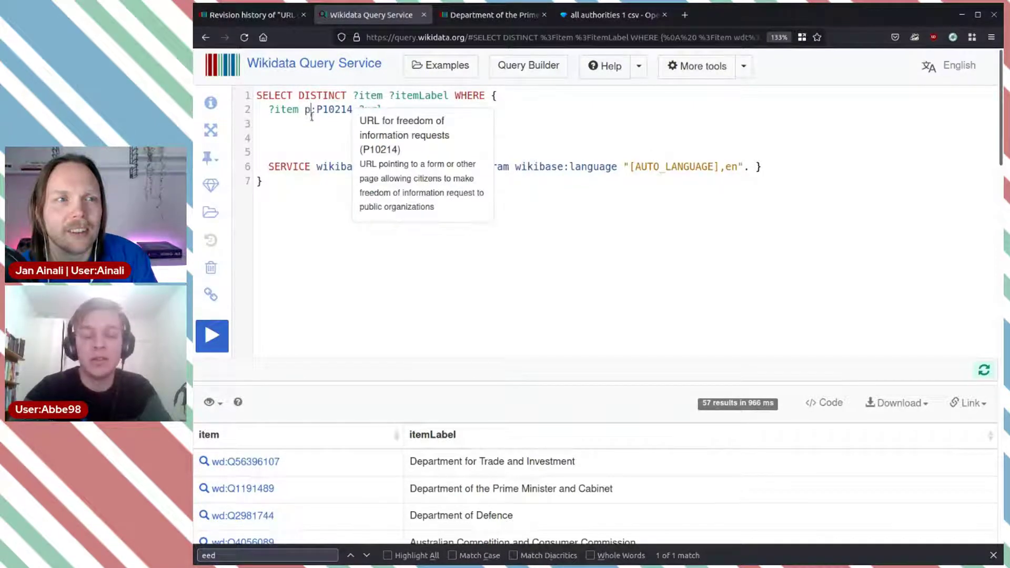
text(s)
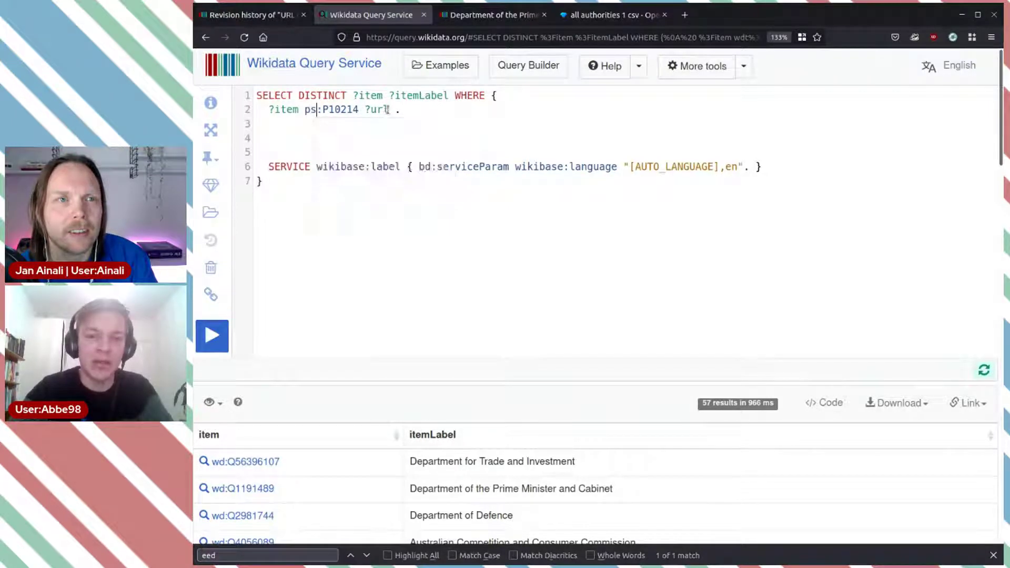
Replace ?url with ?statement as the object of the P10214 triple.
drag(389, 110, 364, 110)
text(statement)
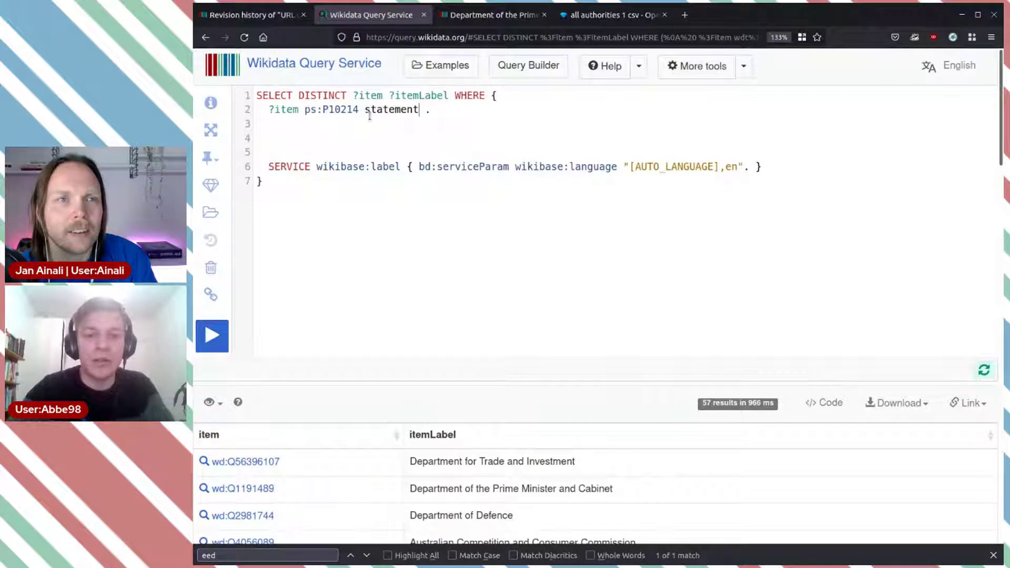
click(365, 110)
text(?)
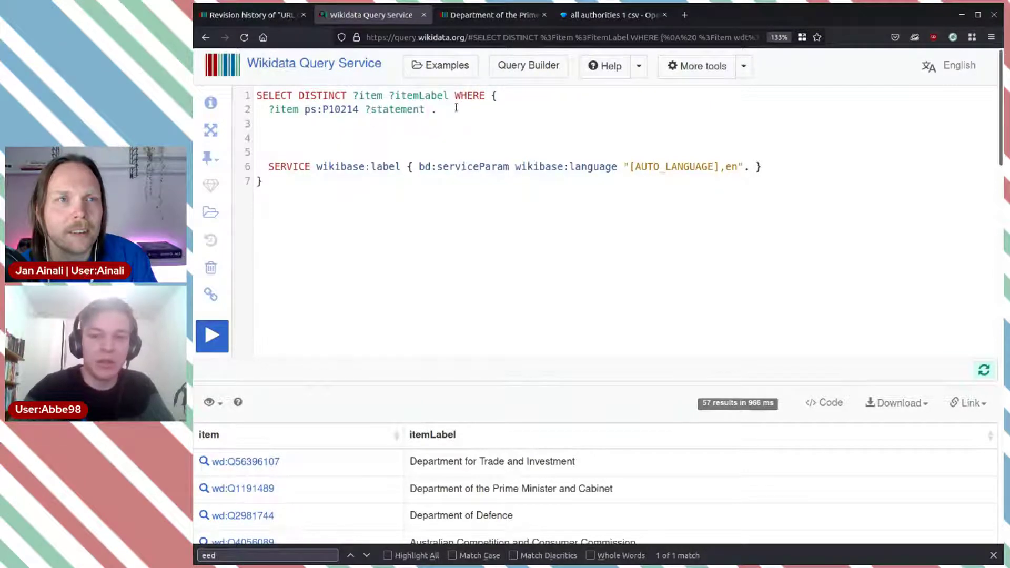
Replace DISTINCT ?item ?itemLabel in the SELECT clause with ?statement.
drag(448, 95, 298, 98)
key(BackSpace)
text(?s)
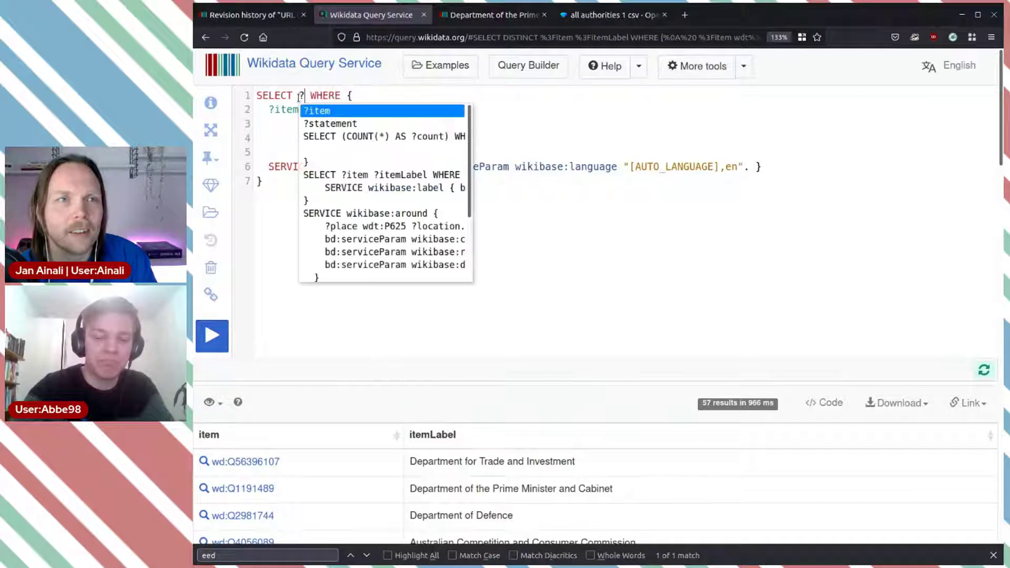
key(Down)
key(Return)
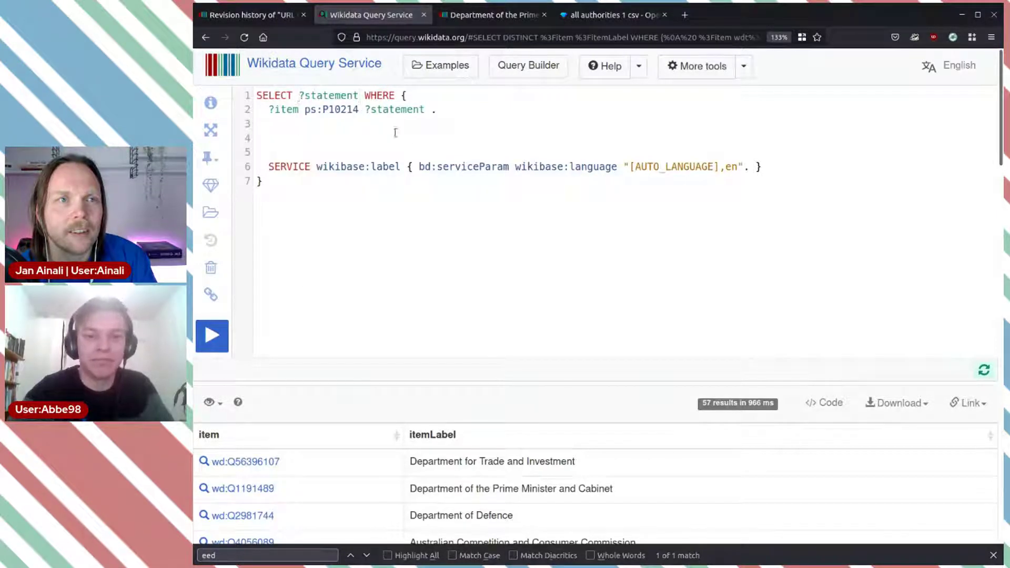
Remove one surplus blank line below the P10214 triple.
click(446, 110)
key(Return)
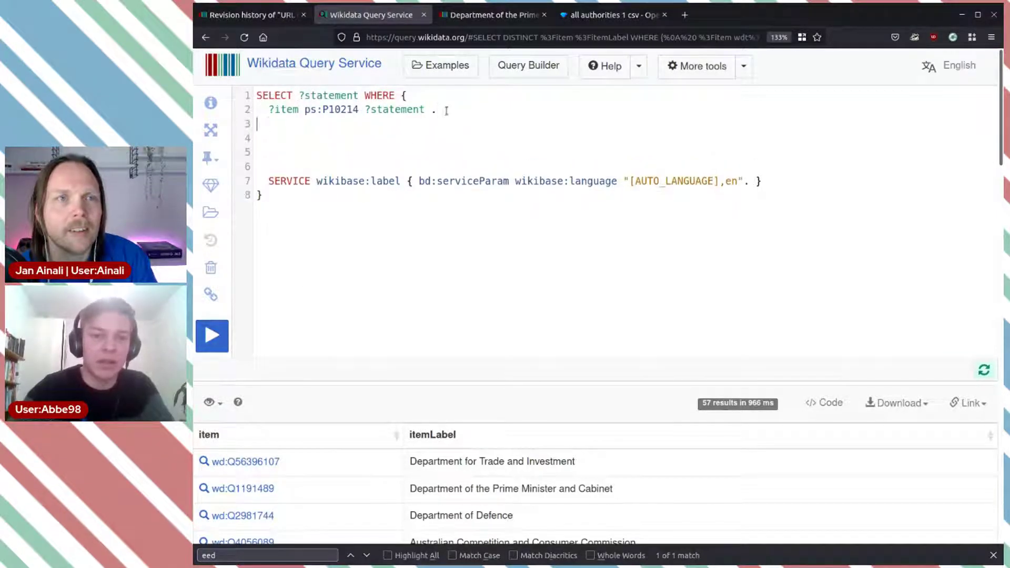
key(BackSpace)
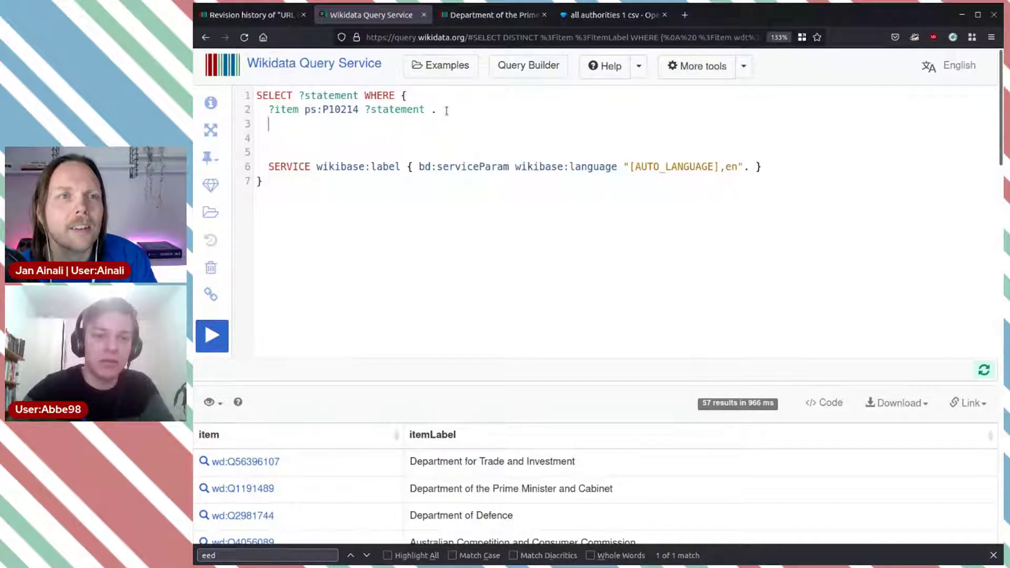
key(BackSpace)
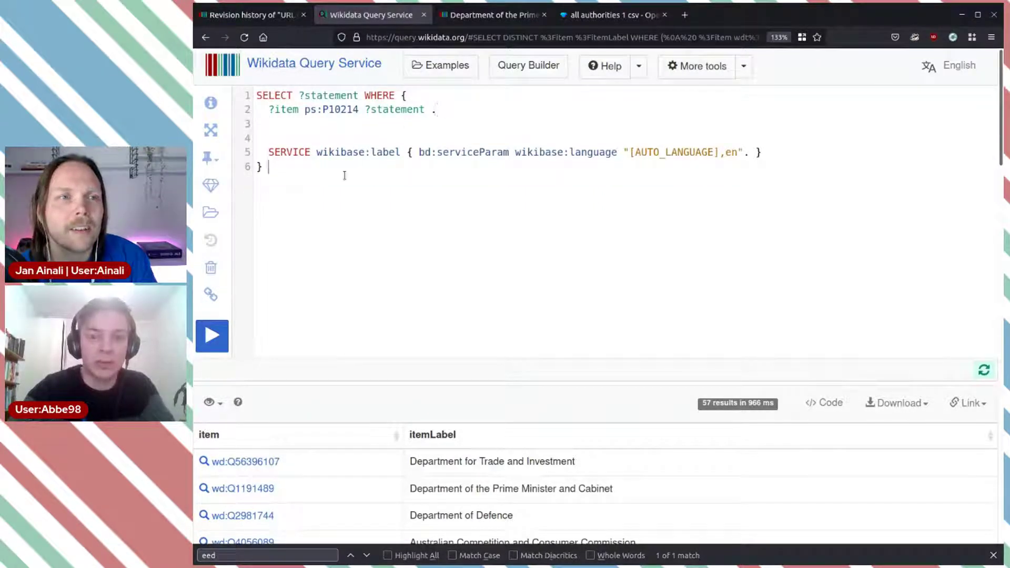
Append LIMIT 1 after the closing brace and run the query.
text(LI)
key(BackSpace)
key(BackSpace)
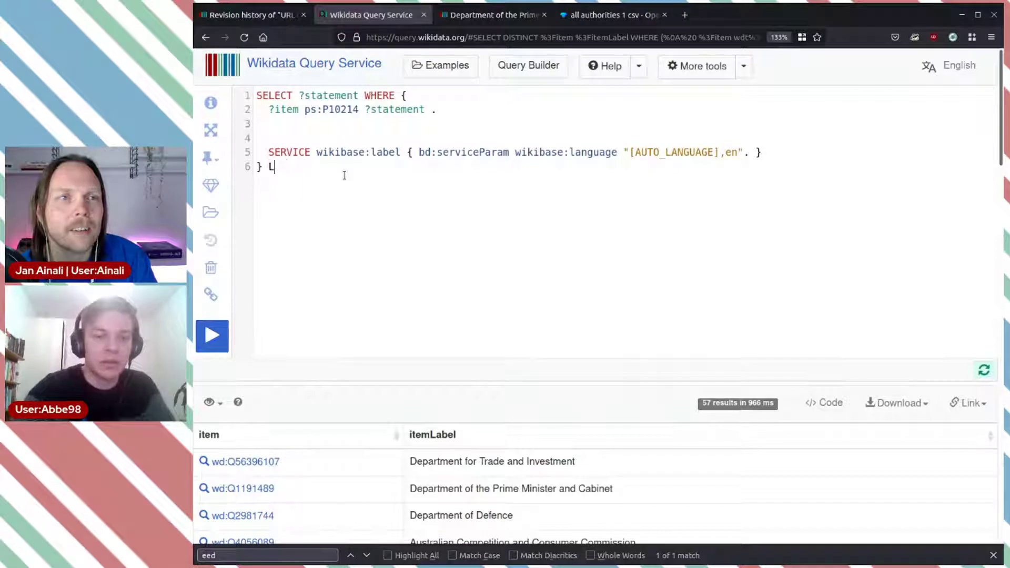
text(IMIT 1)
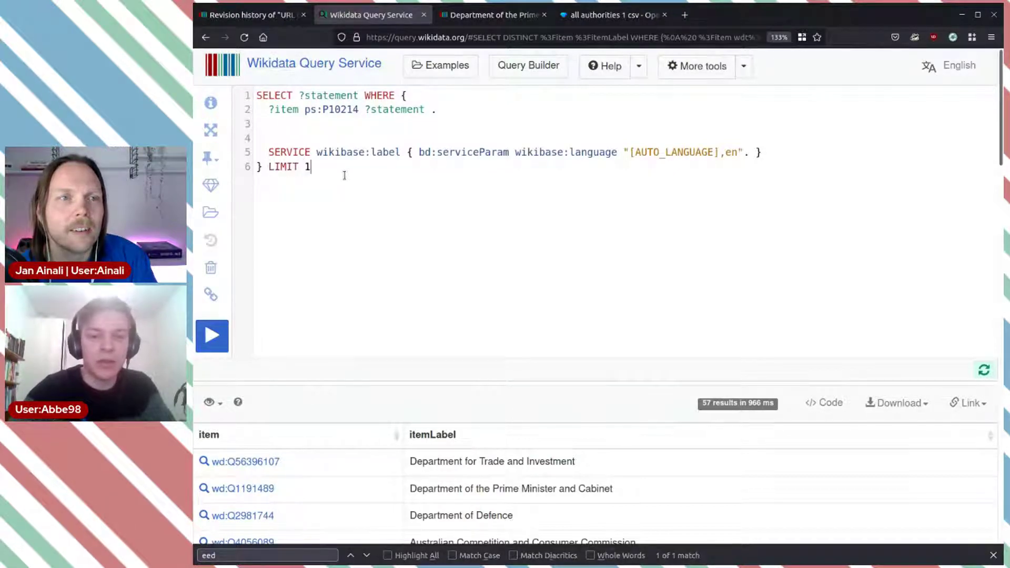
key(ctrl+Return)
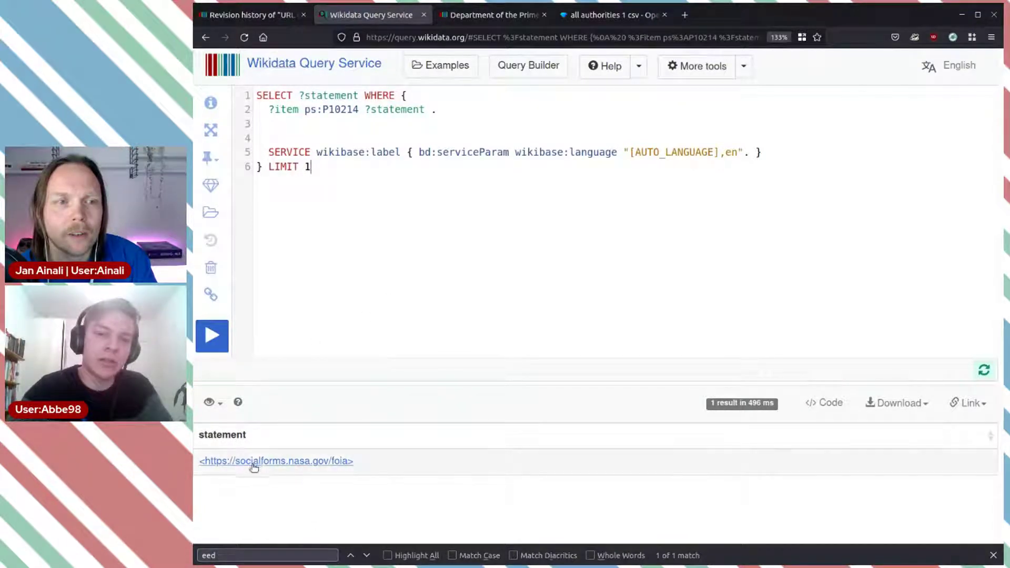
Add the triple pattern ?statement ?p ?o on a new line below the P10214 triple.
click(455, 109)
key(Return)
text(?st)
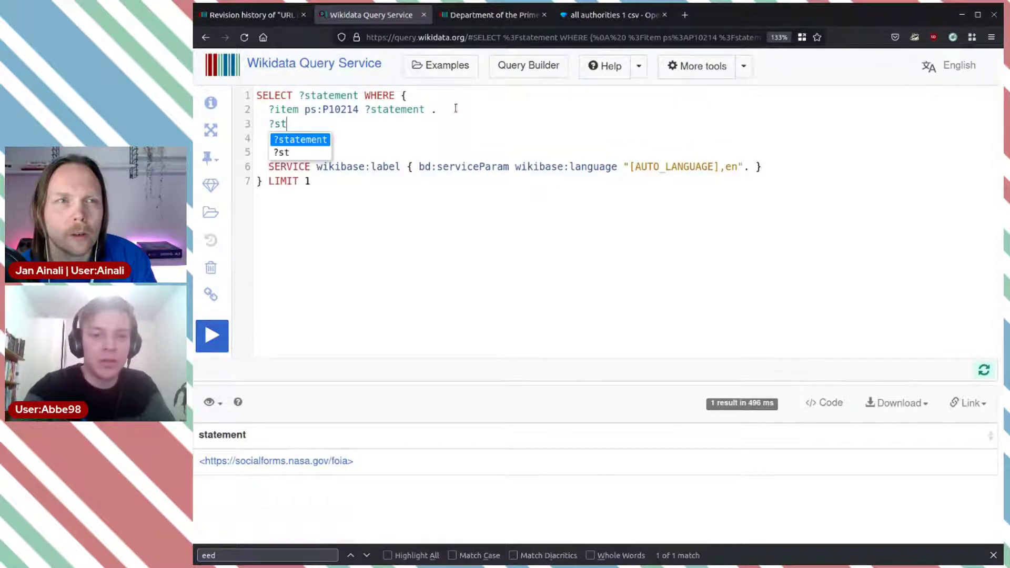
key(Return)
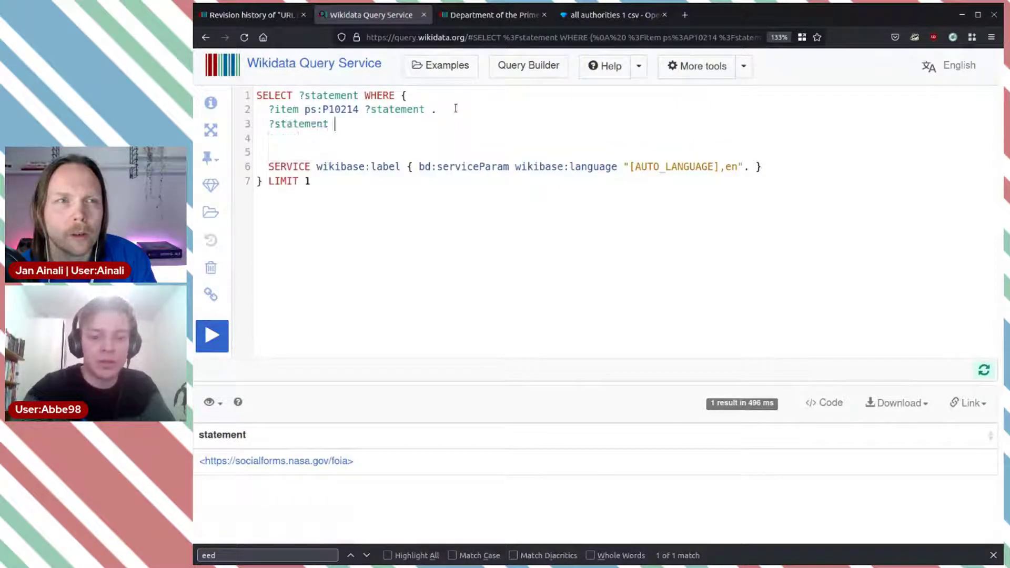
text(?)
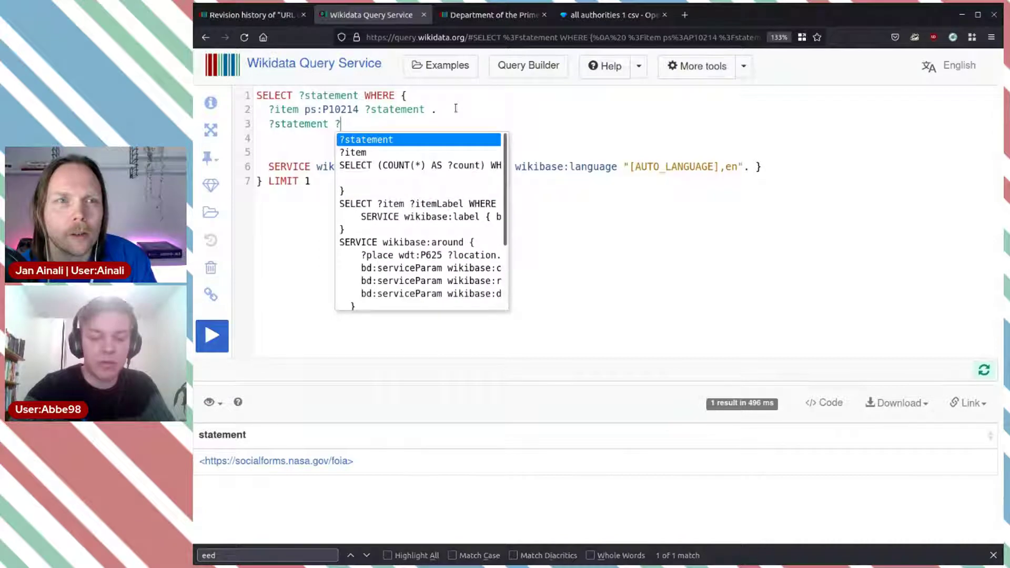
text(p ?)
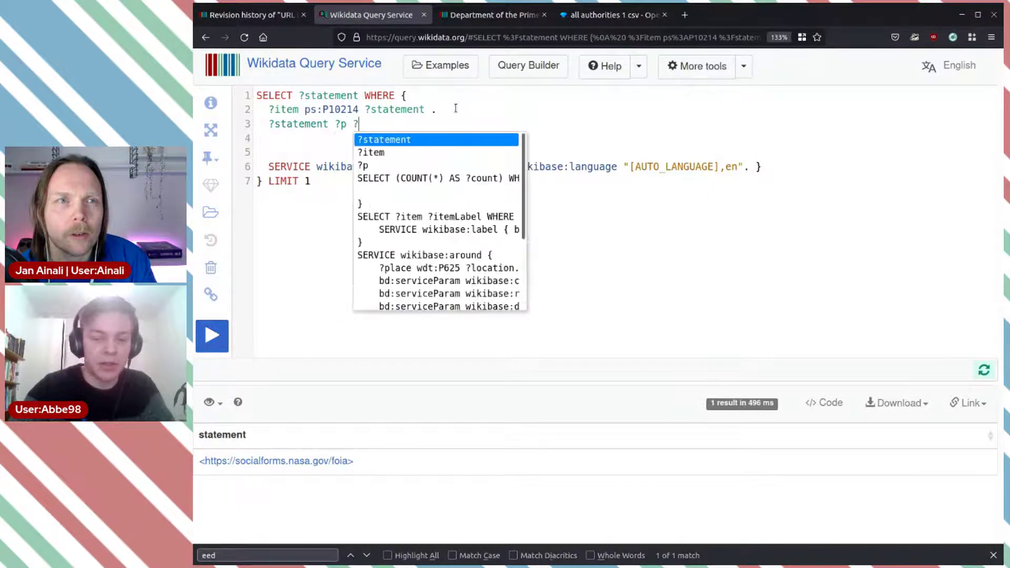
text(o)
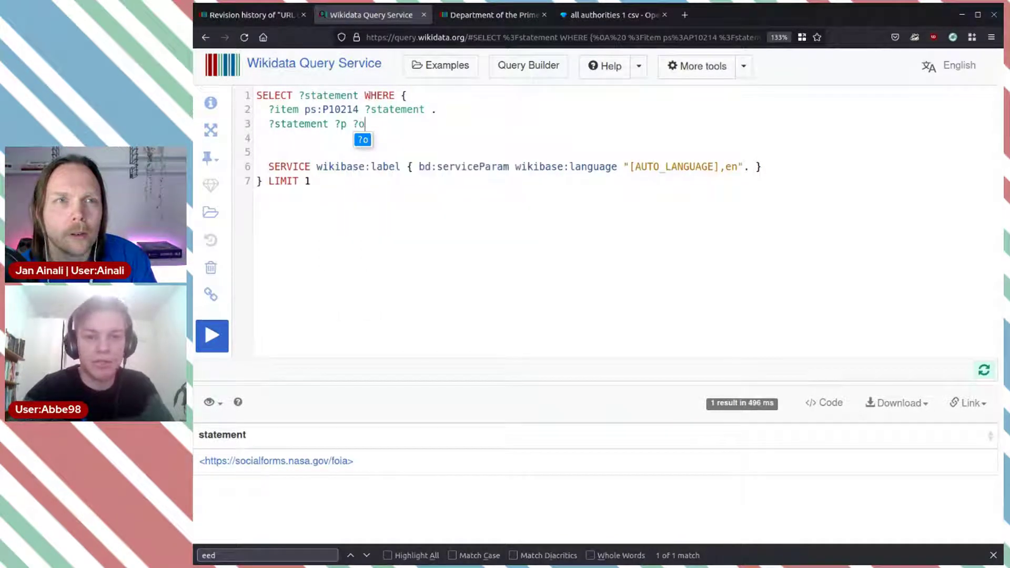
Add ?p and ?o after ?statement in the SELECT clause and run the query.
click(360, 95)
text(?p )
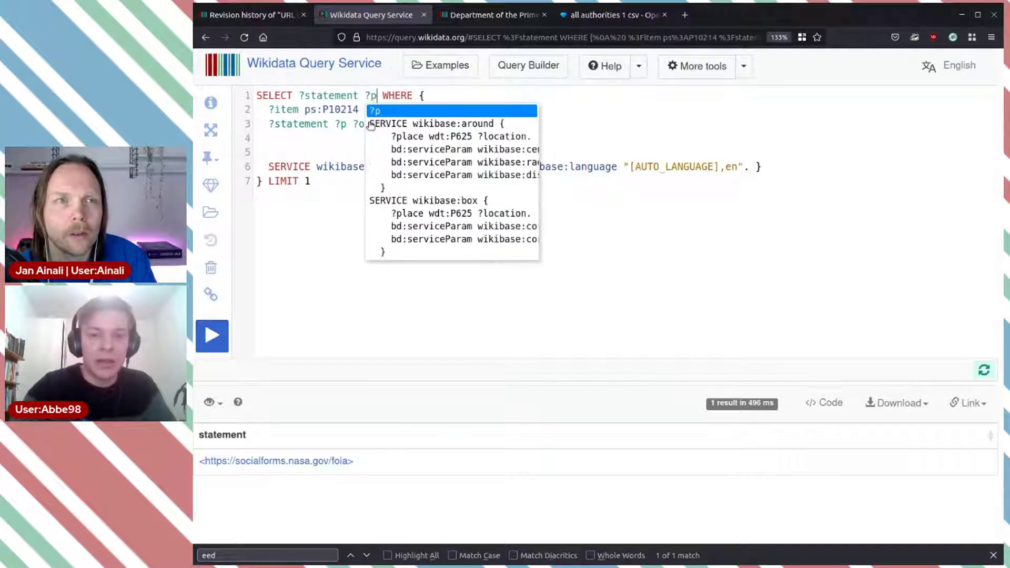
text(?o)
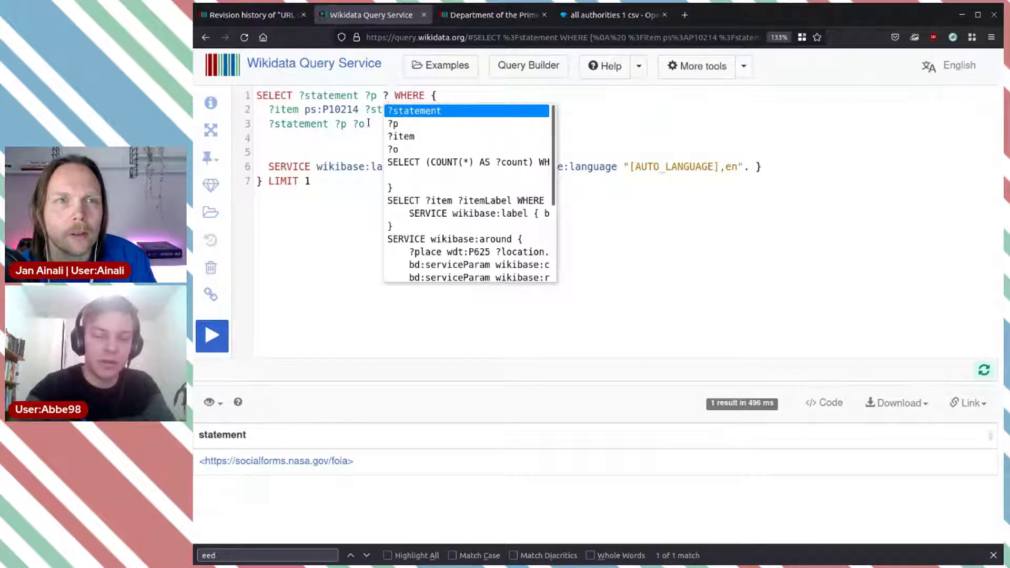
key(ctrl+Return)
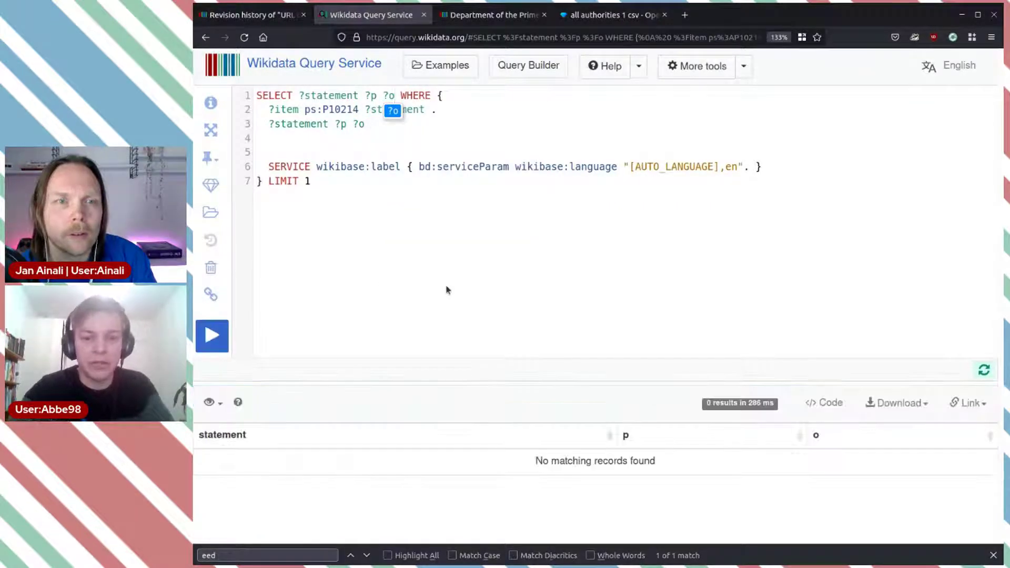
Change the P10214 prefix from ps: to p: in the first triple and run the query.
click(358, 129)
click(398, 128)
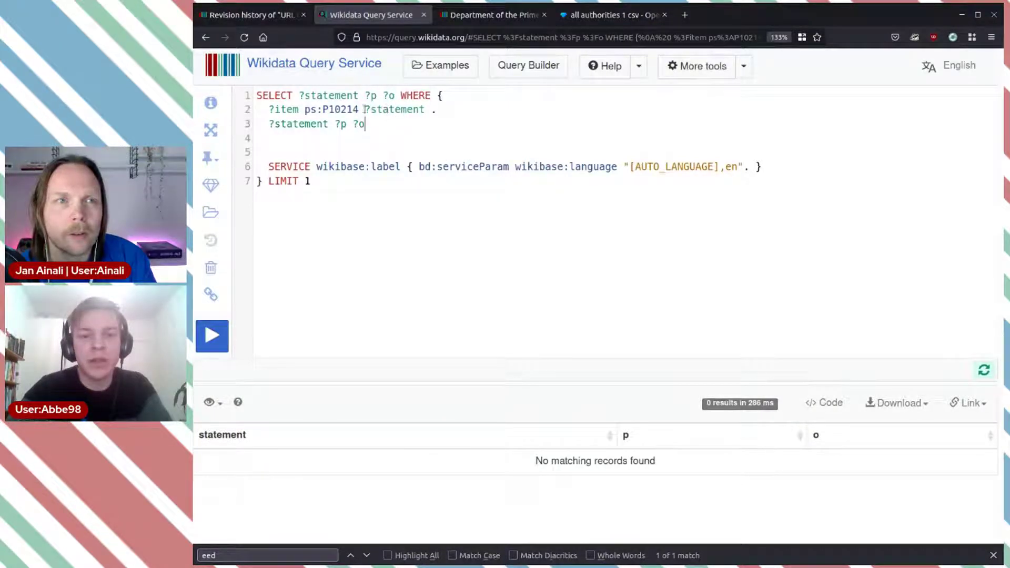
click(316, 110)
key(BackSpace)
key(ctrl+Return)
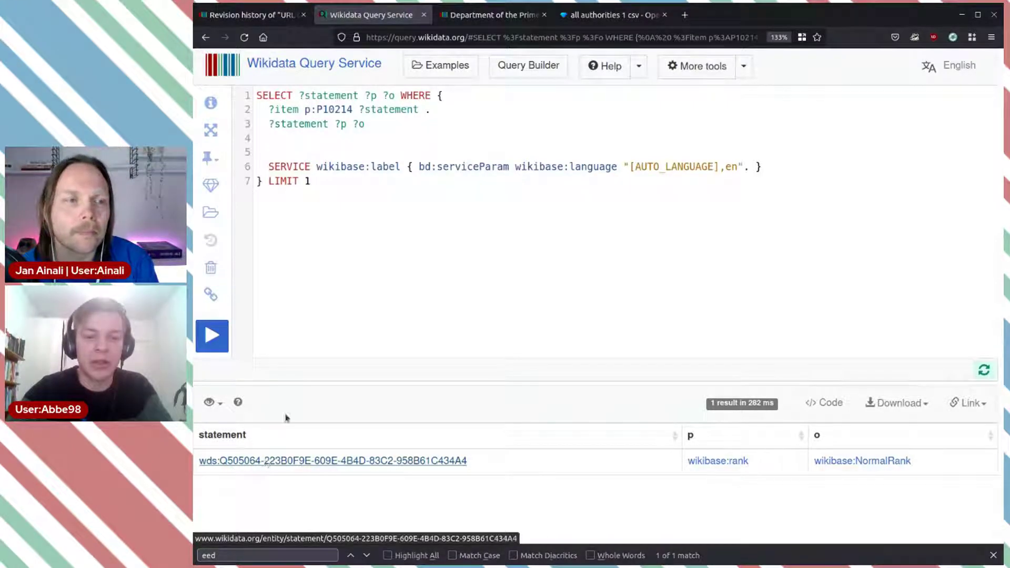
Load the Trosa Municipality item's address with #P10214 in place of the statement anchor, and return to the query.
click(493, 15)
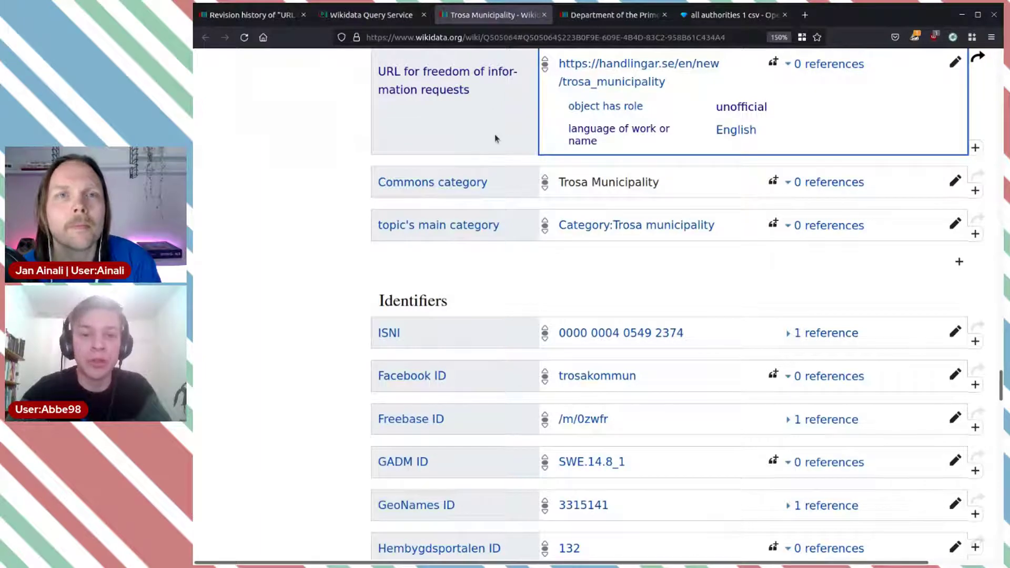
drag(525, 36, 754, 32)
text(P)
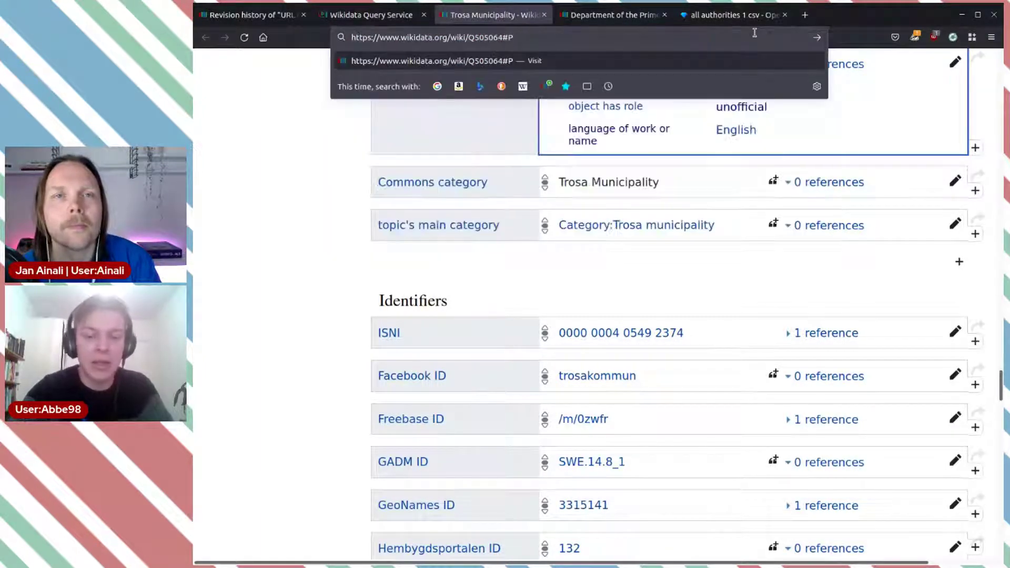
text(10214)
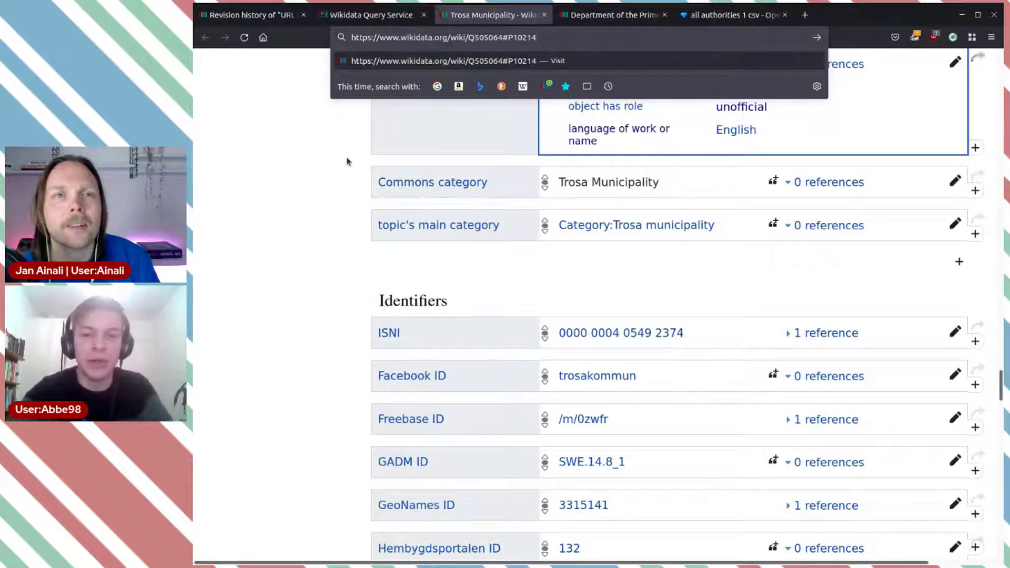
key(Return)
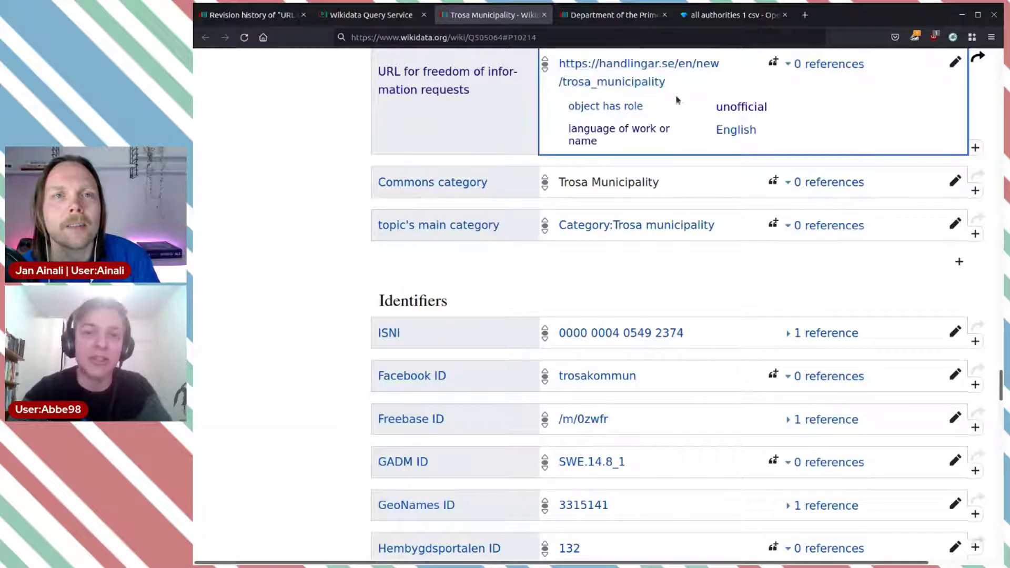
click(371, 15)
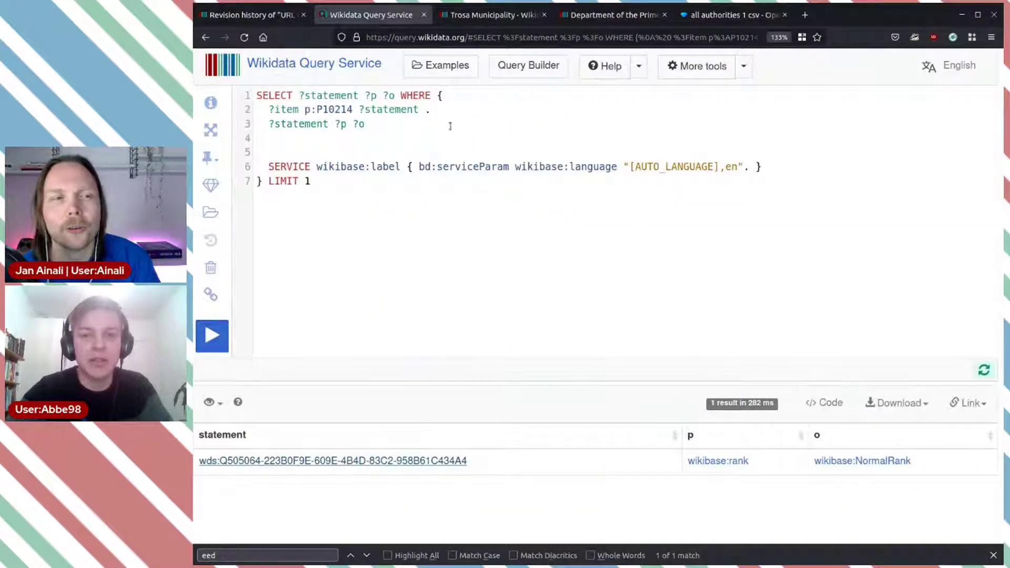
click(396, 121)
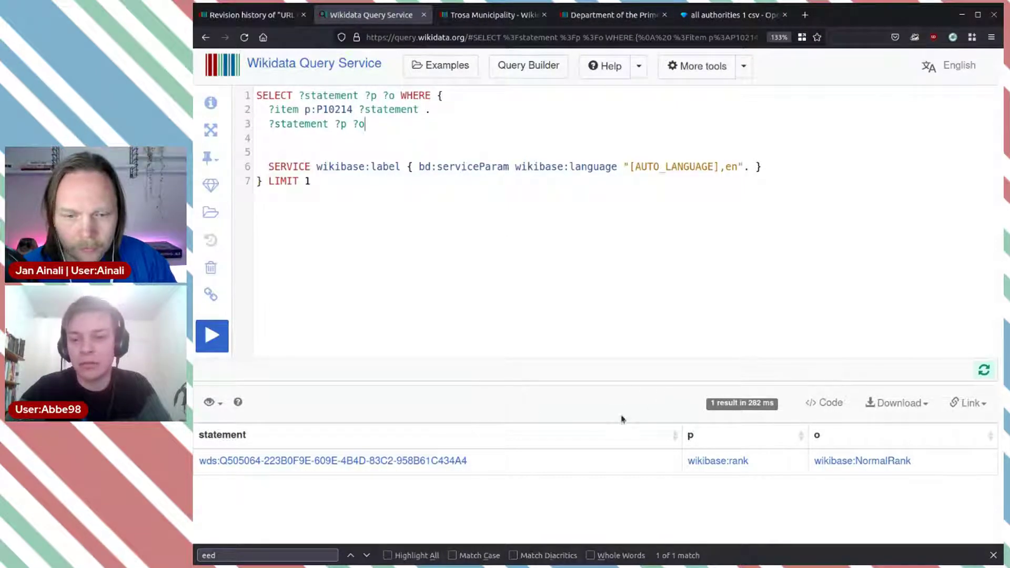
Search the web for "sparql handbook wikibooks" from the Trosa Municipality tab and look through the results.
click(493, 16)
click(474, 38)
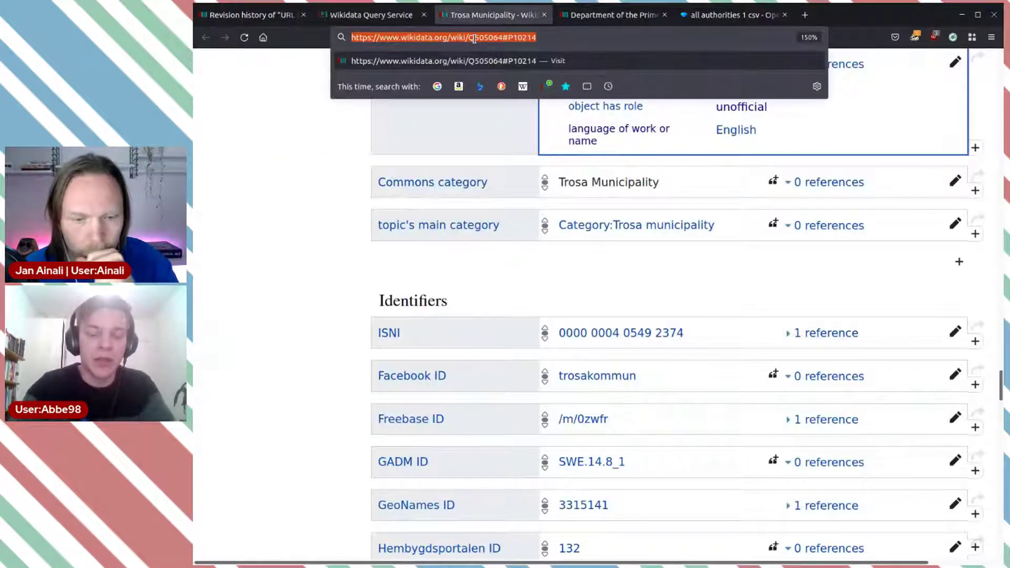
text(sparql)
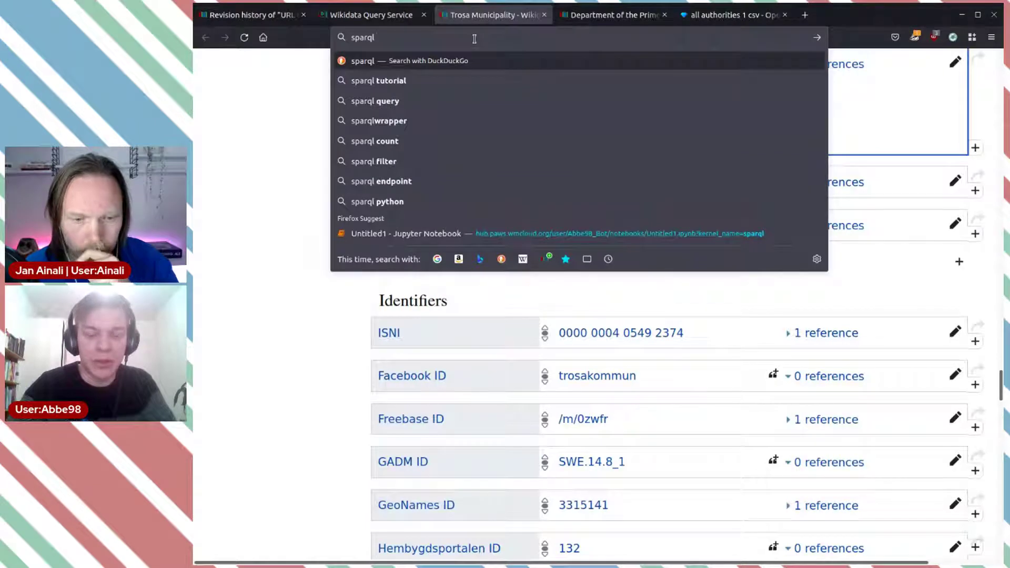
text( handbook)
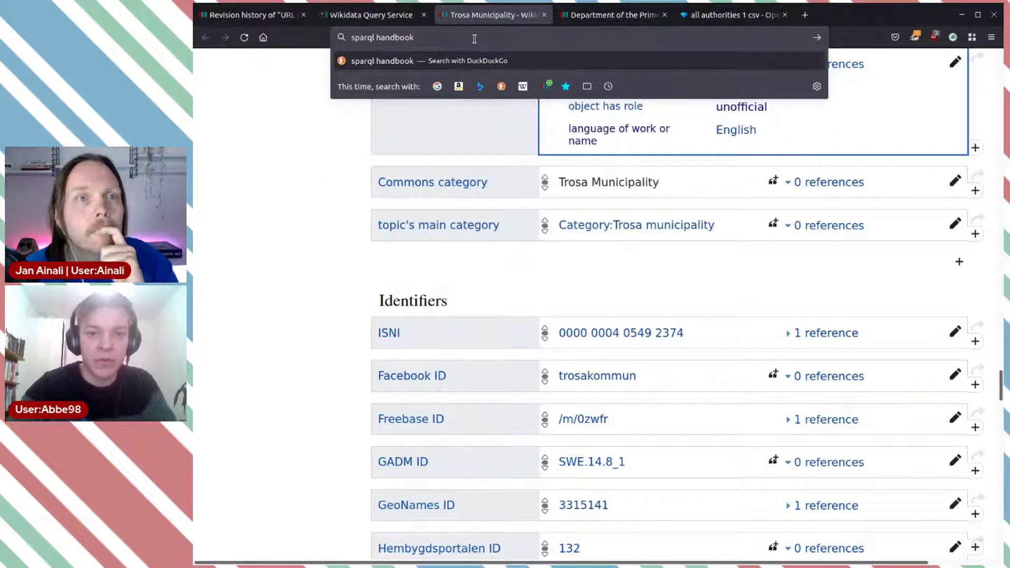
text(!g)
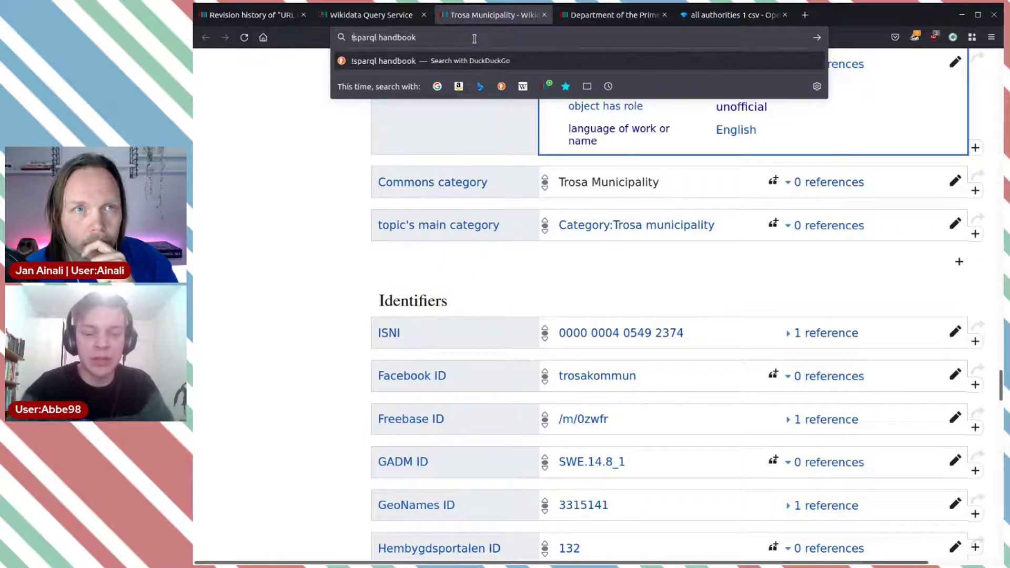
key(BackSpace)
key(BackSpace)
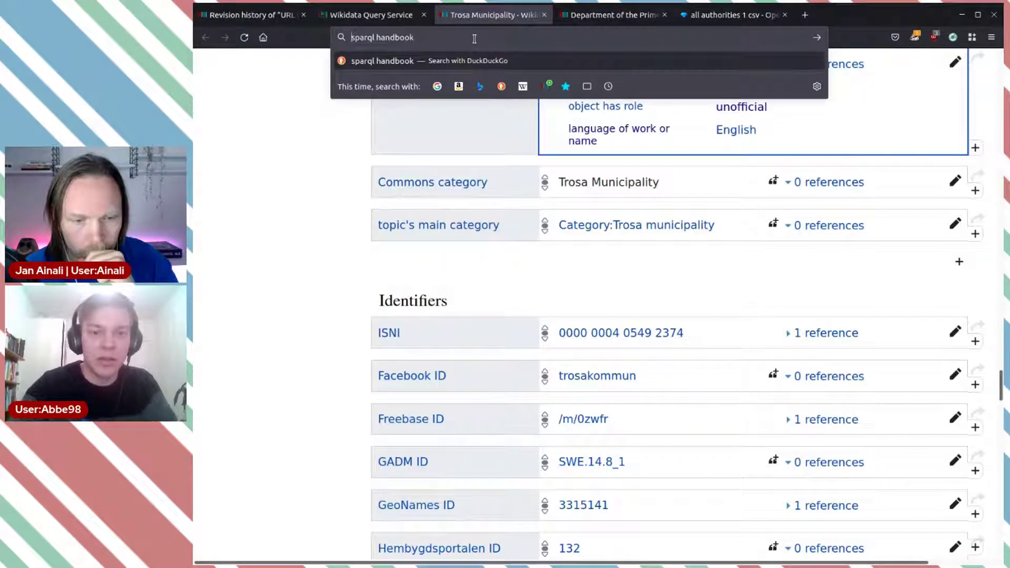
text(wi)
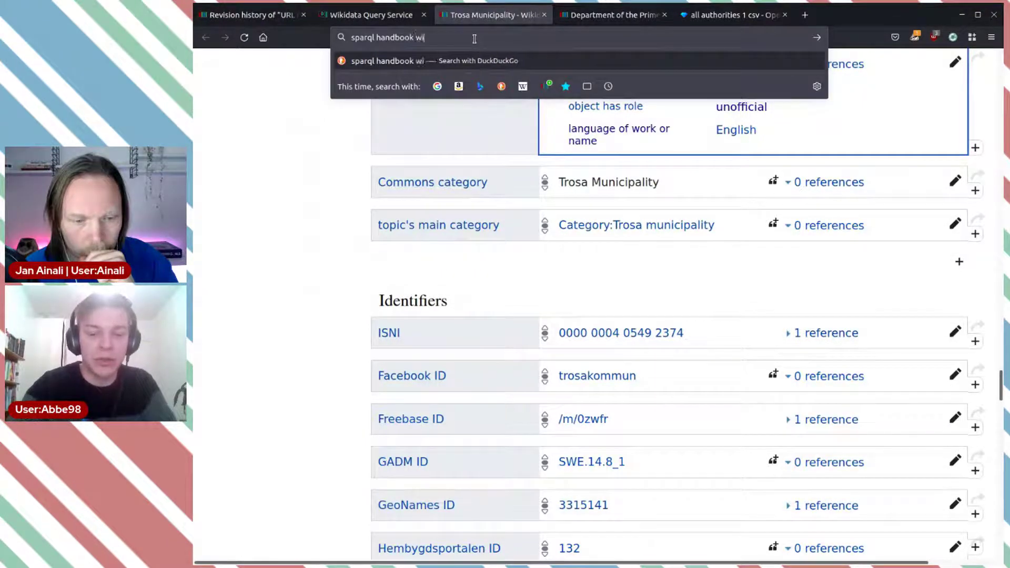
text(kibooks)
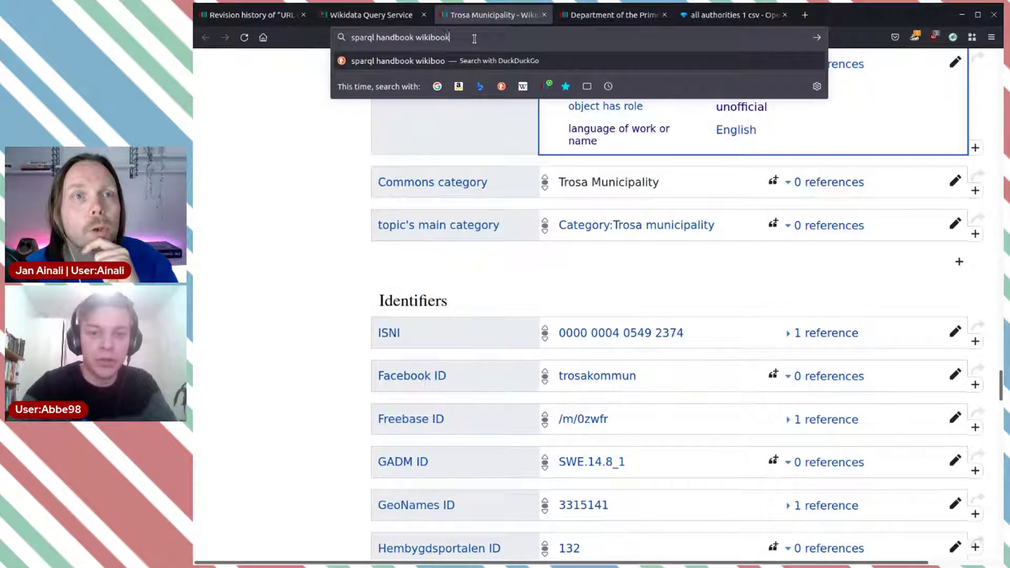
key(Return)
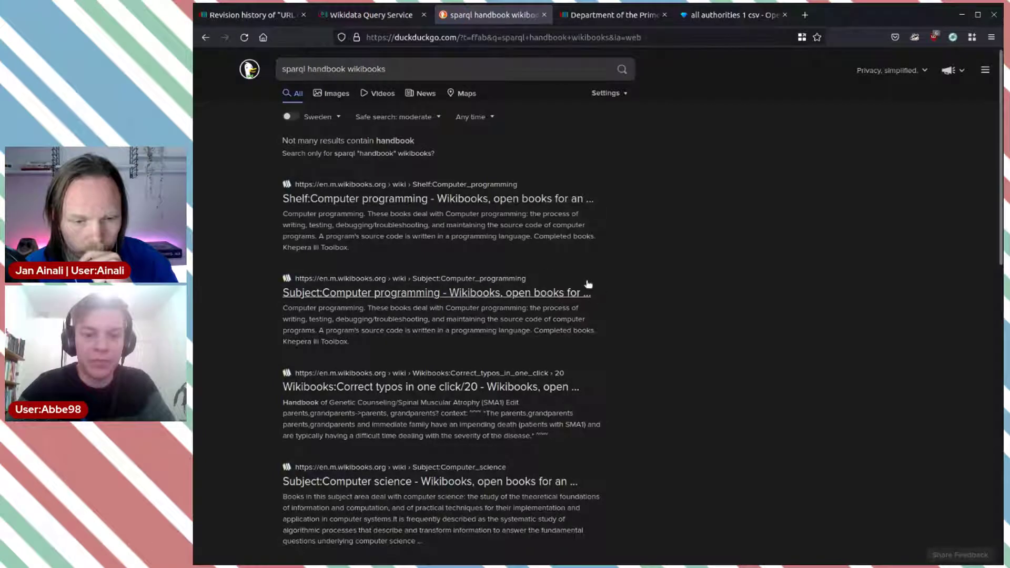
scroll(605, 418, down, 6)
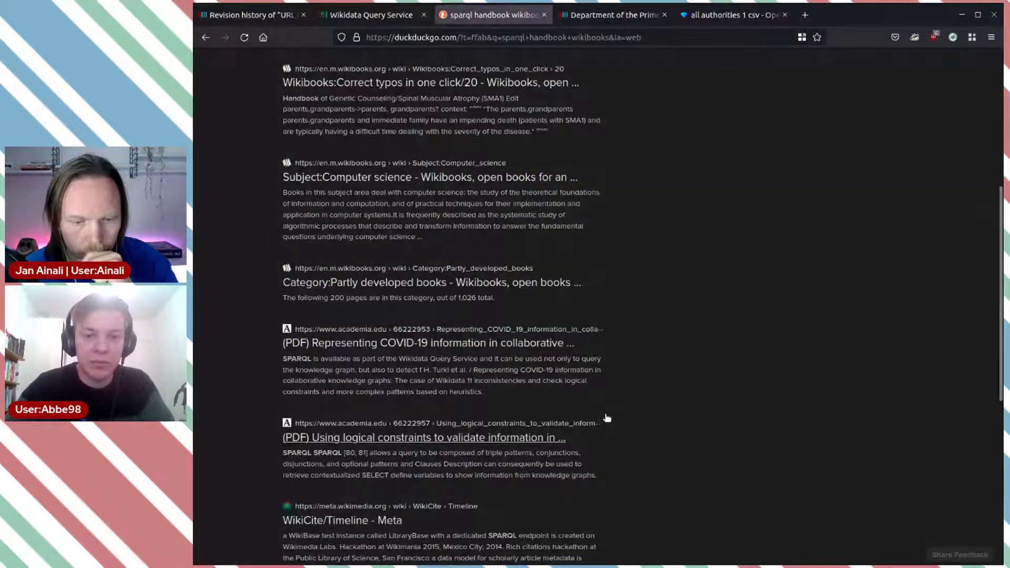
scroll(604, 418, up, 6)
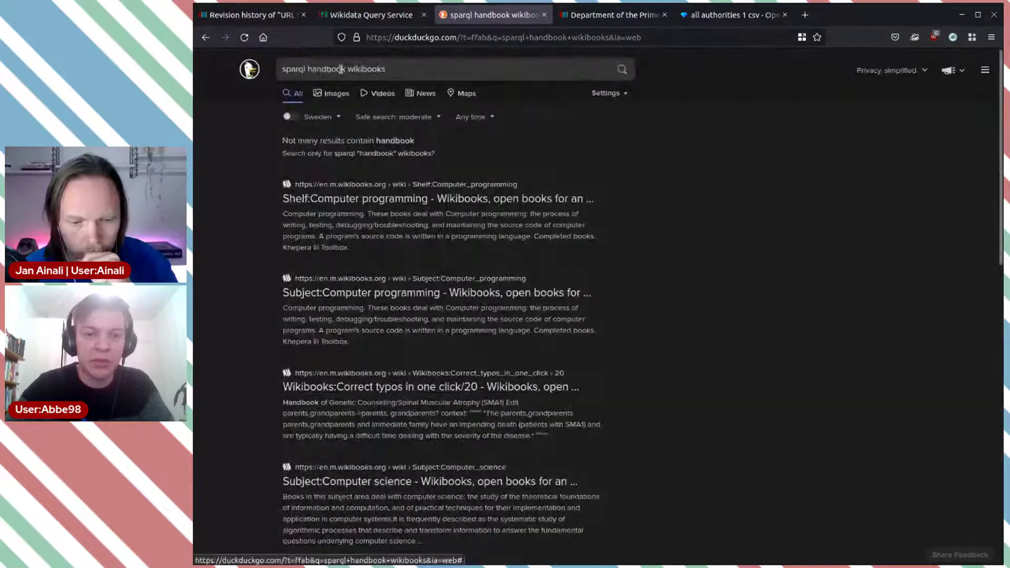
Remove "handbook" from the search terms and search for "sparql wikibooks".
double_click(333, 69)
key(BackSpace)
key(Return)
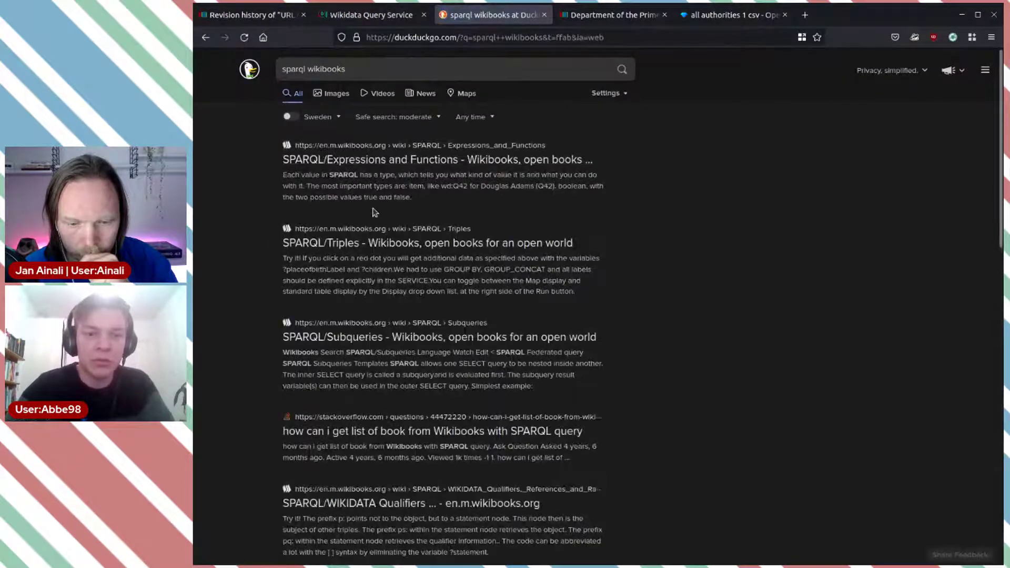
Open the SPARQL/Expressions and Functions result, go up to the main SPARQL book page, and load its desktop version.
click(438, 163)
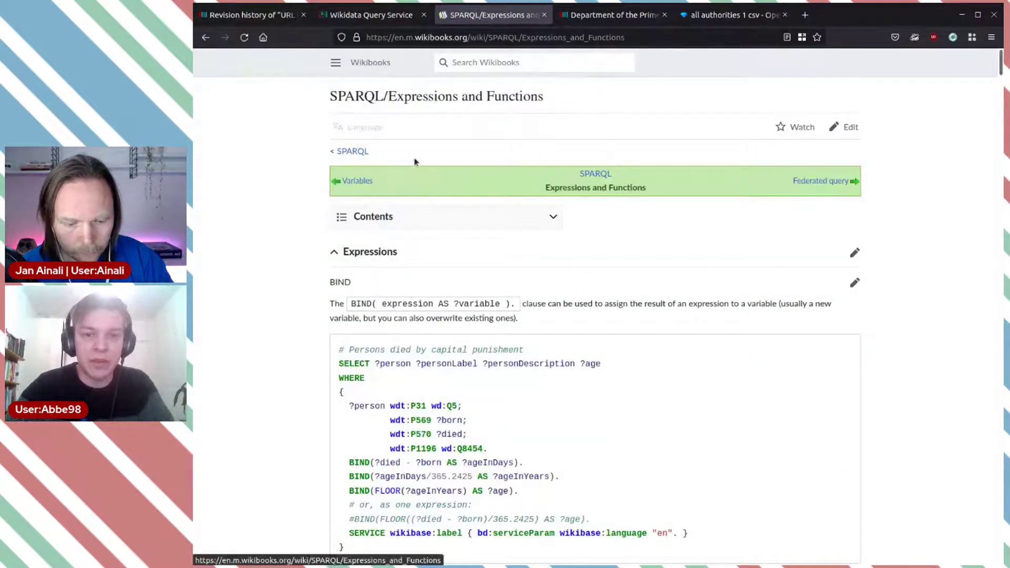
click(352, 151)
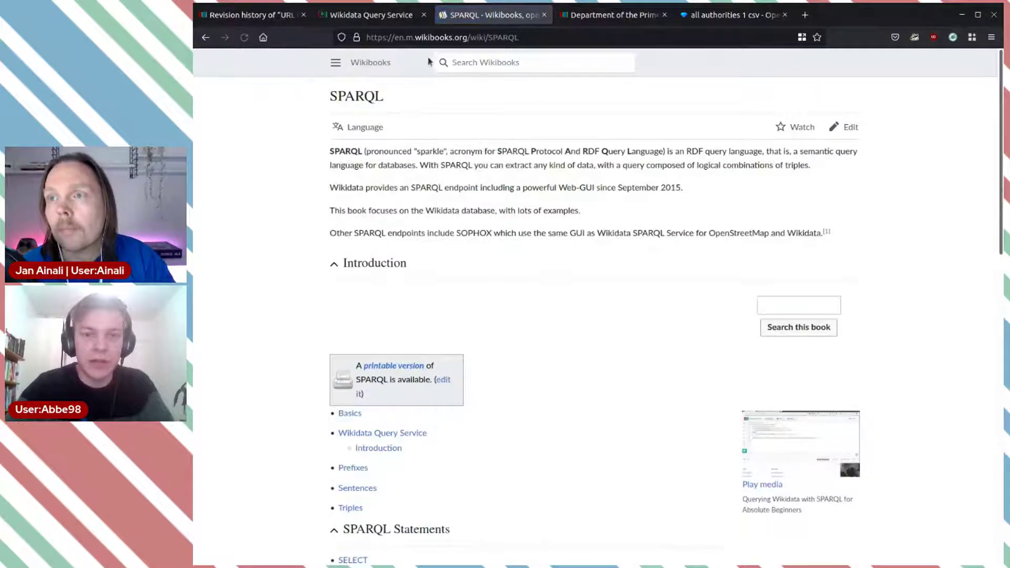
click(411, 38)
key(BackSpace)
key(BackSpace)
key(Return)
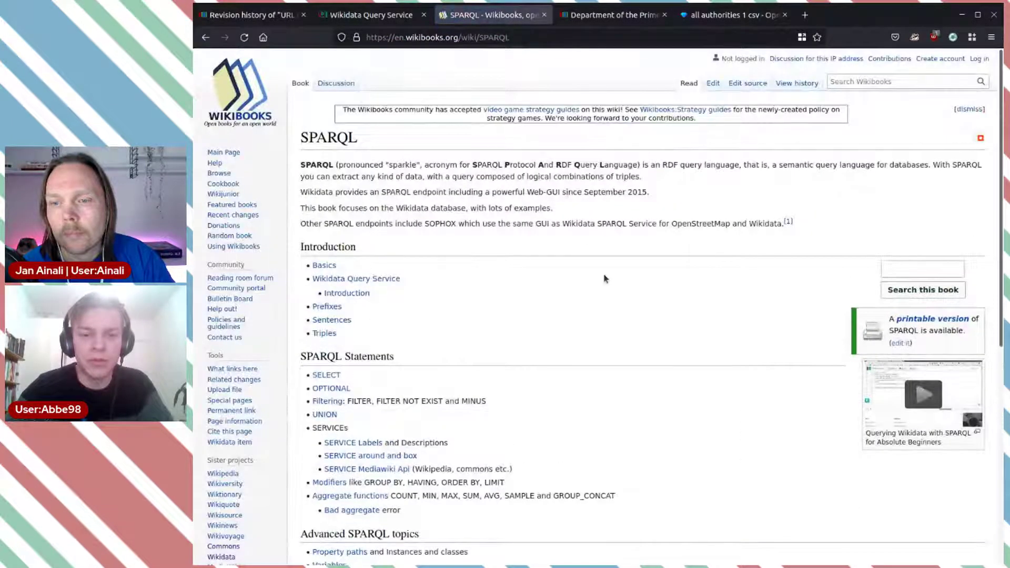
Enlarge the SPARQL book page to 120% and look through its list of chapters.
scroll(604, 278, down, 2)
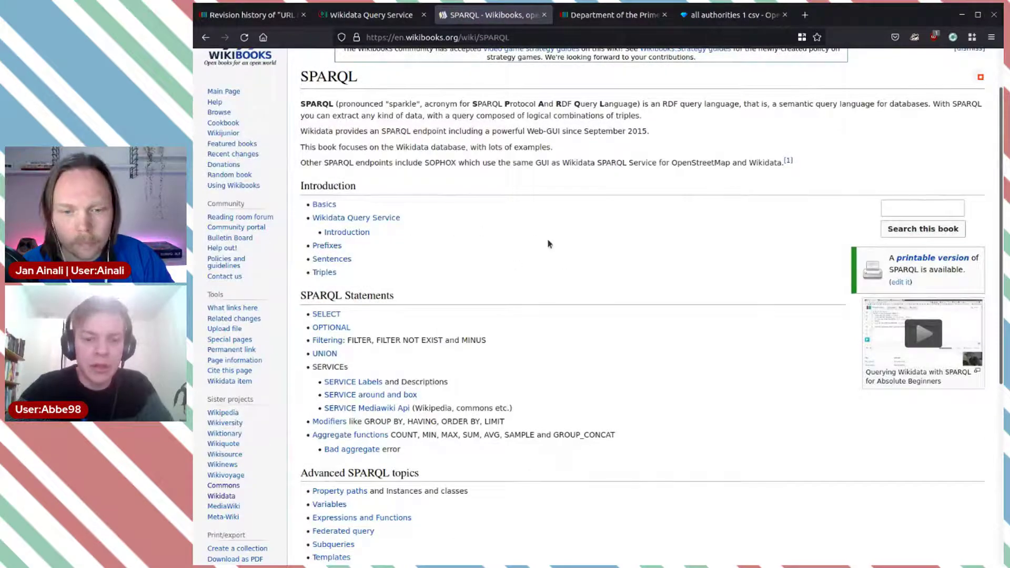
scroll(548, 243, down, 4)
scroll(547, 244, up, 6)
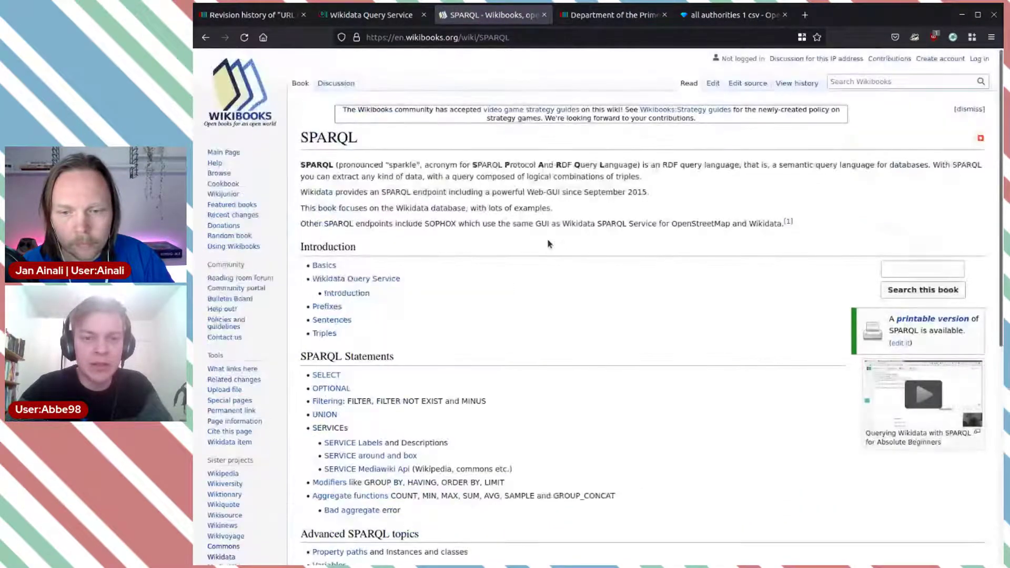
key(ctrl+plus)
key(ctrl+plus)
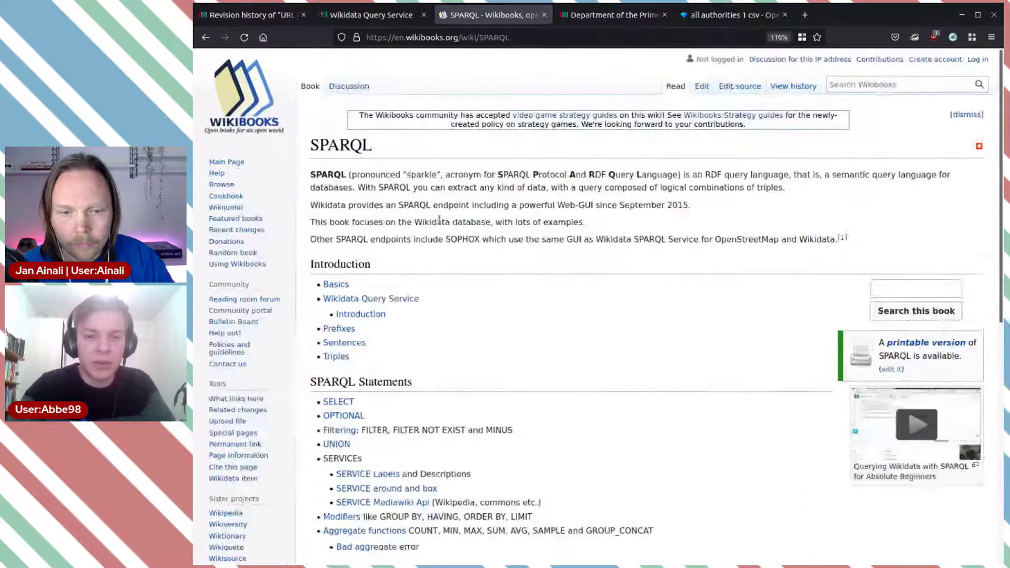
scroll(576, 333, down, 4)
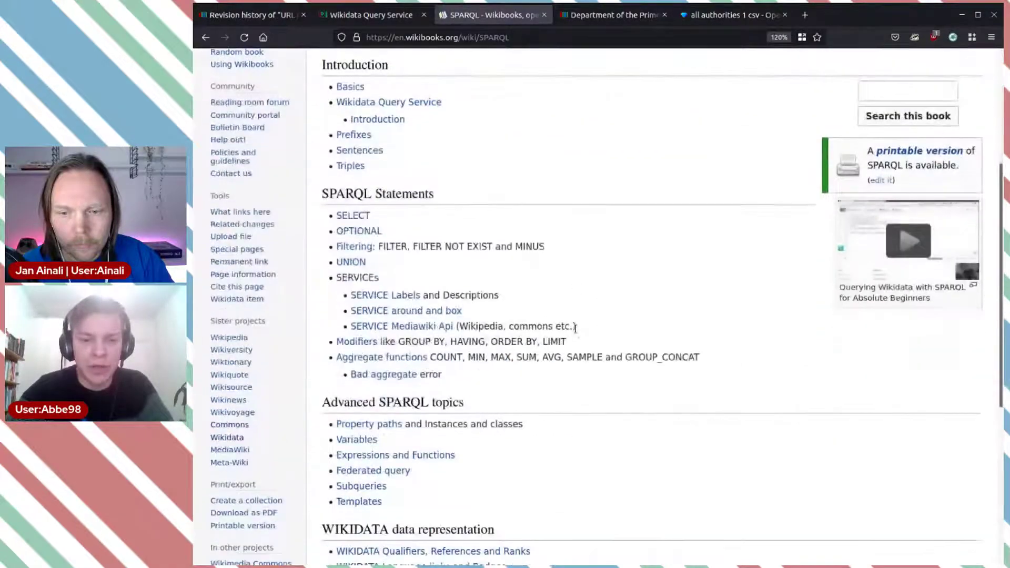
scroll(604, 235, down, 4)
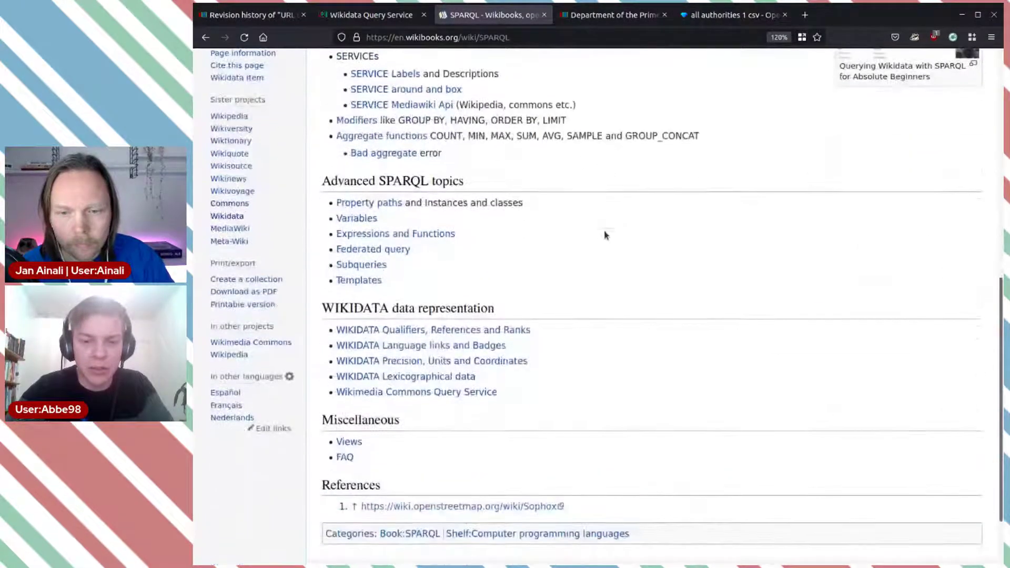
Open the WIKIDATA Qualifiers, References and Ranks chapter and read the example query in its Qualifiers section.
click(408, 332)
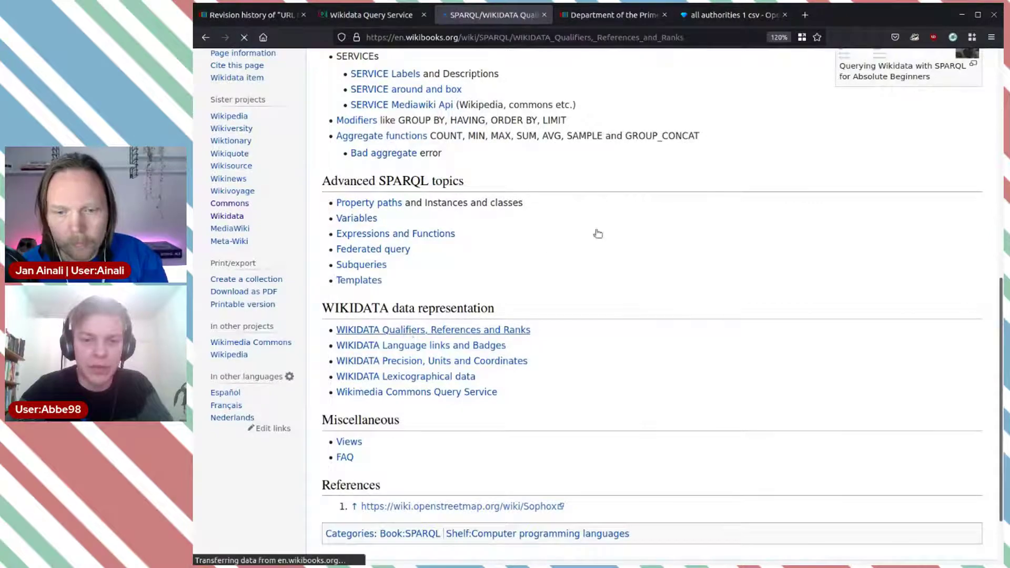
scroll(632, 217, down, 7)
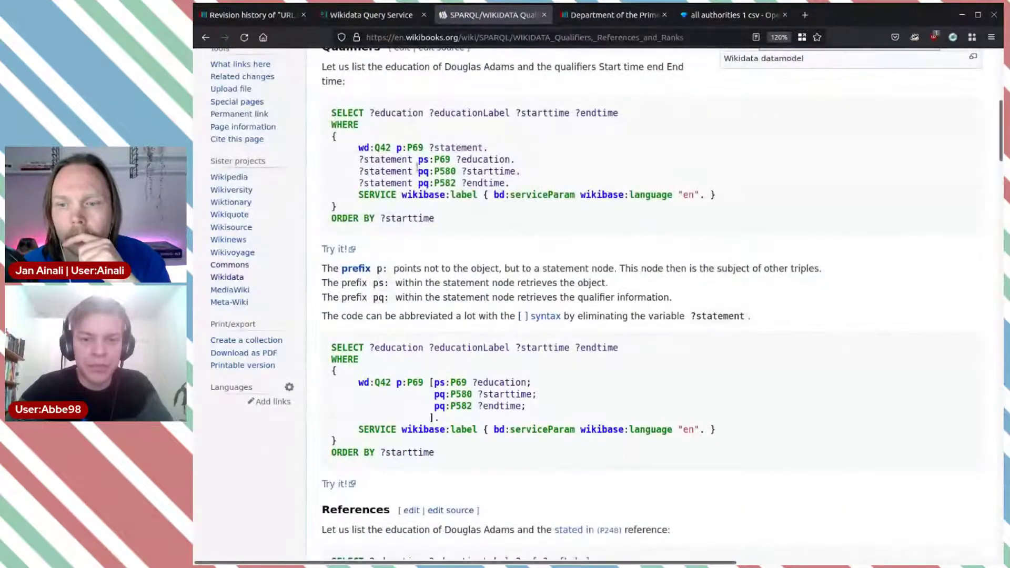
scroll(491, 146, up, 3)
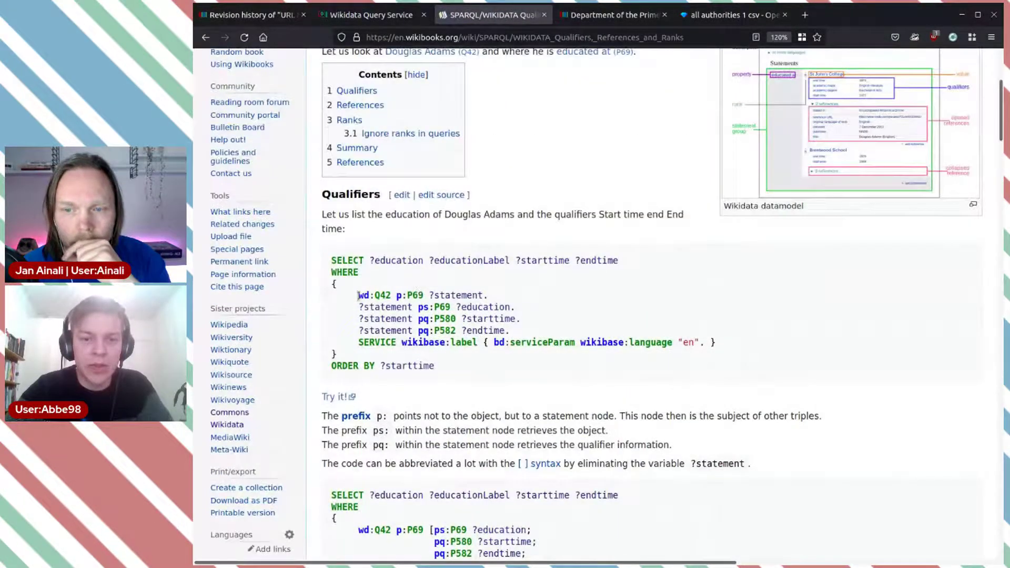
drag(358, 293, 488, 312)
click(557, 309)
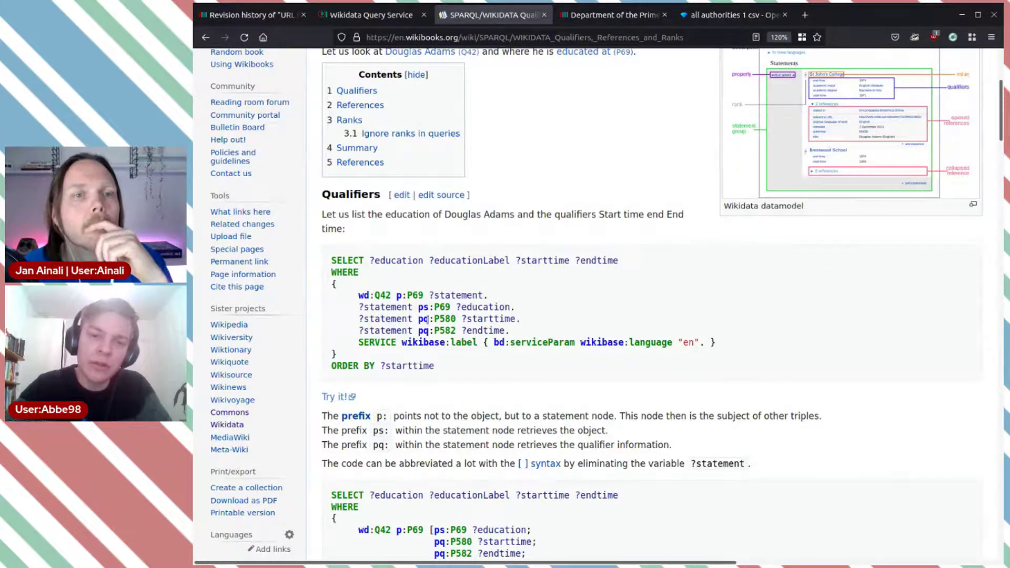
Switch to the Wikidata Query Service tab and change the second triple to ?statement pq:P3831 ?o, using the "object has role" qualifier.
click(263, 16)
click(368, 14)
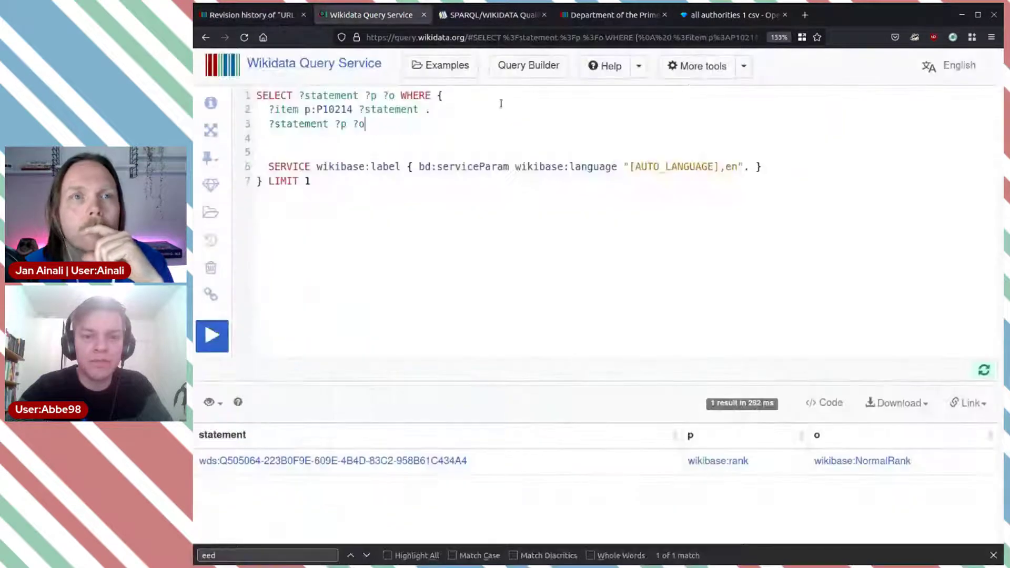
drag(348, 122, 335, 122)
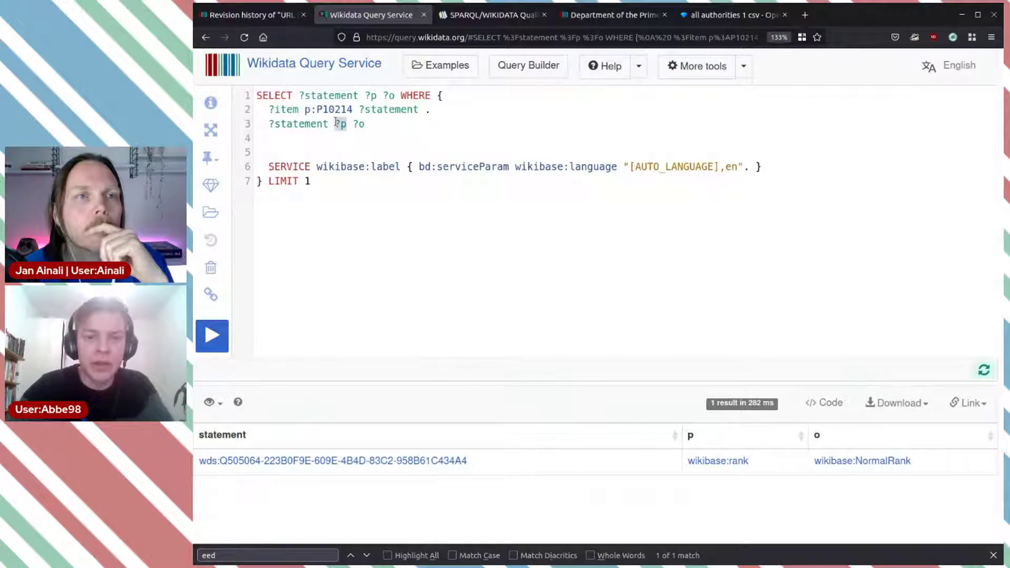
text(pq:)
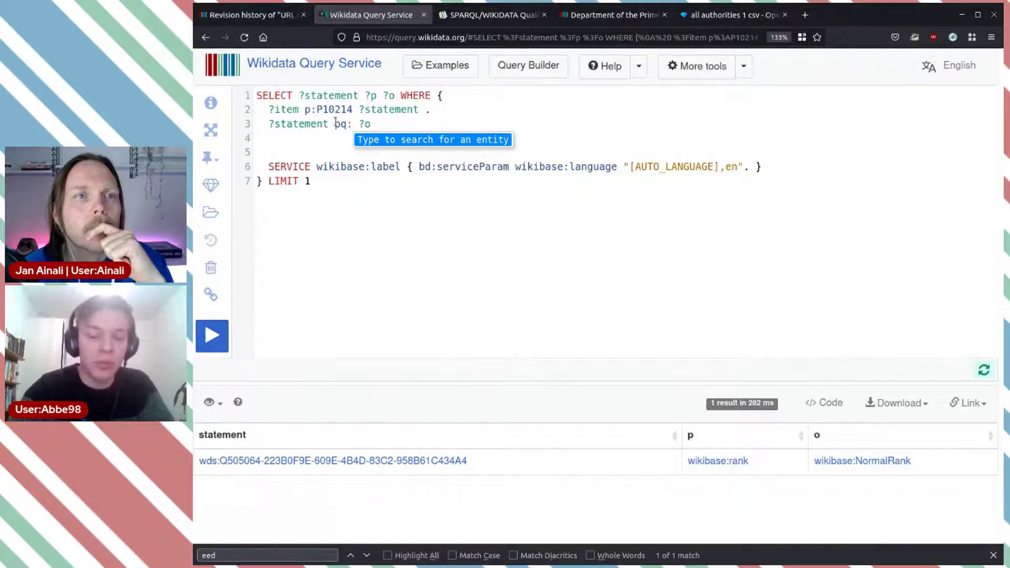
text(obj)
text(ect has )
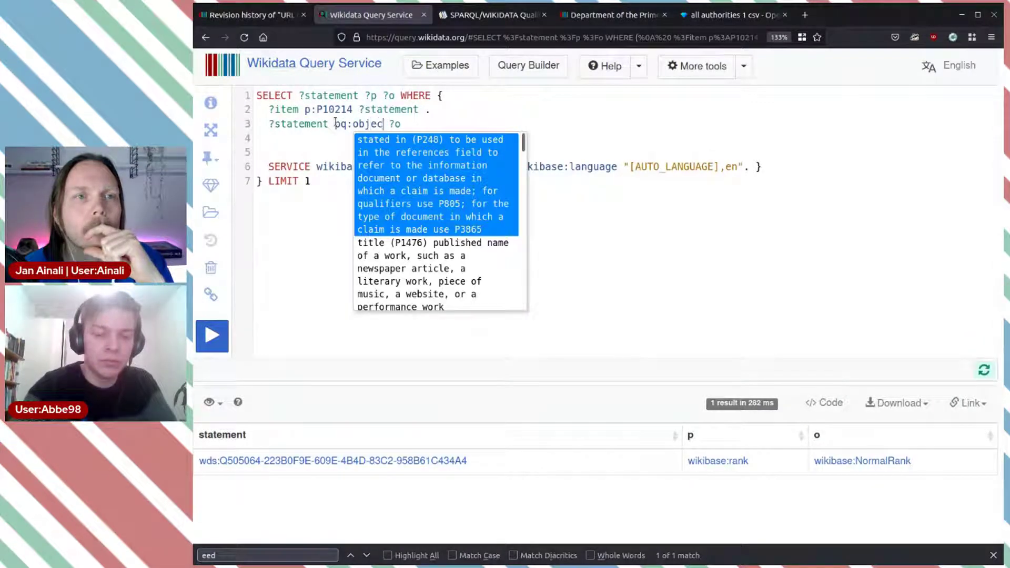
text(r)
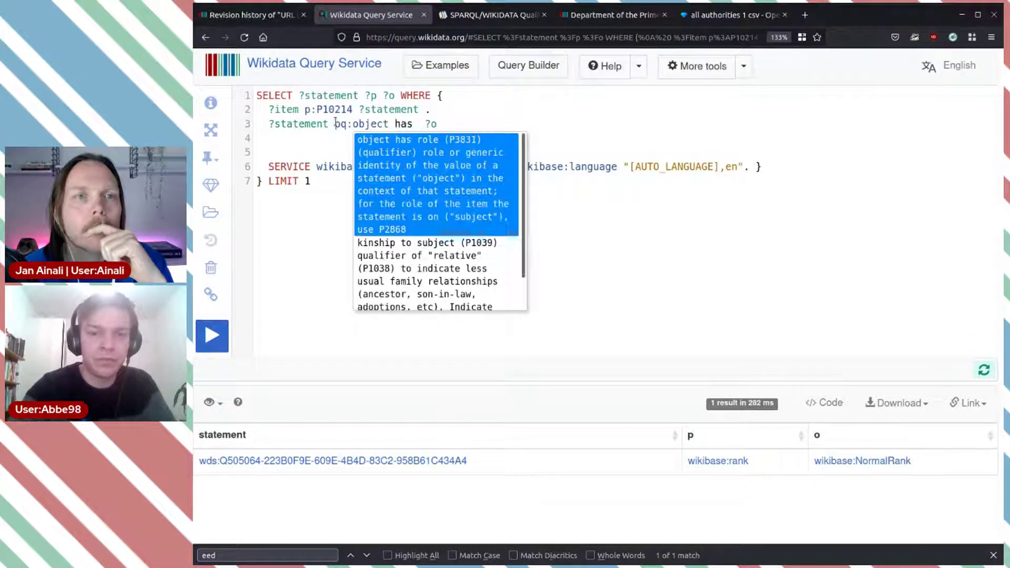
key(Return)
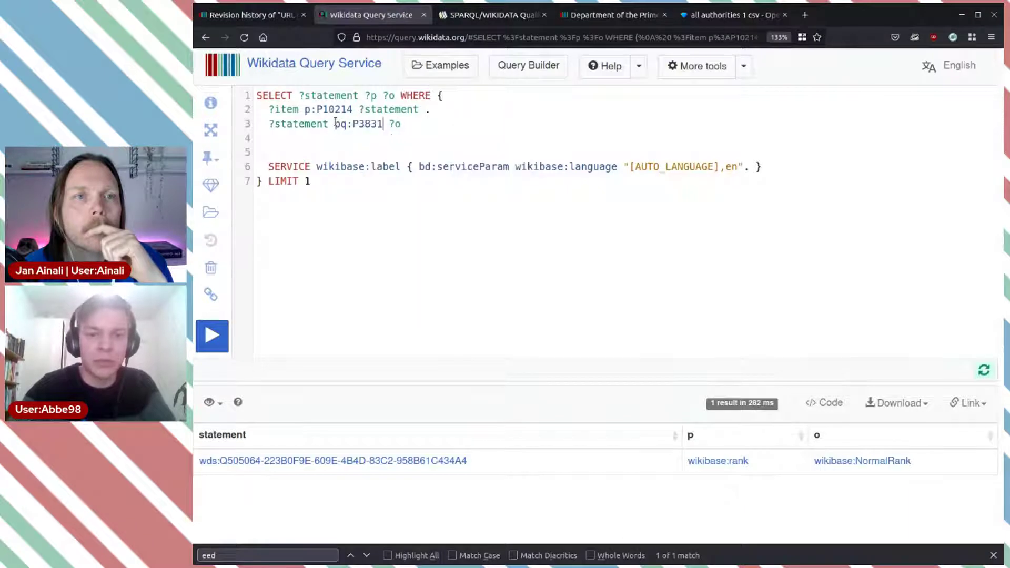
click(417, 122)
key(BackSpace)
key(BackSpace)
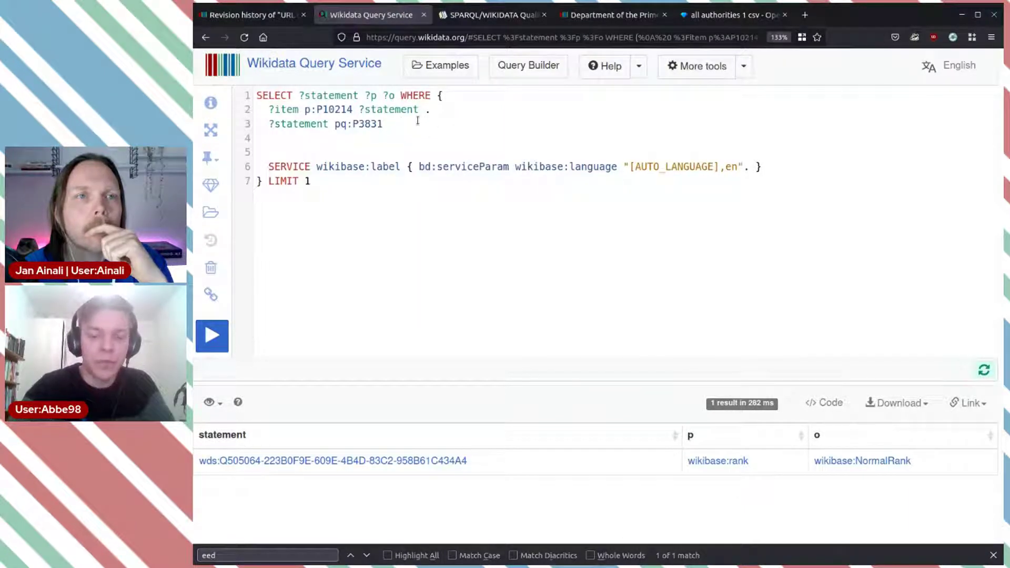
text(?o)
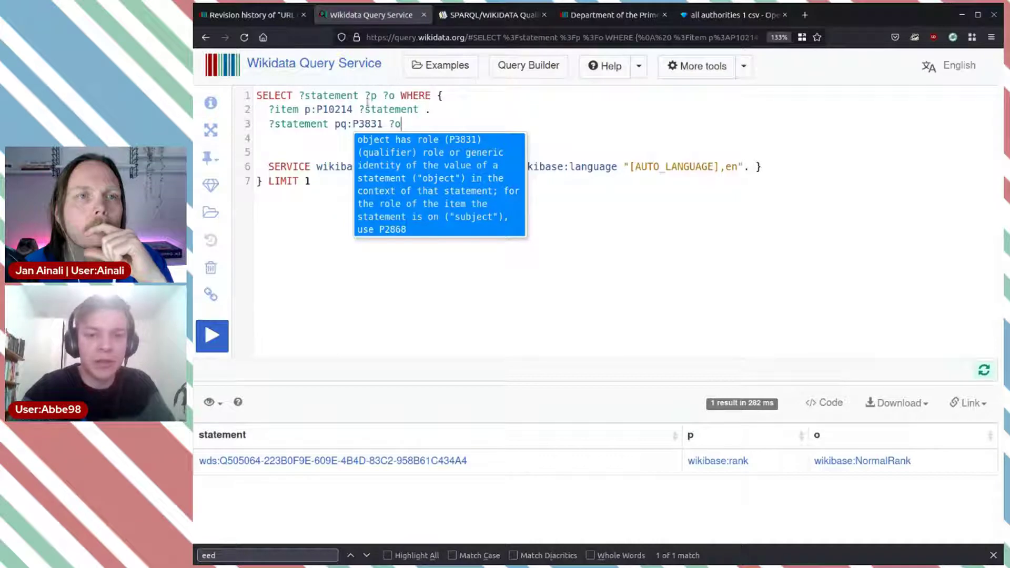
Replace the selected variables in the SELECT clause with DISTINCT ?oLabel.
drag(395, 95, 298, 93)
text(DISTIN)
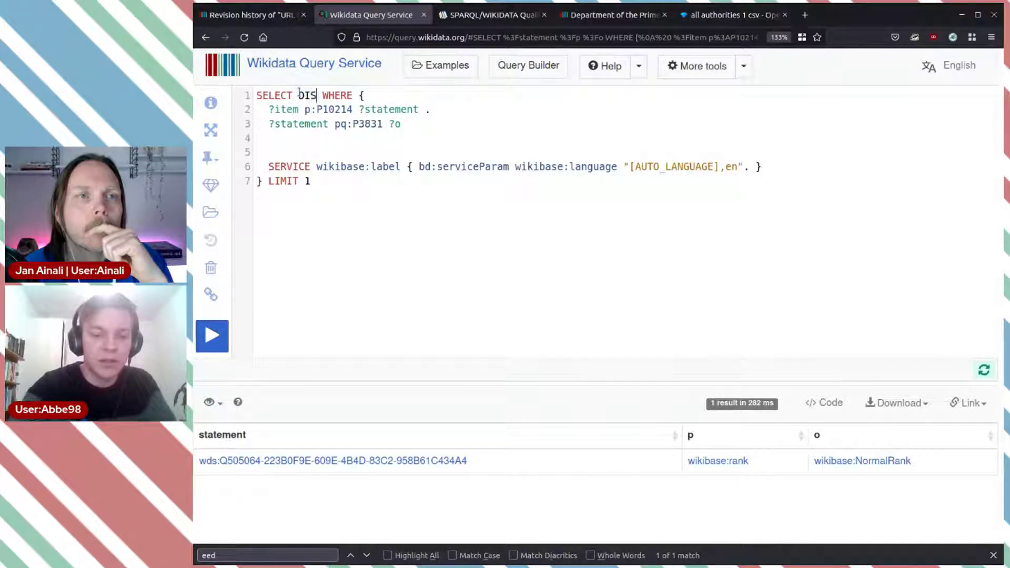
text(CT )
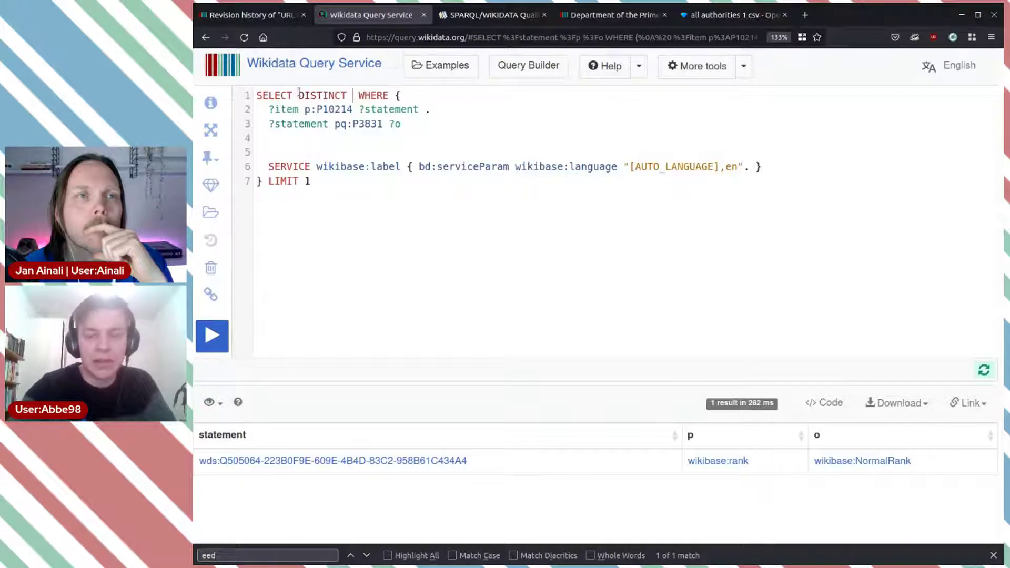
text(?)
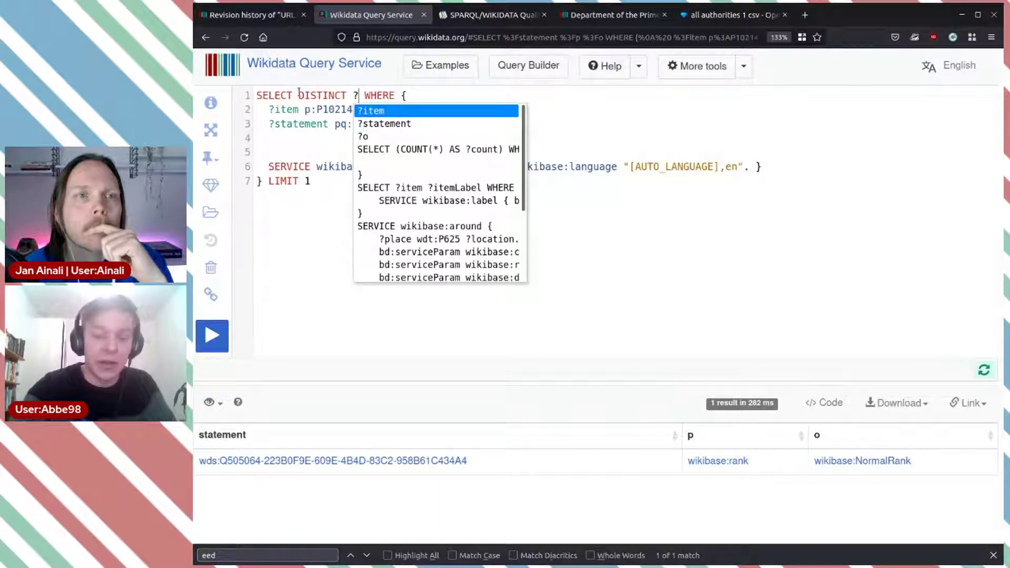
key(Escape)
text(o)
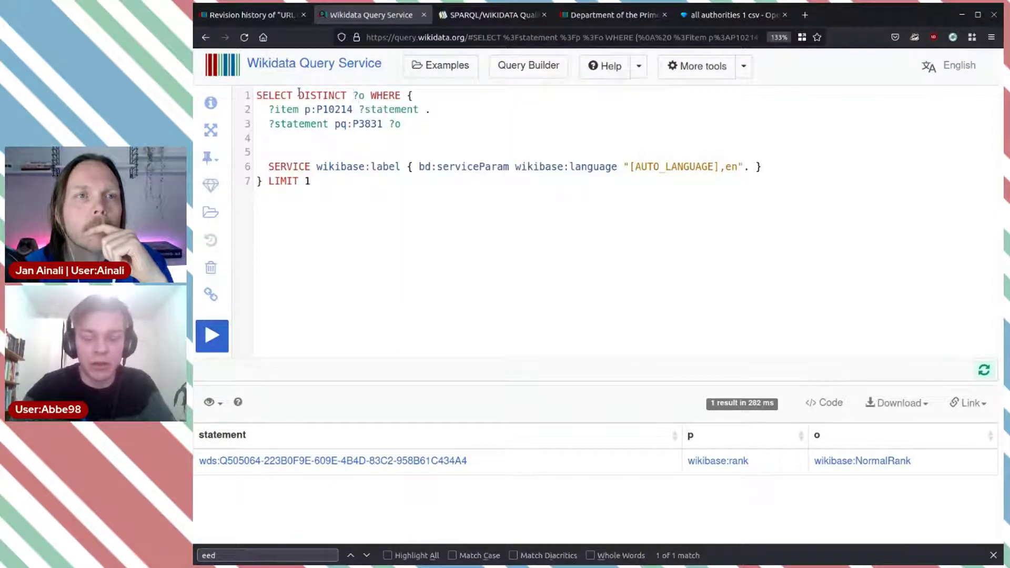
key(Right)
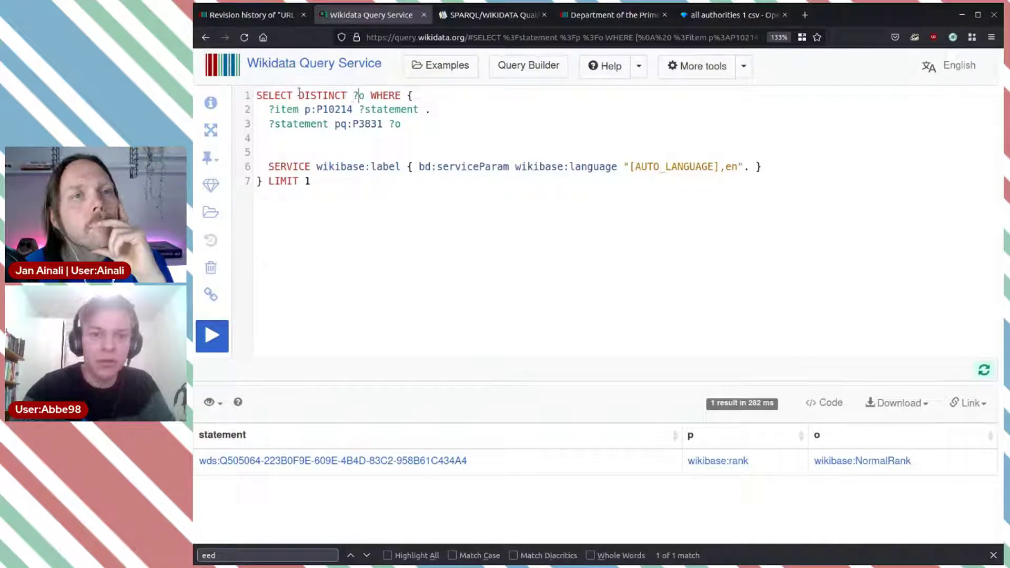
text(Label)
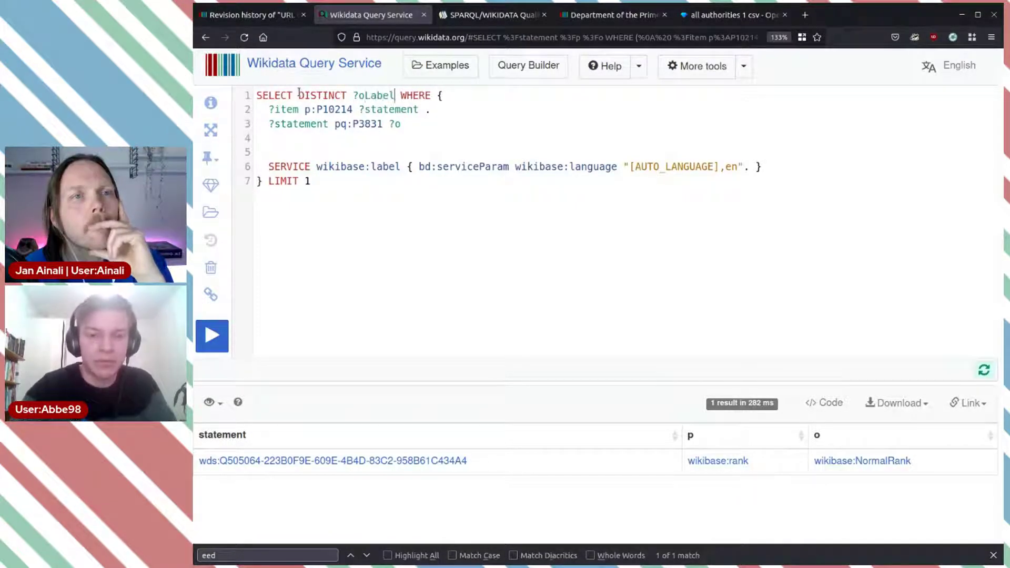
Remove the LIMIT 1 clause from the end of the query and run it.
click(524, 139)
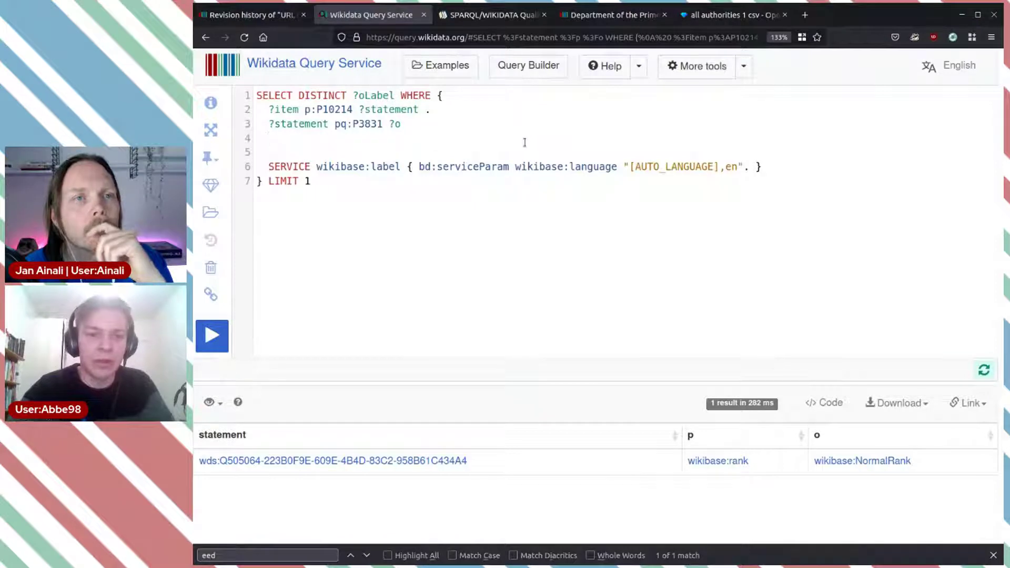
drag(311, 181, 260, 180)
key(BackSpace)
key(ctrl+Return)
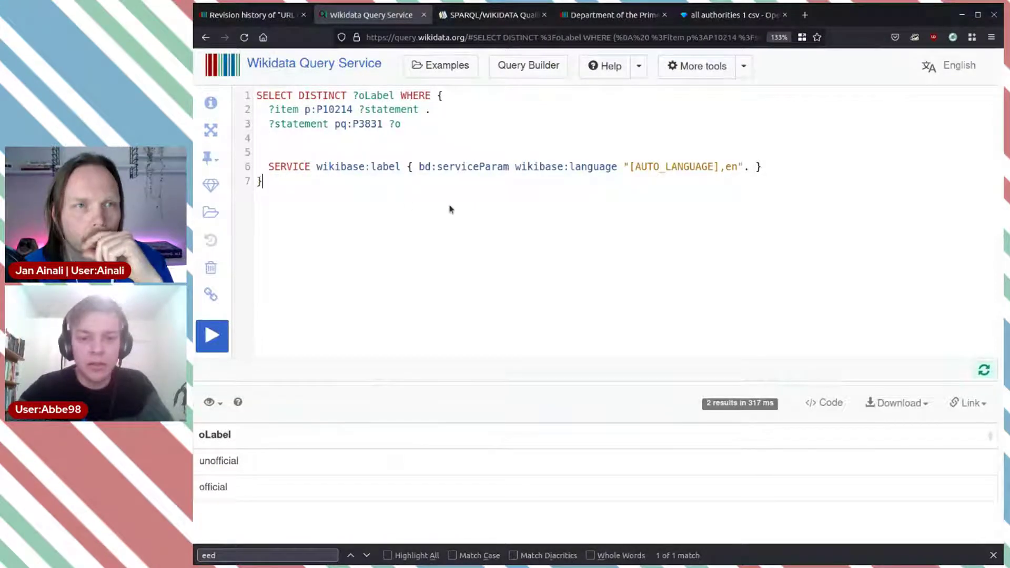
Add the aggregate (COUNT(?items) AS ?count) after ?oLabel in the SELECT clause.
click(394, 95)
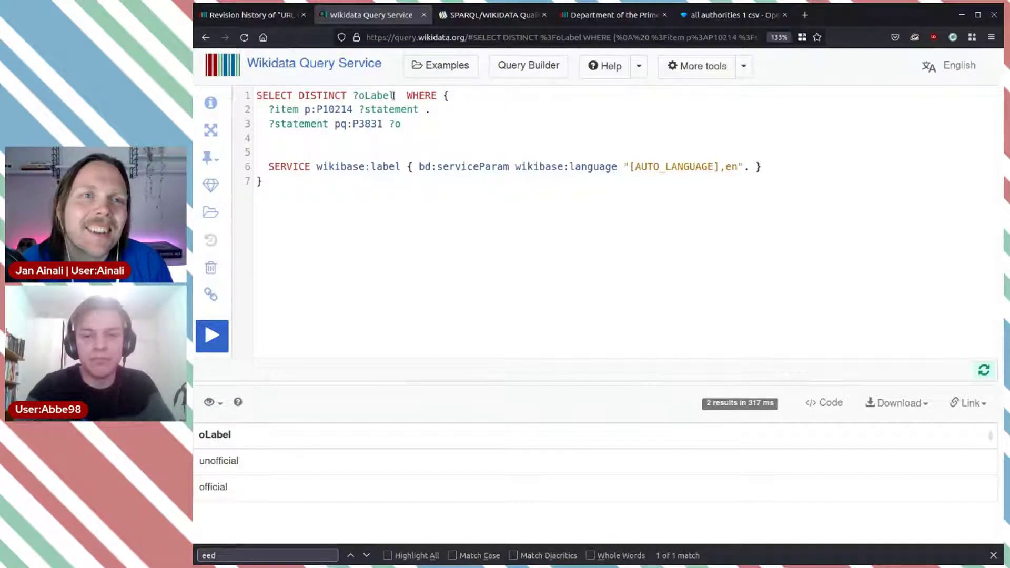
text(())
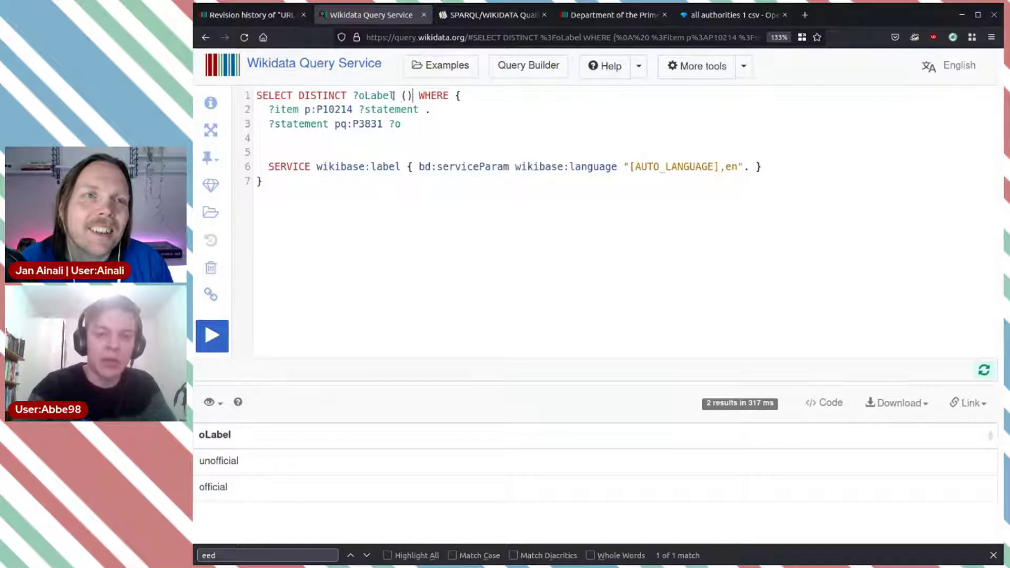
text(COUNT)
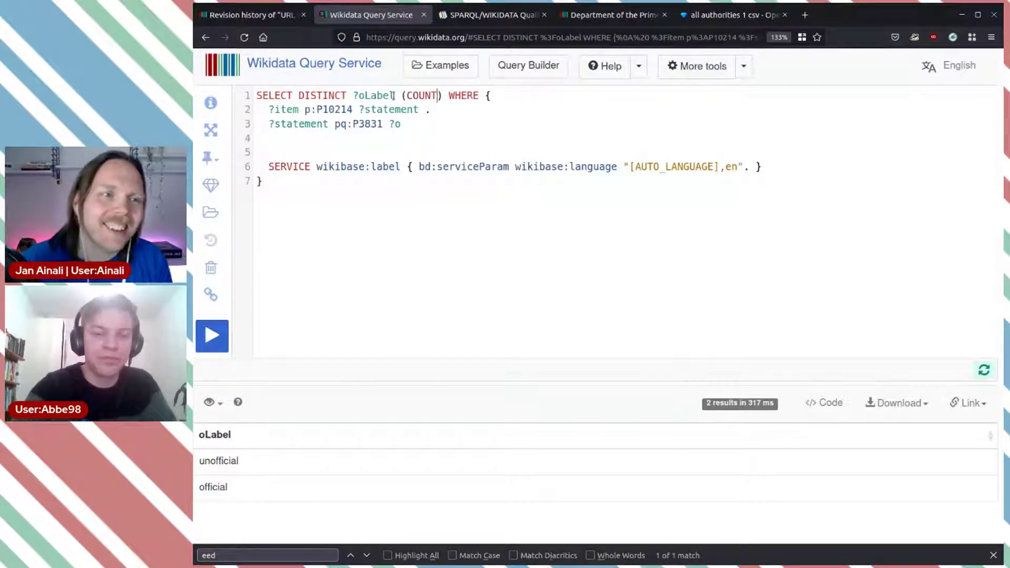
key(BackSpace)
text(())
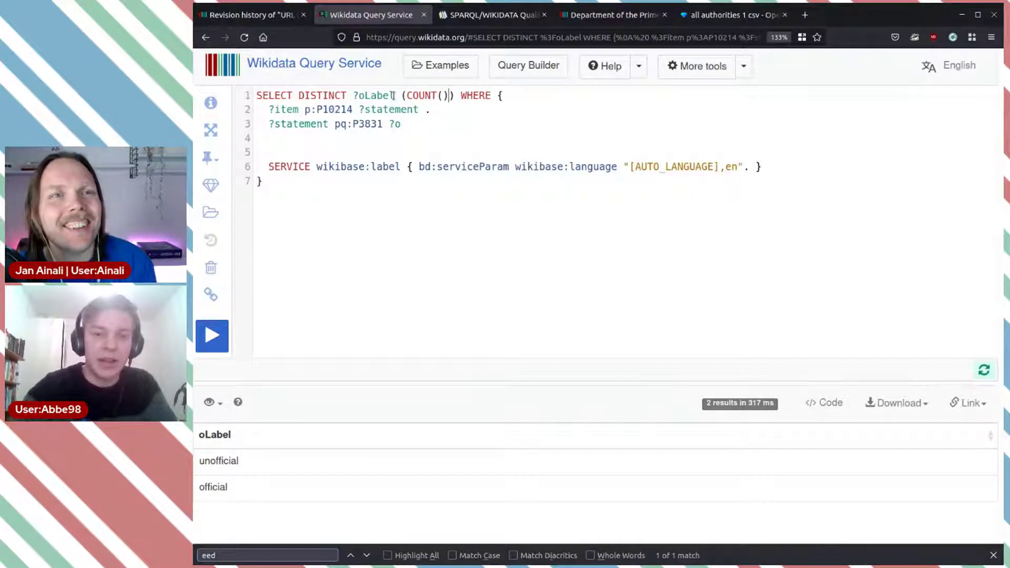
text(?)
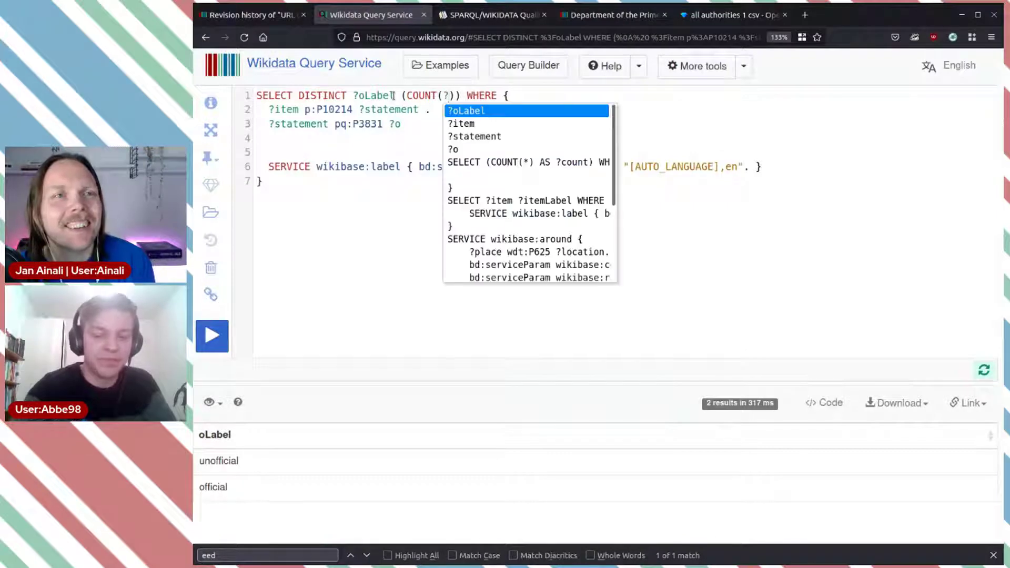
text(items) )
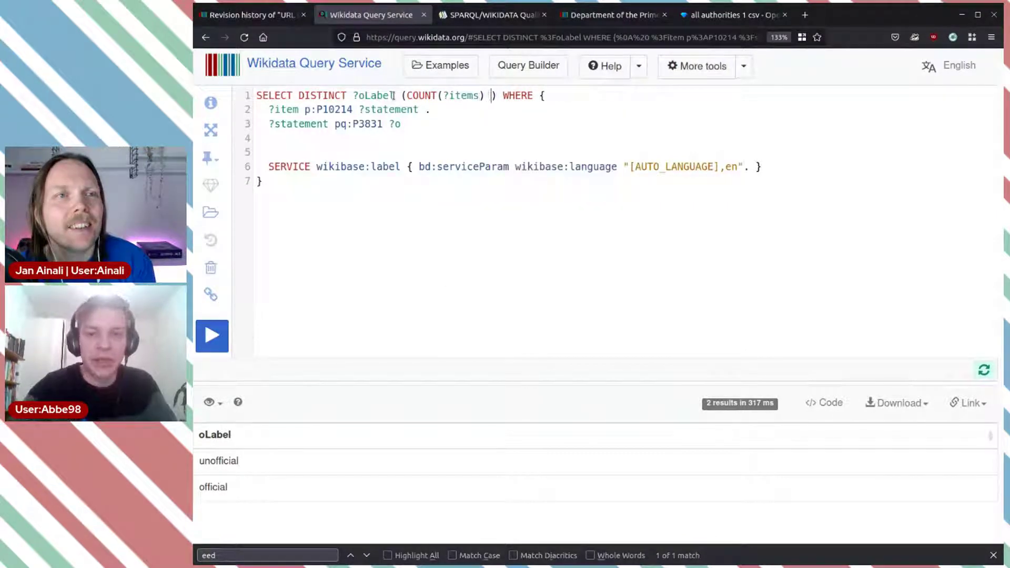
text(AS ?)
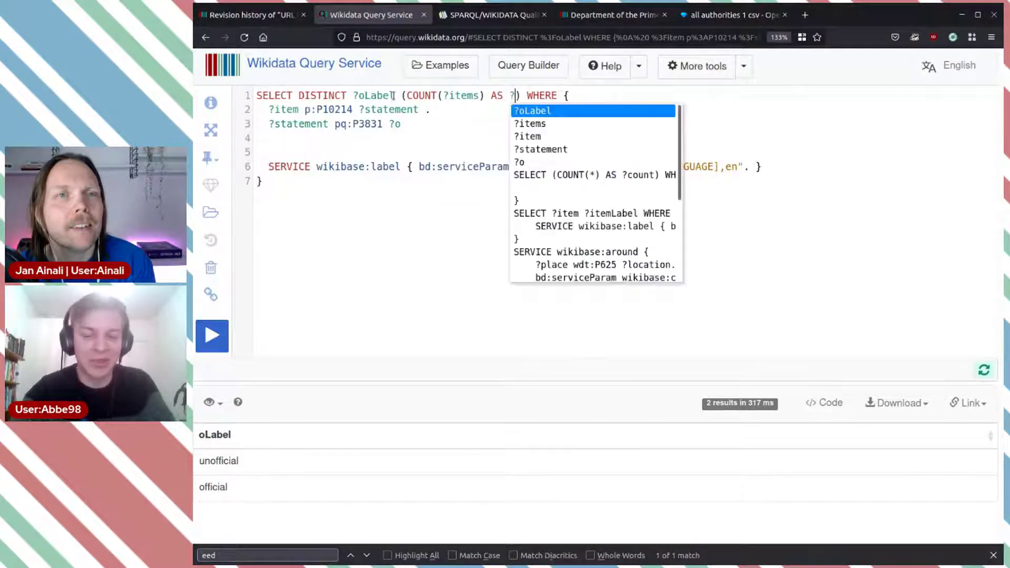
text(count)
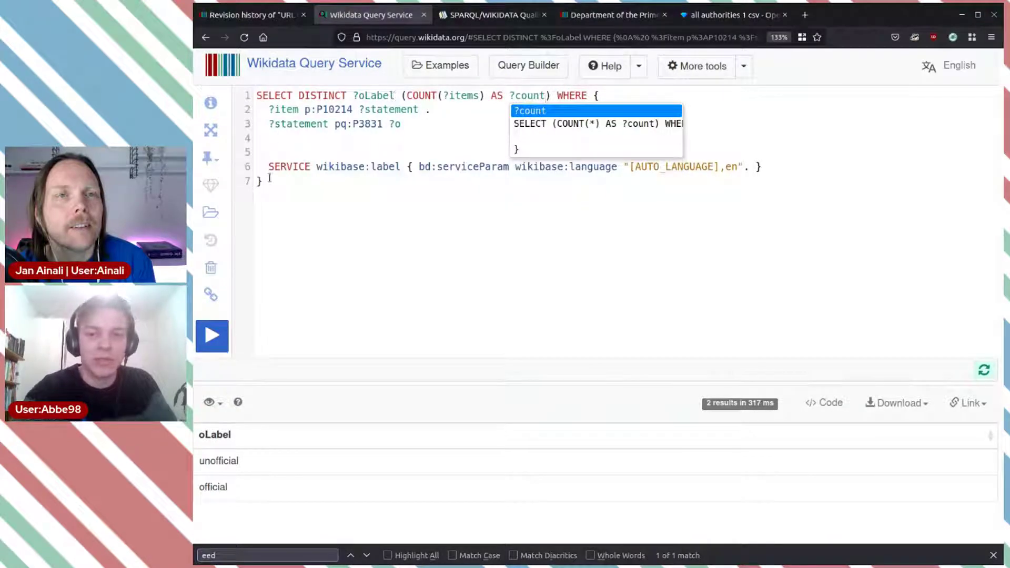
Append GROUP BY ?oLabel after the query's closing brace and run the query.
click(323, 187)
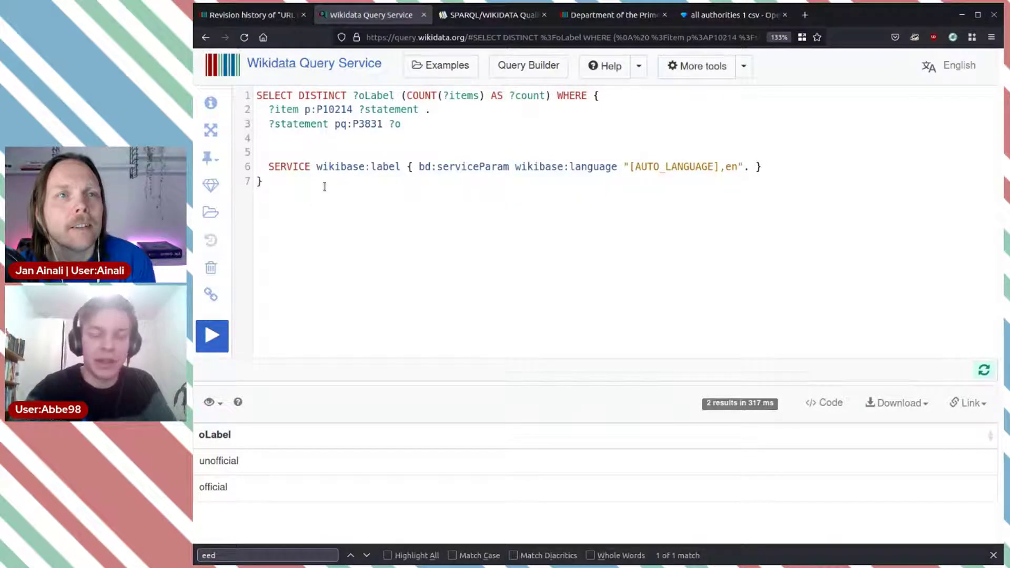
text(GROUP )
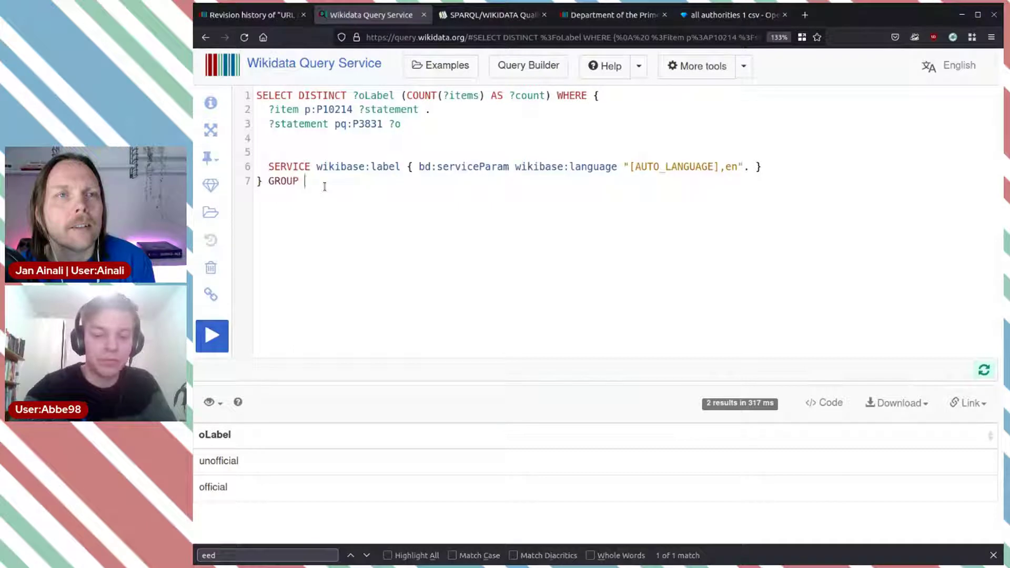
text(BY ?)
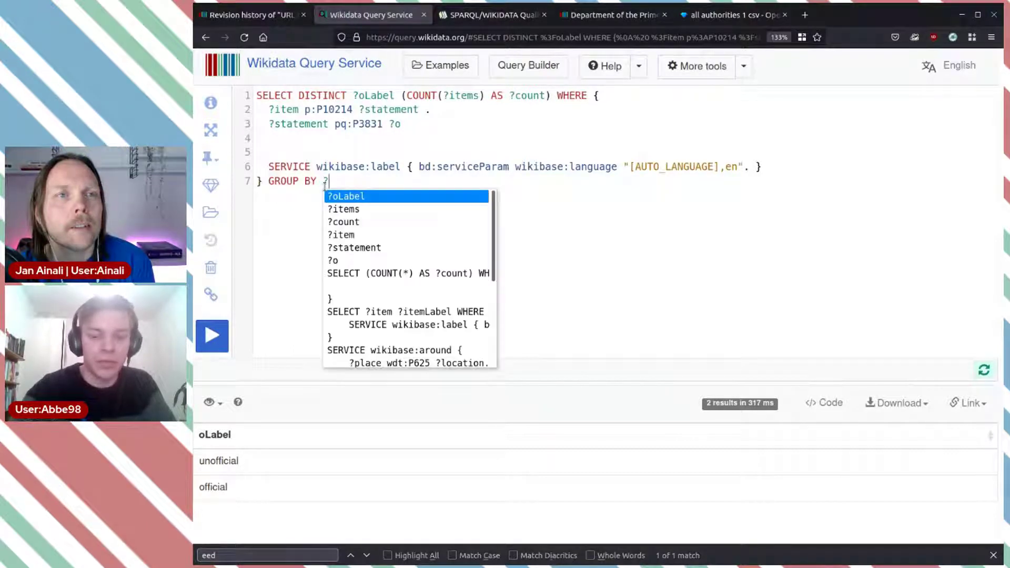
text(o)
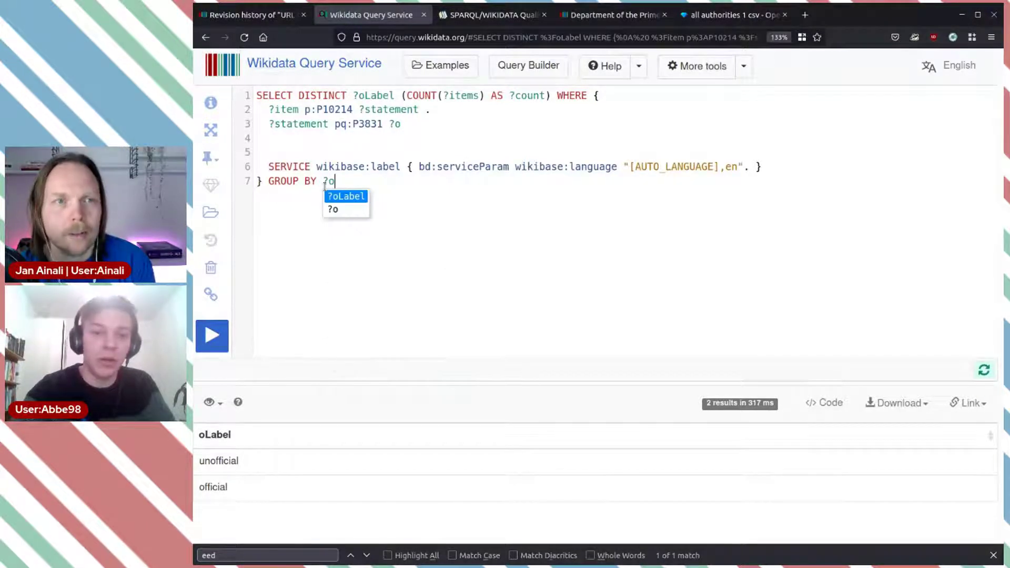
key(Return)
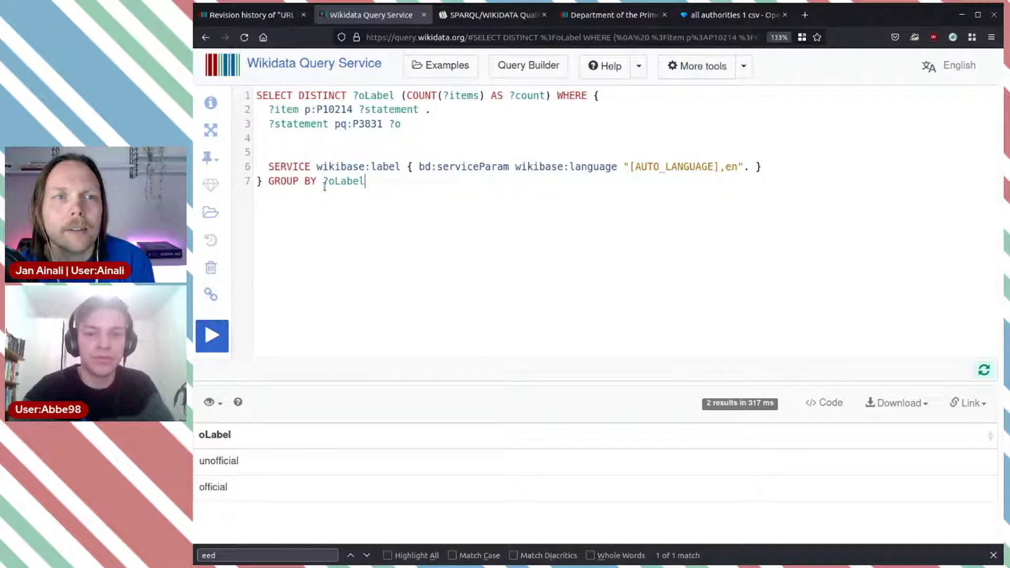
key(ctrl+Return)
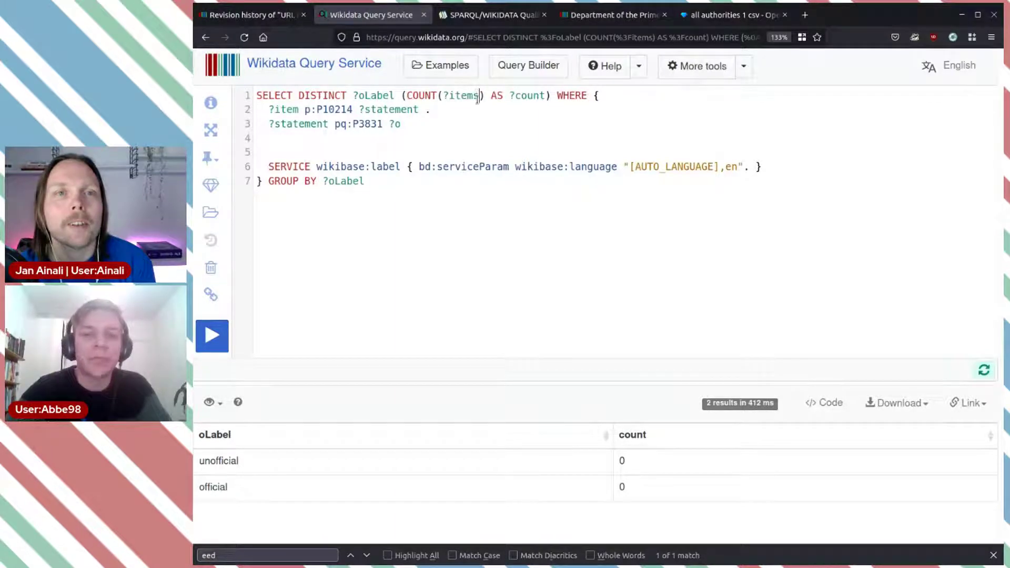
Correct the counted variable to ?item in the COUNT aggregate and rerun the query.
key(BackSpace)
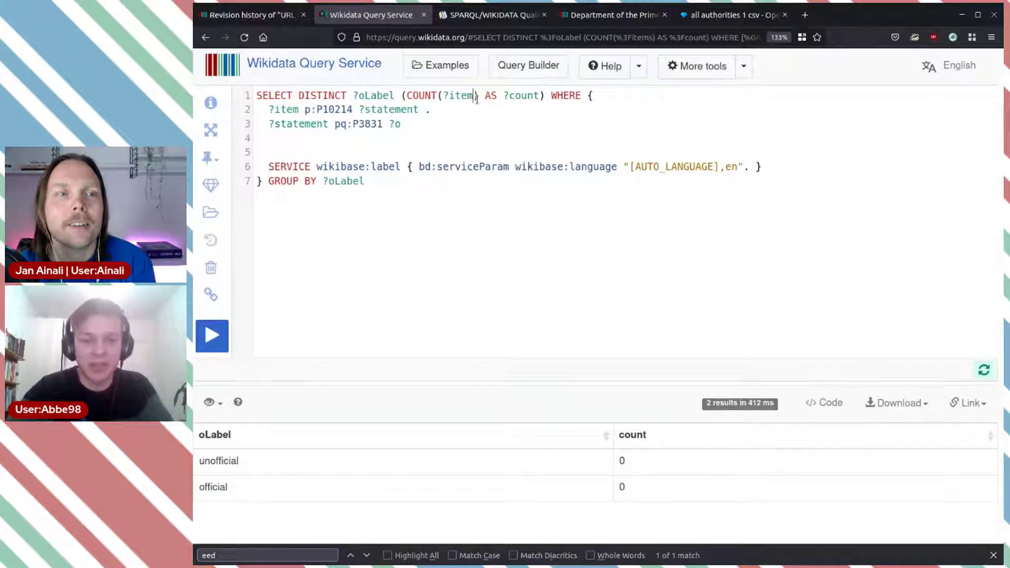
key(ctrl+Return)
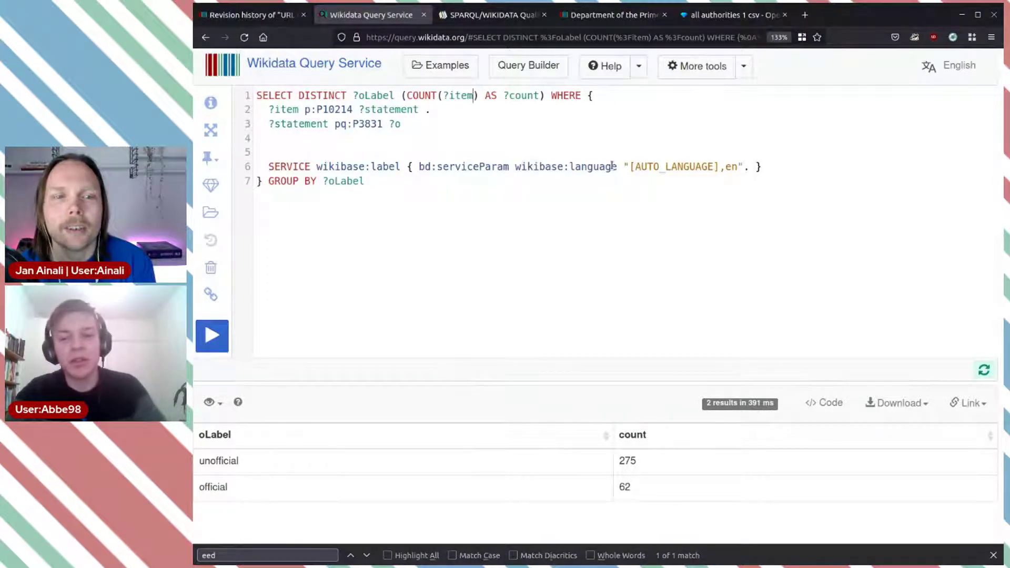
Compare the count for the unofficial role with the number of rows in the OpenRefine project, and return to the query results.
double_click(637, 466)
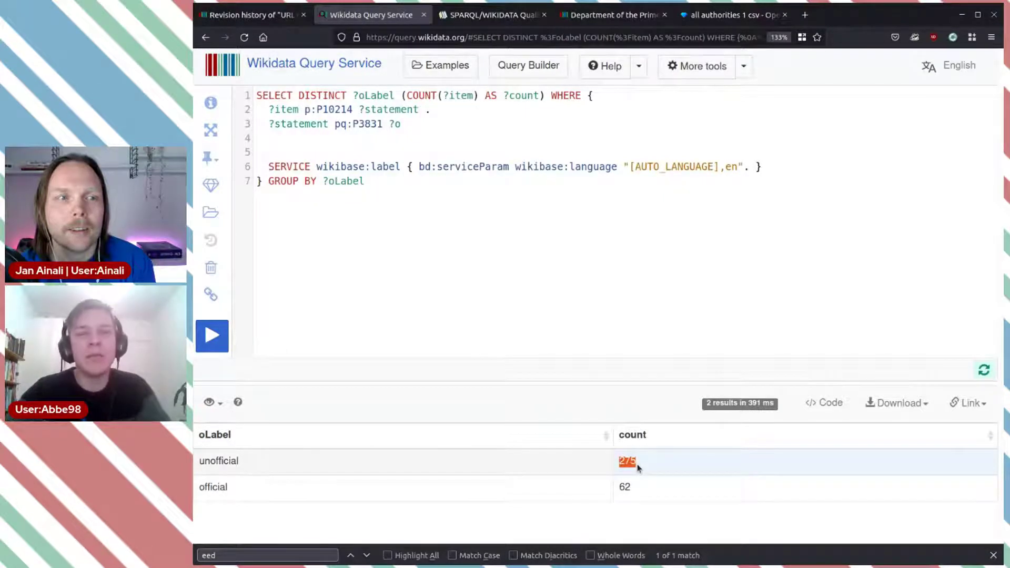
click(740, 20)
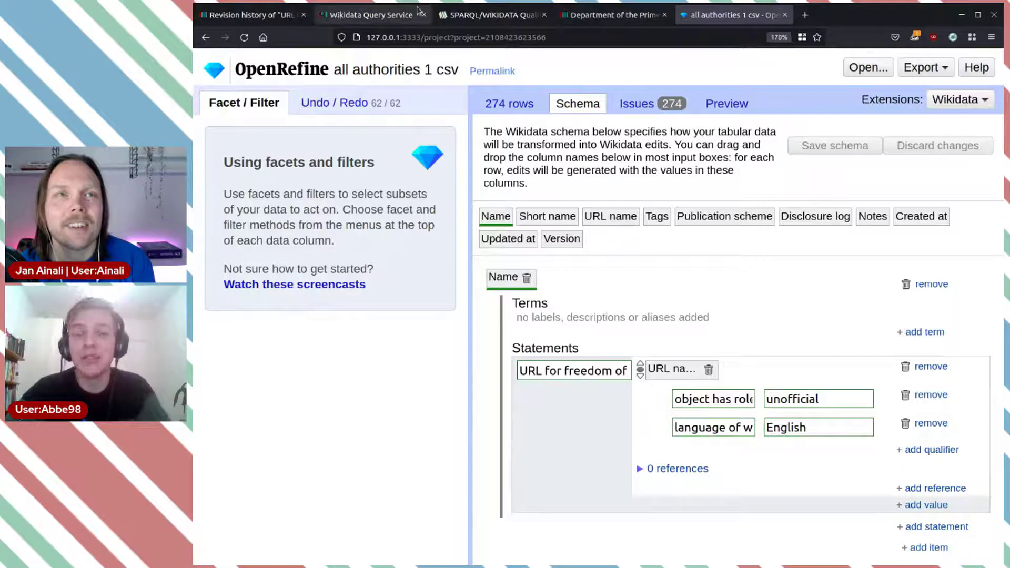
click(371, 13)
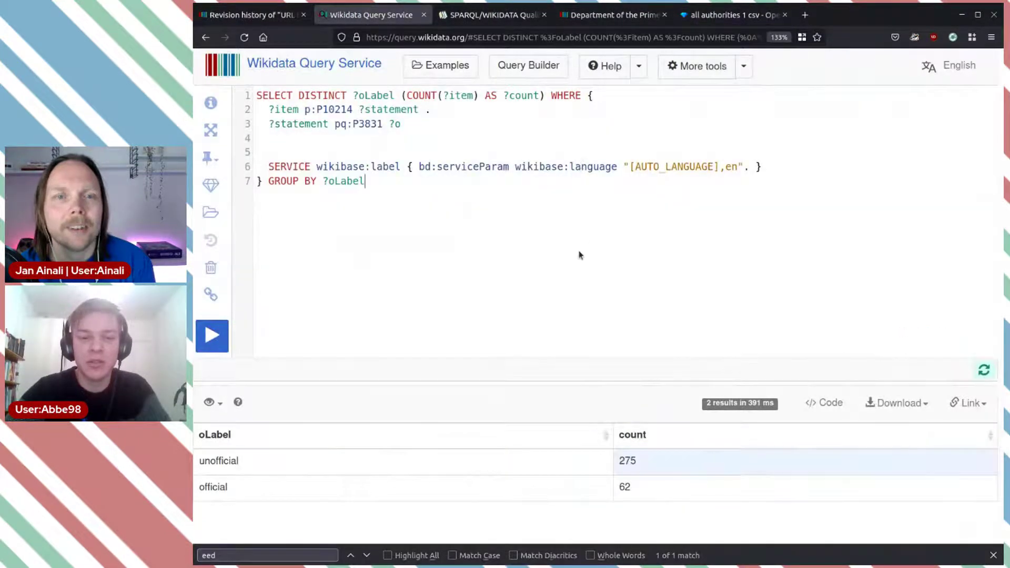
Display the query results as a bubble chart and dismiss the browser's page search.
click(212, 402)
scroll(402, 355, down, 3)
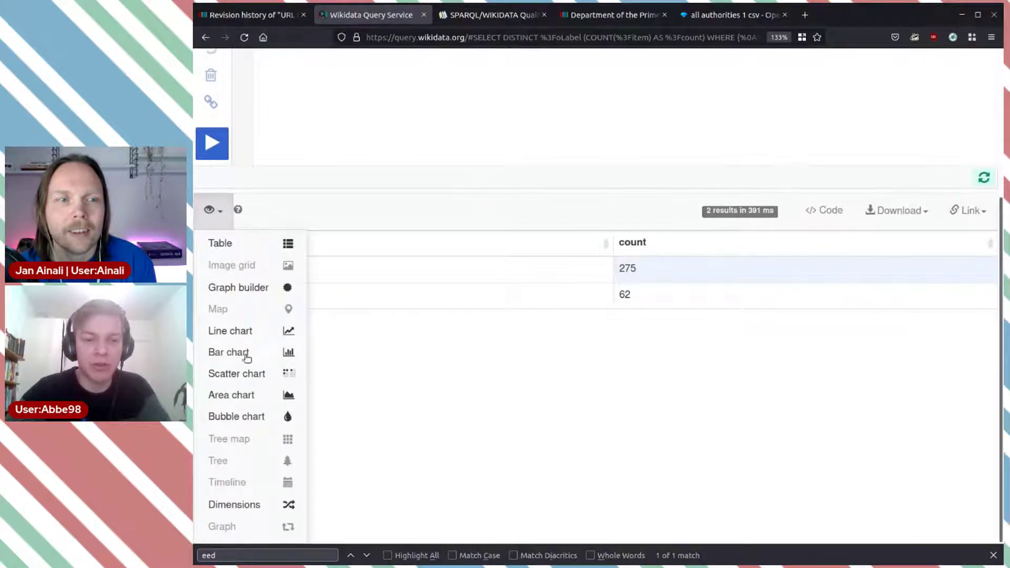
click(240, 419)
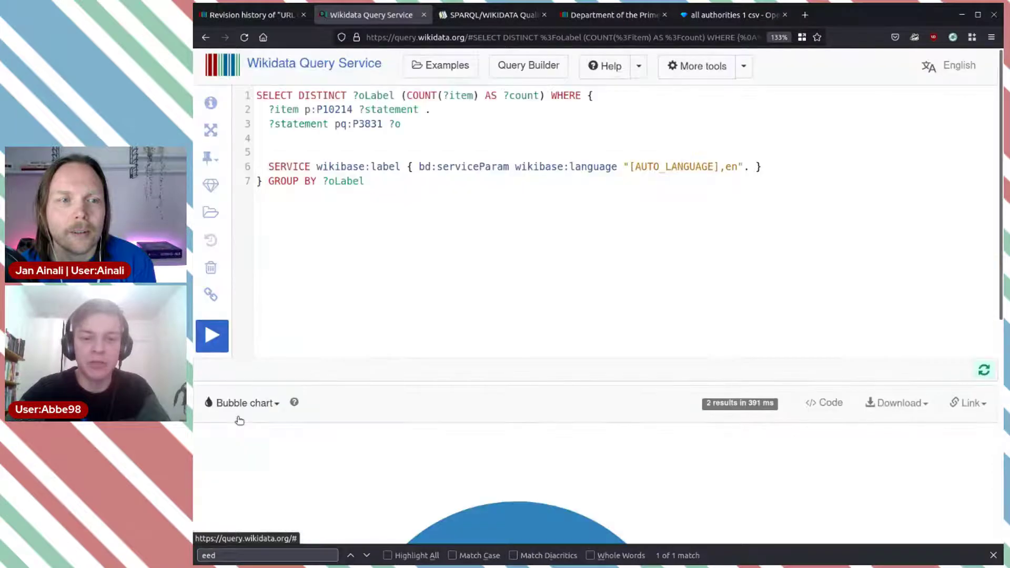
scroll(469, 300, down, 5)
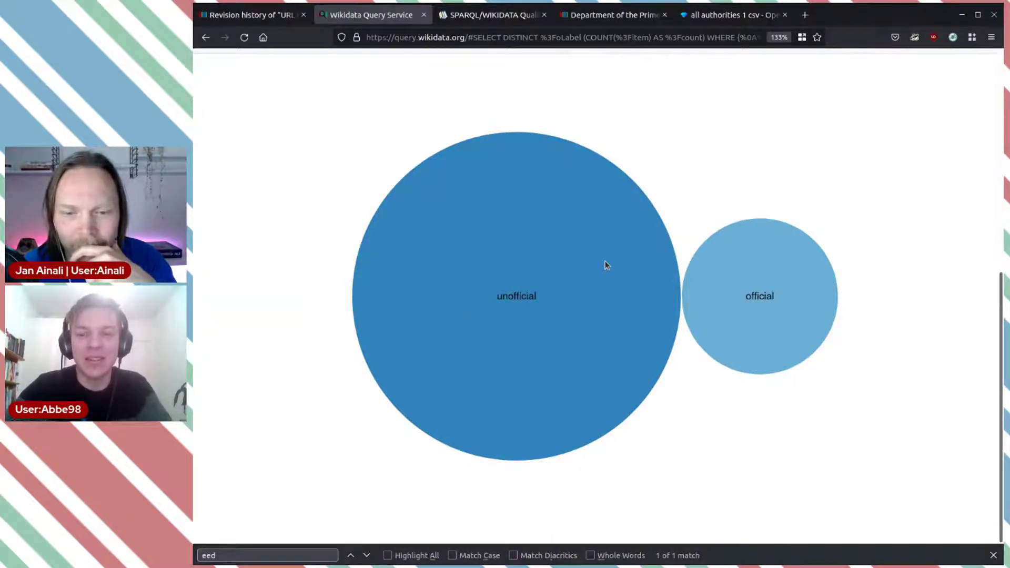
click(992, 555)
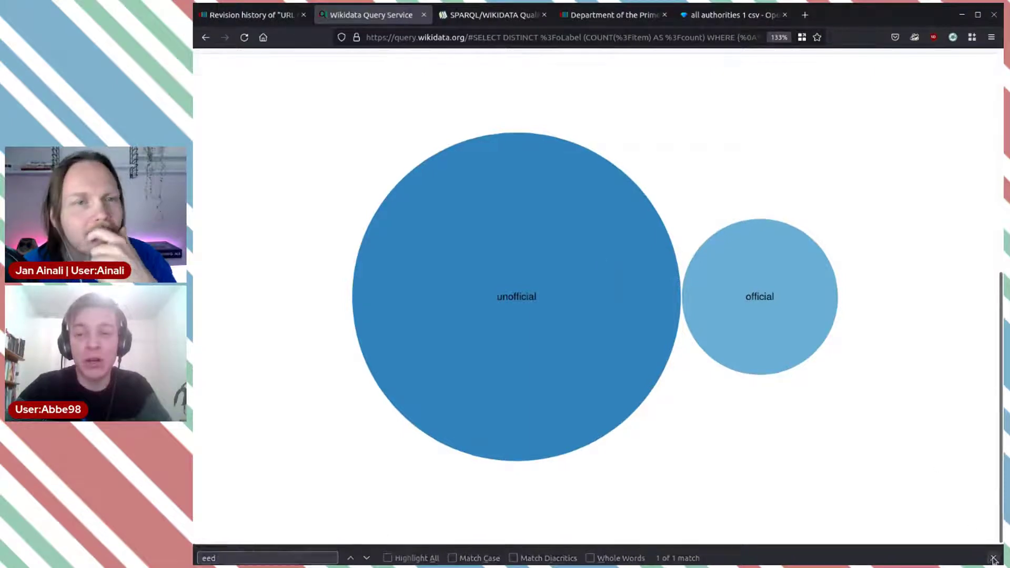
click(721, 15)
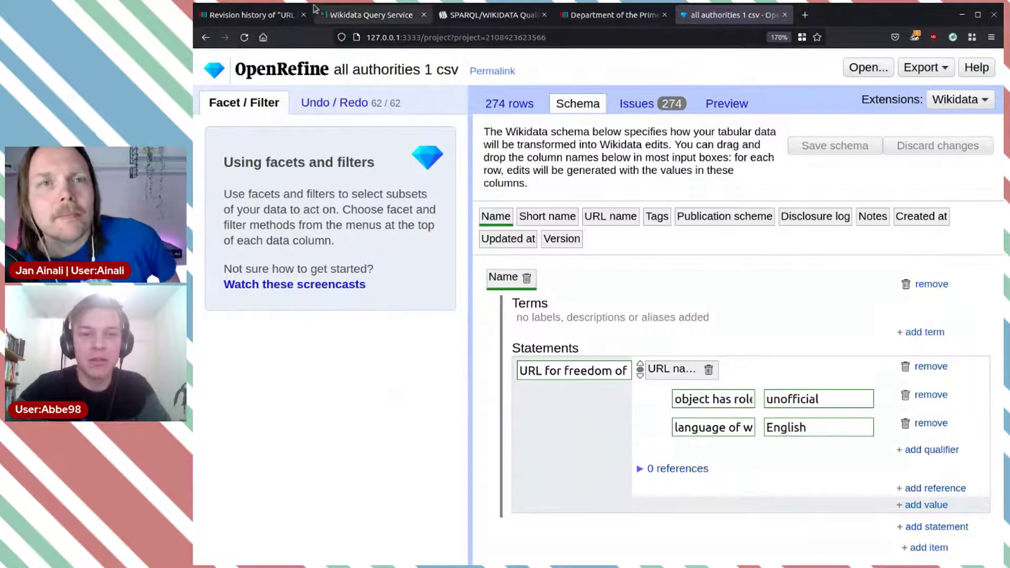
click(348, 11)
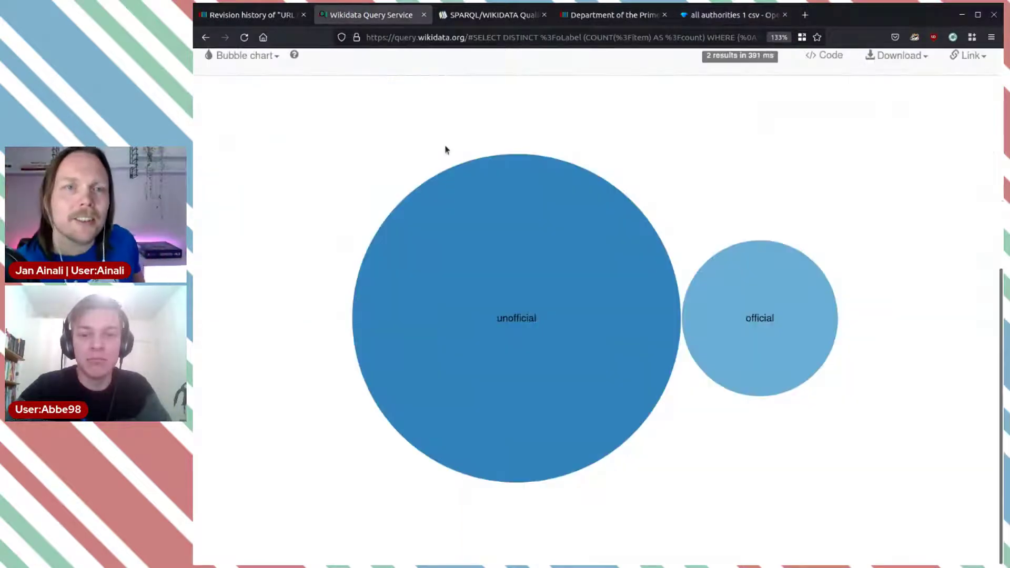
scroll(445, 150, up, 5)
scroll(445, 150, up, 2)
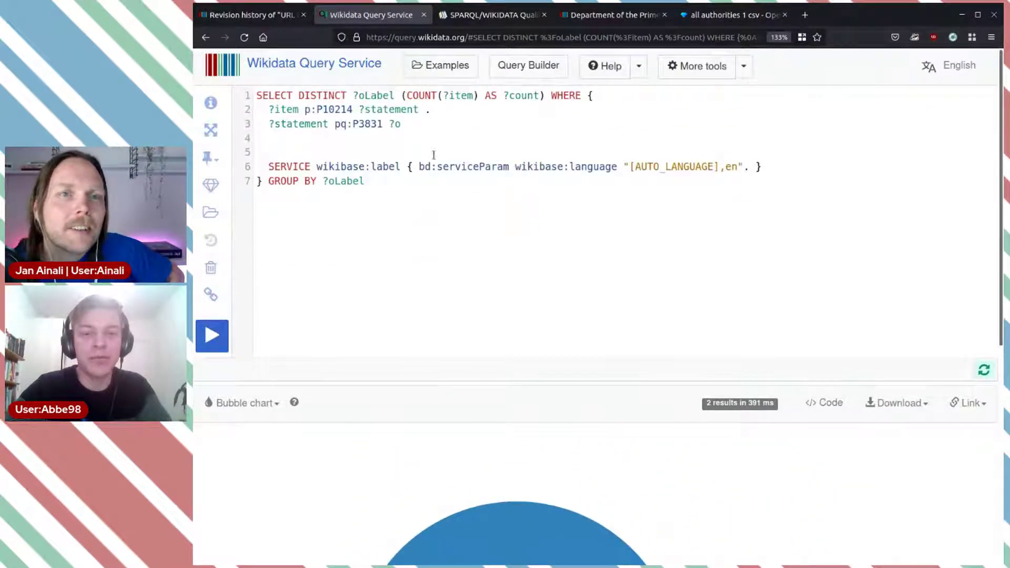
scroll(554, 273, down, 6)
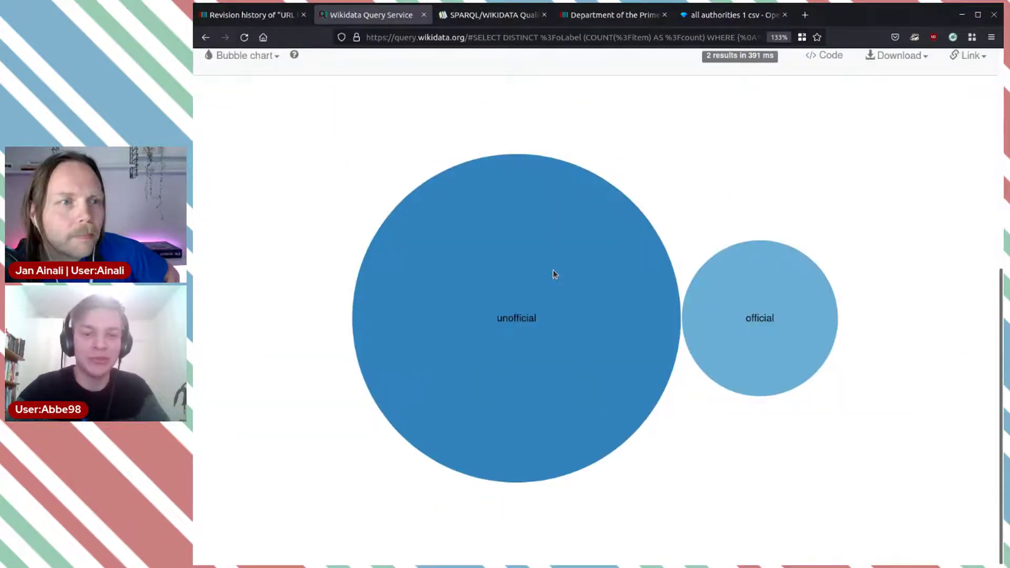
scroll(553, 273, up, 4)
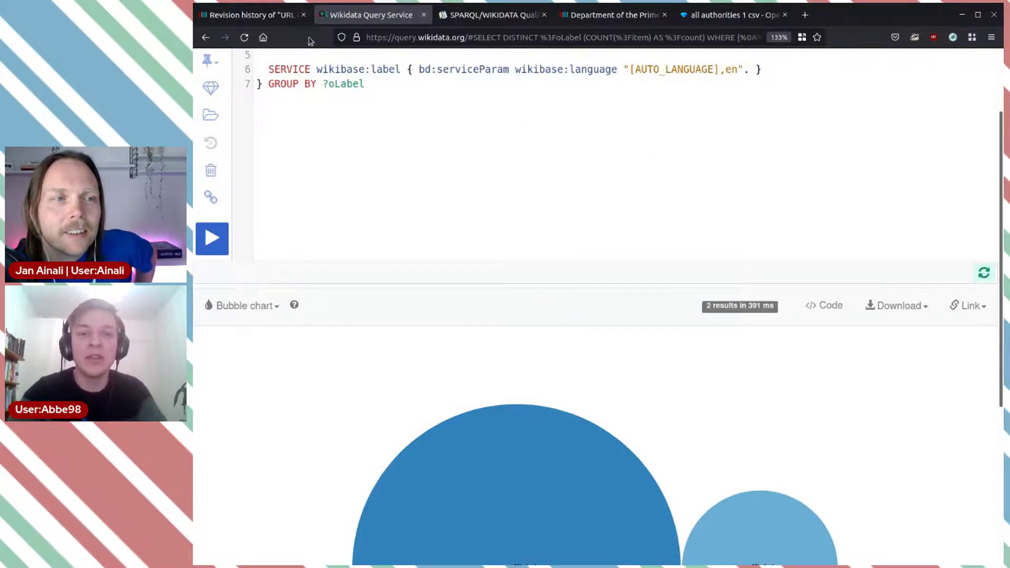
Go from the revision history back to the main page of the property "URL for freedom of information requests" (P10214).
click(252, 15)
click(382, 124)
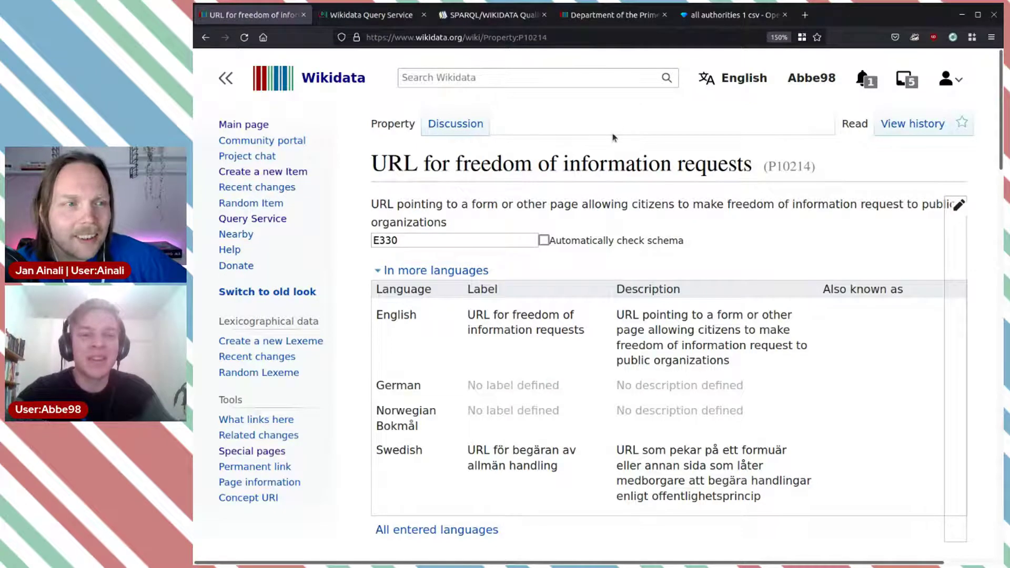
scroll(667, 92, right, 2)
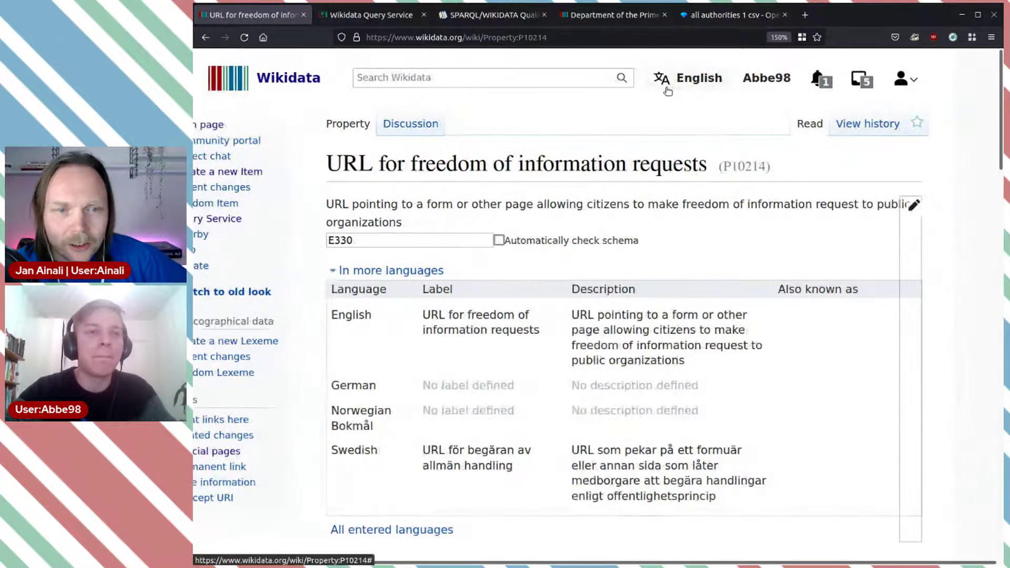
scroll(666, 92, left, 1)
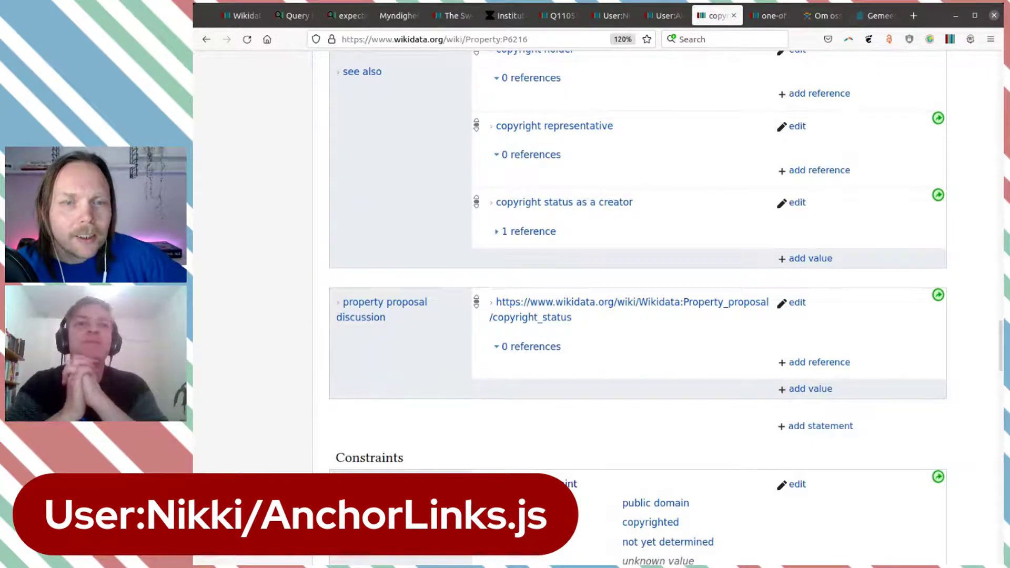
Open the direct anchor link to the "public domain date" statement under "see also" on property P6216, replacing the common.js page, and inspect the highlighted statement.
scroll(568, 326, up, 3)
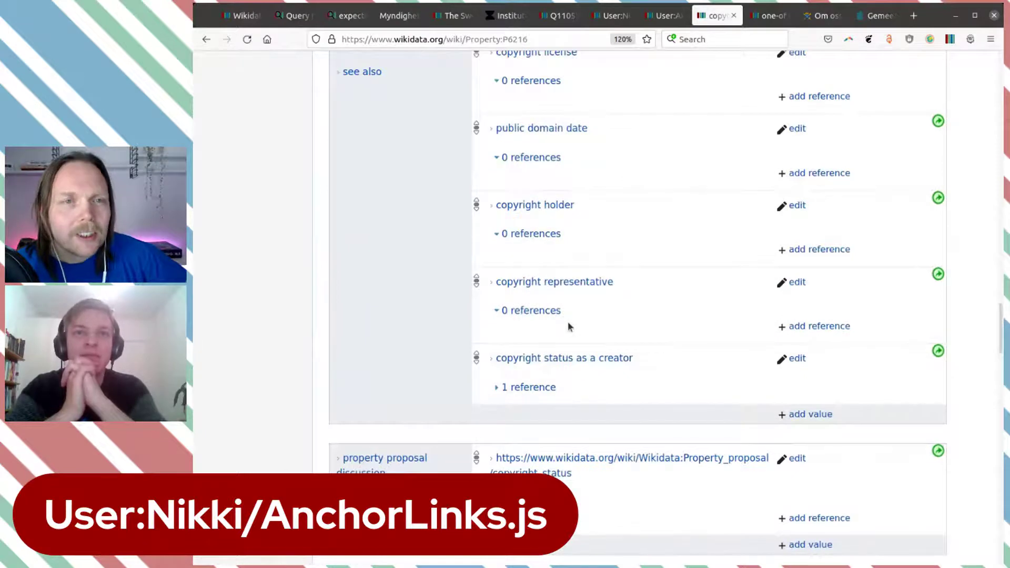
scroll(568, 326, up, 1)
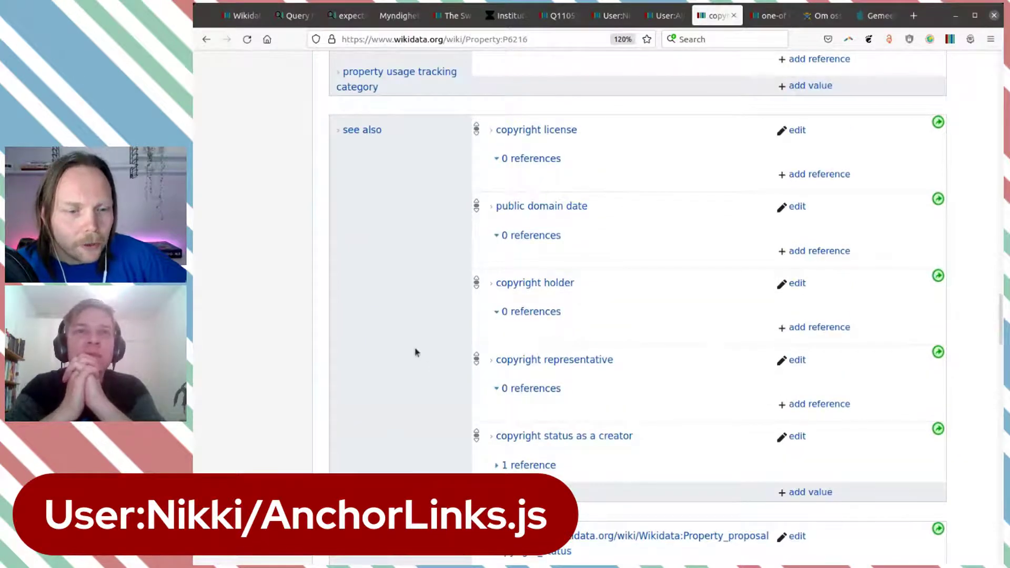
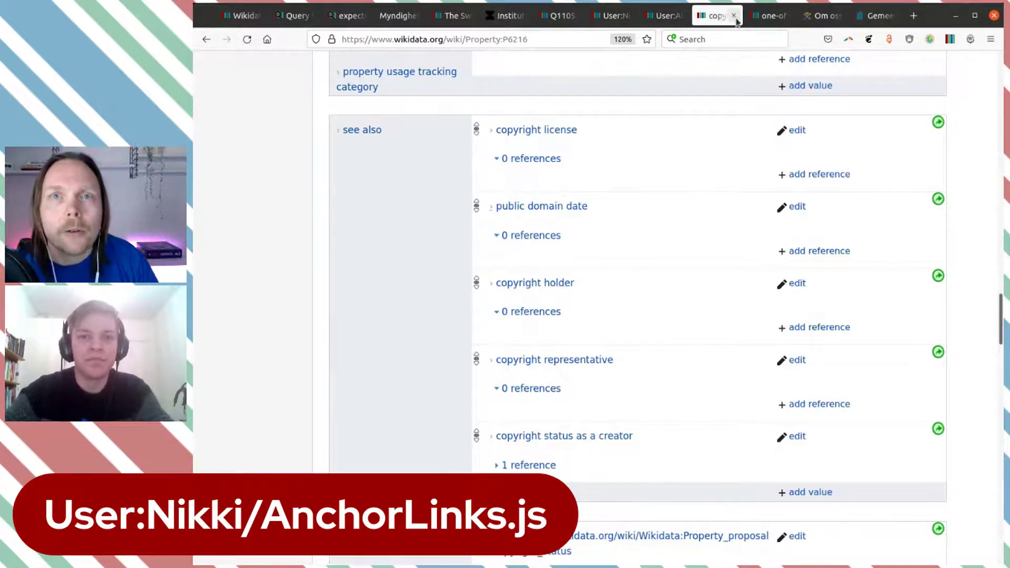
click(662, 16)
click(525, 41)
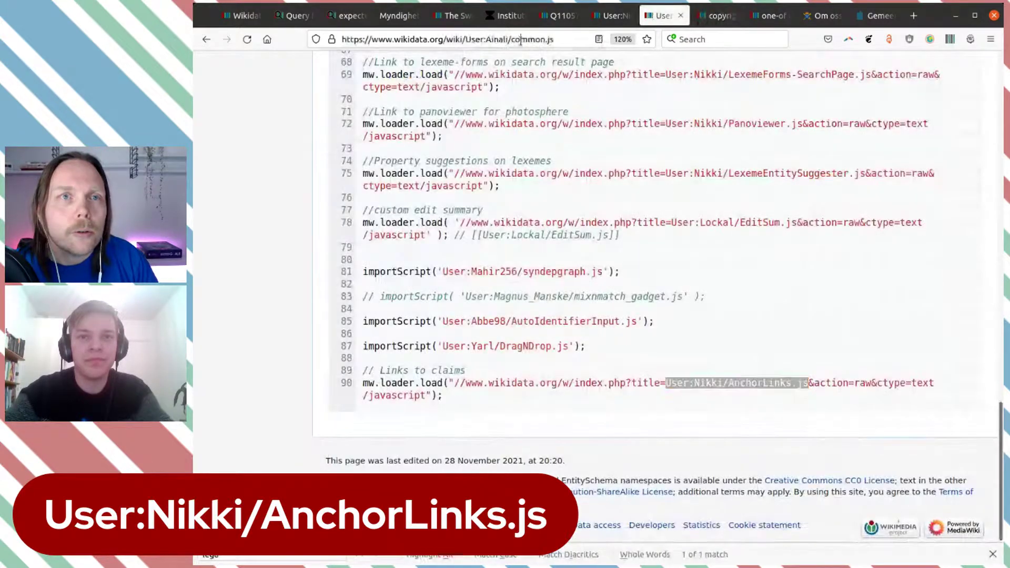
text(https://www.wikidata.org/wiki/Property:P6216#P6216$2bc657d5-4b73-28b6-e03f-cc219aeaed6c)
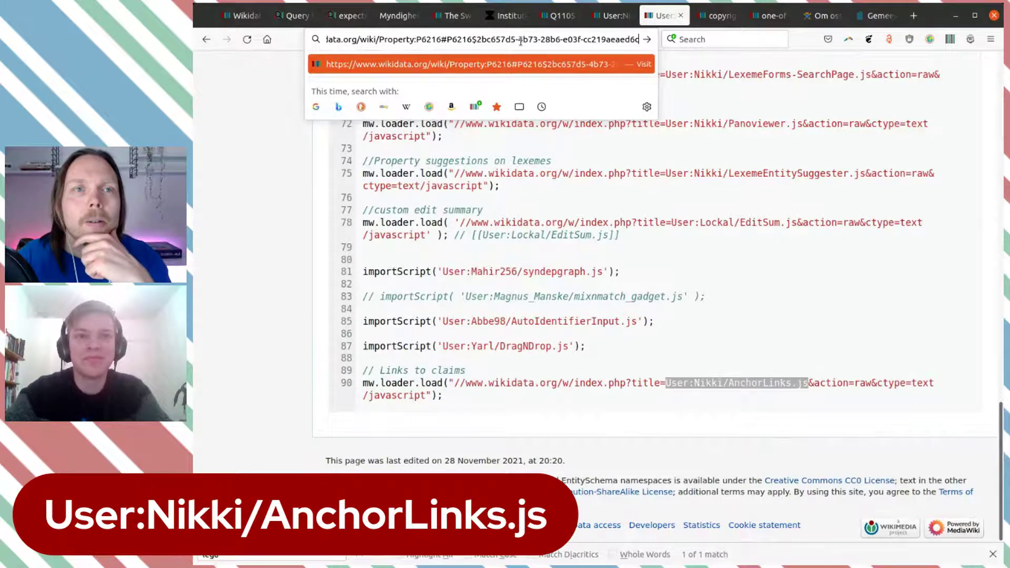
key(Return)
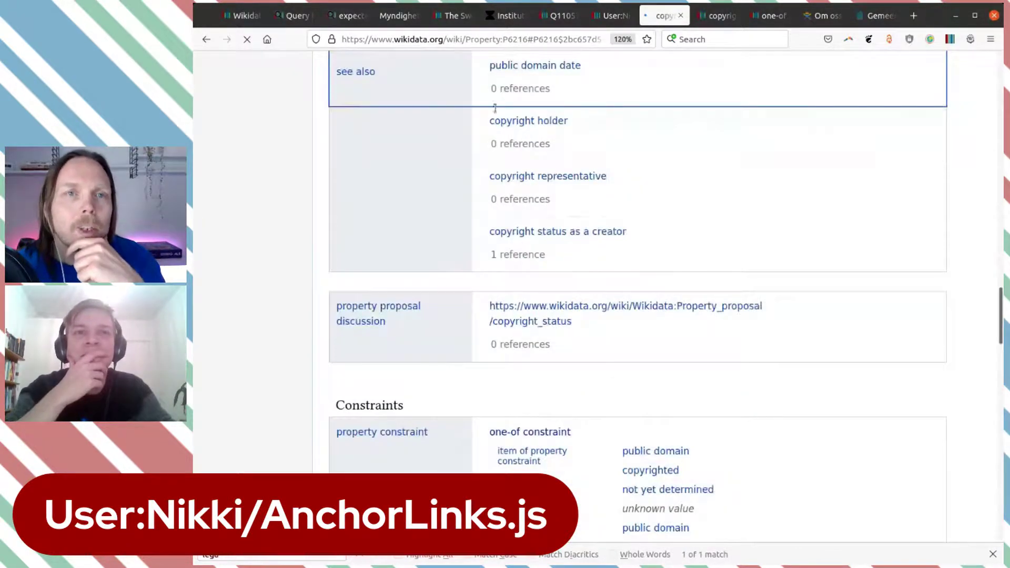
scroll(391, 245, up, 4)
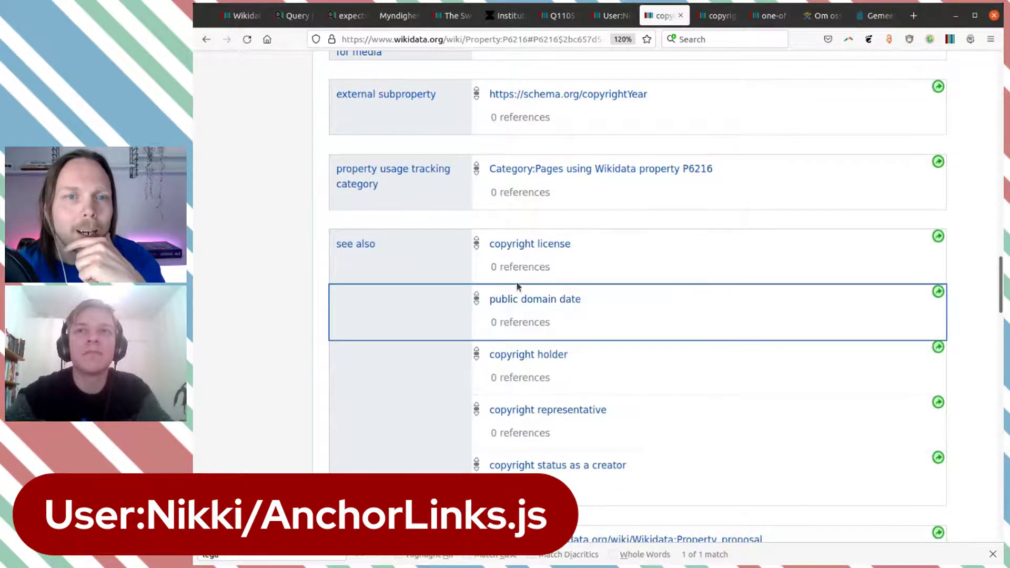
scroll(435, 302, down, 2)
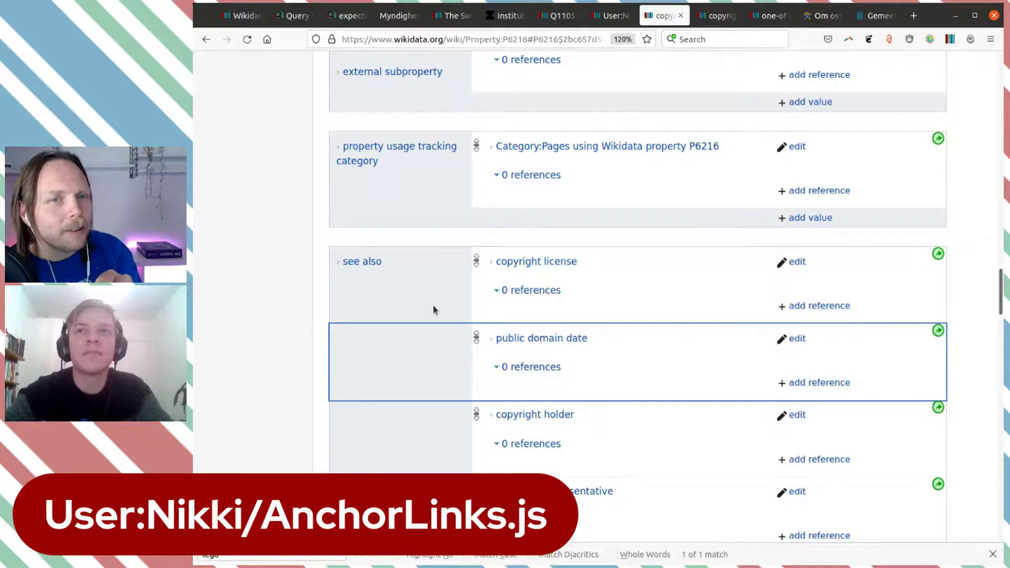
scroll(432, 306, down, 2)
scroll(434, 307, up, 1)
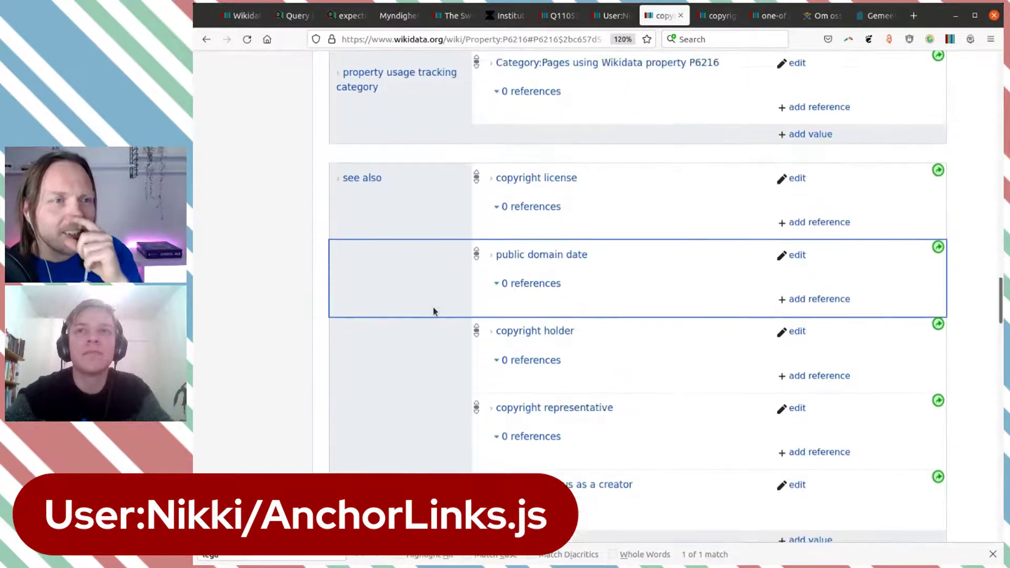